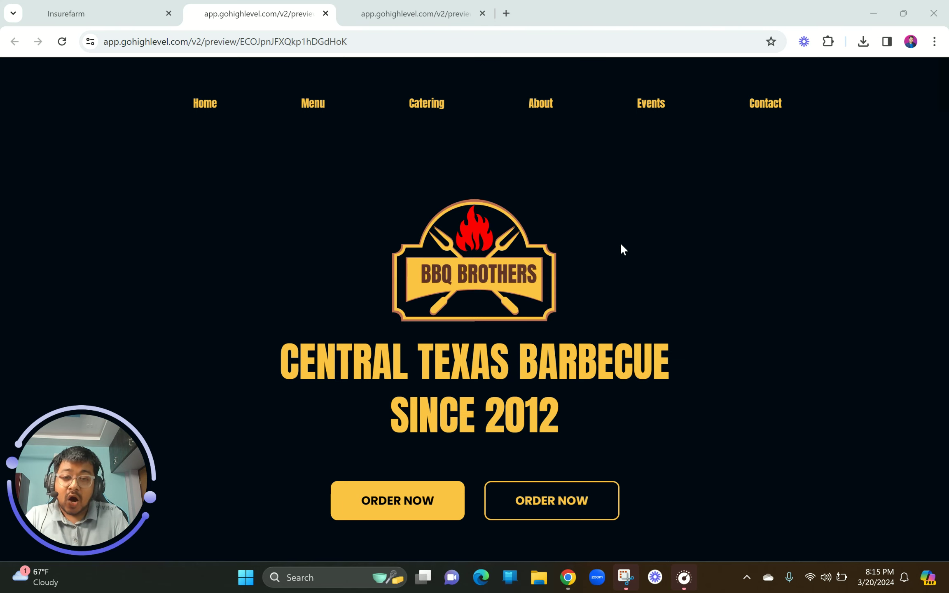
# Reload the BBQ Brothers preview so the hero video background plays
pyautogui.click(63, 42)
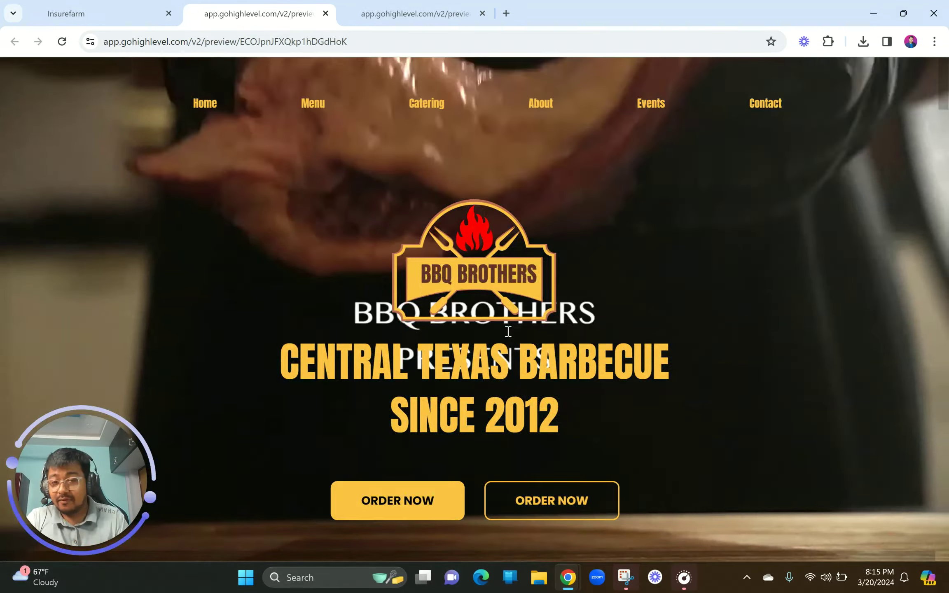
pyautogui.scroll(-6, 508, 332)
pyautogui.scroll(3, 508, 331)
pyautogui.scroll(2, 509, 332)
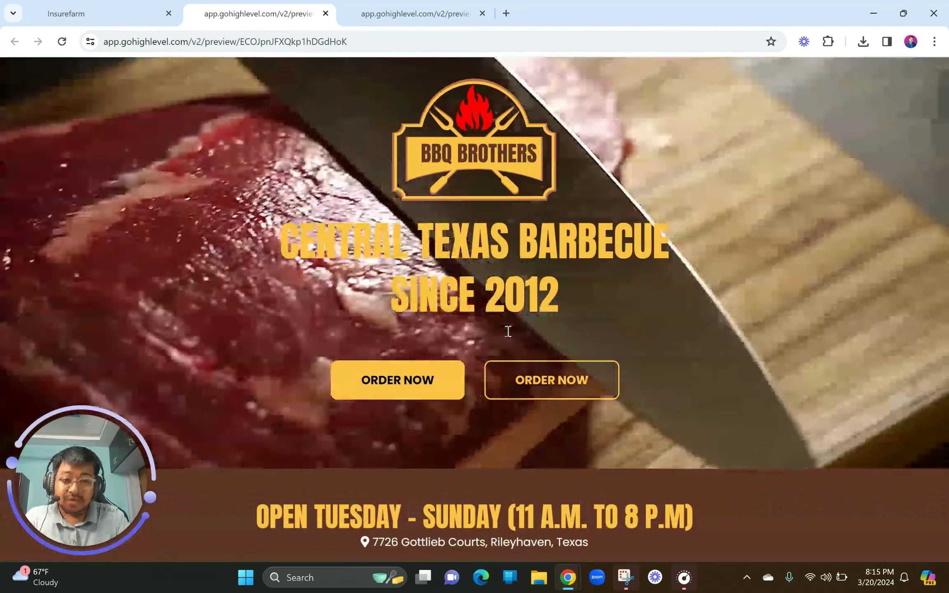
pyautogui.scroll(3, 395, 154)
# Scroll through every section down to the footer, then back toward the hero
pyautogui.scroll(-5, 522, 318)
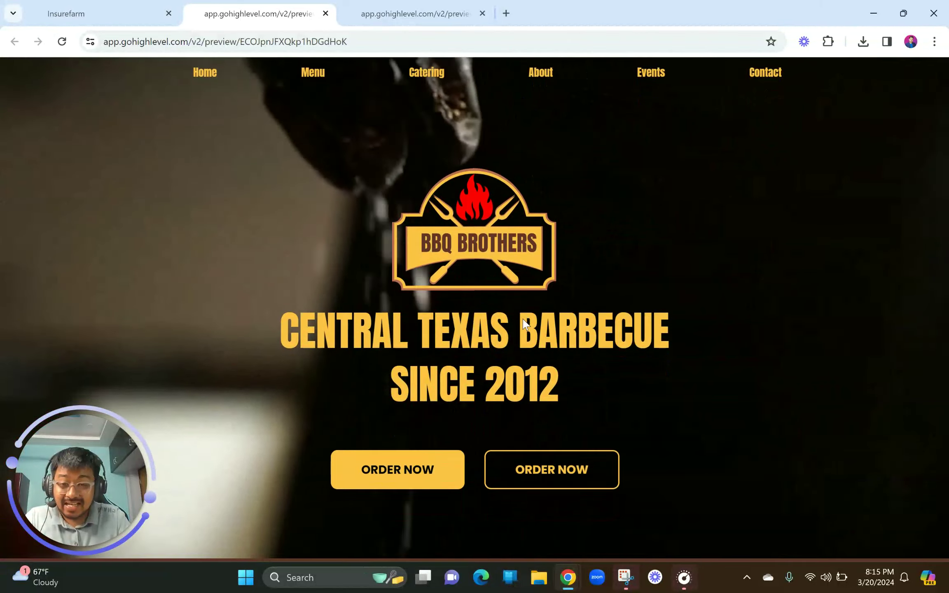
pyautogui.scroll(-10, 522, 323)
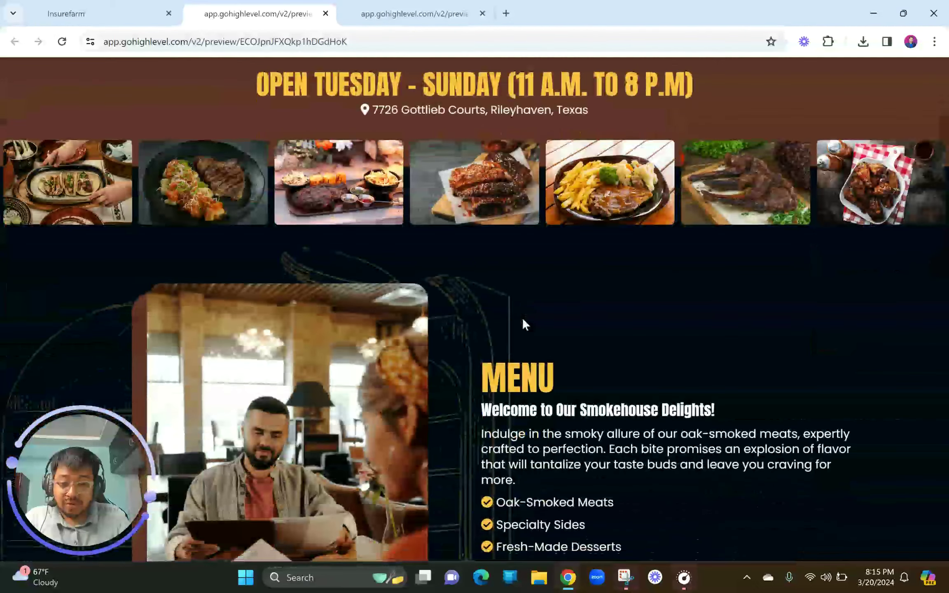
pyautogui.scroll(-10, 524, 325)
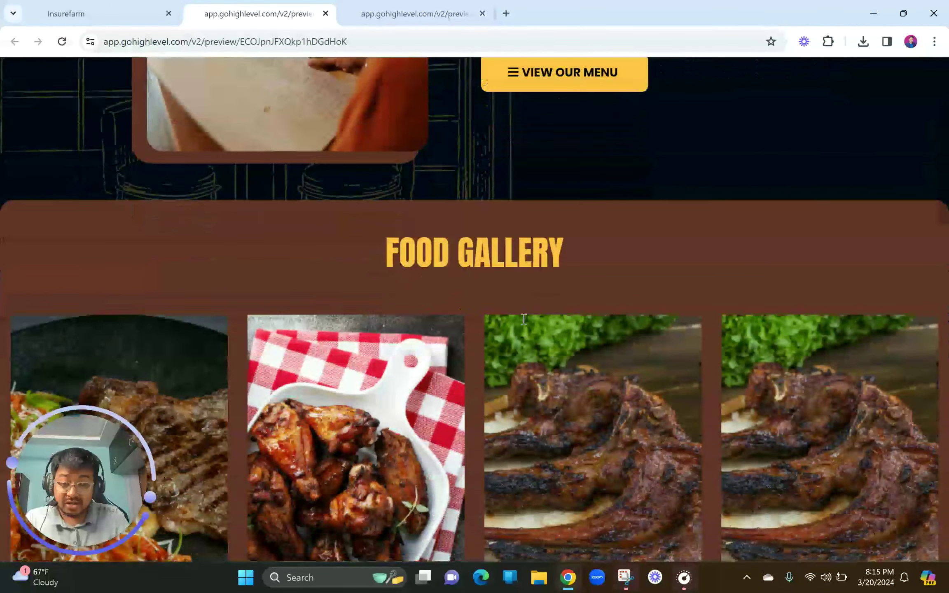
pyautogui.scroll(2, 524, 326)
pyautogui.scroll(-9, 525, 325)
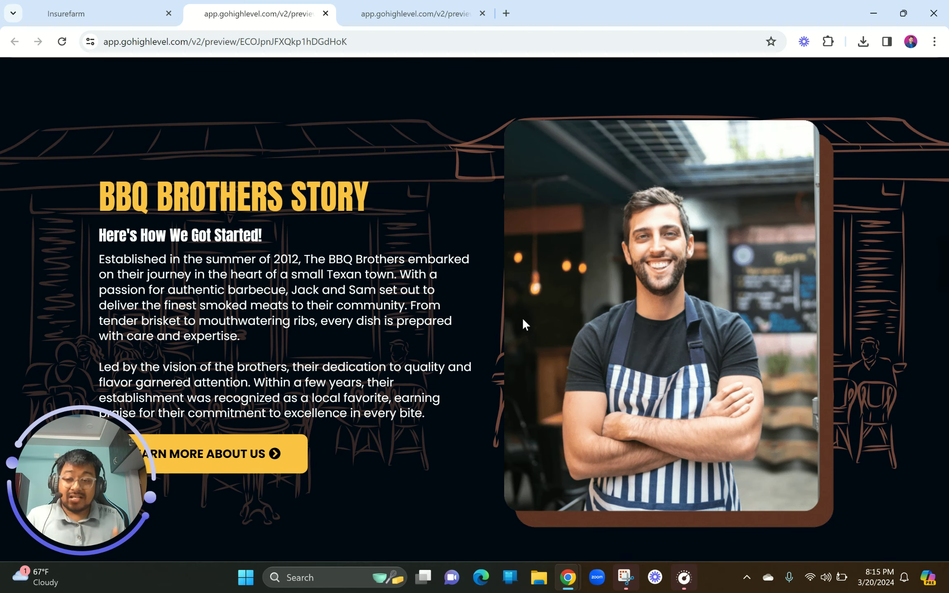
pyautogui.scroll(-10, 523, 320)
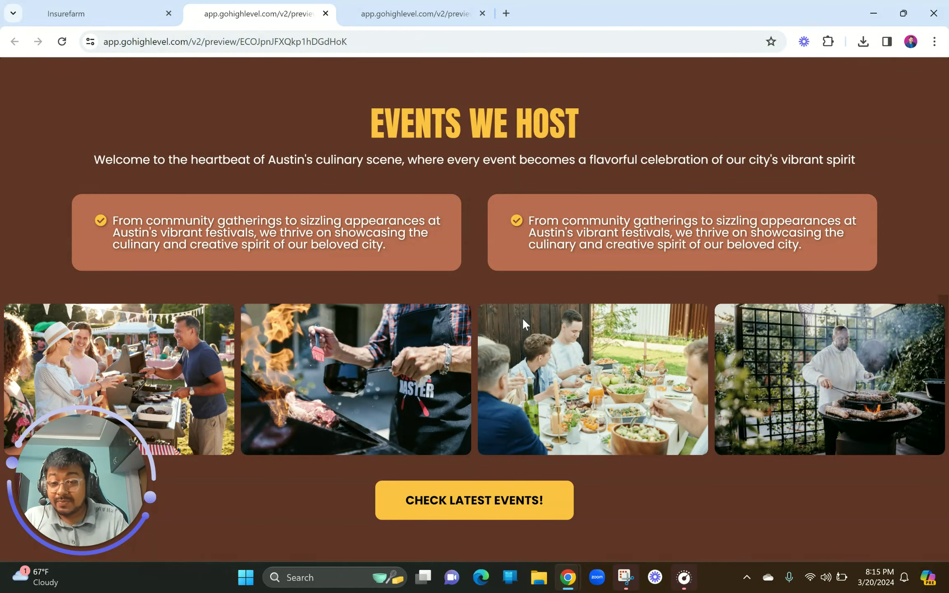
pyautogui.scroll(-5, 523, 321)
pyautogui.scroll(-5, 523, 325)
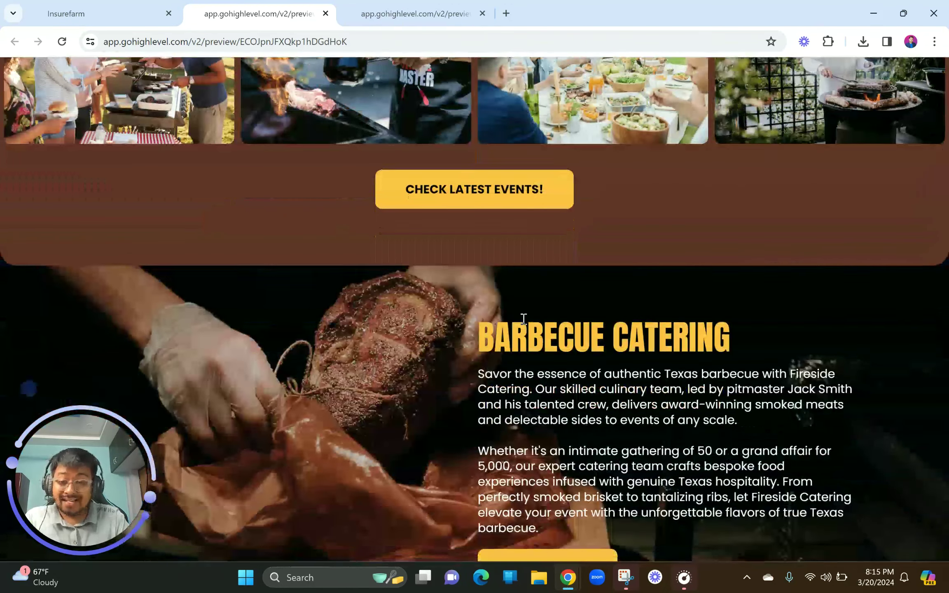
pyautogui.scroll(-7, 523, 319)
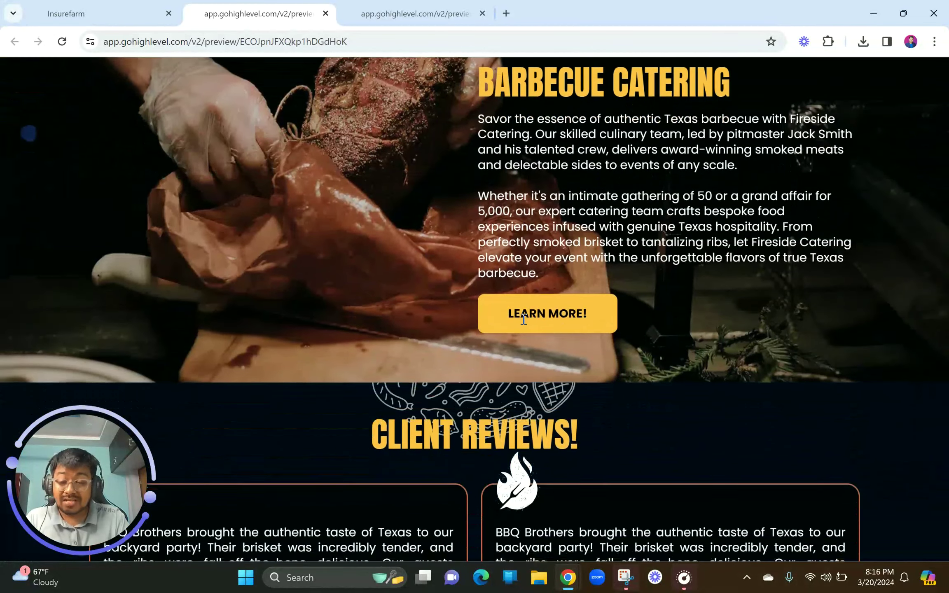
pyautogui.scroll(-10, 524, 319)
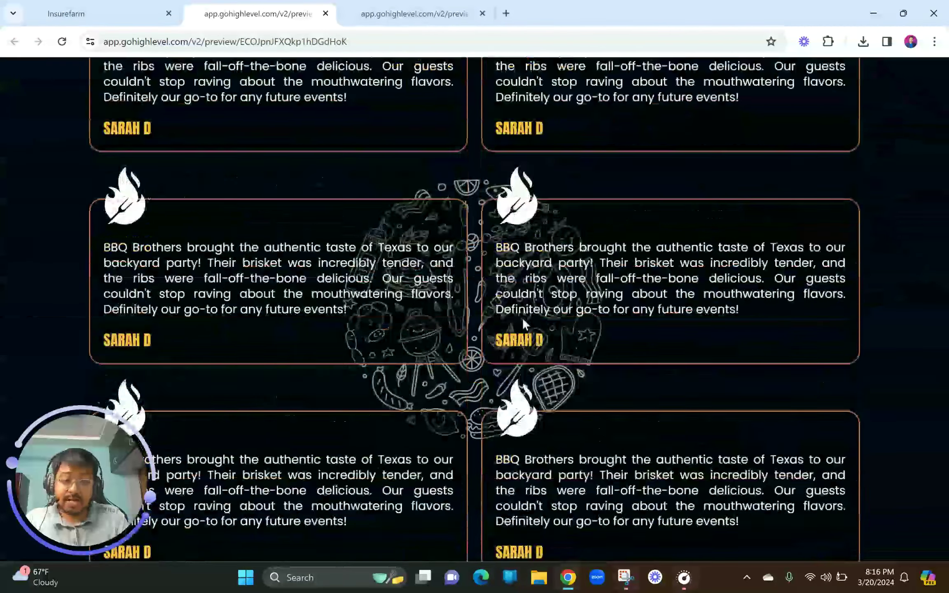
pyautogui.scroll(-10, 524, 319)
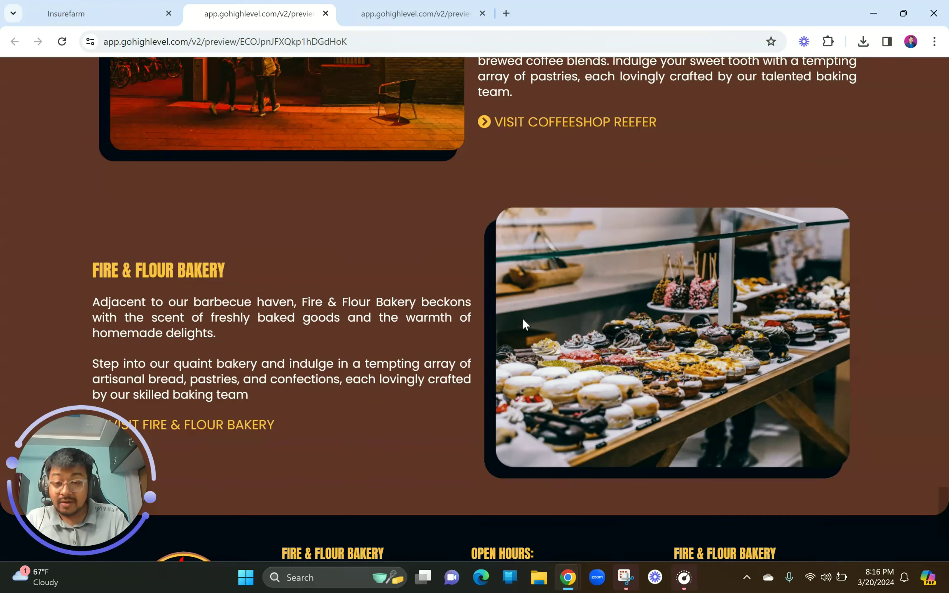
pyautogui.scroll(-5, 524, 320)
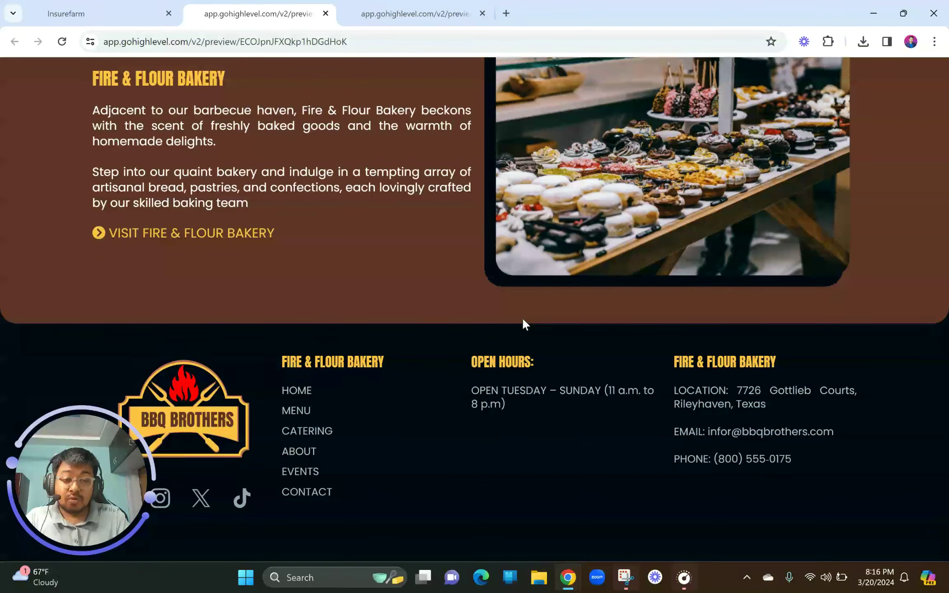
pyautogui.scroll(8, 522, 317)
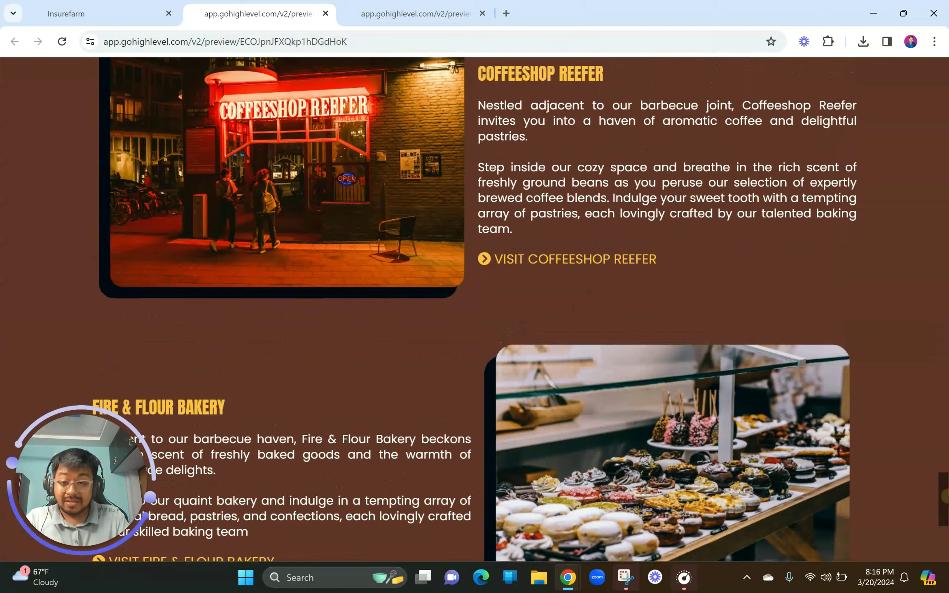
pyautogui.scroll(15, 590, 235)
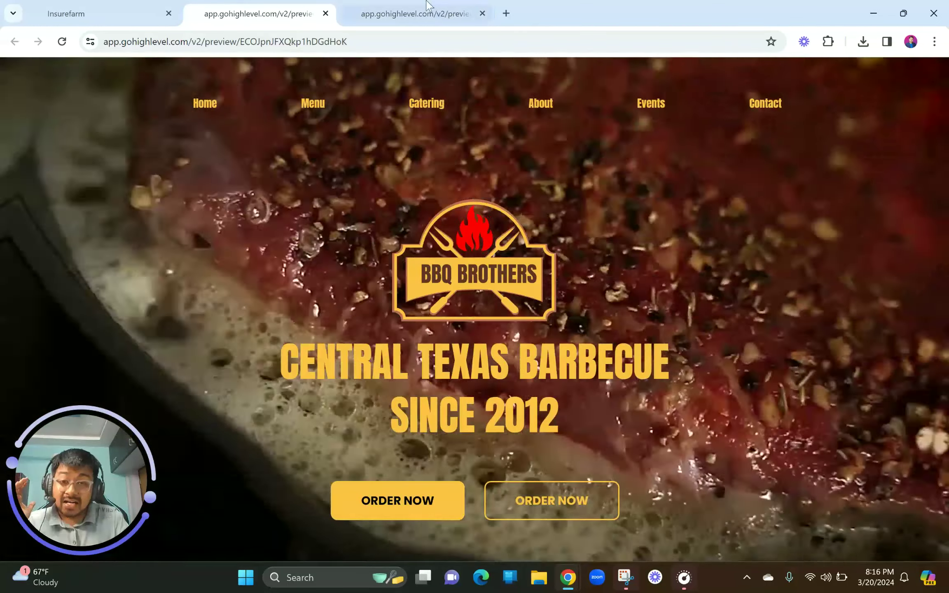
# Switch to the preview tab rendering the site as iPhone 14 Pro Max (430×932)
pyautogui.click(416, 13)
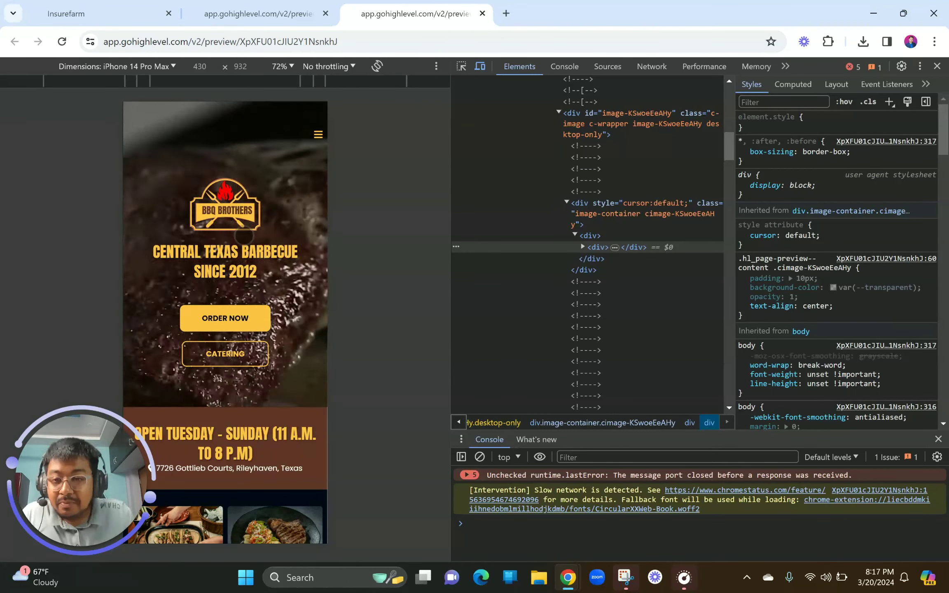
pyautogui.click(319, 134)
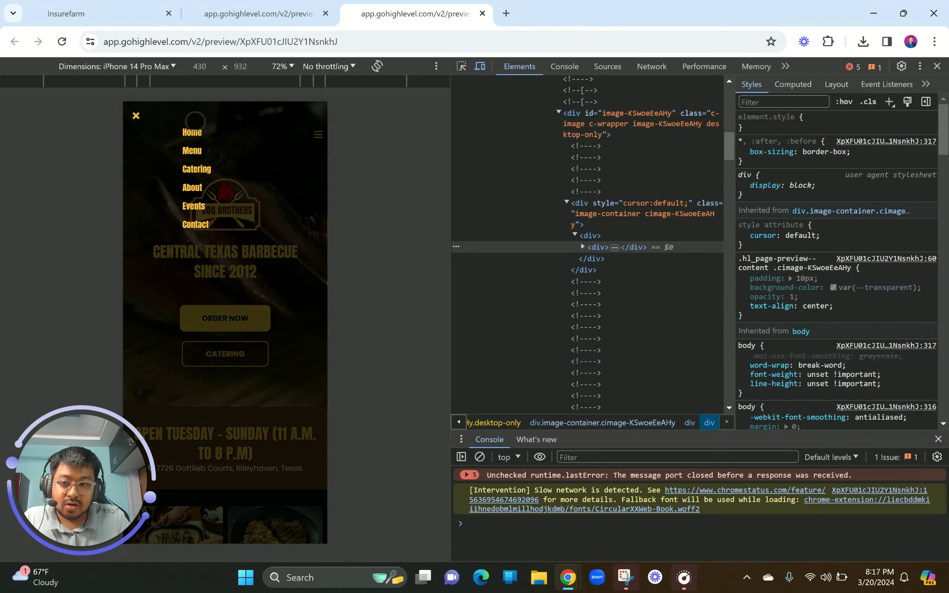
pyautogui.click(138, 118)
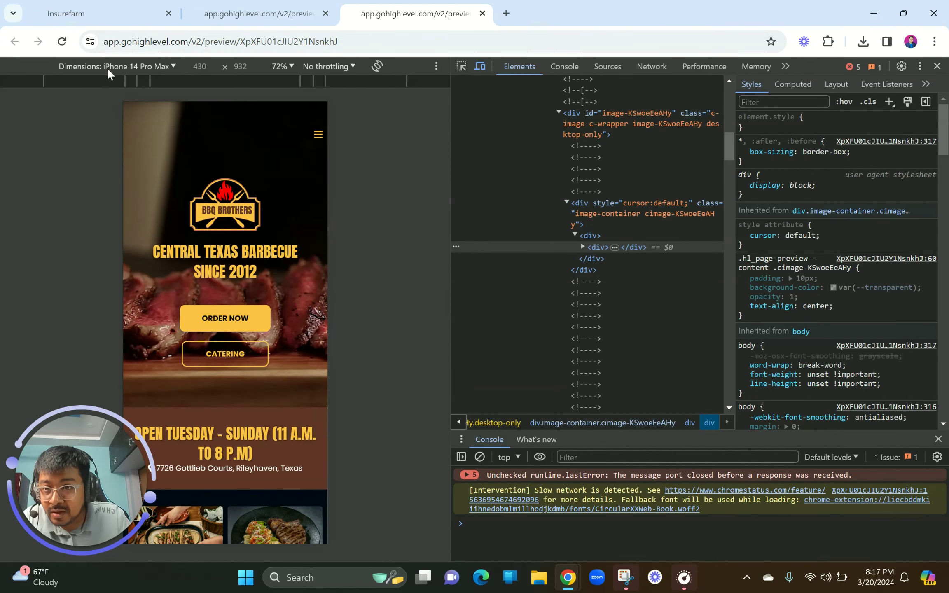
pyautogui.click(152, 67)
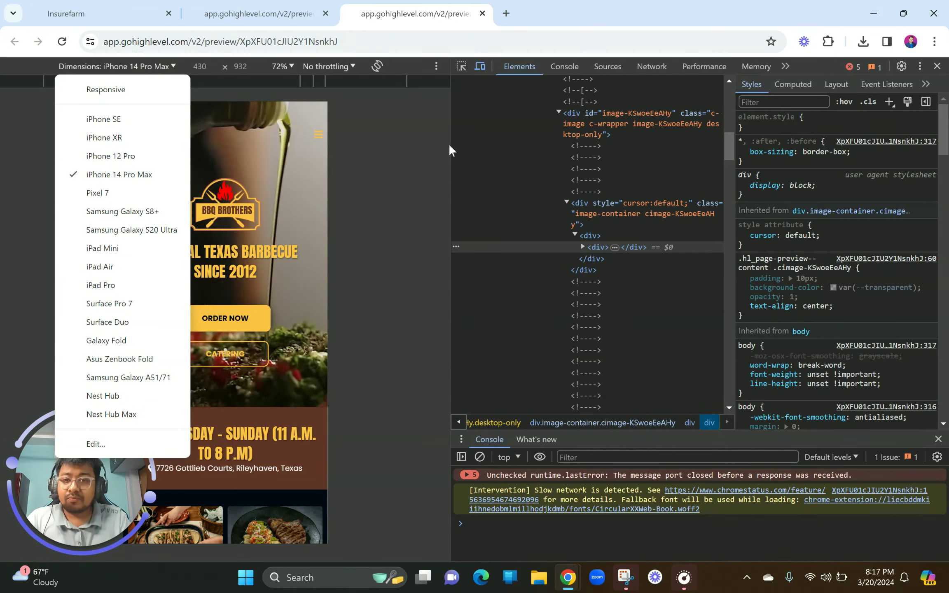
pyautogui.click(402, 161)
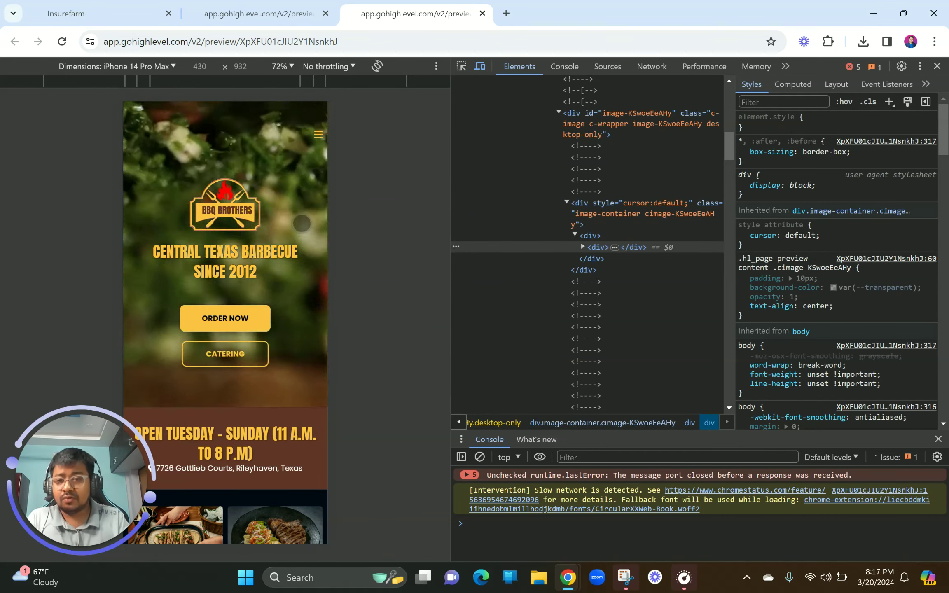
pyautogui.scroll(-1, 261, 306)
pyautogui.scroll(1, 261, 306)
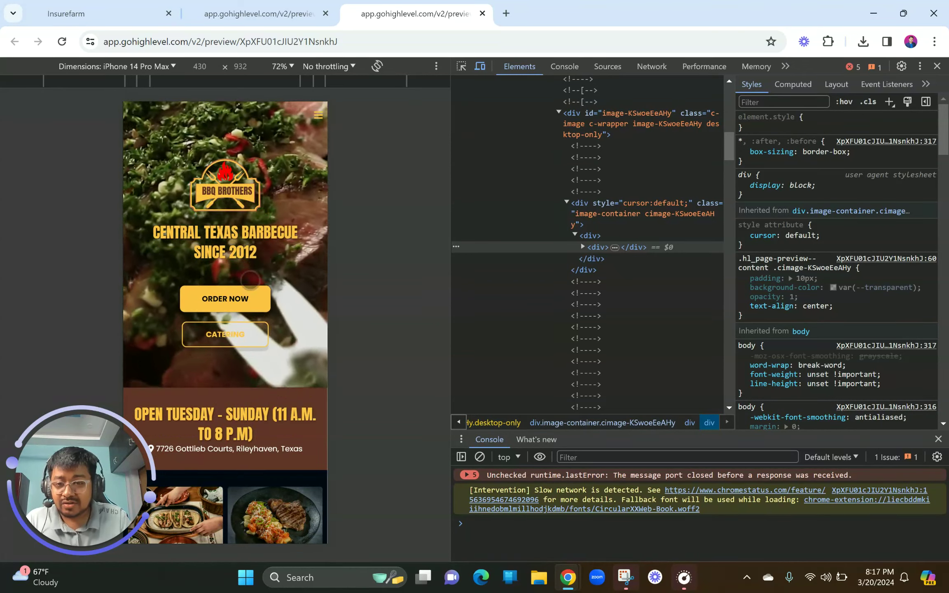
pyautogui.scroll(-1, 261, 364)
pyautogui.scroll(-3, 261, 363)
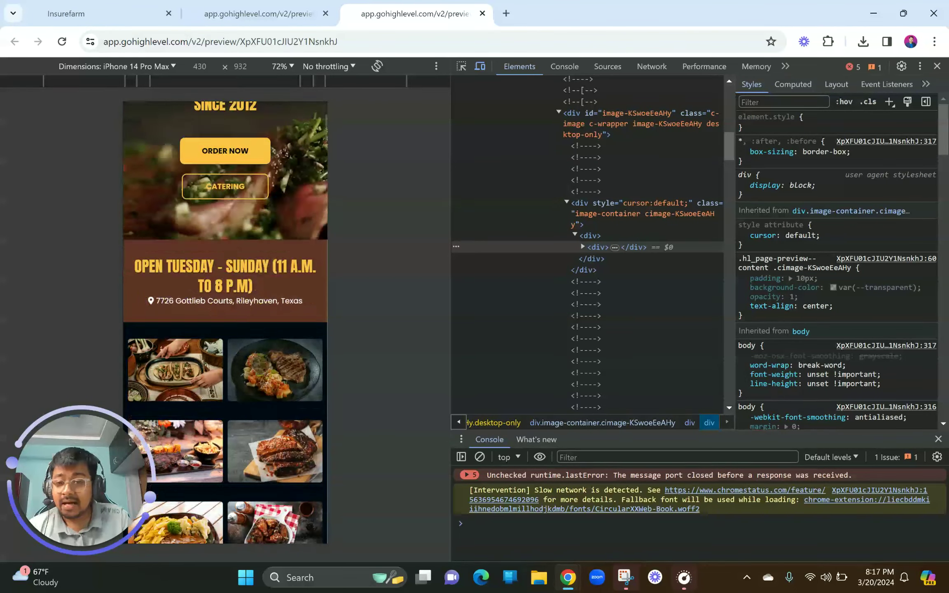
pyautogui.scroll(-1, 240, 305)
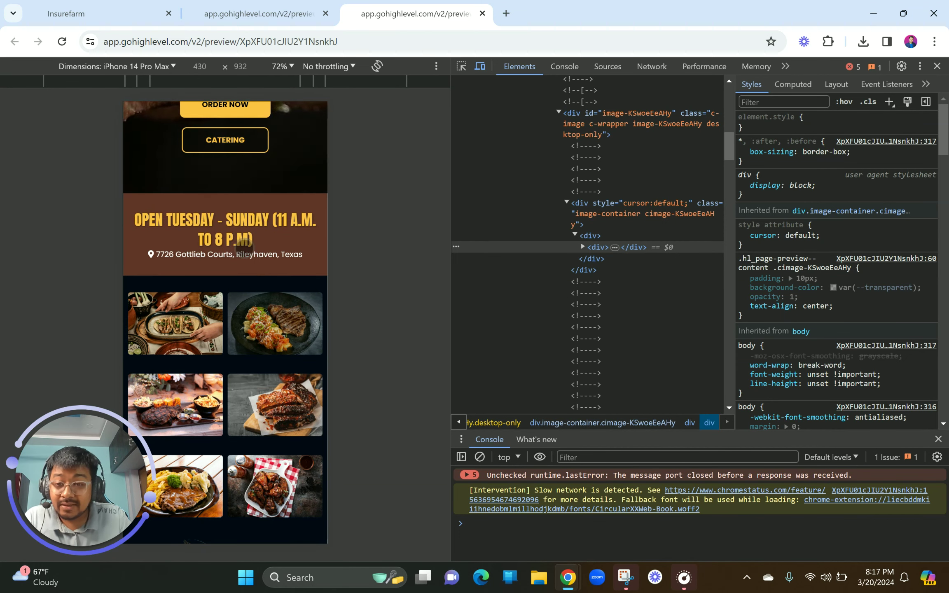
pyautogui.scroll(-3, 244, 247)
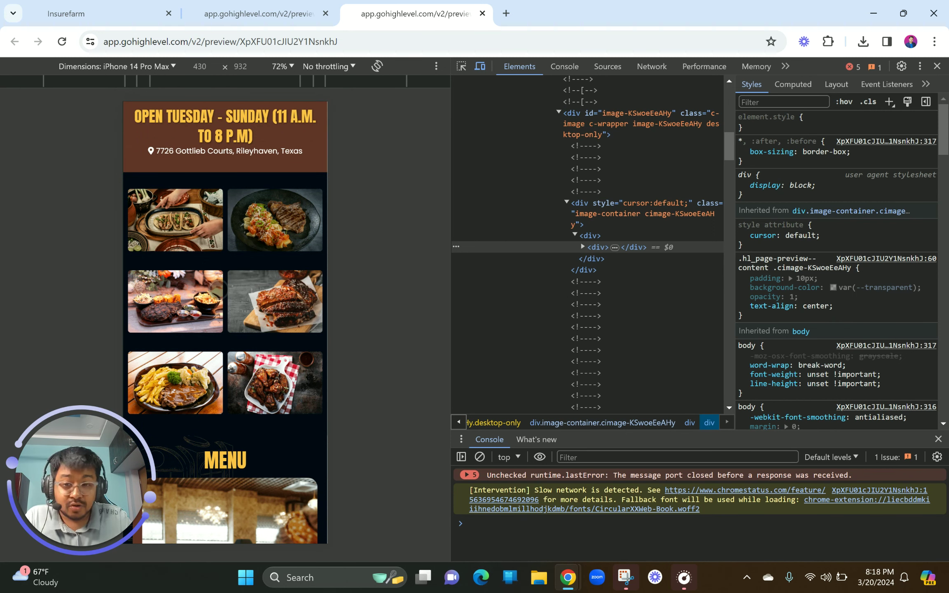
pyautogui.scroll(-2, 218, 286)
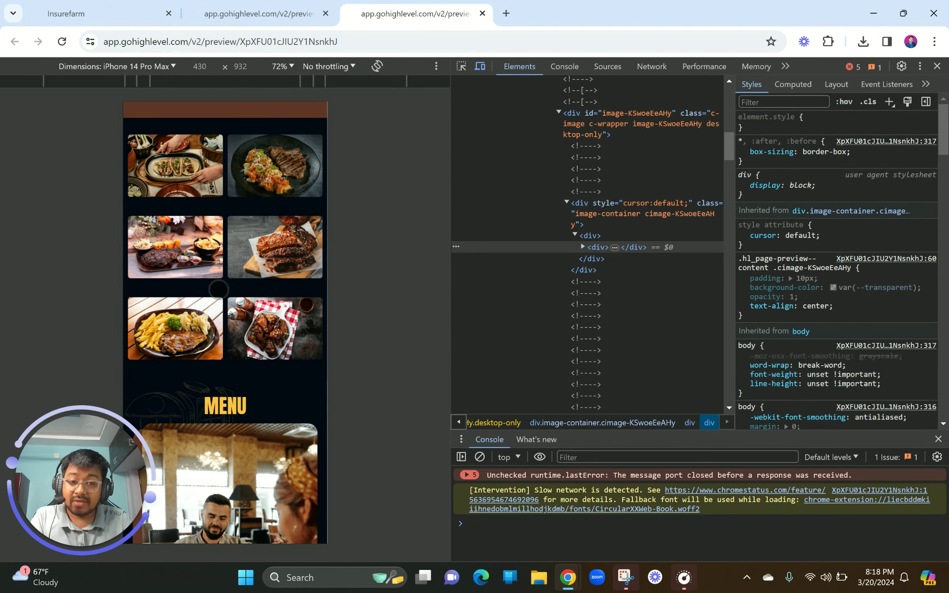
pyautogui.scroll(-6, 218, 290)
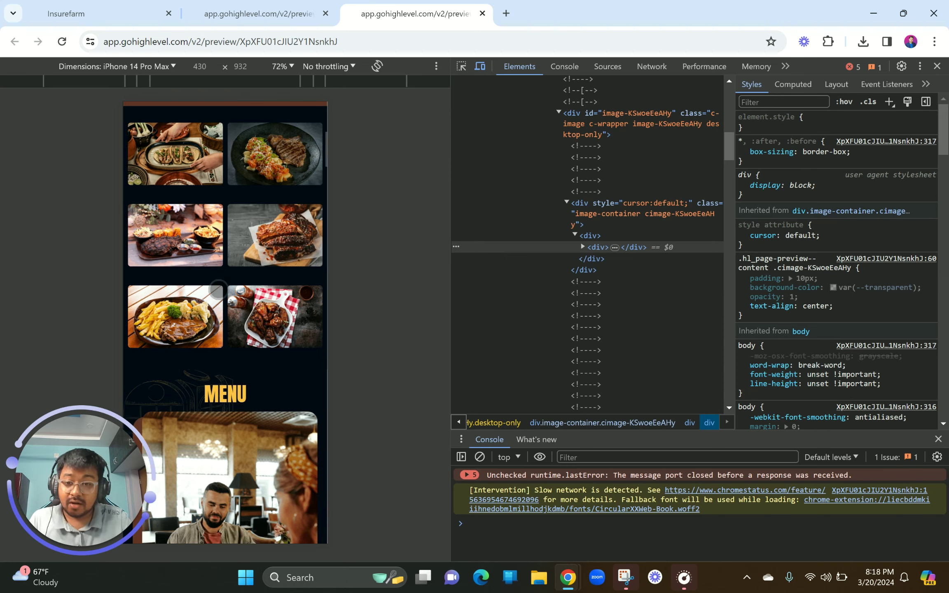
pyautogui.scroll(-5, 239, 304)
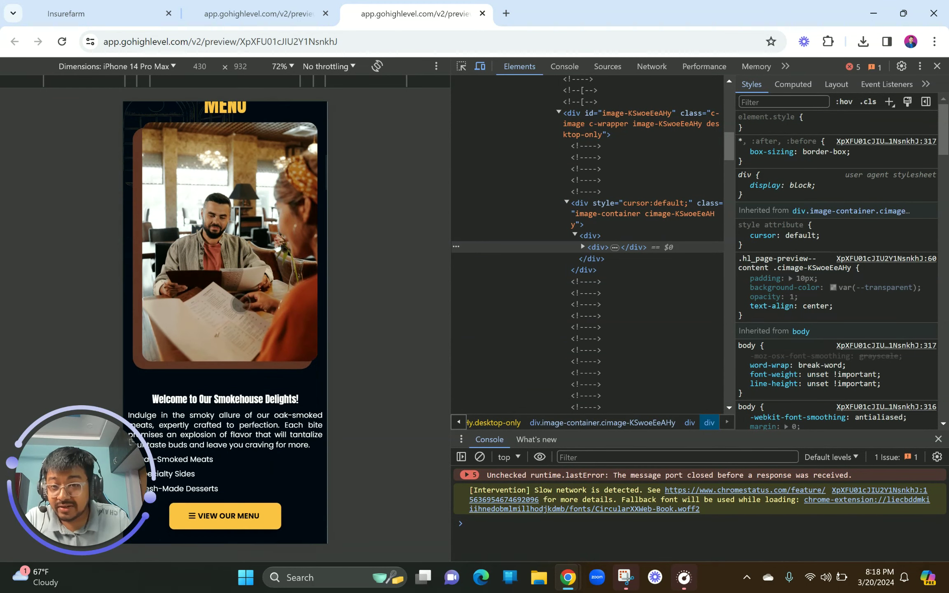
pyautogui.scroll(-7, 240, 304)
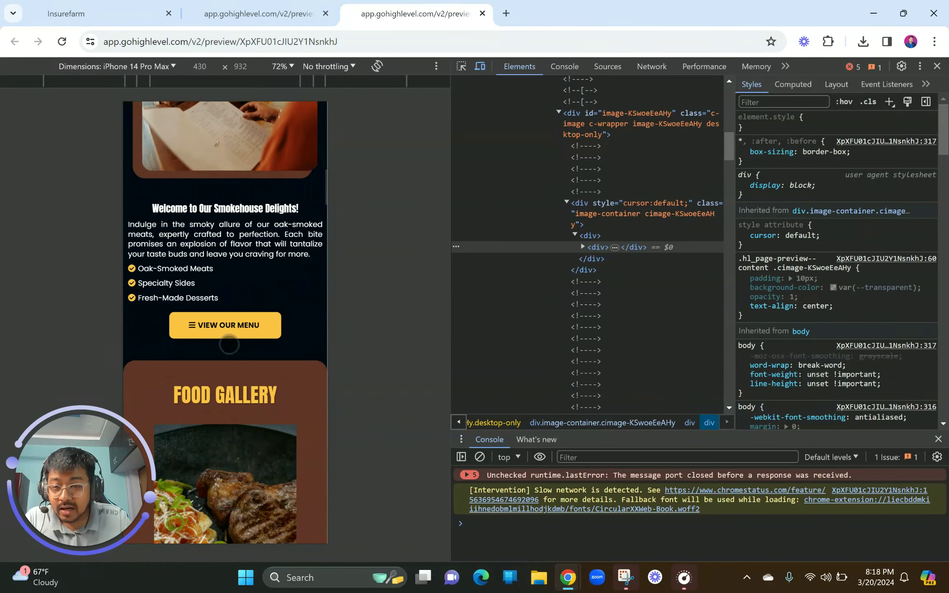
pyautogui.scroll(7, 241, 304)
pyautogui.scroll(3, 229, 344)
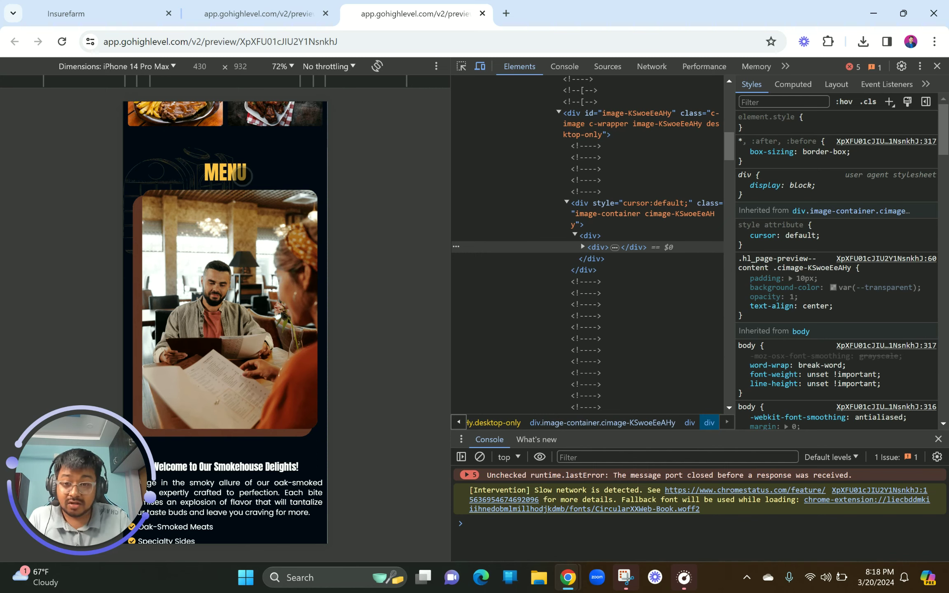
pyautogui.scroll(-4, 255, 255)
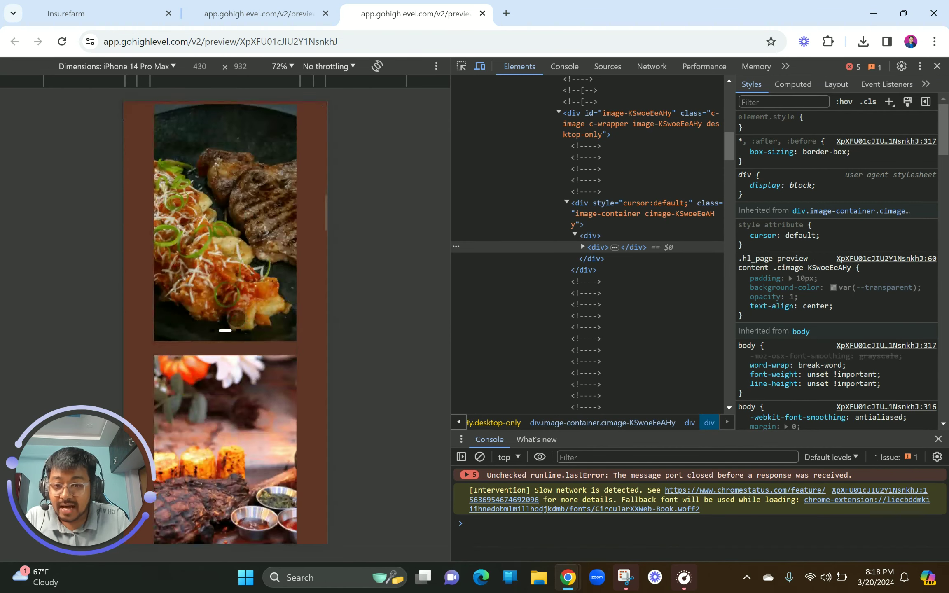
pyautogui.scroll(-10, 237, 319)
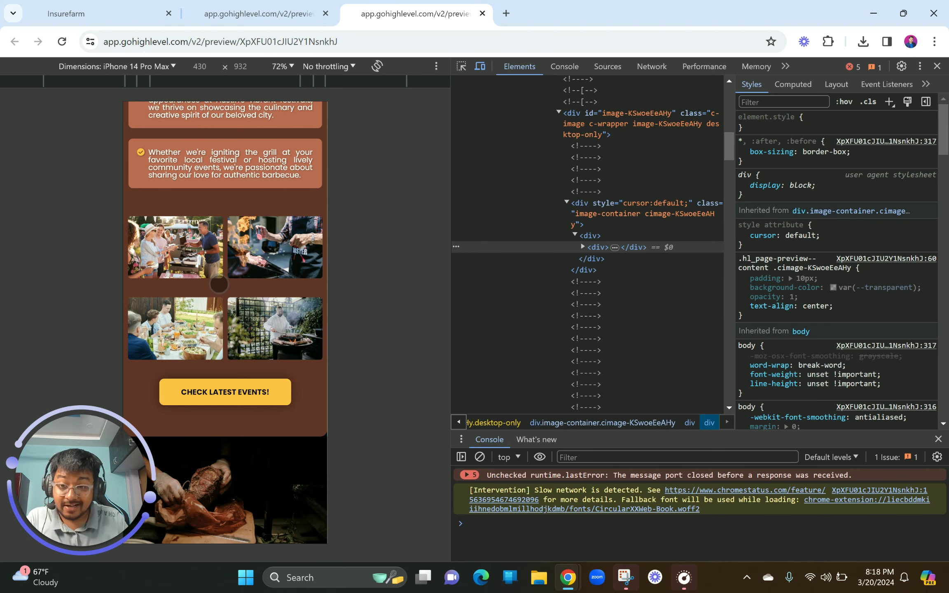
pyautogui.scroll(-7, 218, 284)
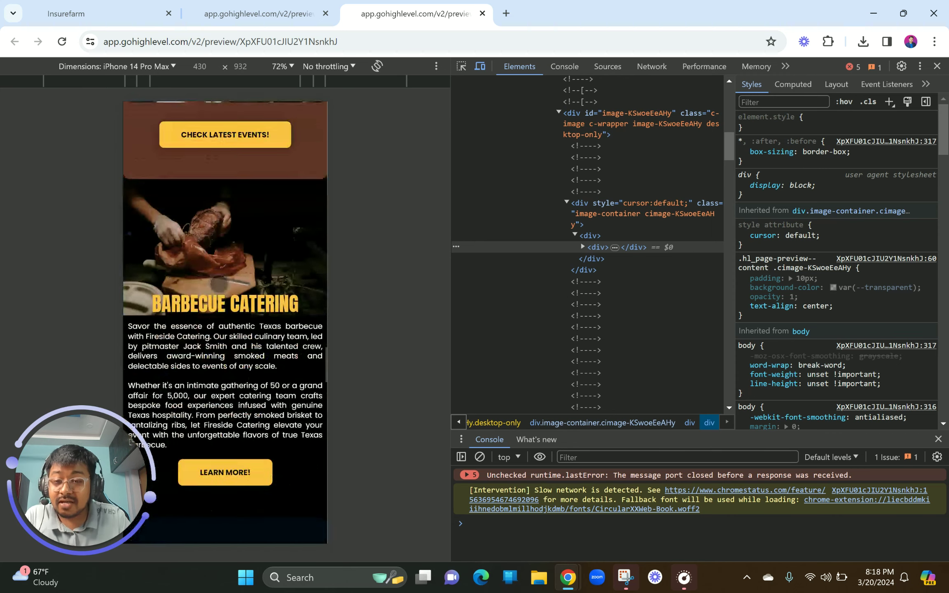
pyautogui.scroll(-6, 232, 302)
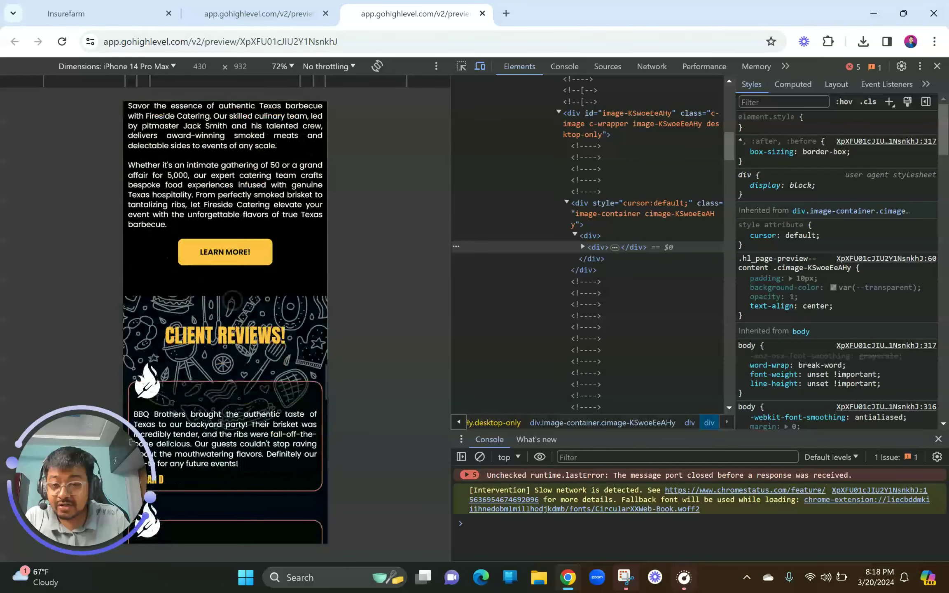
pyautogui.scroll(-2, 232, 300)
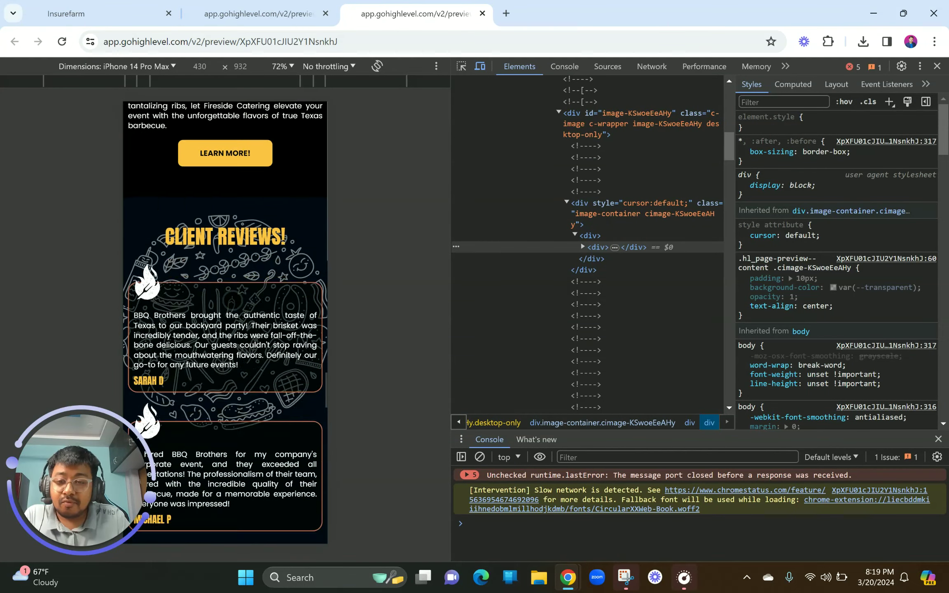
pyautogui.scroll(-11, 225, 321)
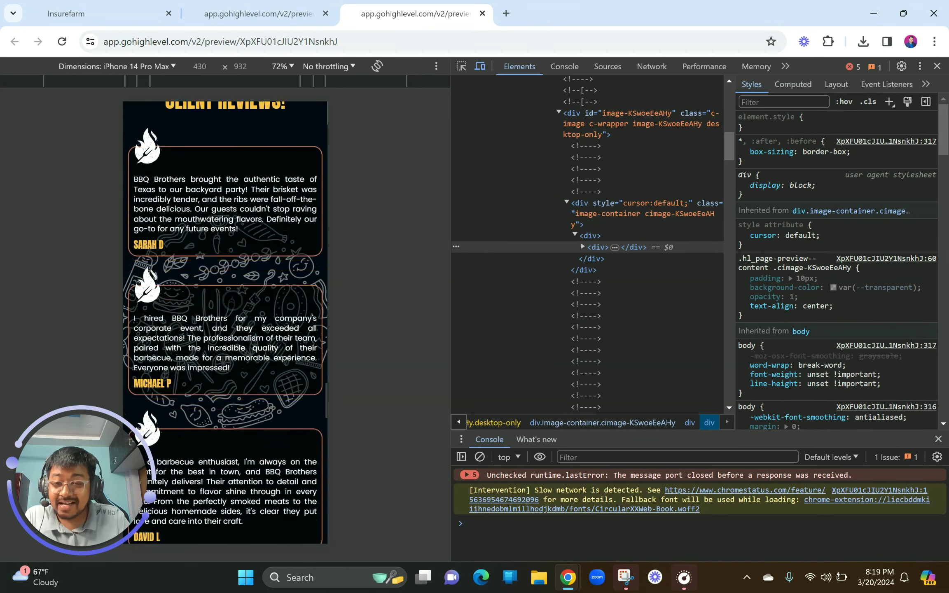
pyautogui.scroll(-18, 226, 322)
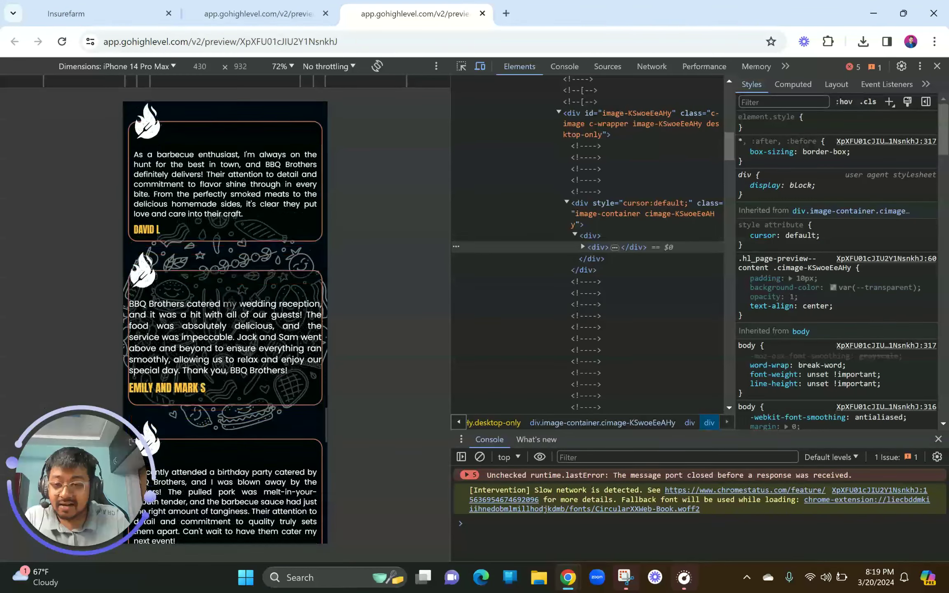
pyautogui.scroll(-8, 232, 301)
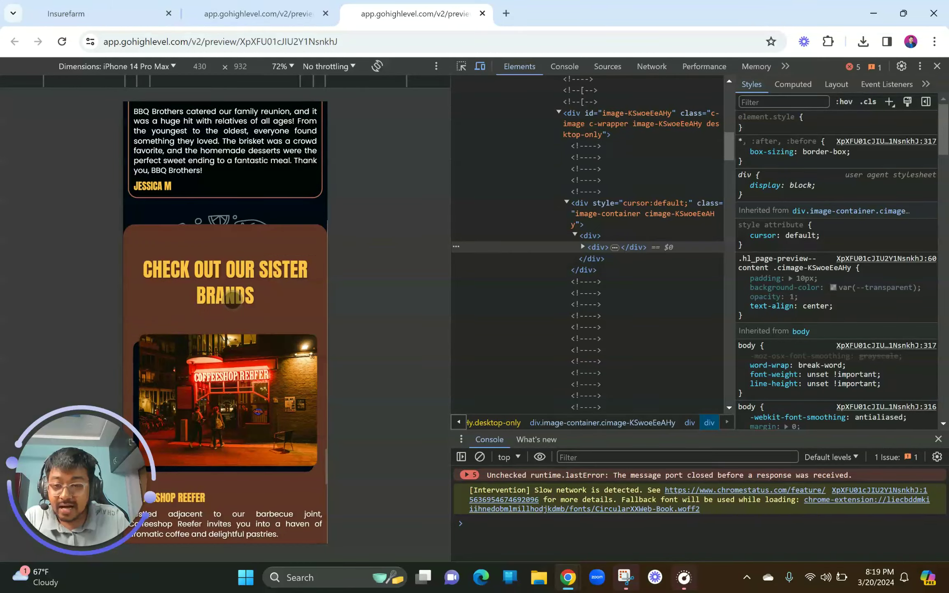
pyautogui.scroll(-19, 233, 301)
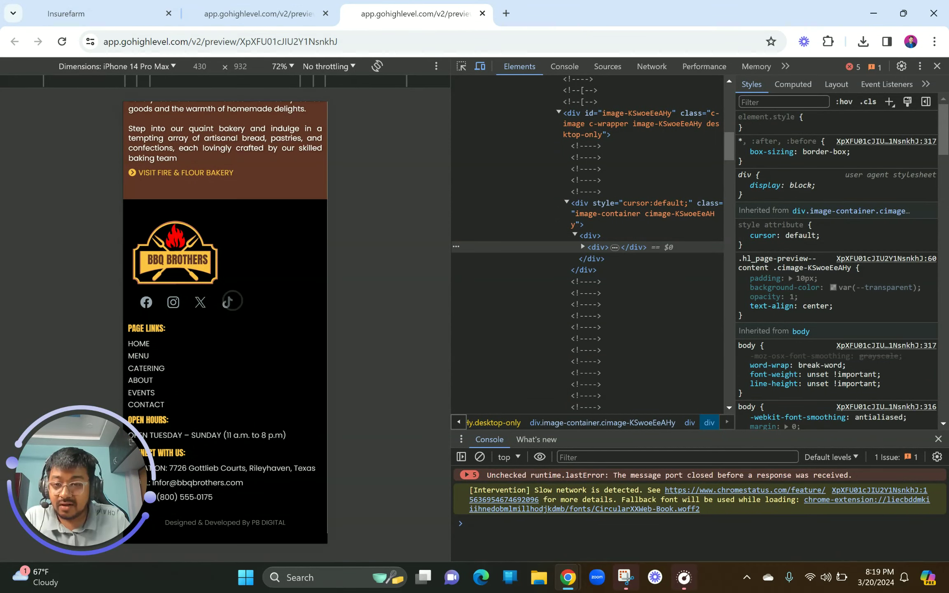
pyautogui.scroll(20, 248, 273)
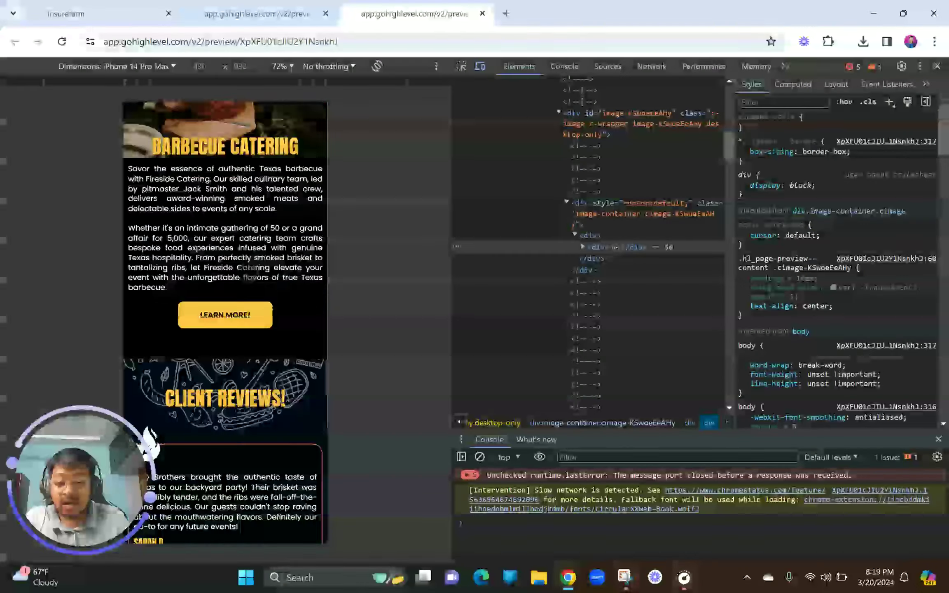
pyautogui.scroll(10, 247, 273)
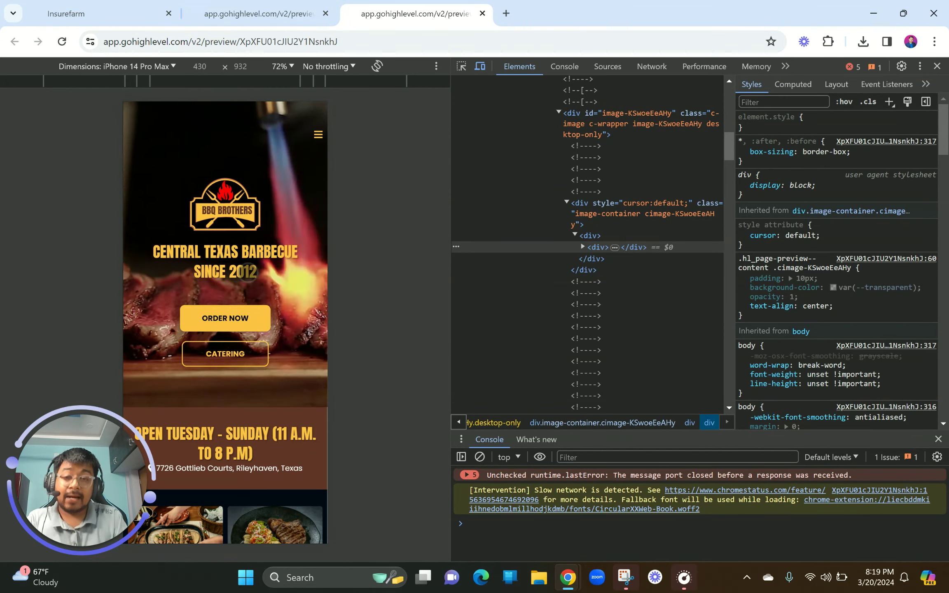
# In a new tab, load the gohighlevel.com/?fp_ref=yourfreetrial suggestion from 'go'
pyautogui.click(507, 14)
pyautogui.write('go')
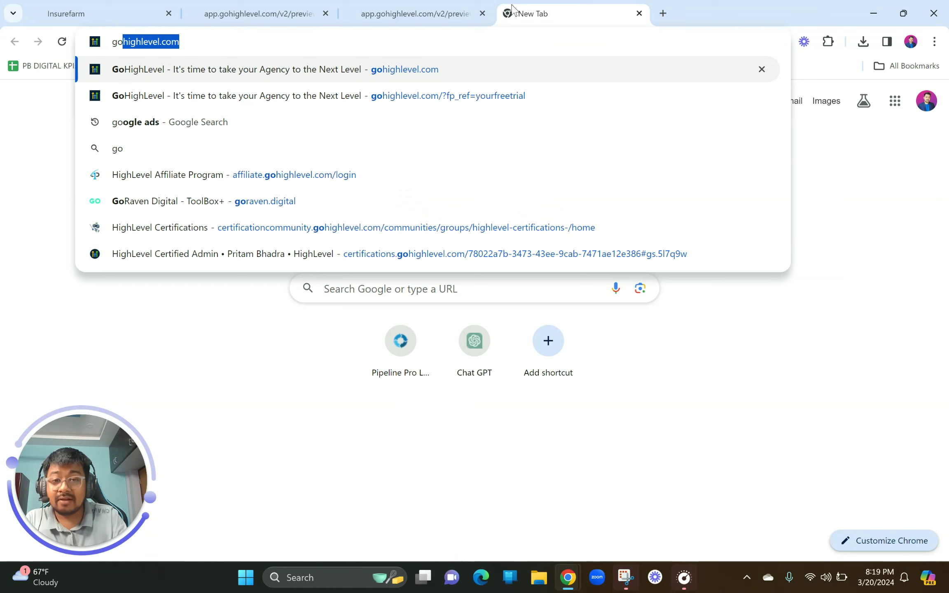
pyautogui.press('Down')
pyautogui.press('Down')
pyautogui.press('Up')
pyautogui.press('Return')
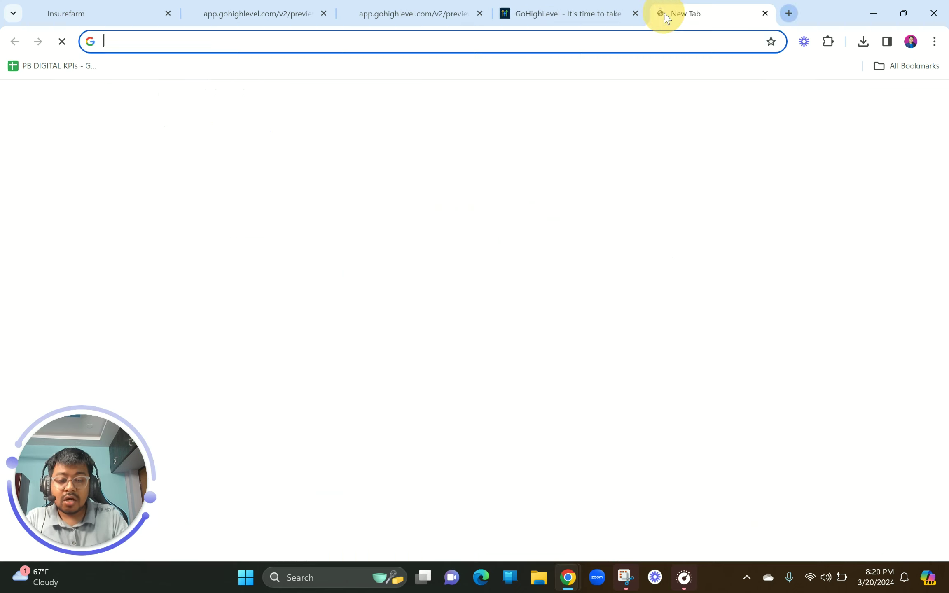
# In a new tab, load the autocompleted PB DIGITAL site from 'pri'
pyautogui.click(663, 13)
pyautogui.write('pri')
pyautogui.press('Return')
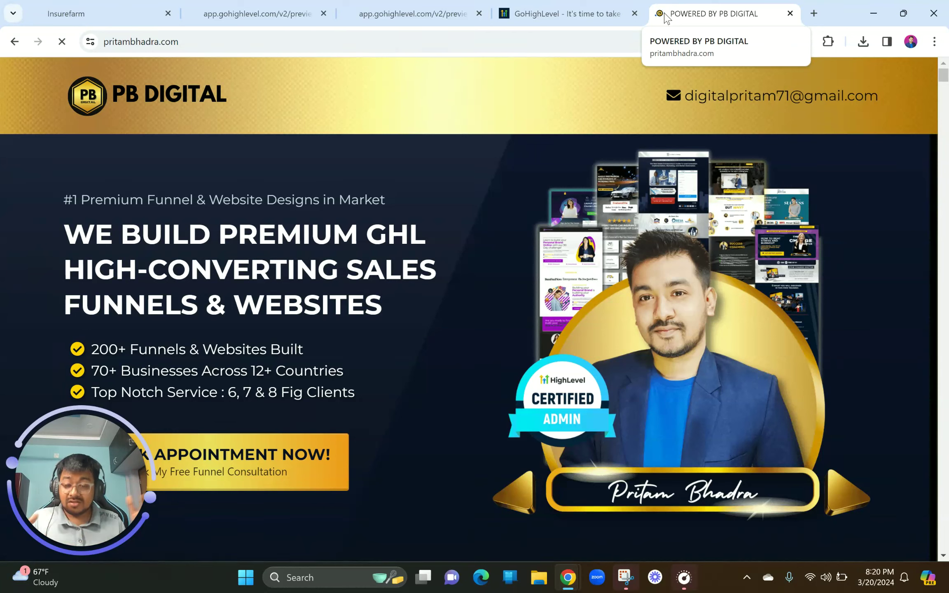
# Browse the PB Digital page, highlighting the 12+ Countries claim, and return to the top
pyautogui.click(270, 41)
pyautogui.scroll(-2, 373, 137)
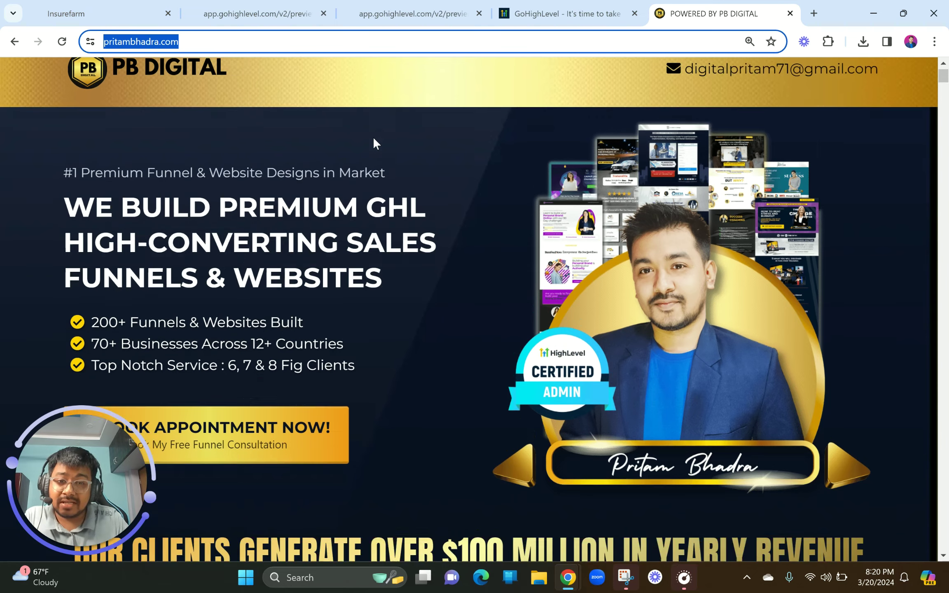
pyautogui.scroll(2, 435, 206)
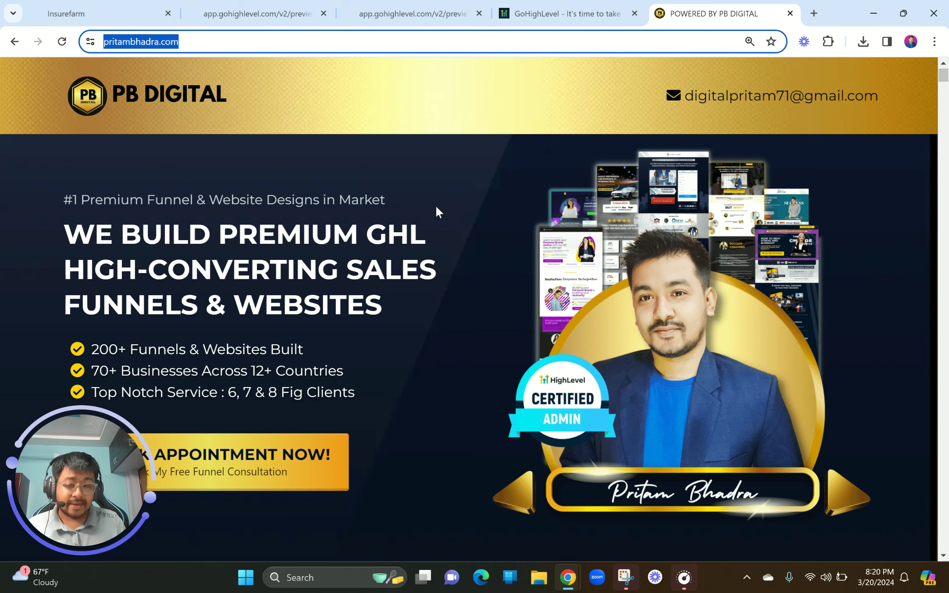
pyautogui.scroll(-3, 436, 205)
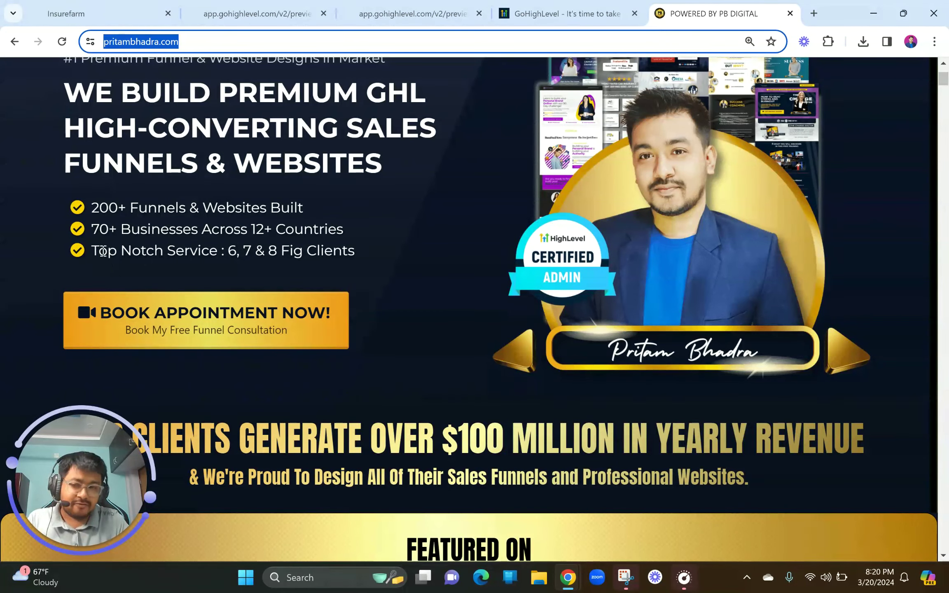
pyautogui.moveTo(241, 229); pyautogui.dragTo(365, 236)
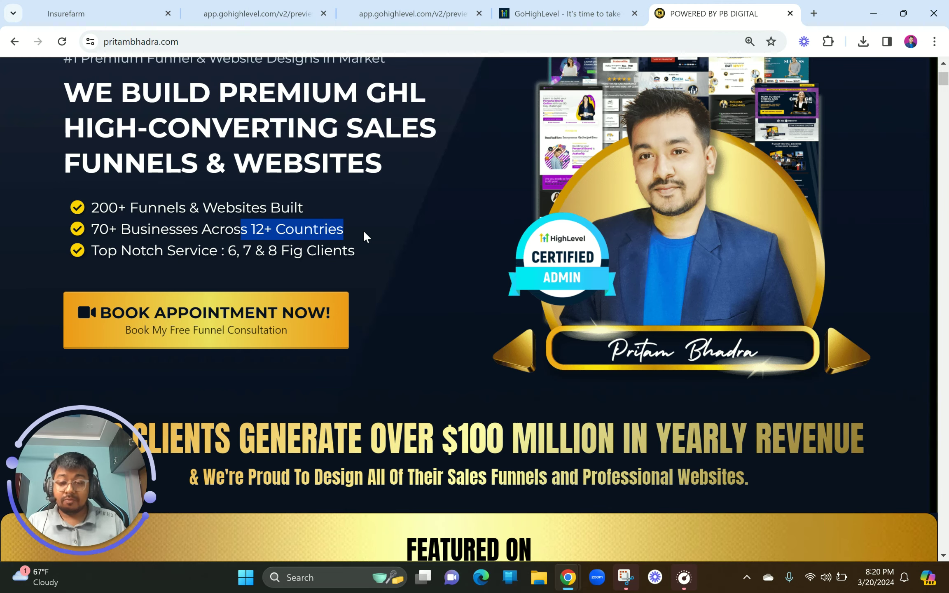
pyautogui.scroll(-10, 364, 237)
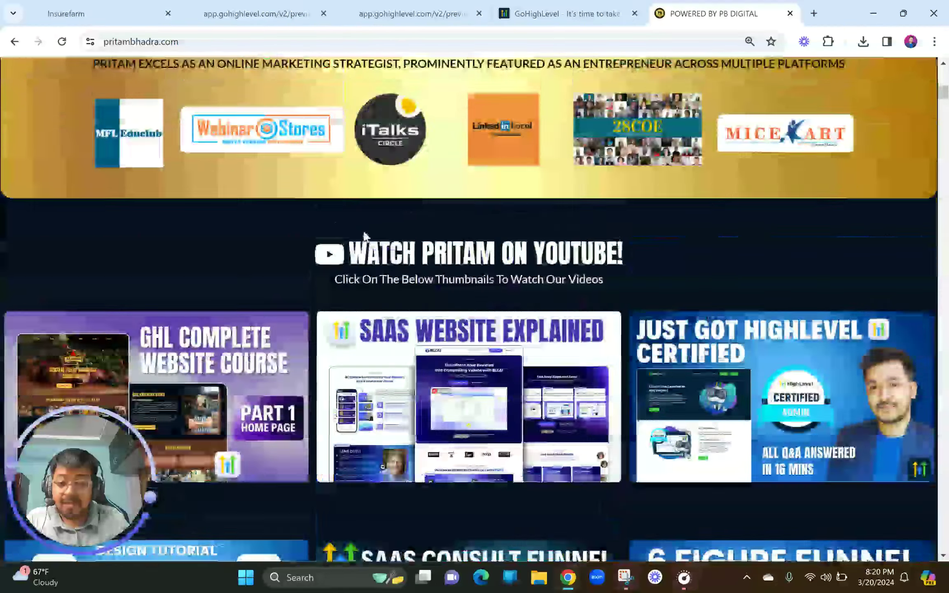
pyautogui.scroll(-4, 364, 237)
pyautogui.scroll(1, 307, 322)
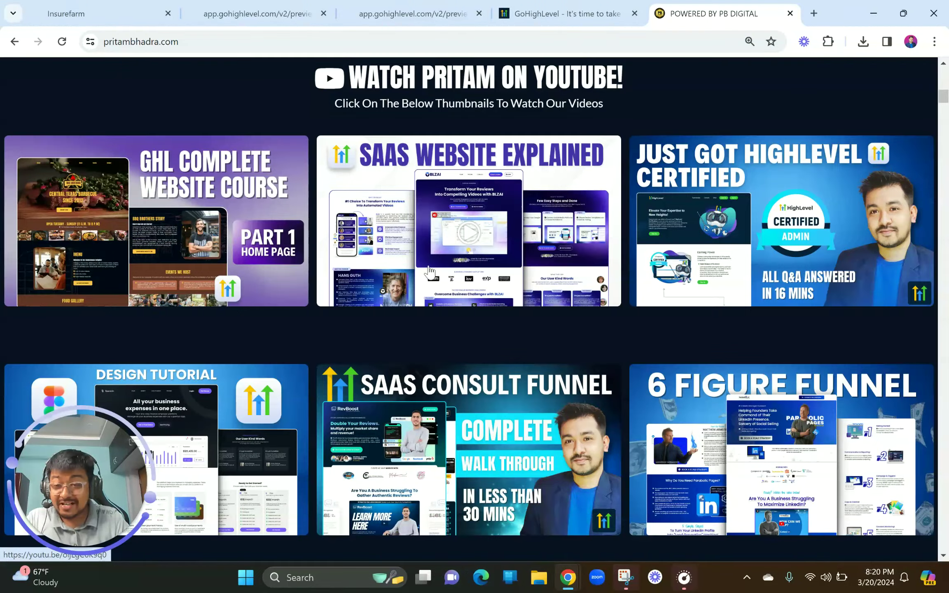
pyautogui.scroll(2, 430, 272)
pyautogui.scroll(-3, 383, 295)
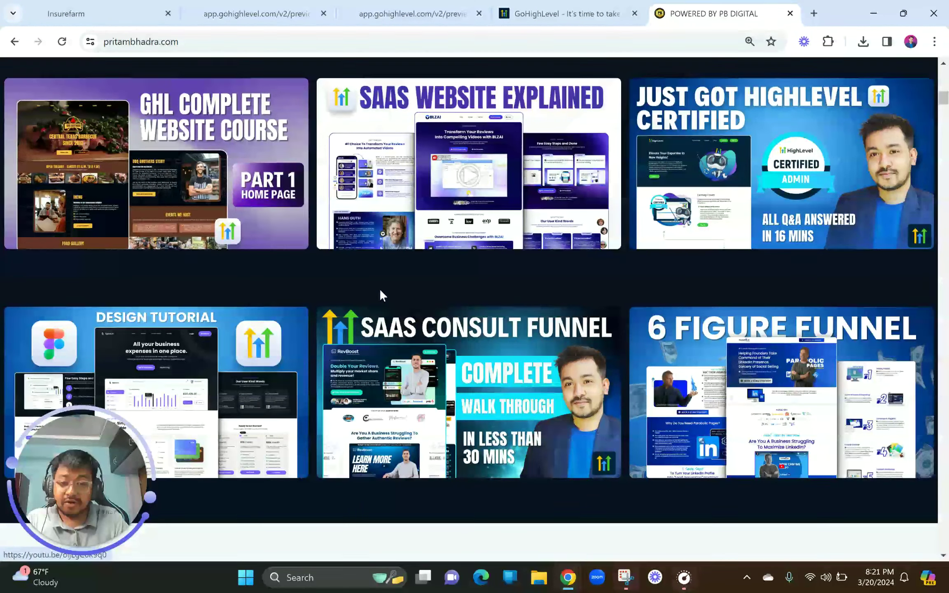
pyautogui.scroll(12, 369, 308)
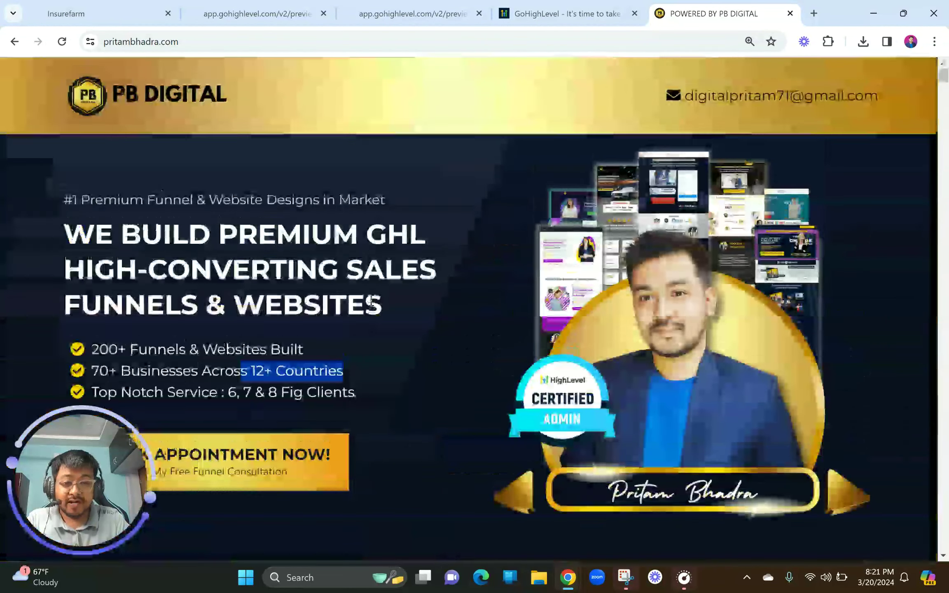
pyautogui.click(813, 14)
pyautogui.write('facebook.com/pritam.bhadra.14')
pyautogui.press('Return')
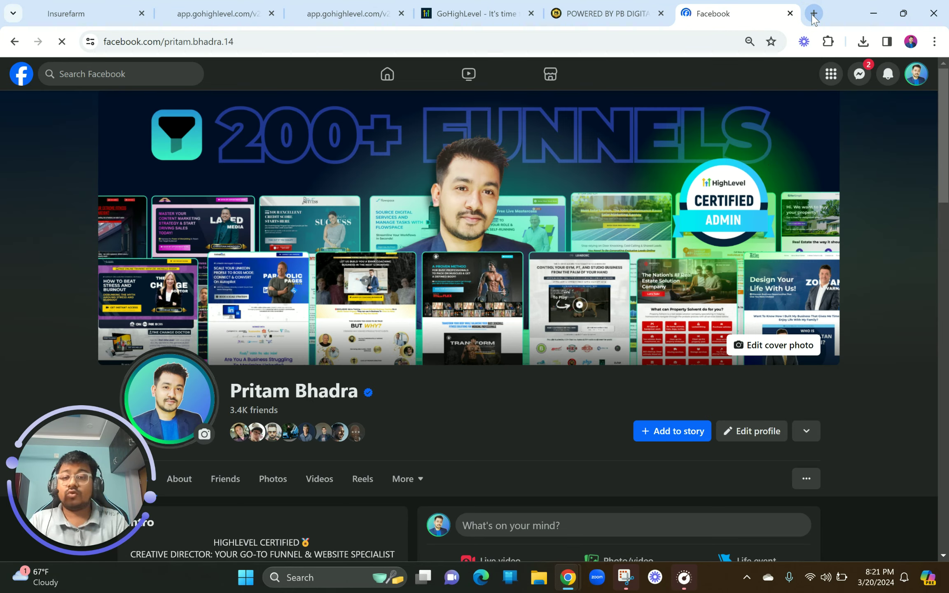
pyautogui.scroll(-5, 520, 249)
pyautogui.scroll(5, 495, 252)
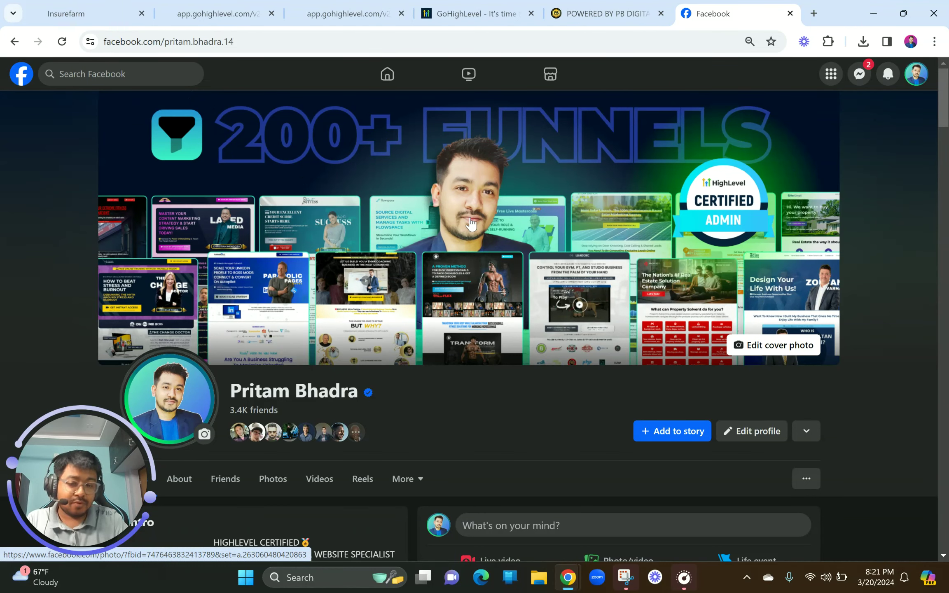
pyautogui.scroll(-1, 471, 224)
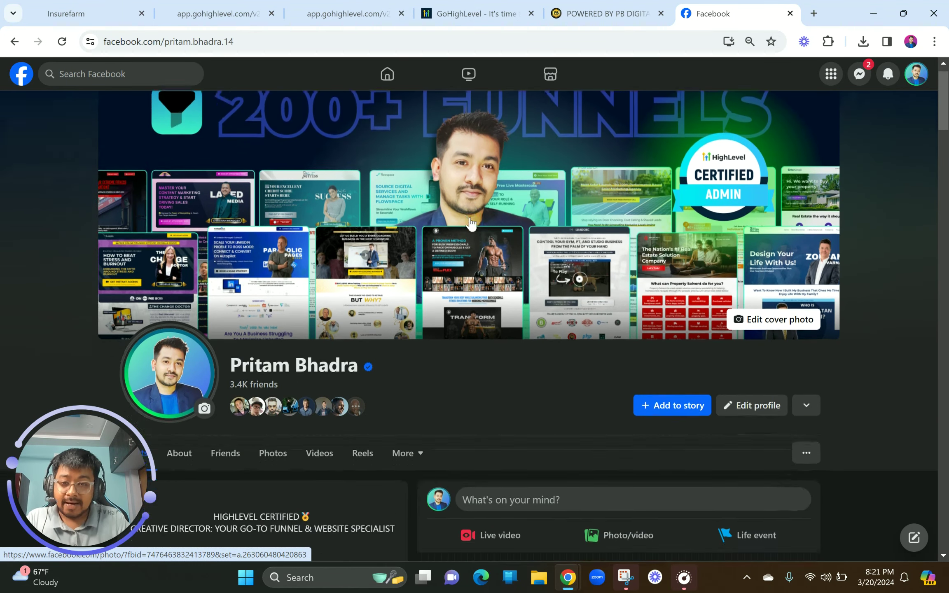
pyautogui.scroll(-4, 447, 370)
pyautogui.scroll(4, 447, 370)
pyautogui.scroll(1, 447, 370)
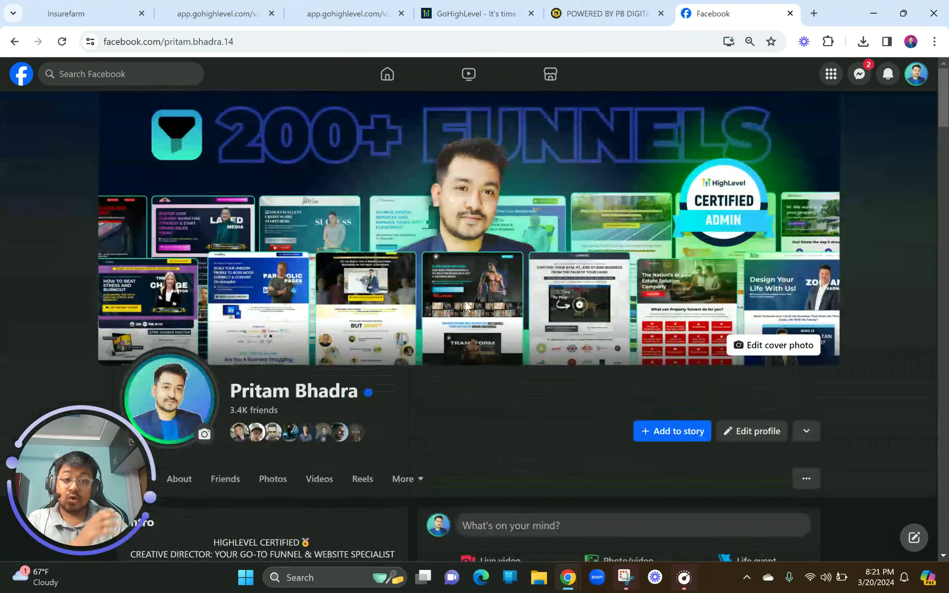
pyautogui.click(606, 14)
pyautogui.scroll(-2, 531, 348)
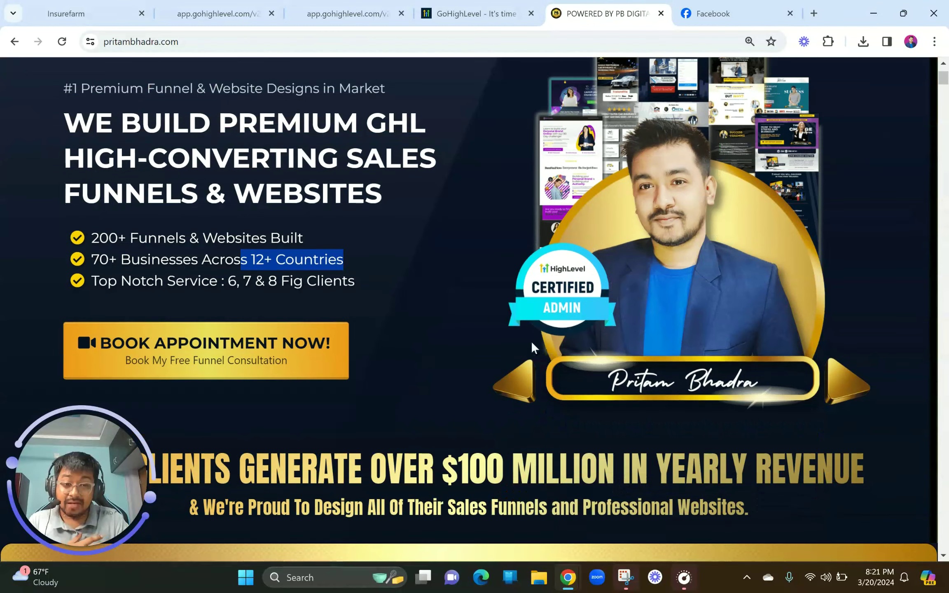
pyautogui.keyDown('ctrl'); pyautogui.scroll(3, 532, 347); pyautogui.keyUp('ctrl')
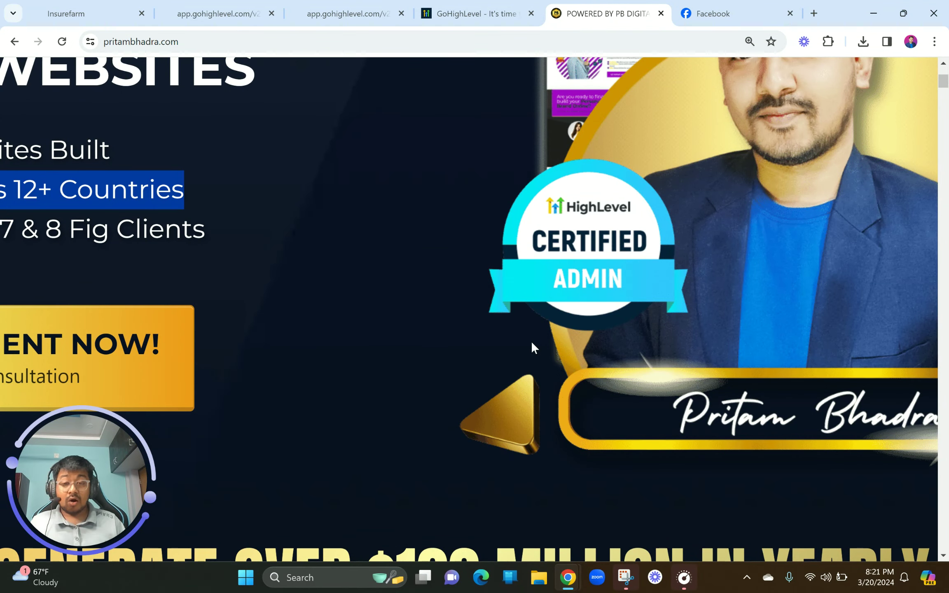
pyautogui.keyDown('ctrl'); pyautogui.scroll(-3, 532, 345); pyautogui.keyUp('ctrl')
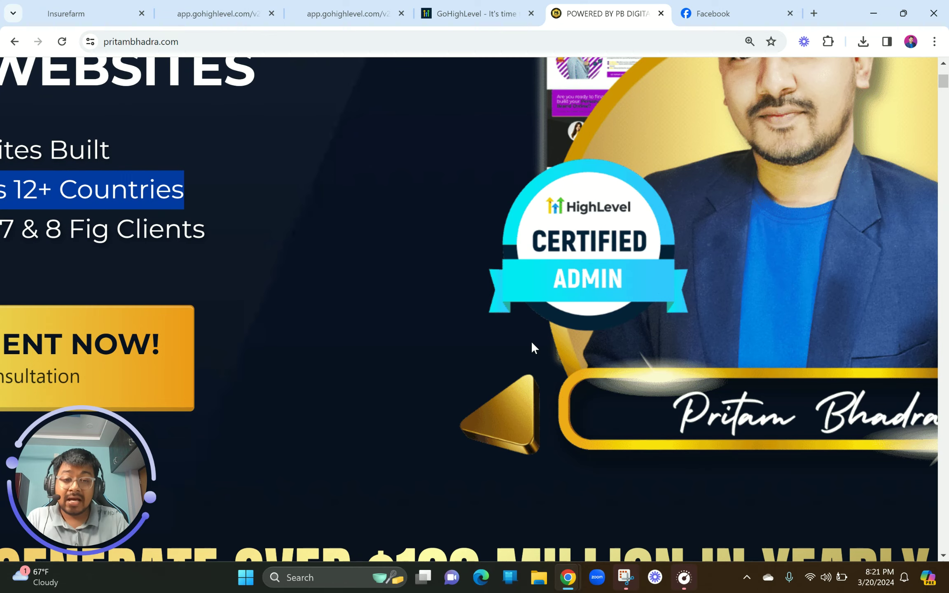
pyautogui.scroll(2, 532, 344)
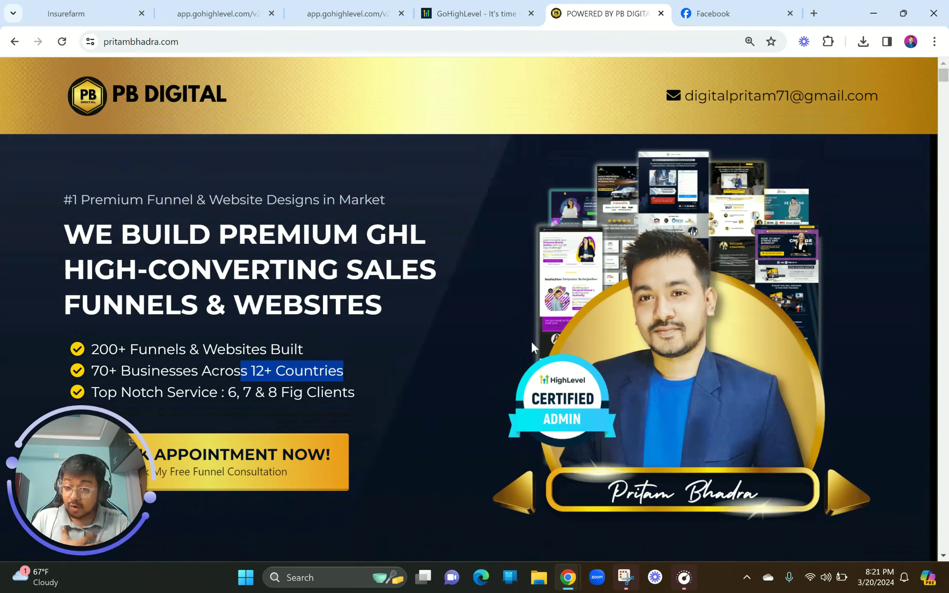
pyautogui.moveTo(749, 4)
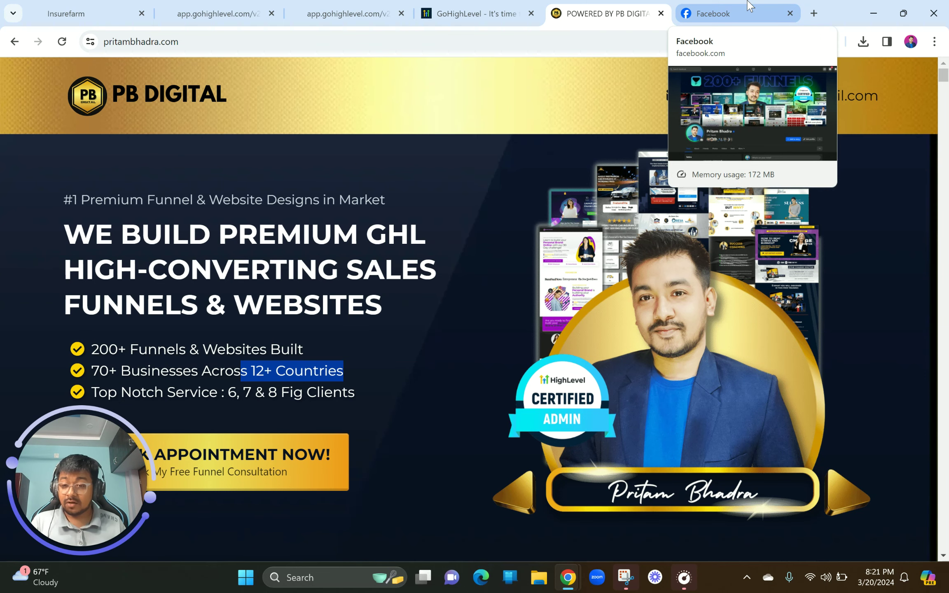
pyautogui.click(749, 5)
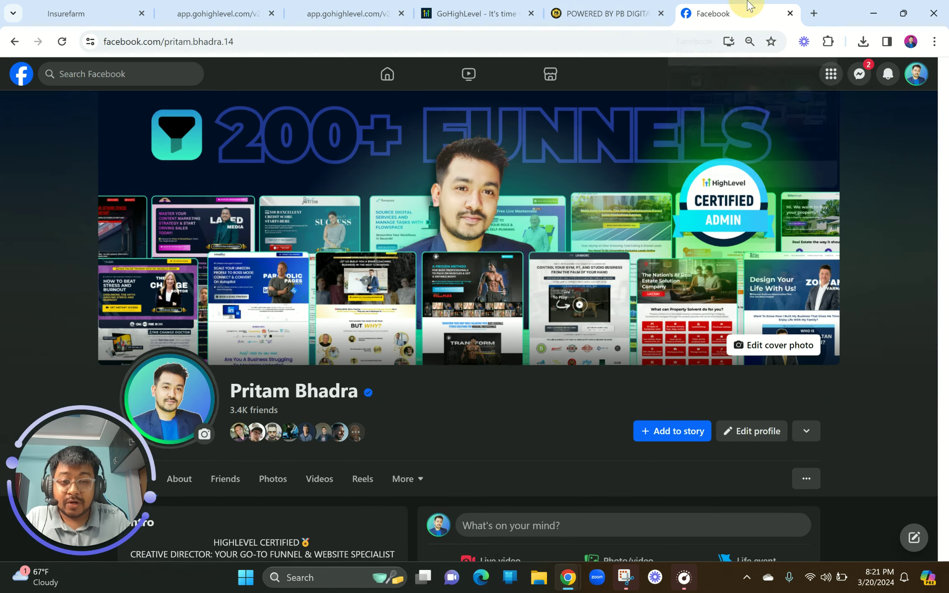
pyautogui.scroll(-5, 633, 408)
pyautogui.scroll(5, 633, 408)
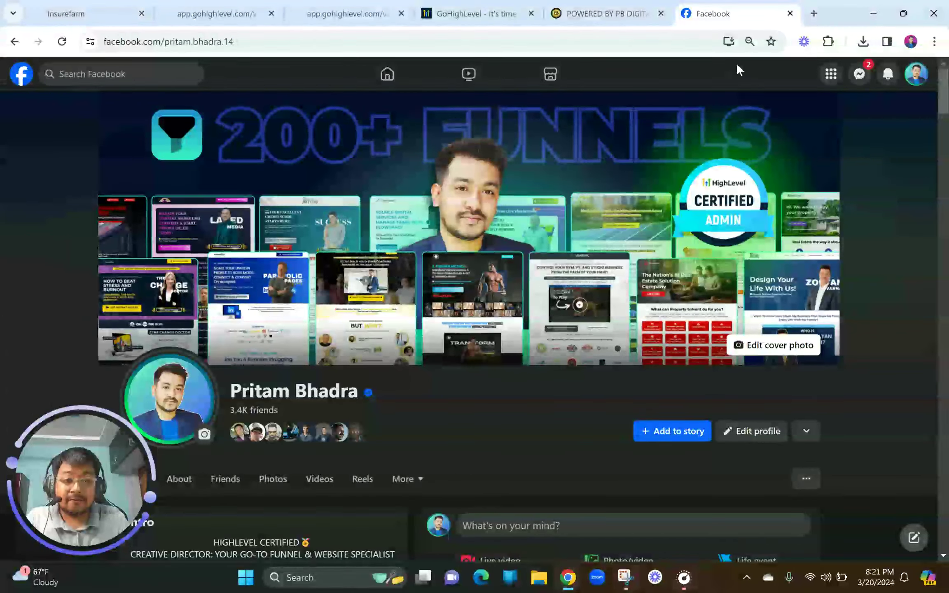
pyautogui.click(815, 14)
pyautogui.write('gh')
# Load ghltemplateshop.com, browse its $497 and $199 templates, then return to the HighLevel tab
pyautogui.press('Return')
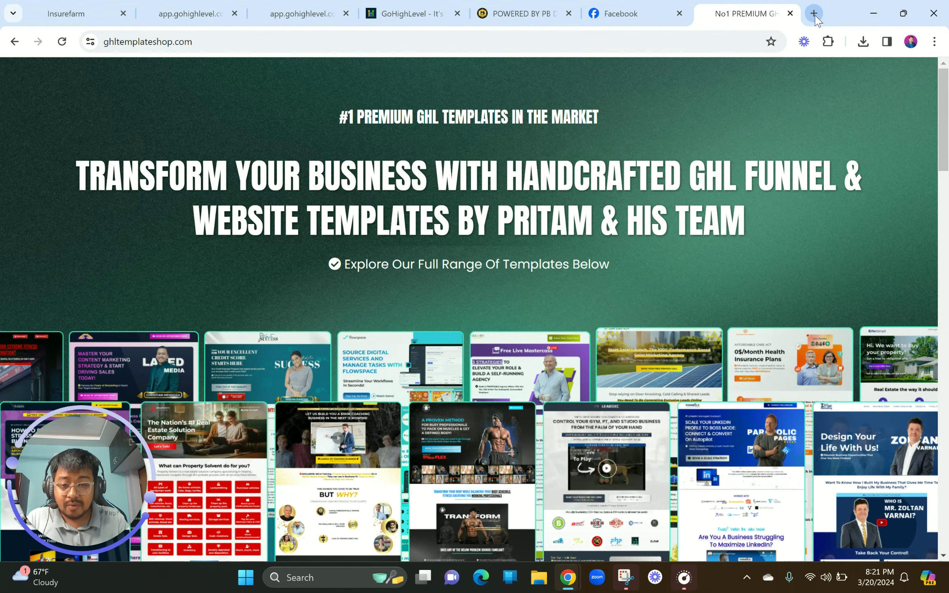
pyautogui.scroll(-10, 732, 219)
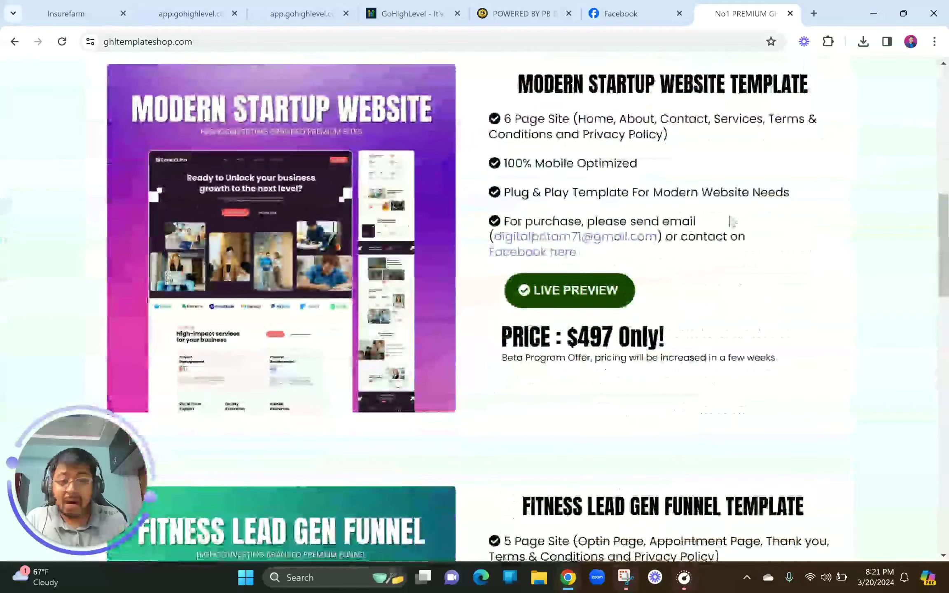
pyautogui.scroll(-7, 732, 221)
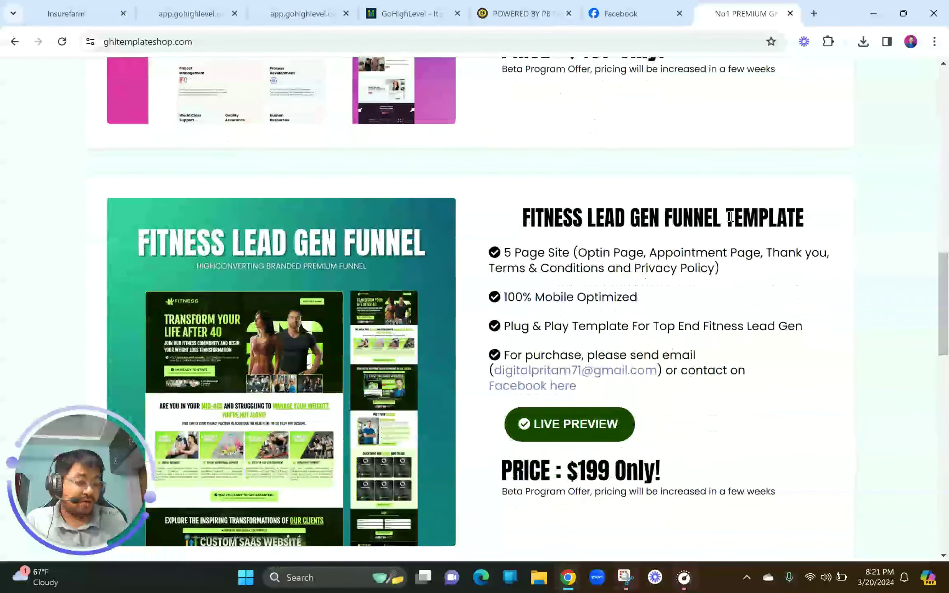
pyautogui.scroll(-18, 730, 217)
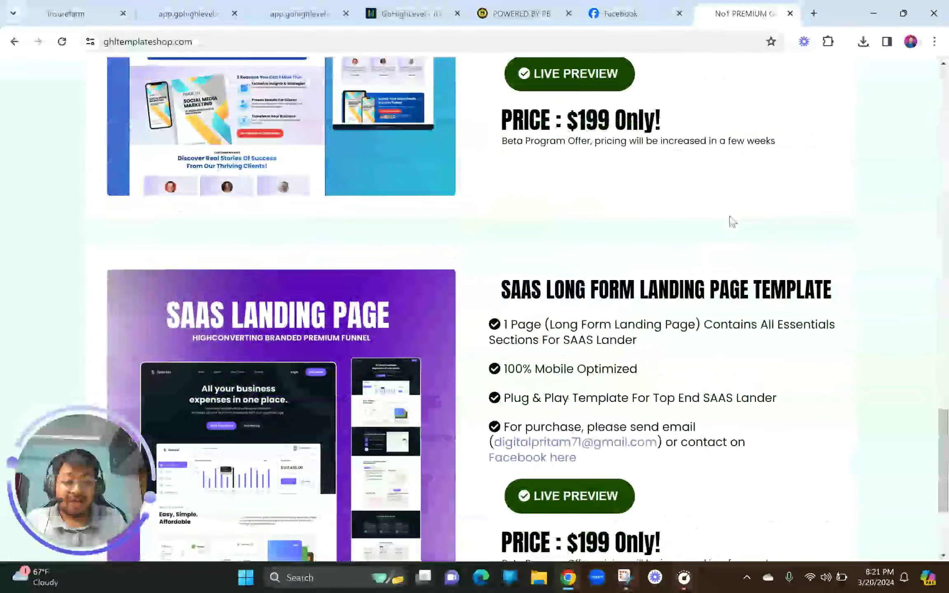
pyautogui.scroll(20, 732, 221)
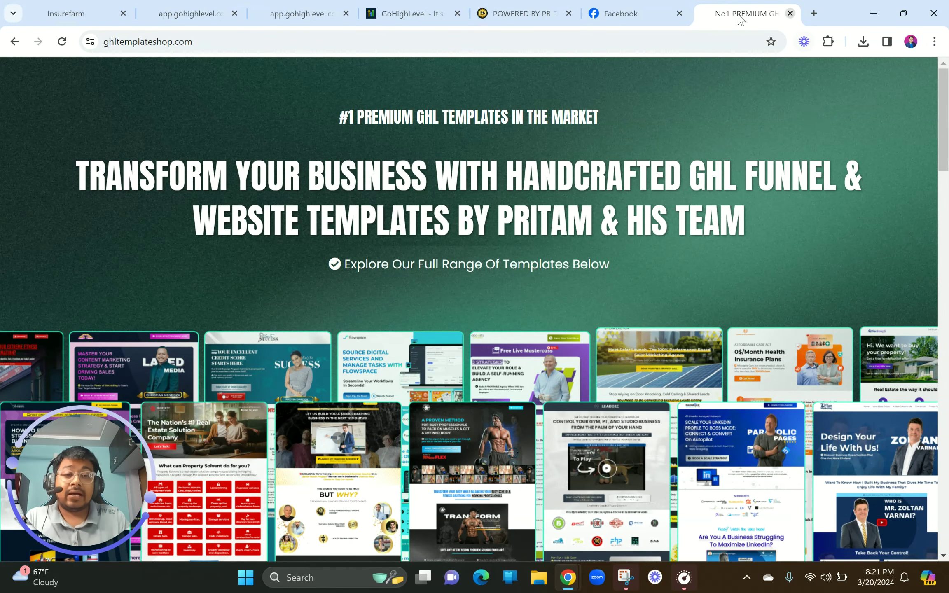
pyautogui.click(440, 6)
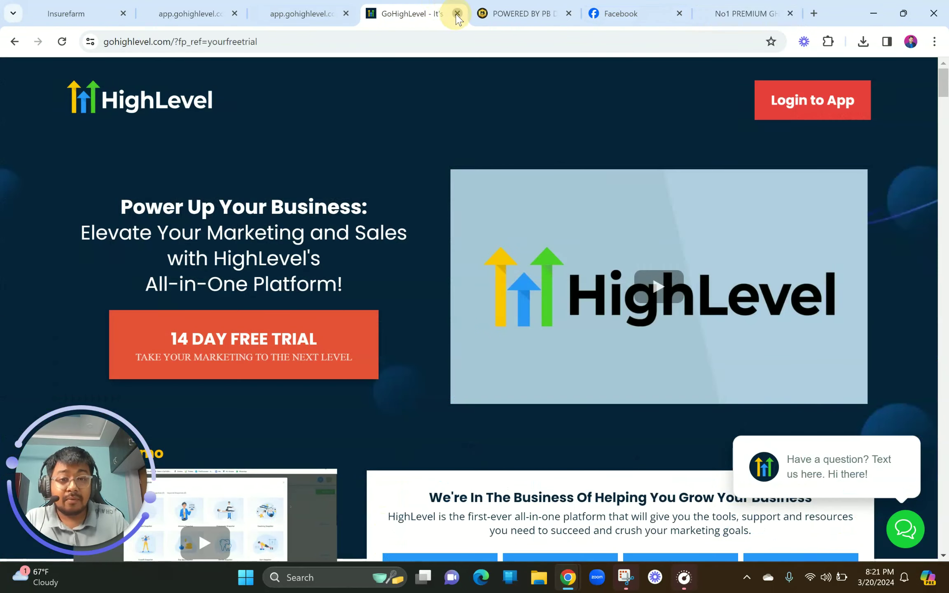
# Close the HighLevel, PB Digital, Facebook, template shop, mobile and desktop preview tabs
pyautogui.click(457, 14)
pyautogui.click(457, 17)
pyautogui.click(457, 14)
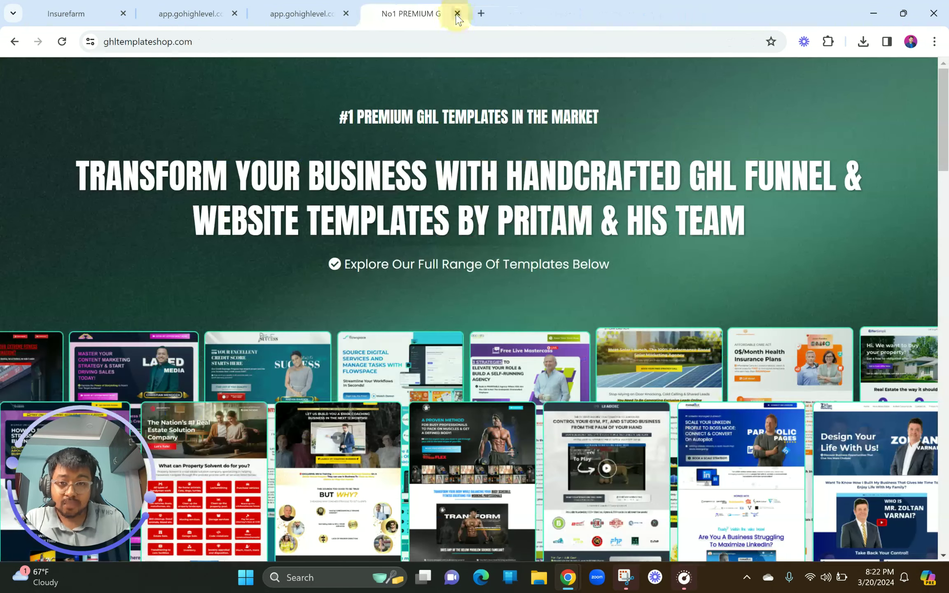
pyautogui.click(457, 14)
pyautogui.click(275, 9)
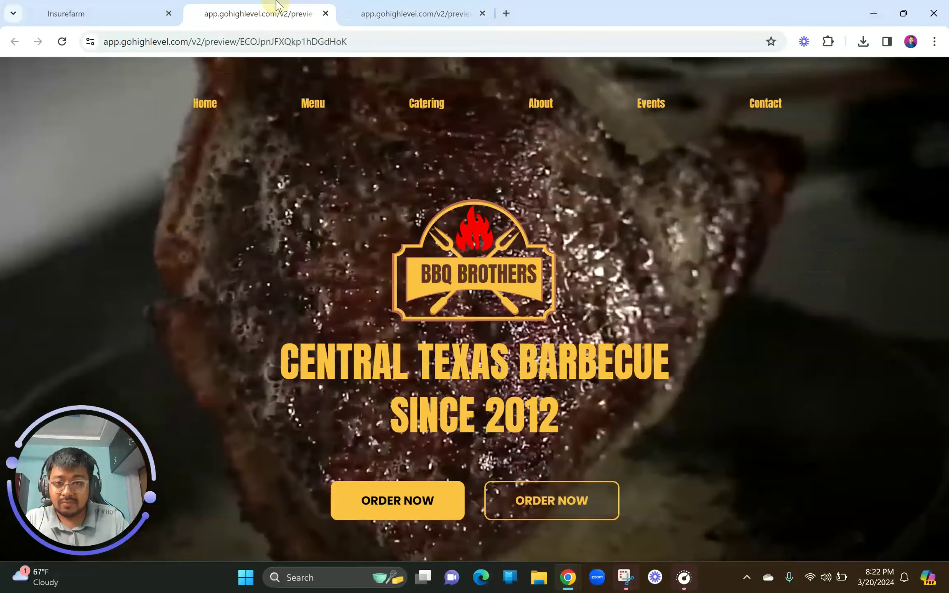
pyautogui.click(423, 6)
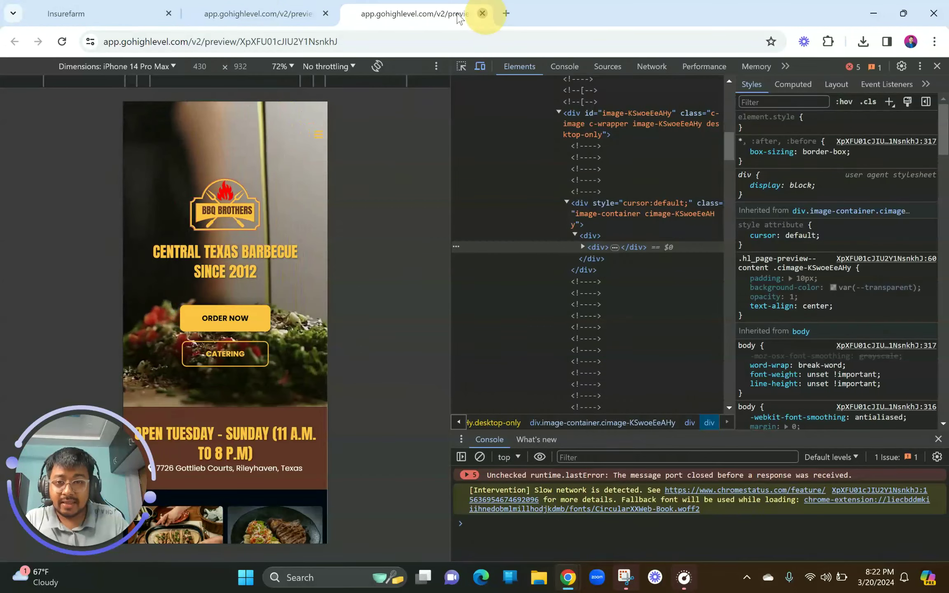
pyautogui.click(483, 13)
pyautogui.click(326, 13)
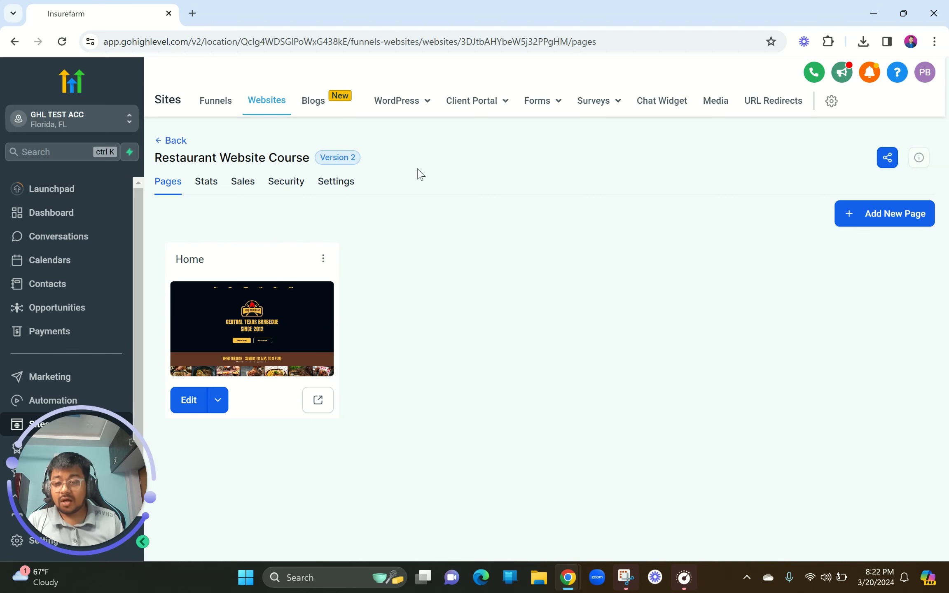
# Open the Home page via Edit in a New Tab and scroll through its builder canvas
pyautogui.click(221, 399)
pyautogui.click(231, 375)
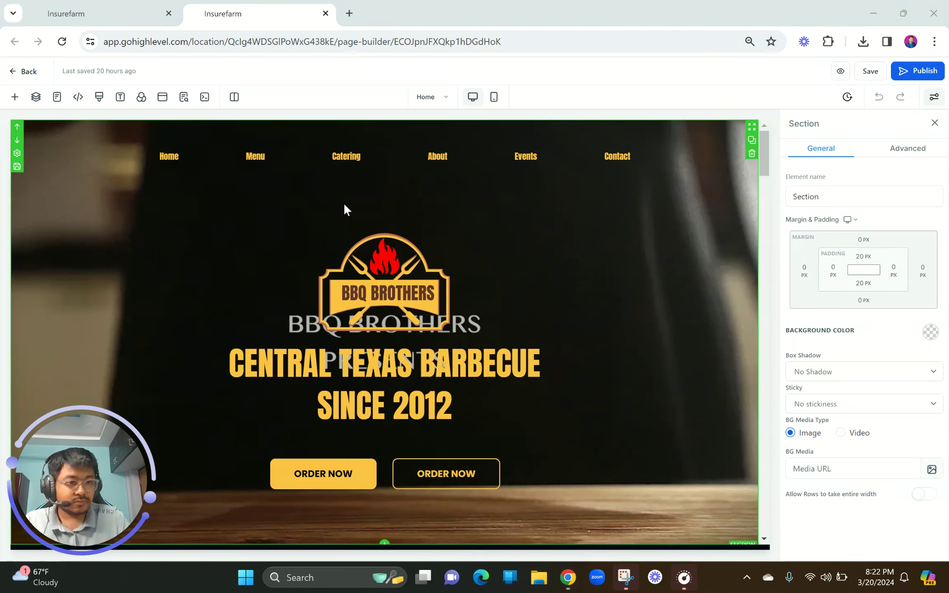
pyautogui.scroll(-15, 345, 209)
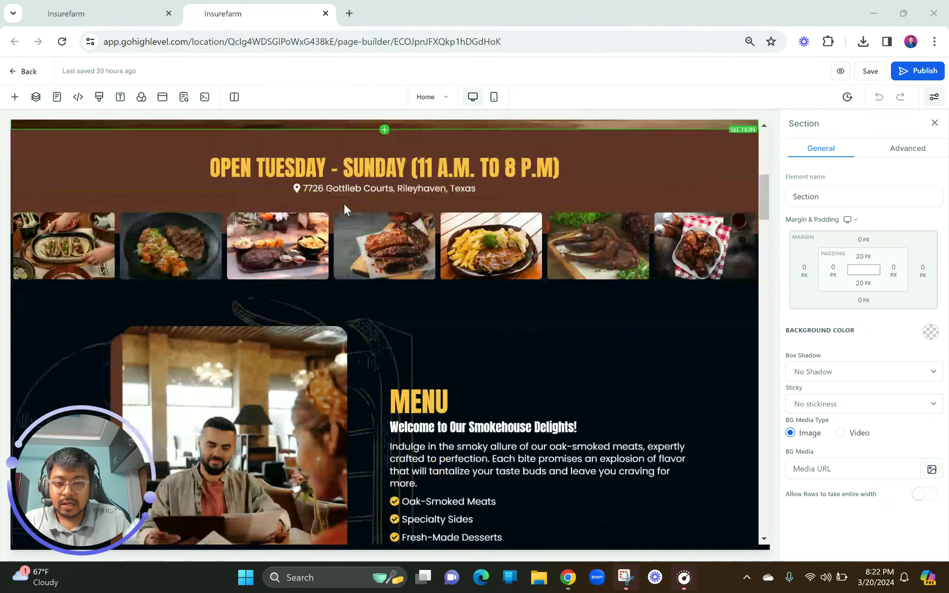
pyautogui.scroll(-10, 344, 206)
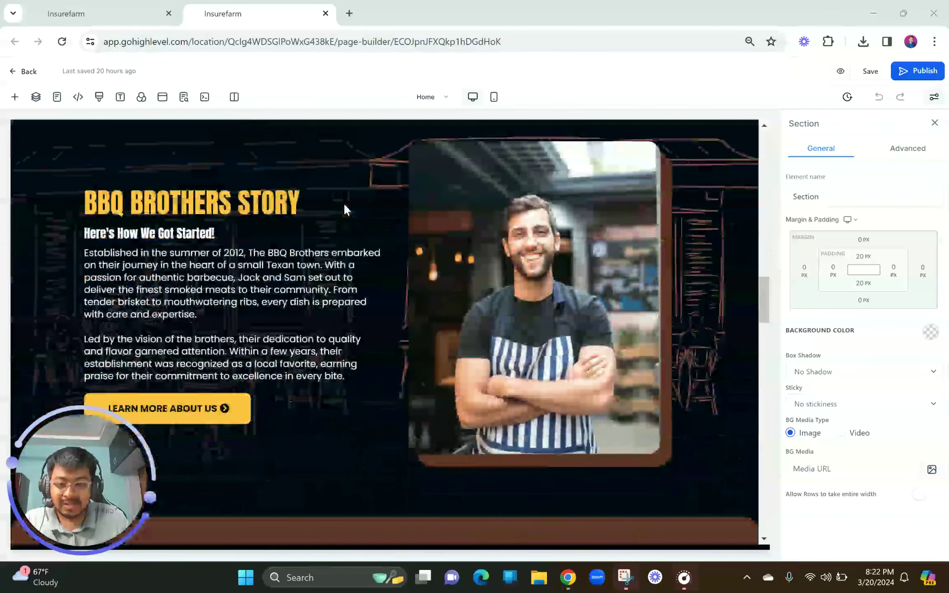
pyautogui.scroll(-10, 344, 205)
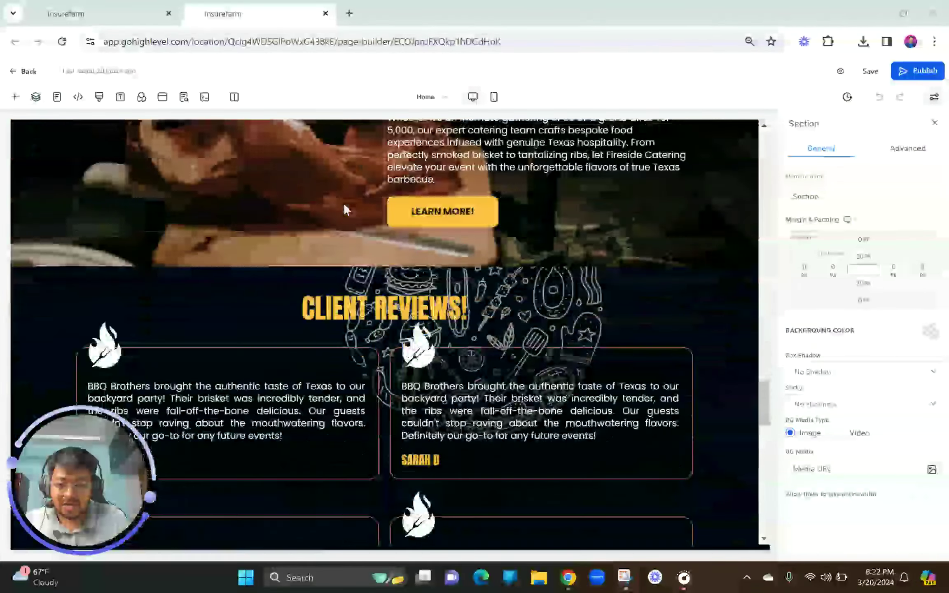
pyautogui.scroll(-8, 345, 205)
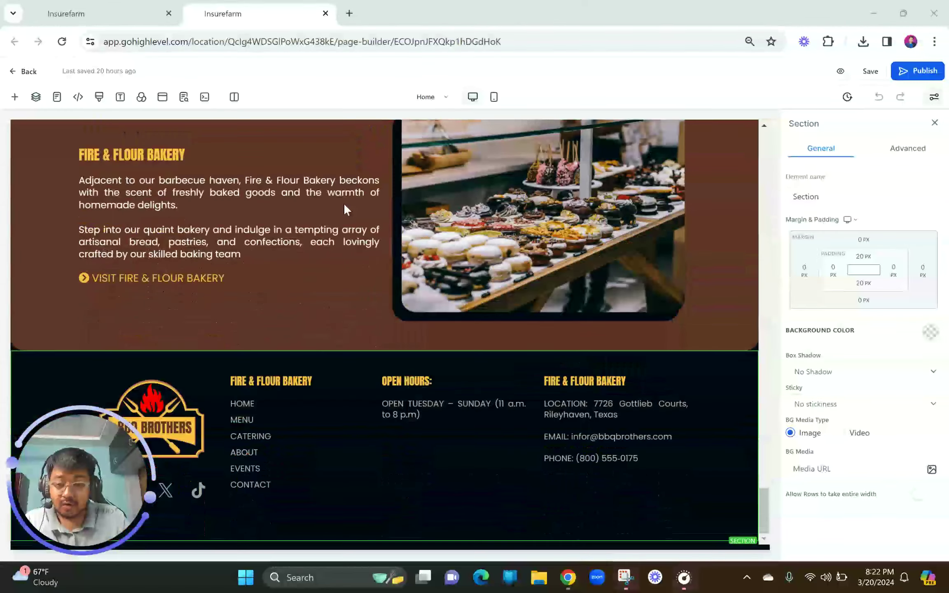
pyautogui.moveTo(764, 511); pyautogui.dragTo(768, 140)
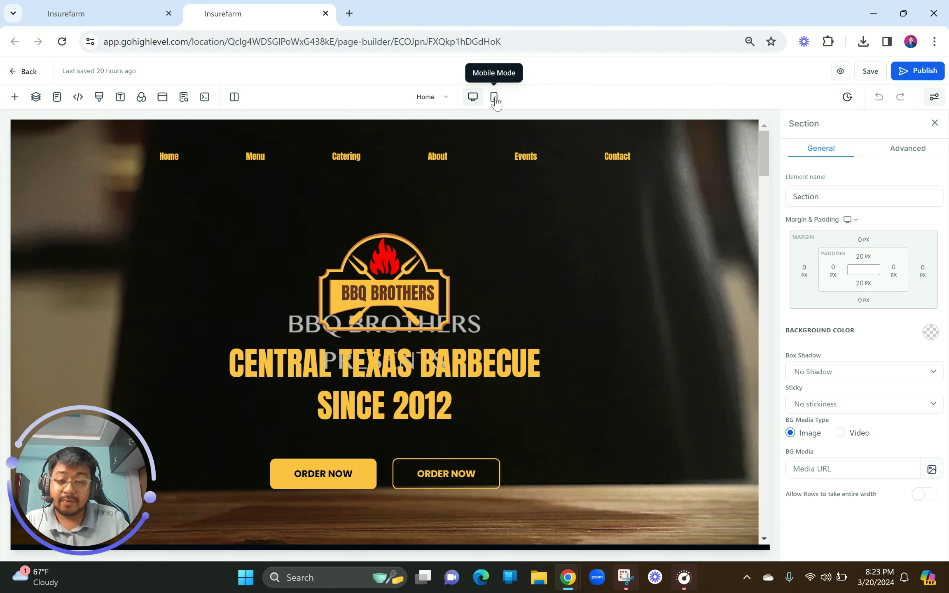
pyautogui.click(494, 97)
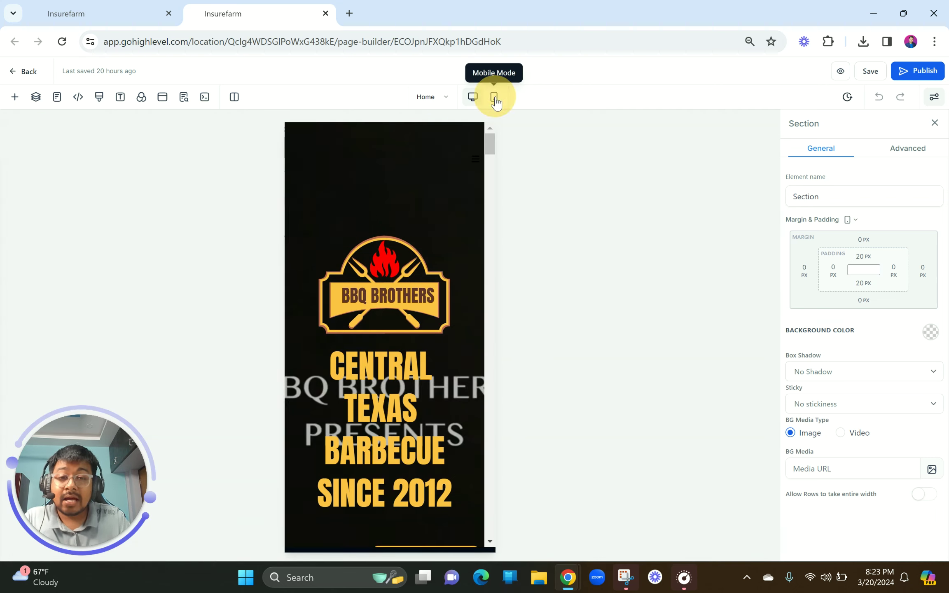
pyautogui.scroll(-12, 413, 307)
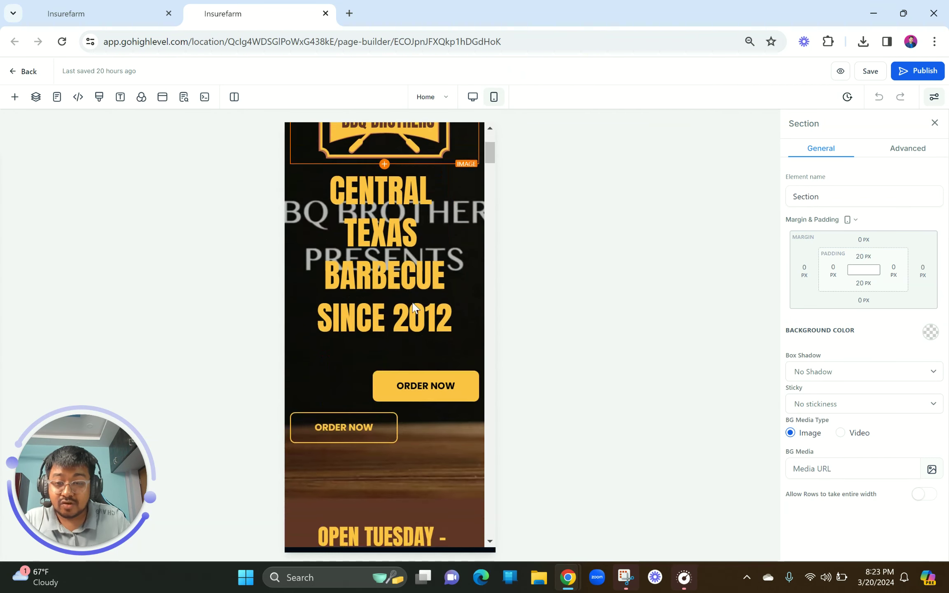
pyautogui.scroll(-8, 414, 307)
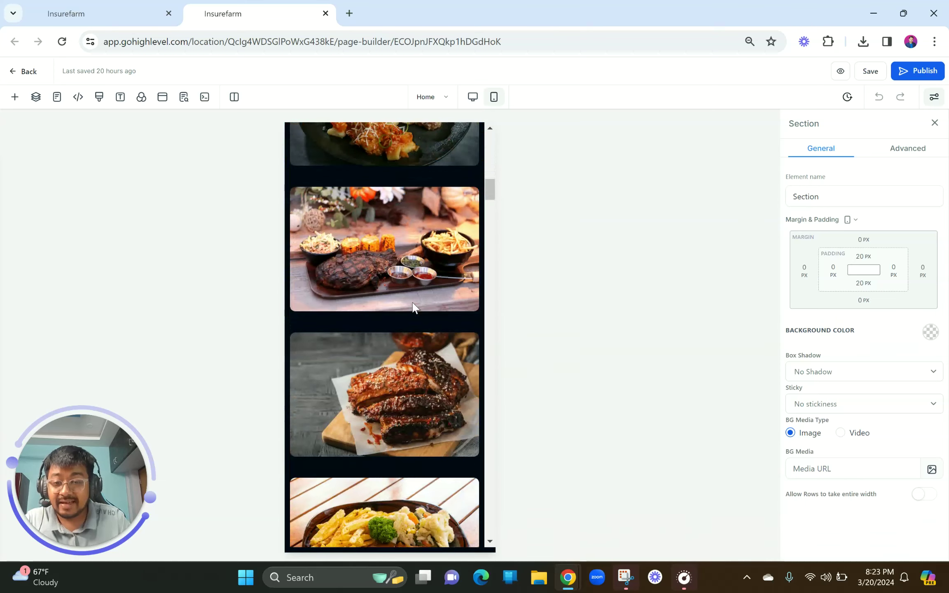
pyautogui.scroll(-10, 413, 307)
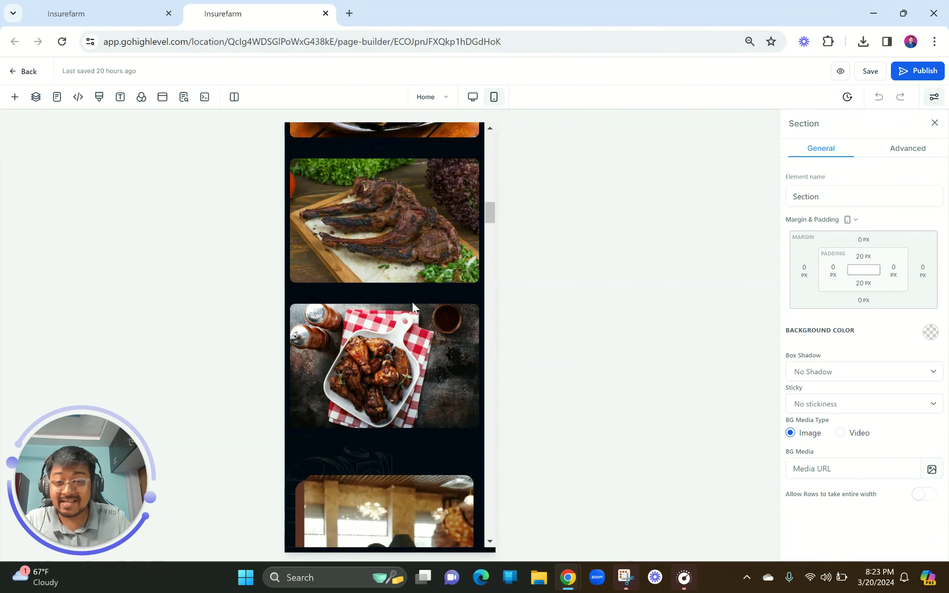
pyautogui.scroll(-10, 412, 302)
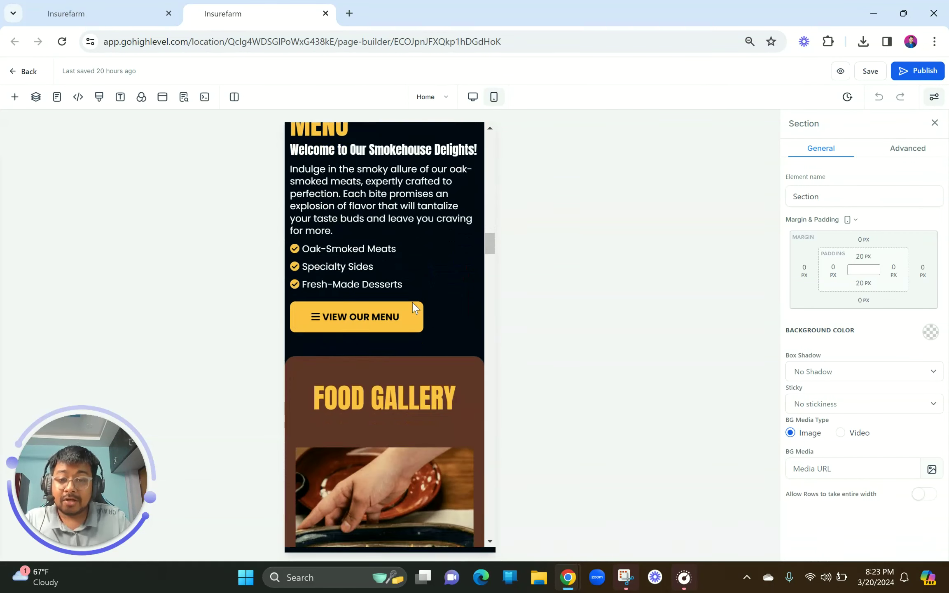
pyautogui.scroll(-6, 413, 302)
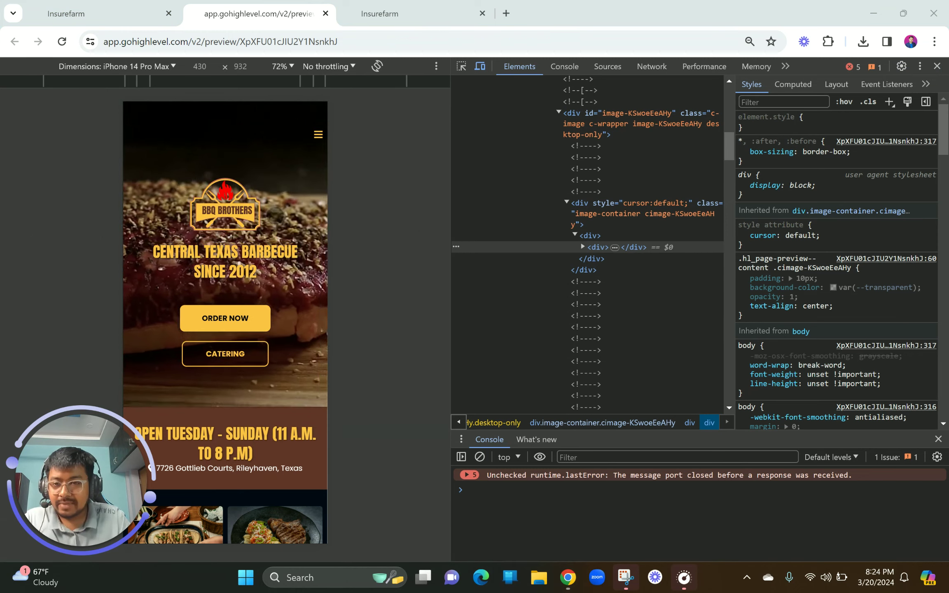
pyautogui.scroll(-5, 265, 272)
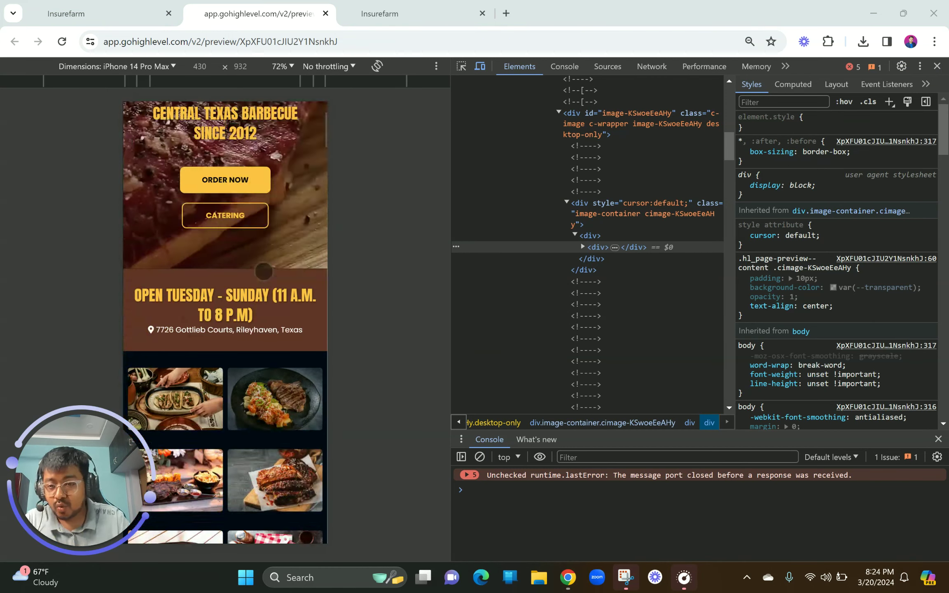
pyautogui.scroll(5, 264, 272)
pyautogui.scroll(-6, 264, 272)
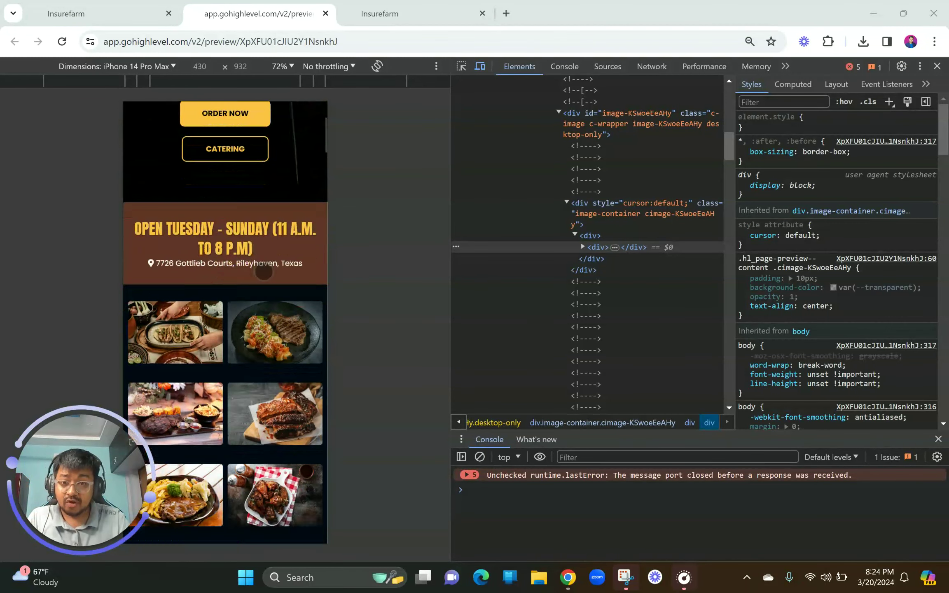
pyautogui.scroll(6, 264, 272)
pyautogui.click(355, 23)
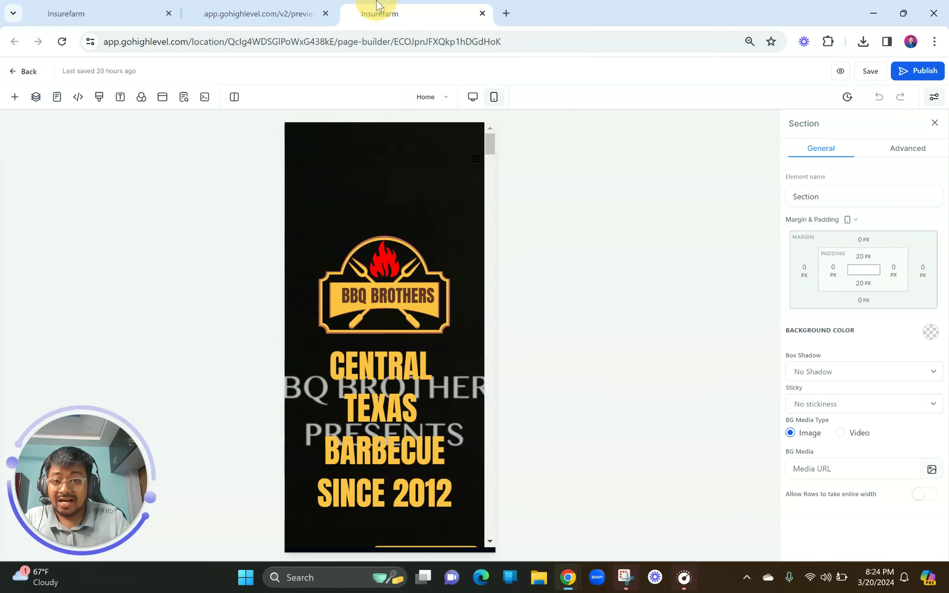
pyautogui.scroll(-5, 361, 272)
pyautogui.scroll(-10, 362, 272)
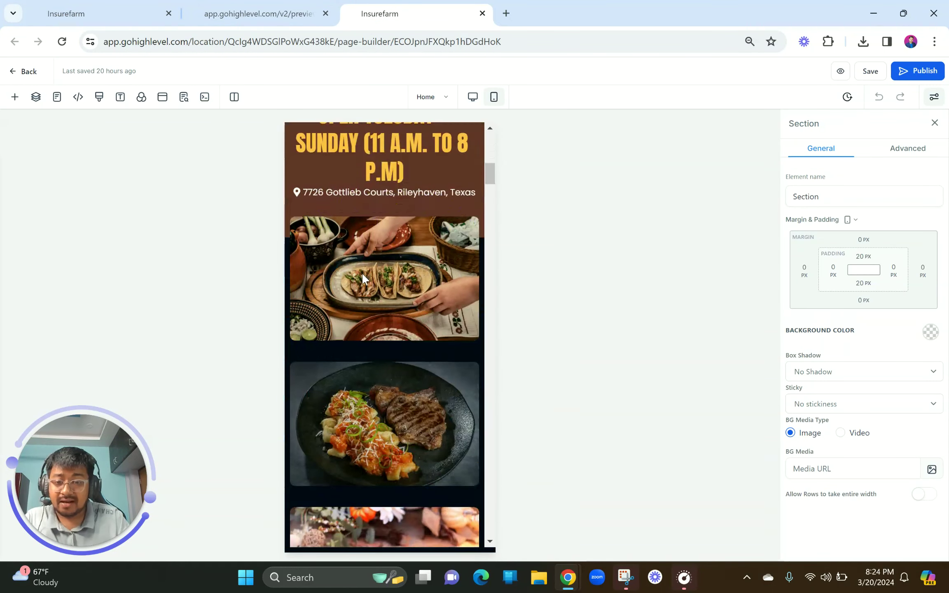
pyautogui.scroll(-4, 362, 272)
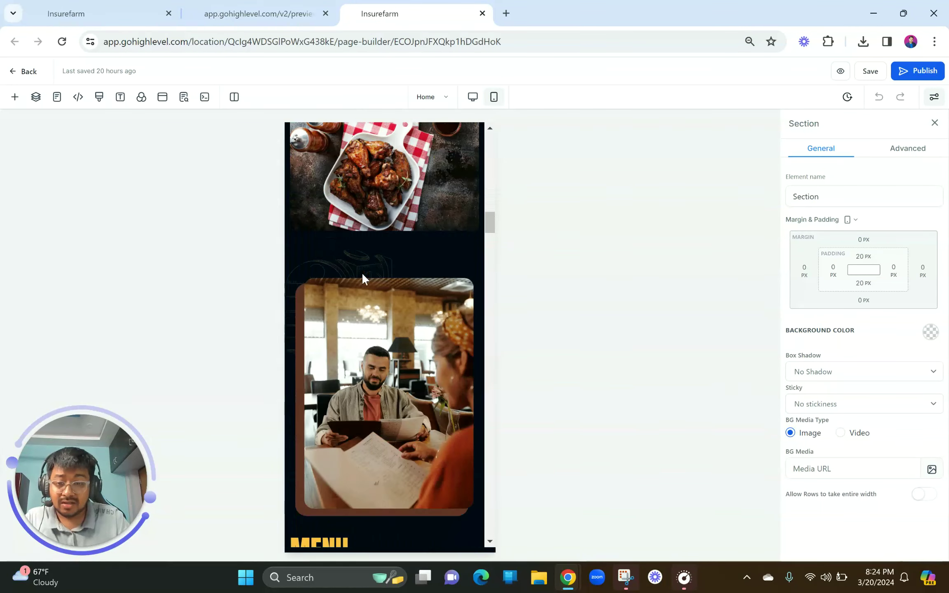
pyautogui.scroll(12, 362, 273)
pyautogui.scroll(5, 362, 272)
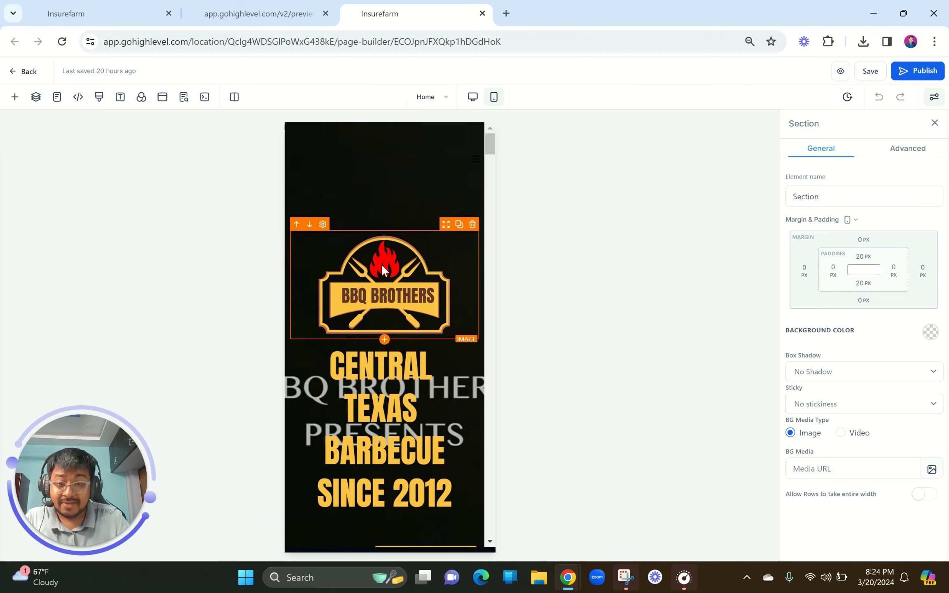
pyautogui.scroll(-5, 382, 268)
pyautogui.scroll(-5, 381, 264)
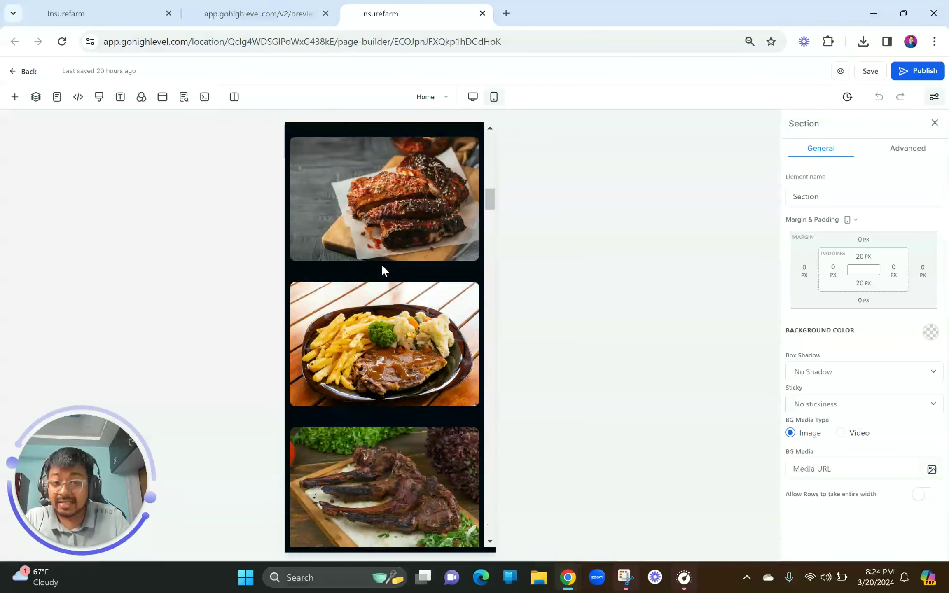
pyautogui.click(258, 13)
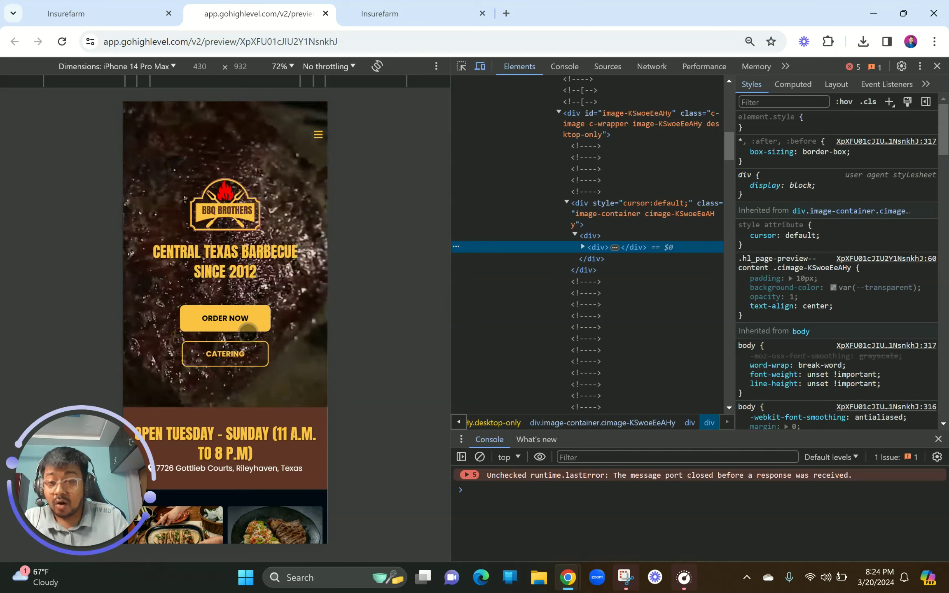
pyautogui.scroll(-8, 248, 332)
pyautogui.scroll(-5, 249, 330)
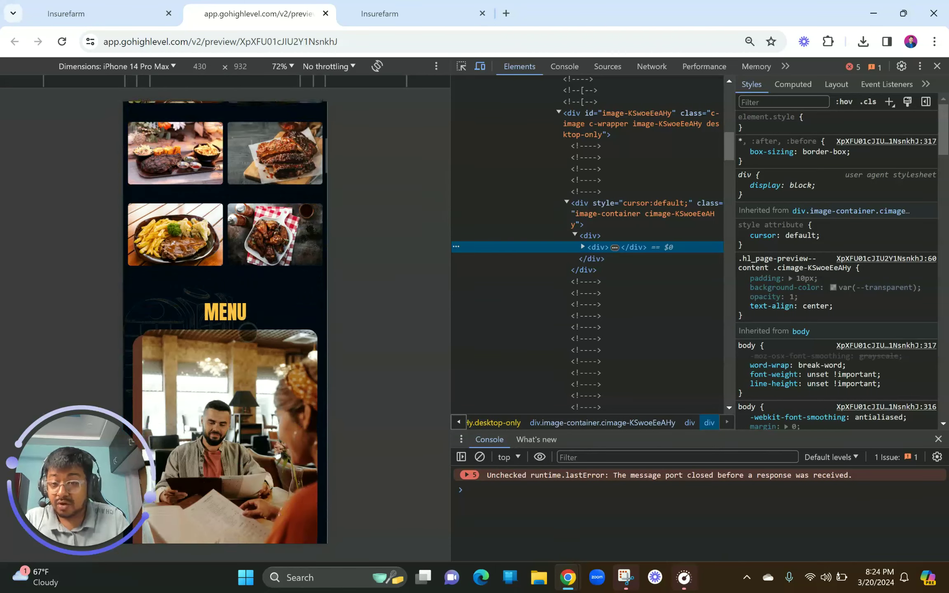
pyautogui.scroll(-3, 249, 332)
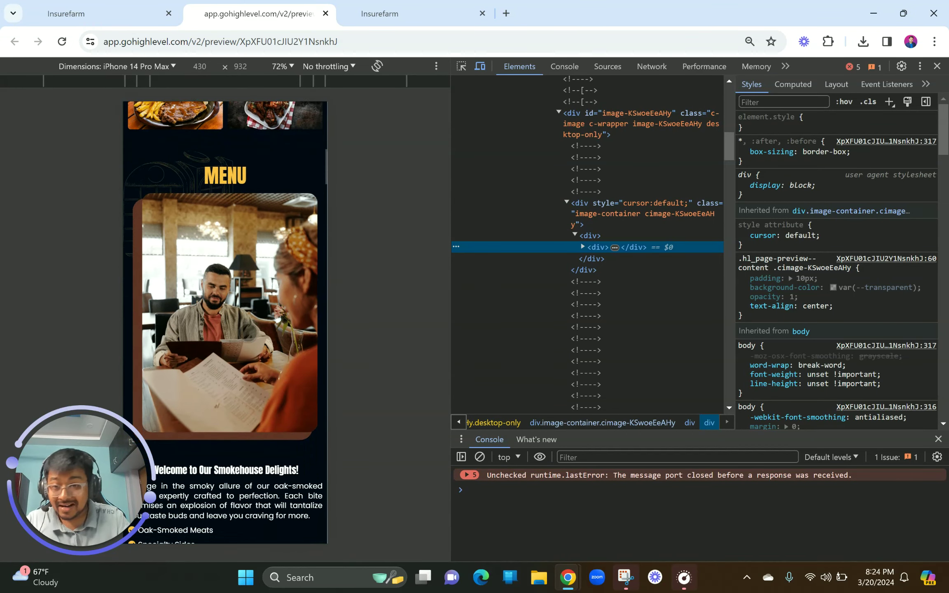
pyautogui.scroll(-2, 249, 332)
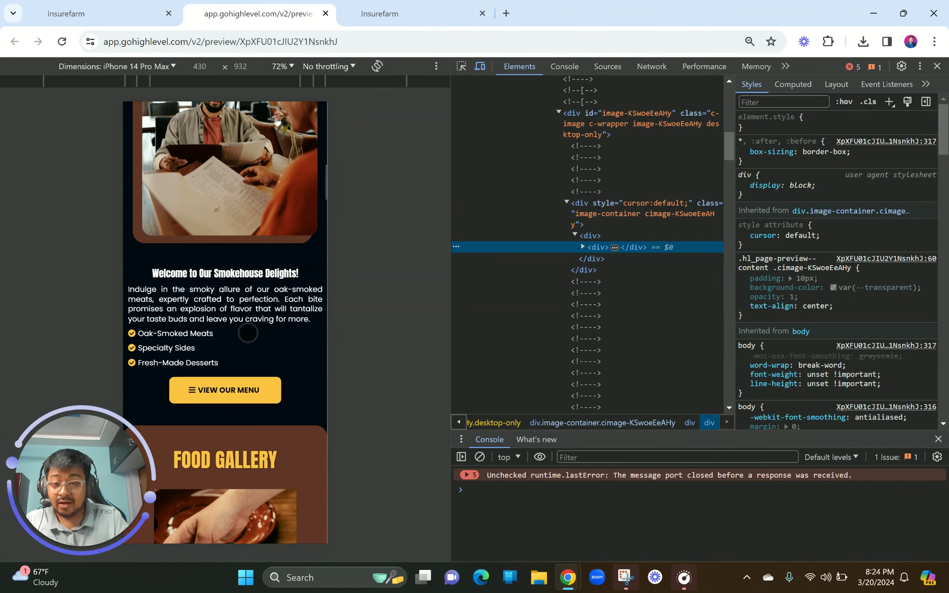
pyautogui.scroll(-3, 249, 333)
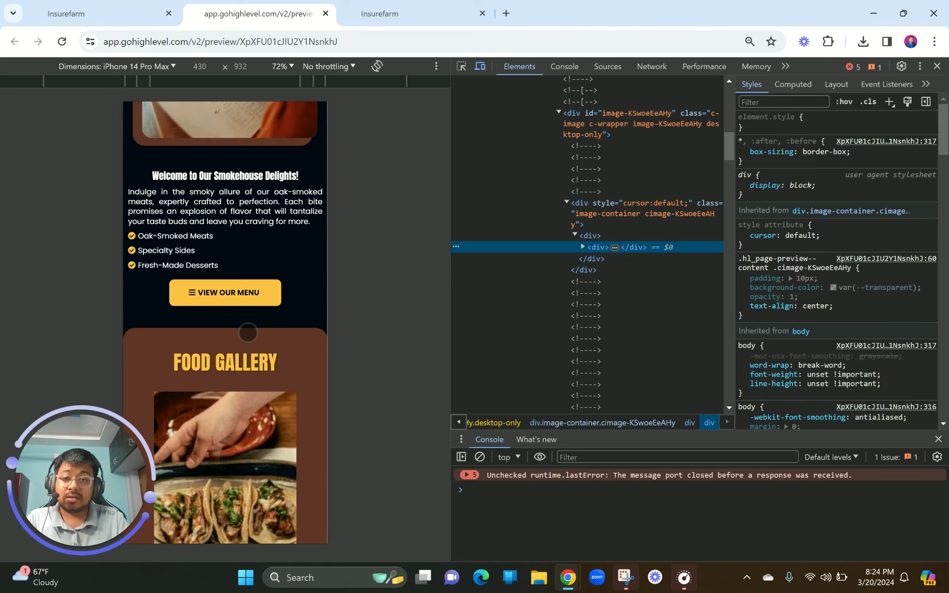
pyautogui.scroll(-10, 248, 333)
pyautogui.scroll(20, 248, 333)
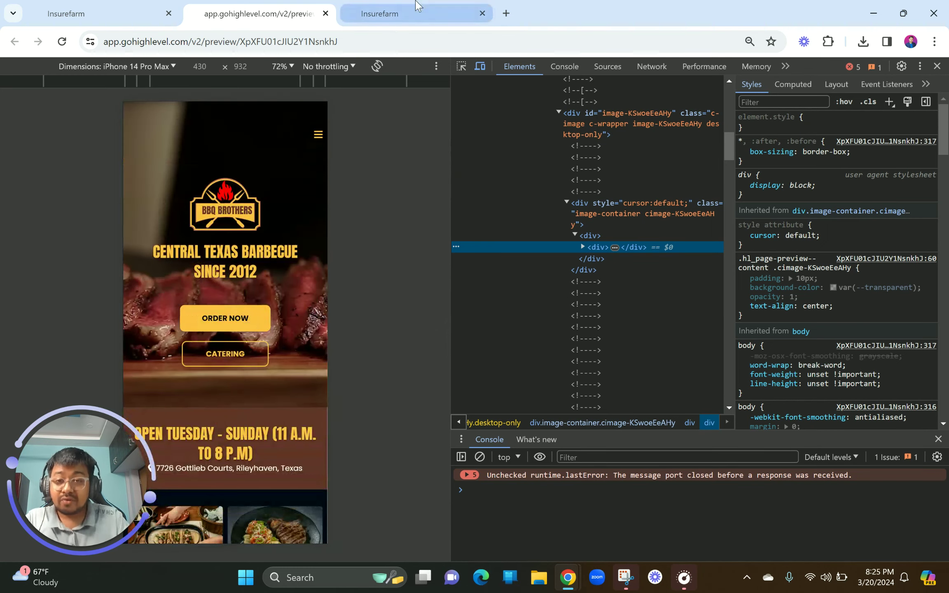
pyautogui.click(414, 12)
pyautogui.scroll(-12, 382, 229)
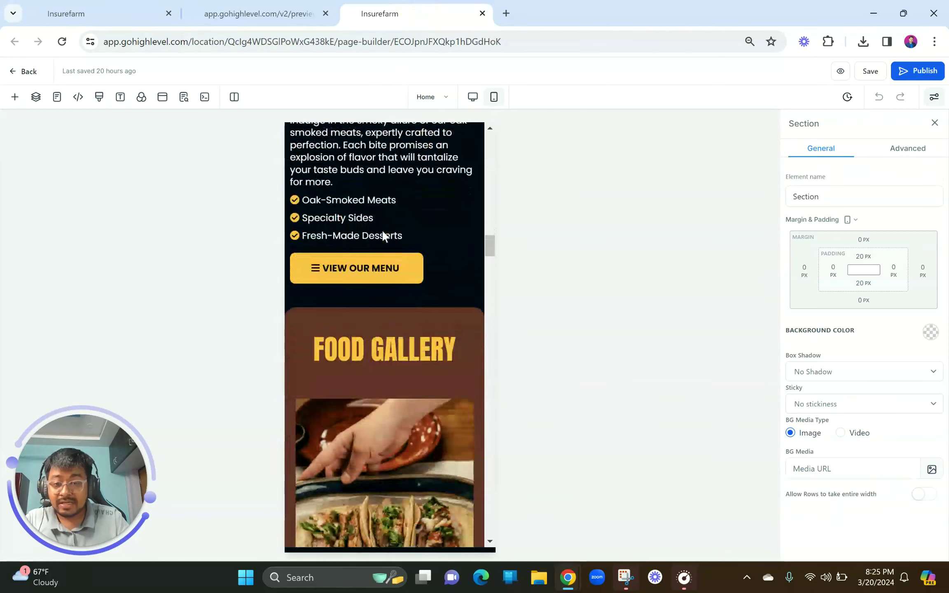
pyautogui.scroll(-2, 383, 236)
pyautogui.moveTo(490, 272); pyautogui.dragTo(488, 130)
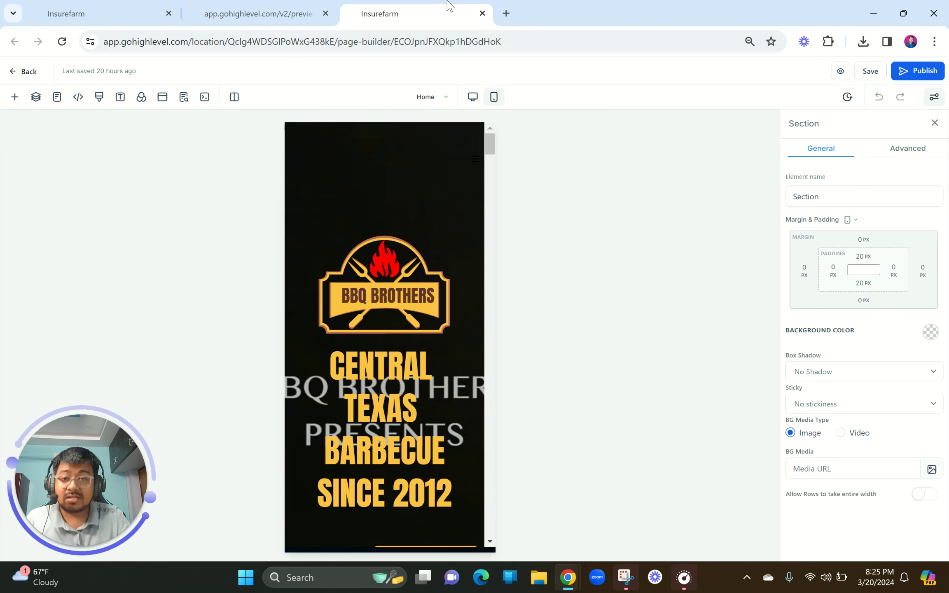
# Check the preview at desktop width, then return to the builder's hero section
pyautogui.click(317, 11)
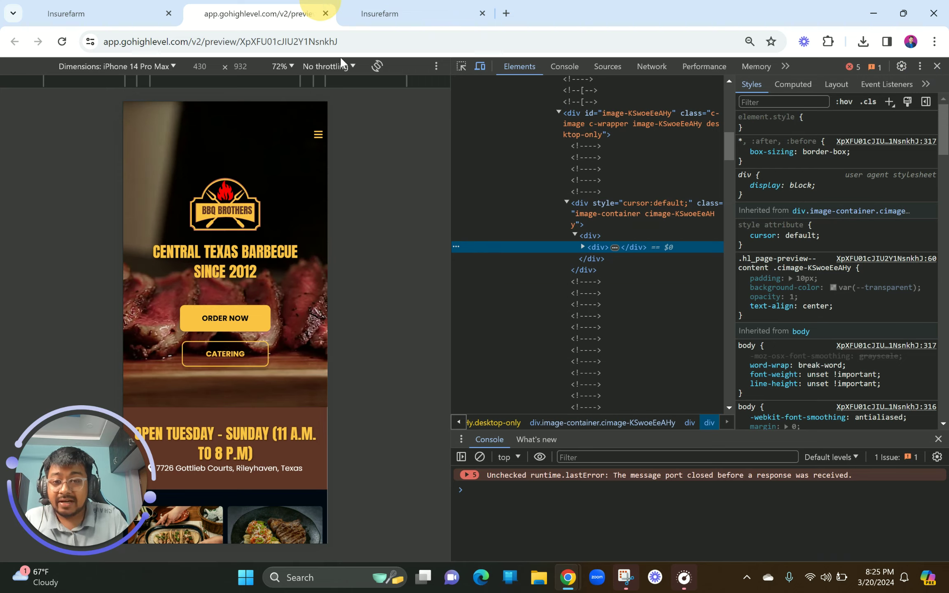
pyautogui.click(938, 66)
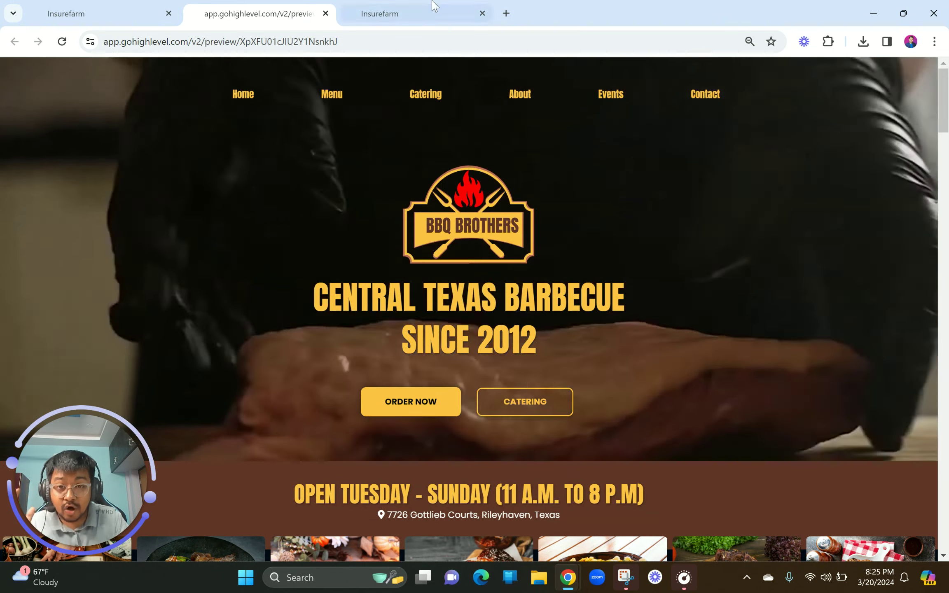
pyautogui.click(433, 5)
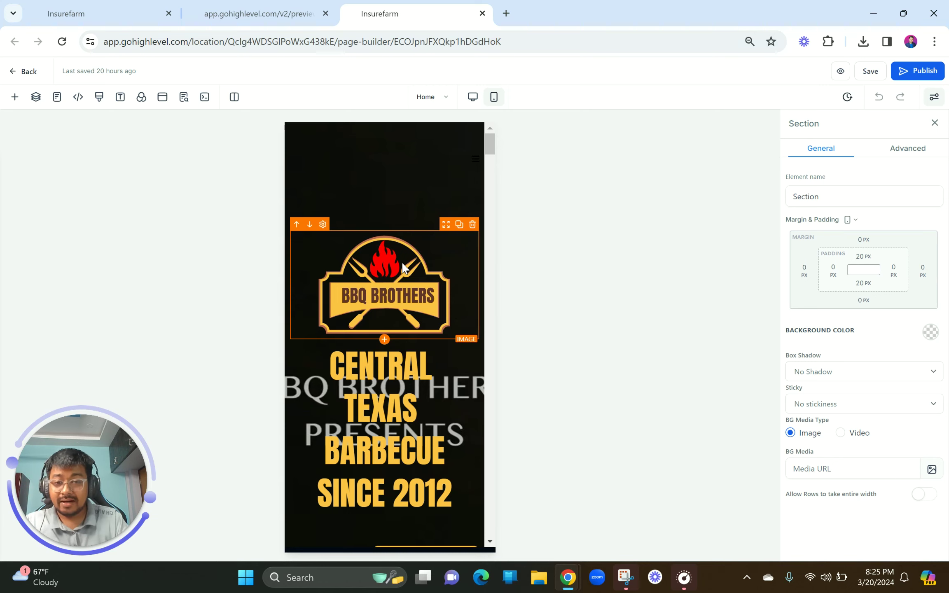
pyautogui.scroll(-10, 403, 266)
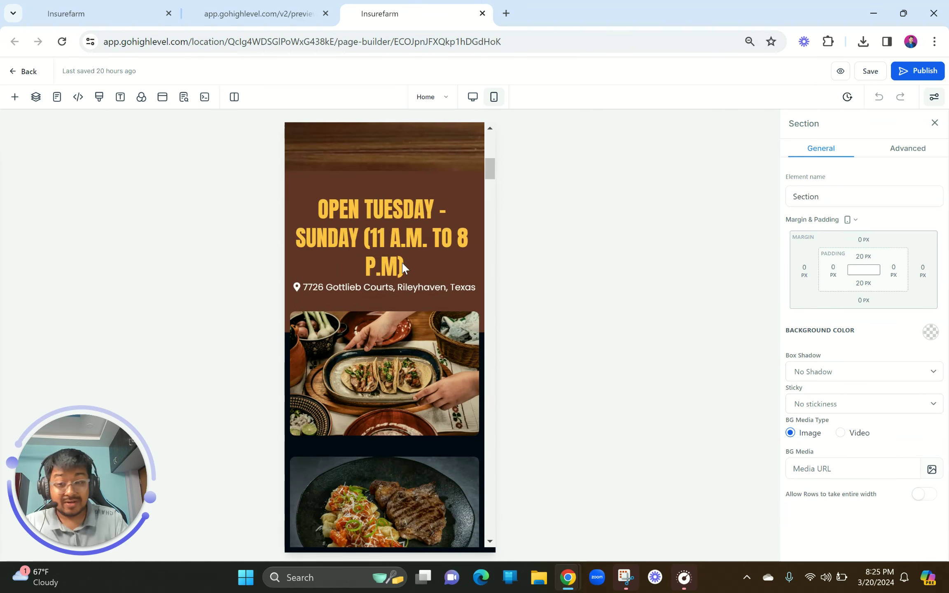
pyautogui.scroll(10, 402, 263)
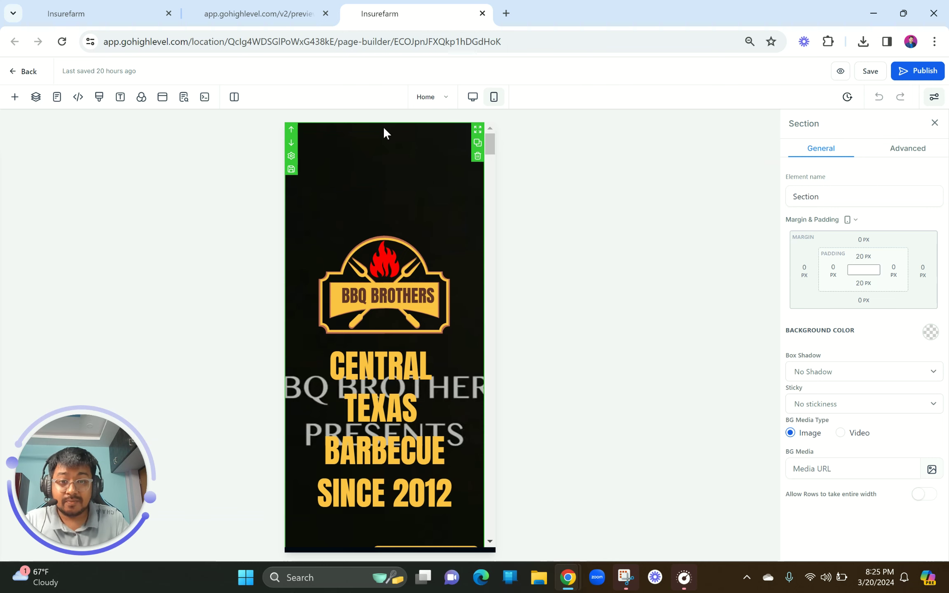
pyautogui.scroll(-3, 384, 127)
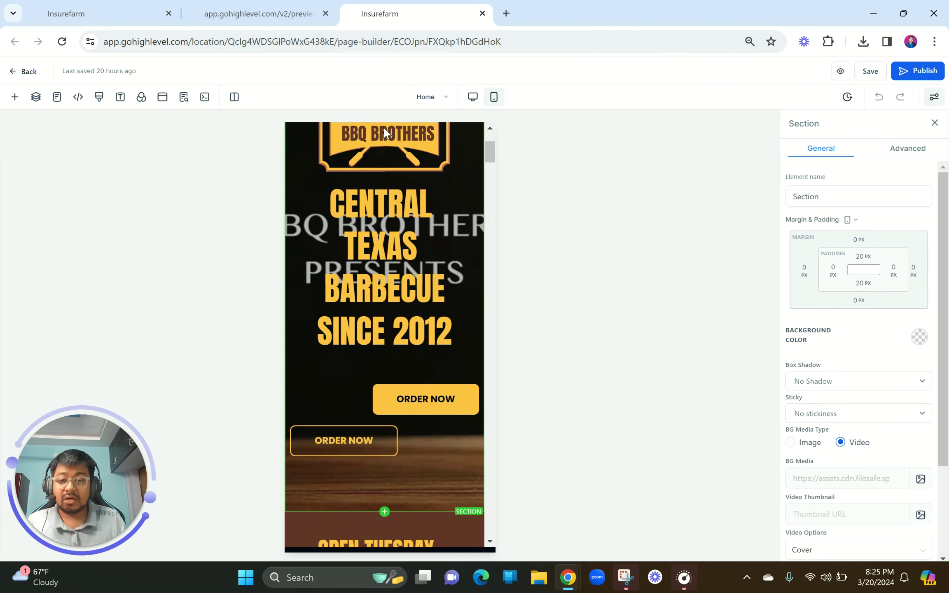
pyautogui.scroll(3, 383, 127)
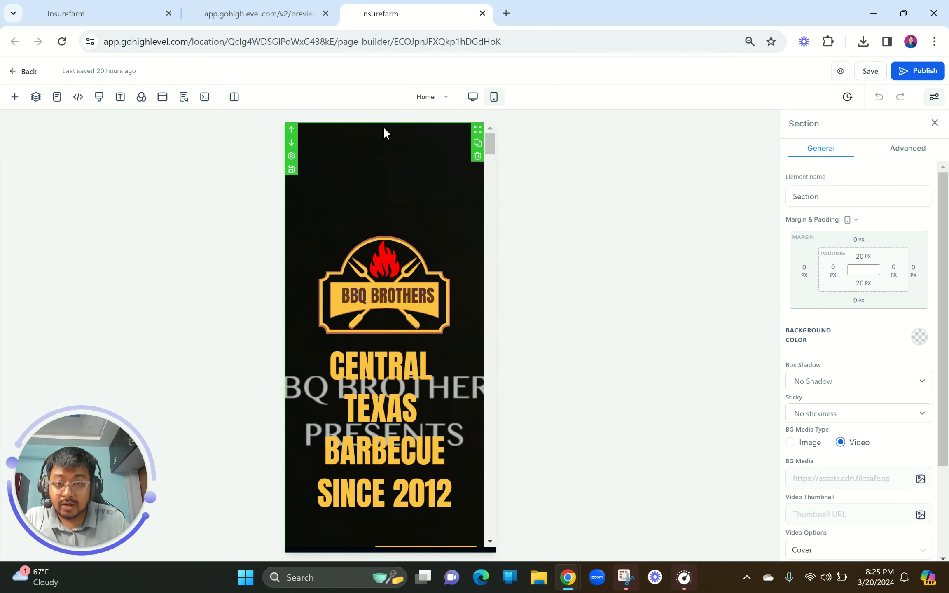
# Reopen the phone preview through Inspect, then go back to the page builder
pyautogui.click(303, 6)
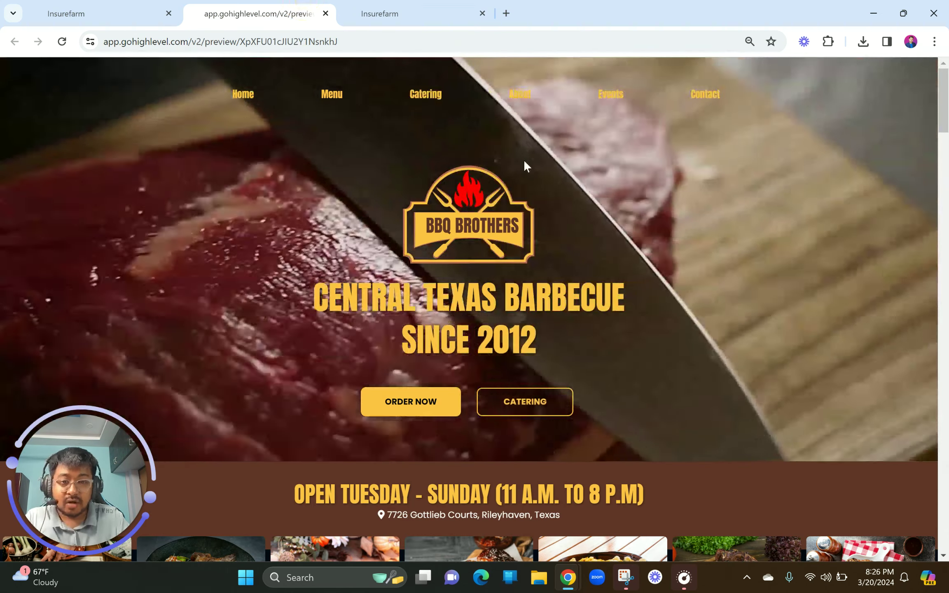
pyautogui.rightClick(524, 160)
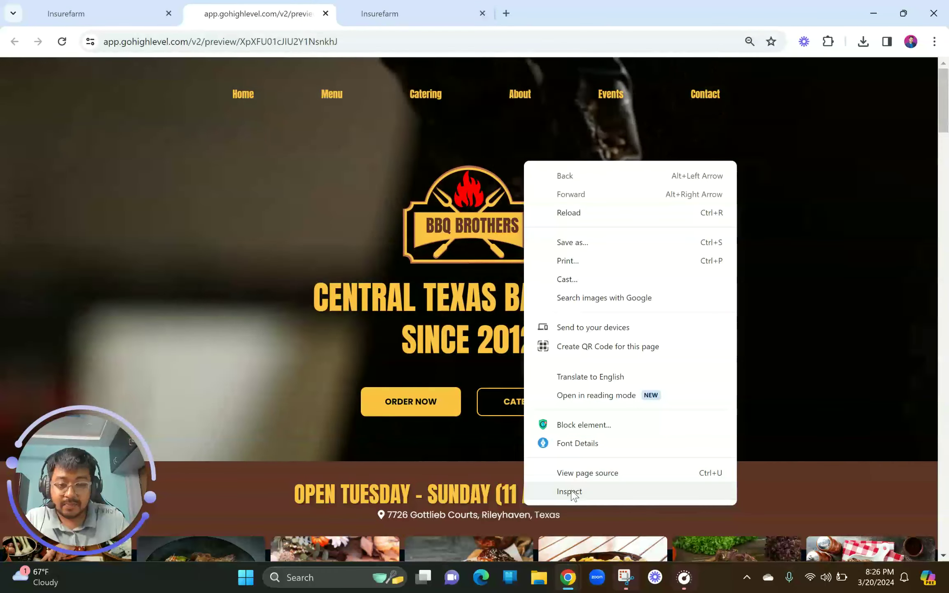
pyautogui.click(571, 491)
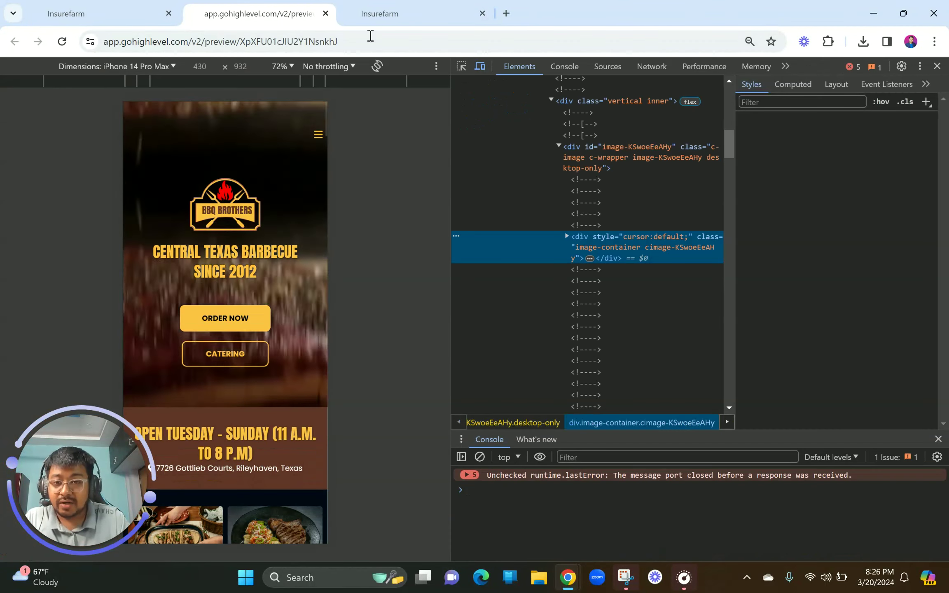
pyautogui.click(370, 6)
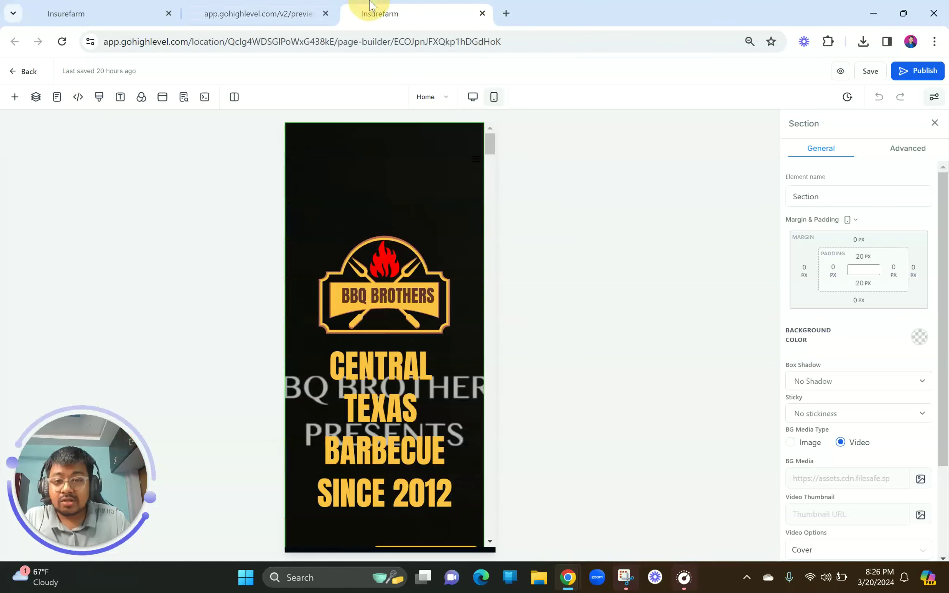
# Set the hero Navigation Menu's mobile Icon Color to yellow
pyautogui.click(465, 159)
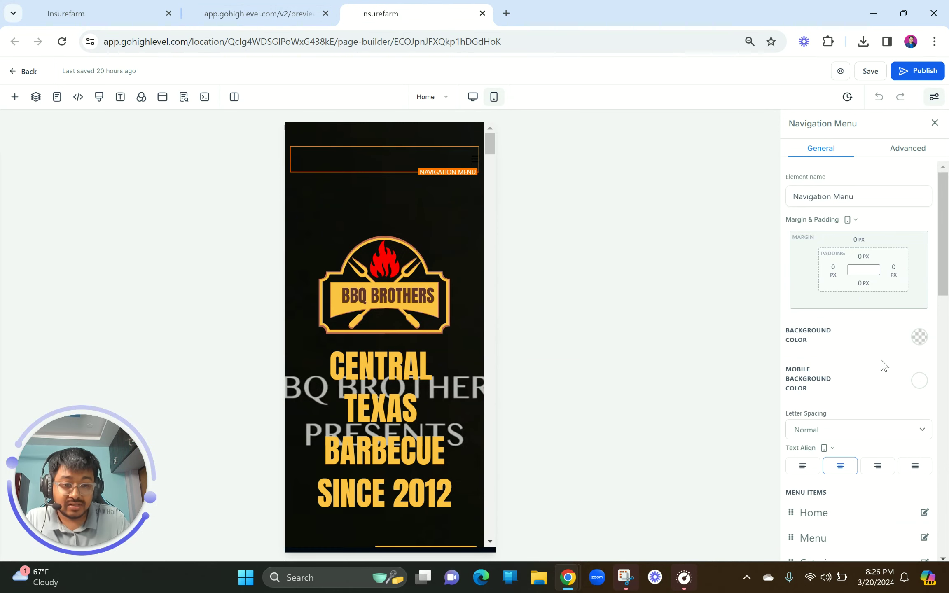
pyautogui.scroll(-4, 860, 413)
pyautogui.scroll(-5, 860, 413)
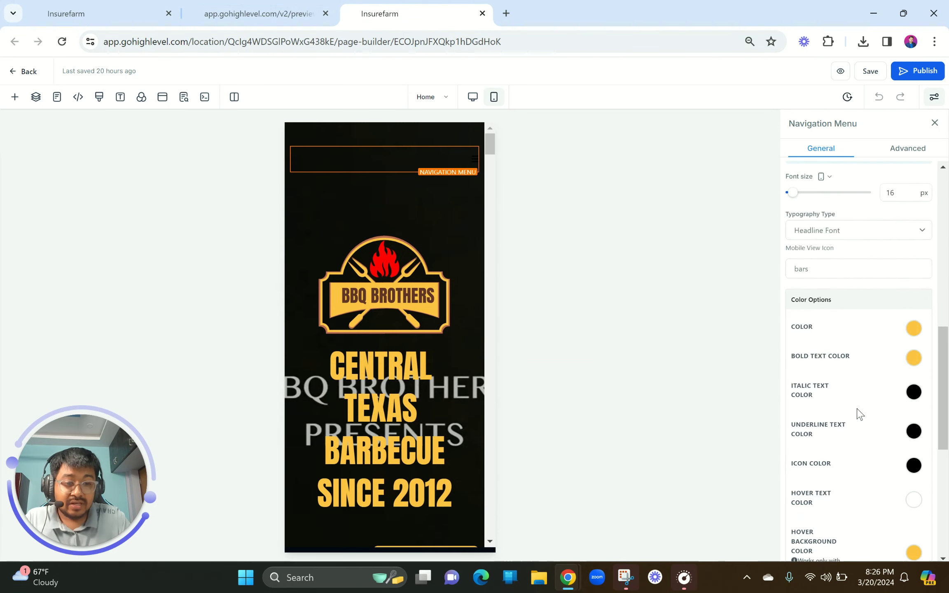
pyautogui.scroll(10, 841, 364)
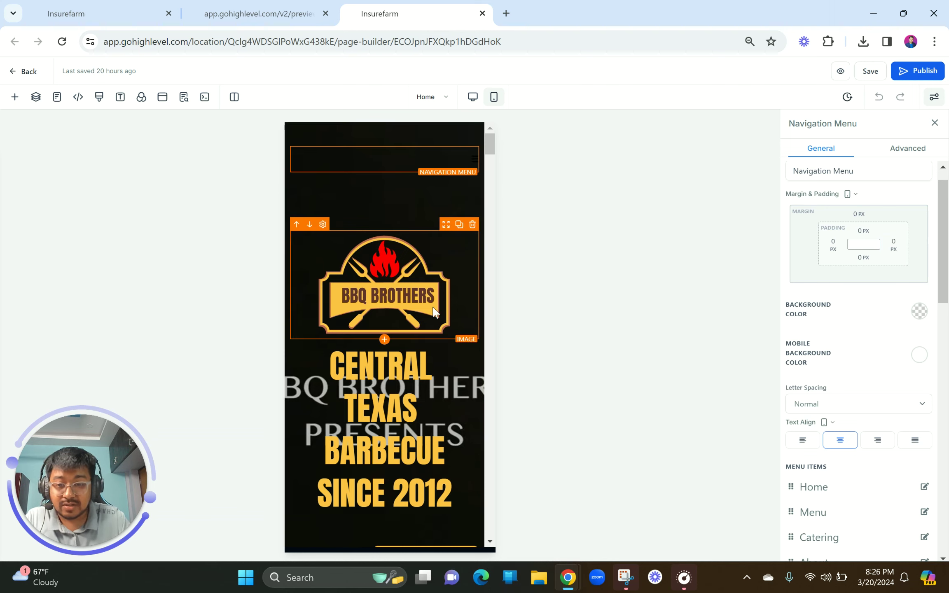
pyautogui.scroll(-10, 858, 333)
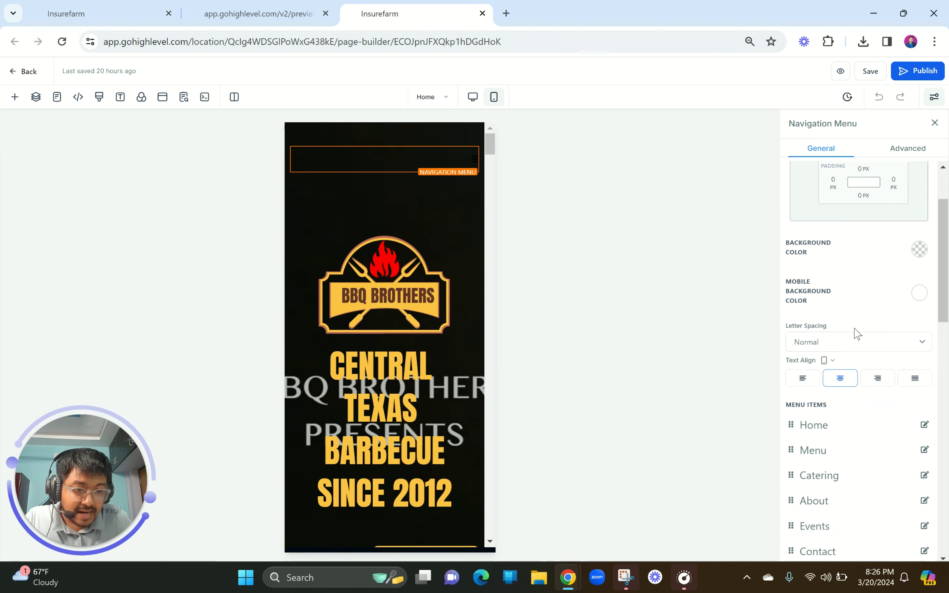
pyautogui.scroll(-3, 857, 333)
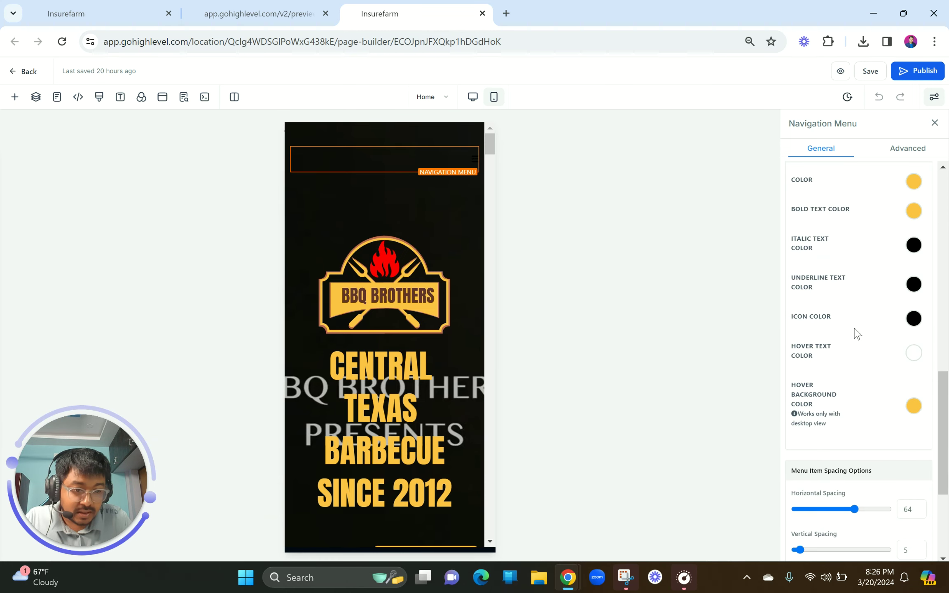
pyautogui.click(912, 324)
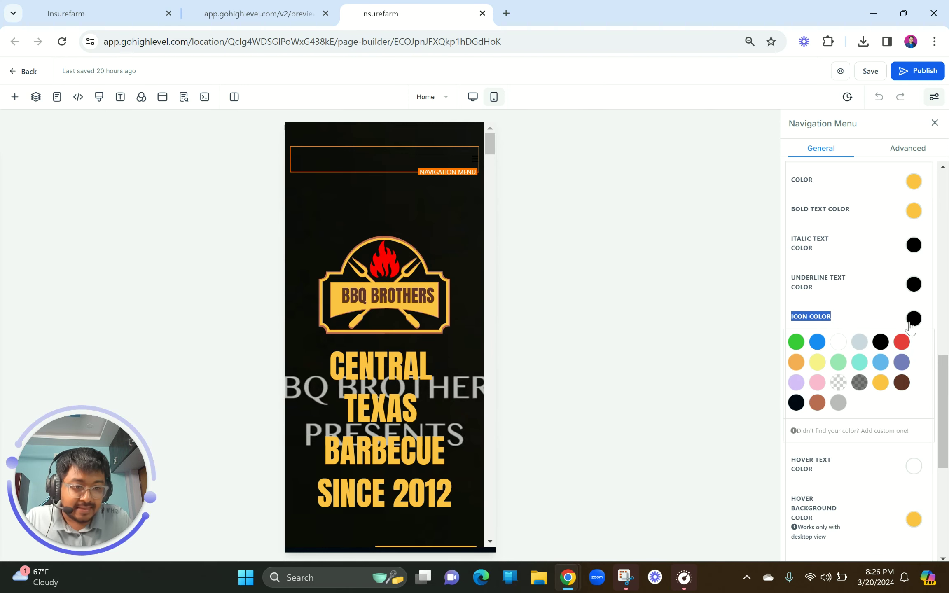
pyautogui.click(874, 391)
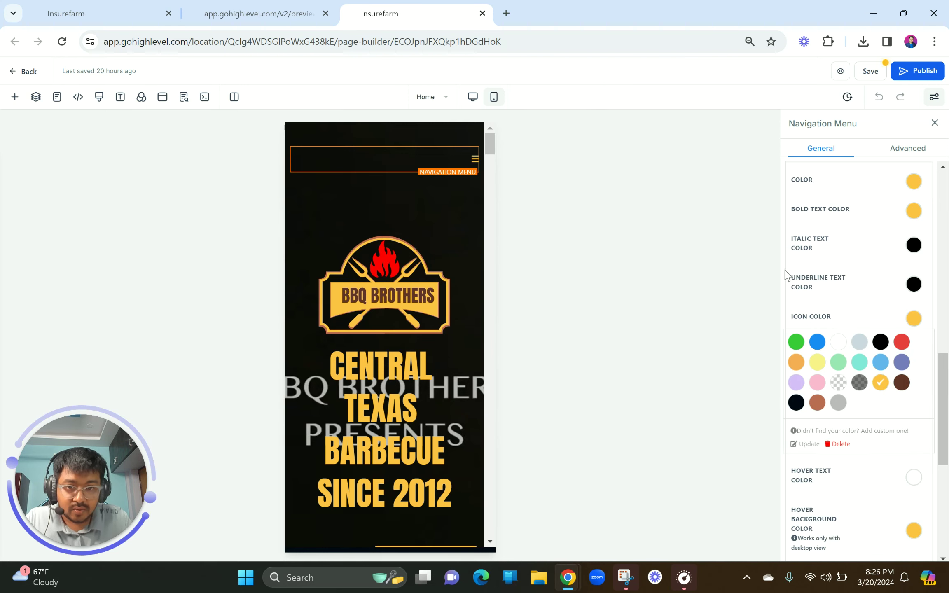
# Confirm a 17 px menu font size and switch to the preview
pyautogui.scroll(5, 874, 290)
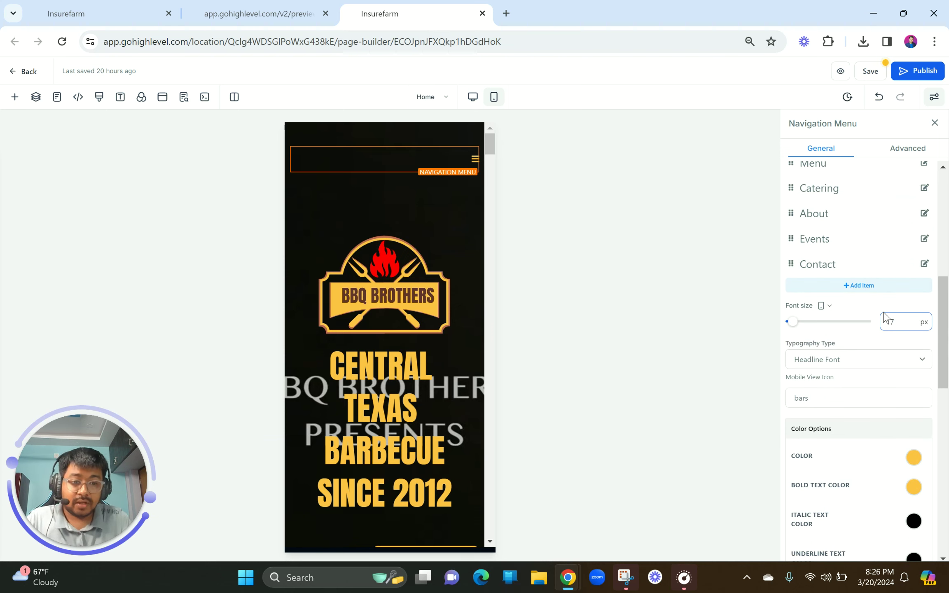
pyautogui.click(428, 157)
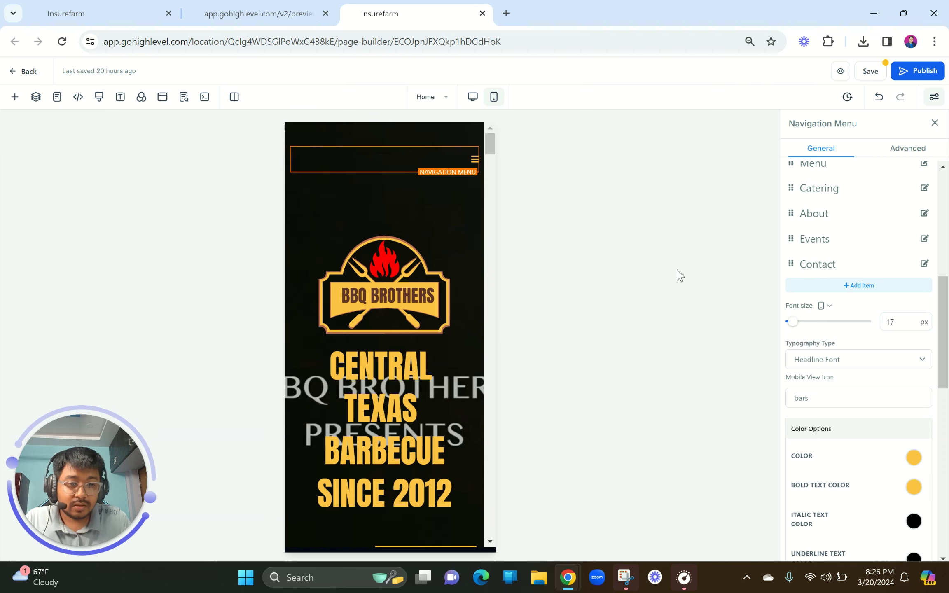
pyautogui.click(359, 239)
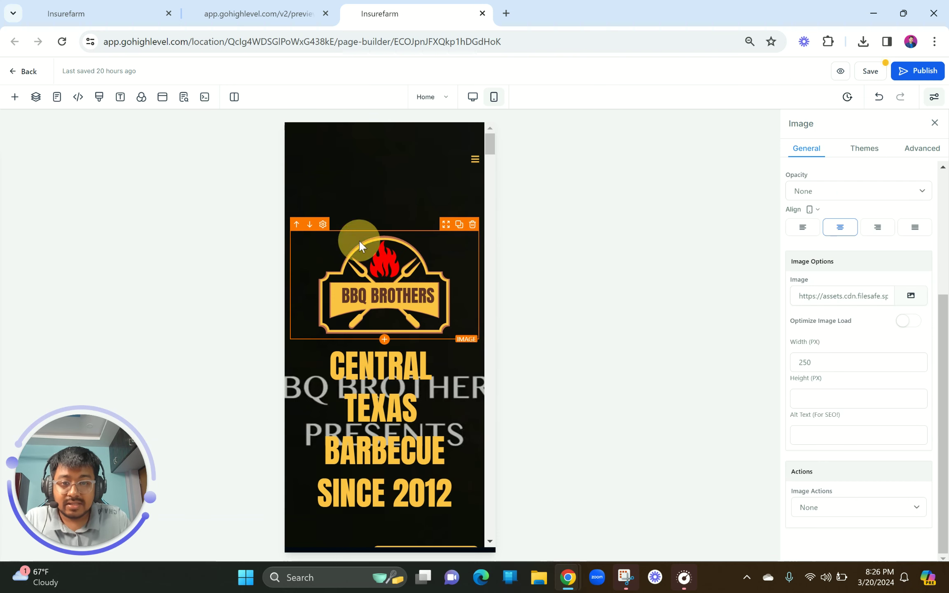
pyautogui.click(408, 156)
pyautogui.click(259, 14)
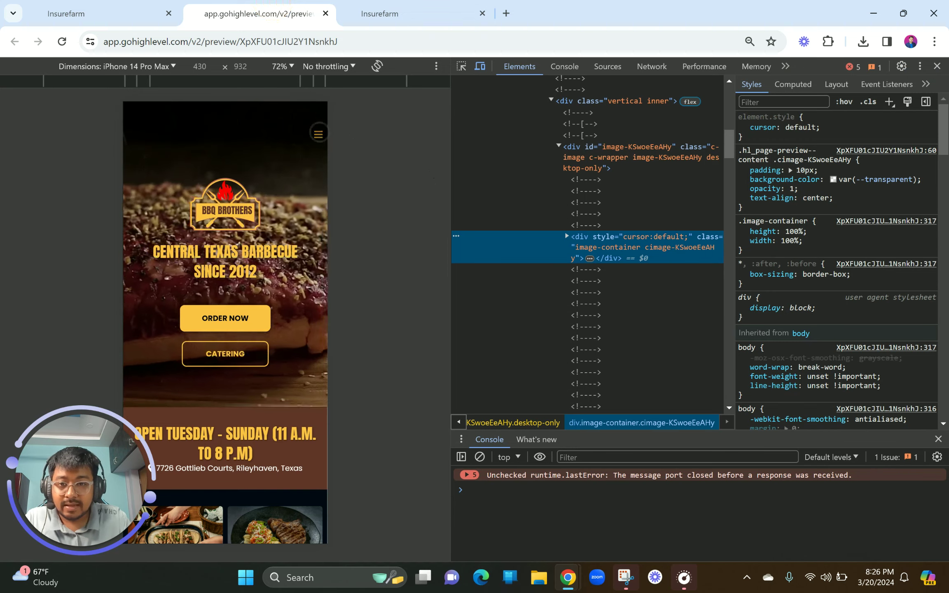
# Select the top hero Section, then view the preview at desktop width with DevTools closed
pyautogui.click(386, 12)
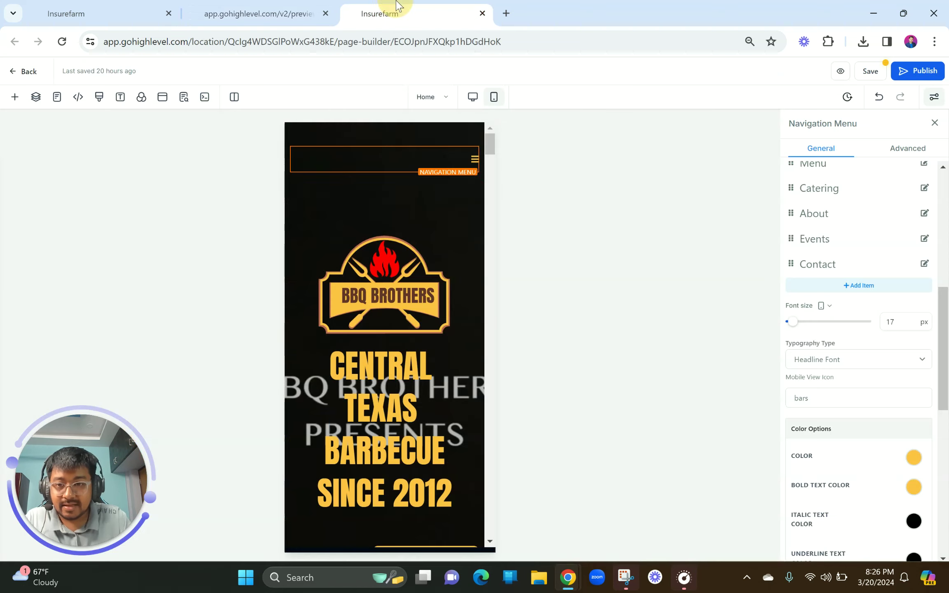
pyautogui.click(365, 127)
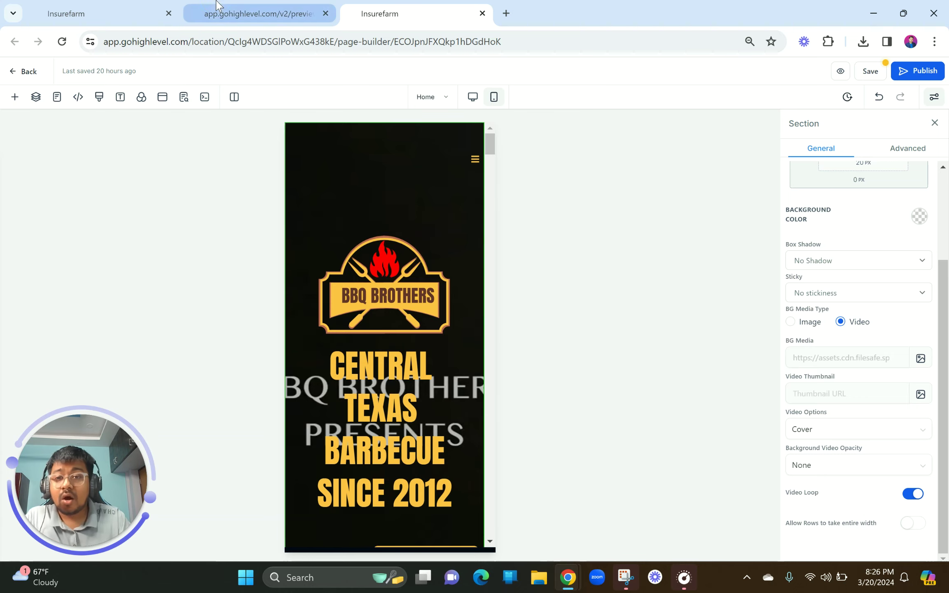
pyautogui.click(256, 13)
pyautogui.click(937, 65)
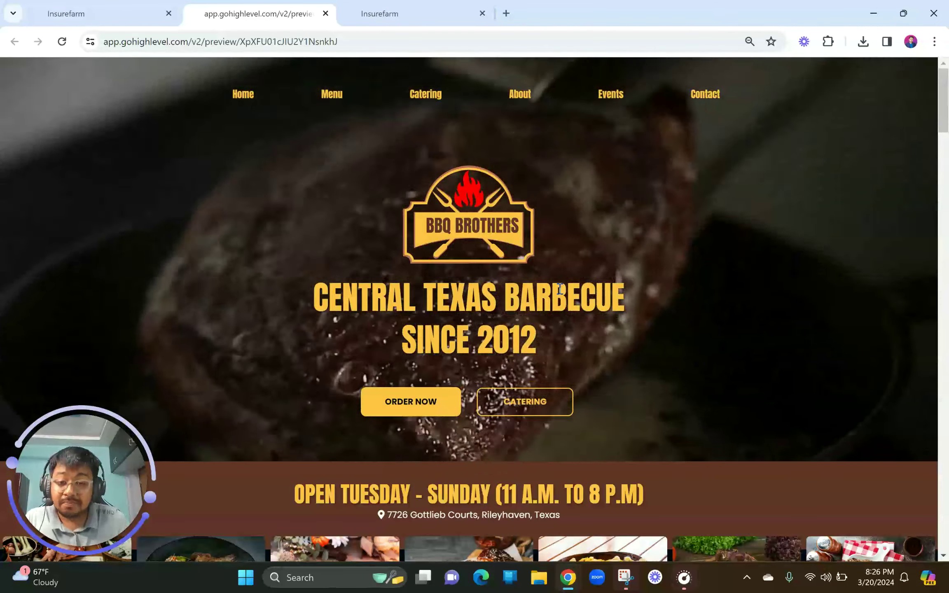
pyautogui.scroll(-10, 561, 287)
pyautogui.scroll(-1, 560, 288)
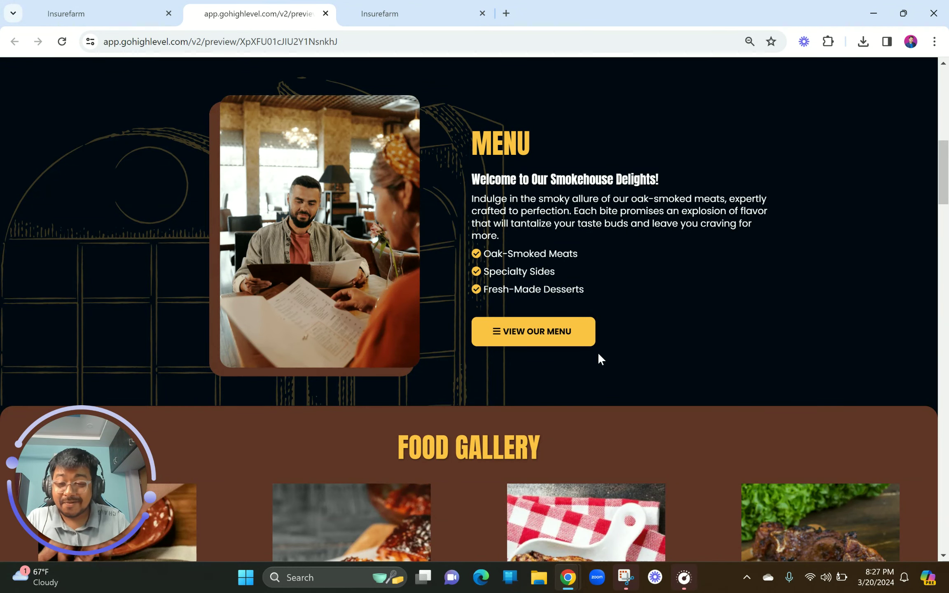
pyautogui.scroll(-12, 599, 357)
pyautogui.scroll(-5, 599, 357)
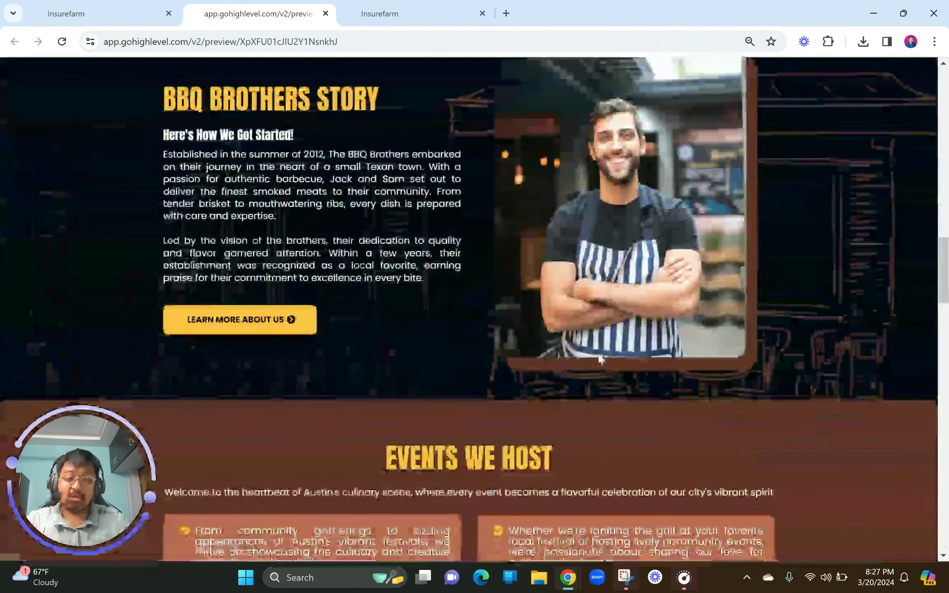
pyautogui.scroll(3, 599, 358)
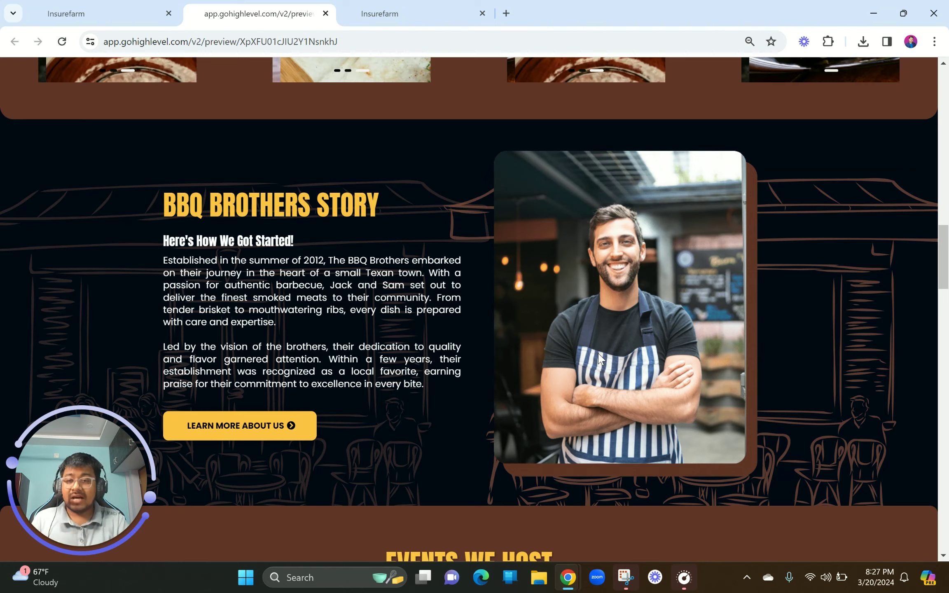
pyautogui.scroll(-15, 600, 359)
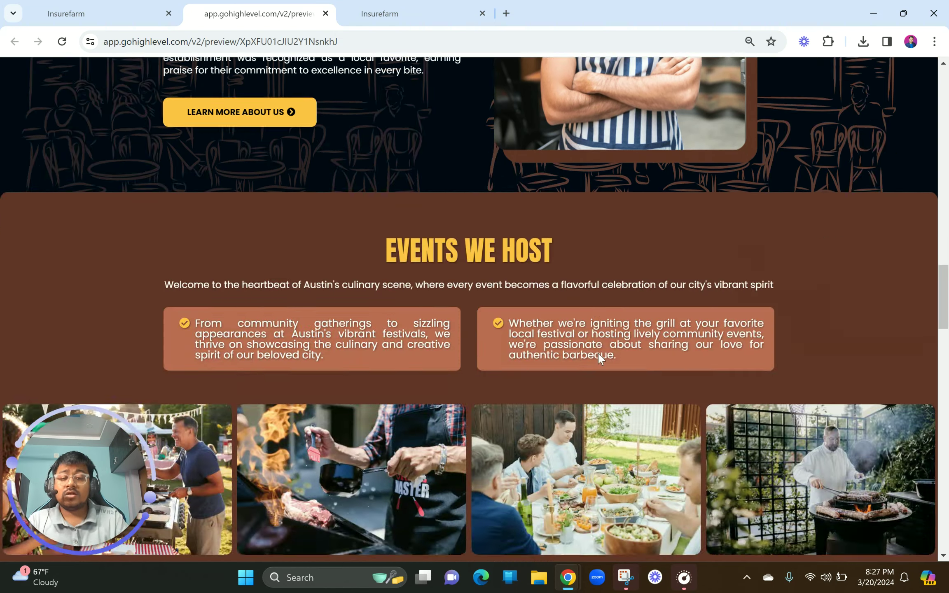
pyautogui.scroll(-20, 599, 357)
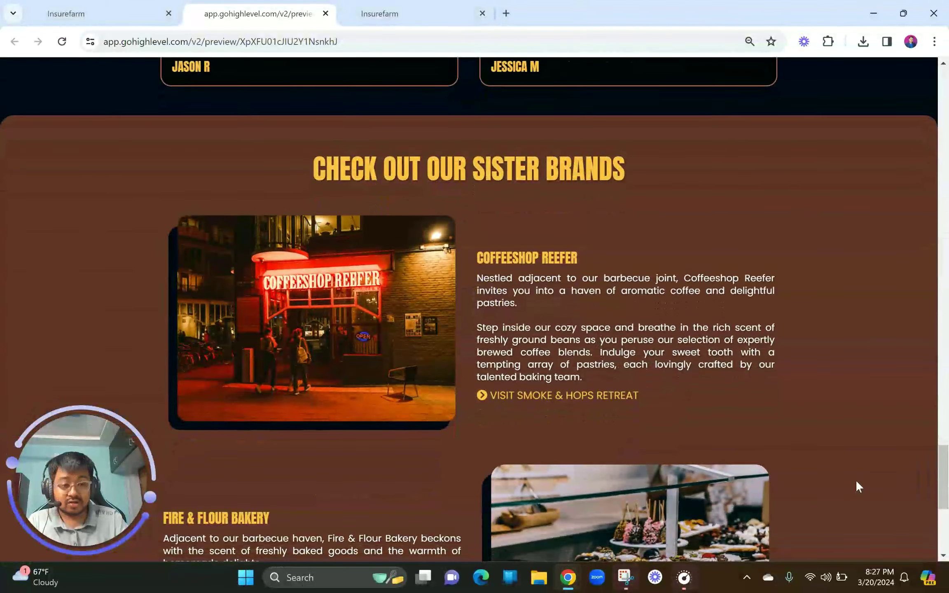
pyautogui.moveTo(945, 479); pyautogui.dragTo(944, 96)
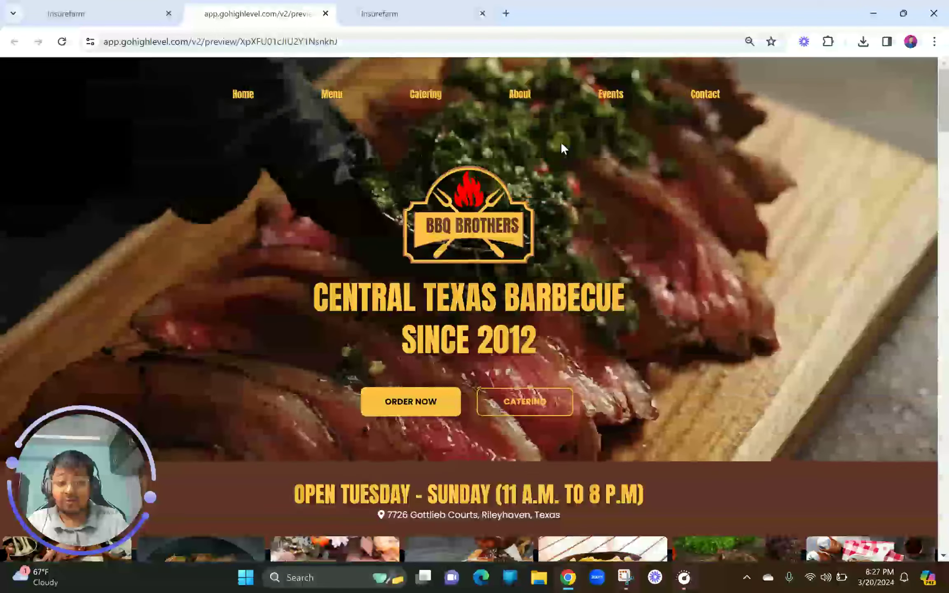
pyautogui.rightClick(562, 144)
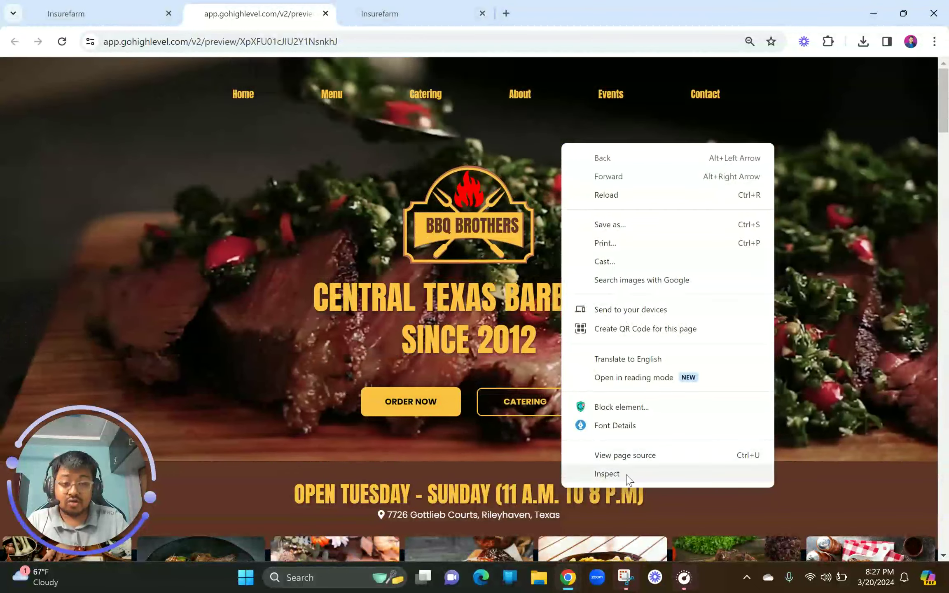
# Reopen the inspector with the homepage previewed in iPhone 14 Pro Max mobile mode
pyautogui.click(439, 342)
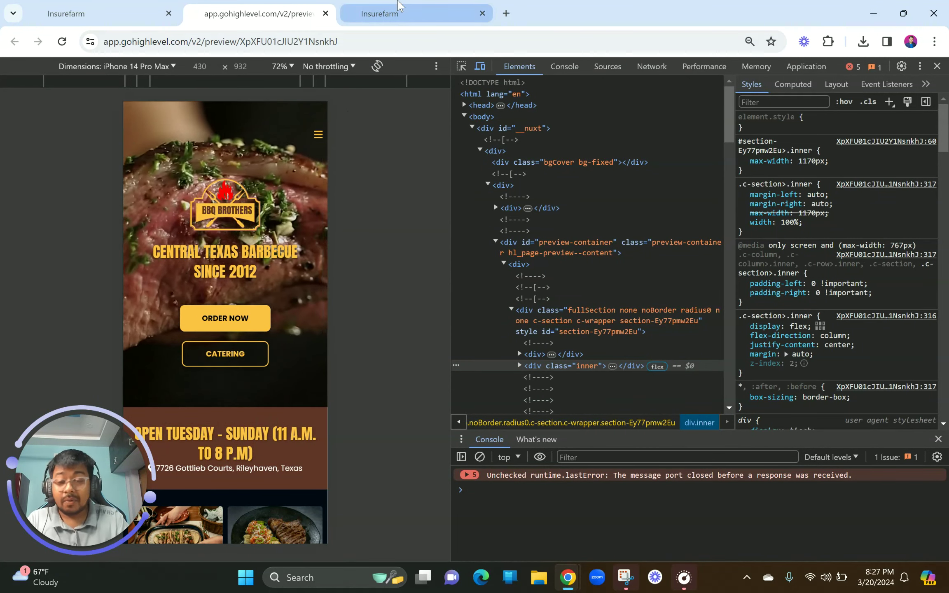
pyautogui.moveTo(399, 5)
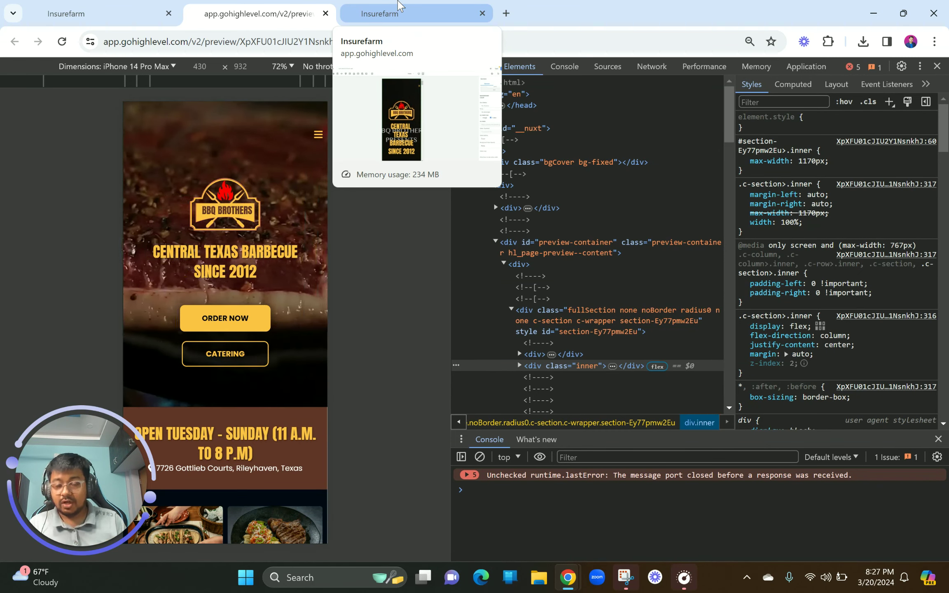
# Back in the builder, shrink the hero section's top padding
pyautogui.click(398, 6)
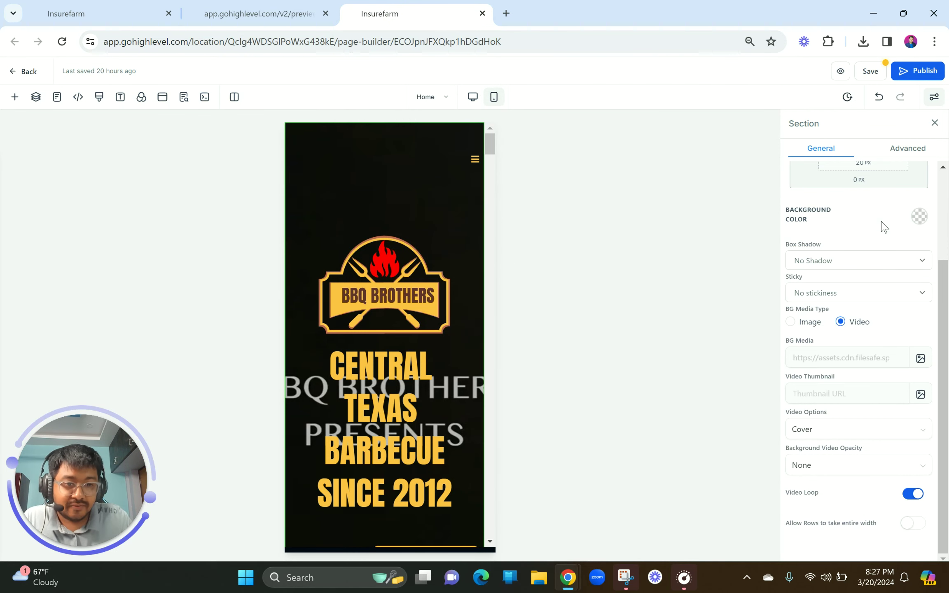
pyautogui.scroll(3, 884, 226)
pyautogui.click(864, 255)
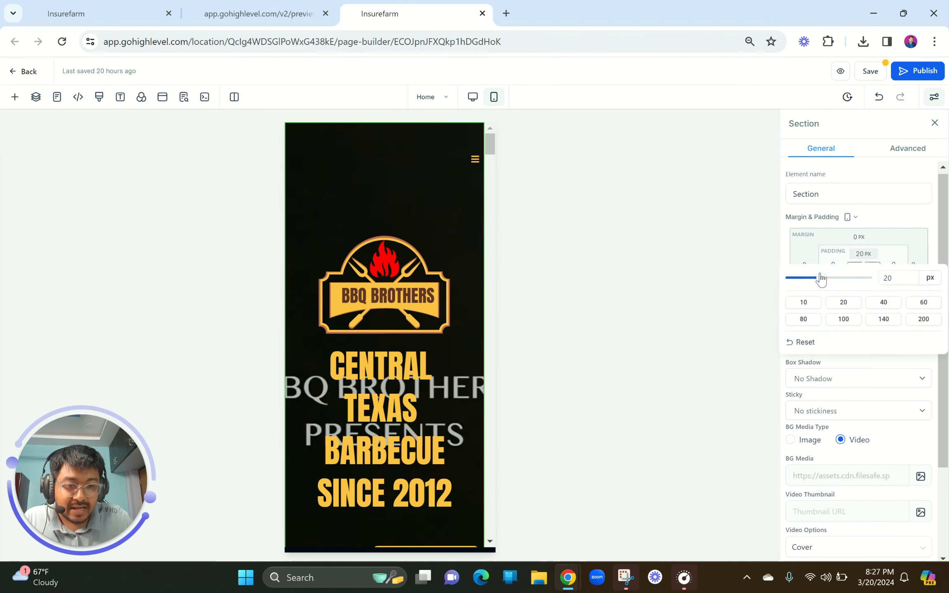
pyautogui.moveTo(803, 283); pyautogui.dragTo(800, 282)
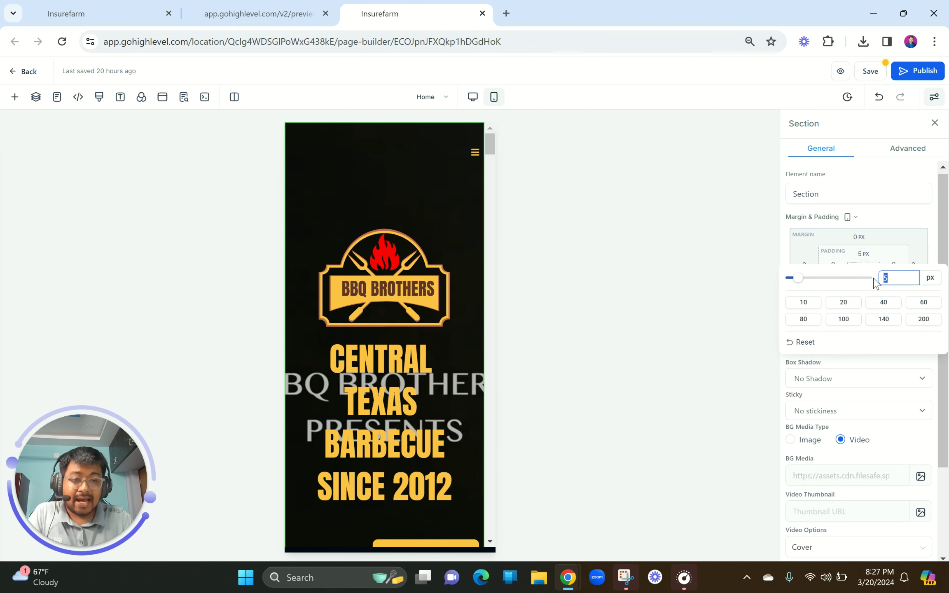
pyautogui.click(886, 217)
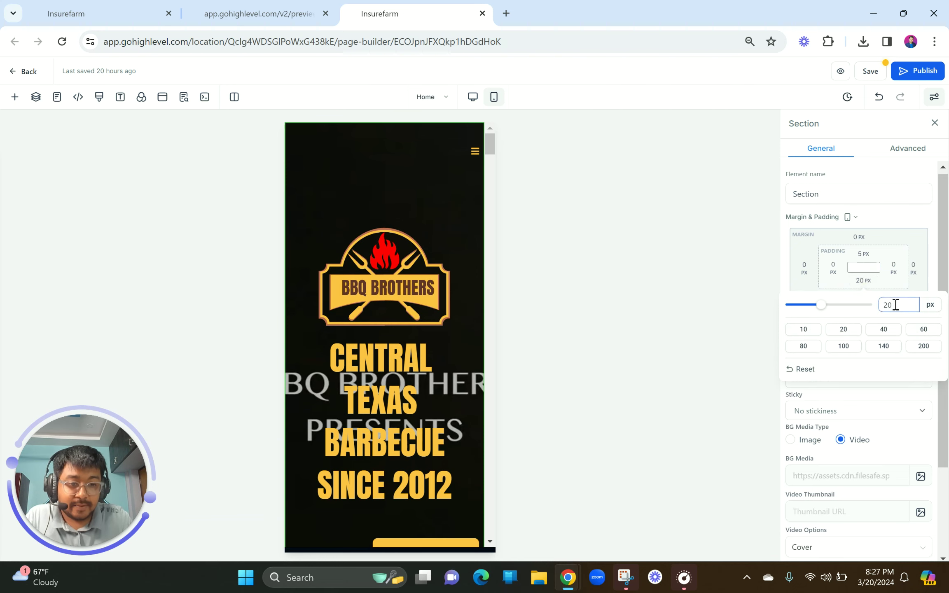
pyautogui.click(880, 224)
# Set the header's 1 Column Row top and bottom padding to 5 px each, then preview
pyautogui.click(402, 129)
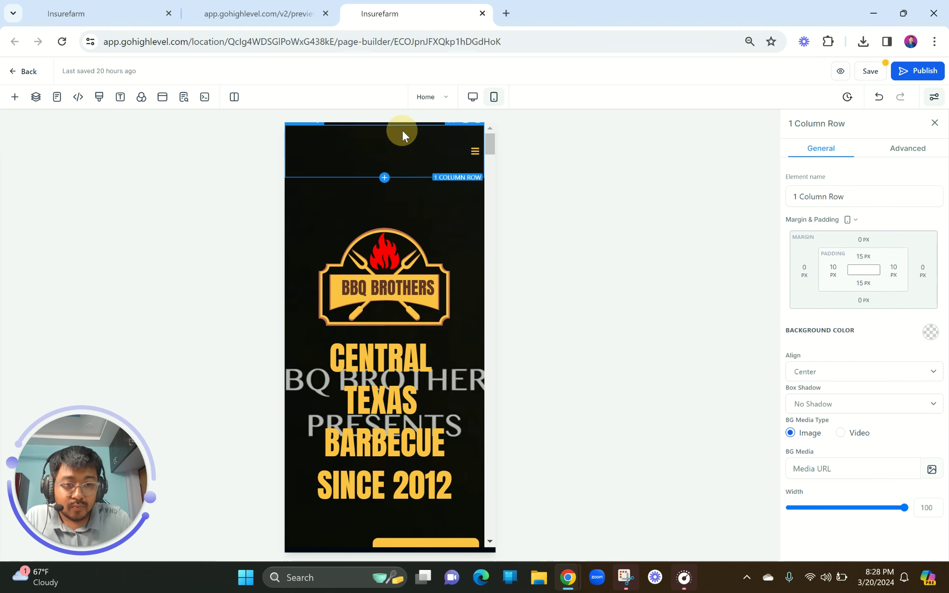
pyautogui.click(863, 260)
pyautogui.click(814, 281)
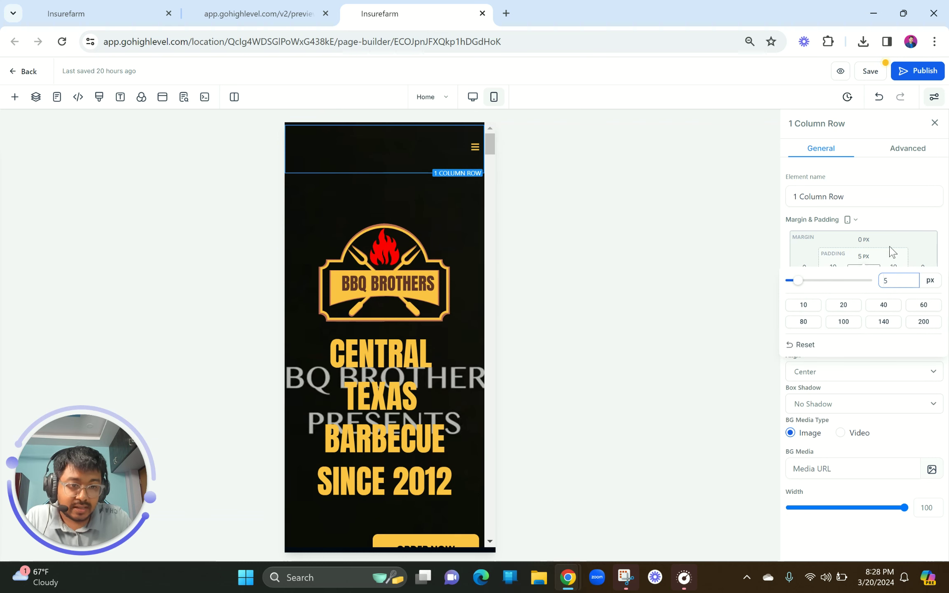
pyautogui.click(889, 249)
pyautogui.click(862, 285)
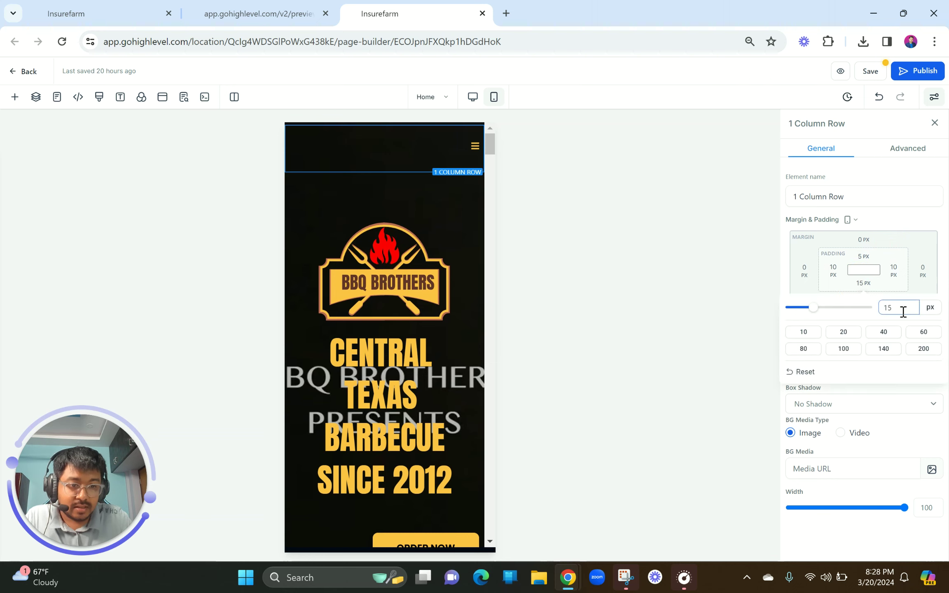
pyautogui.click(886, 215)
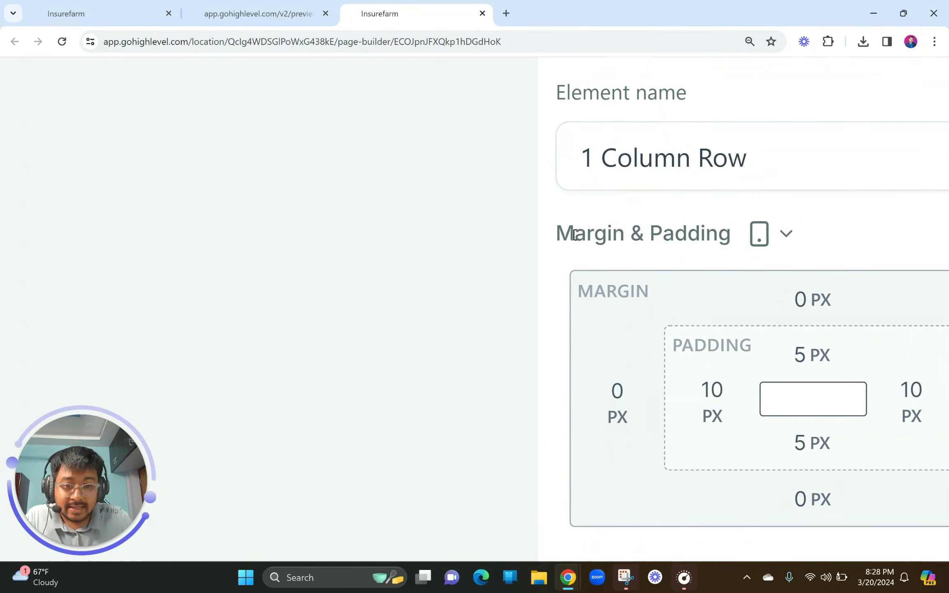
pyautogui.moveTo(558, 238); pyautogui.dragTo(745, 244)
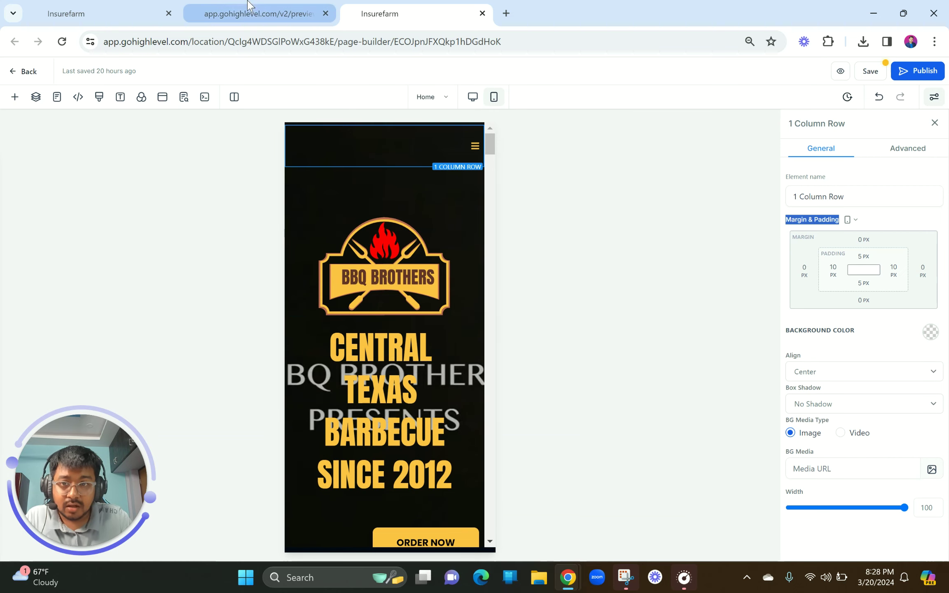
pyautogui.click(256, 13)
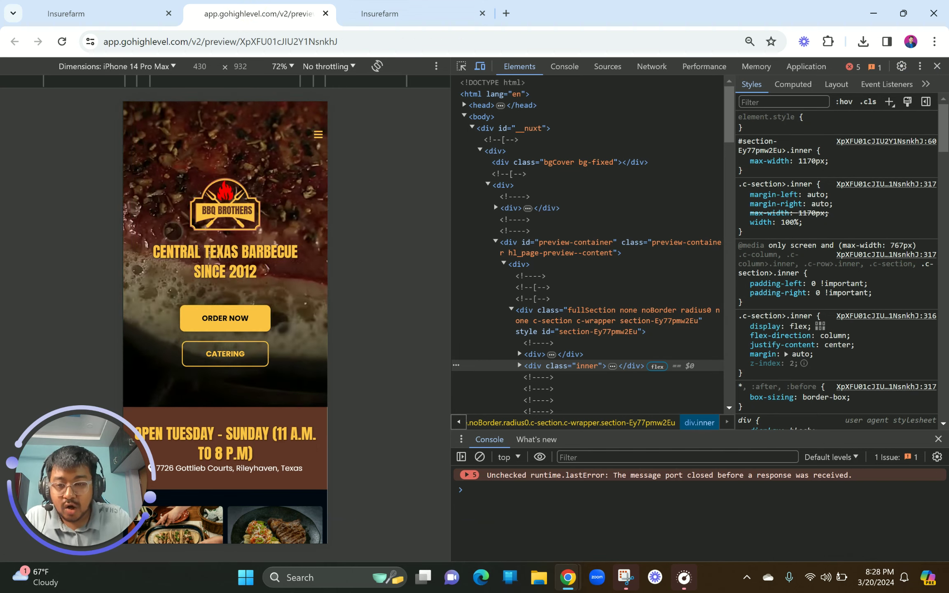
pyautogui.click(412, 8)
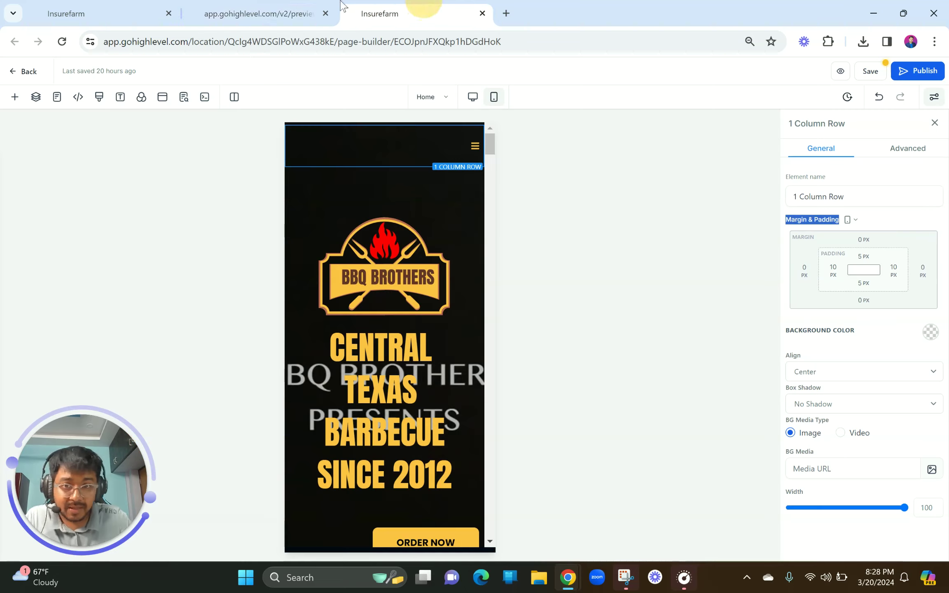
pyautogui.click(269, 5)
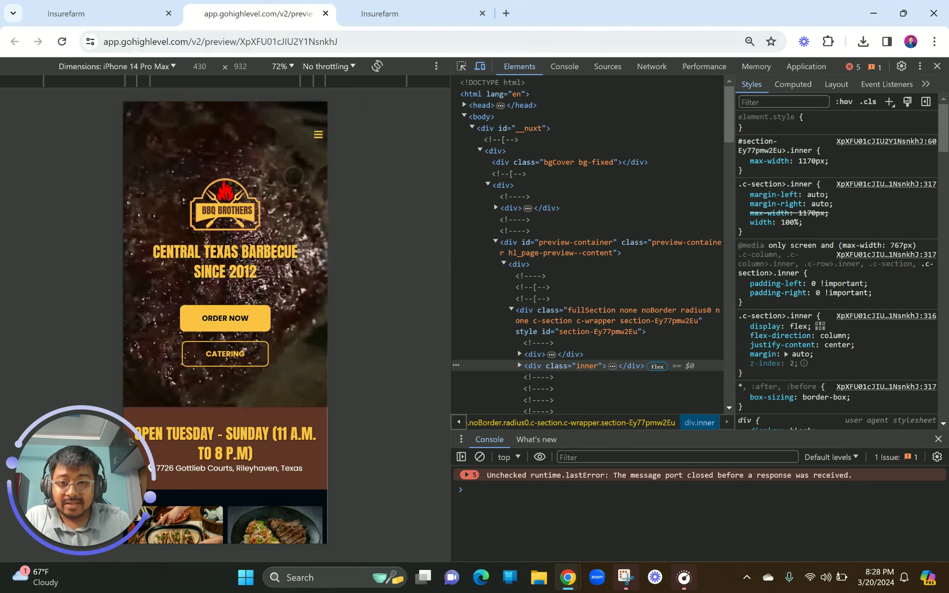
pyautogui.scroll(-1, 289, 244)
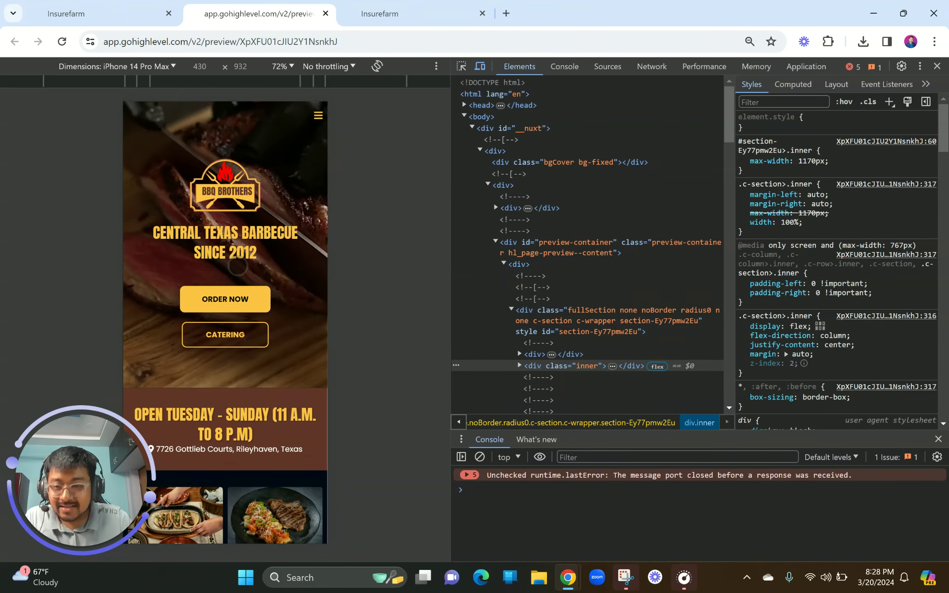
pyautogui.scroll(-2, 244, 269)
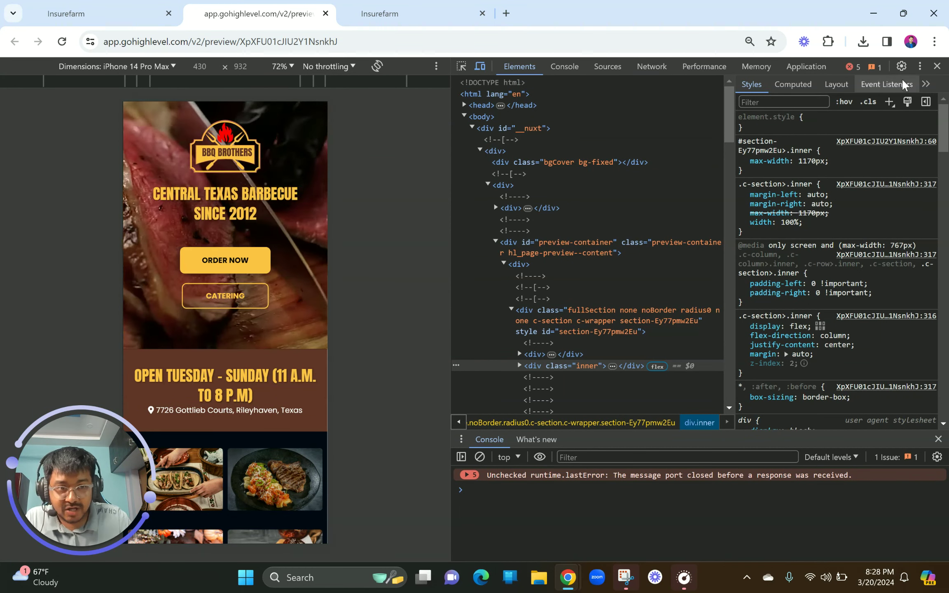
pyautogui.click(938, 66)
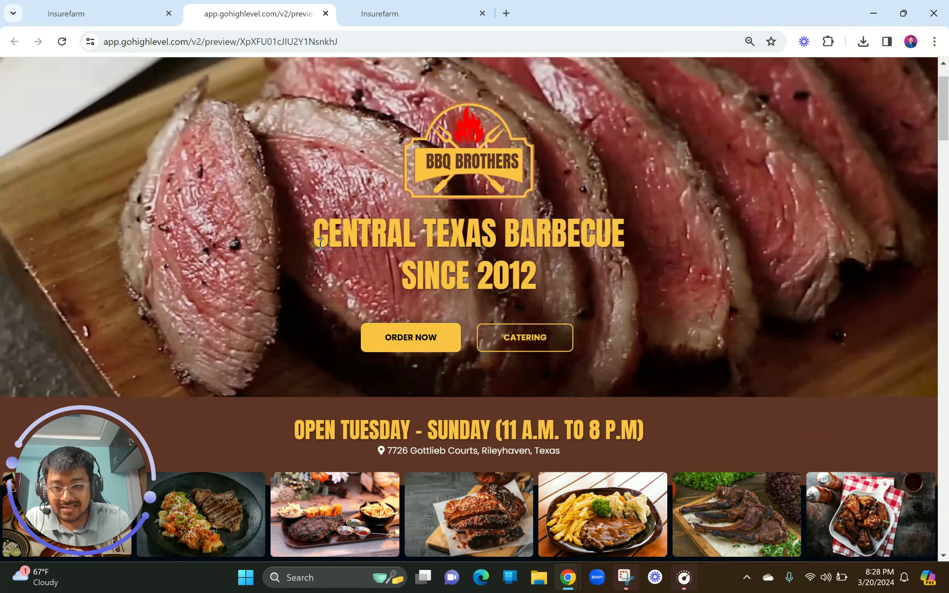
pyautogui.moveTo(321, 243); pyautogui.dragTo(629, 258)
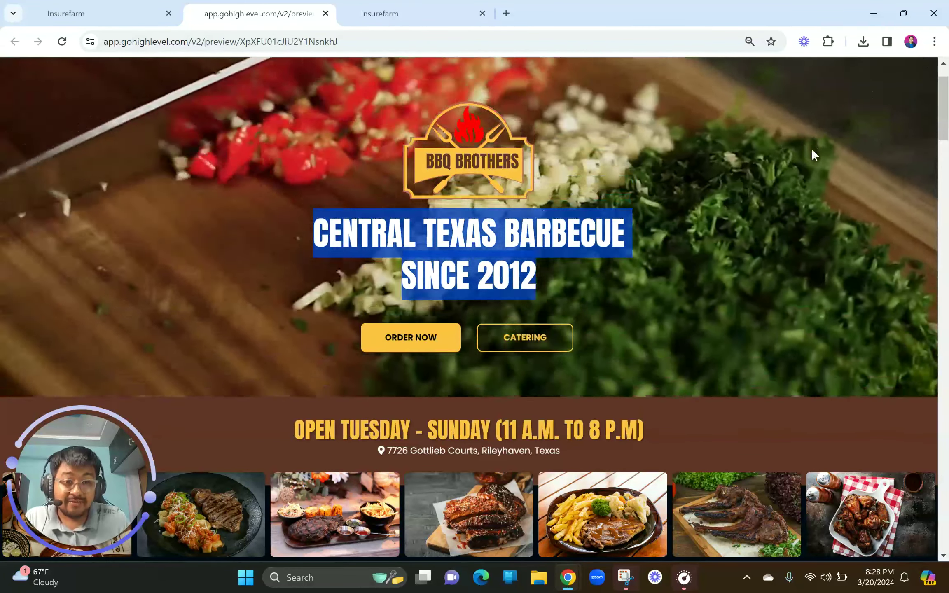
pyautogui.rightClick(812, 148)
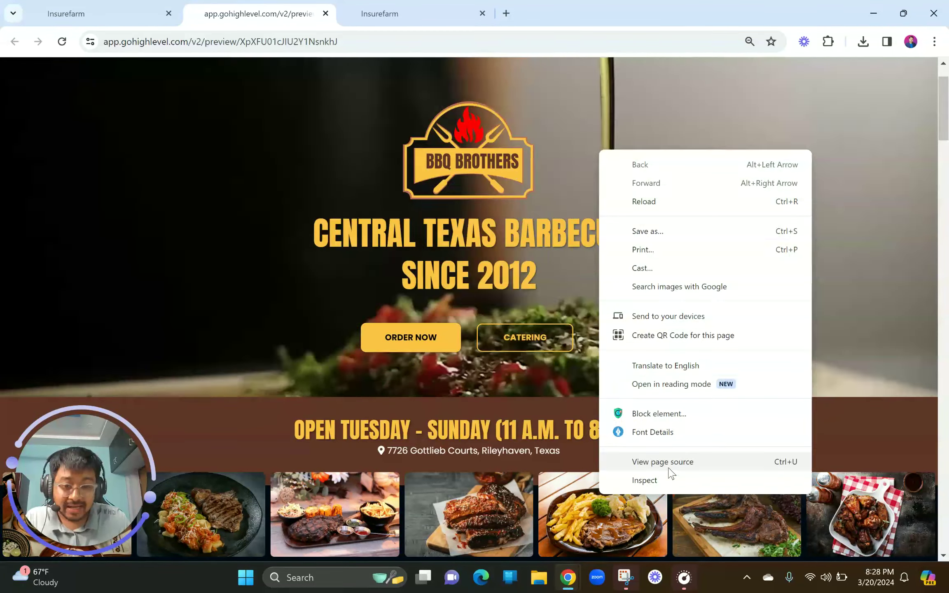
pyautogui.click(645, 481)
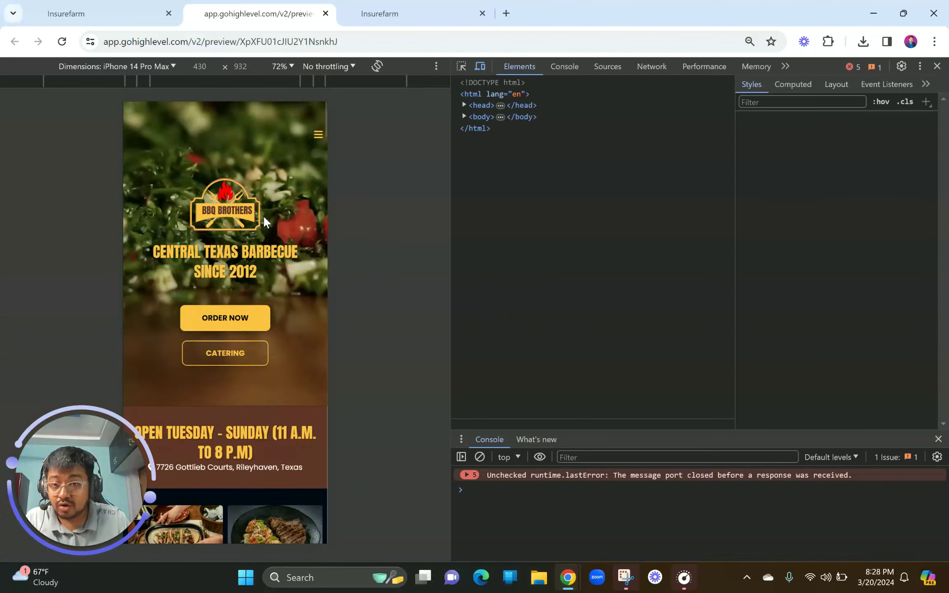
# Give the logo and headline row a top margin of 10
pyautogui.click(412, 12)
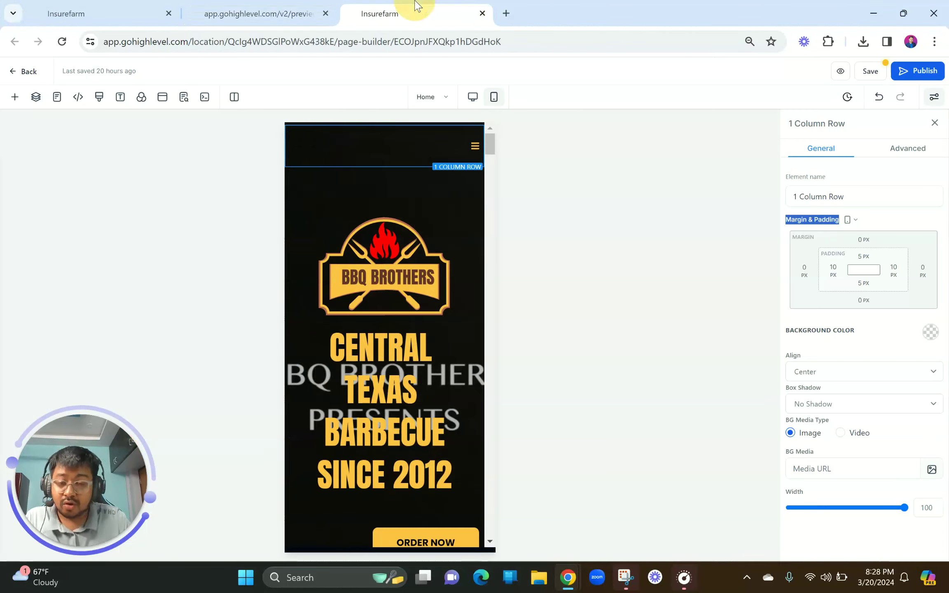
pyautogui.click(393, 204)
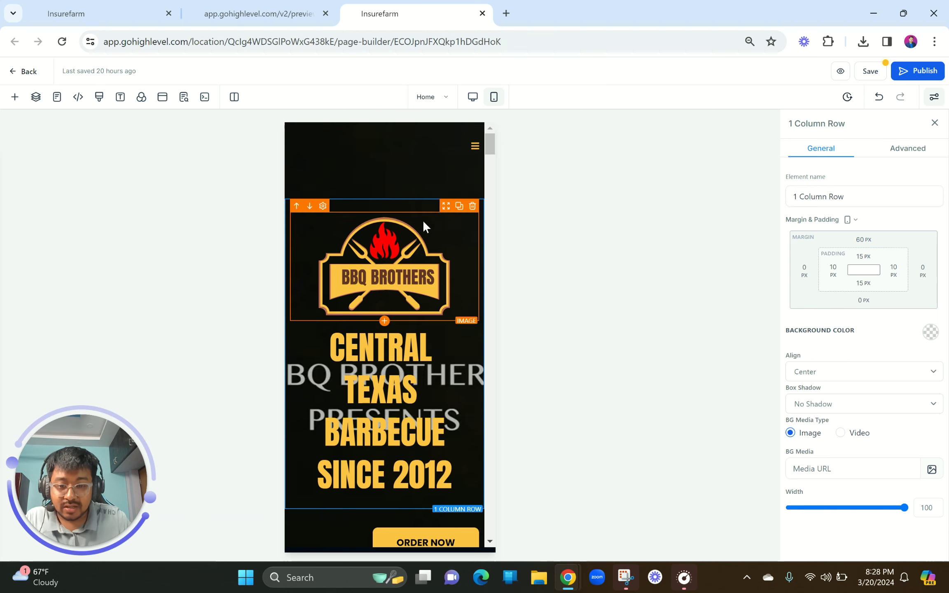
pyautogui.click(862, 241)
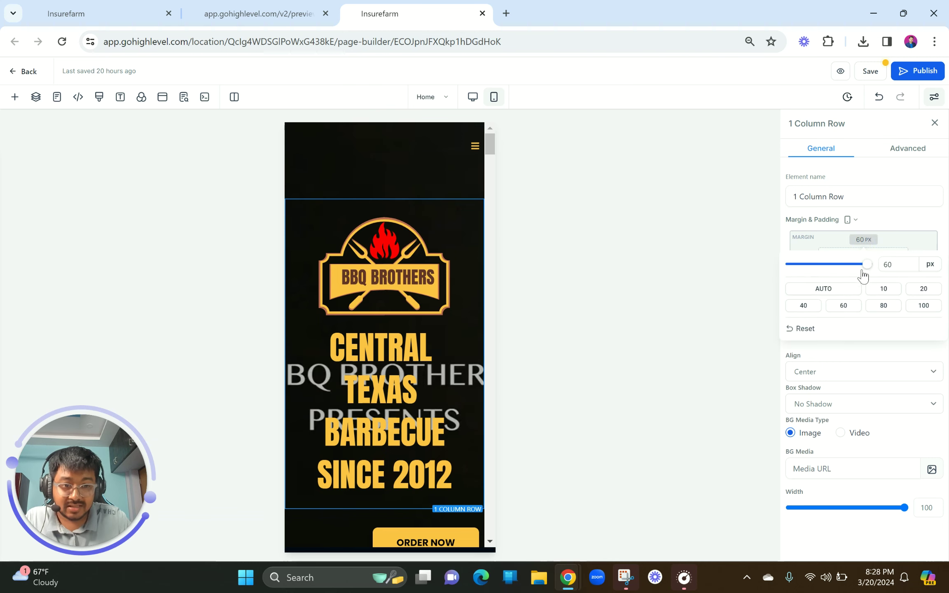
pyautogui.click(886, 290)
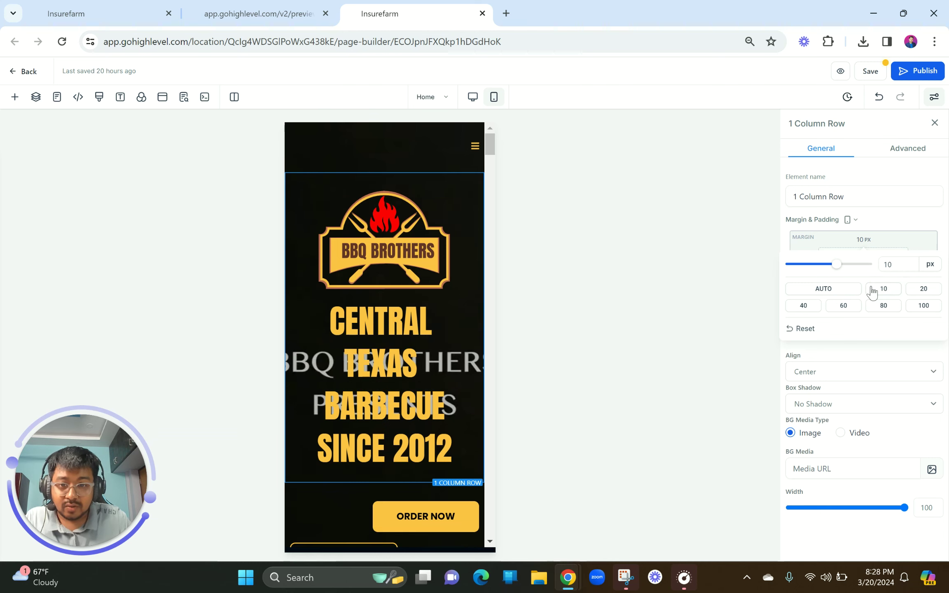
# Change the BBQ Brothers logo width from 250 to 150 px and compare in preview
pyautogui.click(384, 257)
pyautogui.scroll(-5, 907, 432)
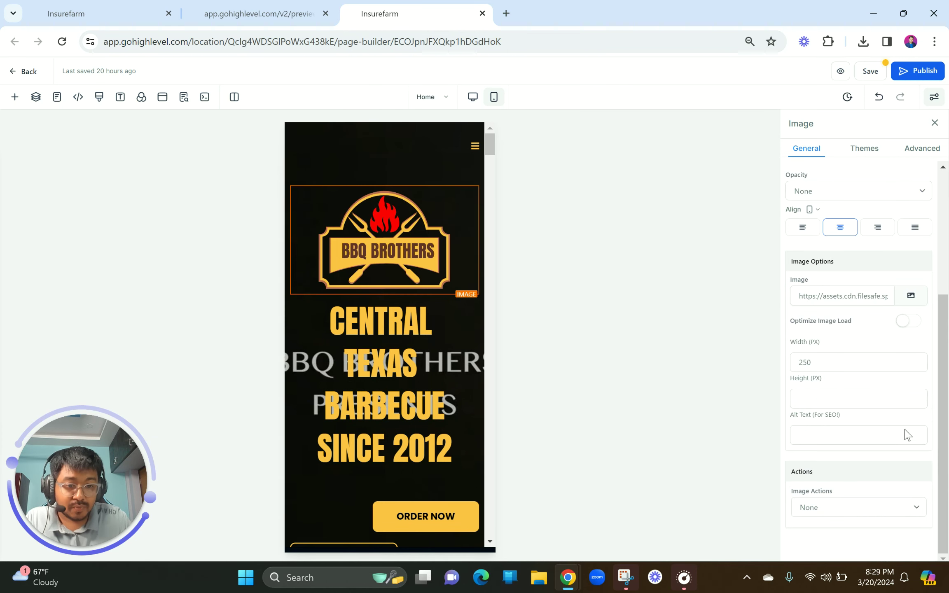
pyautogui.moveTo(835, 368); pyautogui.dragTo(743, 362)
pyautogui.write('150')
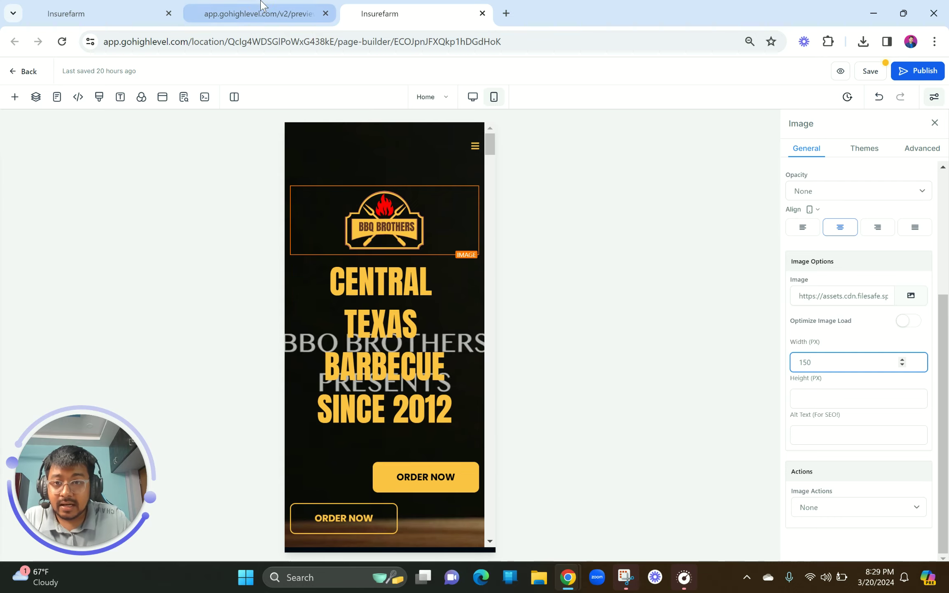
pyautogui.click(260, 14)
pyautogui.click(400, 11)
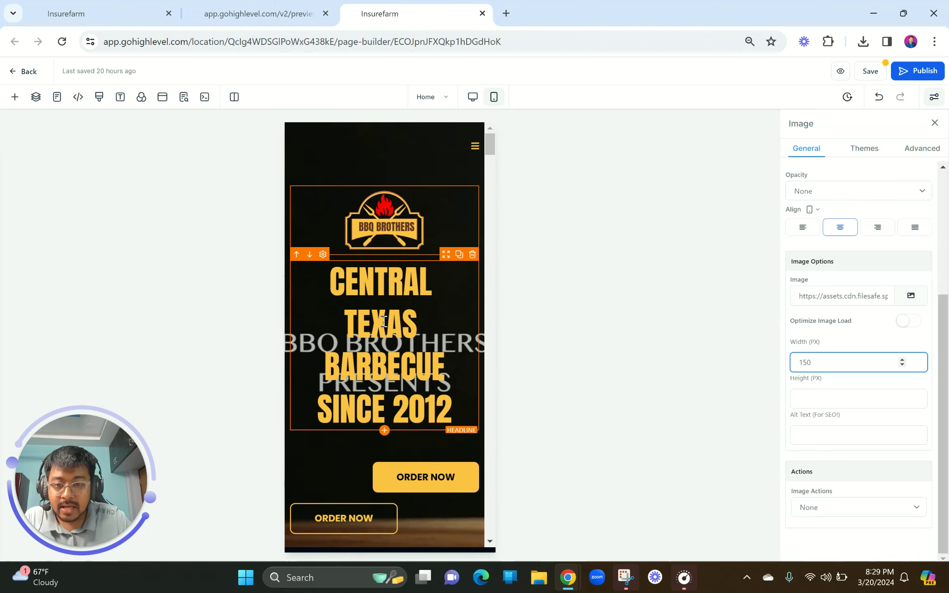
# Select the hero headline and inspect its font details in the live preview
pyautogui.click(384, 324)
pyautogui.scroll(-1, 893, 356)
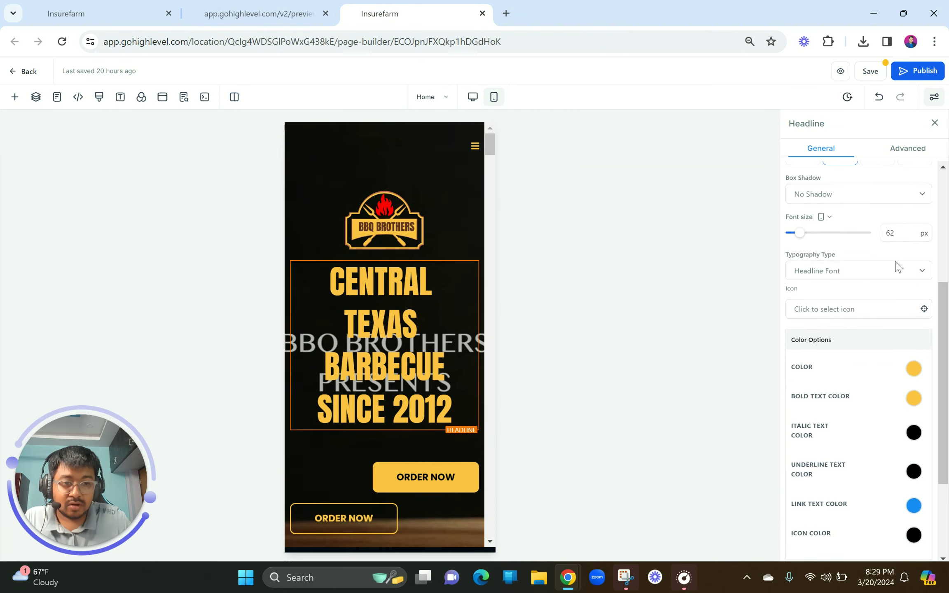
pyautogui.click(305, 14)
pyautogui.rightClick(249, 256)
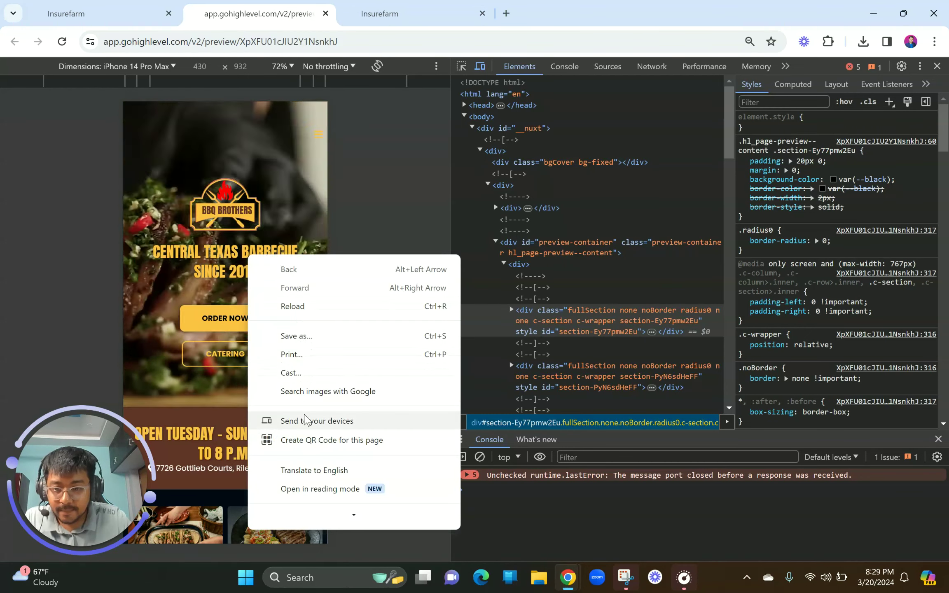
pyautogui.scroll(-2, 302, 432)
pyautogui.click(297, 468)
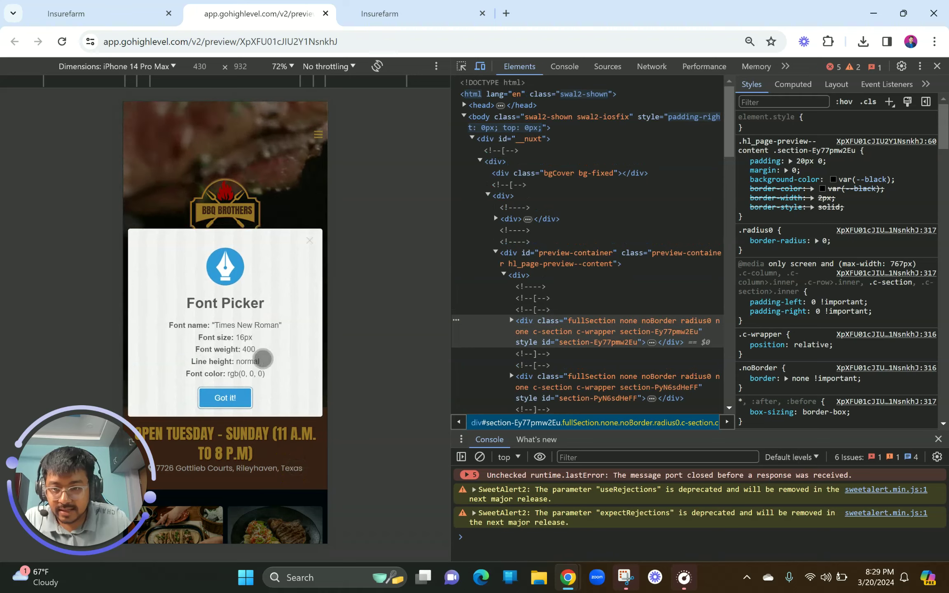
pyautogui.click(391, 6)
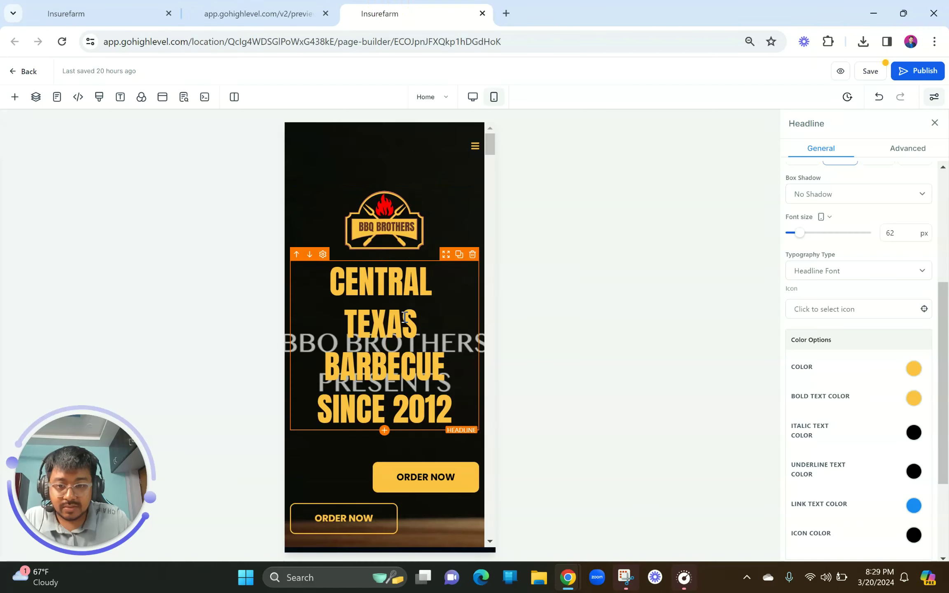
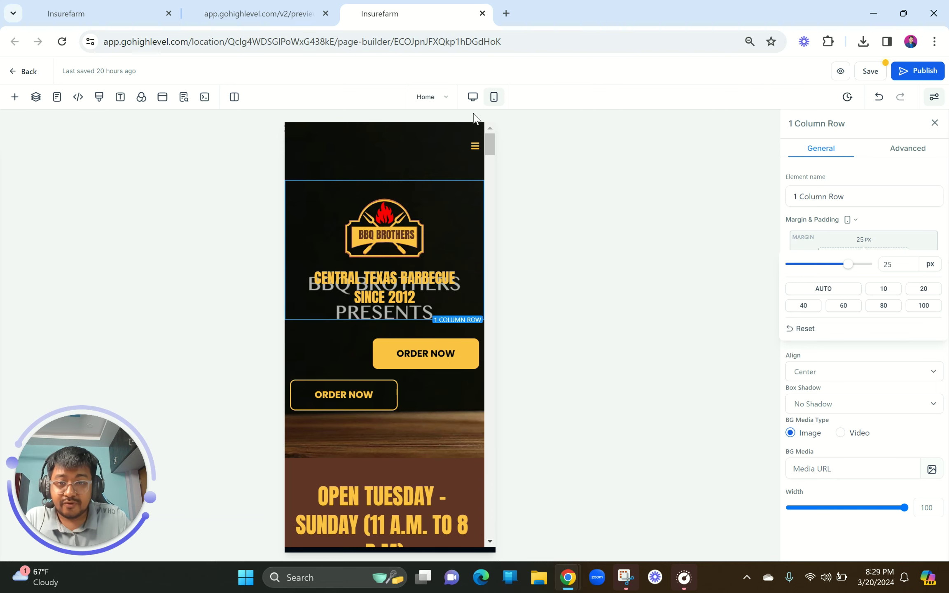
# Switch to the desktop layout, confirm the 60 px margin, and select the ORDER NOW 2 Column Row
pyautogui.click(473, 97)
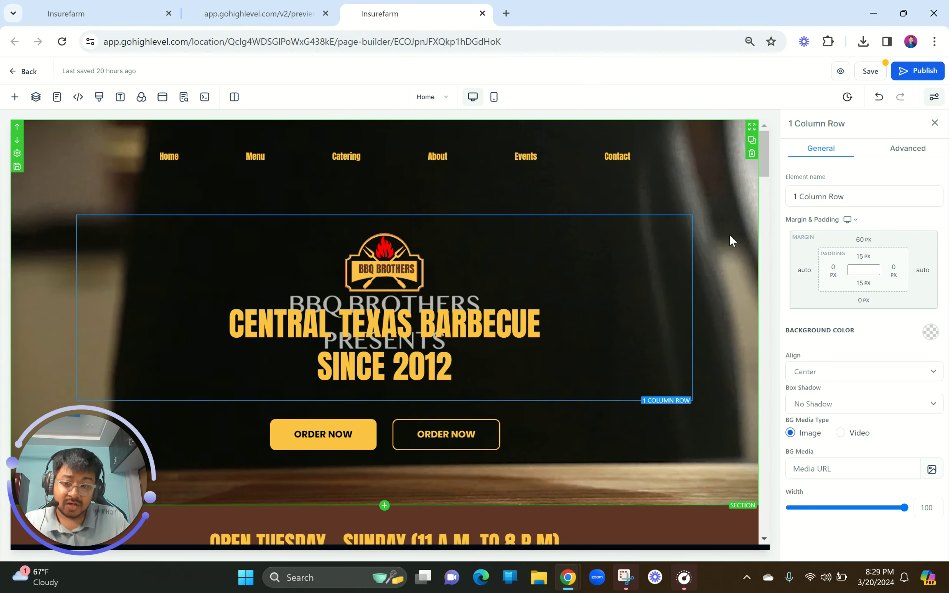
pyautogui.scroll(-2, 730, 237)
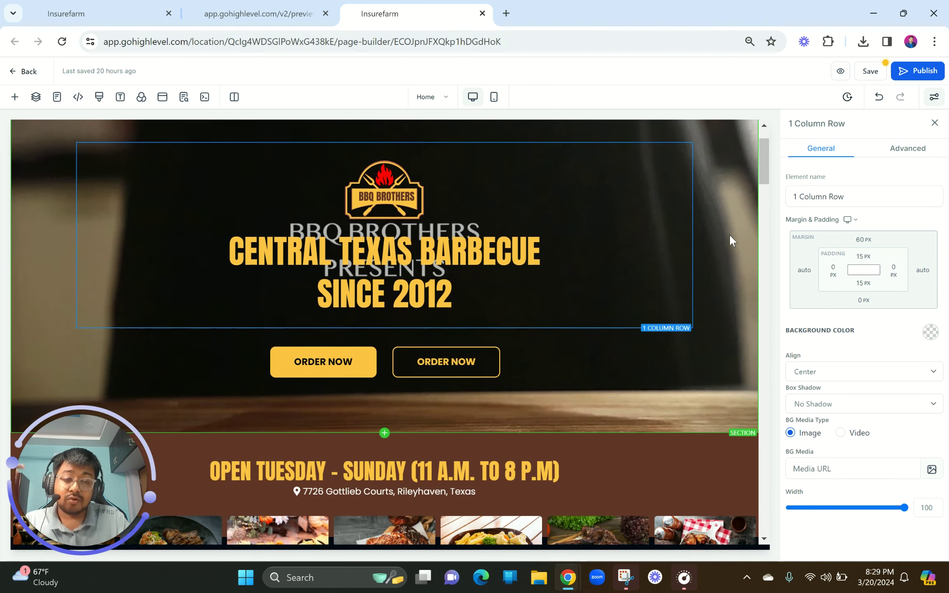
pyautogui.scroll(2, 729, 233)
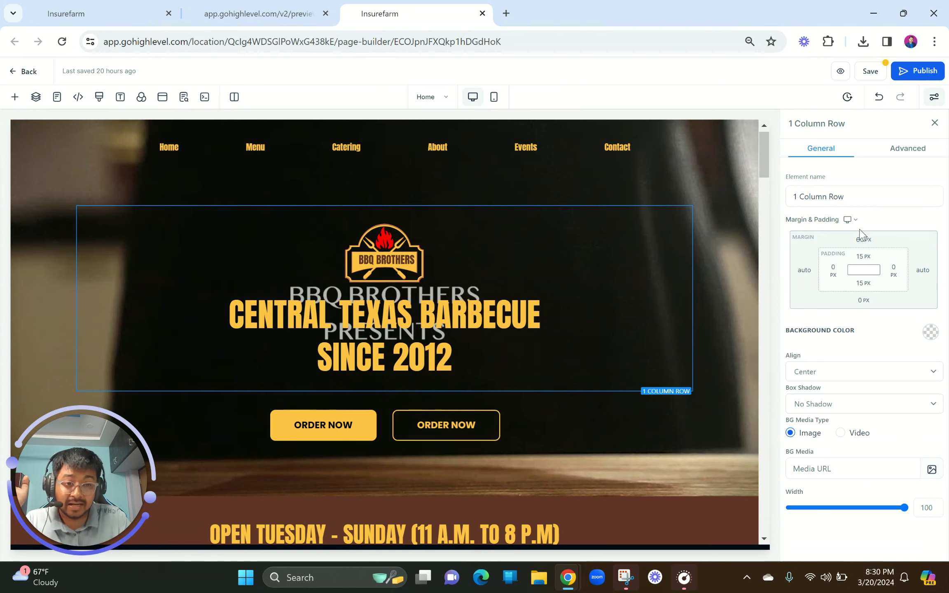
pyautogui.scroll(3, 867, 218)
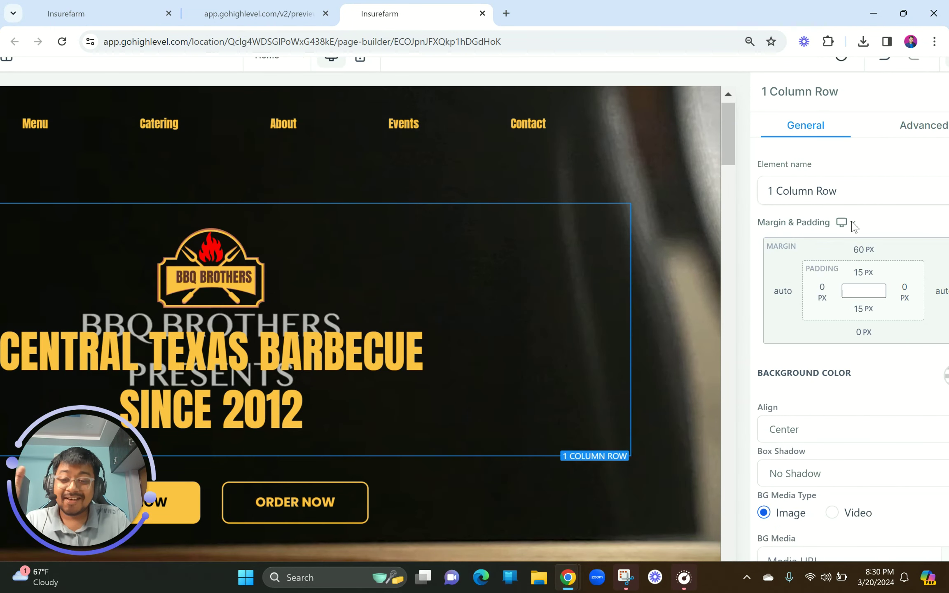
pyautogui.scroll(-3, 854, 227)
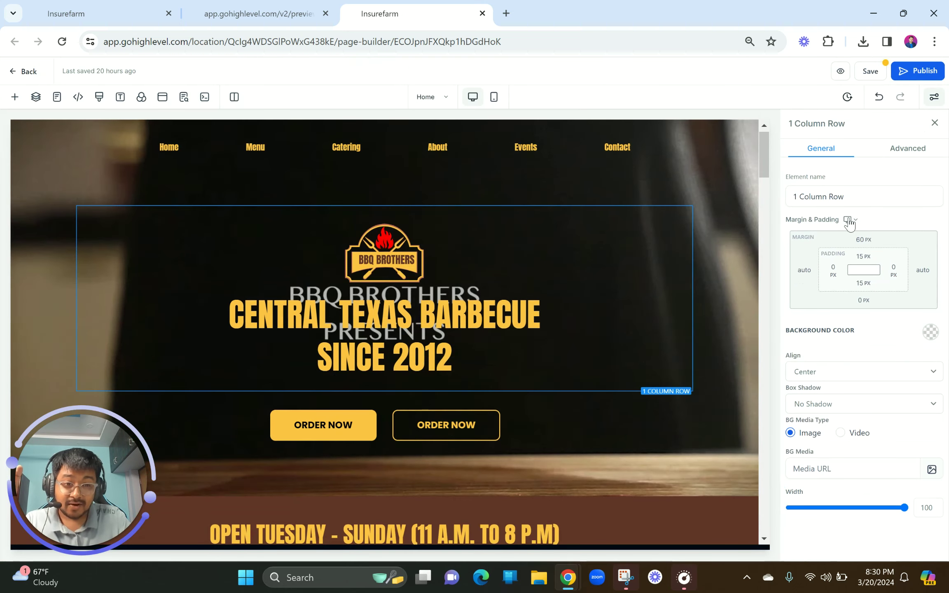
pyautogui.click(850, 221)
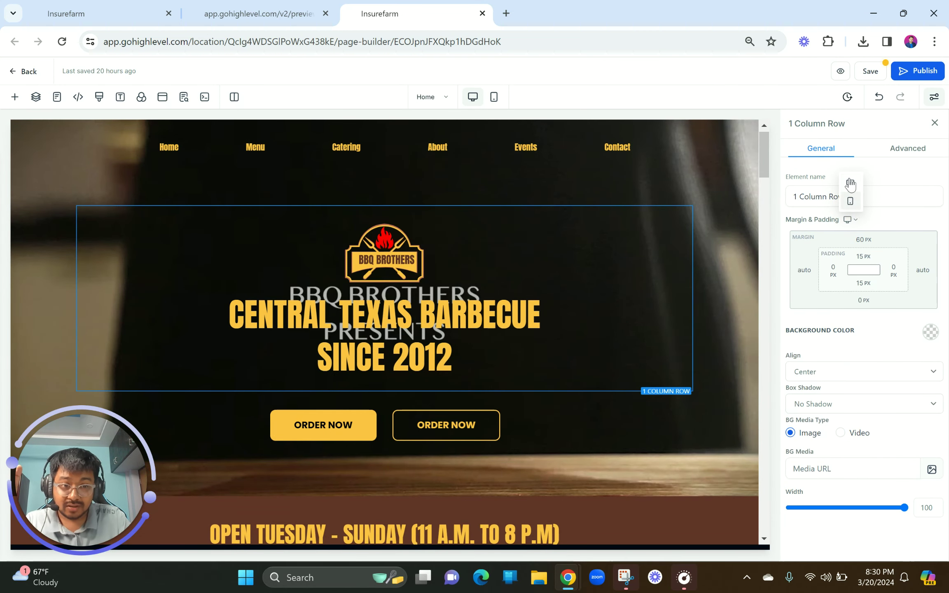
pyautogui.click(888, 218)
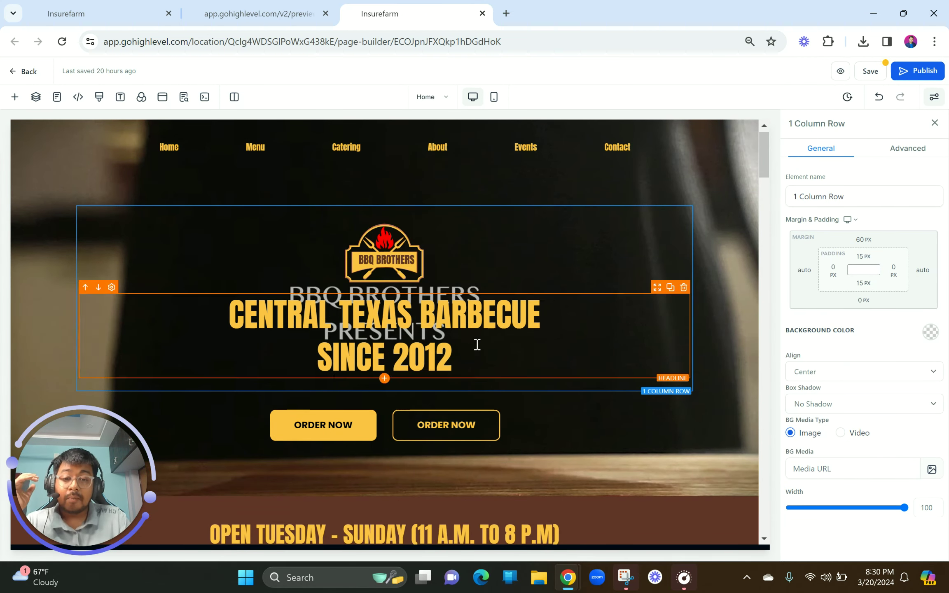
pyautogui.click(466, 397)
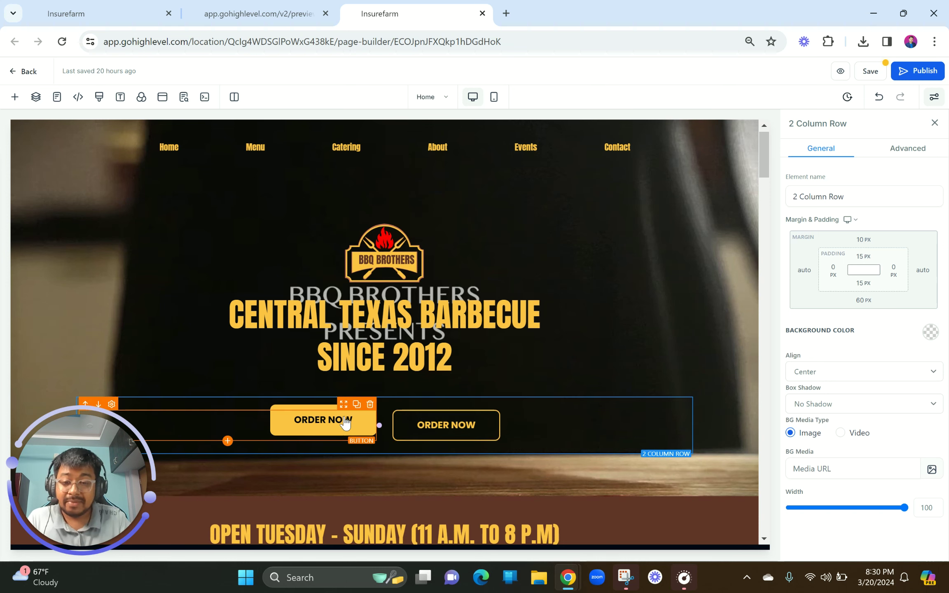
pyautogui.click(494, 96)
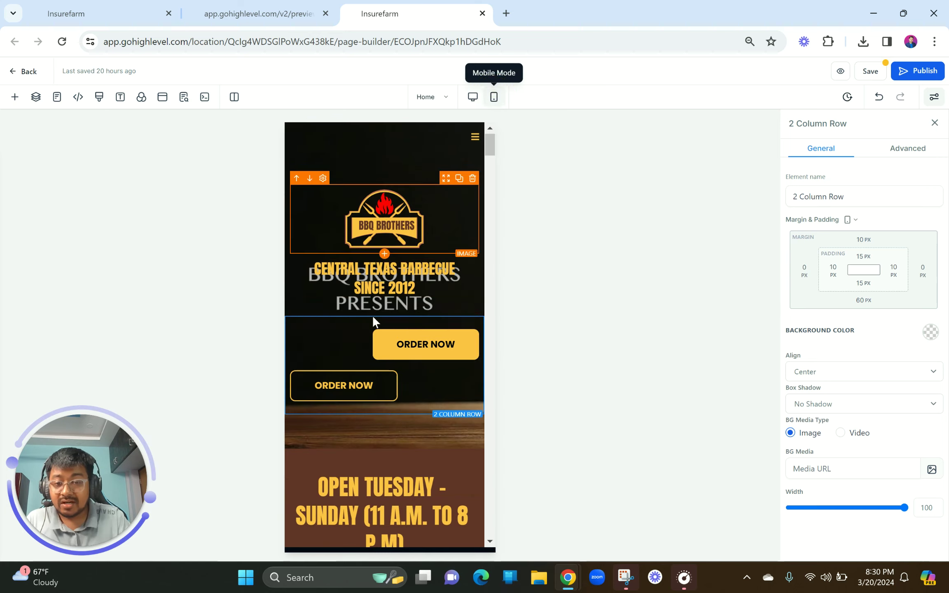
pyautogui.click(472, 96)
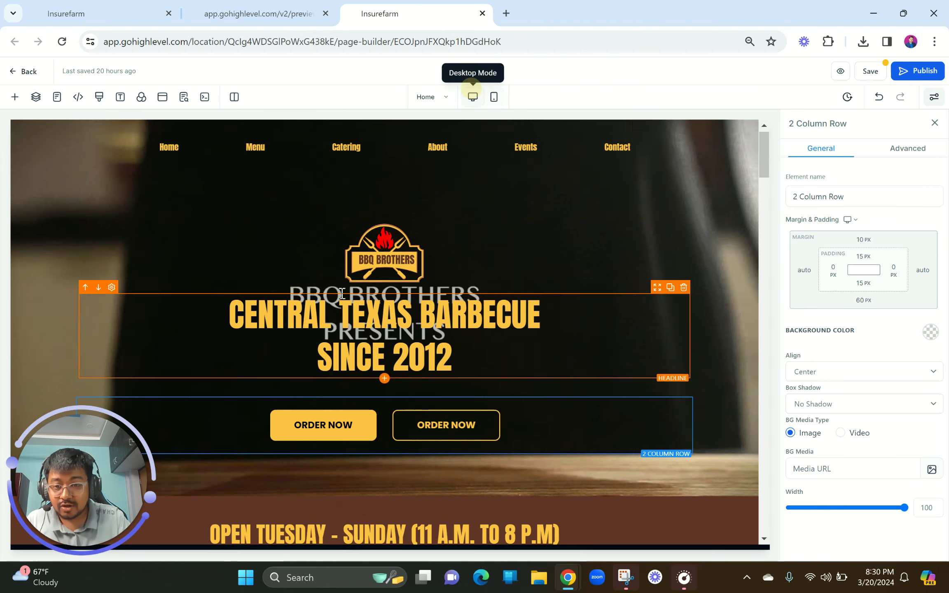
pyautogui.click(493, 97)
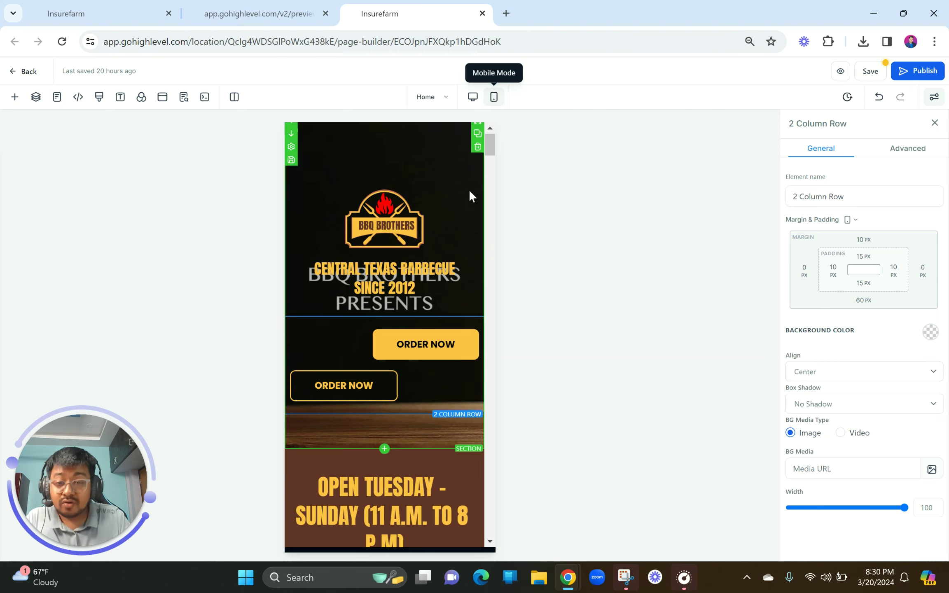
pyautogui.click(473, 97)
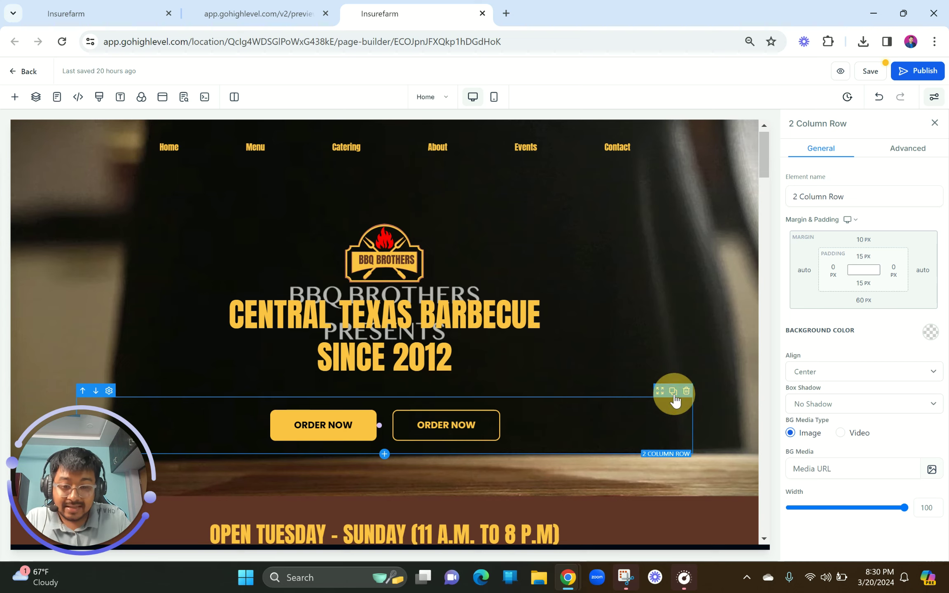
# Duplicate the ORDER NOW button row and hide the original on mobile
pyautogui.click(673, 390)
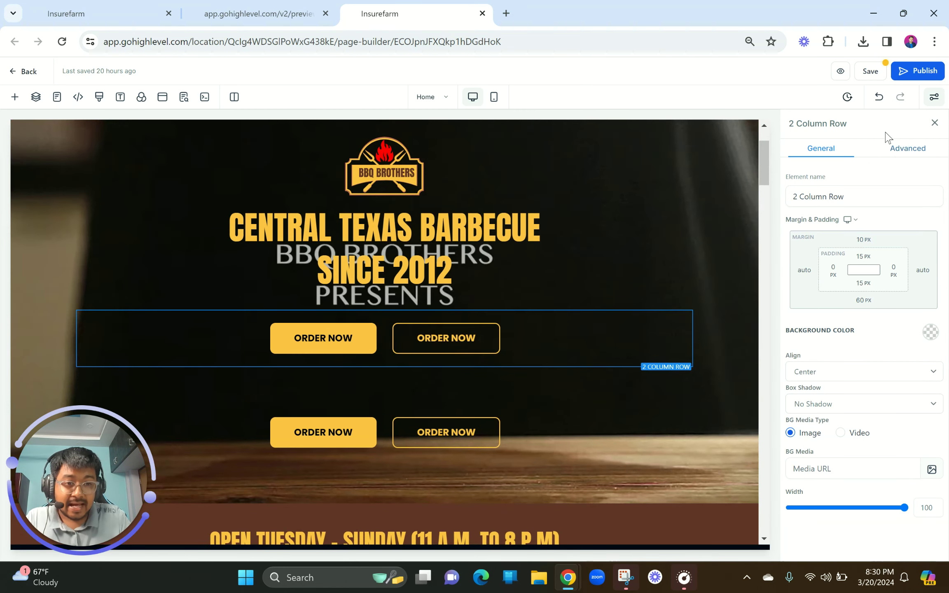
pyautogui.click(900, 153)
pyautogui.click(864, 284)
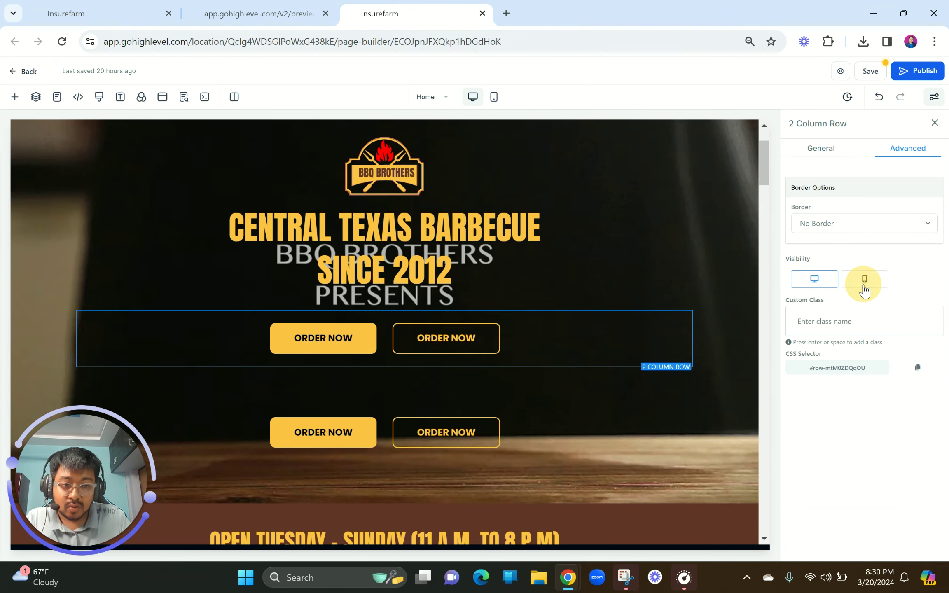
# Hide the duplicate row on desktop and confirm in mobile view that it shows only there
pyautogui.click(603, 403)
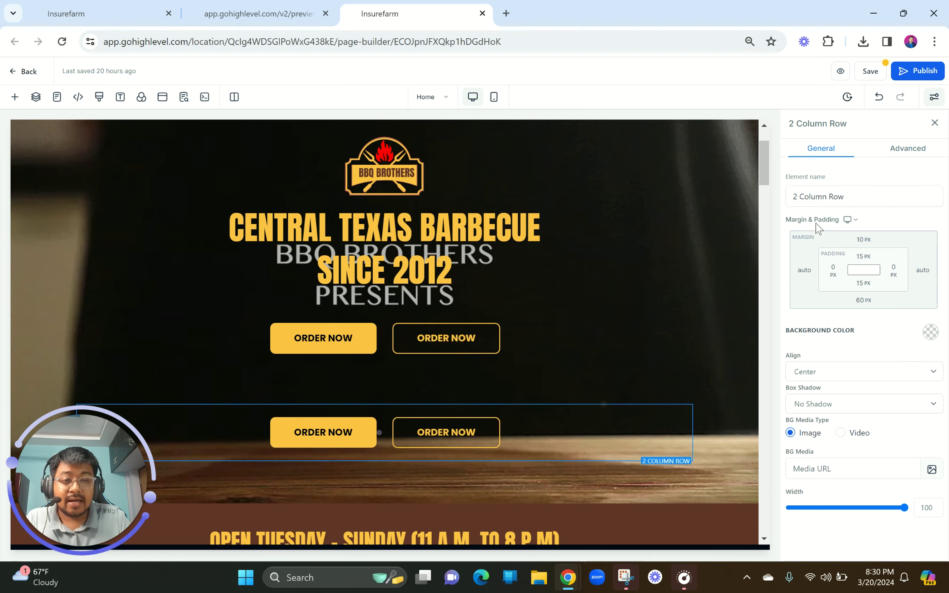
pyautogui.click(906, 159)
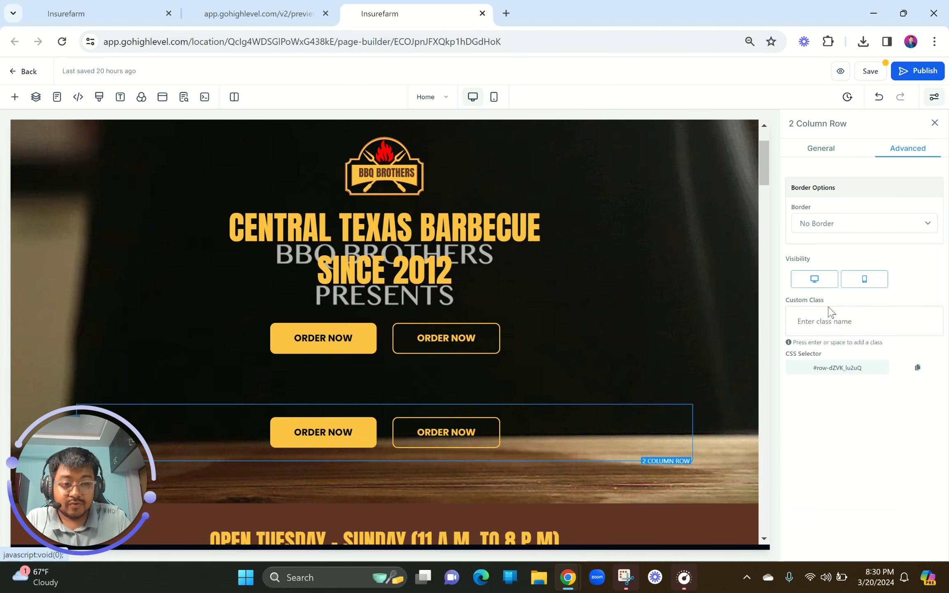
pyautogui.click(810, 284)
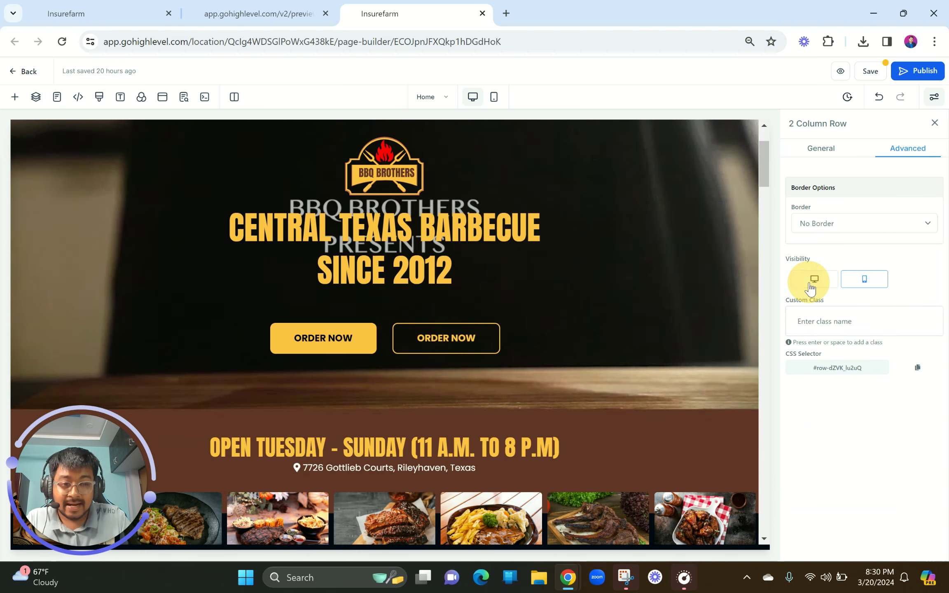
pyautogui.click(494, 97)
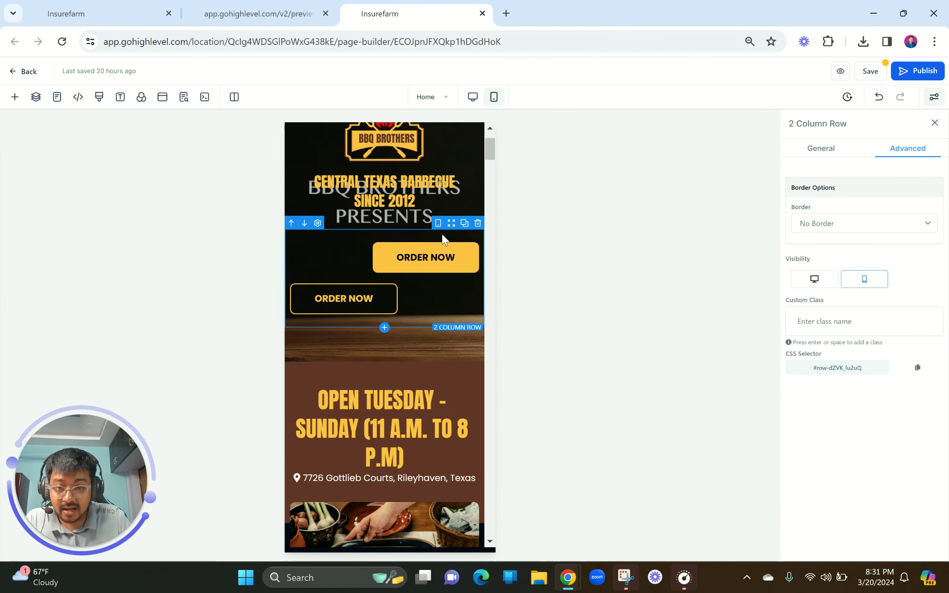
pyautogui.scroll(5, 441, 233)
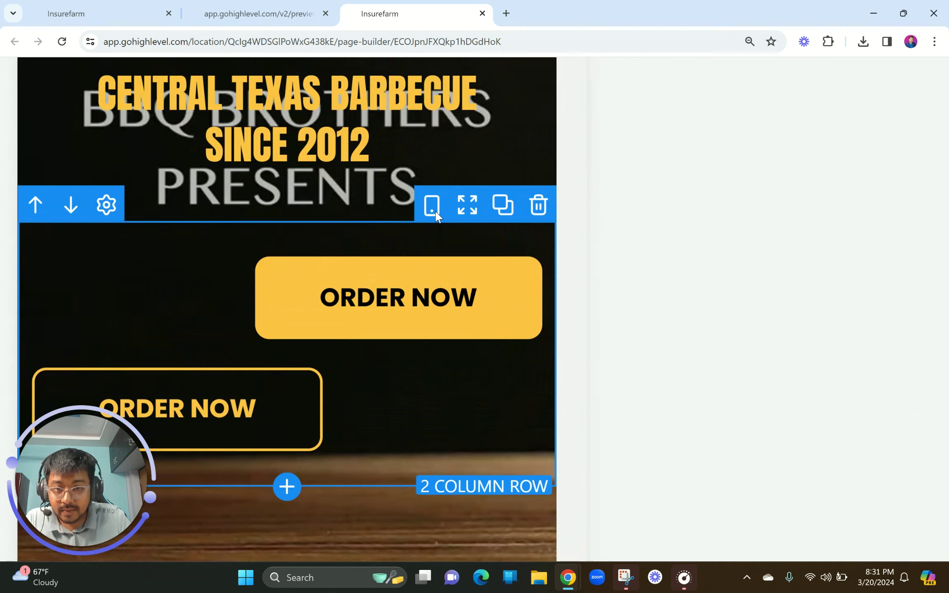
pyautogui.click(432, 206)
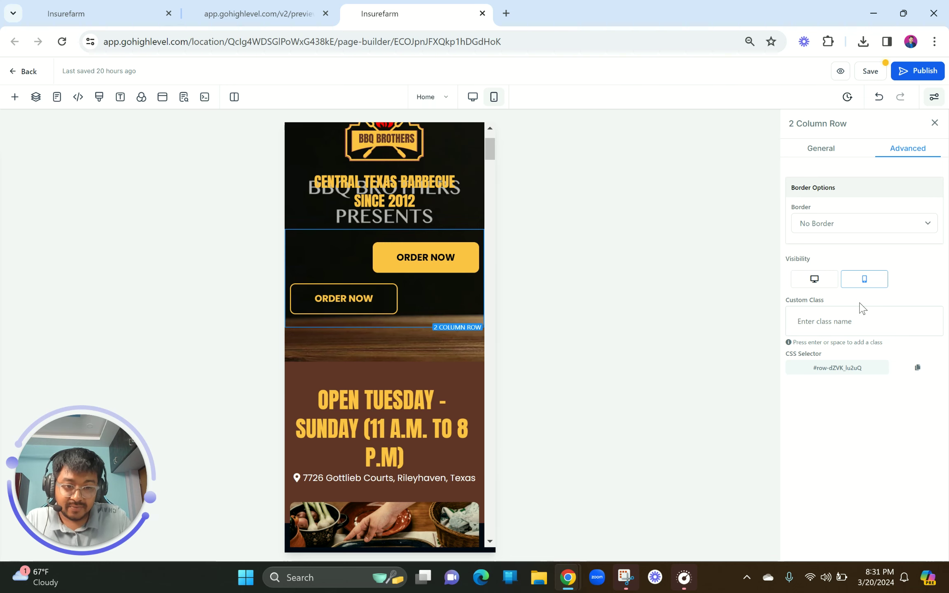
pyautogui.hotkey('ctrl', '+')
pyautogui.hotkey('ctrl', '+')
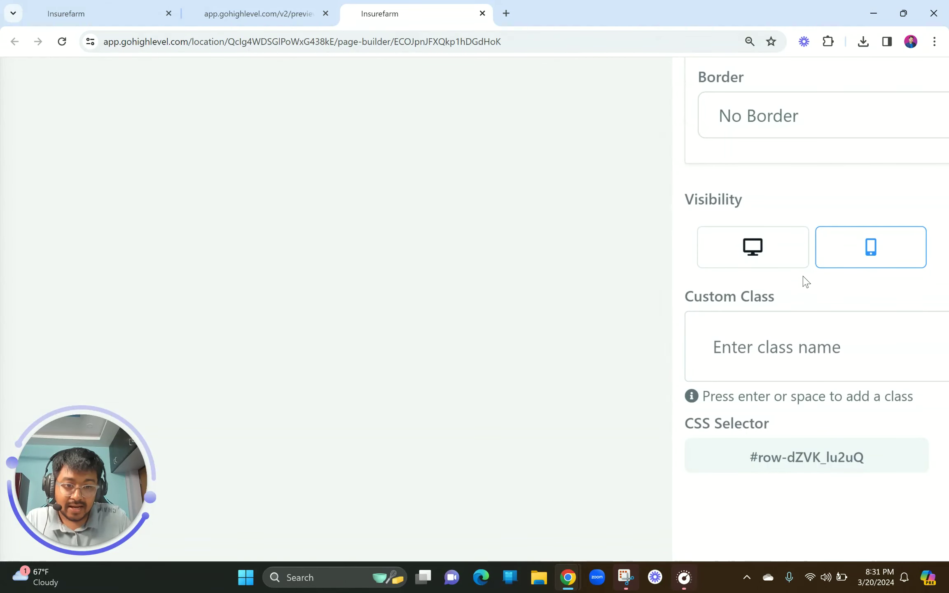
pyautogui.hotkey('ctrl', '-')
pyautogui.hotkey('ctrl', '-')
# Set Button Align to center on both mobile ORDER NOW buttons
pyautogui.click(371, 255)
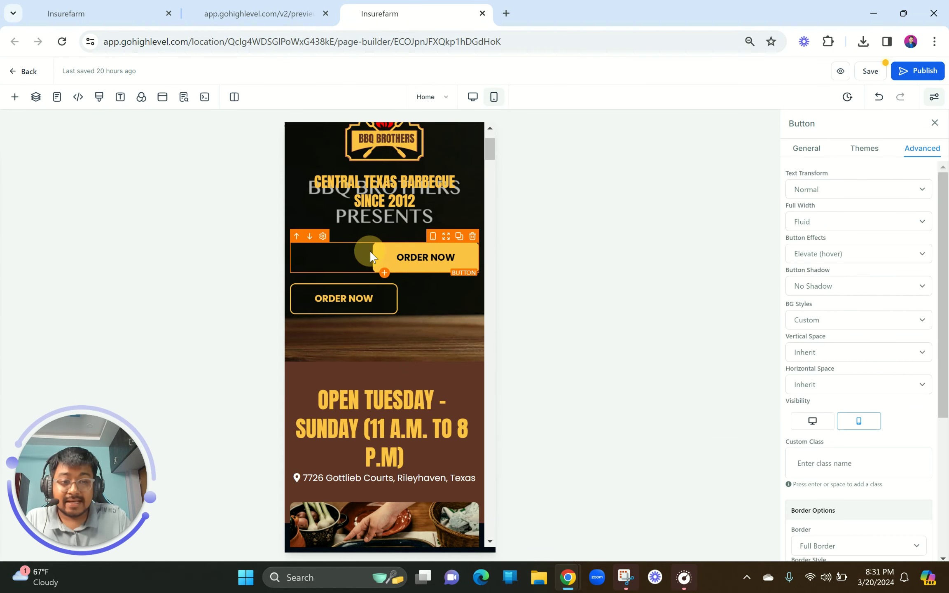
pyautogui.scroll(-5, 865, 341)
pyautogui.scroll(5, 859, 319)
pyautogui.scroll(-5, 860, 318)
pyautogui.click(809, 150)
pyautogui.click(841, 266)
pyautogui.click(387, 294)
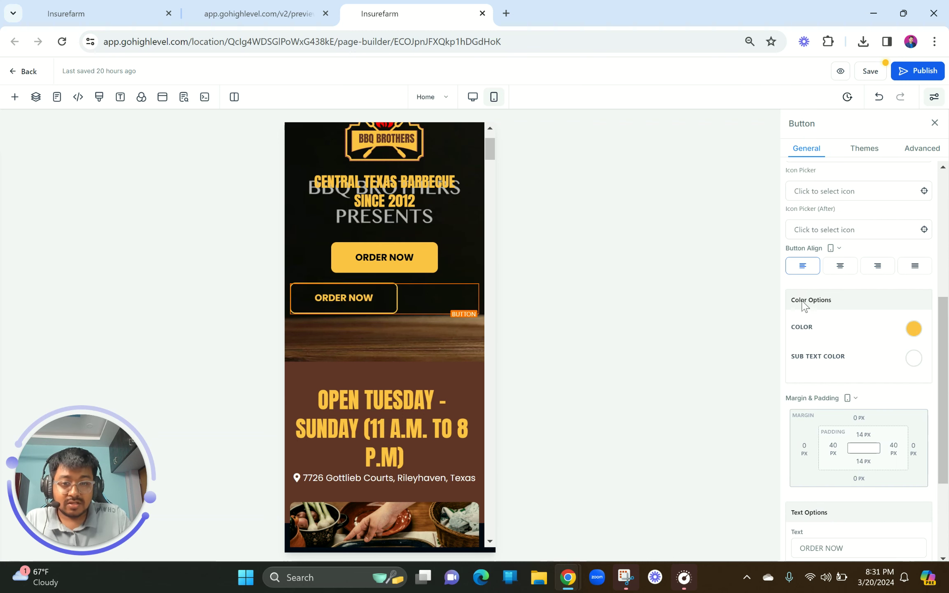
pyautogui.click(841, 266)
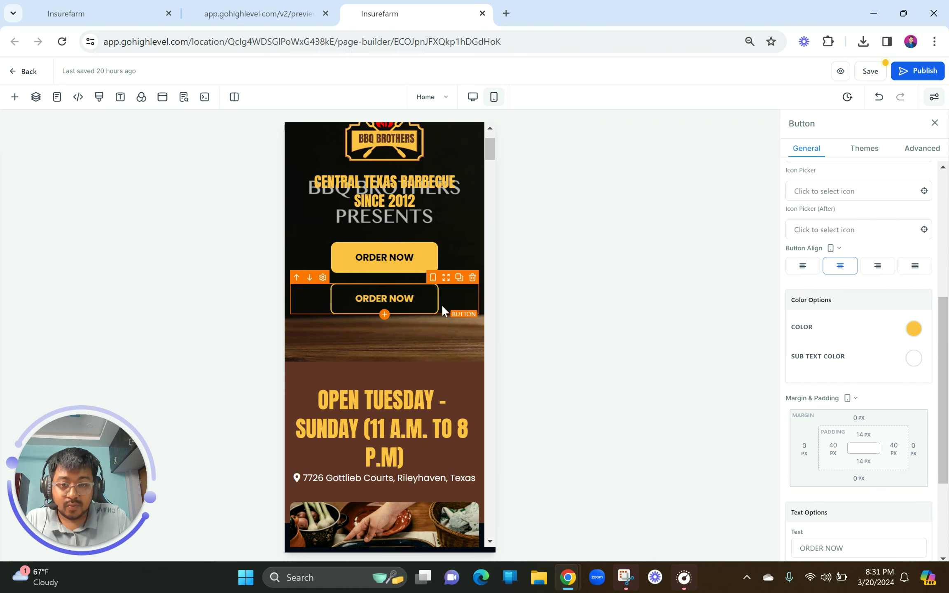
pyautogui.scroll(3, 442, 304)
# Change the yellow ORDER NOW button's font size to 16 px
pyautogui.click(395, 358)
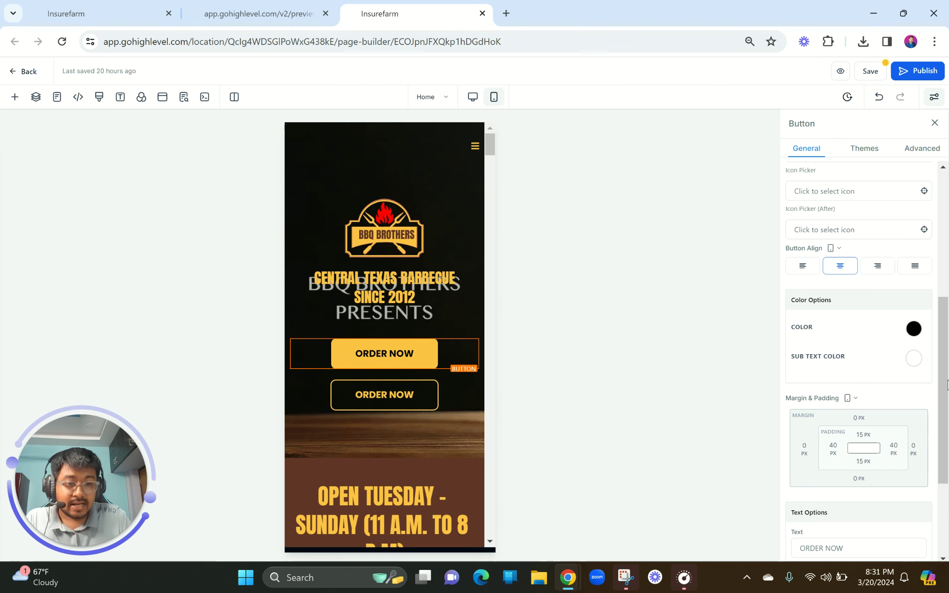
pyautogui.scroll(-3, 893, 424)
pyautogui.scroll(5, 895, 426)
pyautogui.click(890, 317)
pyautogui.press('BackSpace')
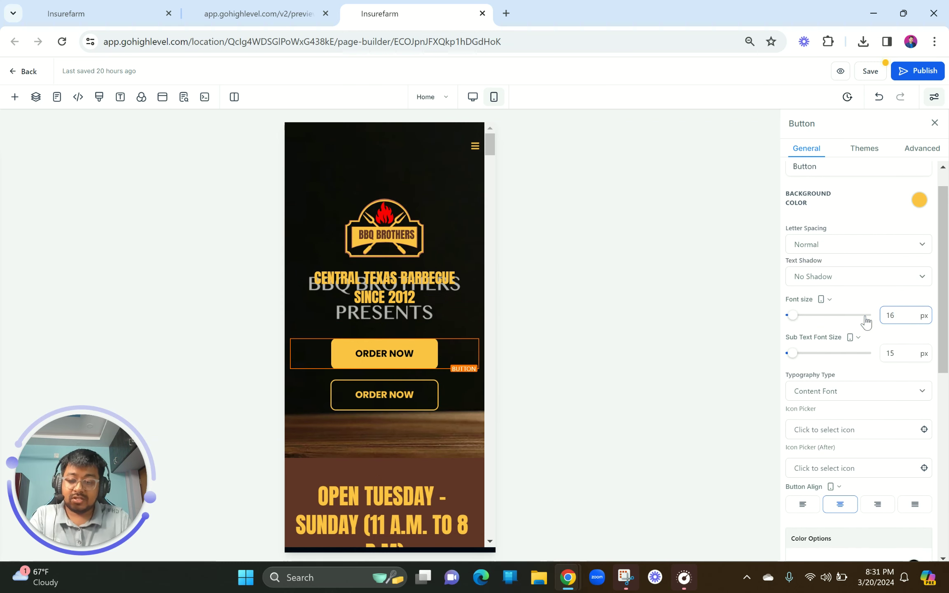
pyautogui.write('6')
pyautogui.hotkey('ctrl', 'a')
# Change the outlined ORDER NOW button's font size from 18 to 16 px
pyautogui.click(428, 394)
pyautogui.doubleClick(892, 315)
pyautogui.click(835, 318)
pyautogui.write('16')
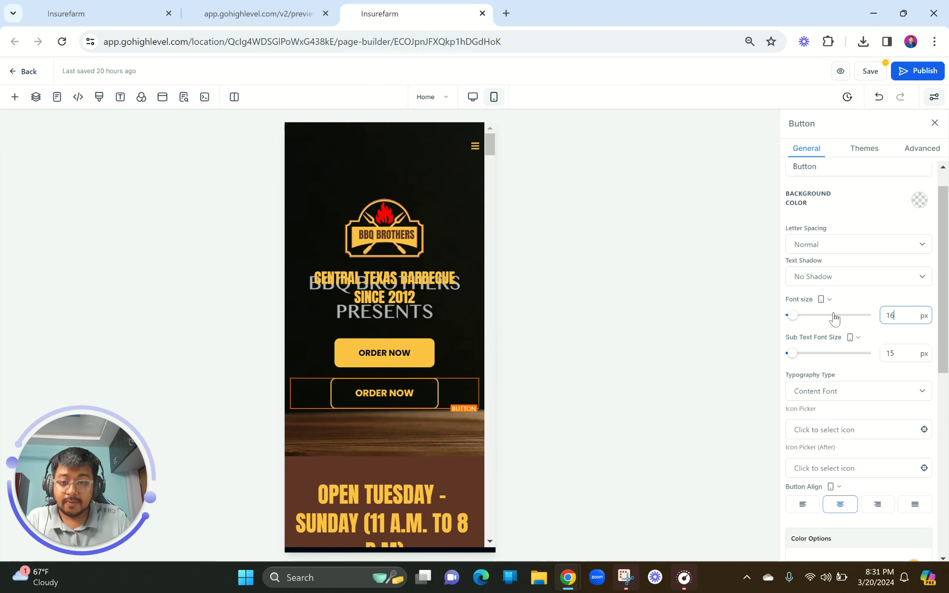
pyautogui.click(415, 348)
pyautogui.click(406, 426)
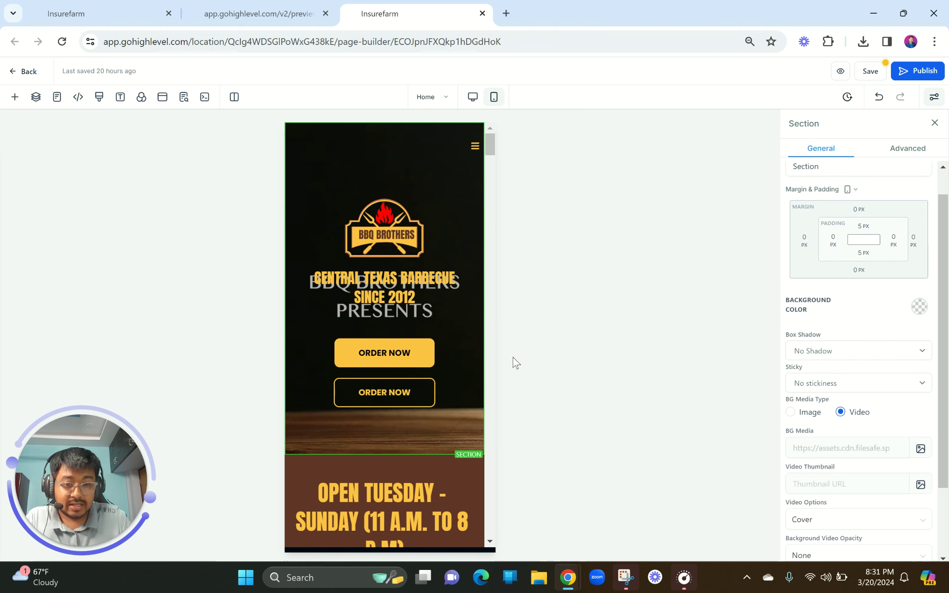
# Reduce the ORDER NOW row's bottom margin from 60 to 10 px and check the mobile preview
pyautogui.click(409, 417)
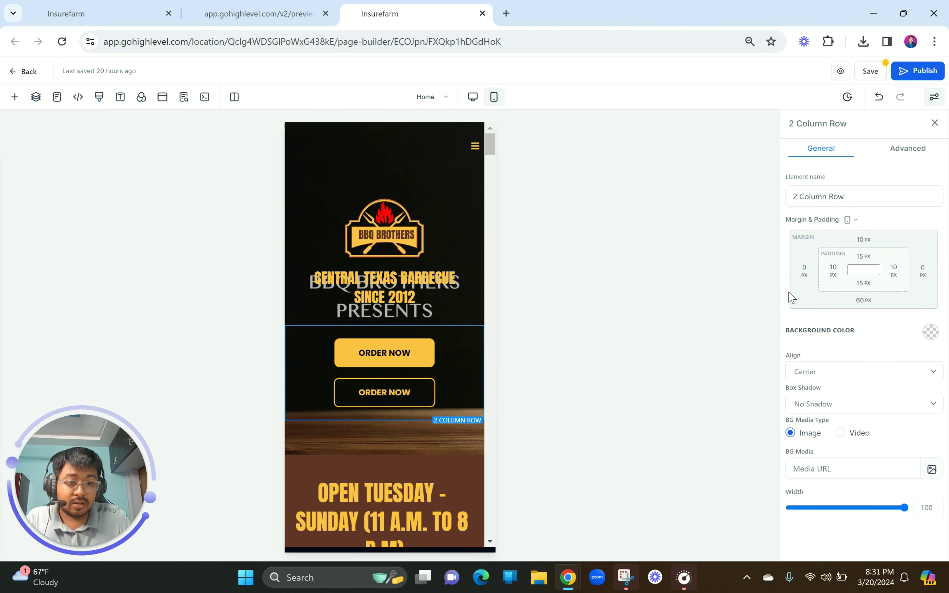
pyautogui.click(864, 301)
pyautogui.doubleClick(897, 324)
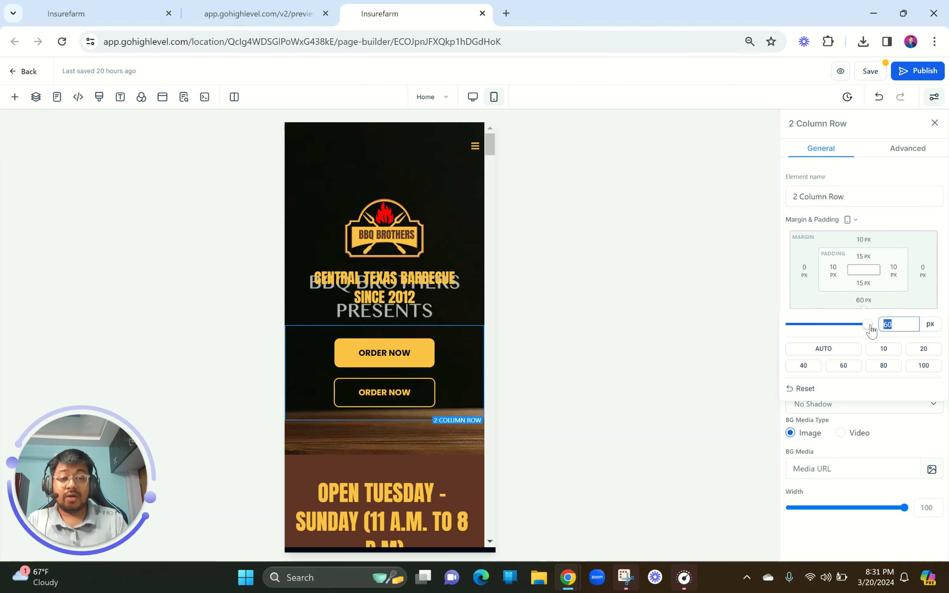
pyautogui.click(884, 349)
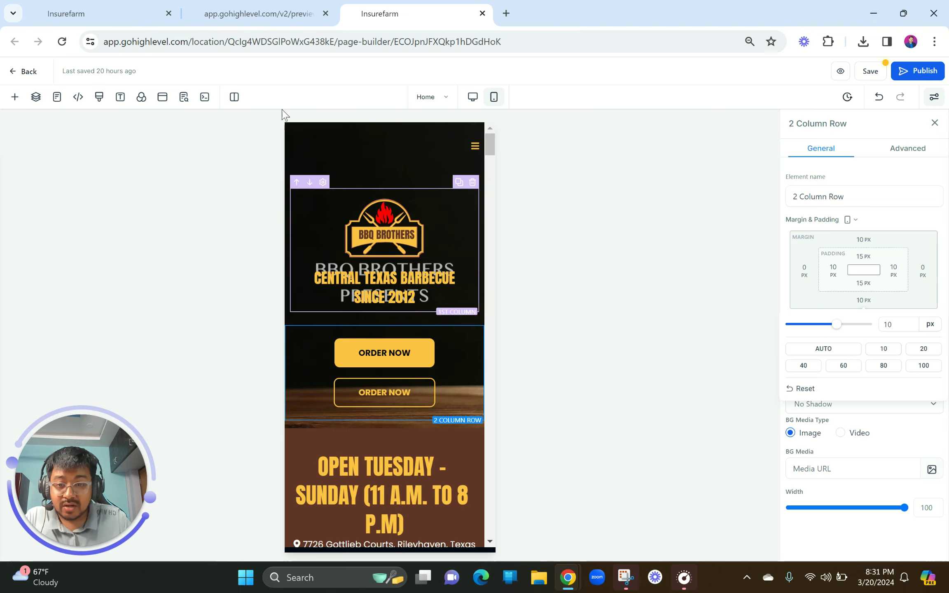
pyautogui.click(269, 5)
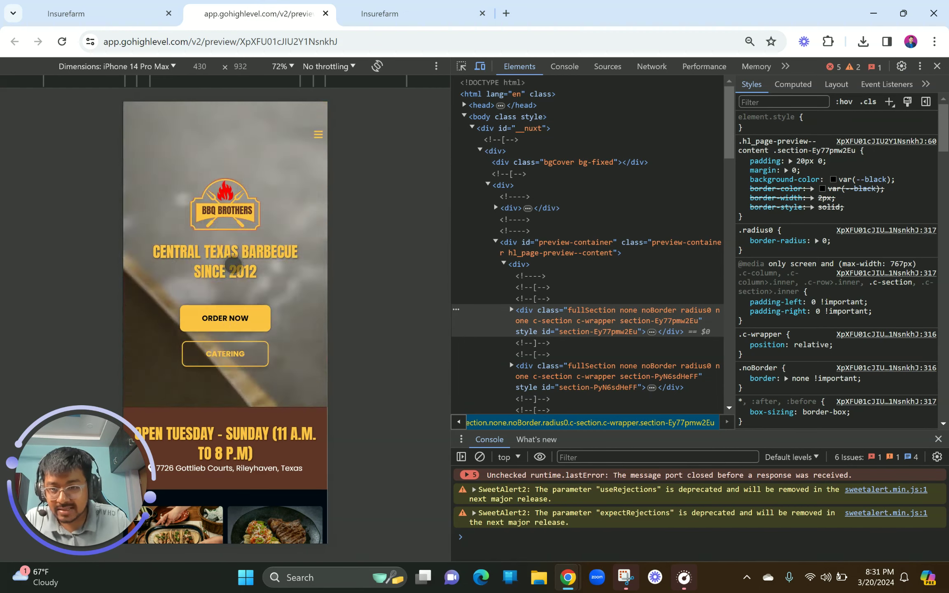
pyautogui.click(412, 9)
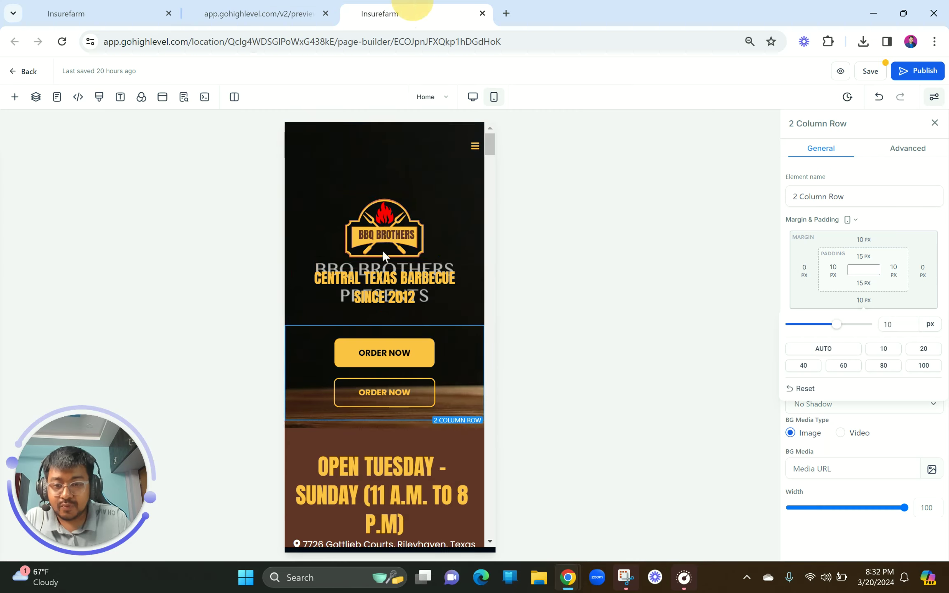
# Raise the ORDER NOW row's bottom margin to 30 px and open a new preview
pyautogui.click(387, 327)
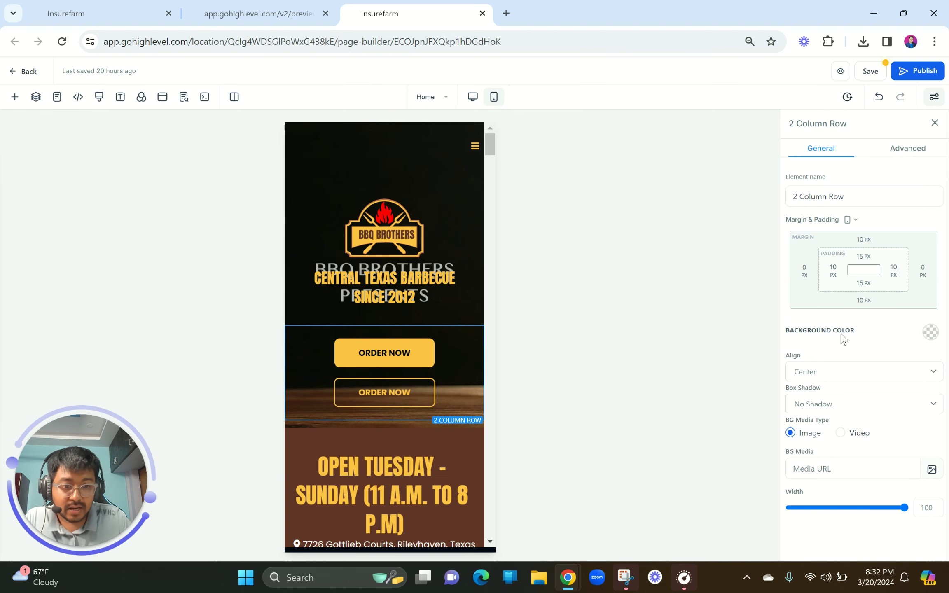
pyautogui.click(862, 301)
pyautogui.click(925, 353)
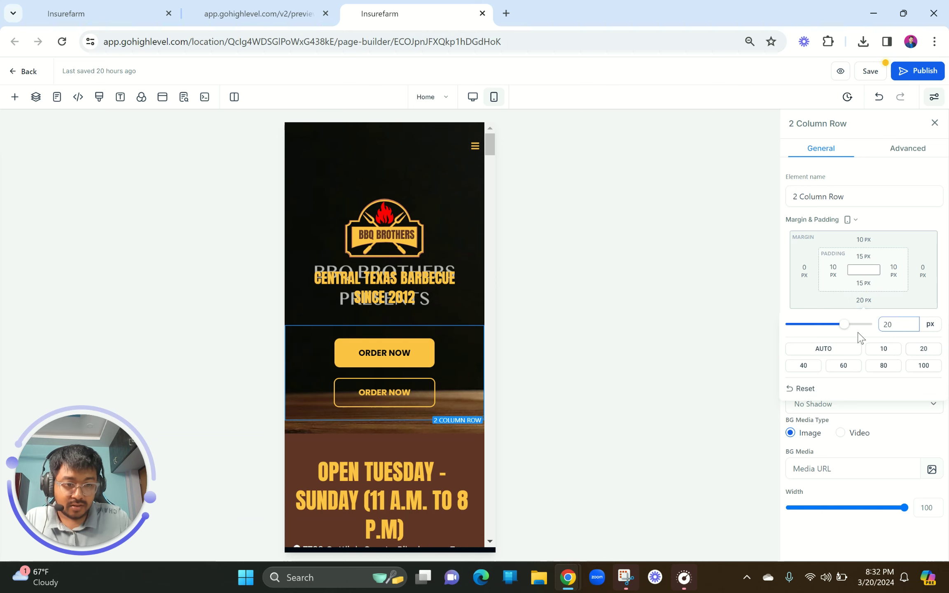
pyautogui.moveTo(846, 325); pyautogui.dragTo(852, 328)
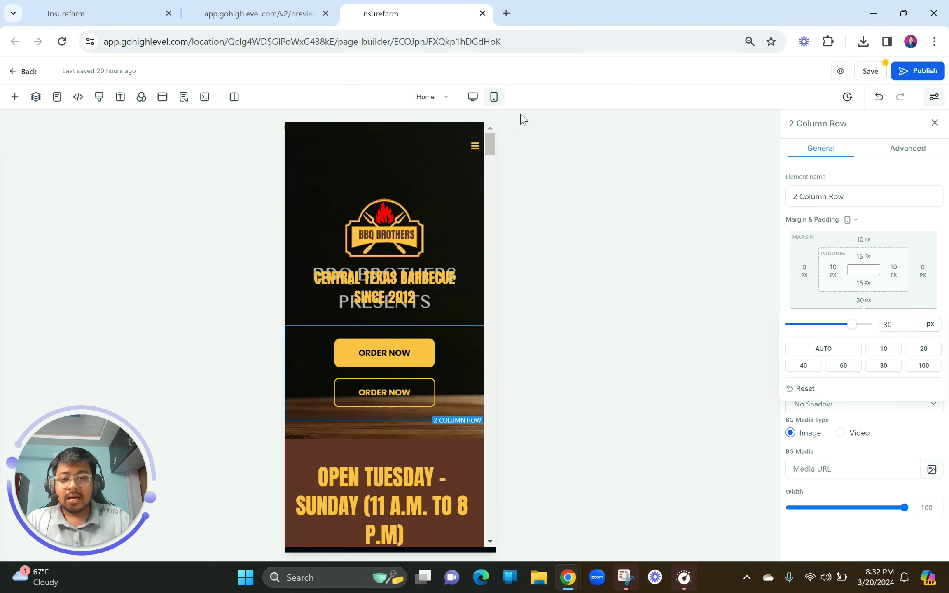
pyautogui.click(839, 73)
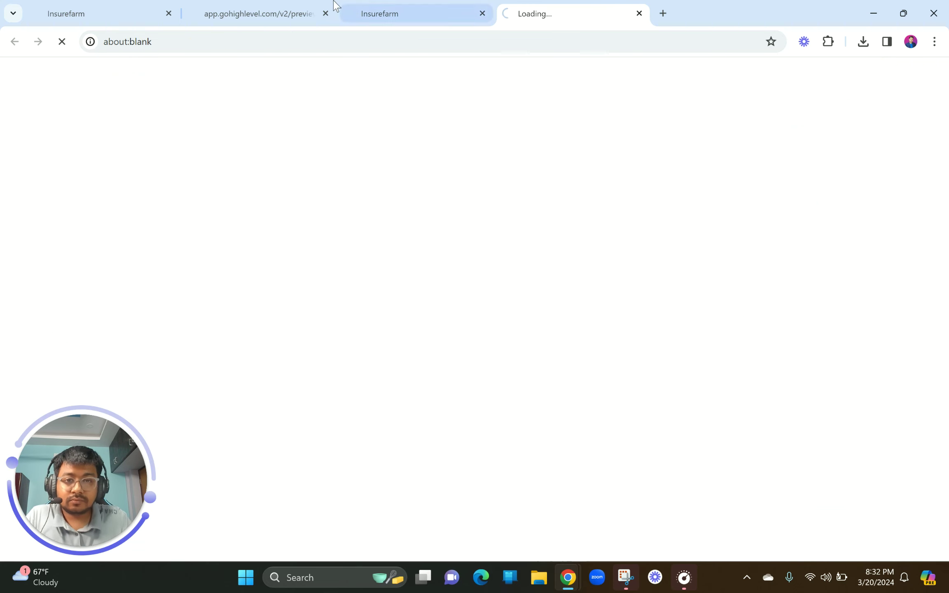
# Open the updated preview in Chrome DevTools with the mobile device toolbar
pyautogui.moveTo(314, 6); pyautogui.dragTo(405, 4)
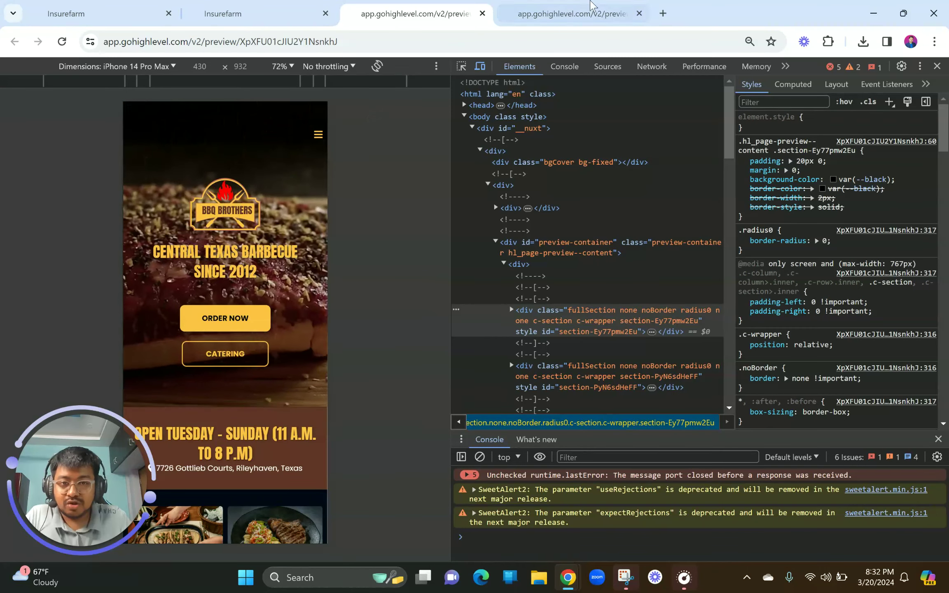
pyautogui.click(585, 13)
pyautogui.rightClick(471, 191)
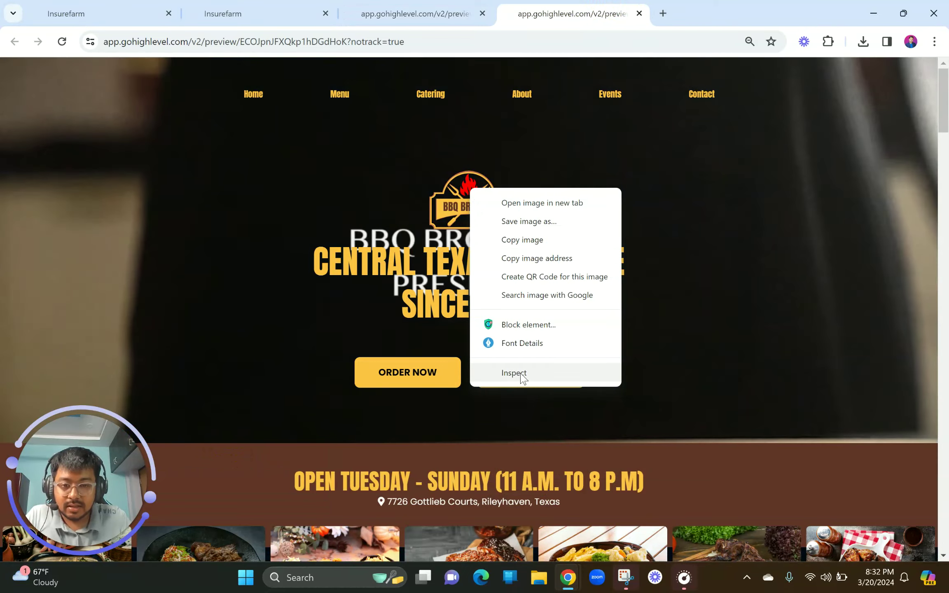
pyautogui.click(521, 376)
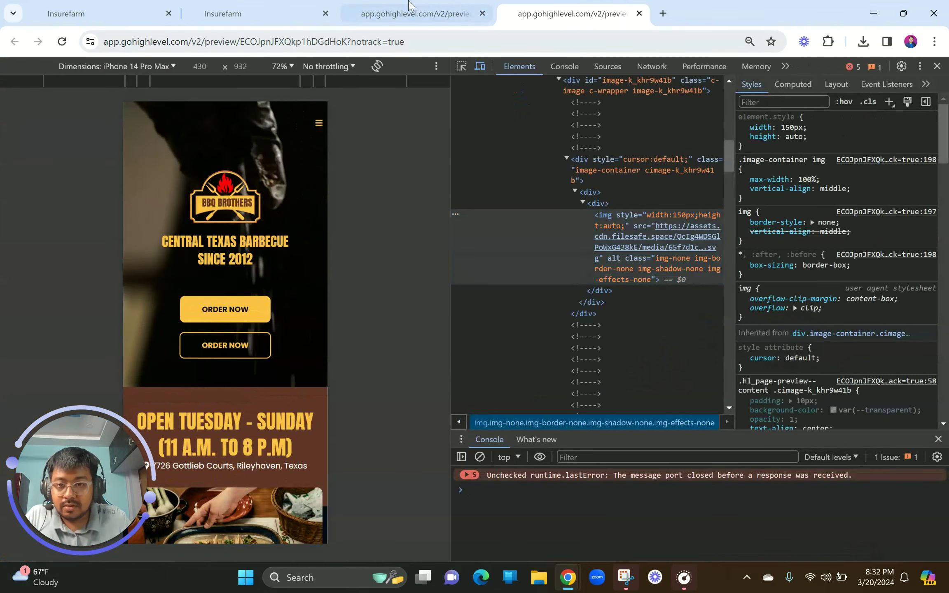
# Compare the updated preview against the original preview tab
pyautogui.click(408, 13)
pyautogui.click(538, 7)
pyautogui.click(451, 8)
pyautogui.click(528, 8)
pyautogui.click(456, 9)
pyautogui.click(532, 9)
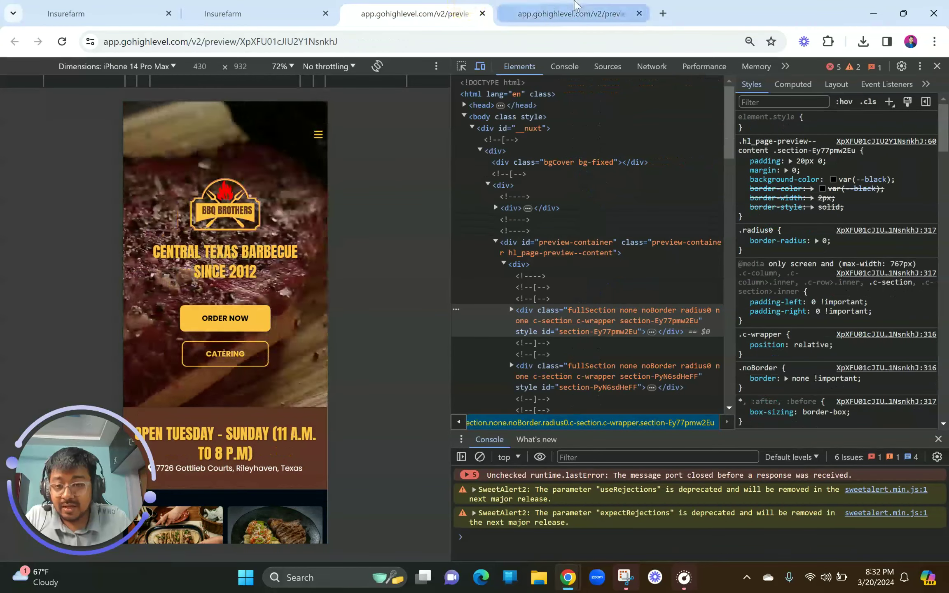
pyautogui.click(433, 7)
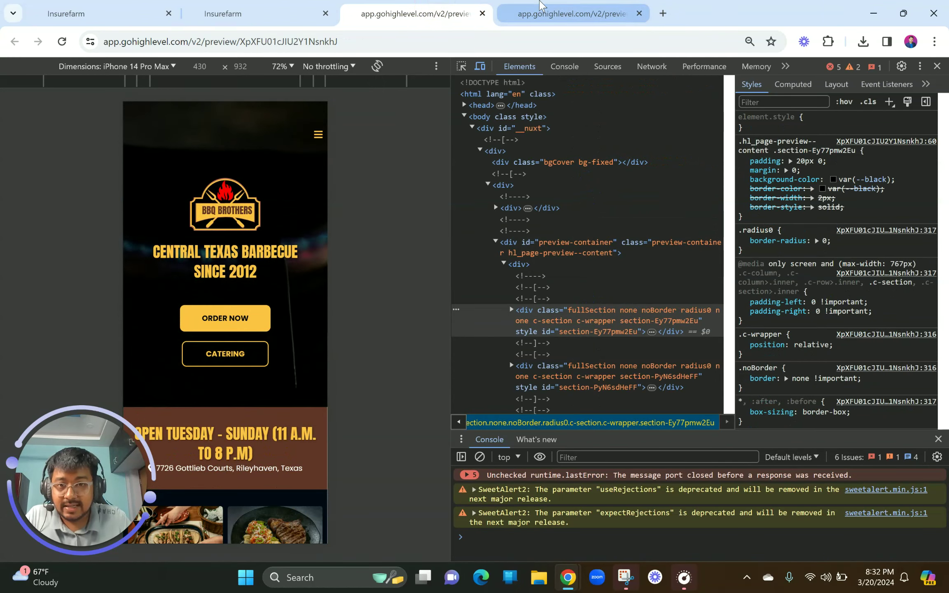
pyautogui.click(571, 5)
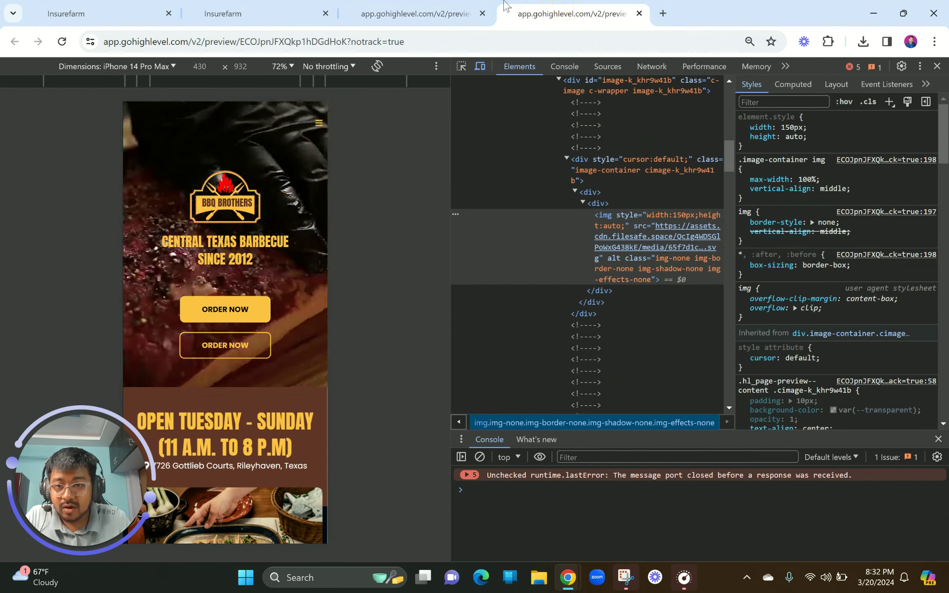
pyautogui.click(437, 7)
pyautogui.click(540, 6)
pyautogui.click(443, 5)
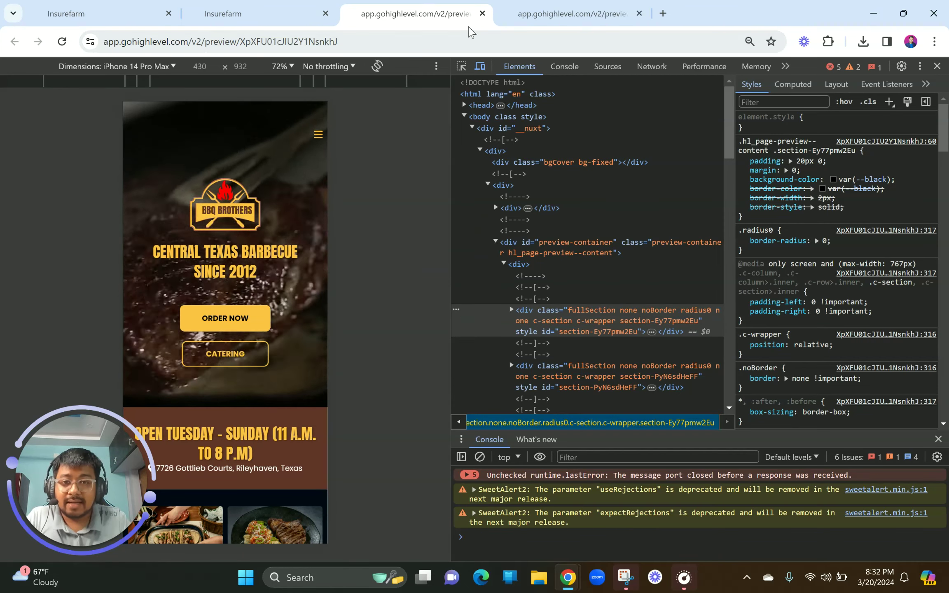
# Back in the builder, set the hero logo row's top margin to 30 px
pyautogui.moveTo(424, 6); pyautogui.dragTo(368, 5)
pyautogui.click(368, 5)
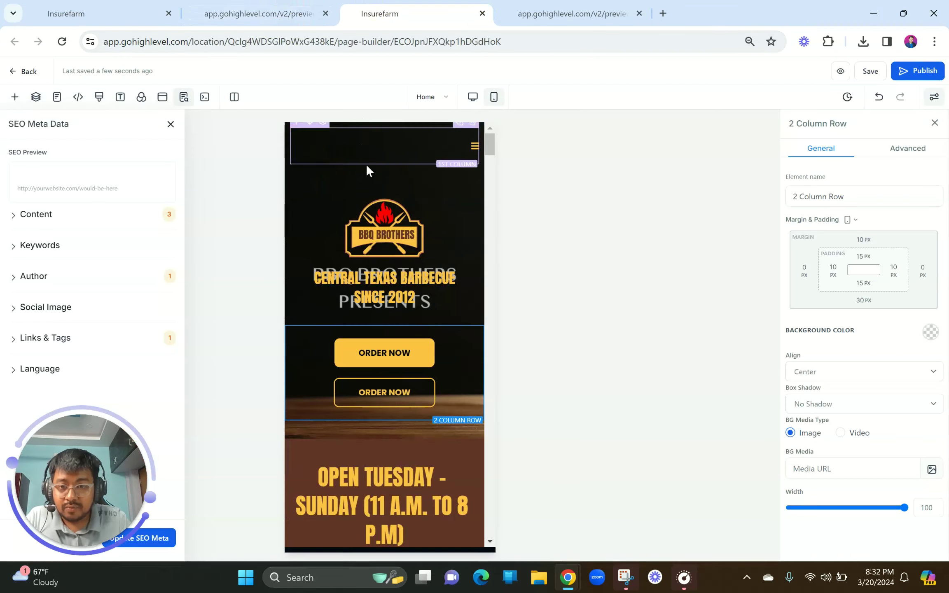
pyautogui.click(380, 186)
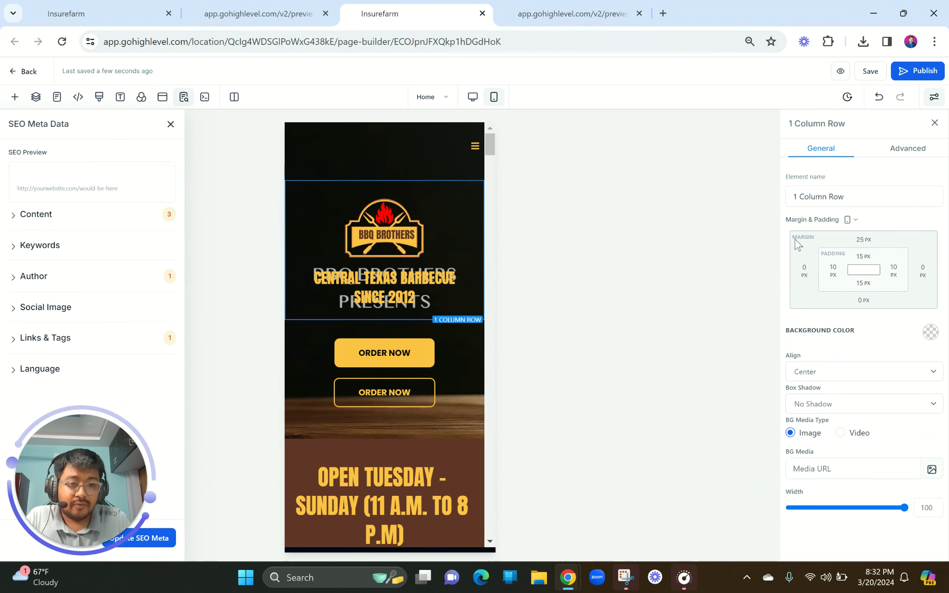
pyautogui.click(864, 240)
pyautogui.click(852, 265)
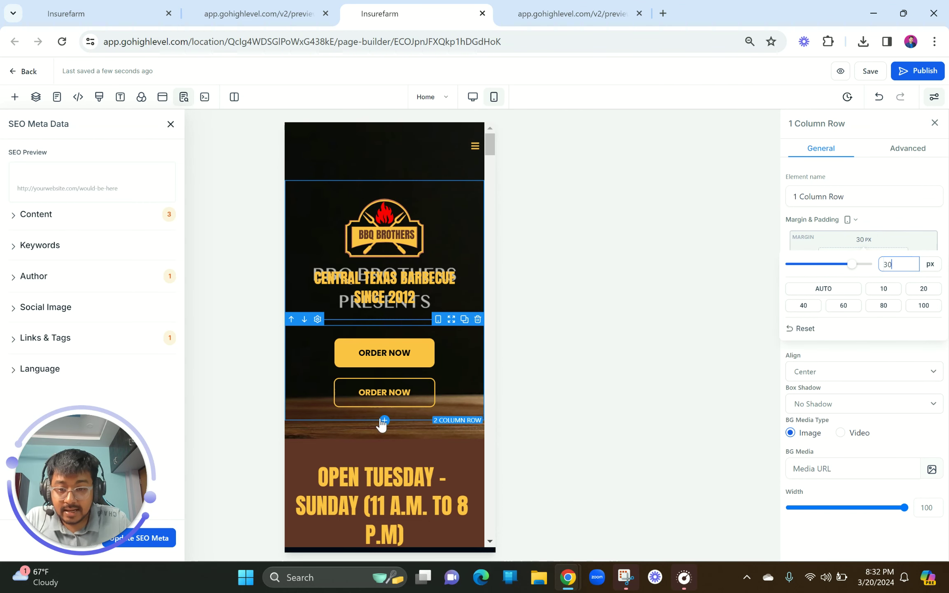
# Set the ORDER NOW row's bottom margin to 35 px and save the page
pyautogui.click(380, 418)
pyautogui.click(861, 304)
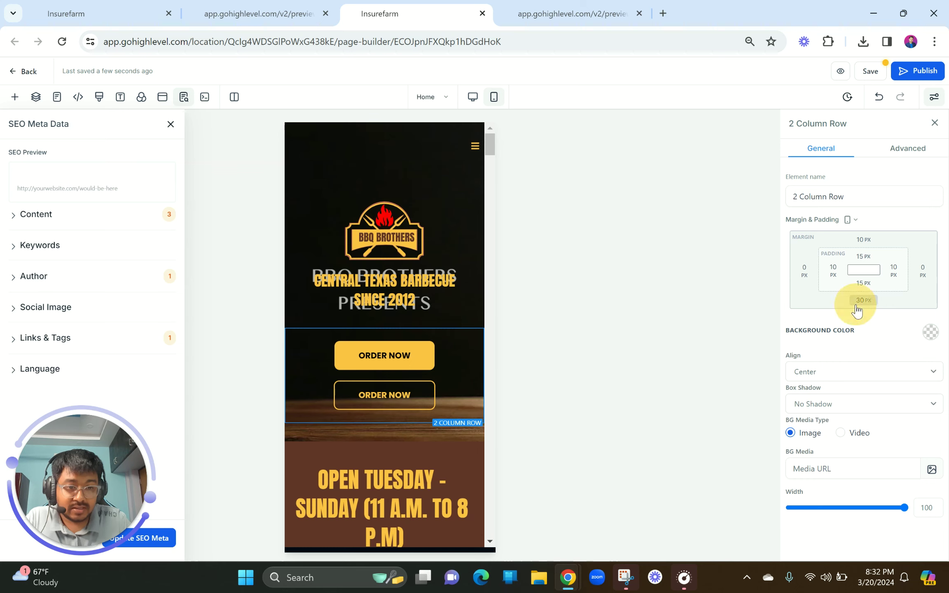
pyautogui.doubleClick(894, 329)
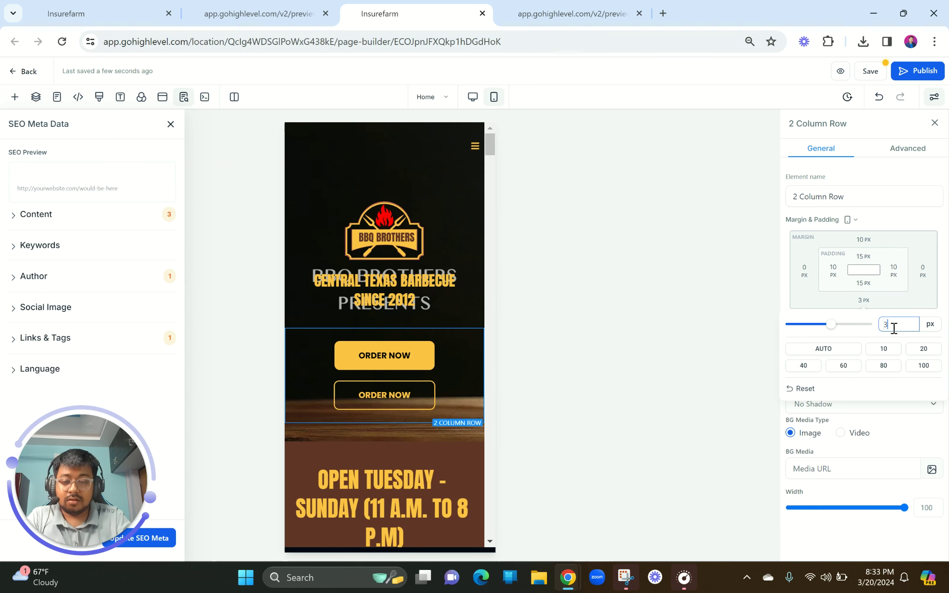
pyautogui.write('35')
pyautogui.click(867, 73)
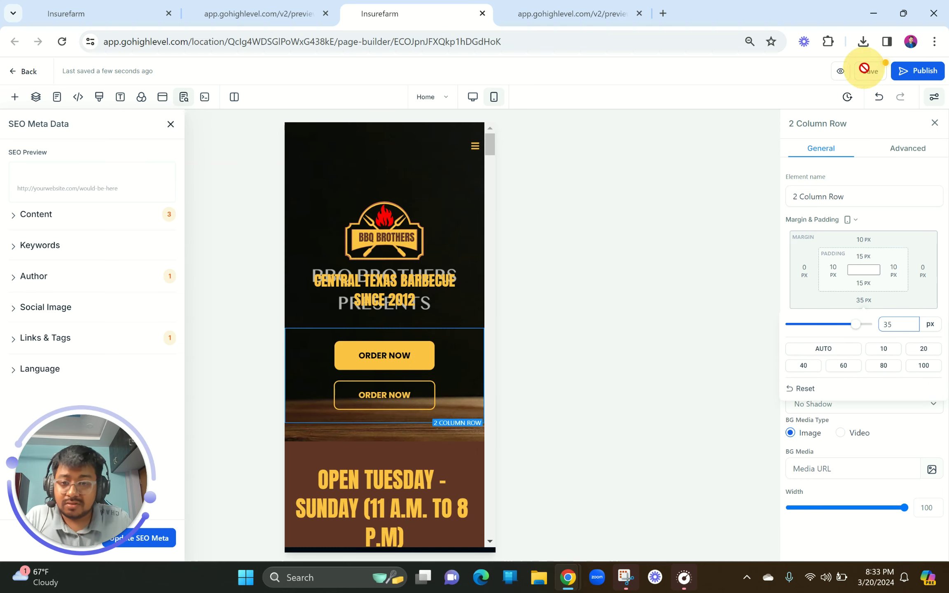
pyautogui.click(378, 236)
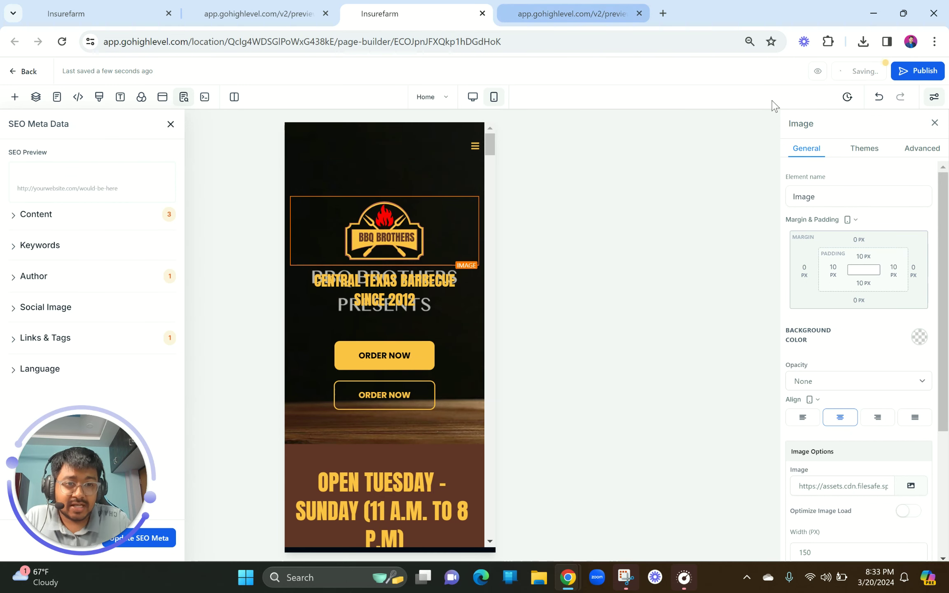
pyautogui.click(580, 6)
pyautogui.click(61, 46)
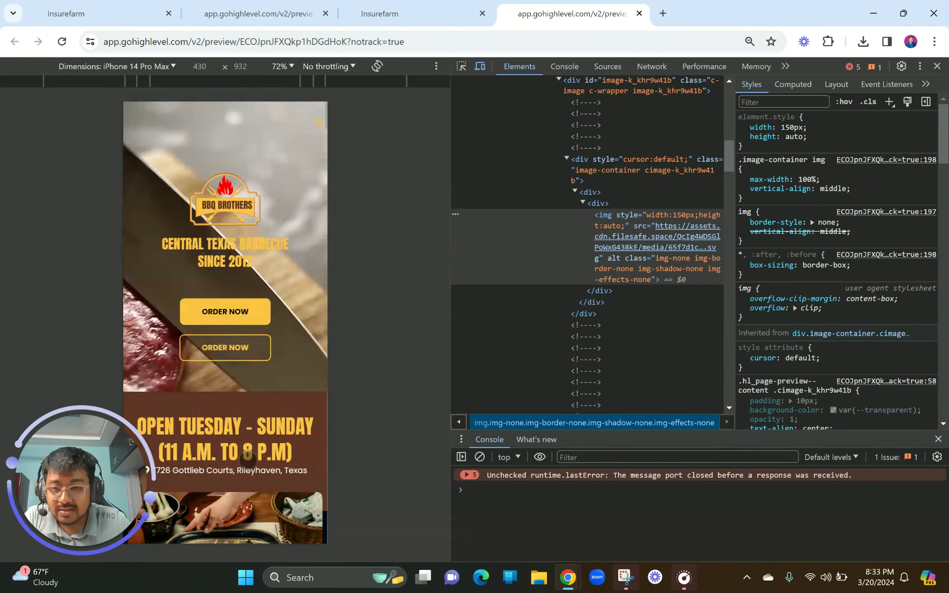
pyautogui.click(453, 14)
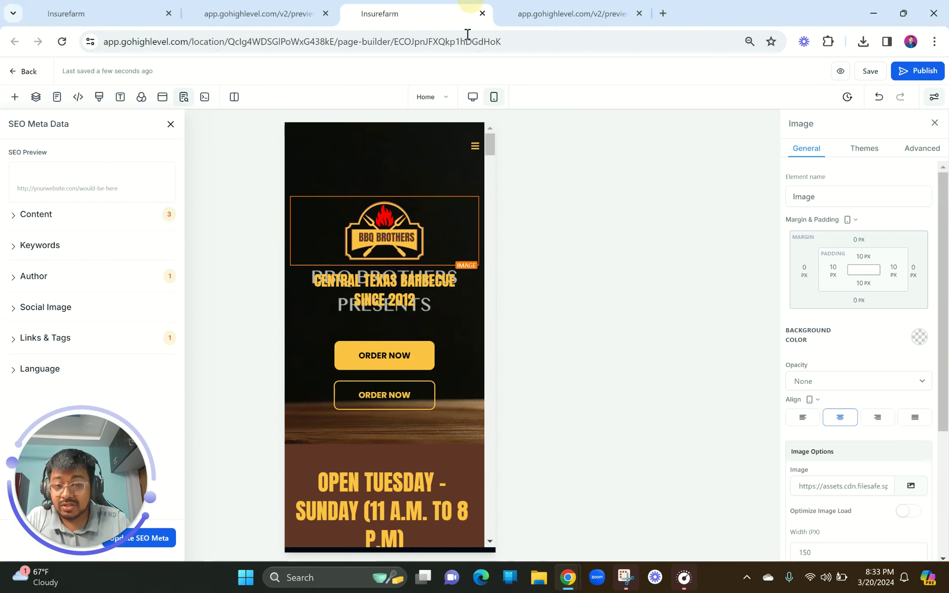
pyautogui.scroll(-4, 423, 314)
pyautogui.scroll(-1, 407, 344)
pyautogui.scroll(1, 408, 345)
pyautogui.scroll(1, 389, 198)
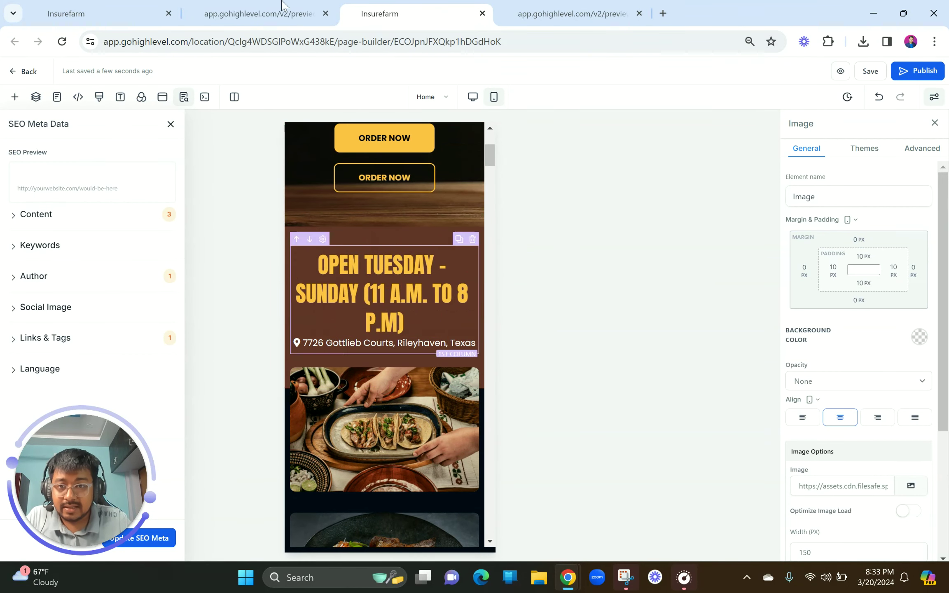
pyautogui.click(264, 14)
pyautogui.scroll(-1, 284, 337)
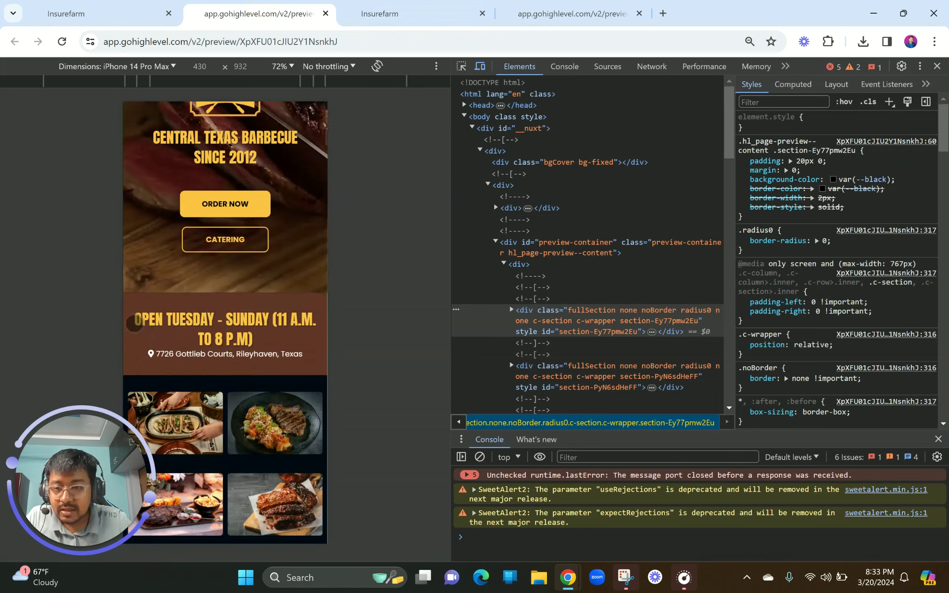
pyautogui.scroll(-3, 284, 337)
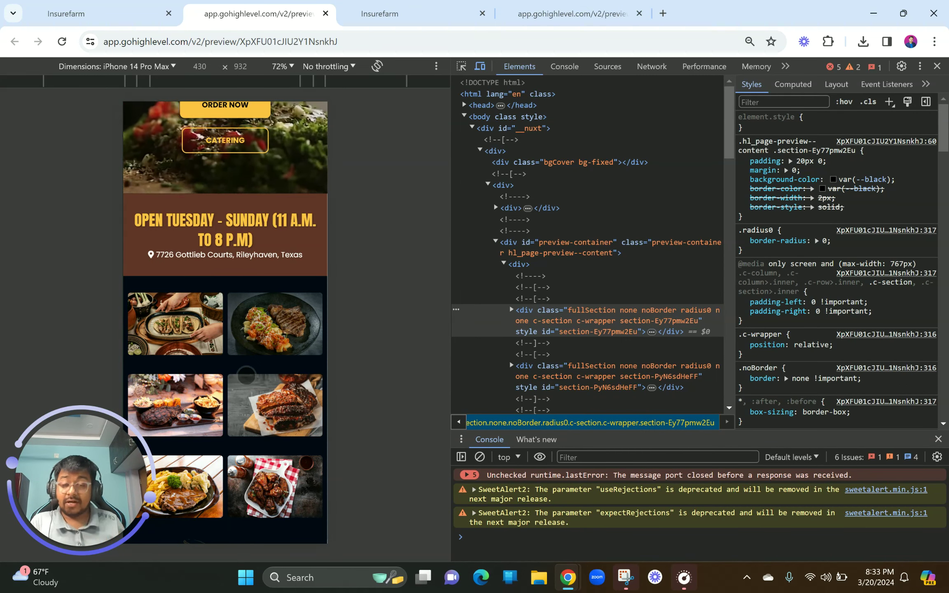
pyautogui.click(380, 17)
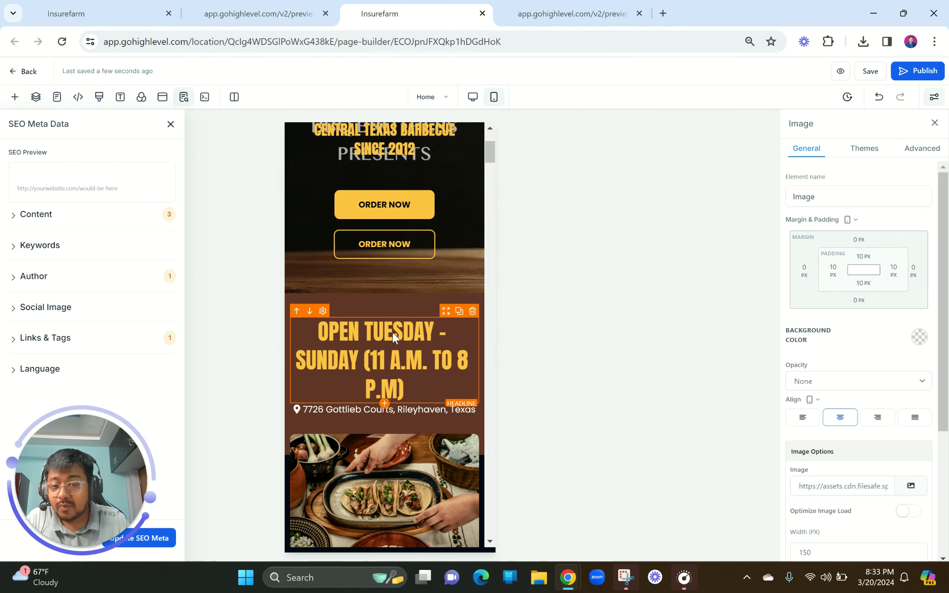
# Check the opening-hours headline's font size, then switch the canvas to desktop layout
pyautogui.click(335, 391)
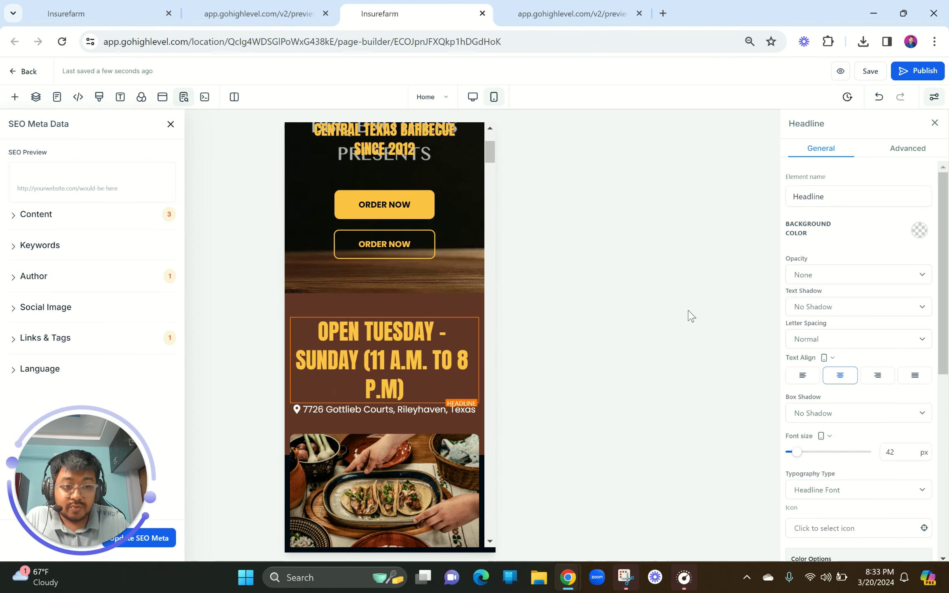
pyautogui.click(897, 456)
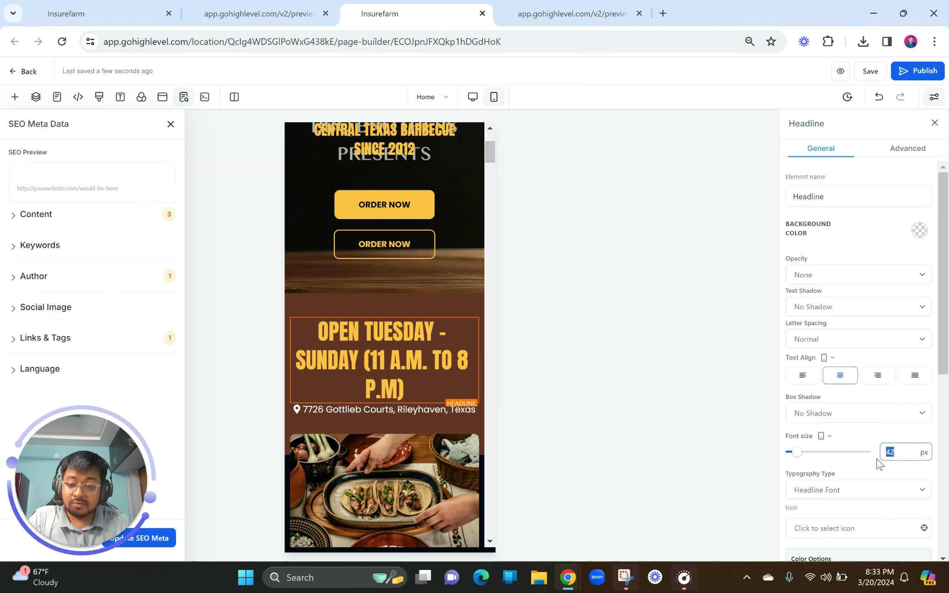
pyautogui.click(473, 97)
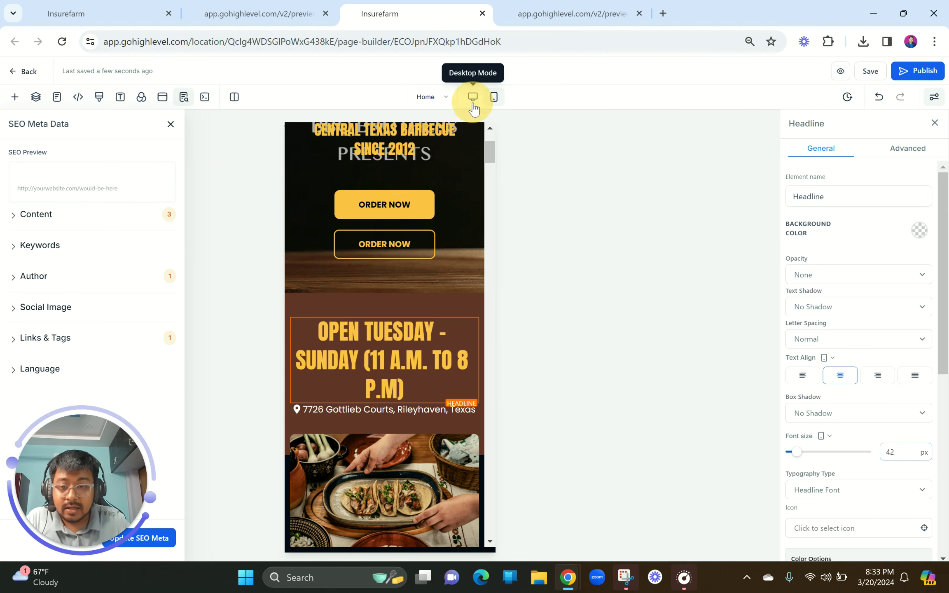
pyautogui.click(170, 124)
pyautogui.scroll(-4, 403, 335)
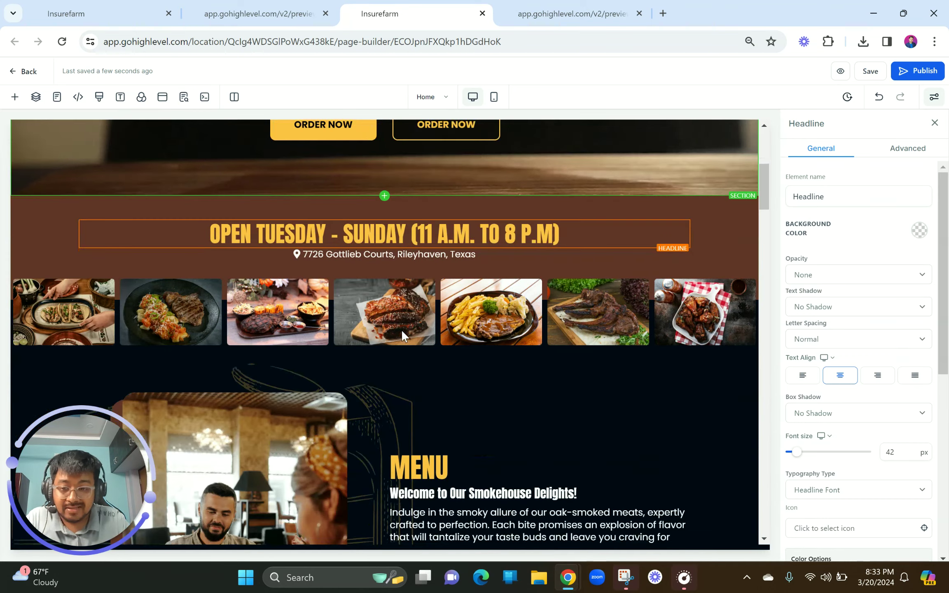
# Clear the food-image 6 Column Row's -70 px top margin
pyautogui.click(736, 248)
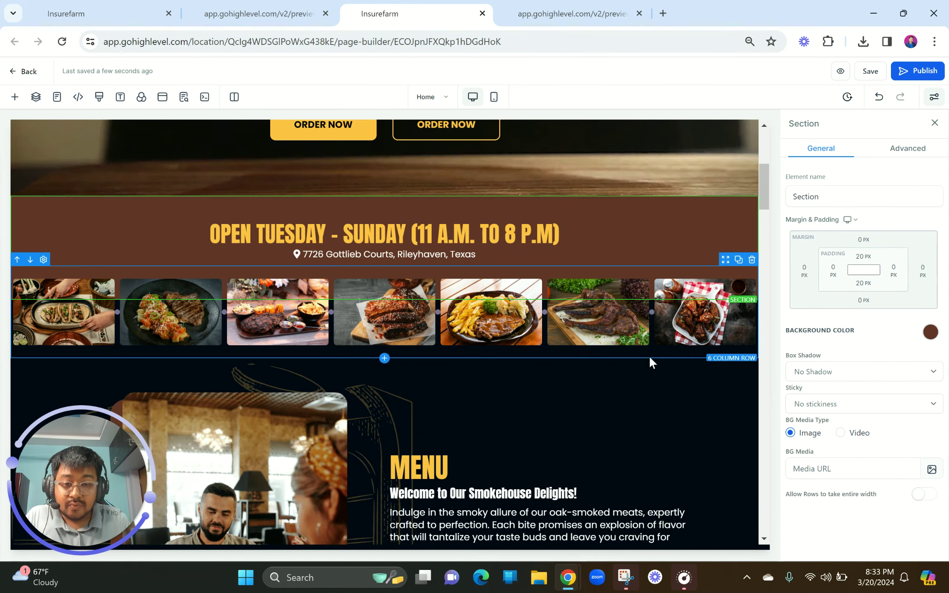
pyautogui.click(649, 359)
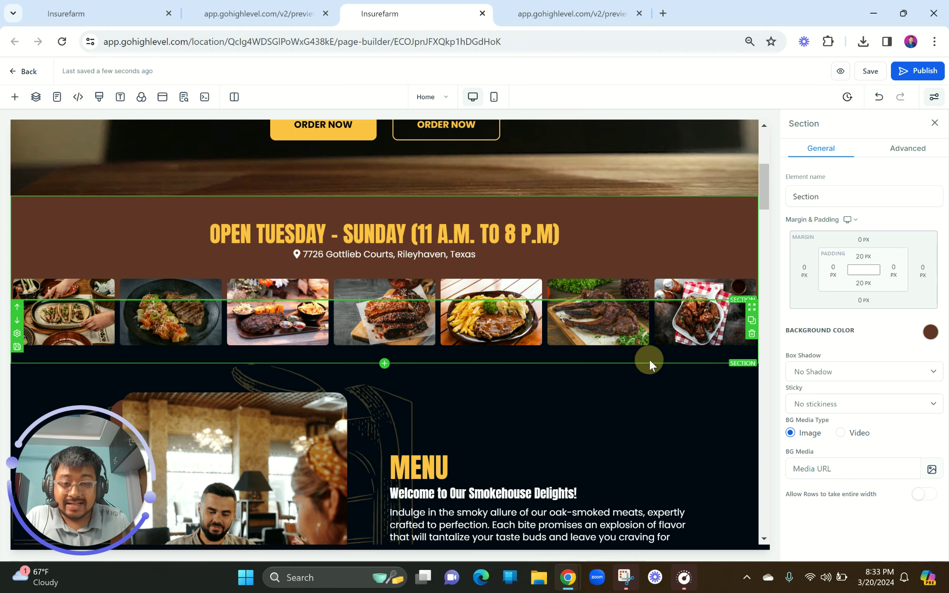
pyautogui.click(720, 213)
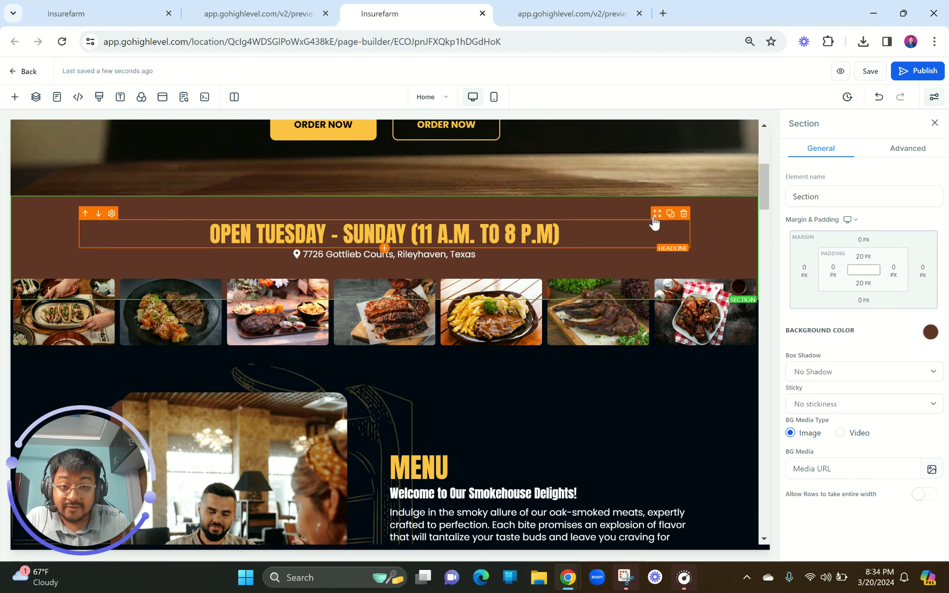
pyautogui.click(703, 358)
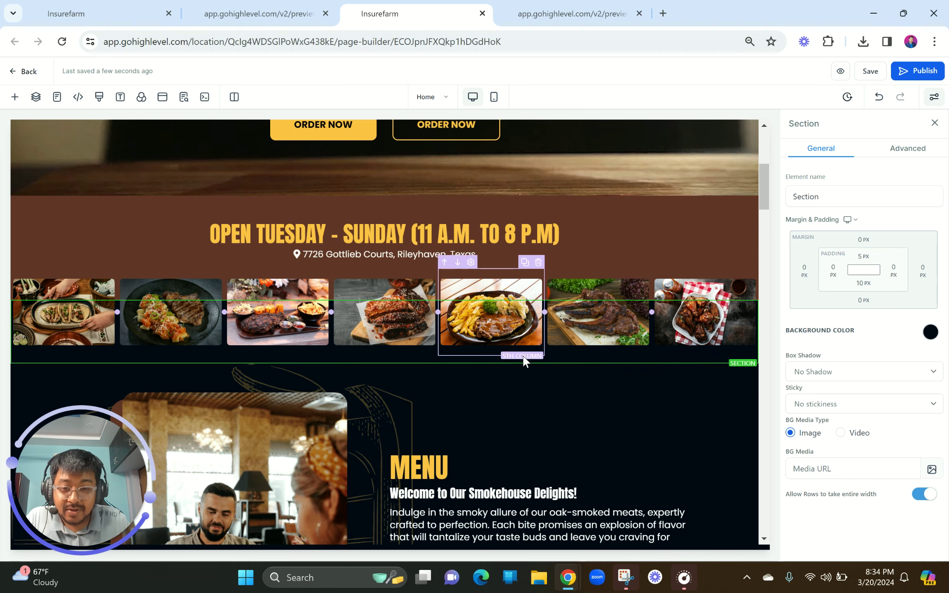
pyautogui.click(522, 357)
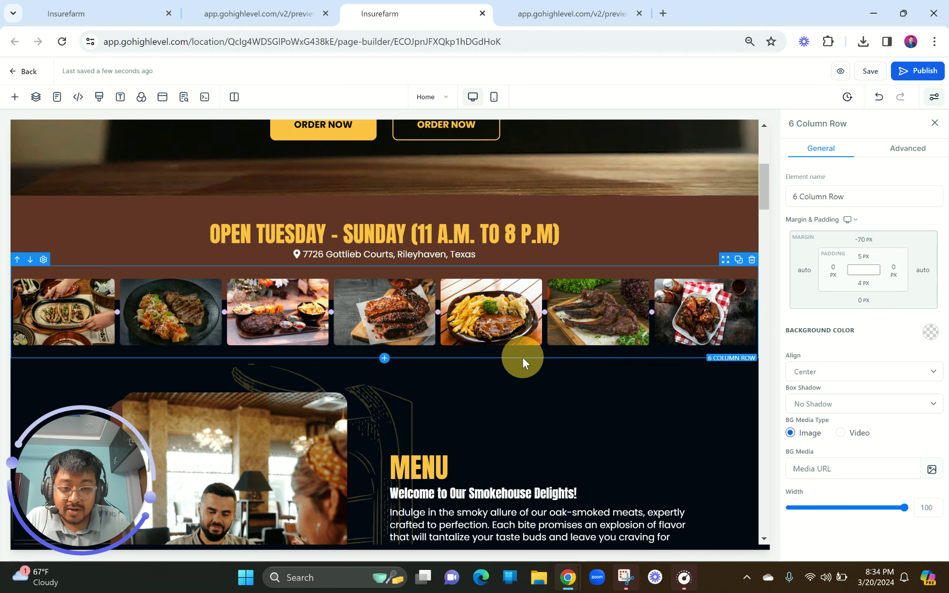
pyautogui.click(865, 241)
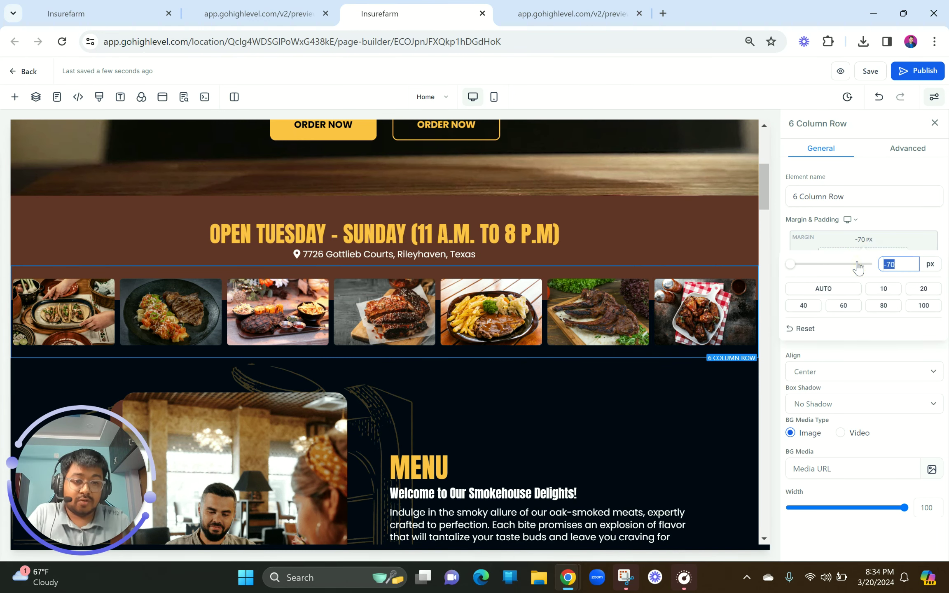
pyautogui.click(589, 453)
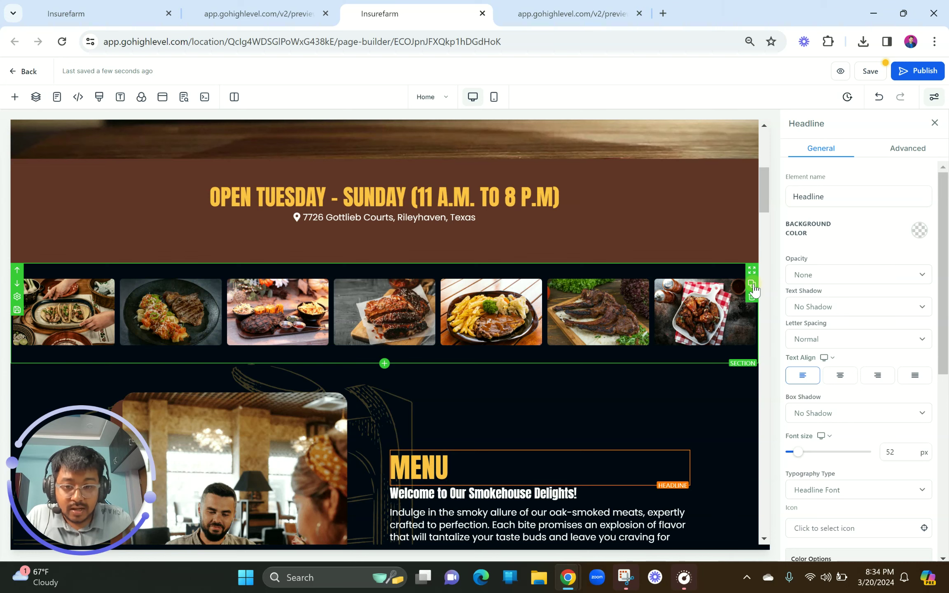
# Duplicate the food-image gallery section and give the original a -70 px top margin
pyautogui.click(752, 284)
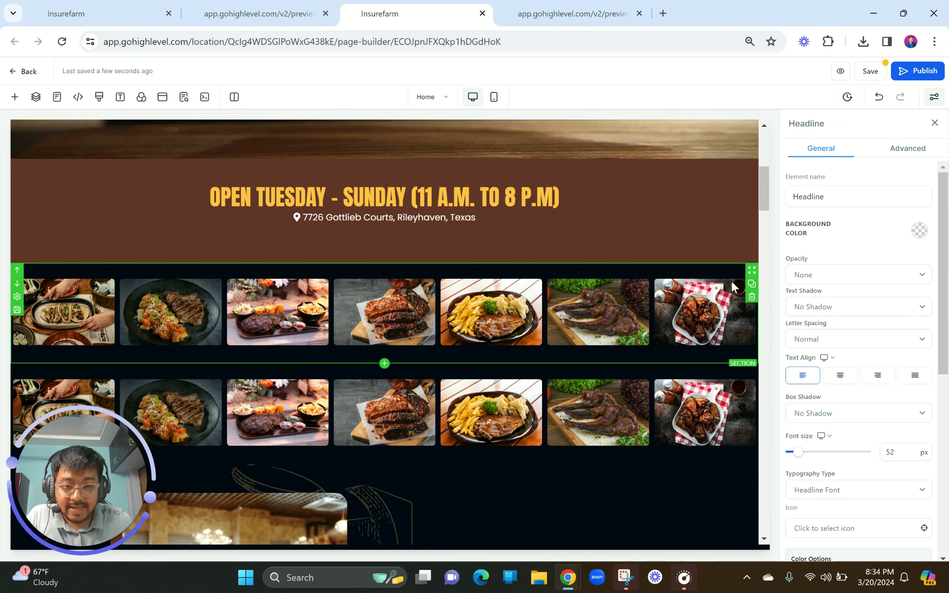
pyautogui.click(712, 263)
pyautogui.click(863, 240)
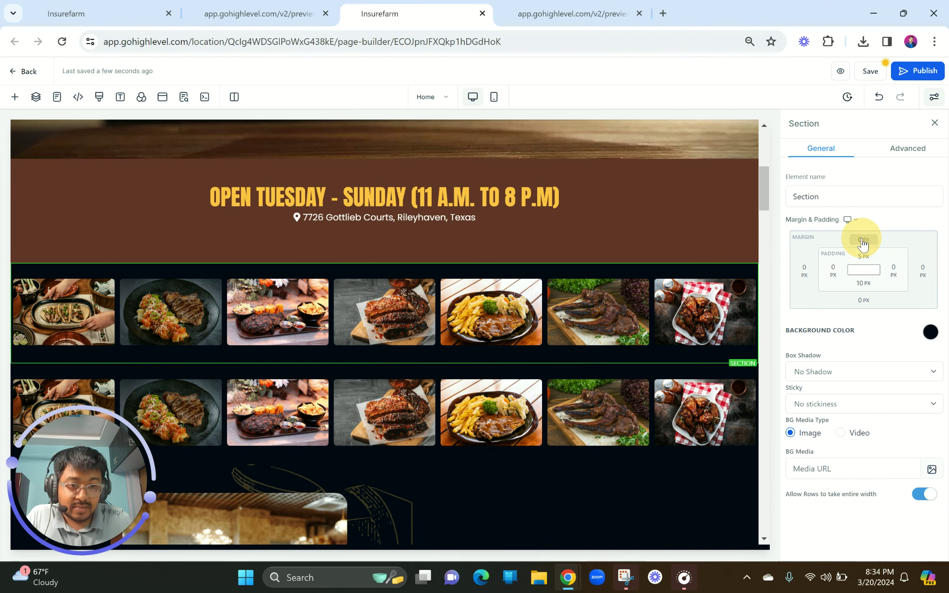
pyautogui.click(883, 264)
pyautogui.write('-70')
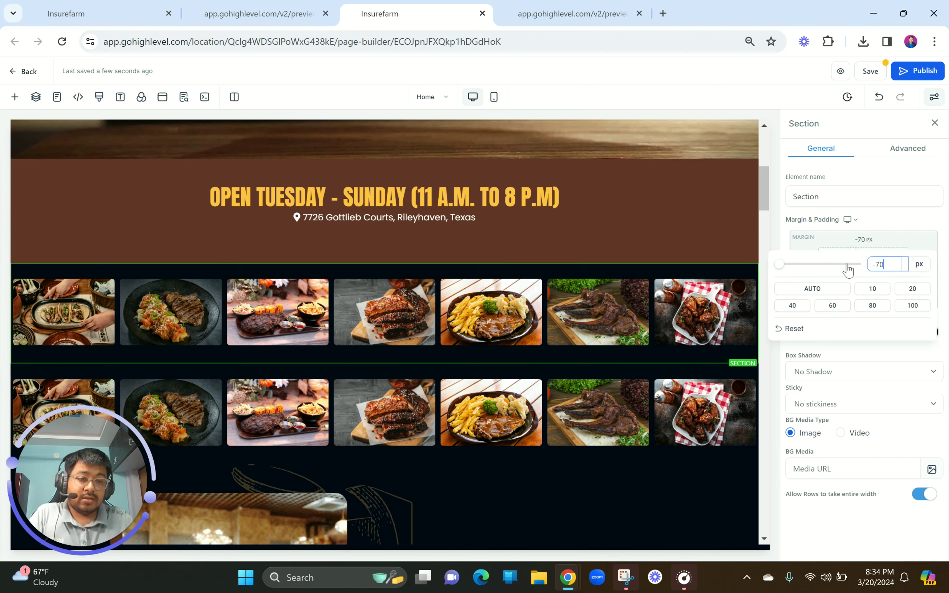
pyautogui.click(559, 473)
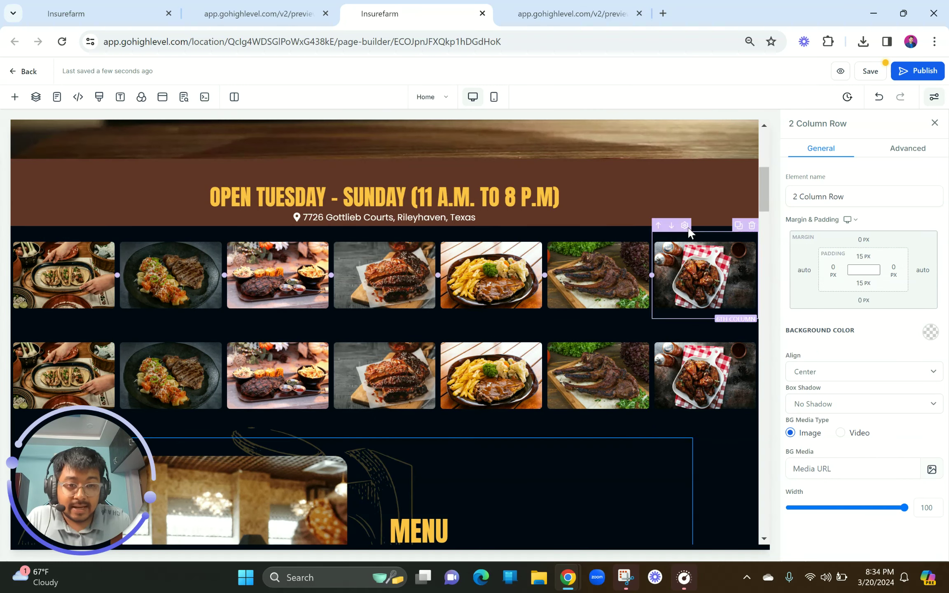
# Make the original gallery section desktop-only and the copy mobile-only
pyautogui.click(688, 228)
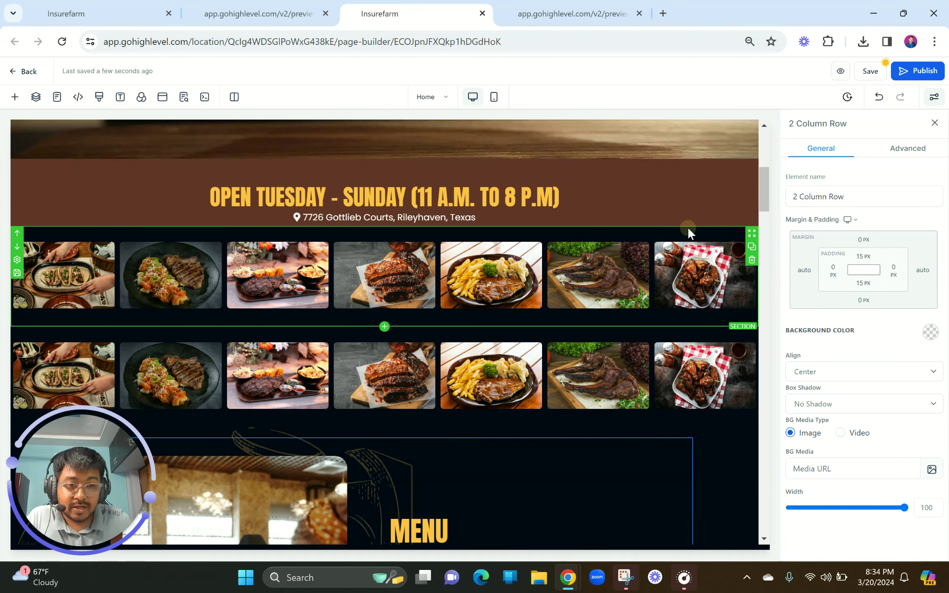
pyautogui.click(903, 149)
pyautogui.click(864, 313)
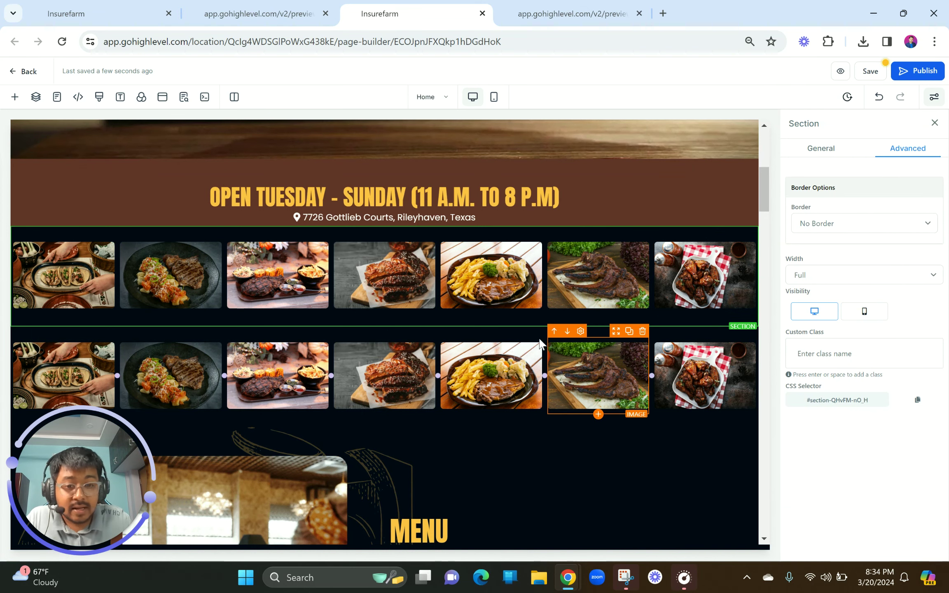
pyautogui.click(489, 328)
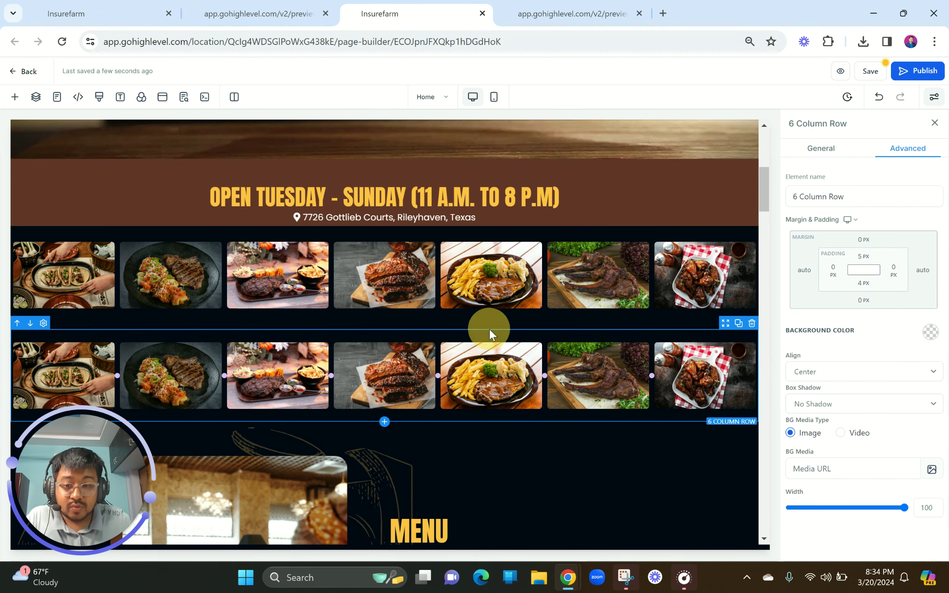
pyautogui.click(908, 149)
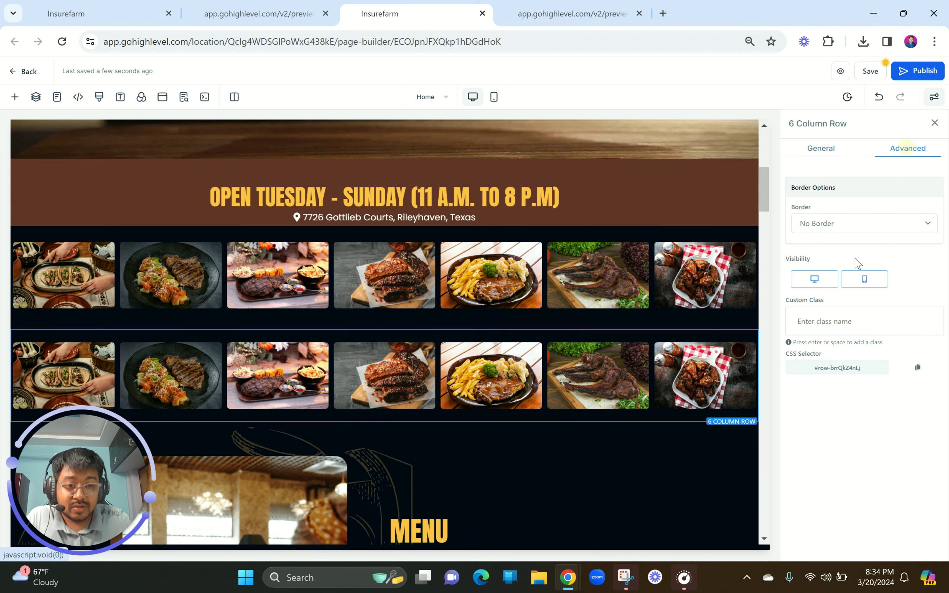
pyautogui.click(631, 324)
pyautogui.click(908, 150)
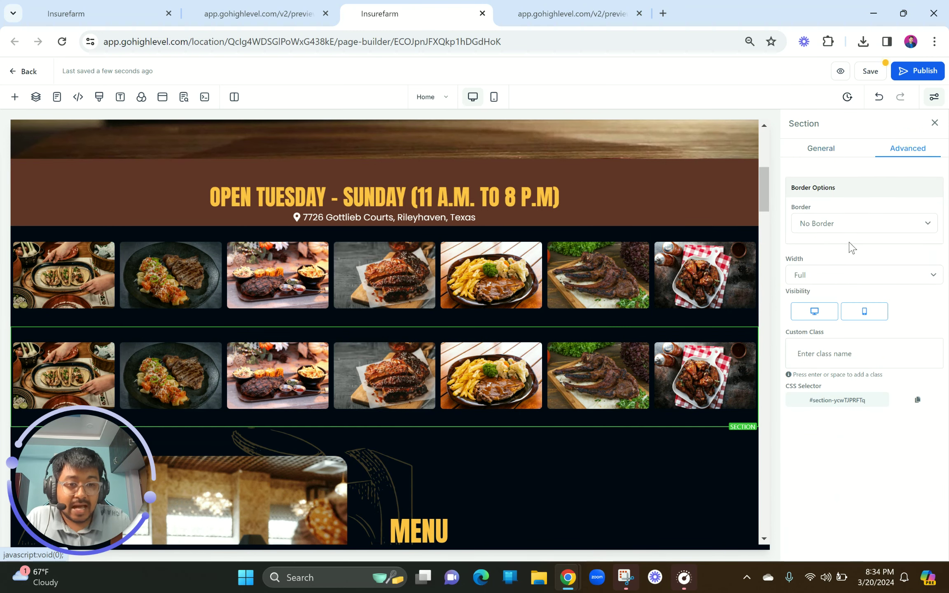
pyautogui.click(814, 312)
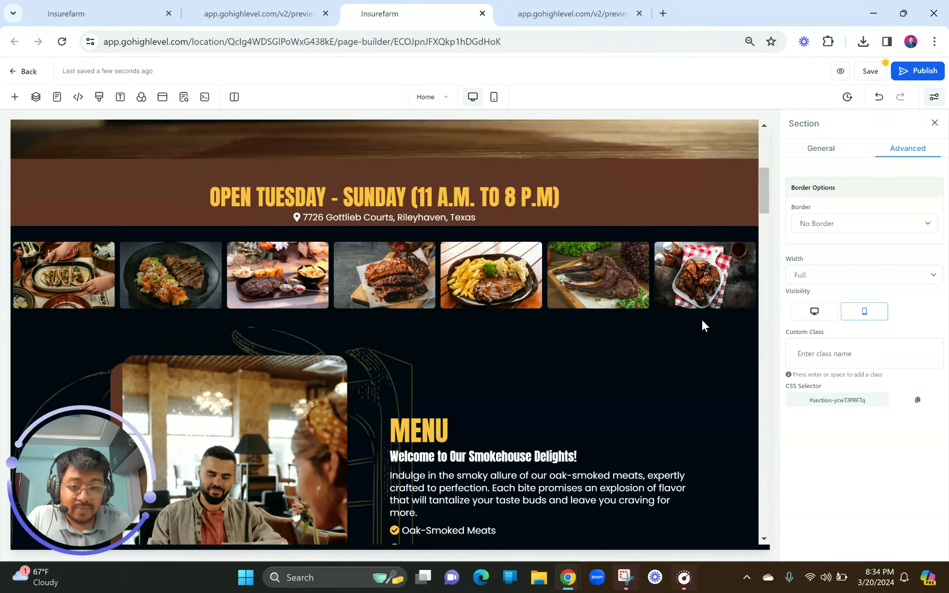
# Clear the desktop gallery section's -70 px top margin
pyautogui.scroll(1, 589, 315)
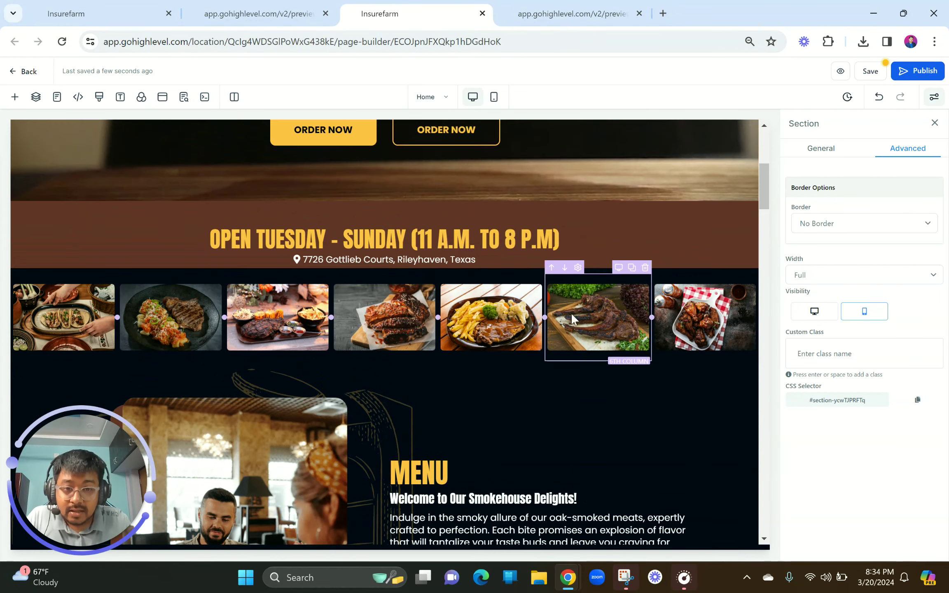
pyautogui.click(592, 270)
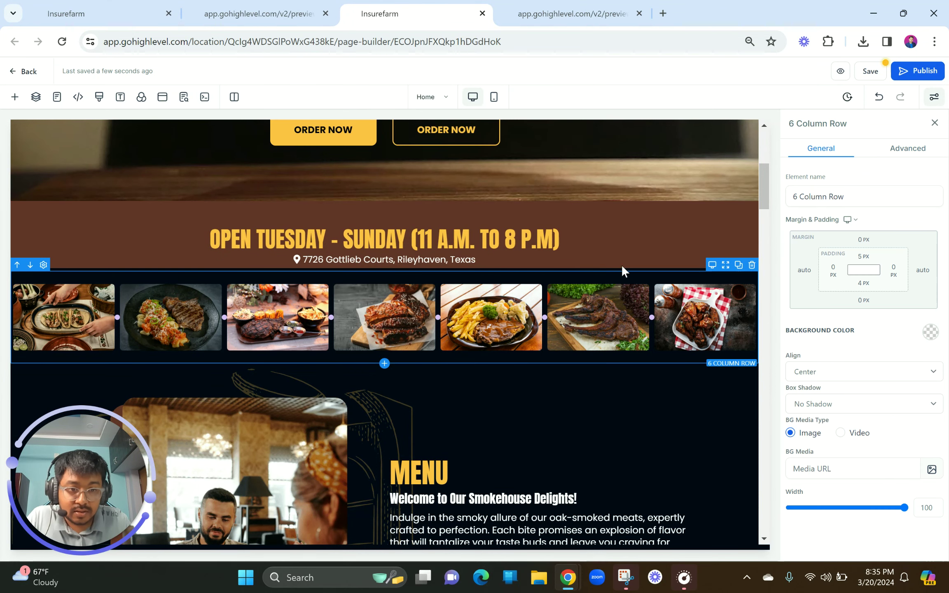
pyautogui.click(682, 269)
pyautogui.click(864, 241)
pyautogui.press('BackSpace')
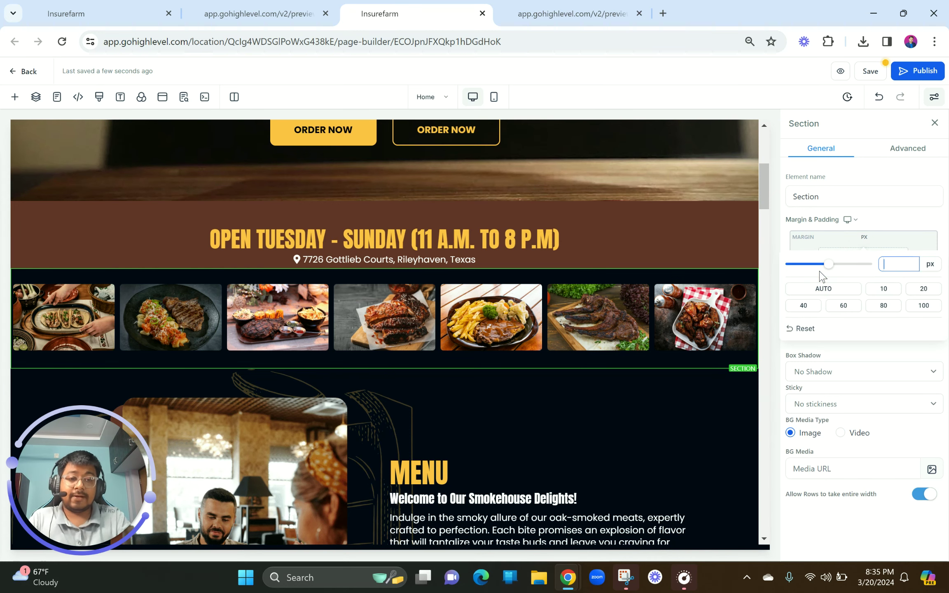
pyautogui.click(531, 438)
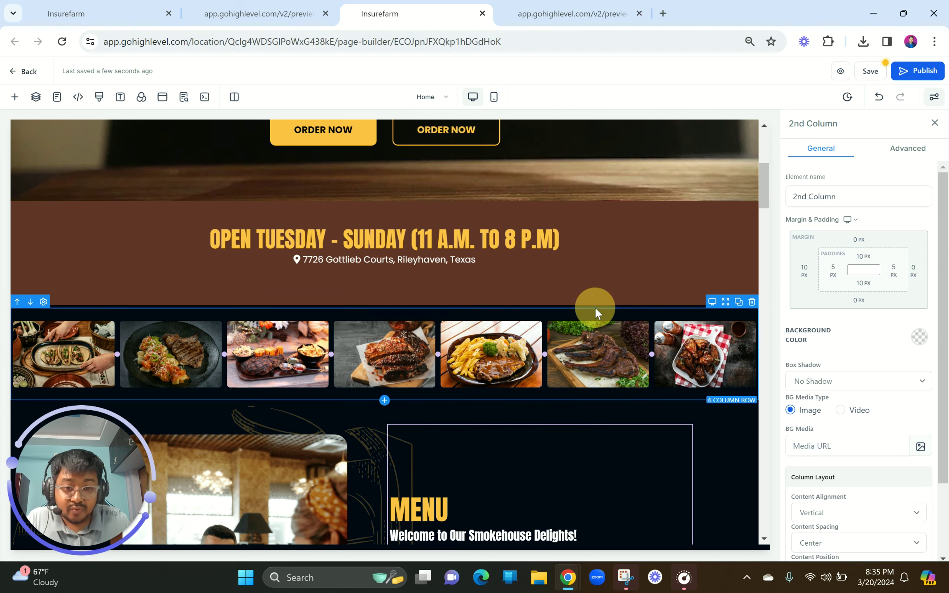
# Set the desktop food-image row's top margin to -70 px, then switch to mobile view
pyautogui.click(595, 307)
pyautogui.click(909, 152)
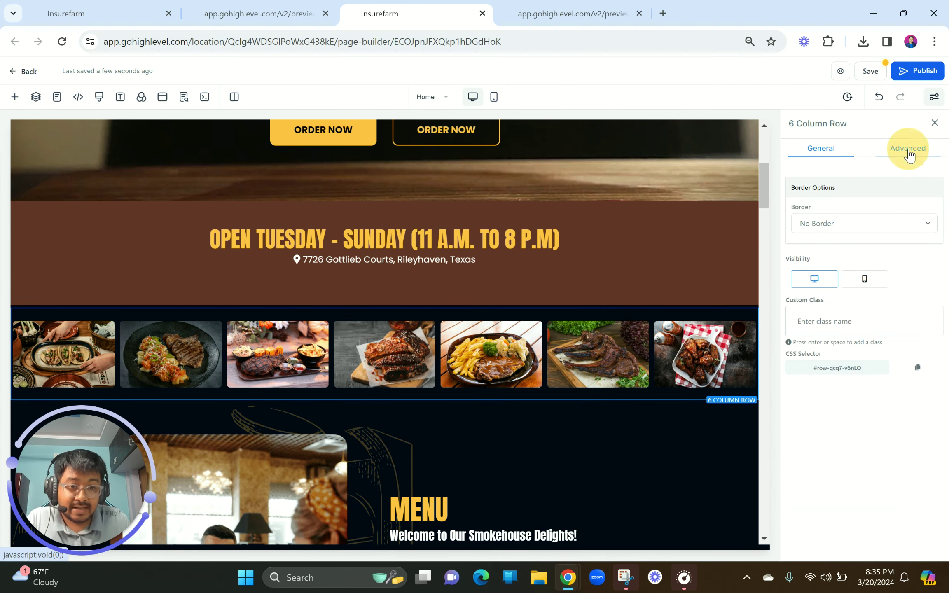
pyautogui.click(812, 153)
pyautogui.click(864, 239)
pyautogui.write('-70')
pyautogui.click(551, 454)
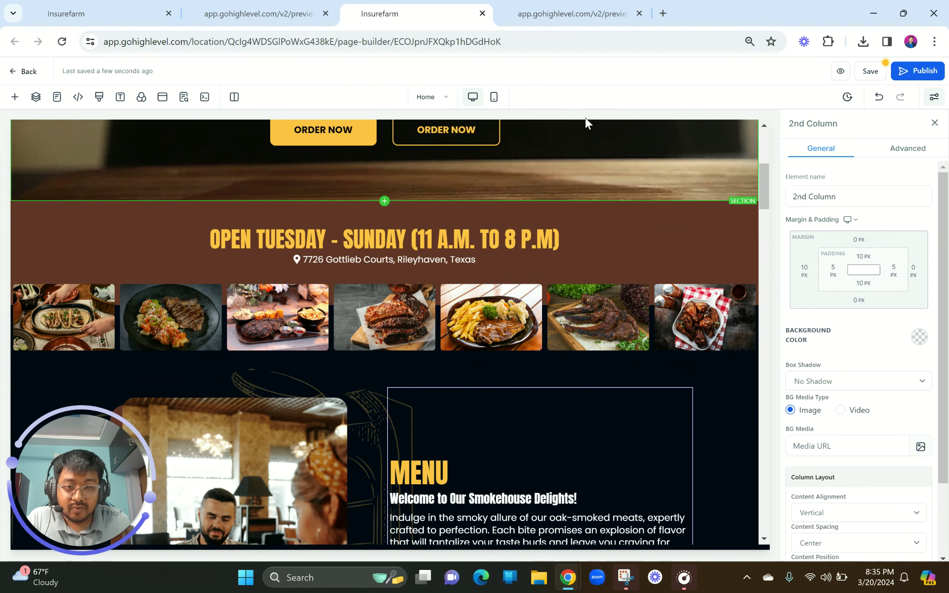
pyautogui.click(494, 98)
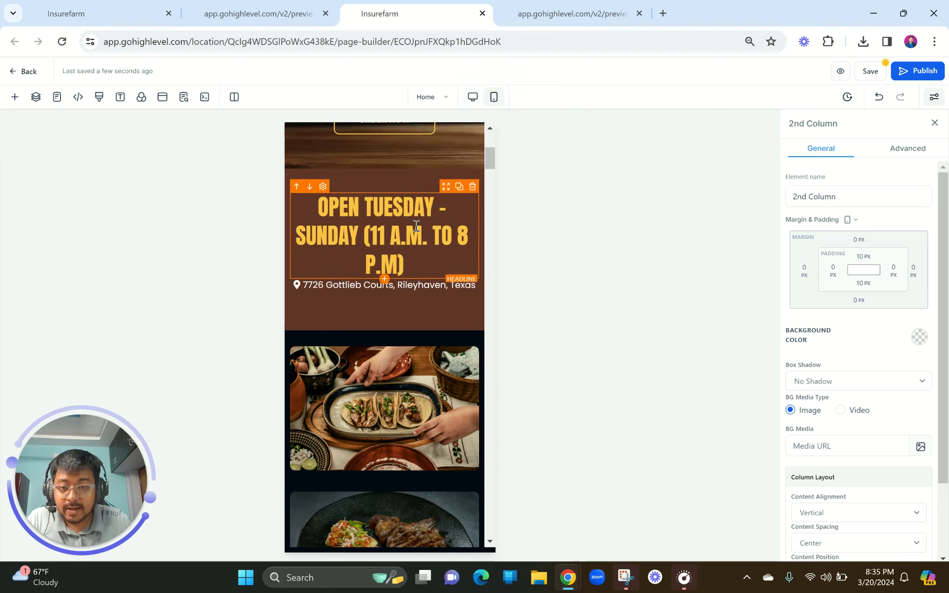
# Change the mobile opening-hours section's top padding from 20 to 10 px
pyautogui.scroll(-12, 392, 356)
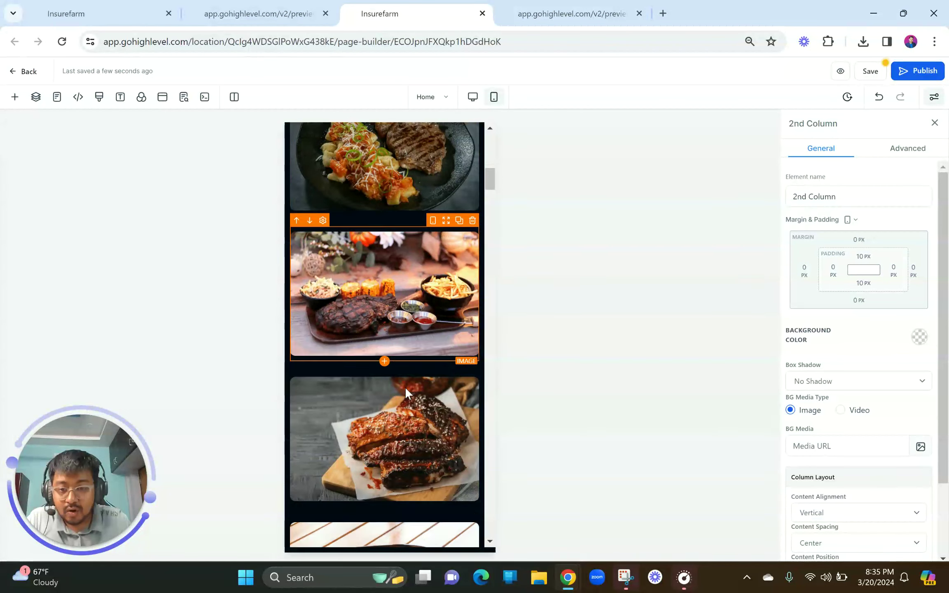
pyautogui.scroll(10, 382, 353)
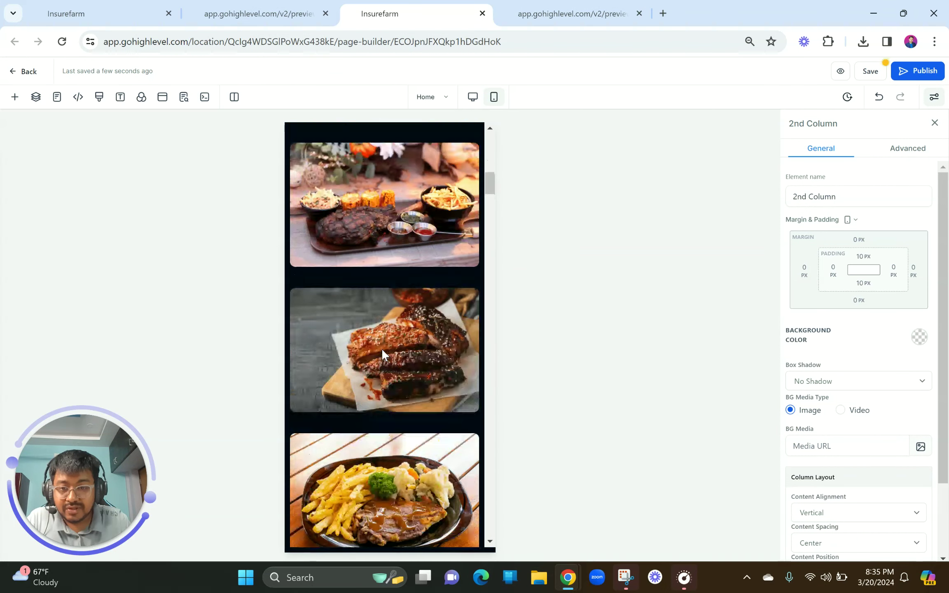
pyautogui.scroll(2, 382, 347)
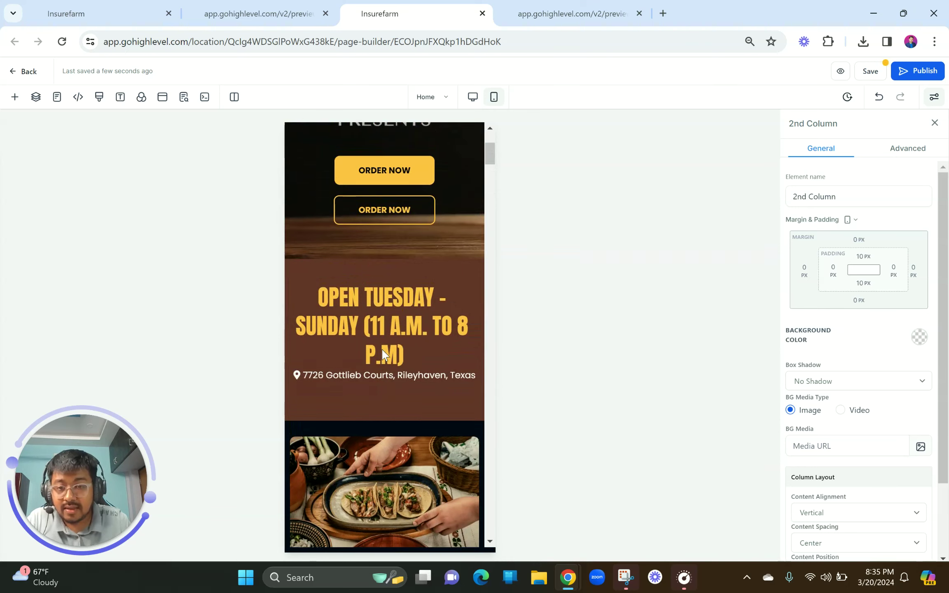
pyautogui.click(354, 264)
pyautogui.click(355, 266)
pyautogui.click(857, 260)
pyautogui.click(804, 305)
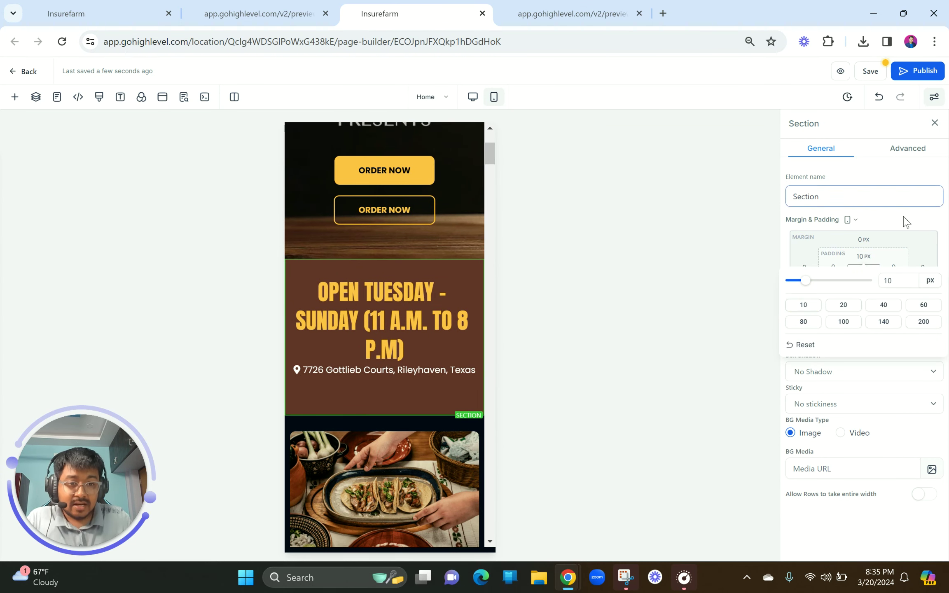
pyautogui.click(868, 286)
pyautogui.click(861, 287)
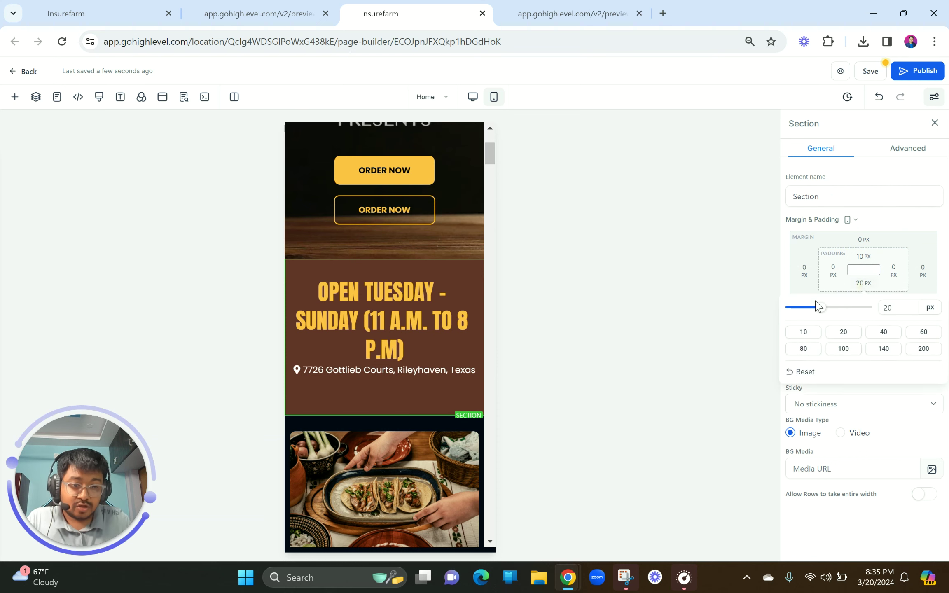
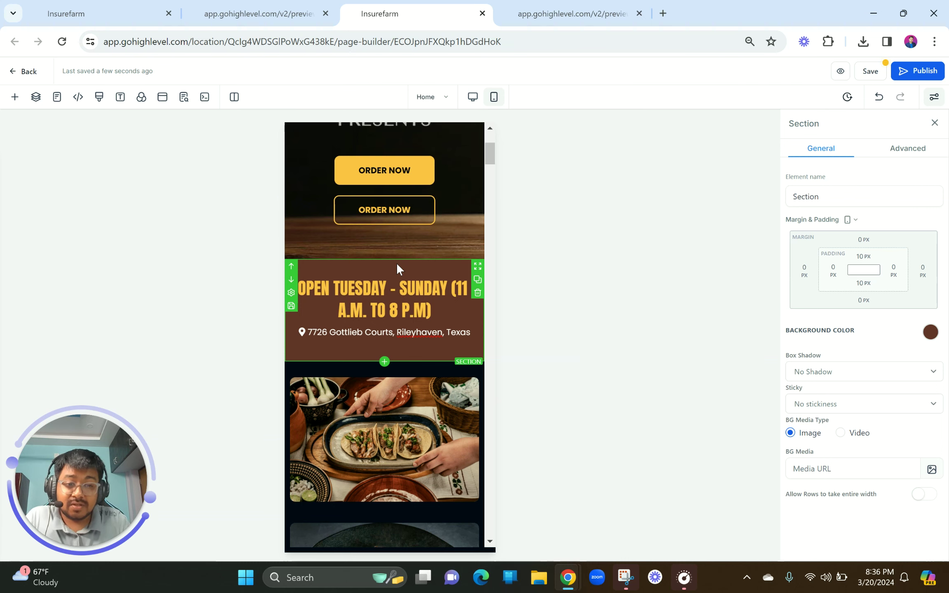
# Give the opening-hours 1 Column Row 10 px top and bottom padding
pyautogui.click(396, 268)
pyautogui.click(863, 255)
pyautogui.click(803, 305)
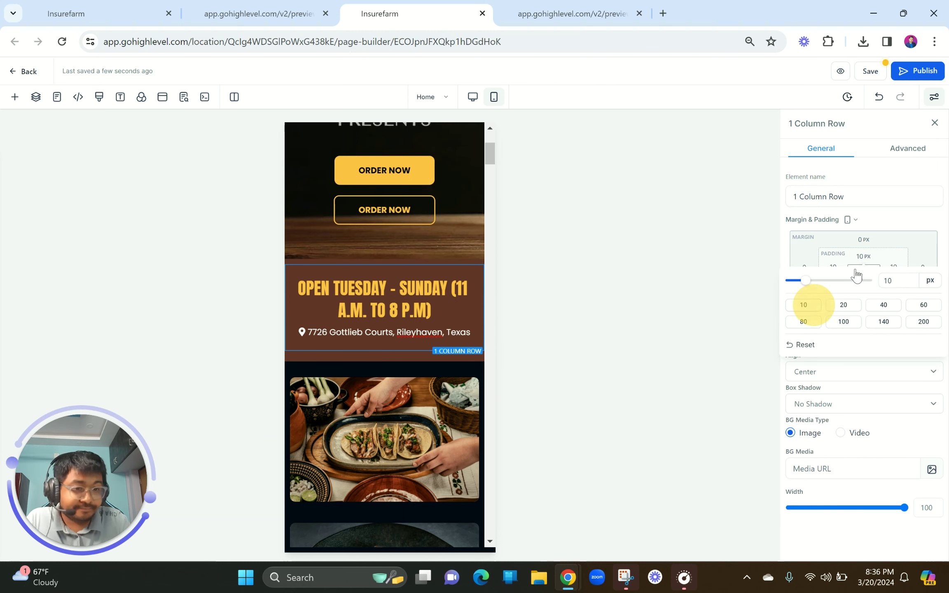
pyautogui.click(906, 214)
pyautogui.click(864, 281)
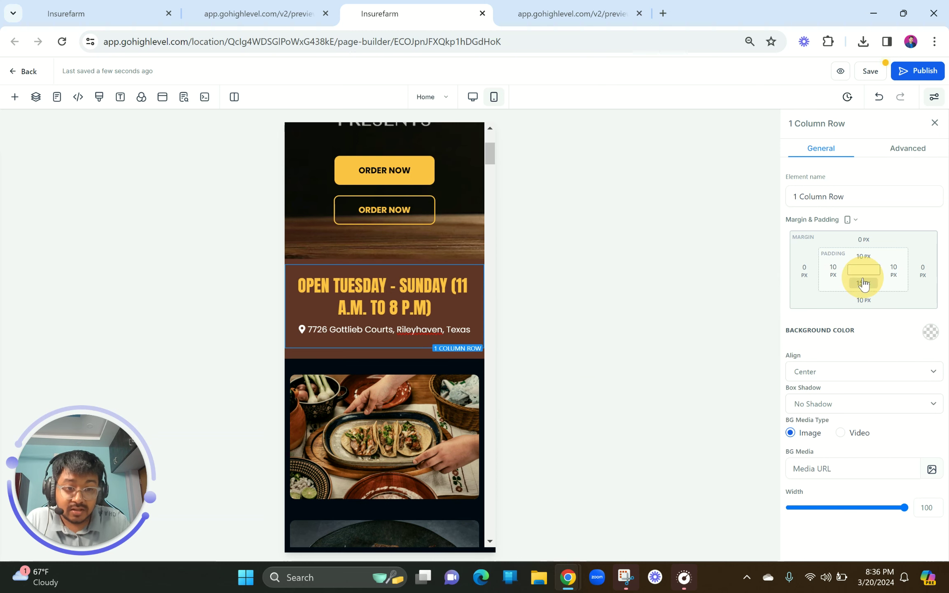
pyautogui.click(806, 333)
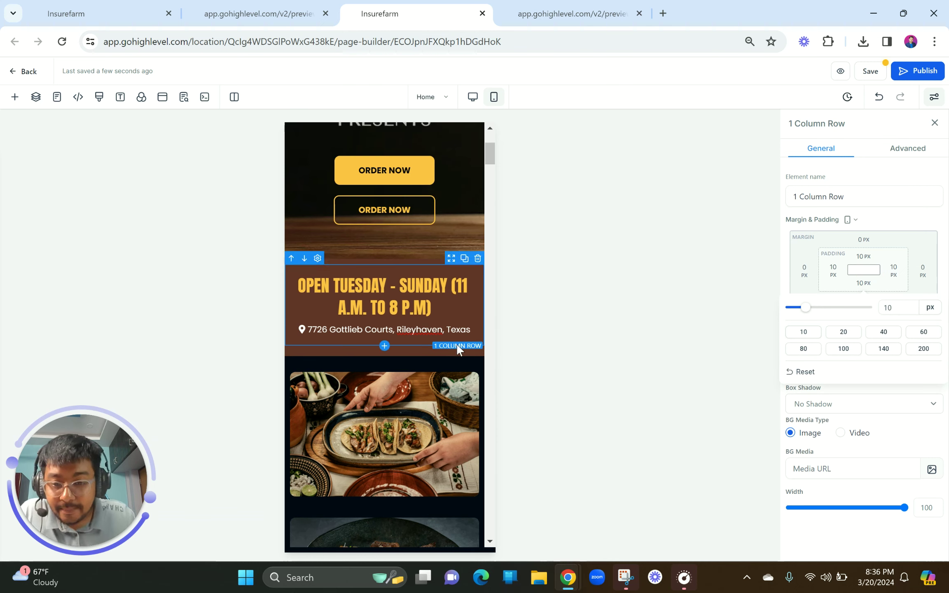
pyautogui.click(887, 229)
# Set the row's bottom margin to 0 px, then switch to the mobile preview
pyautogui.click(858, 299)
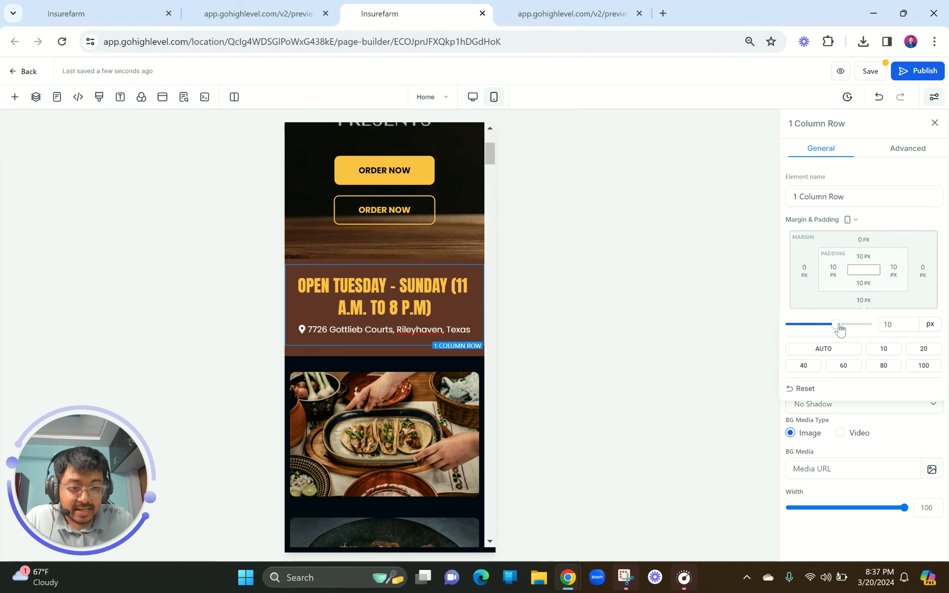
pyautogui.click(839, 321)
pyautogui.write('0')
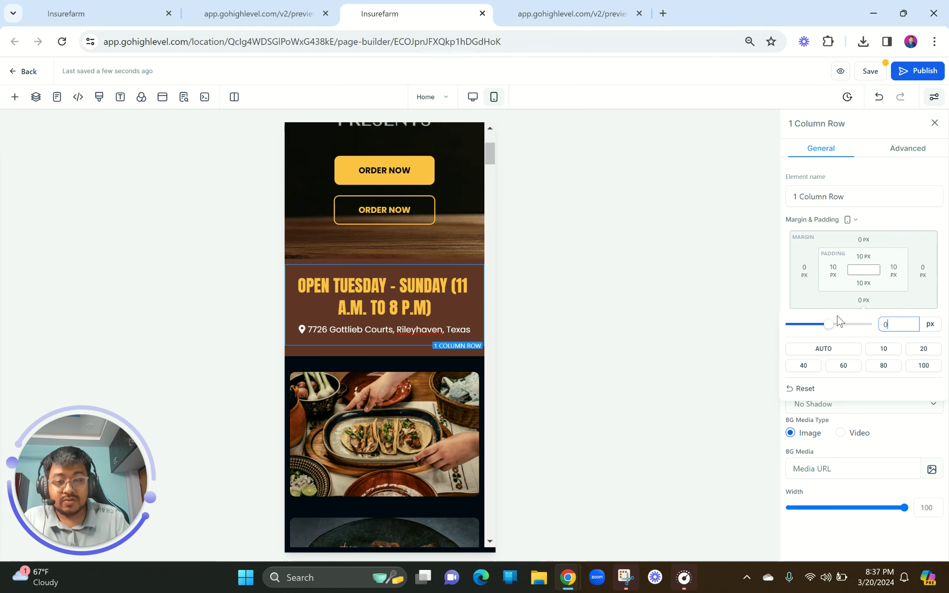
pyautogui.click(384, 397)
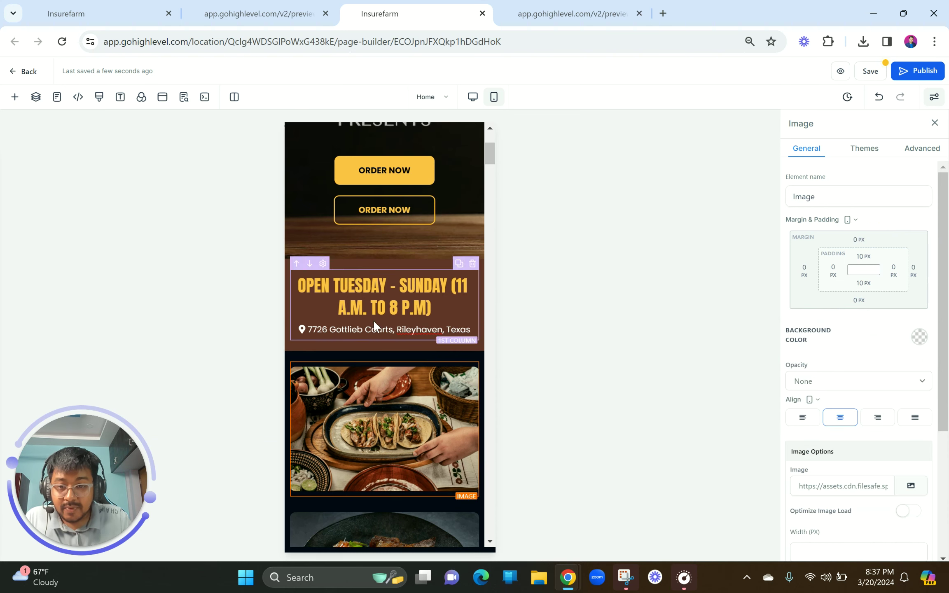
pyautogui.click(233, 6)
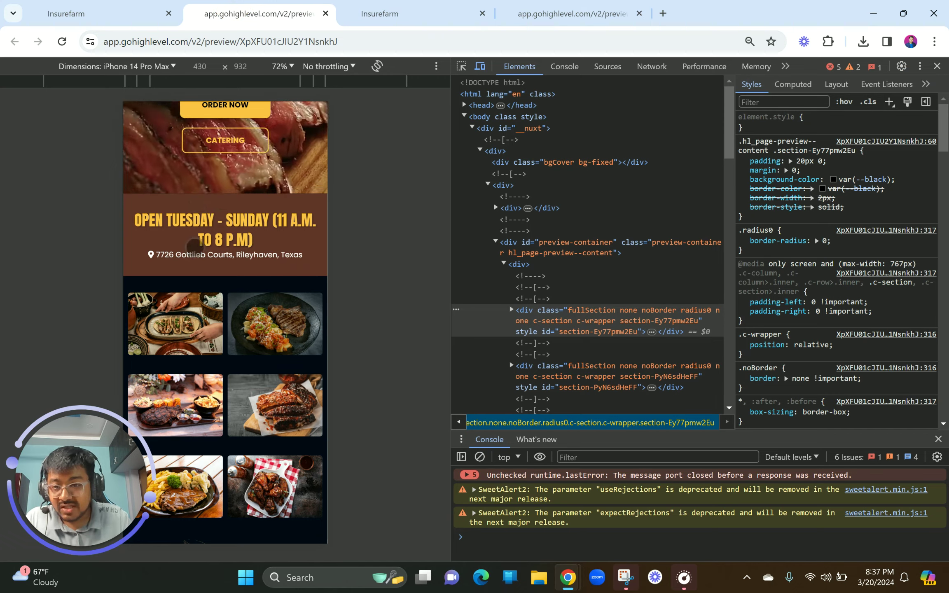
# Compare the food photo grid in the iPhone 14 Pro Max preview with the builder, ending back in the builder
pyautogui.click(424, 6)
pyautogui.scroll(-1, 365, 379)
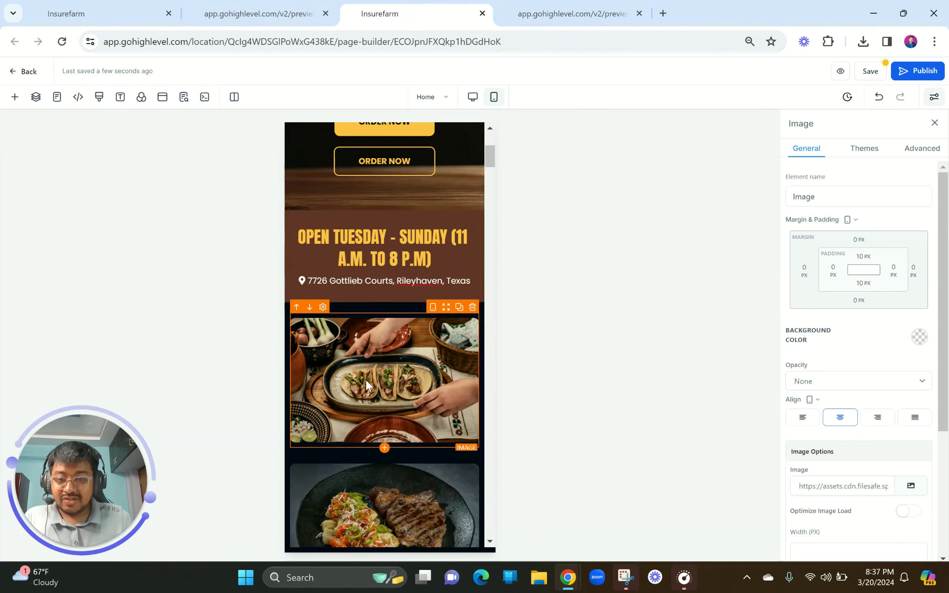
pyautogui.scroll(-10, 386, 360)
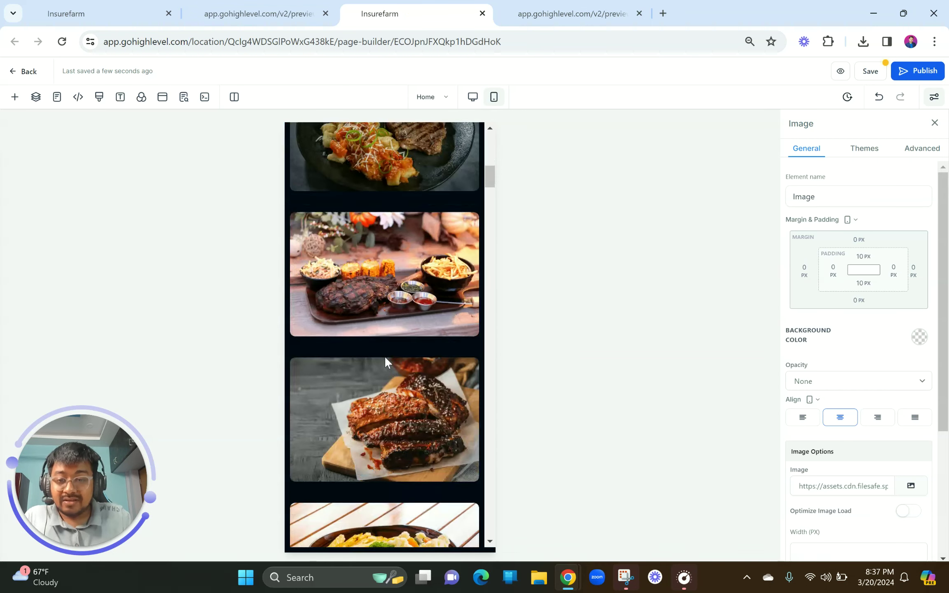
pyautogui.scroll(-2, 409, 370)
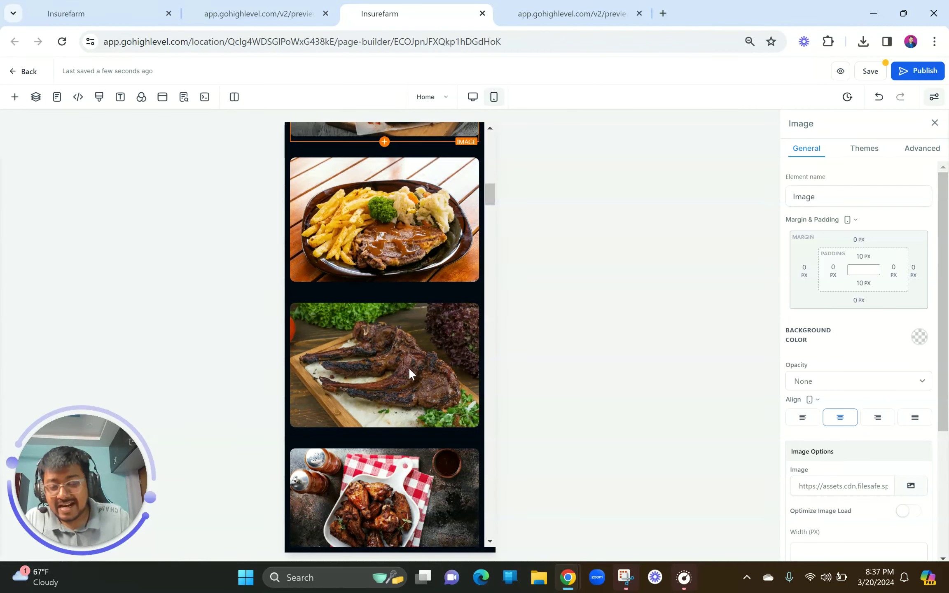
pyautogui.scroll(5, 410, 370)
pyautogui.scroll(15, 409, 369)
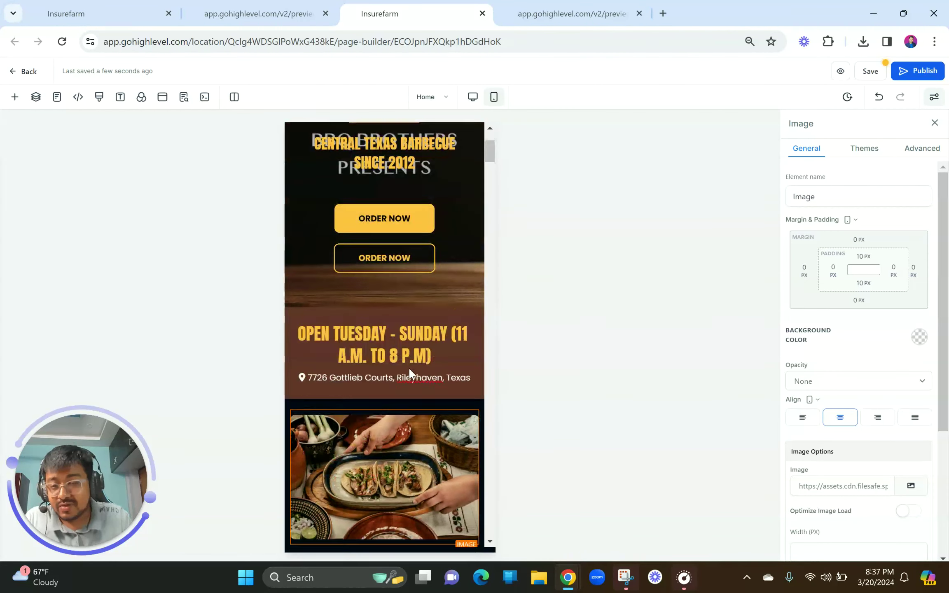
pyautogui.click(256, 6)
pyautogui.click(402, 5)
pyautogui.scroll(3, 384, 131)
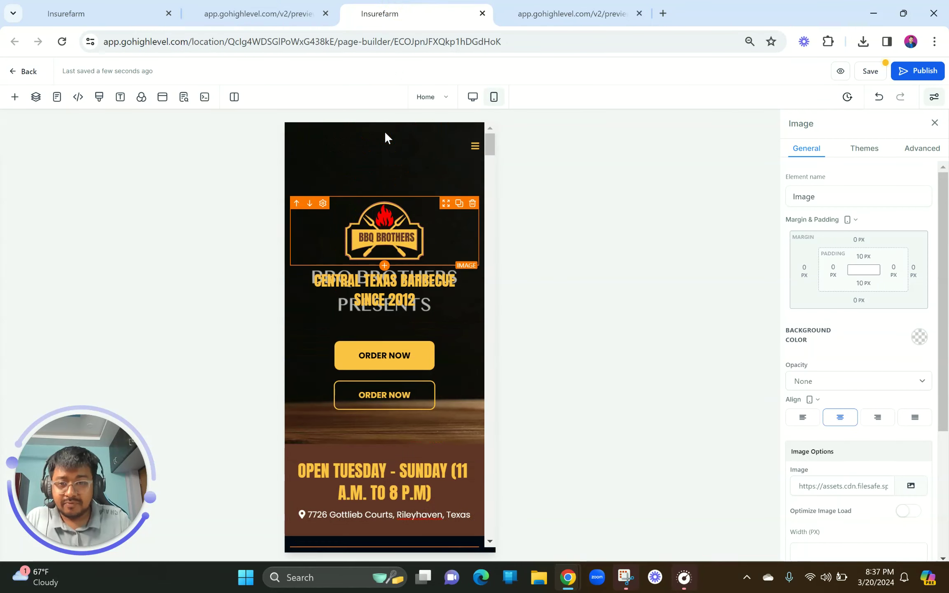
pyautogui.click(283, 5)
pyautogui.scroll(-3, 201, 349)
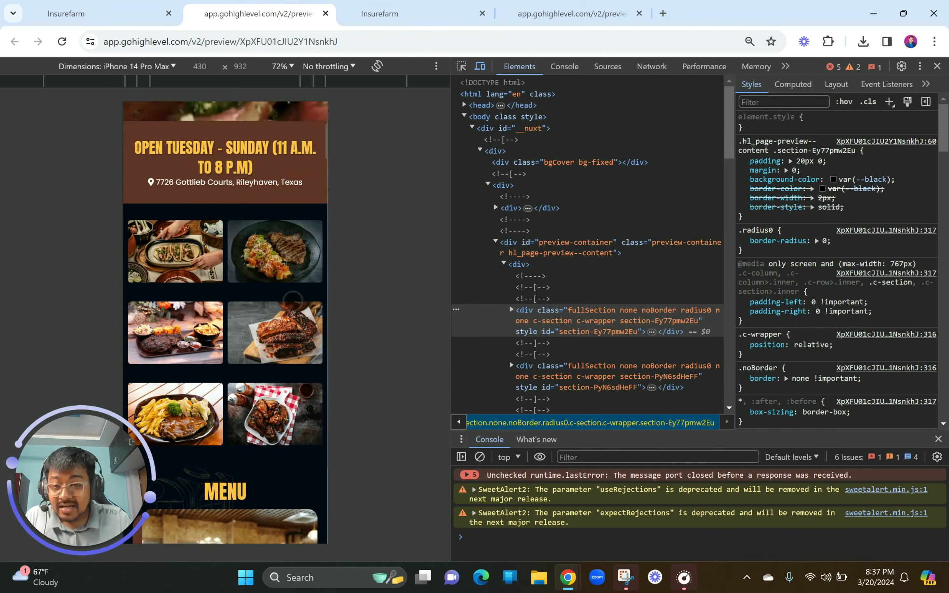
pyautogui.scroll(-2, 200, 349)
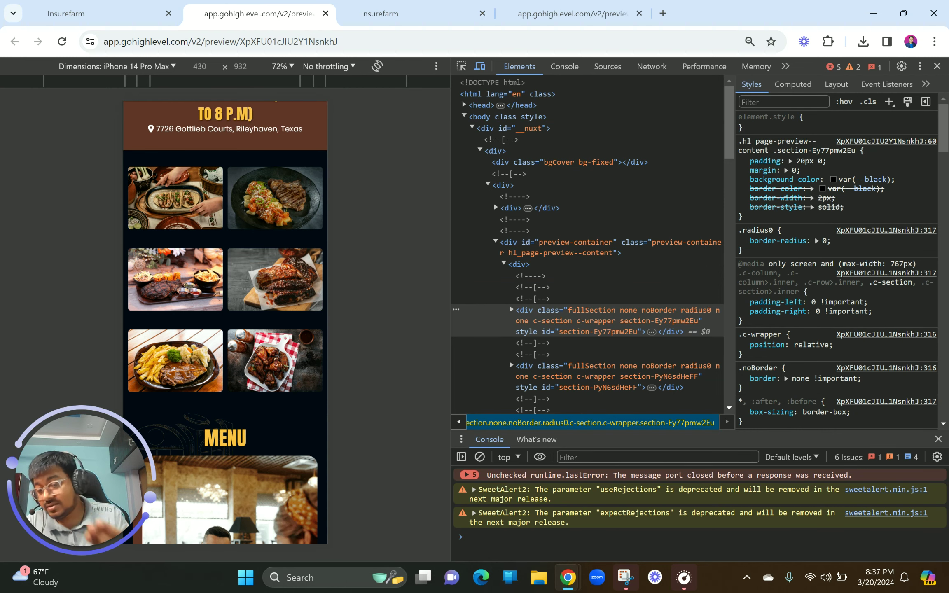
pyautogui.click(375, 14)
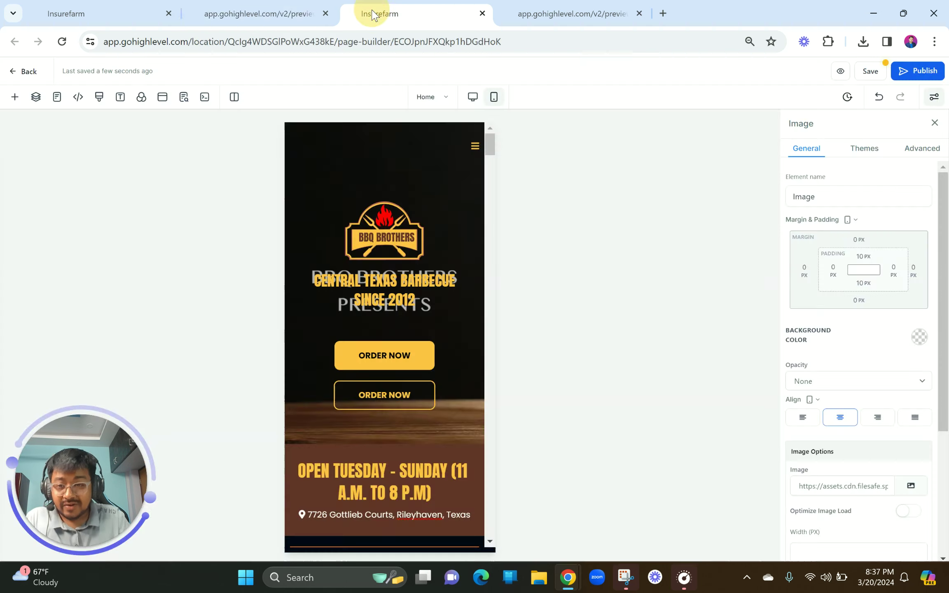
pyautogui.scroll(-7, 354, 183)
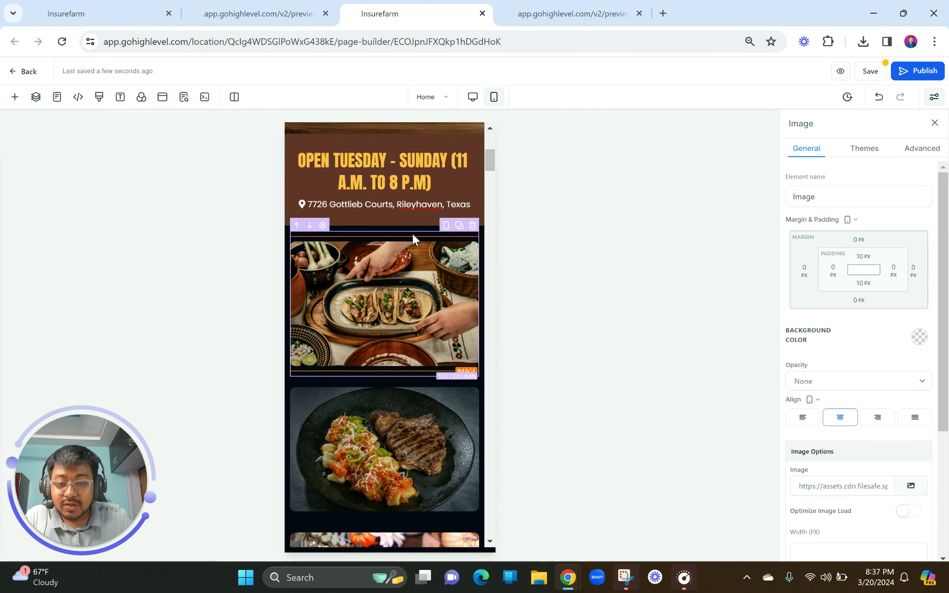
# Select the taco image's 1st Column and show its Column Layout settings in Mobile Mode
pyautogui.click(412, 233)
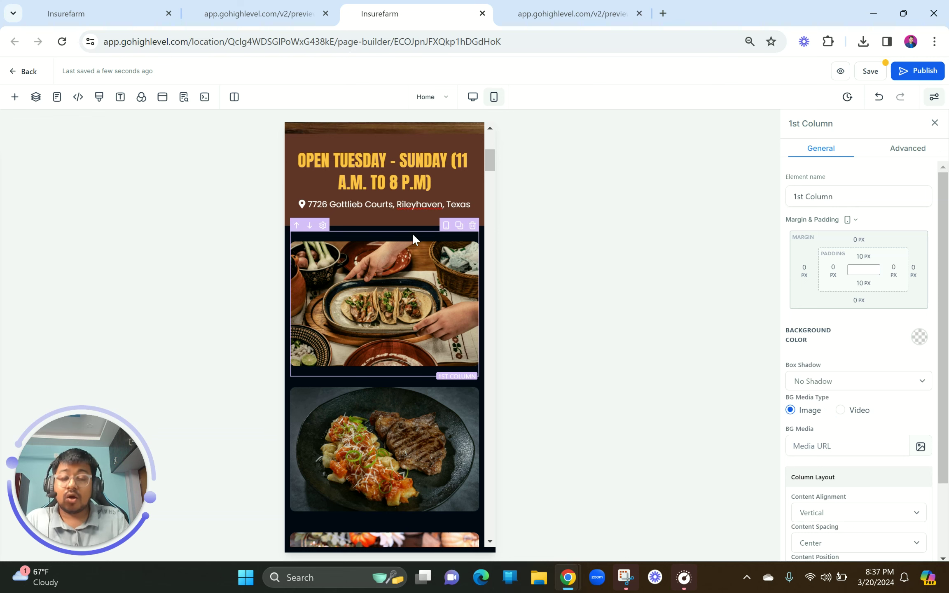
pyautogui.scroll(-10, 413, 233)
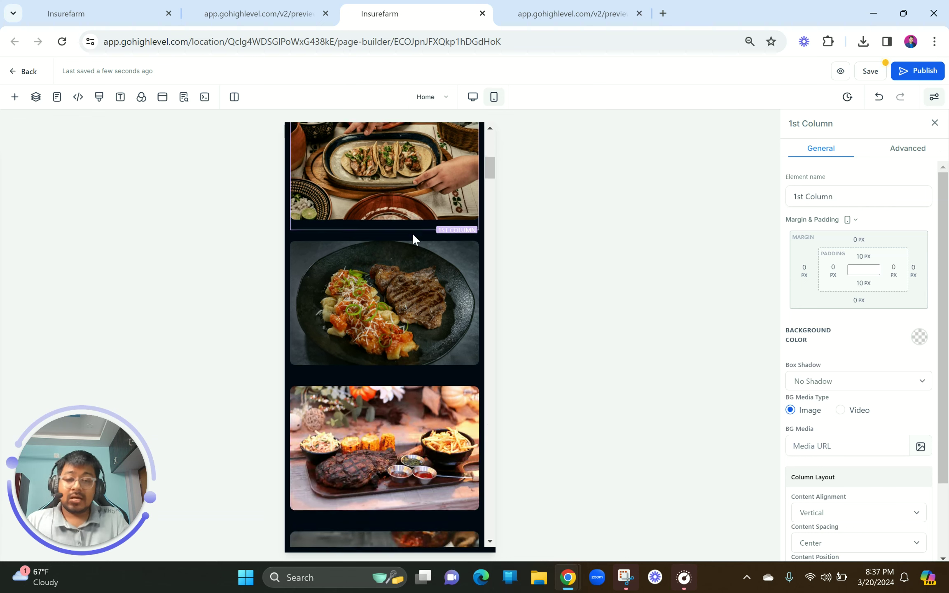
pyautogui.scroll(-5, 412, 233)
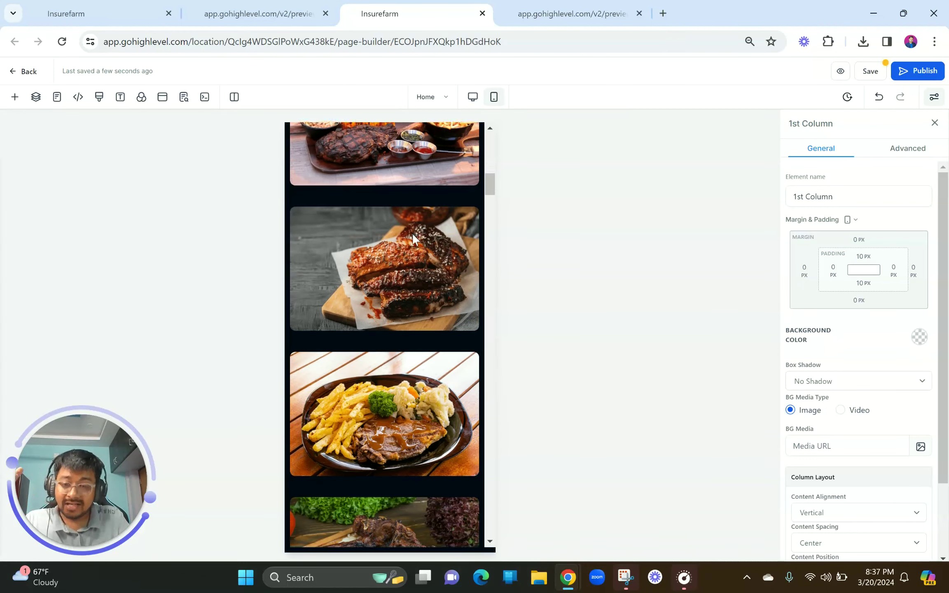
pyautogui.scroll(4, 412, 233)
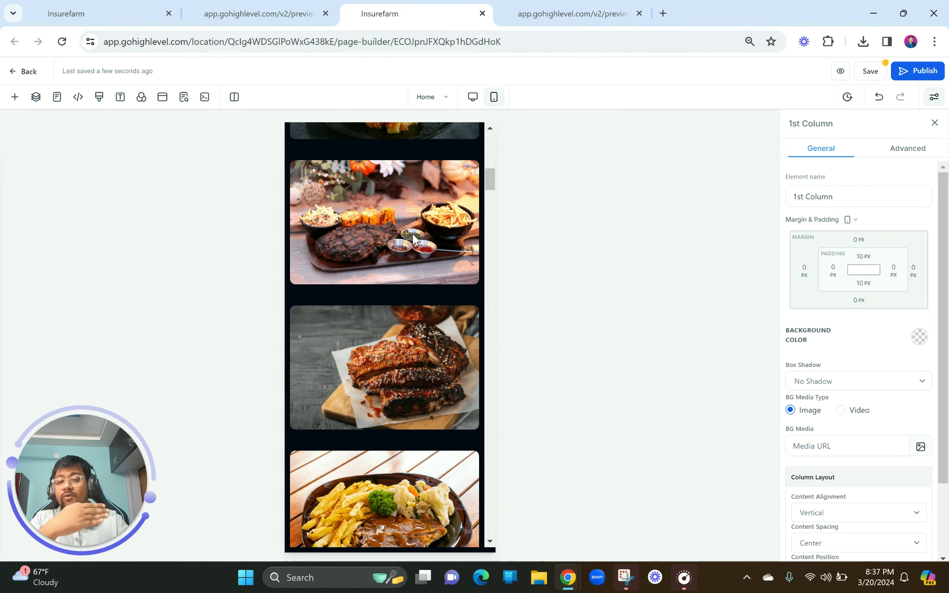
pyautogui.click(472, 99)
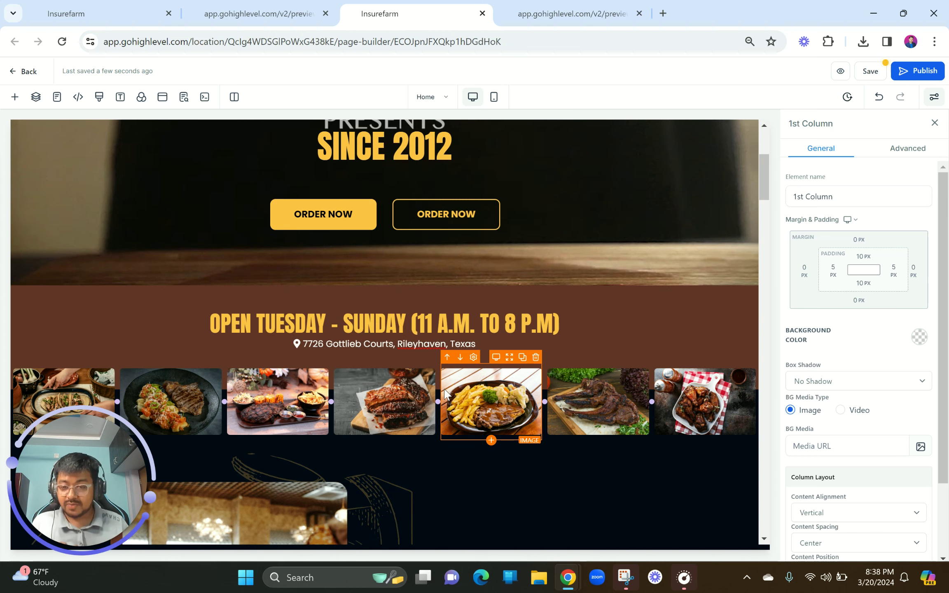
pyautogui.click(494, 105)
pyautogui.scroll(-2, 392, 322)
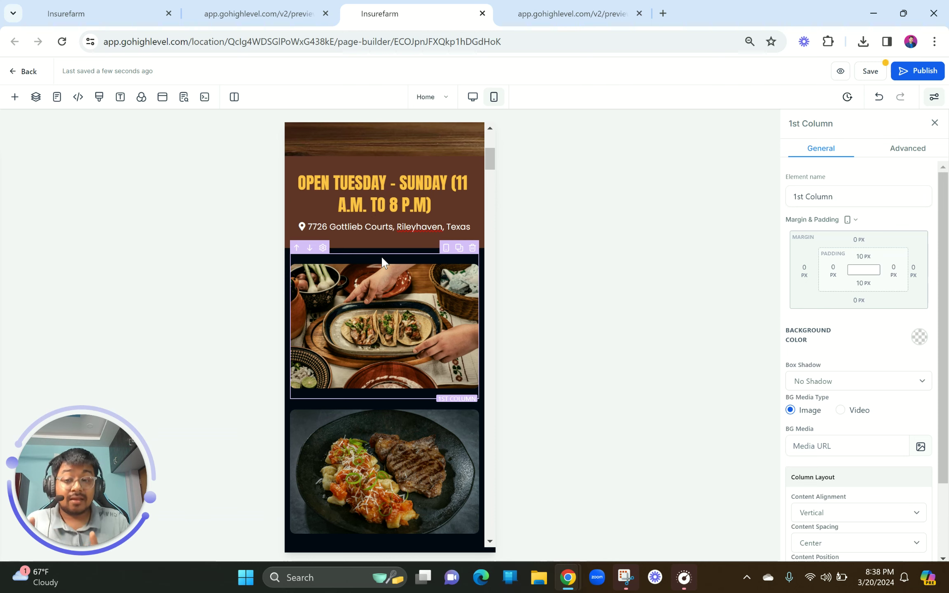
pyautogui.scroll(-2, 856, 480)
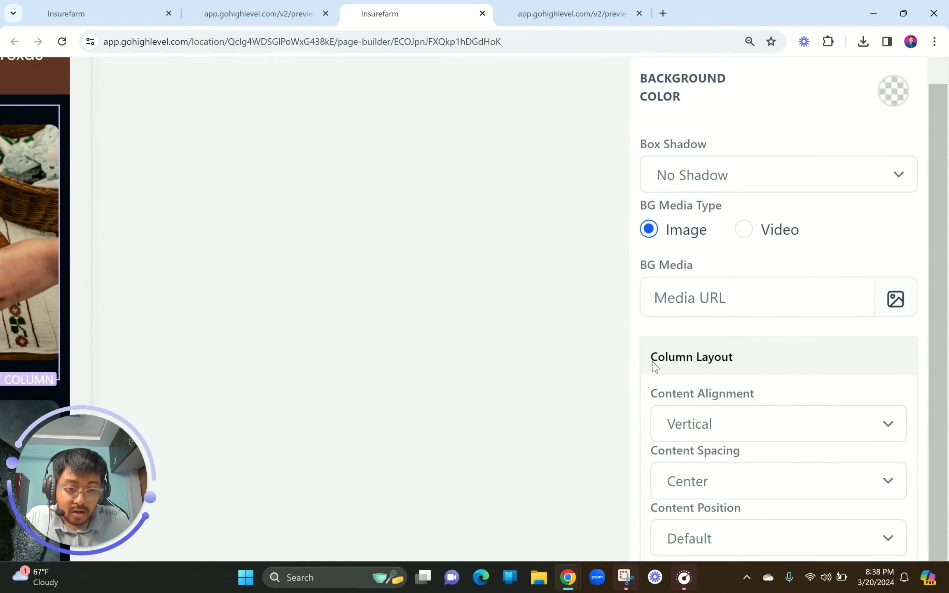
# Set the taco column's Content Alignment to Horizontal and reselect the column
pyautogui.moveTo(656, 366); pyautogui.dragTo(757, 355)
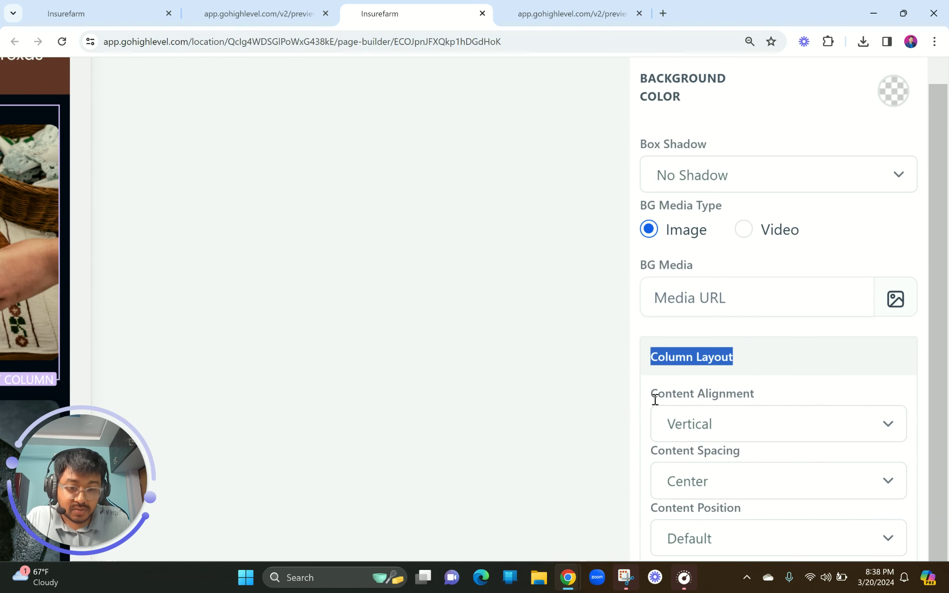
pyautogui.moveTo(651, 394); pyautogui.dragTo(752, 395)
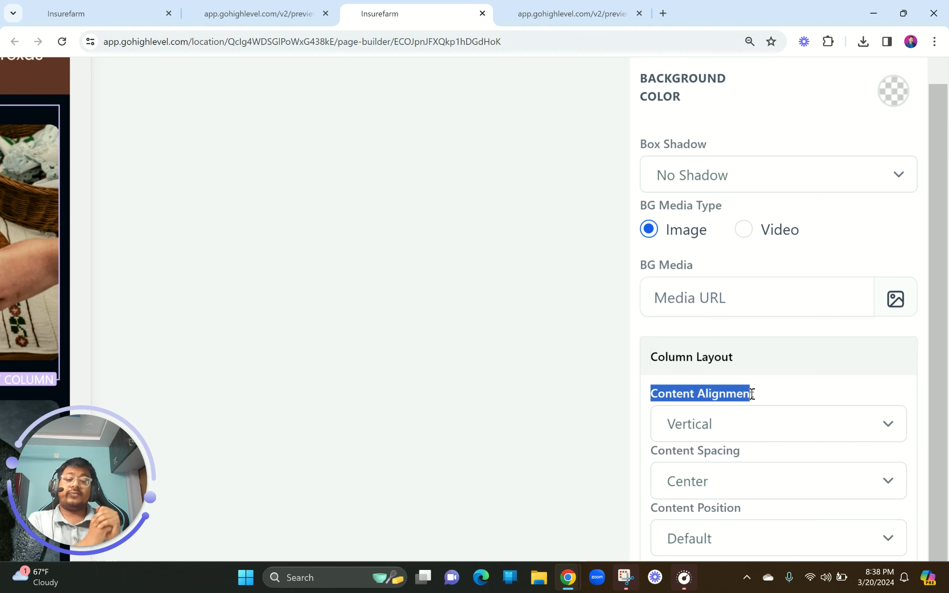
pyautogui.click(746, 422)
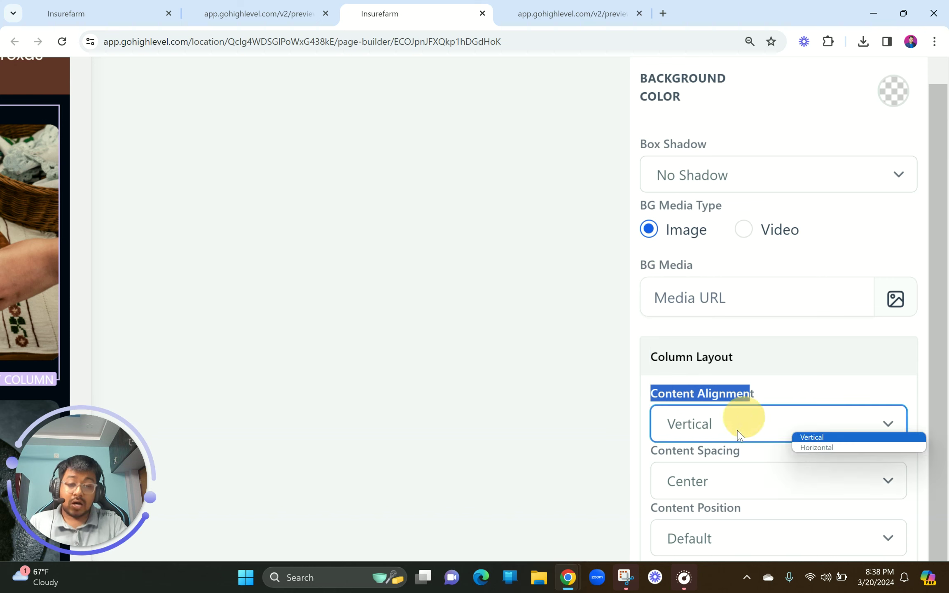
pyautogui.click(811, 448)
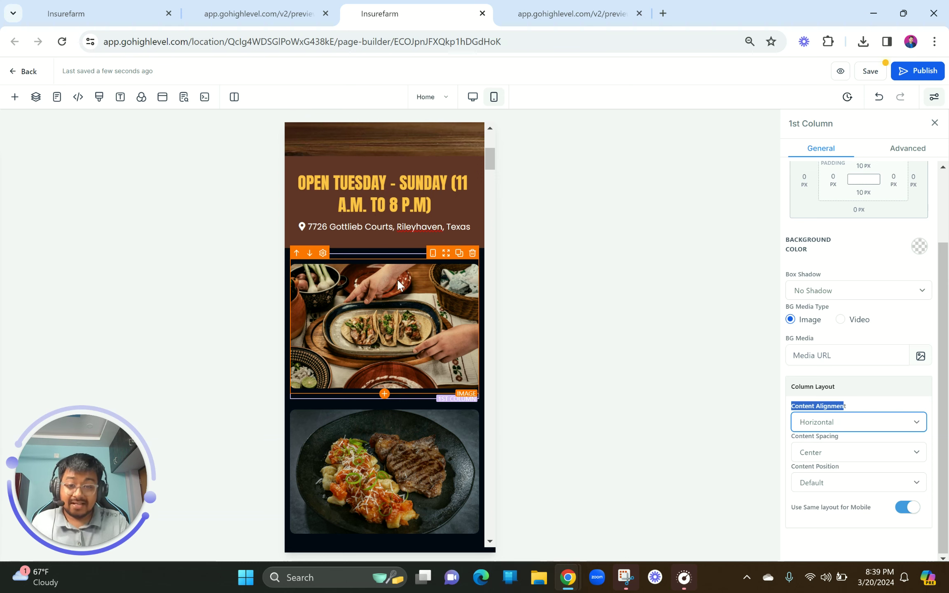
pyautogui.click(387, 254)
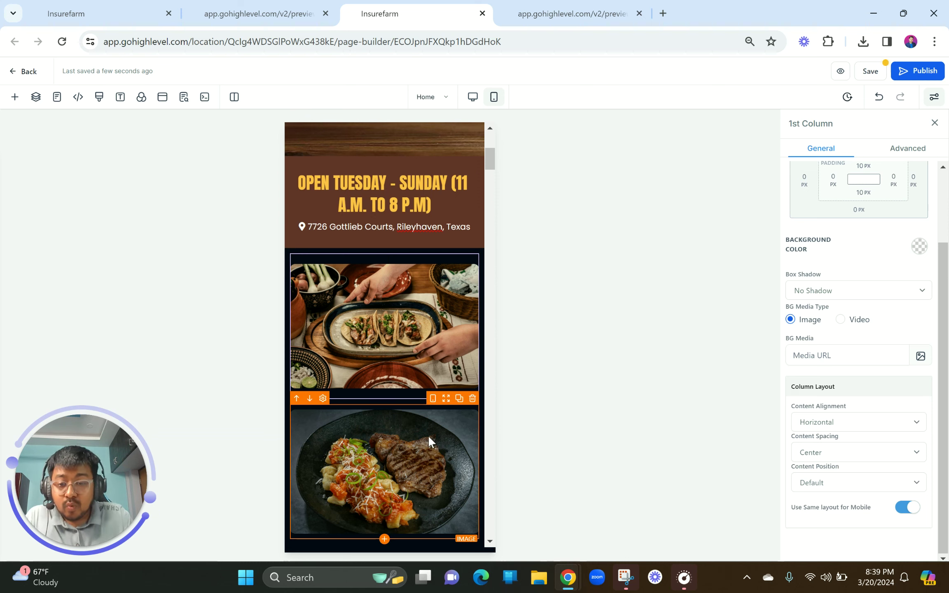
# Move the steak image up beside the taco image and check it in the preview
pyautogui.moveTo(449, 405); pyautogui.dragTo(439, 320)
pyautogui.click(389, 388)
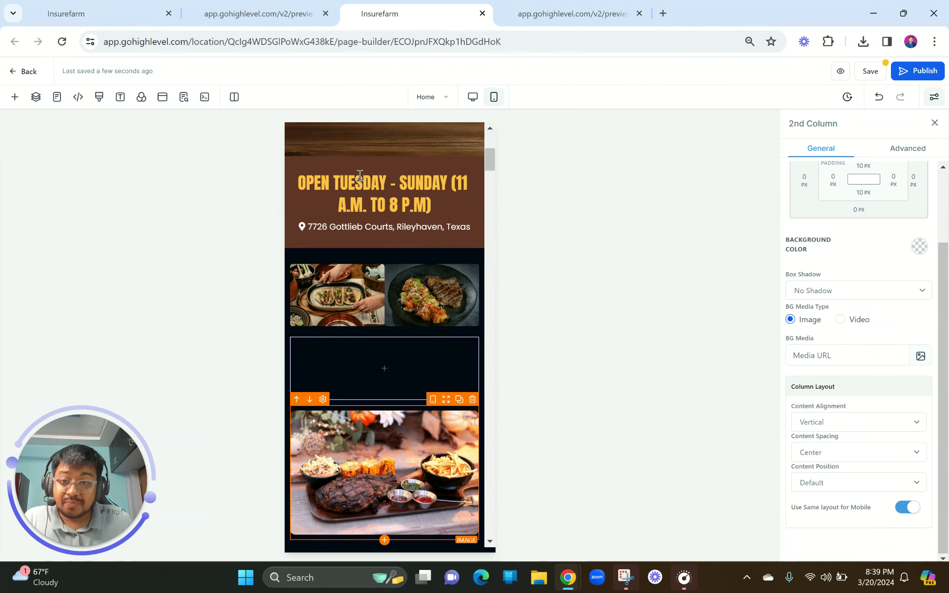
pyautogui.click(259, 14)
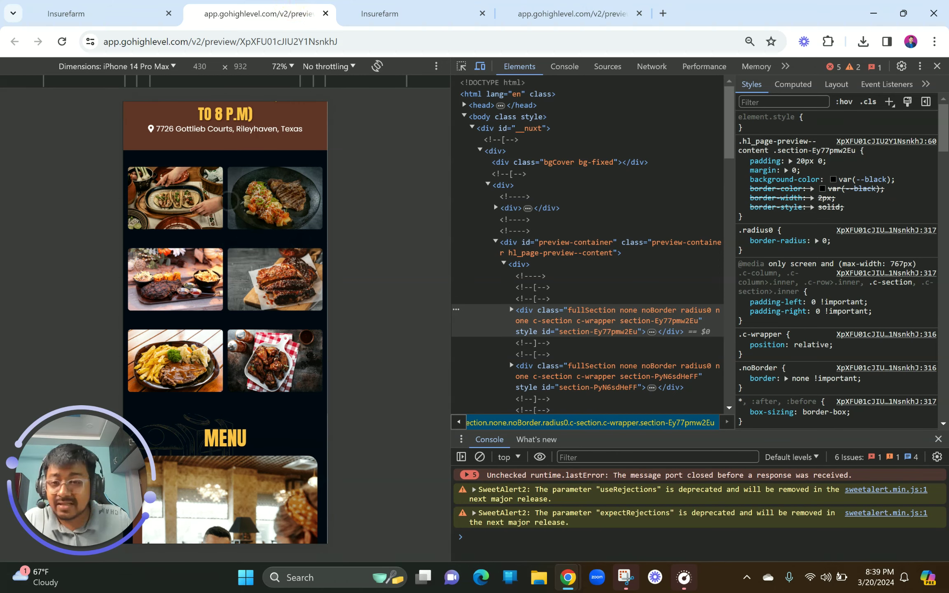
pyautogui.click(379, 13)
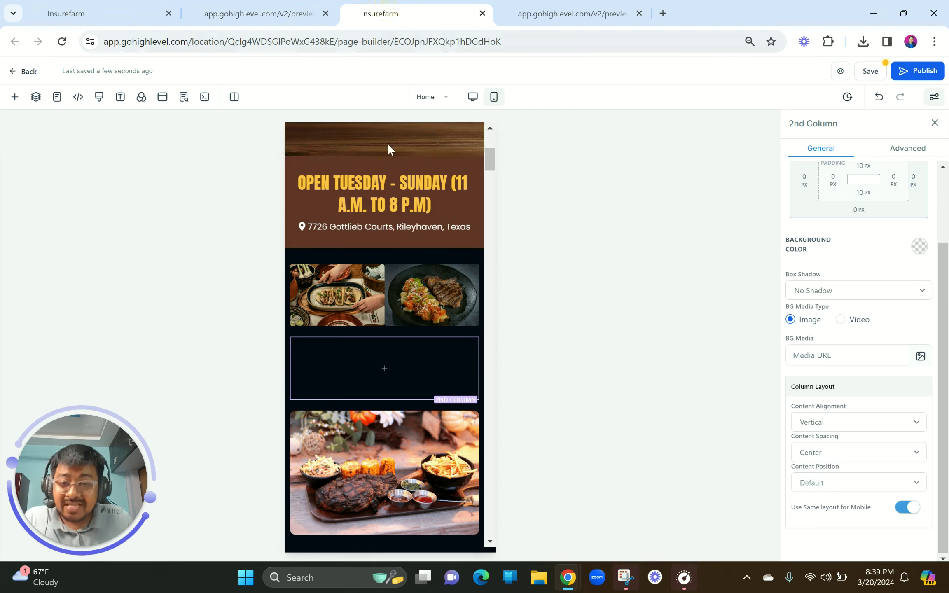
# Give the steak image a 10 px left margin
pyautogui.click(424, 297)
pyautogui.scroll(3, 902, 264)
pyautogui.click(807, 274)
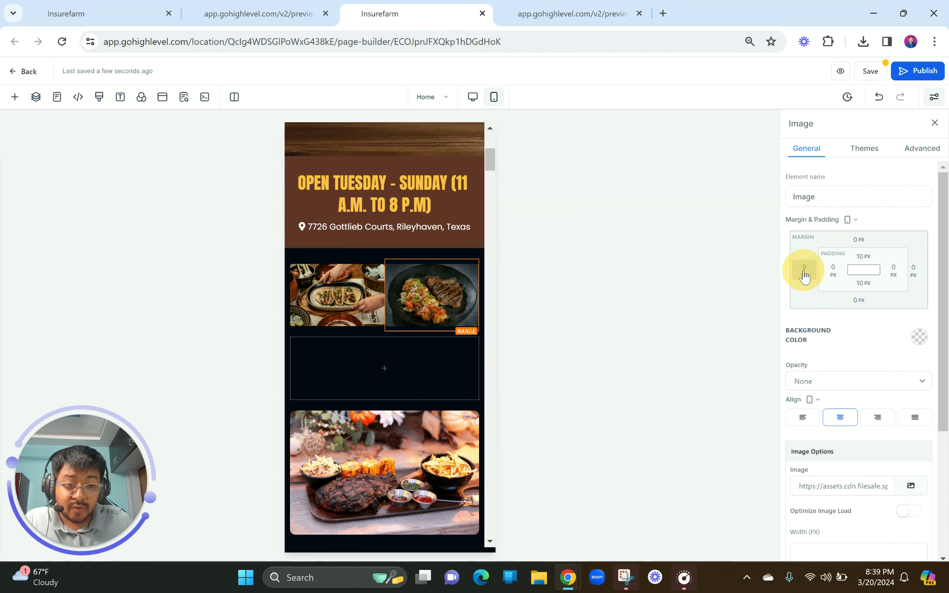
pyautogui.click(829, 324)
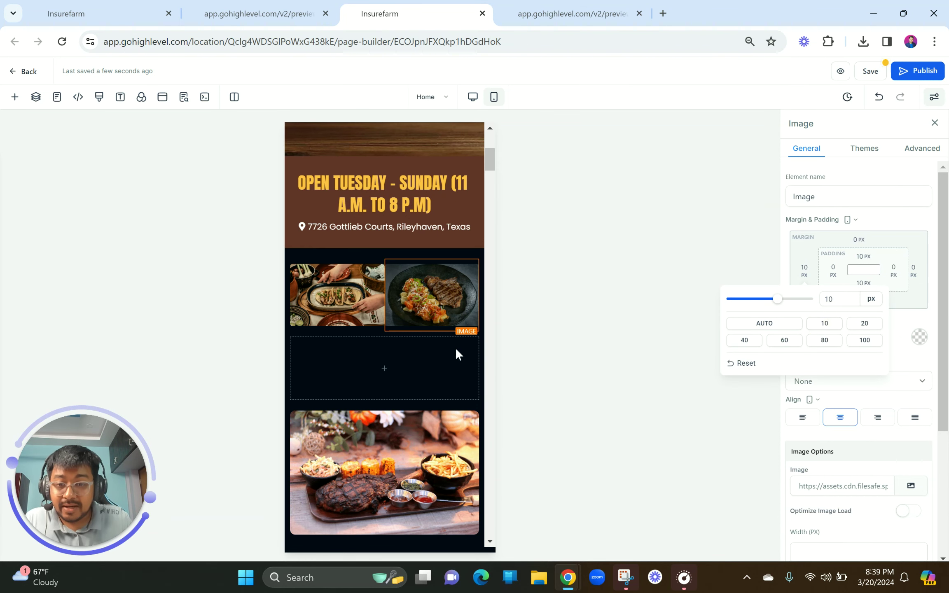
pyautogui.click(422, 384)
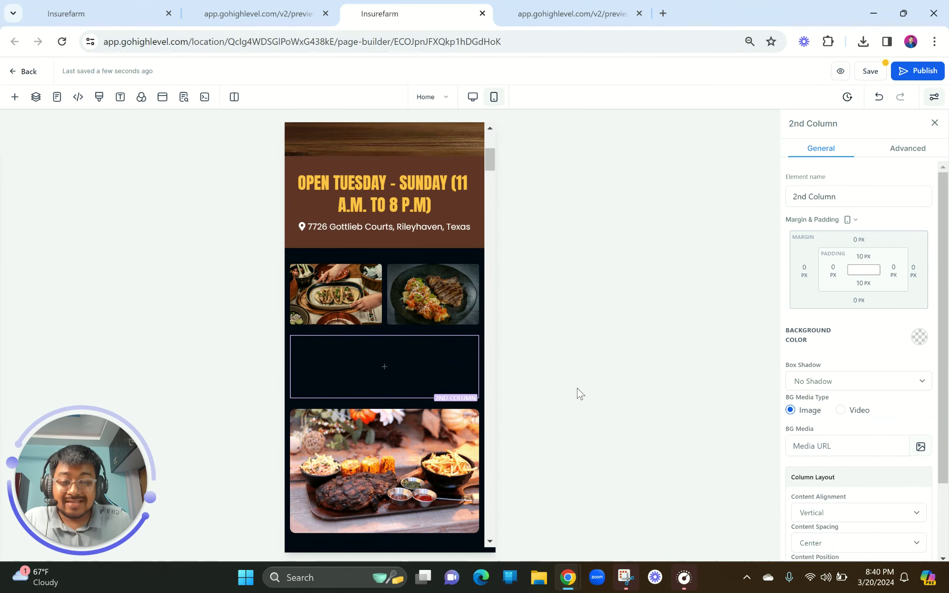
# Make the 2nd column horizontal, move the steak-and-corn photo into it, and give the ribs photo a 10 px left margin
pyautogui.scroll(-2, 842, 457)
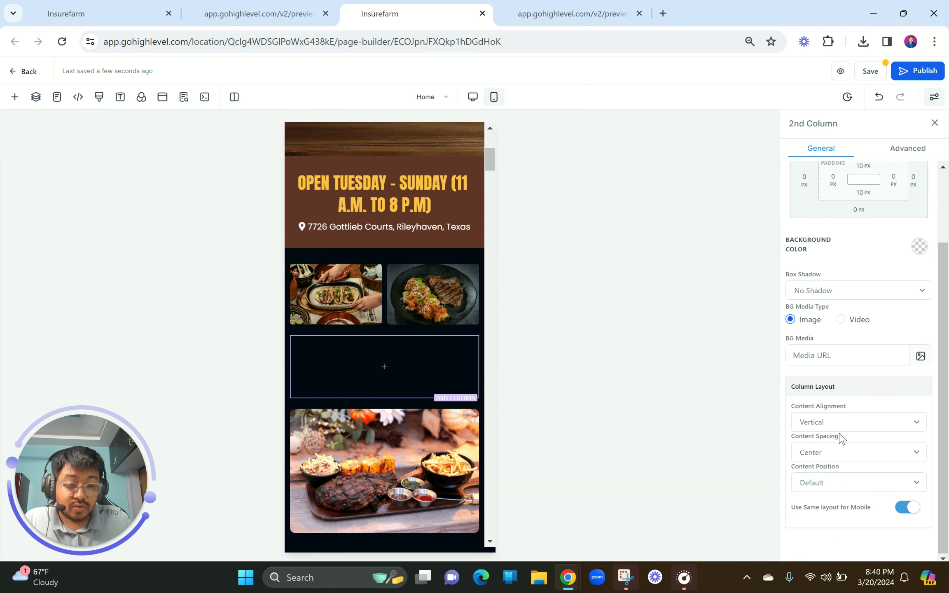
pyautogui.click(831, 421)
pyautogui.click(828, 449)
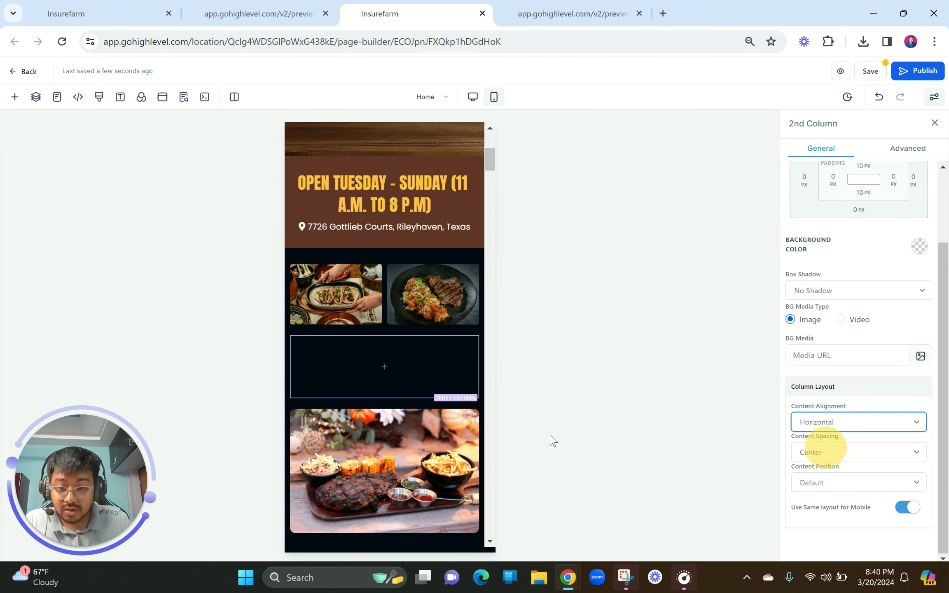
pyautogui.moveTo(448, 401); pyautogui.dragTo(418, 309)
pyautogui.scroll(-1, 434, 501)
pyautogui.scroll(3, 888, 276)
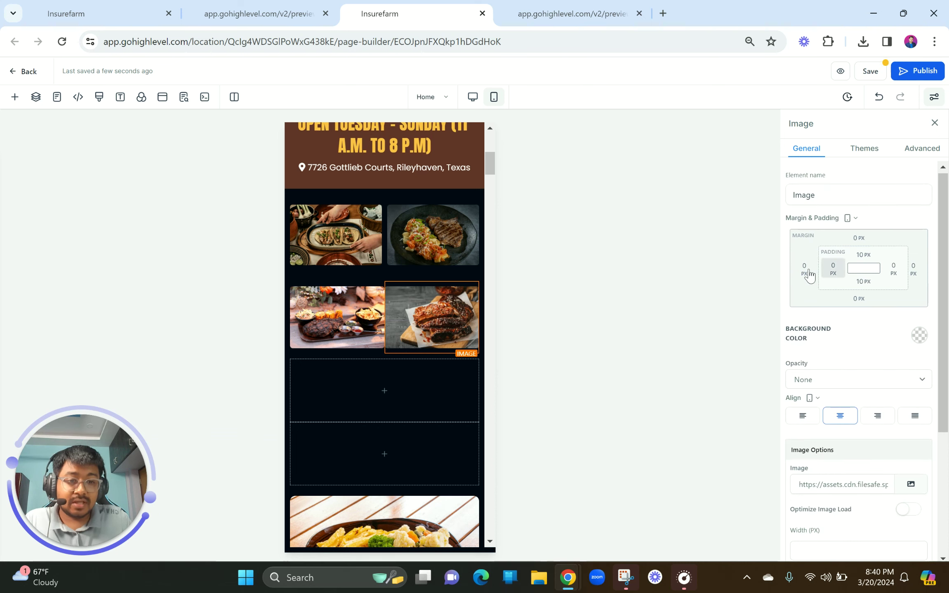
pyautogui.click(804, 267)
pyautogui.click(826, 324)
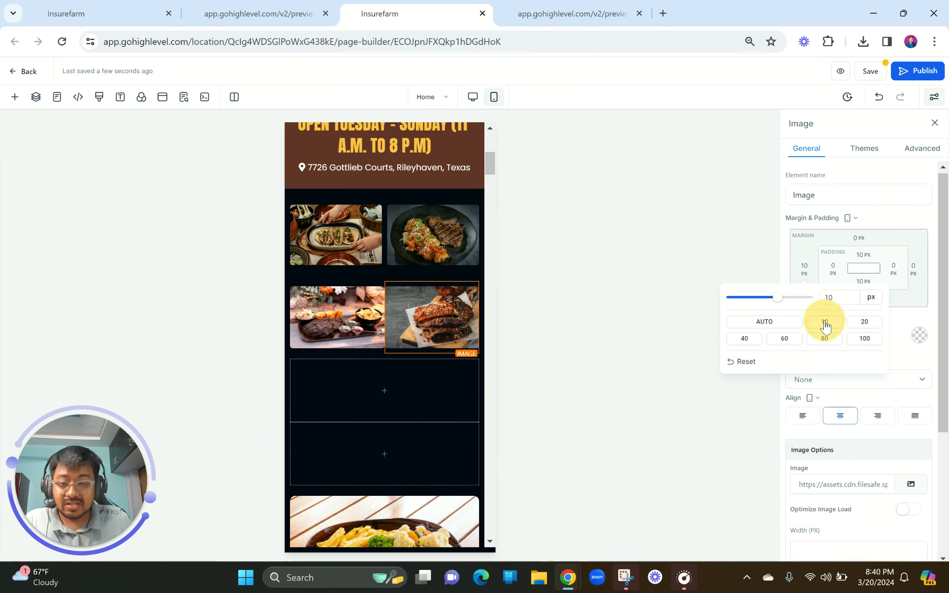
# Make the 3rd column horizontal and move the fries photo into it
pyautogui.scroll(-1, 419, 339)
pyautogui.click(436, 308)
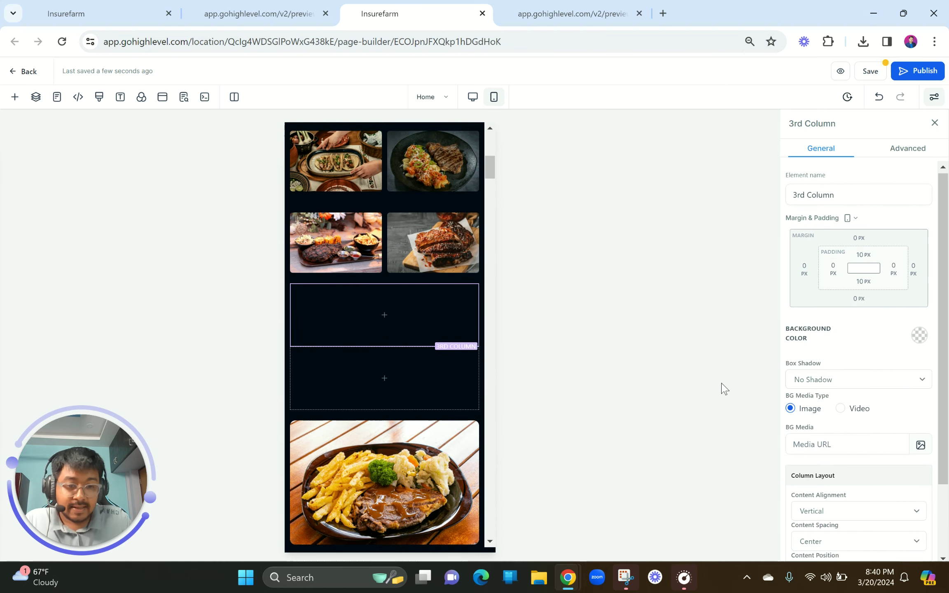
pyautogui.scroll(-2, 852, 436)
pyautogui.click(828, 422)
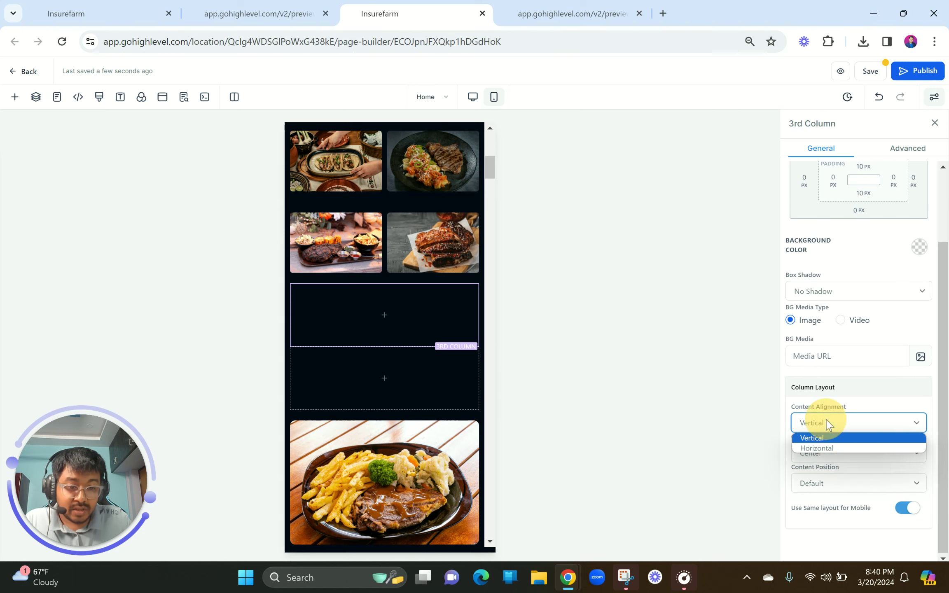
pyautogui.click(827, 447)
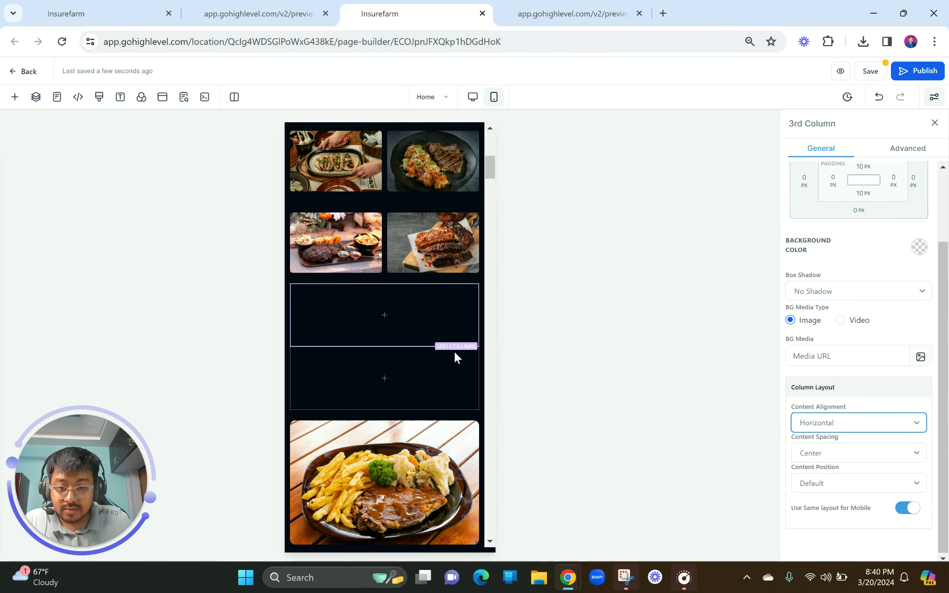
pyautogui.click(449, 420)
pyautogui.moveTo(448, 419); pyautogui.dragTo(434, 307)
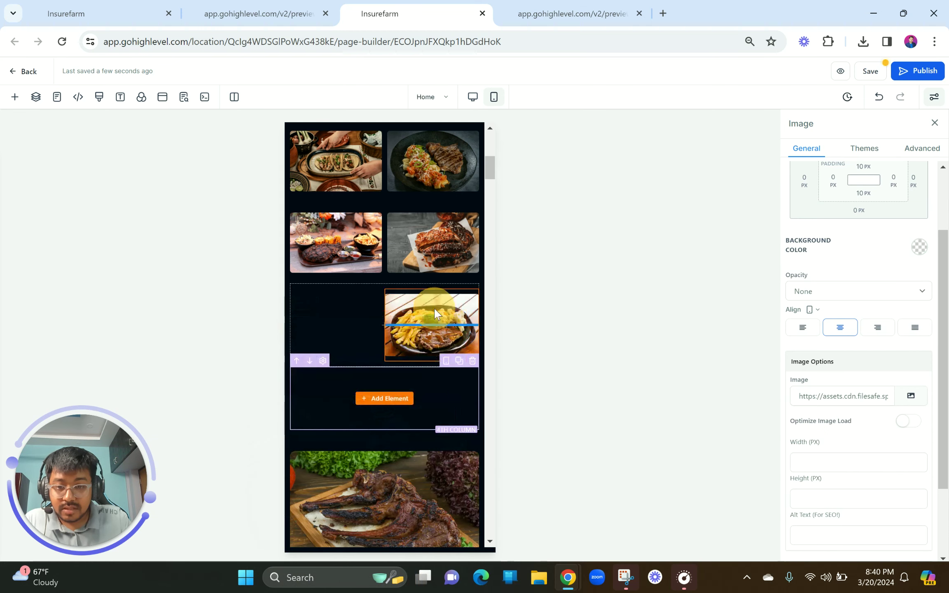
# Place the lamb photo beside the fries photo with a 10 px left margin
pyautogui.scroll(-4, 420, 465)
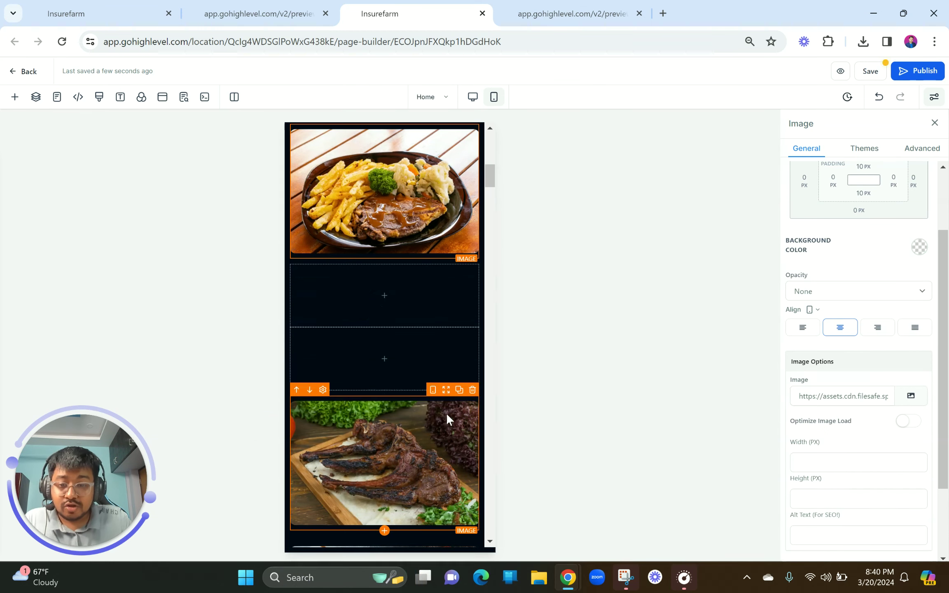
pyautogui.moveTo(446, 397); pyautogui.dragTo(440, 209)
pyautogui.scroll(3, 409, 333)
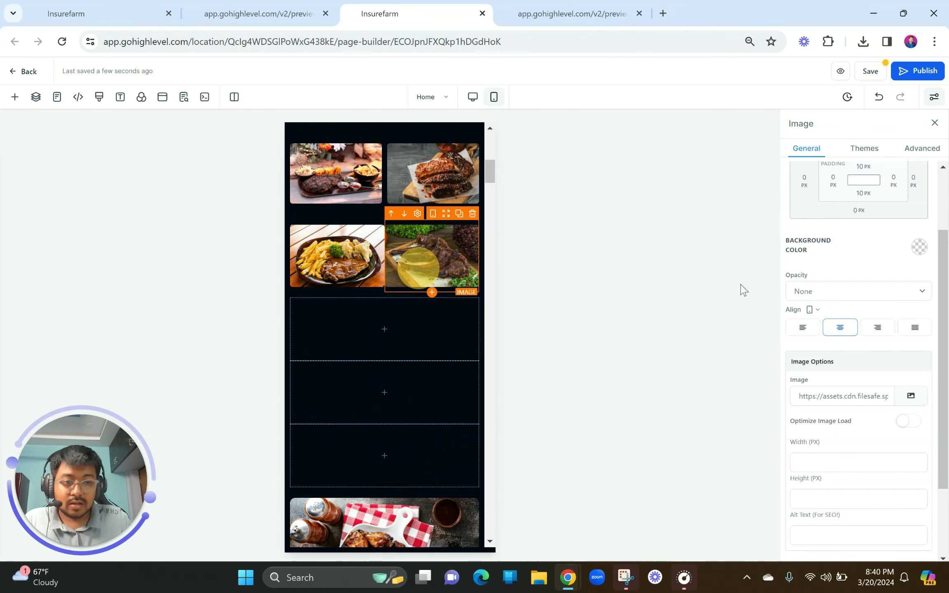
pyautogui.scroll(2, 851, 247)
pyautogui.click(806, 244)
pyautogui.click(825, 296)
pyautogui.scroll(-4, 428, 446)
pyautogui.scroll(4, 428, 446)
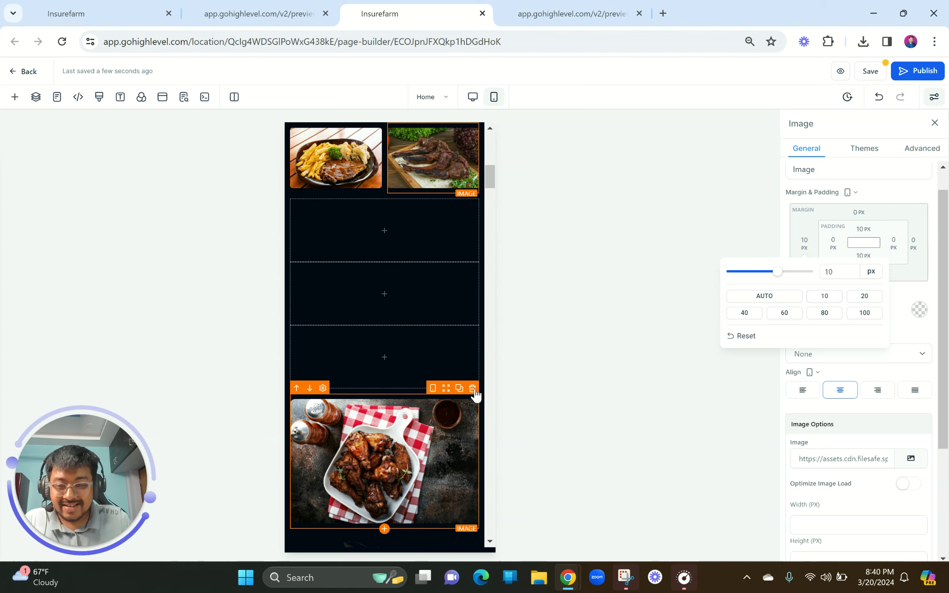
# Delete the chicken photo and three empty rows under the gallery
pyautogui.click(474, 389)
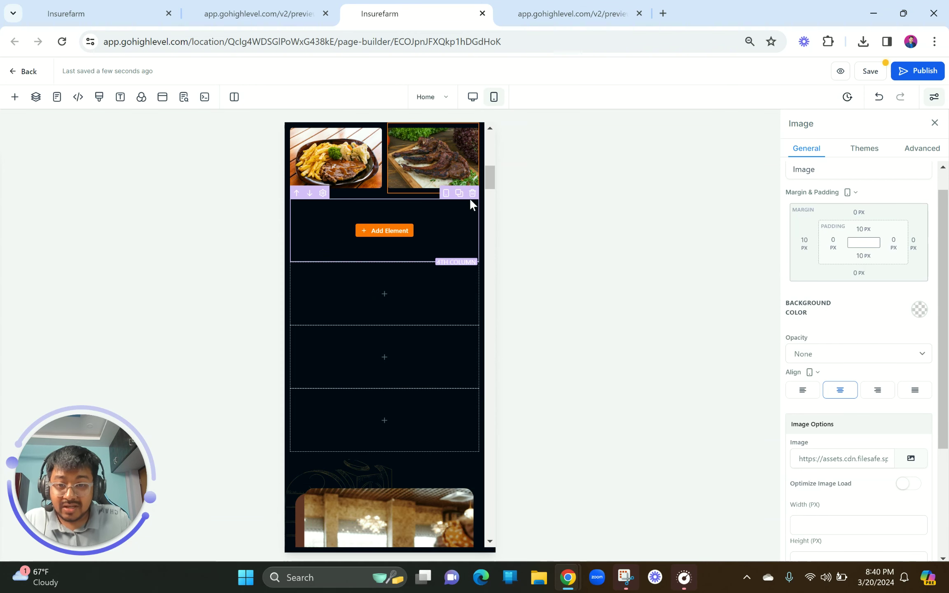
pyautogui.click(473, 194)
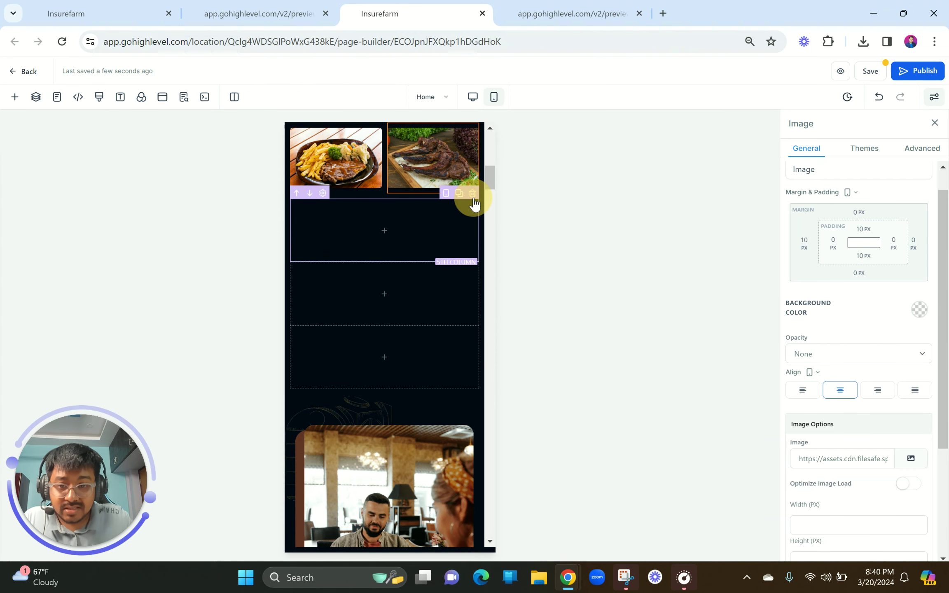
pyautogui.click(472, 195)
pyautogui.click(472, 194)
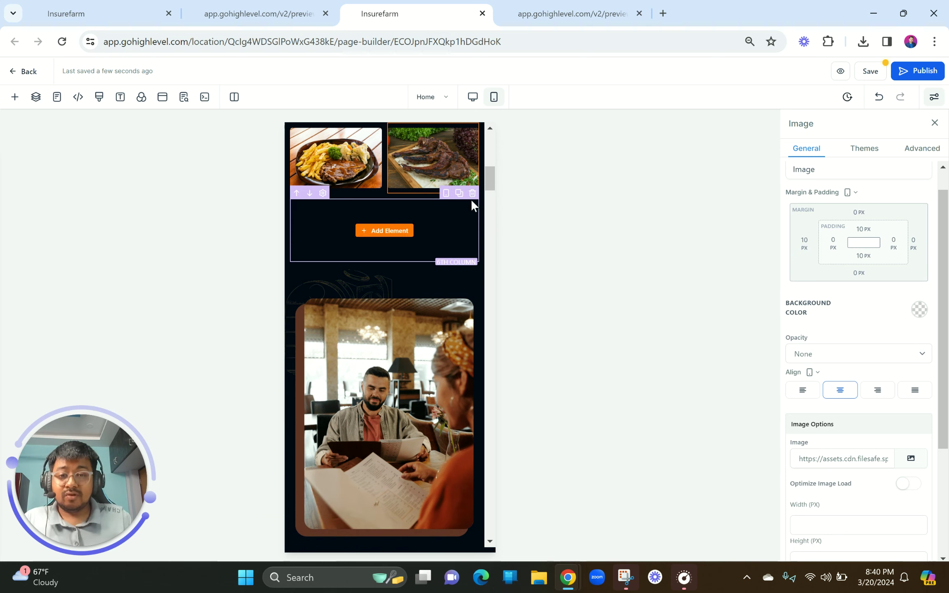
# Delete the last empty row so the restaurant photo follows the gallery pairs
pyautogui.click(472, 195)
pyautogui.scroll(5, 400, 231)
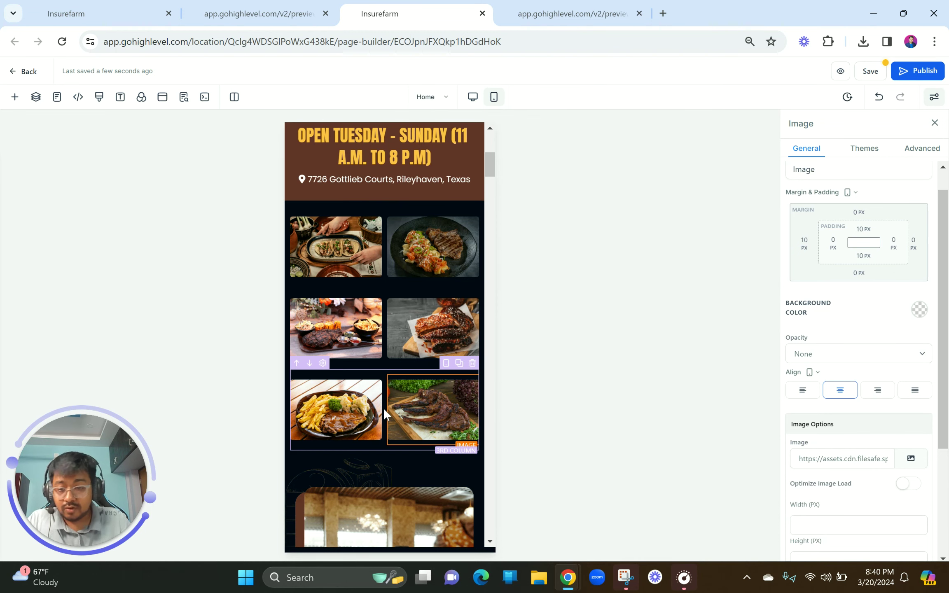
pyautogui.scroll(-4, 384, 408)
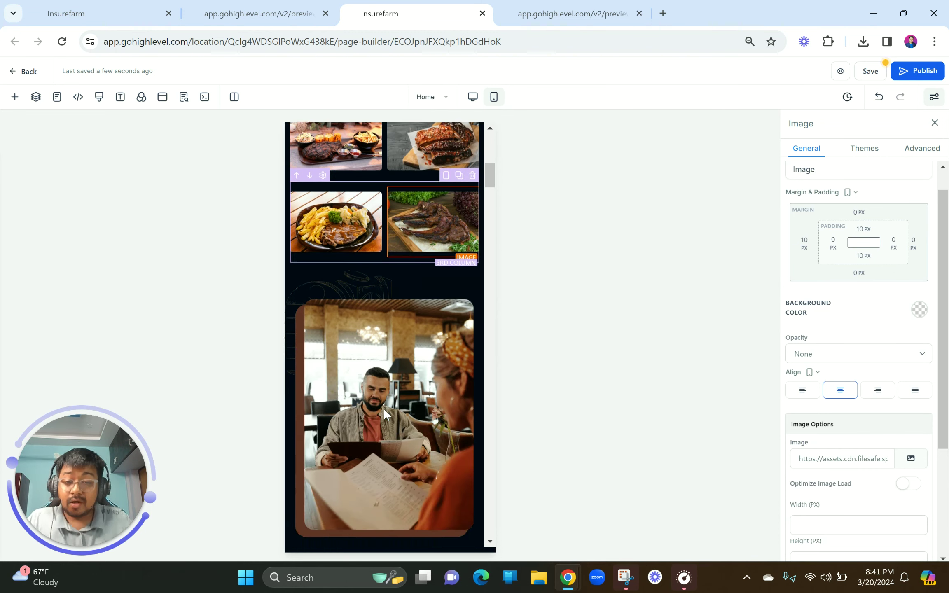
pyautogui.scroll(-1, 384, 408)
pyautogui.scroll(-2, 384, 408)
pyautogui.scroll(6, 383, 408)
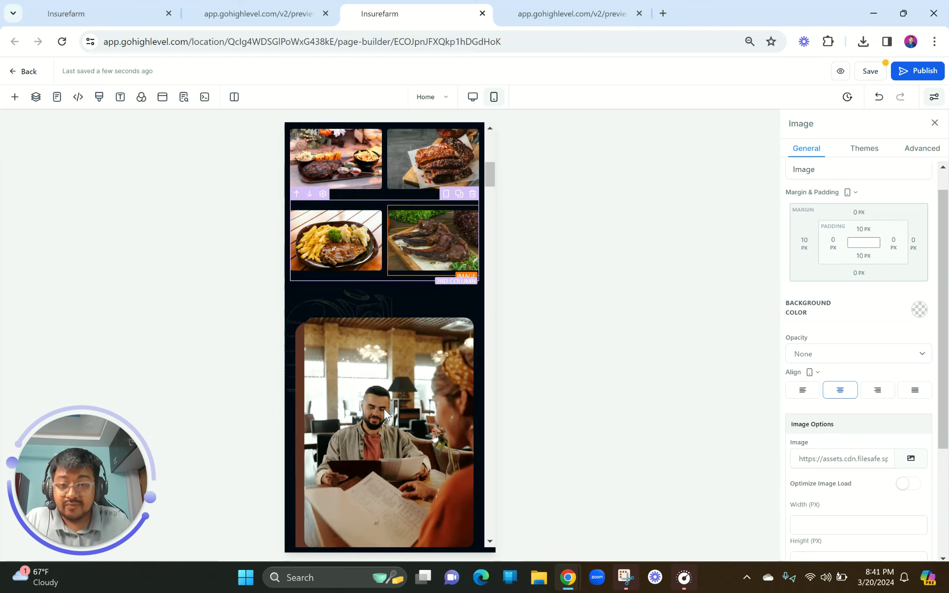
pyautogui.scroll(7, 453, 315)
pyautogui.scroll(-6, 440, 403)
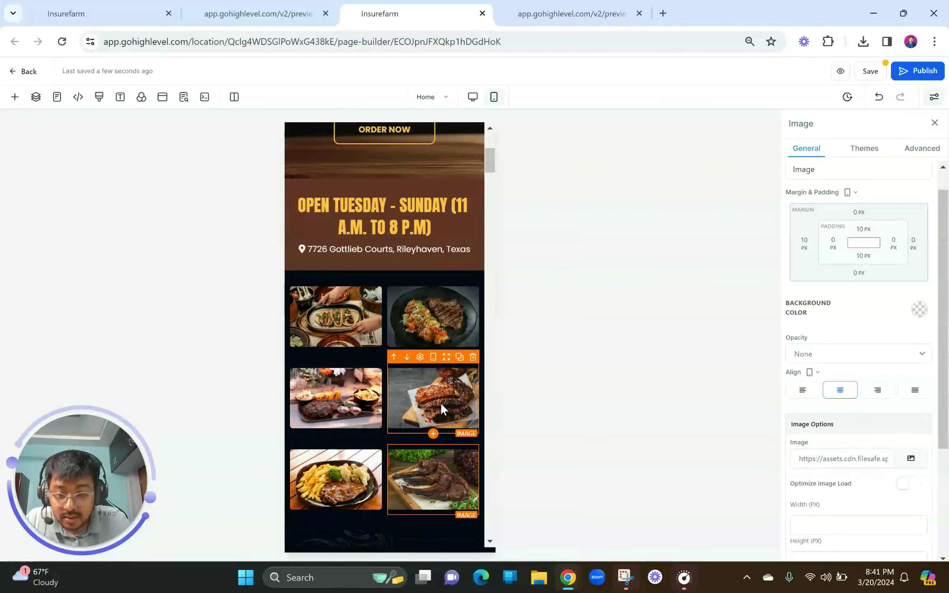
pyautogui.click(402, 490)
pyautogui.scroll(-1, 402, 490)
# Review the three photo pairs in the mobile preview, then return to the builder
pyautogui.click(254, 6)
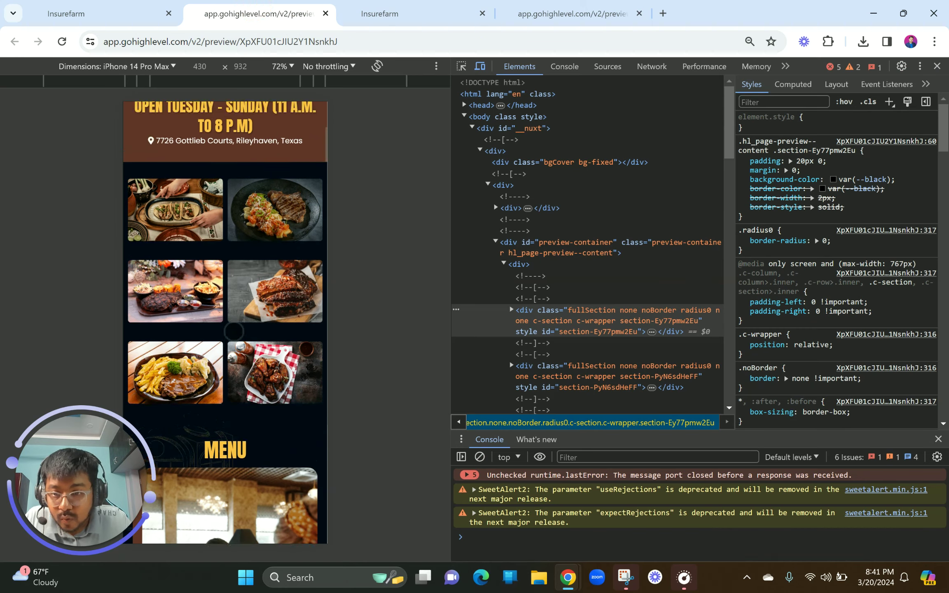
pyautogui.click(393, 6)
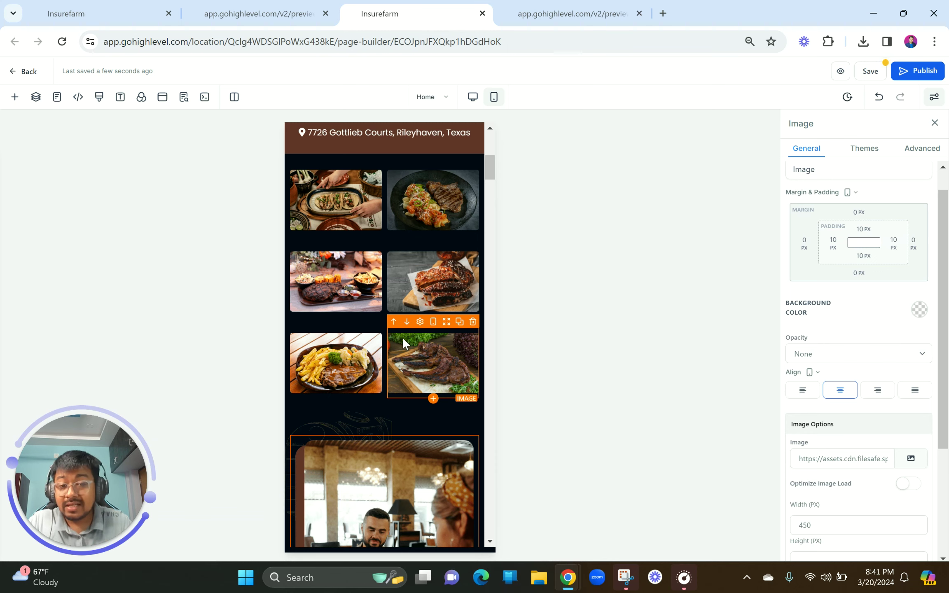
pyautogui.click(380, 352)
pyautogui.scroll(2, 380, 353)
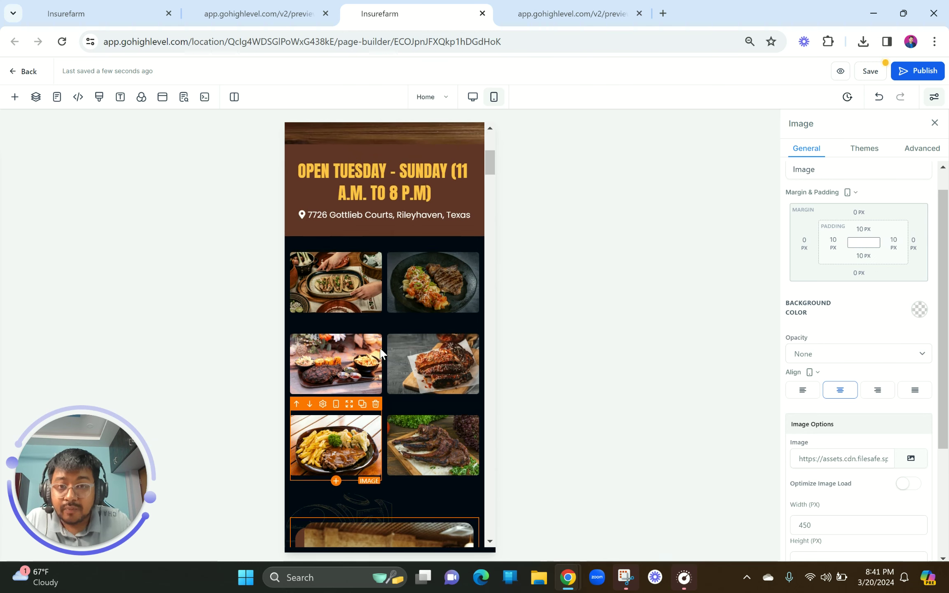
pyautogui.click(568, 13)
pyautogui.scroll(2, 225, 325)
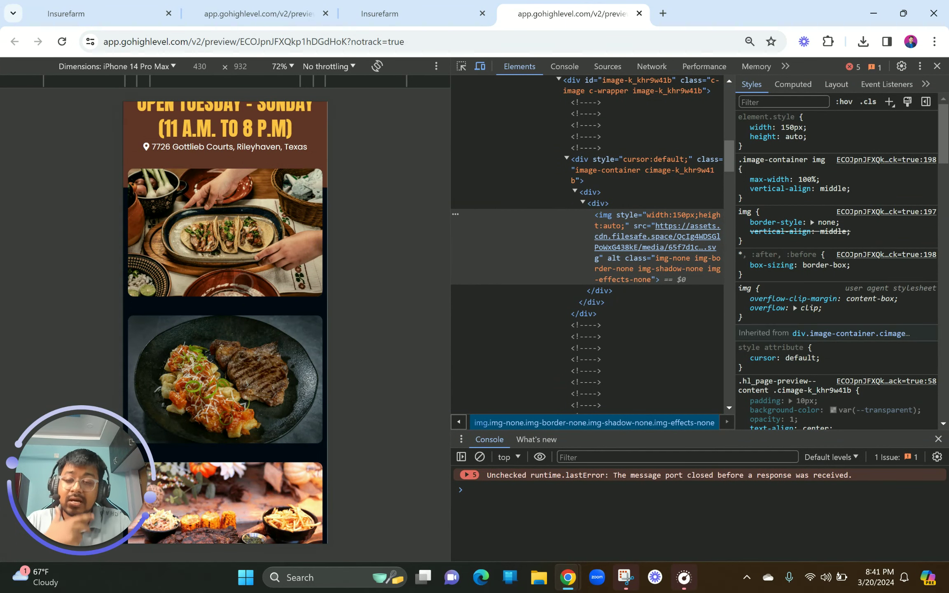
pyautogui.scroll(-20, 243, 283)
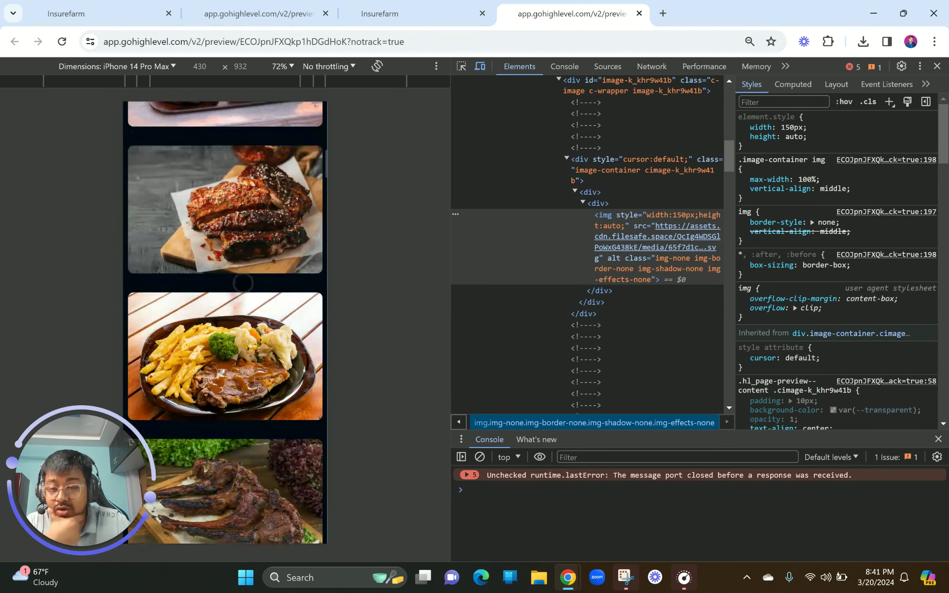
pyautogui.scroll(-8, 243, 283)
pyautogui.scroll(5, 243, 283)
pyautogui.scroll(6, 225, 322)
pyautogui.click(380, 14)
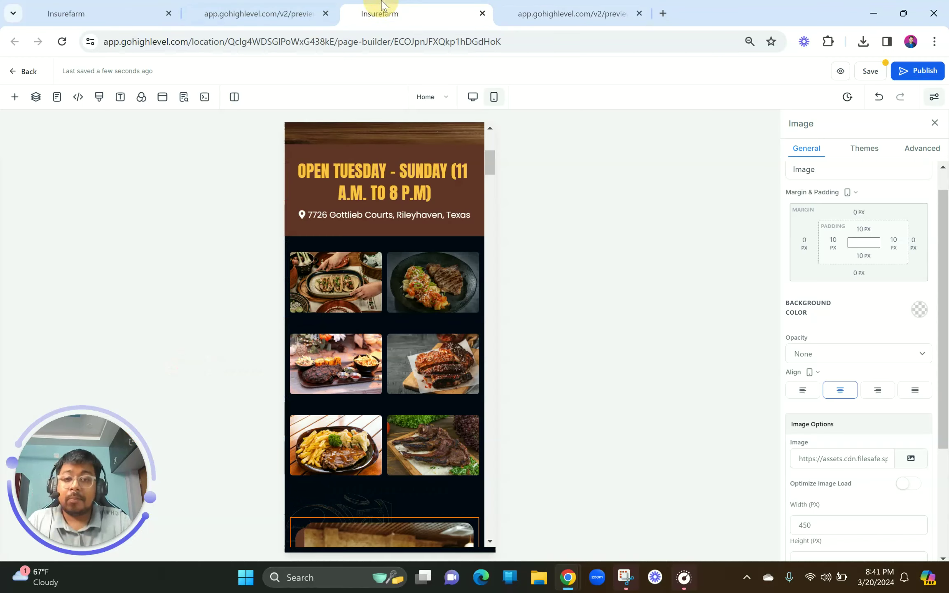
# Compare the restaurant photo and Menu heading between the builder and mobile preview
pyautogui.scroll(-1, 370, 368)
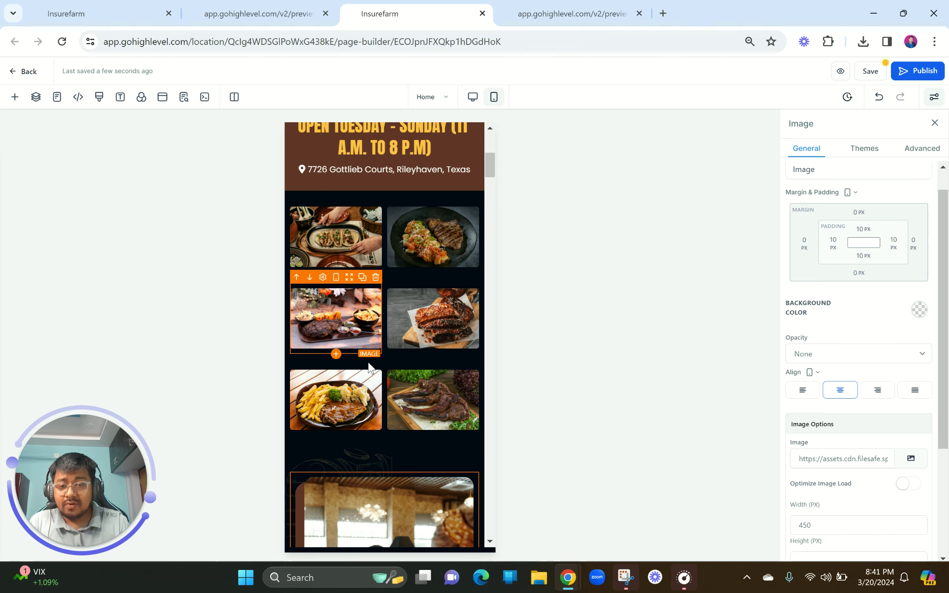
pyautogui.scroll(-8, 369, 363)
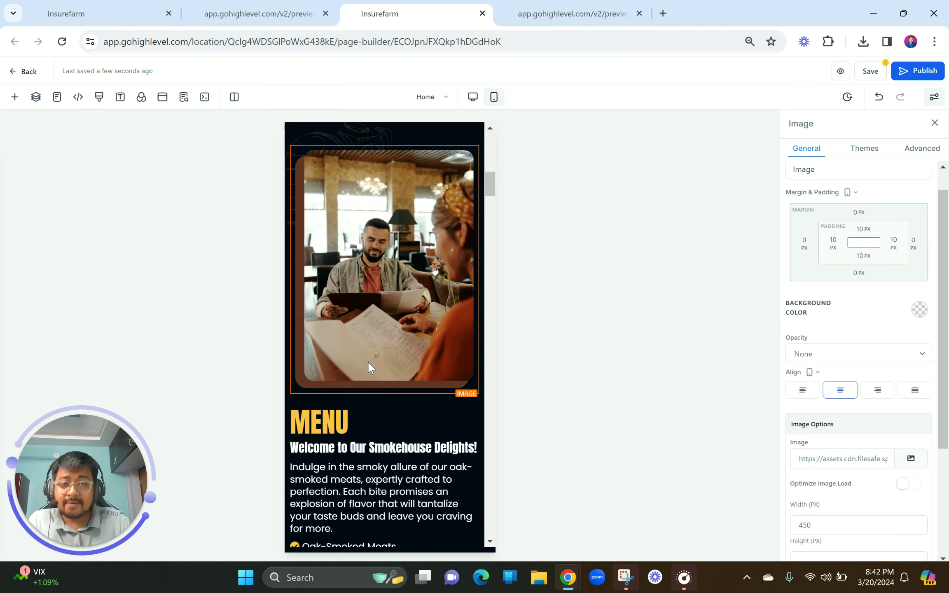
pyautogui.scroll(5, 368, 361)
pyautogui.click(573, 14)
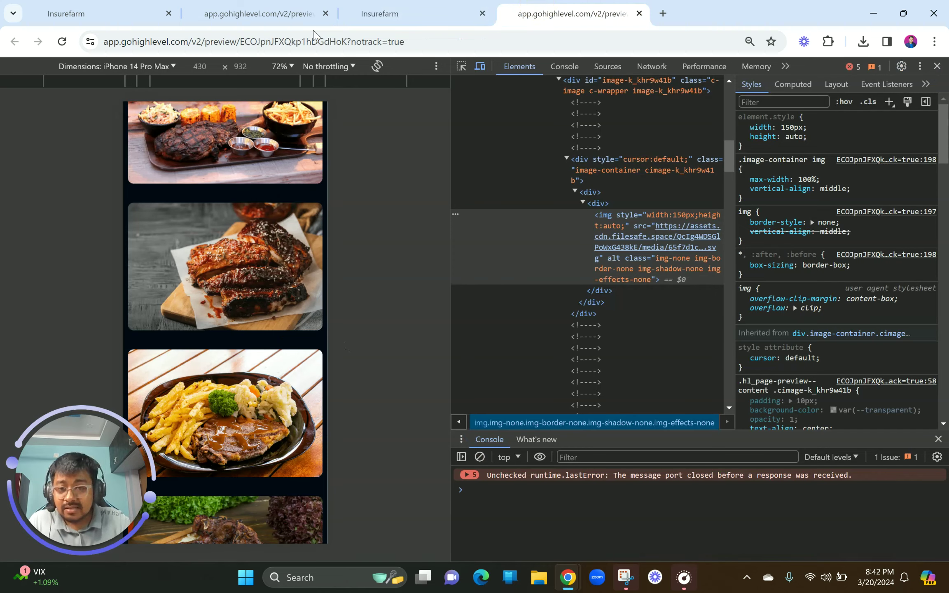
pyautogui.click(406, 10)
pyautogui.scroll(3, 403, 221)
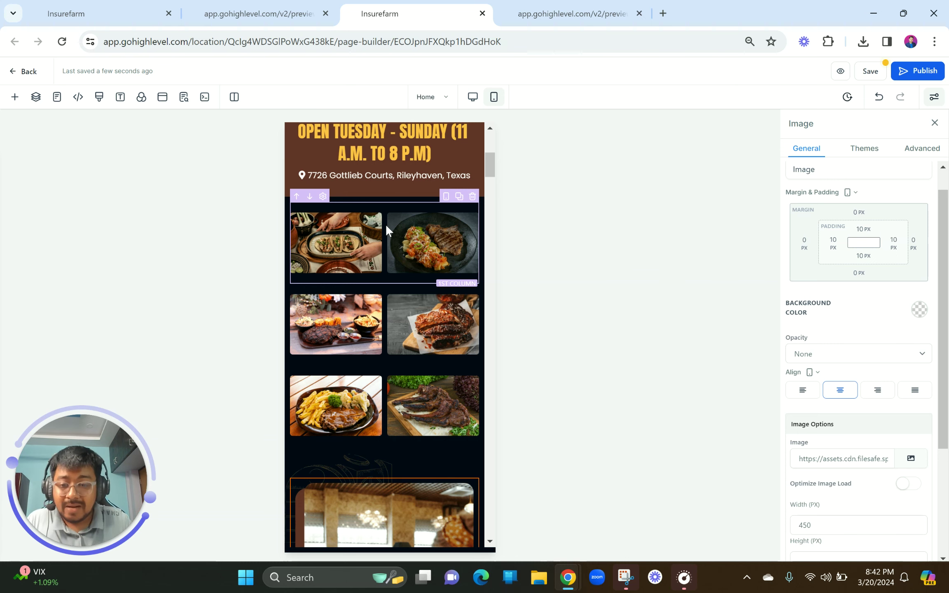
pyautogui.scroll(-5, 386, 226)
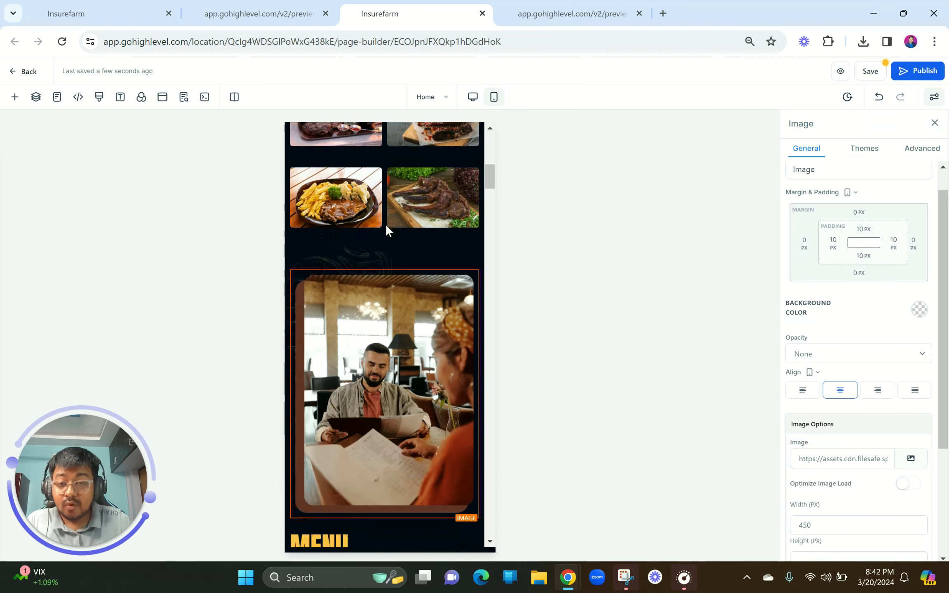
# Scroll through MENU in the phone preview, then switch the builder canvas to Desktop Mode
pyautogui.click(259, 14)
pyautogui.scroll(-5, 252, 340)
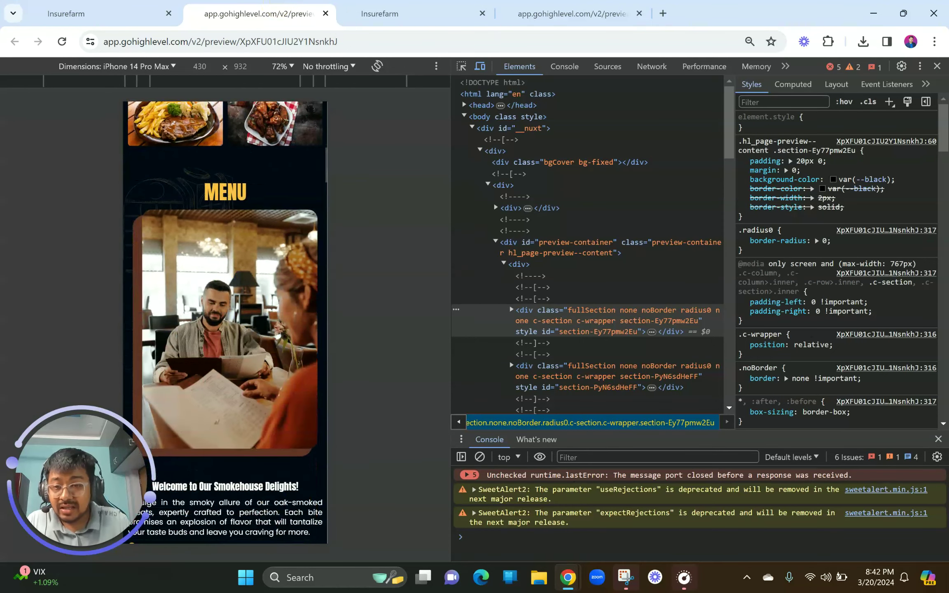
pyautogui.scroll(-3, 225, 322)
pyautogui.scroll(1, 224, 321)
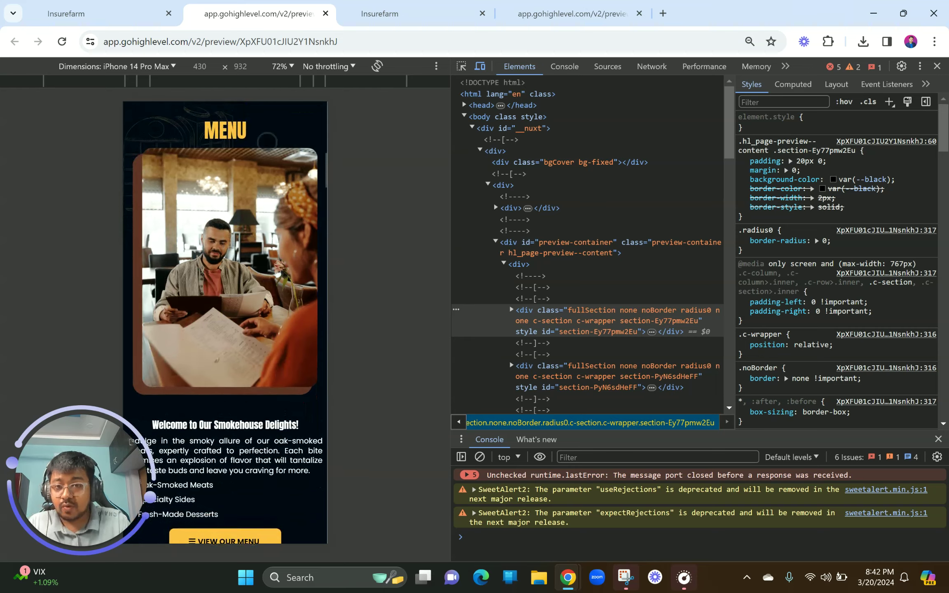
pyautogui.click(380, 13)
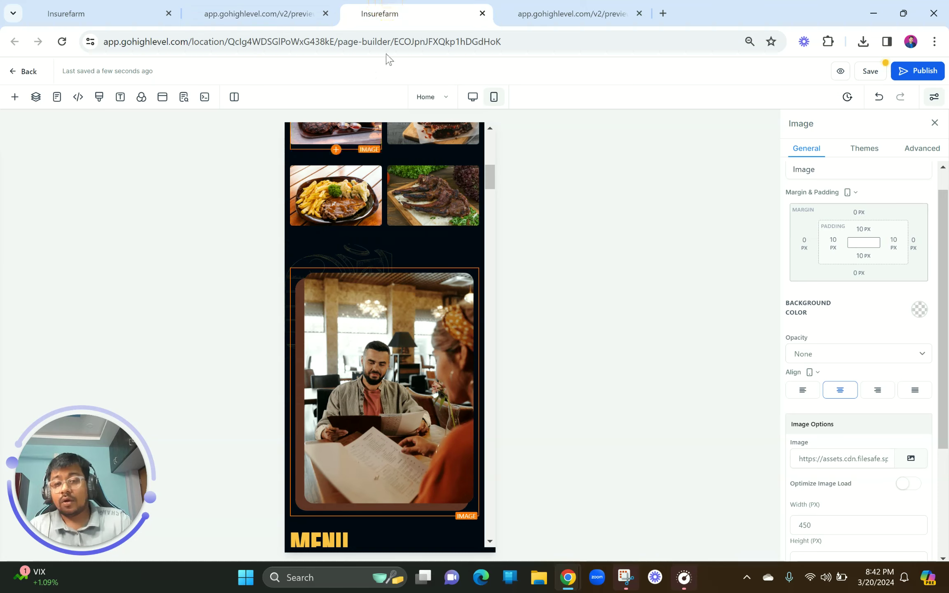
pyautogui.click(472, 97)
# Duplicate the MENU section and hide the original on mobile
pyautogui.scroll(-1, 412, 313)
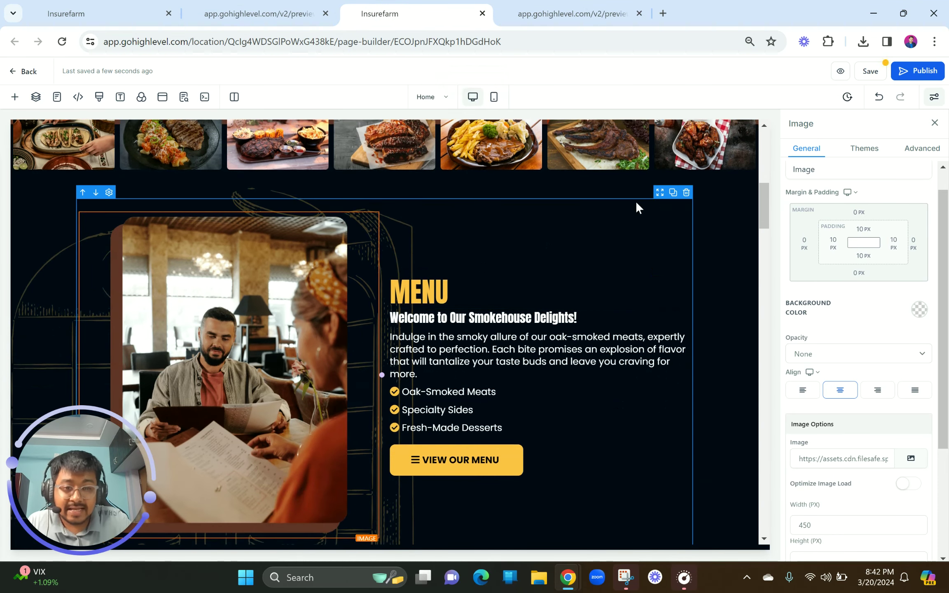
pyautogui.click(751, 209)
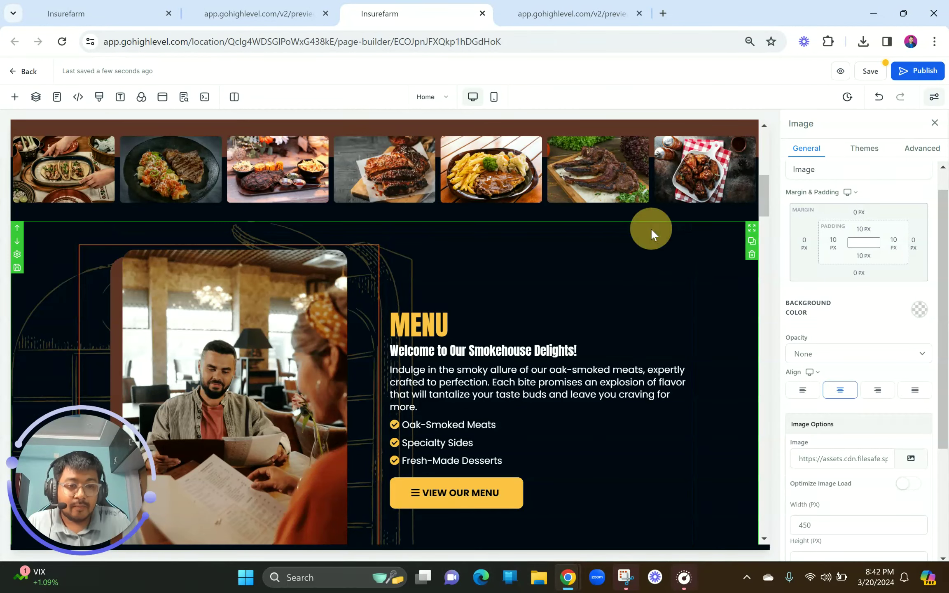
pyautogui.click(651, 228)
pyautogui.click(910, 147)
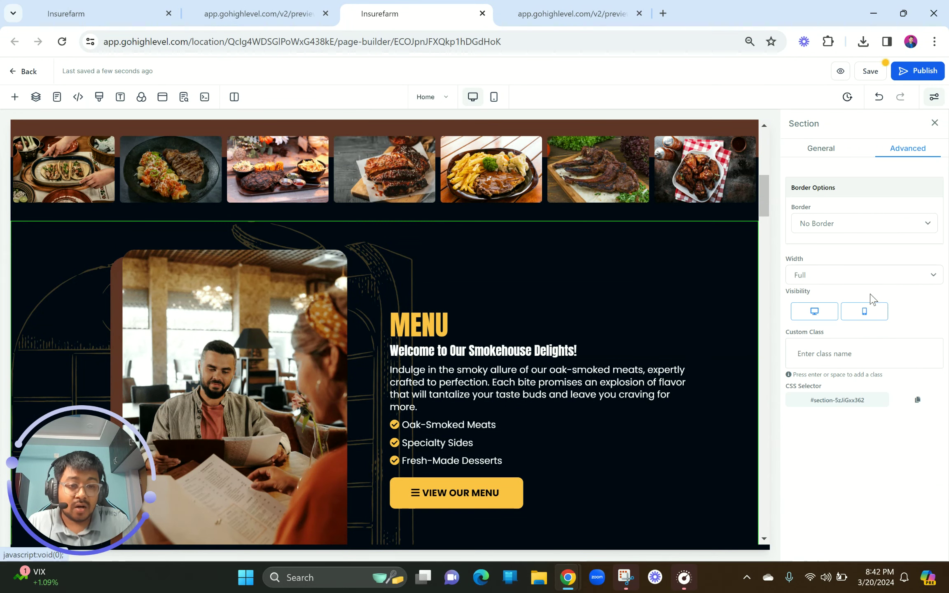
pyautogui.click(862, 313)
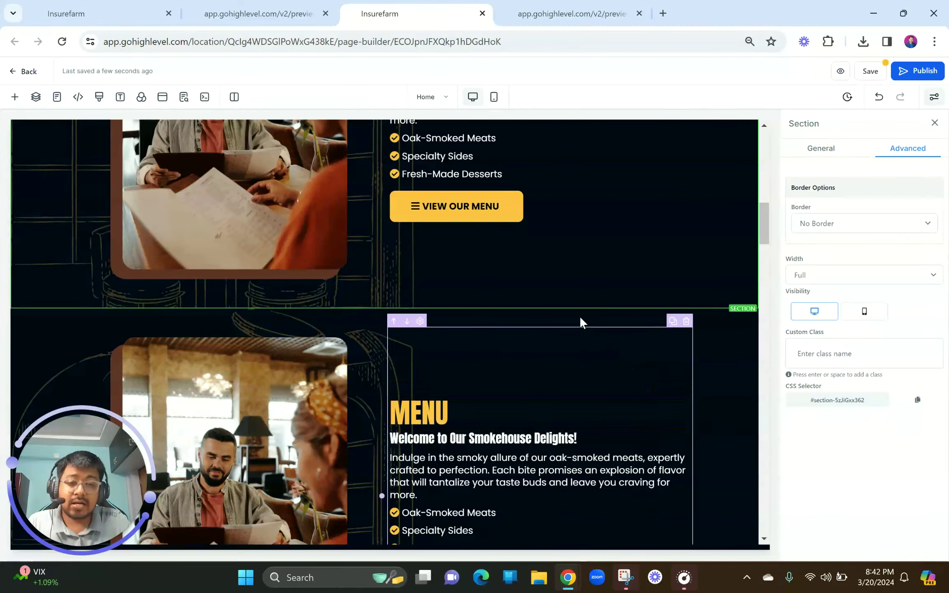
# Hide the duplicated MENU section on desktop
pyautogui.click(581, 318)
pyautogui.click(902, 149)
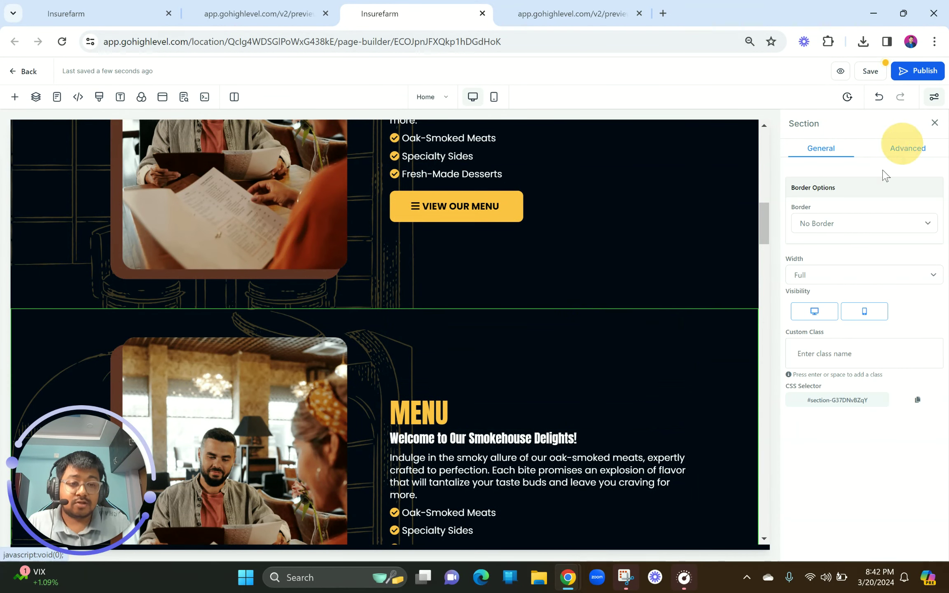
pyautogui.click(813, 310)
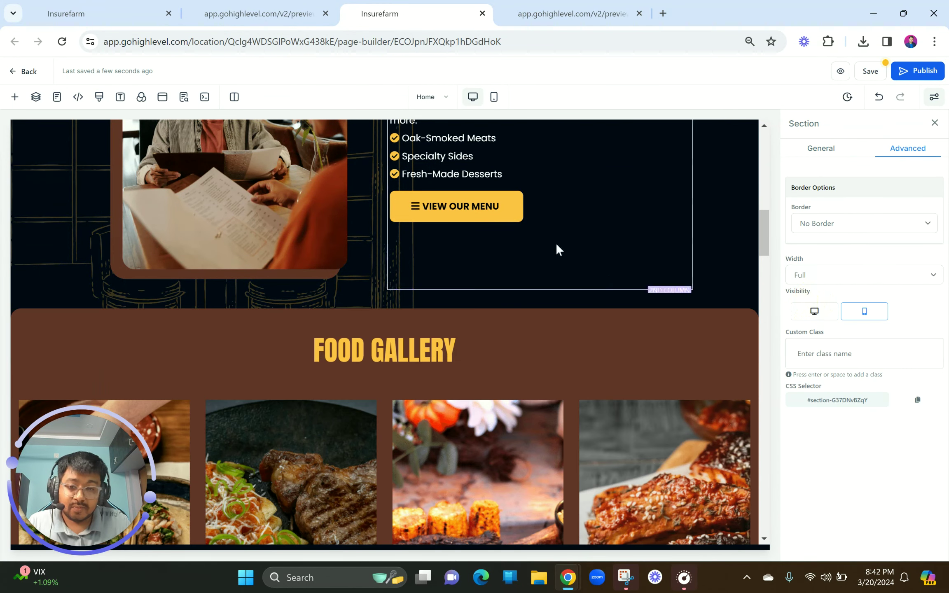
pyautogui.scroll(3, 608, 272)
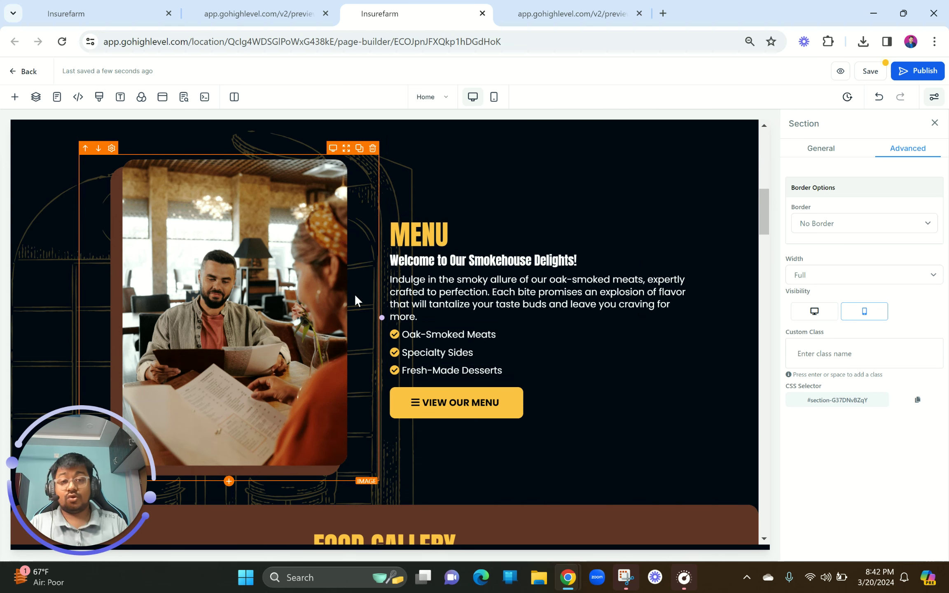
pyautogui.click(495, 99)
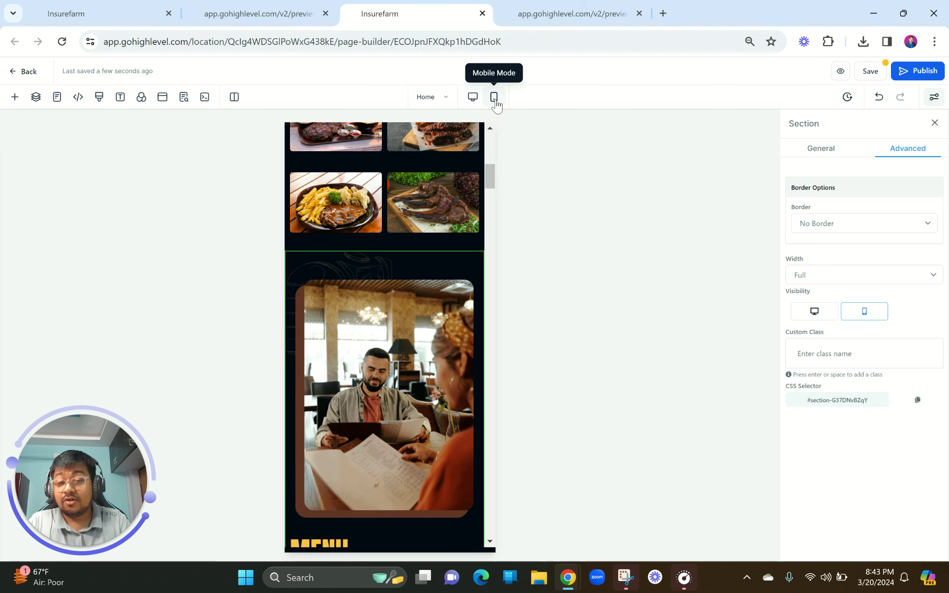
pyautogui.scroll(-1, 386, 321)
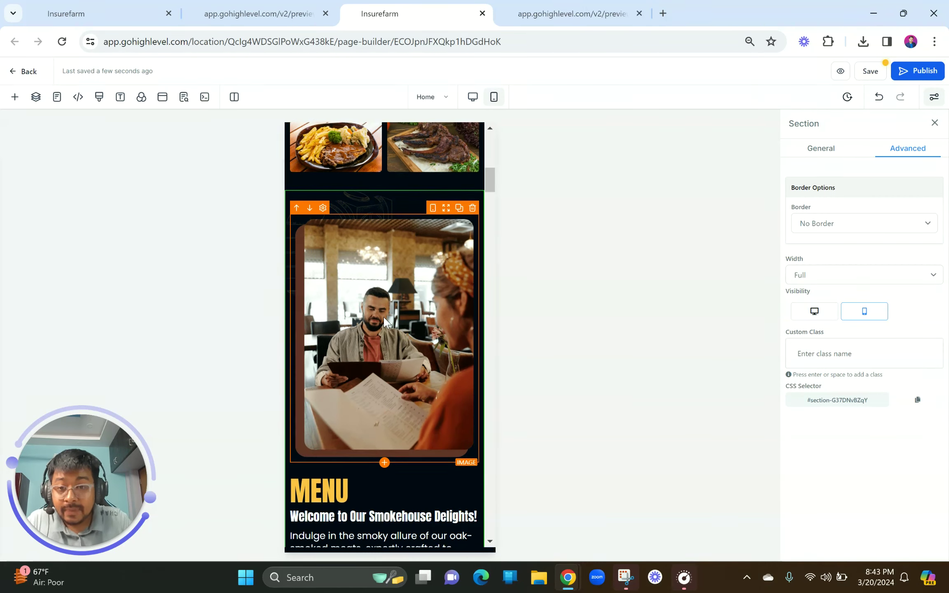
pyautogui.scroll(3, 393, 280)
pyautogui.scroll(-3, 393, 281)
pyautogui.click(256, 13)
pyautogui.scroll(-3, 225, 322)
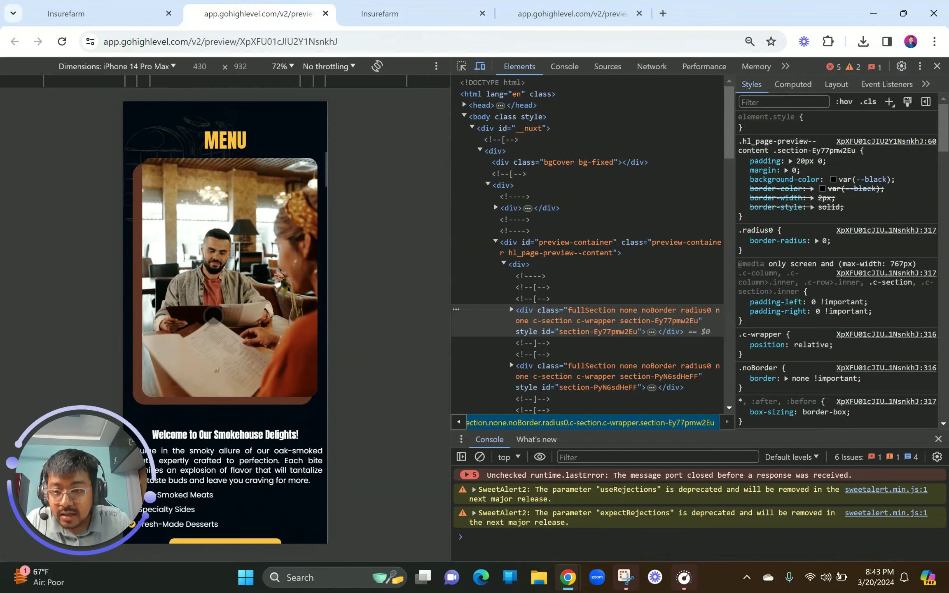
pyautogui.click(380, 14)
pyautogui.scroll(-2, 384, 232)
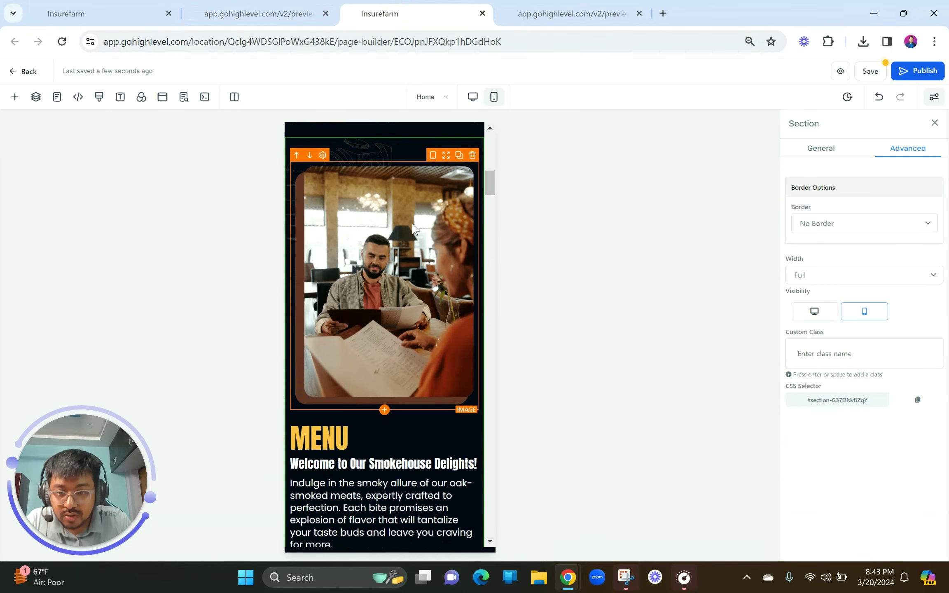
pyautogui.scroll(-1, 379, 223)
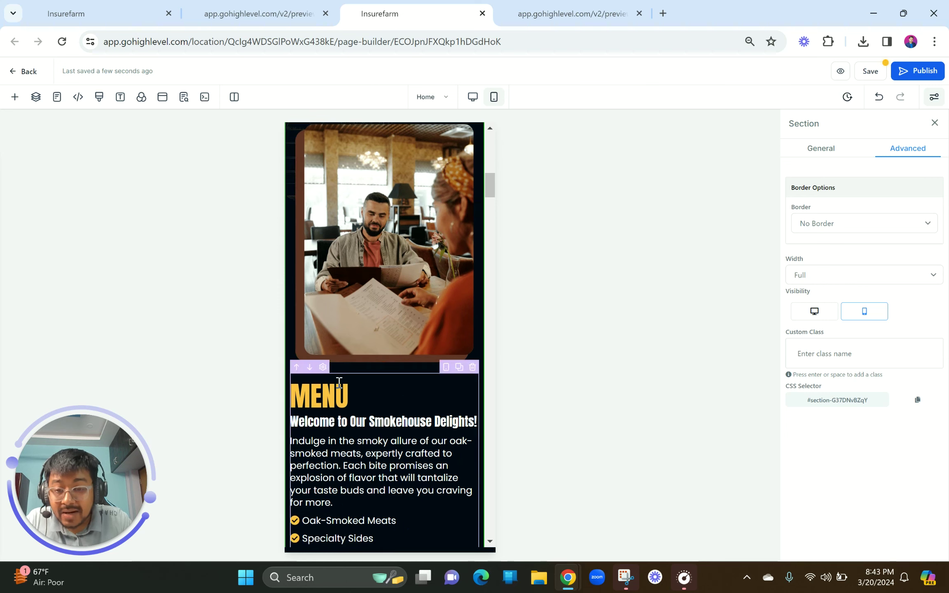
pyautogui.scroll(3, 372, 239)
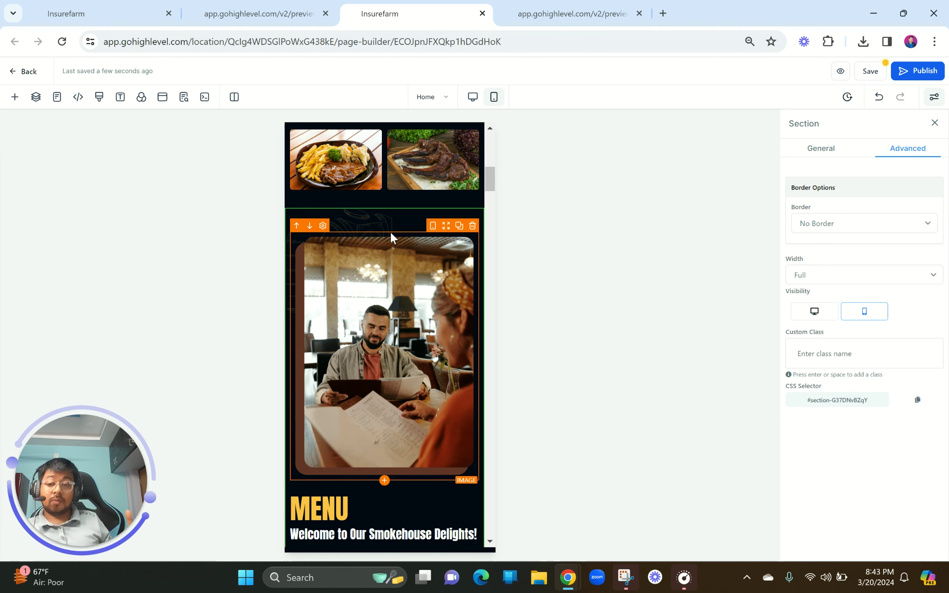
pyautogui.scroll(5, 390, 232)
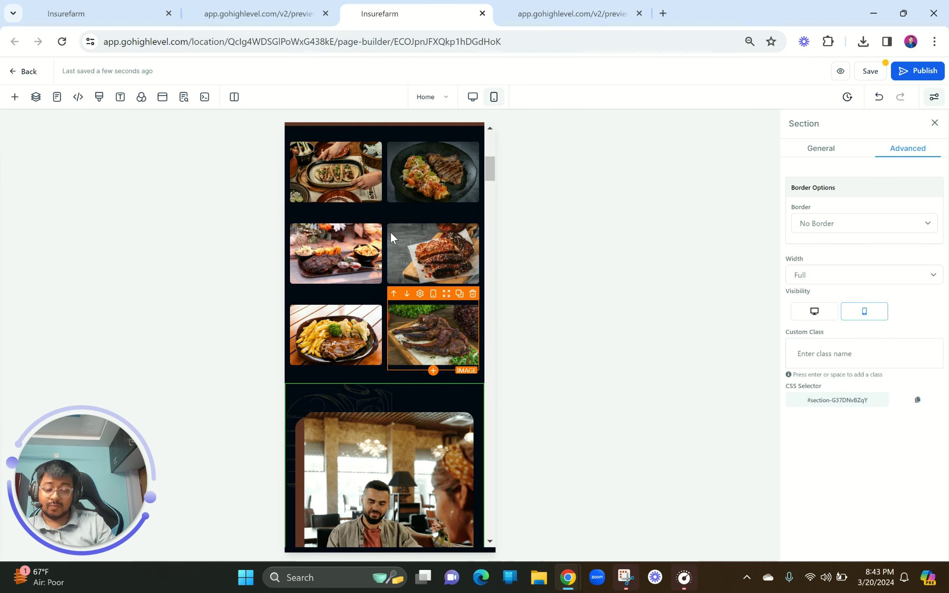
pyautogui.scroll(-3, 390, 232)
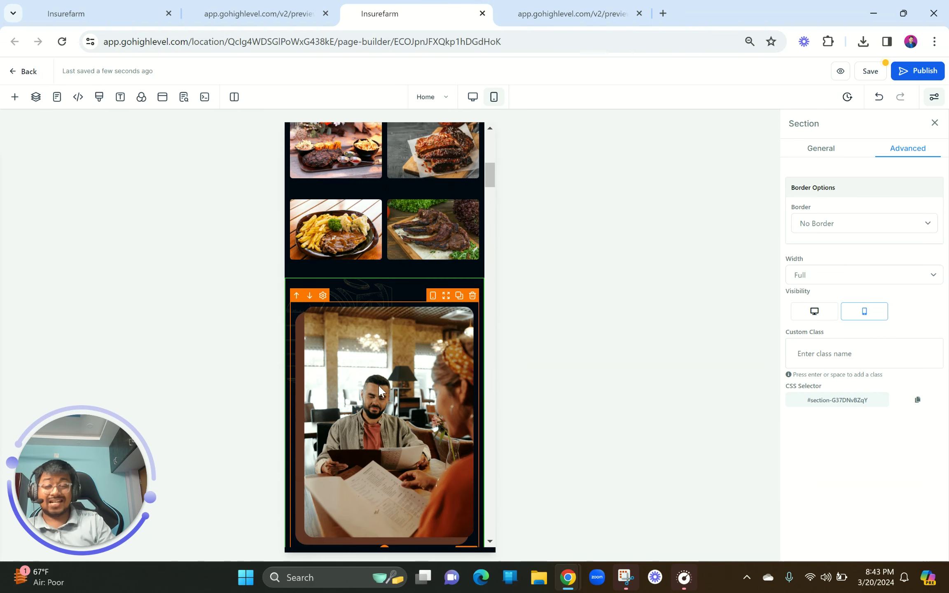
pyautogui.scroll(3, 383, 322)
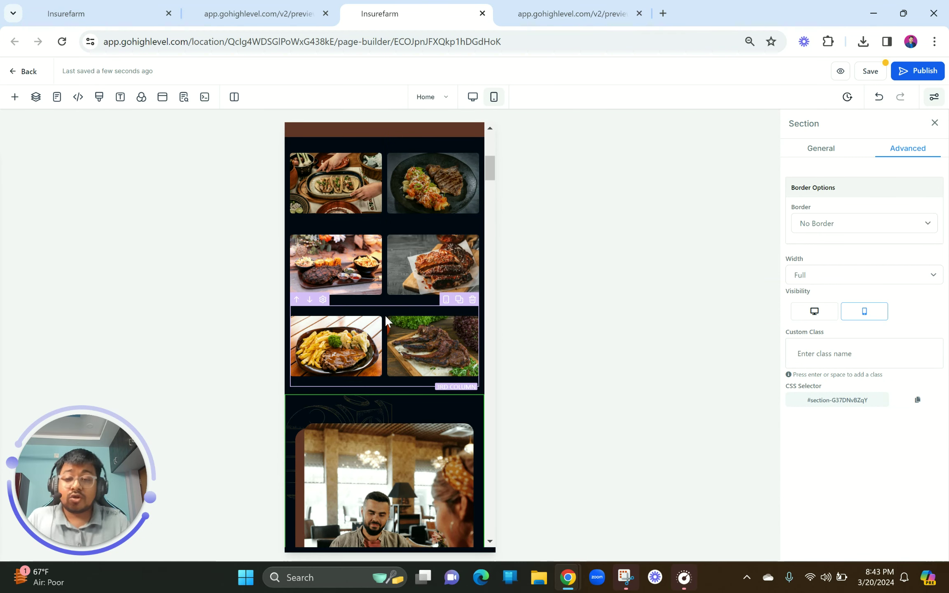
pyautogui.scroll(-5, 385, 314)
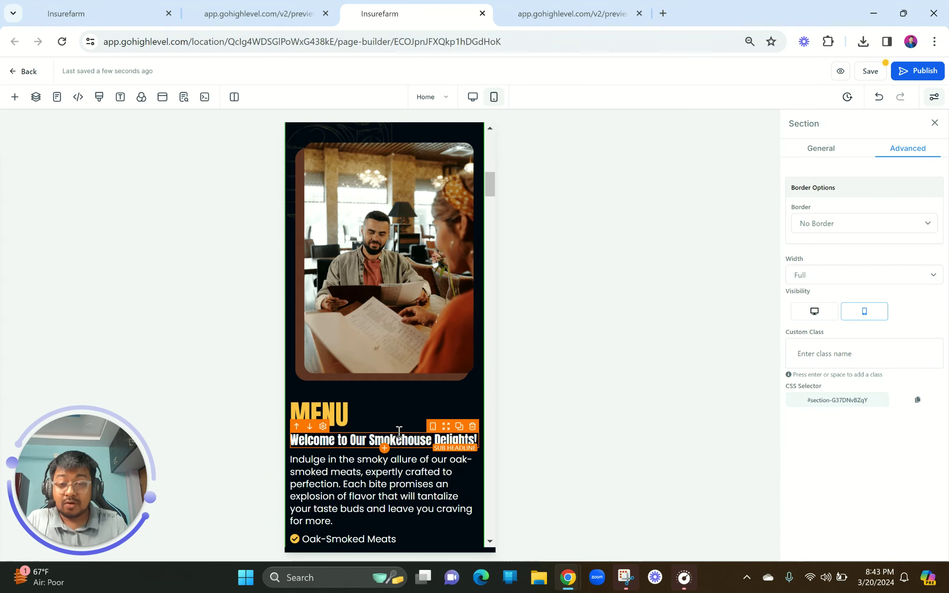
pyautogui.scroll(2, 399, 430)
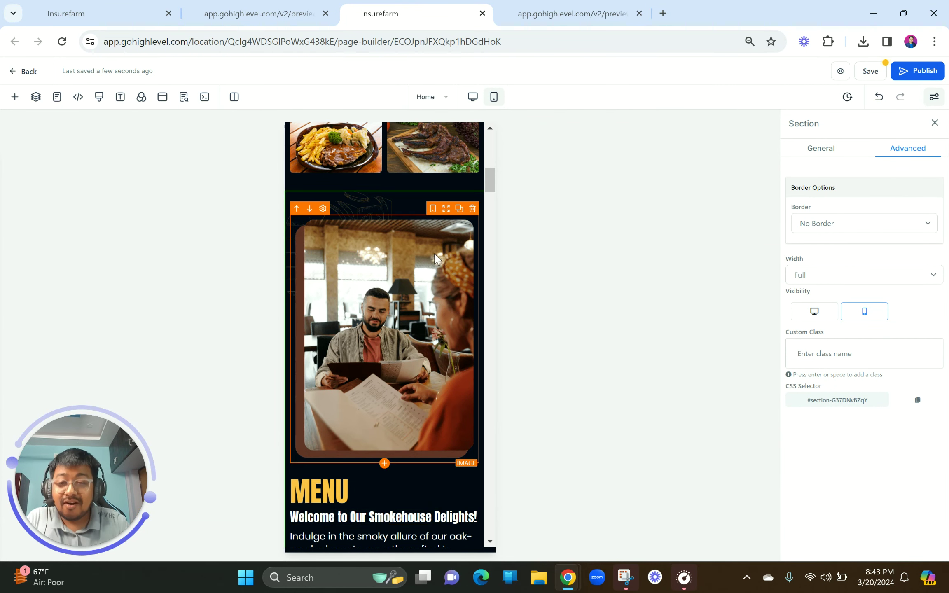
# Move the mobile MENU headline above the restaurant photo, centre it, and set its font size to 42 px
pyautogui.moveTo(451, 472); pyautogui.dragTo(436, 256)
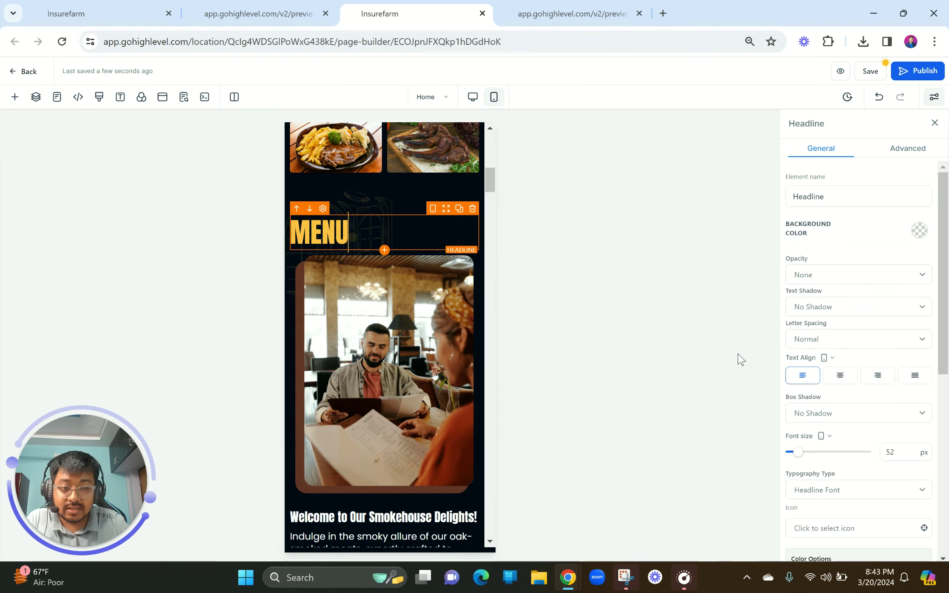
pyautogui.click(840, 380)
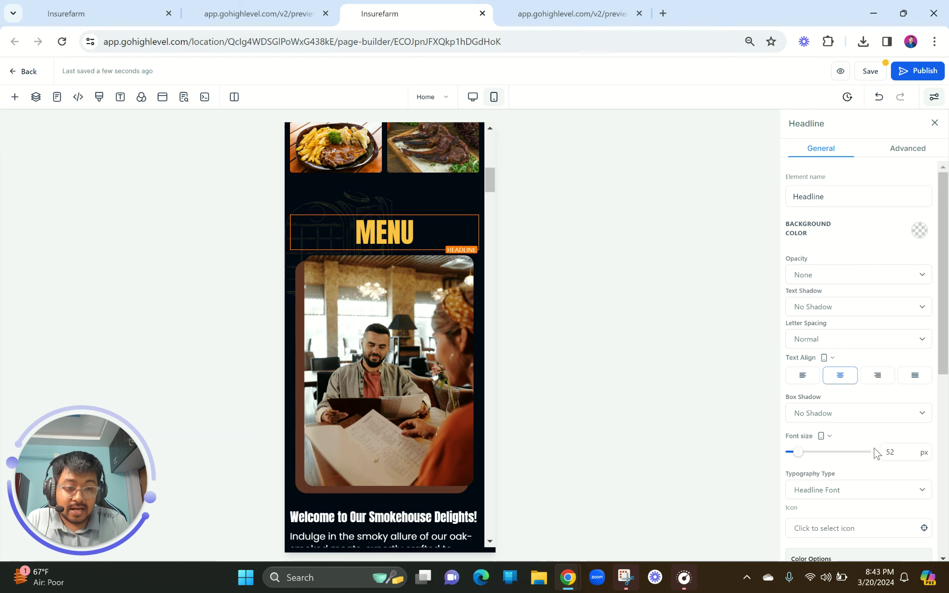
pyautogui.doubleClick(896, 453)
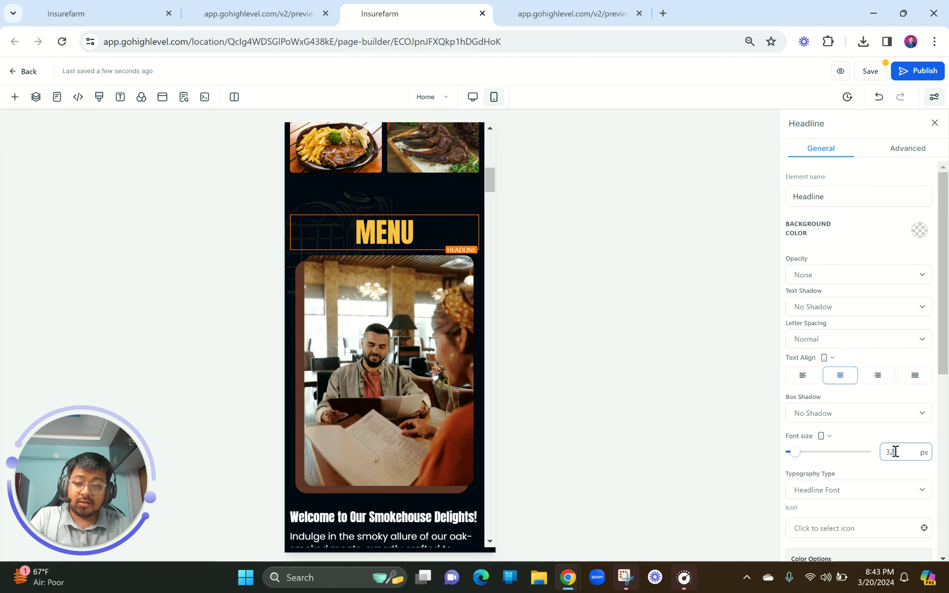
pyautogui.click(277, 11)
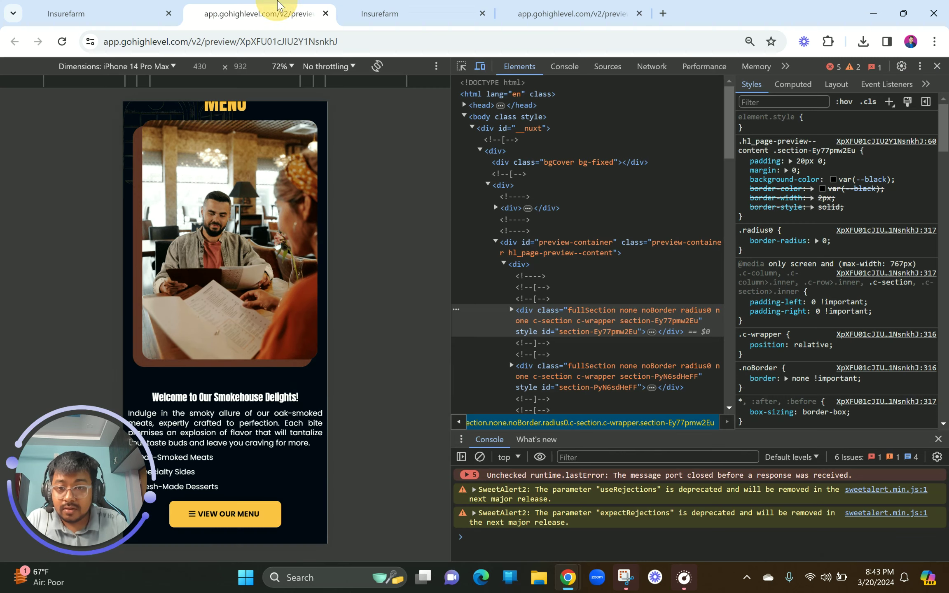
pyautogui.scroll(3, 132, 442)
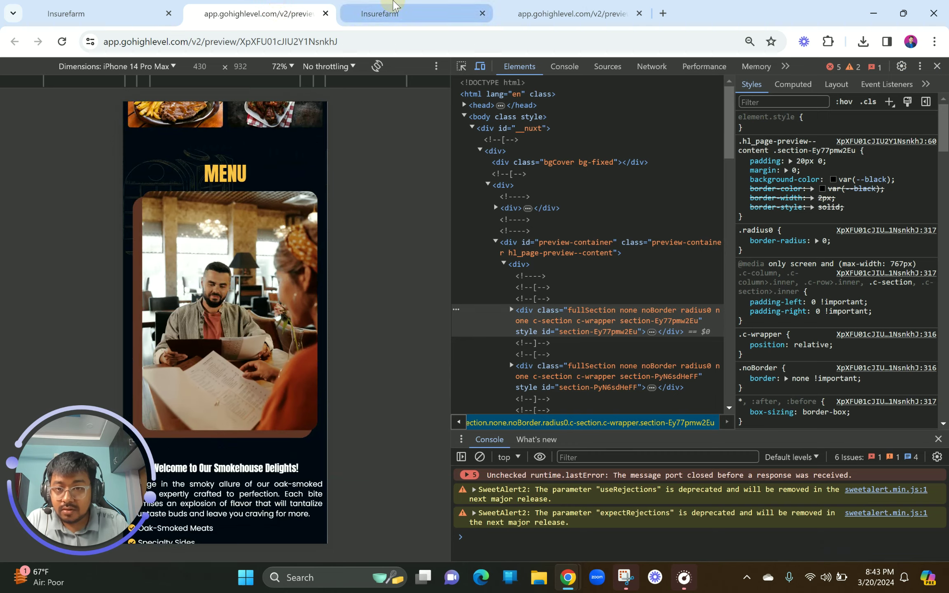
pyautogui.click(379, 14)
pyautogui.write('42')
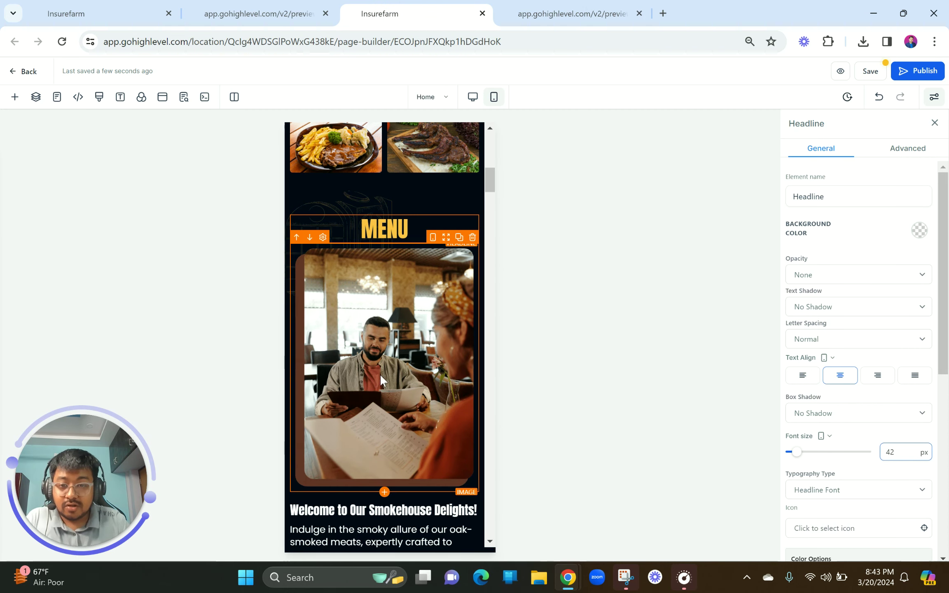
pyautogui.scroll(3, 380, 373)
pyautogui.scroll(2, 358, 403)
pyautogui.scroll(-3, 338, 424)
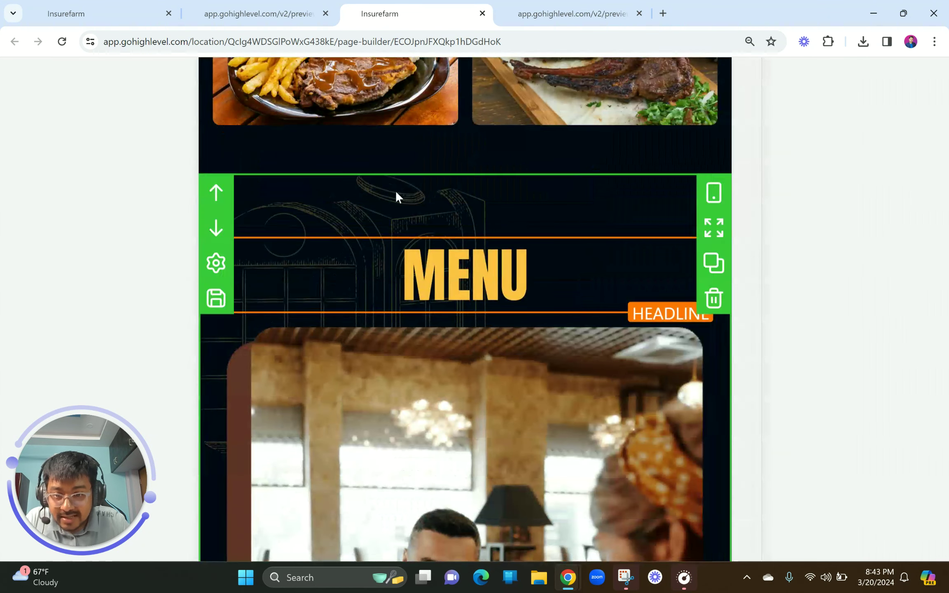
pyautogui.click(365, 291)
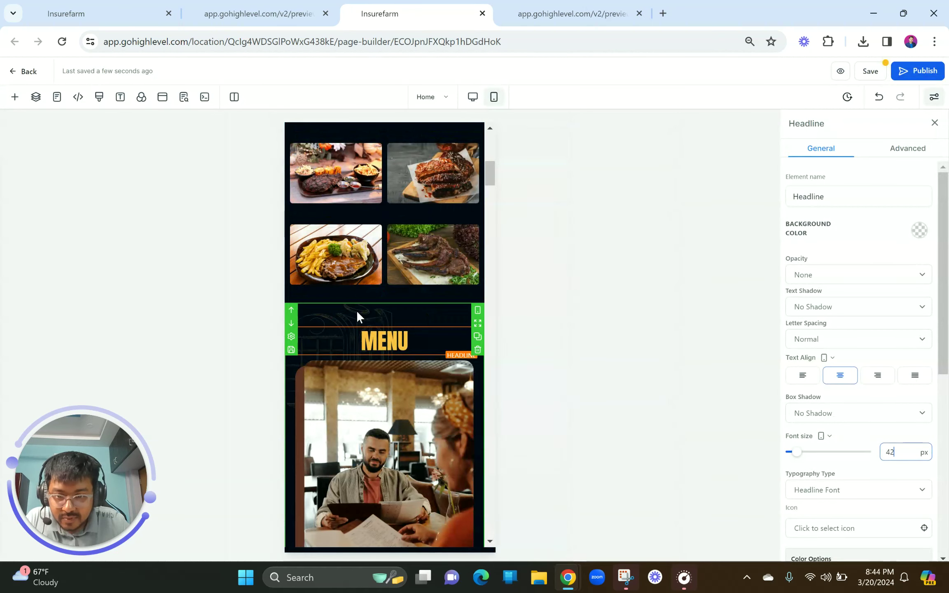
# Try Full Center, then No Repeat, for the MENU section's background image
pyautogui.click(357, 312)
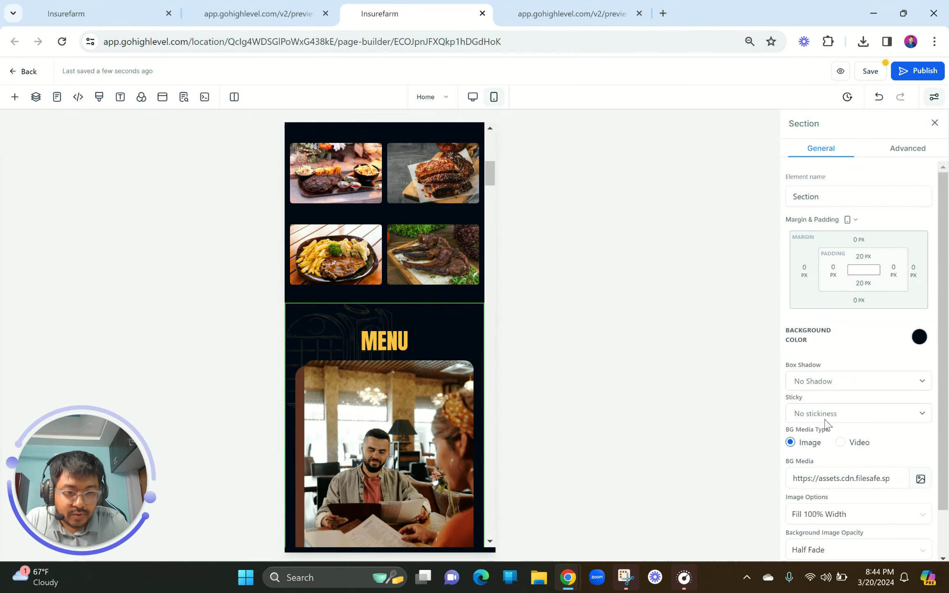
pyautogui.scroll(-2, 824, 404)
pyautogui.click(830, 466)
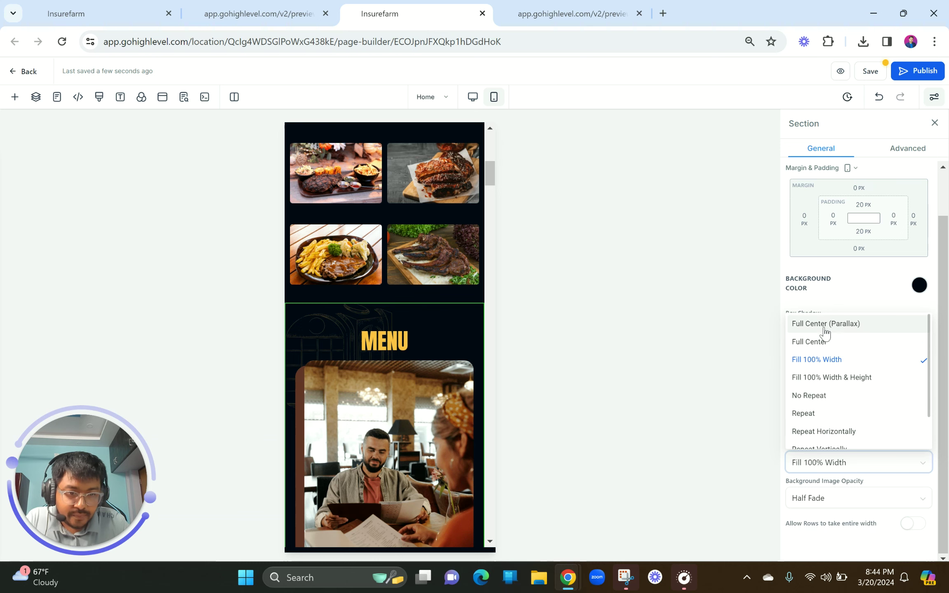
pyautogui.click(824, 342)
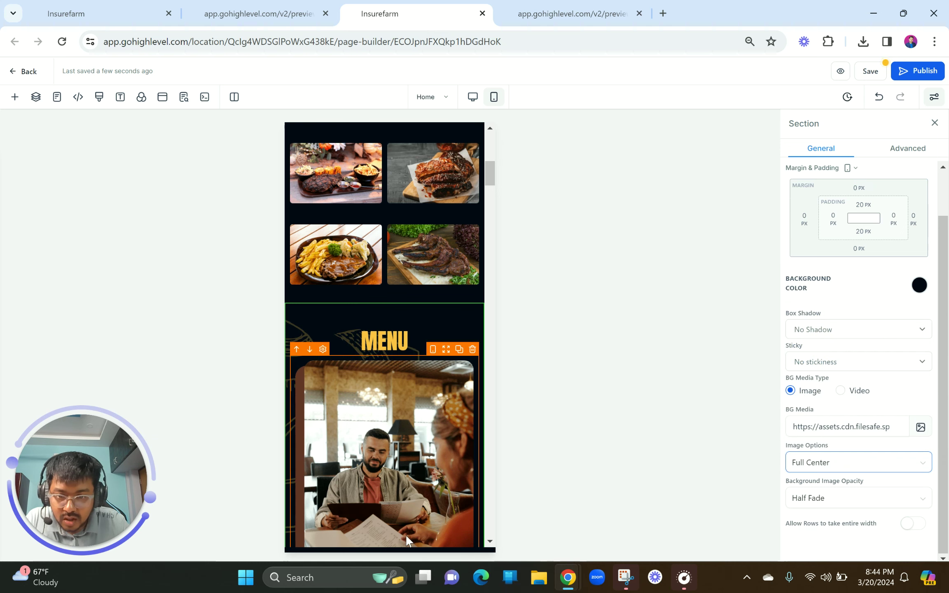
pyautogui.scroll(-8, 406, 535)
pyautogui.scroll(5, 406, 535)
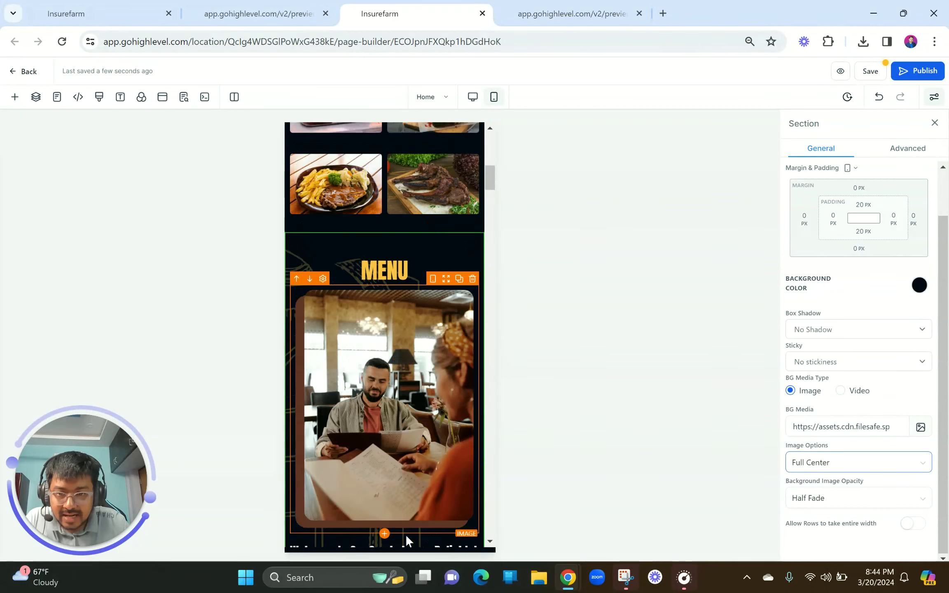
pyautogui.click(810, 463)
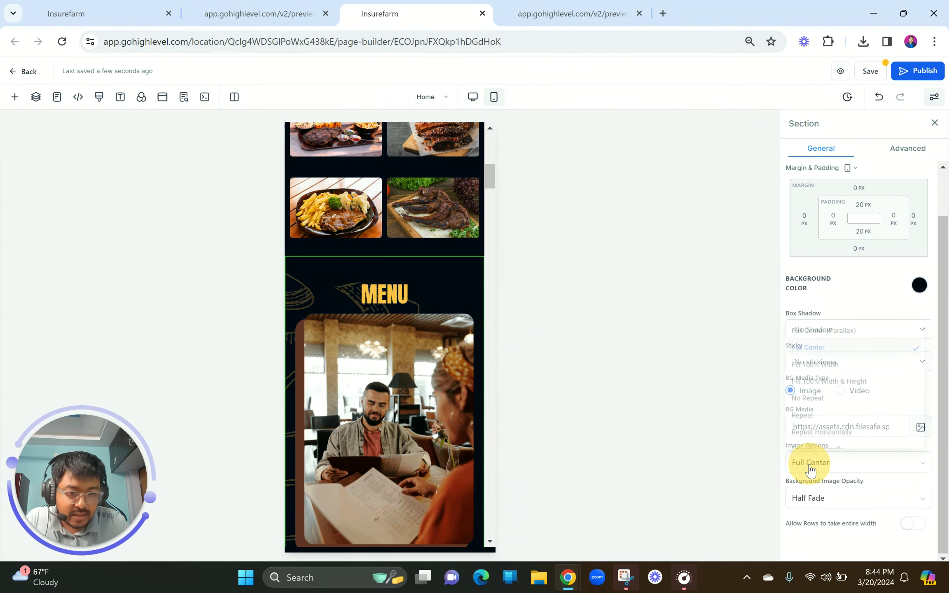
pyautogui.click(828, 396)
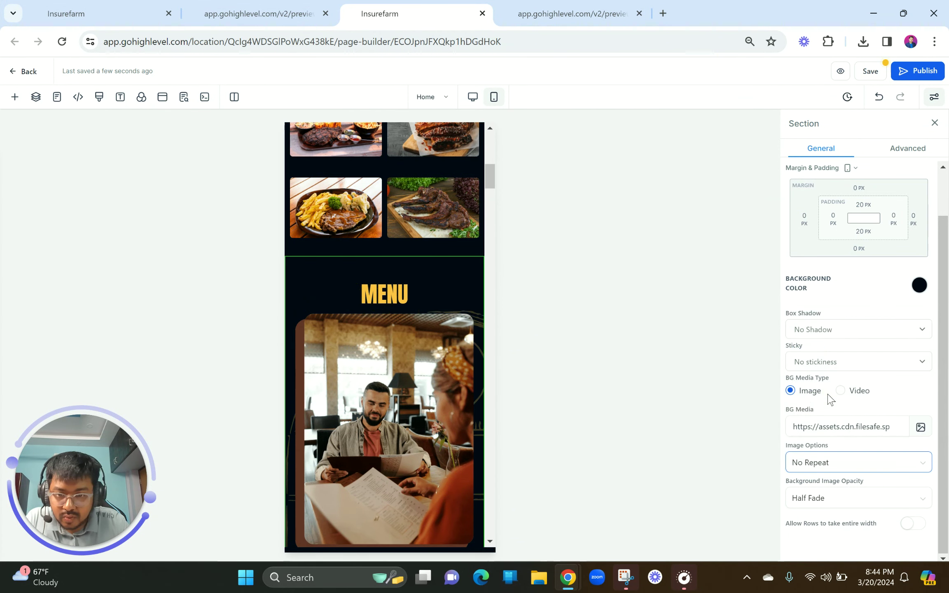
pyautogui.scroll(-5, 480, 493)
pyautogui.scroll(5, 479, 493)
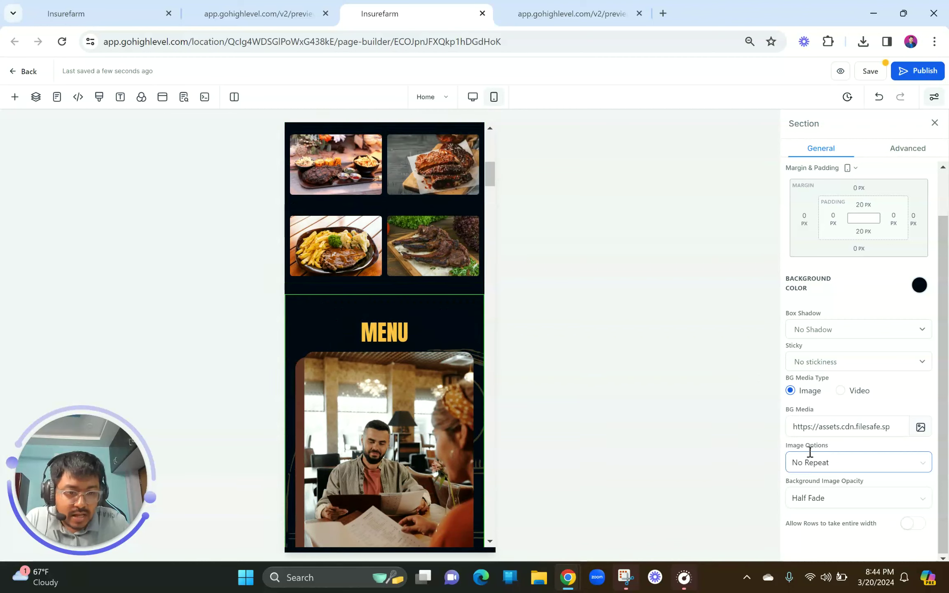
# Set the MENU section background image to Fill 100% Width
pyautogui.click(815, 462)
pyautogui.click(831, 359)
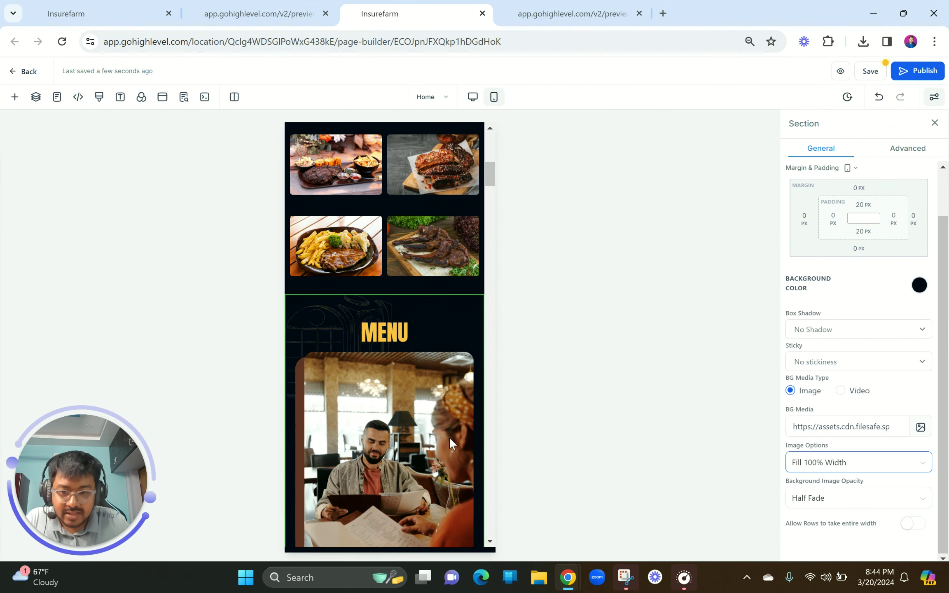
pyautogui.scroll(2, 332, 429)
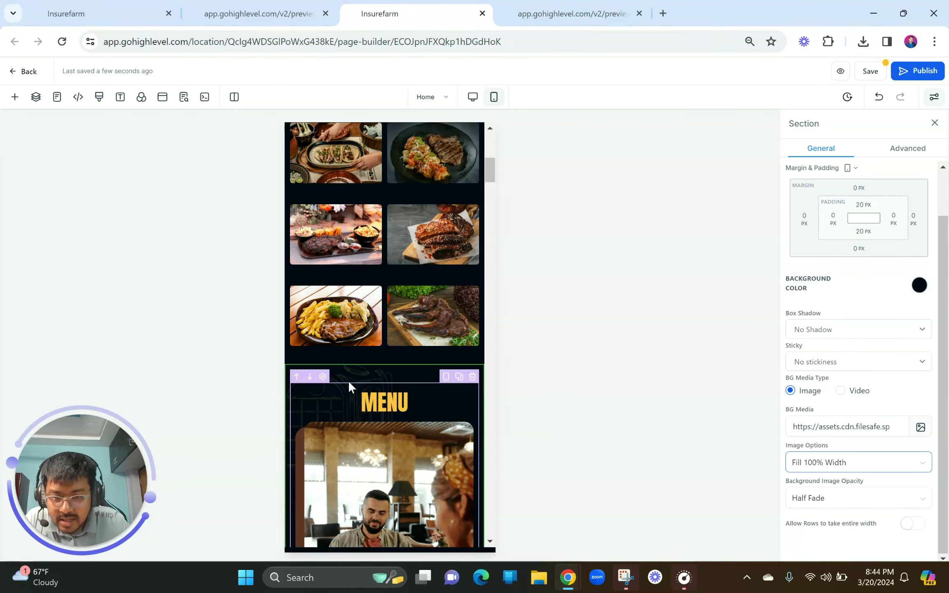
pyautogui.scroll(-2, 350, 387)
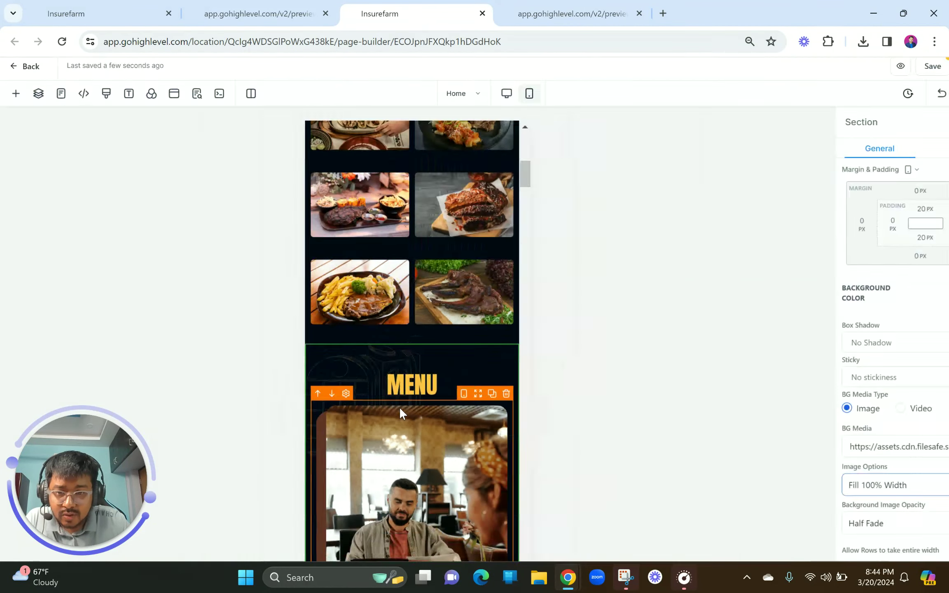
pyautogui.scroll(-7, 398, 407)
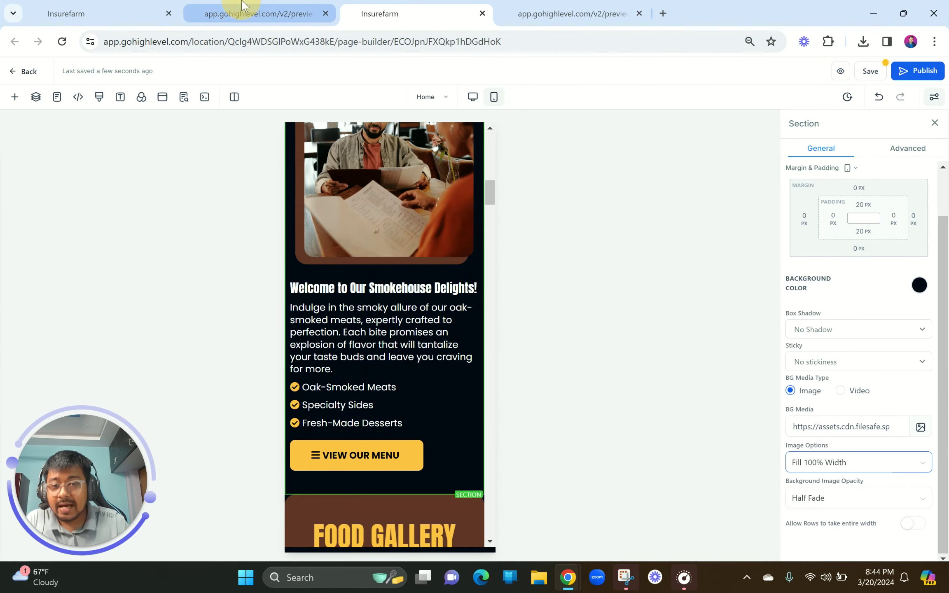
pyautogui.click(241, 14)
pyautogui.click(372, 15)
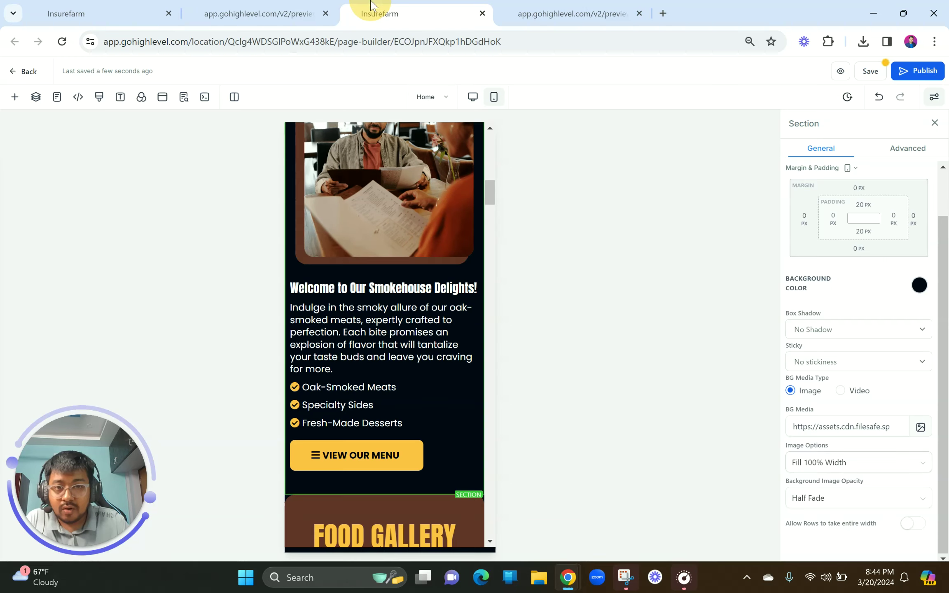
pyautogui.click(567, 12)
pyautogui.click(937, 66)
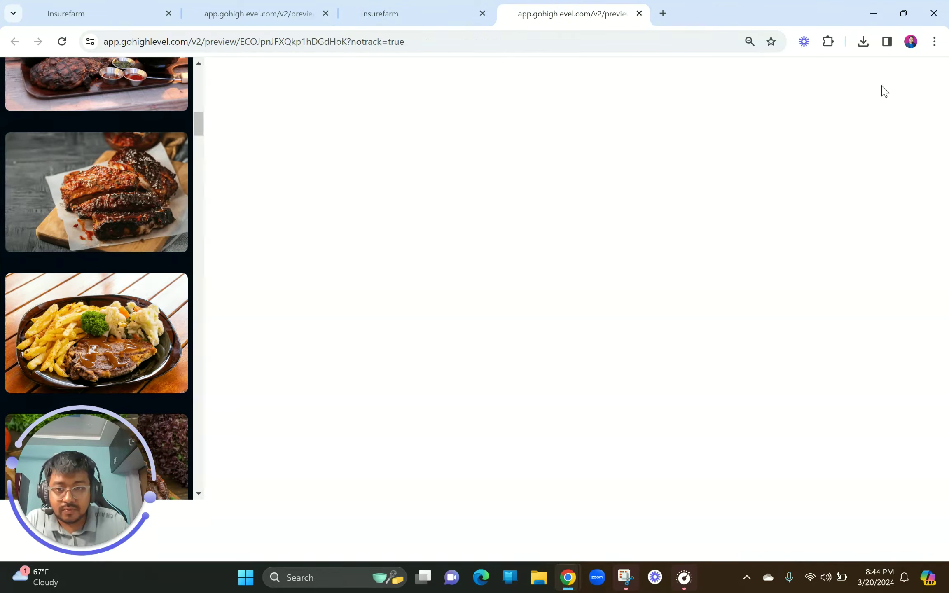
pyautogui.scroll(4, 576, 322)
pyautogui.scroll(2, 576, 323)
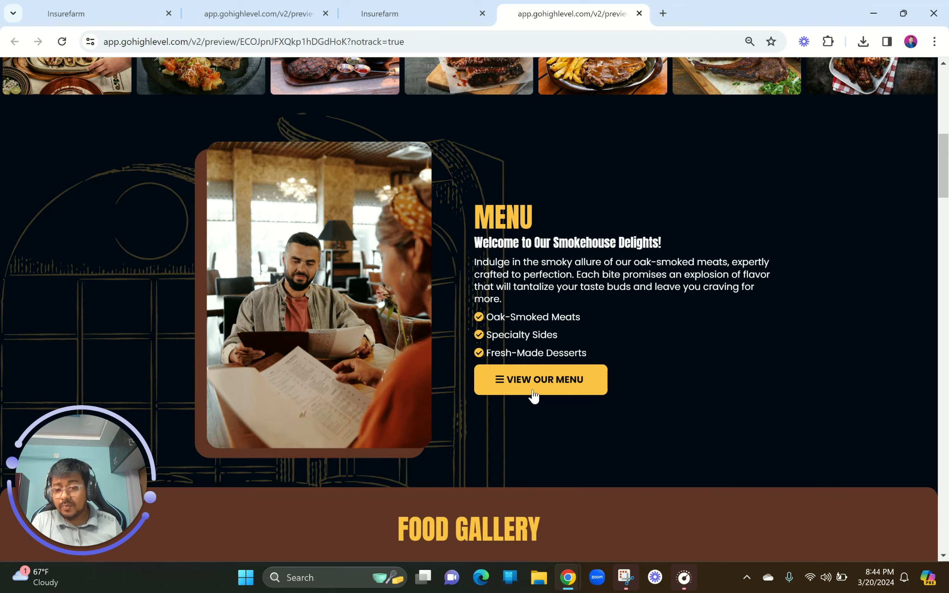
pyautogui.click(431, 13)
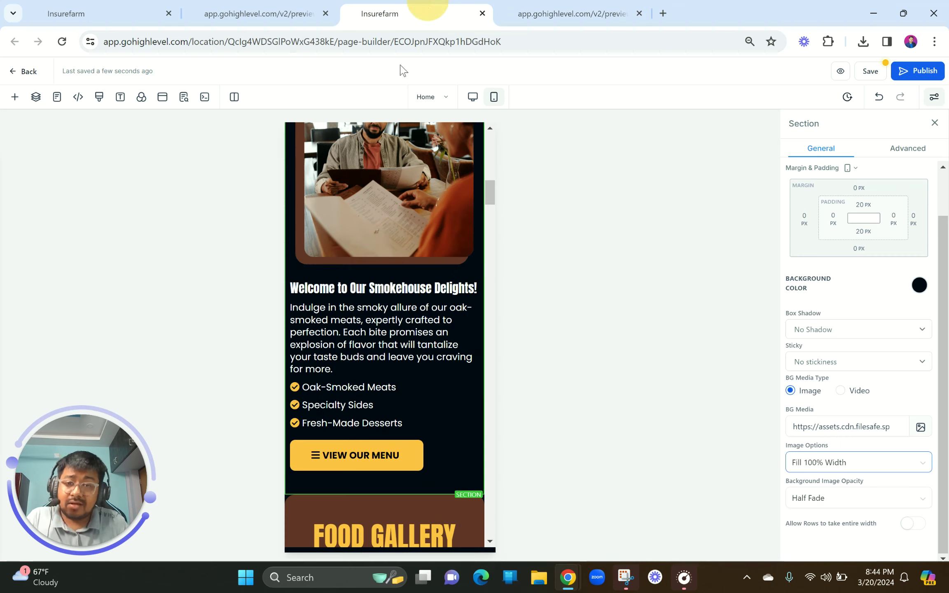
pyautogui.scroll(1, 380, 245)
pyautogui.scroll(-3, 380, 245)
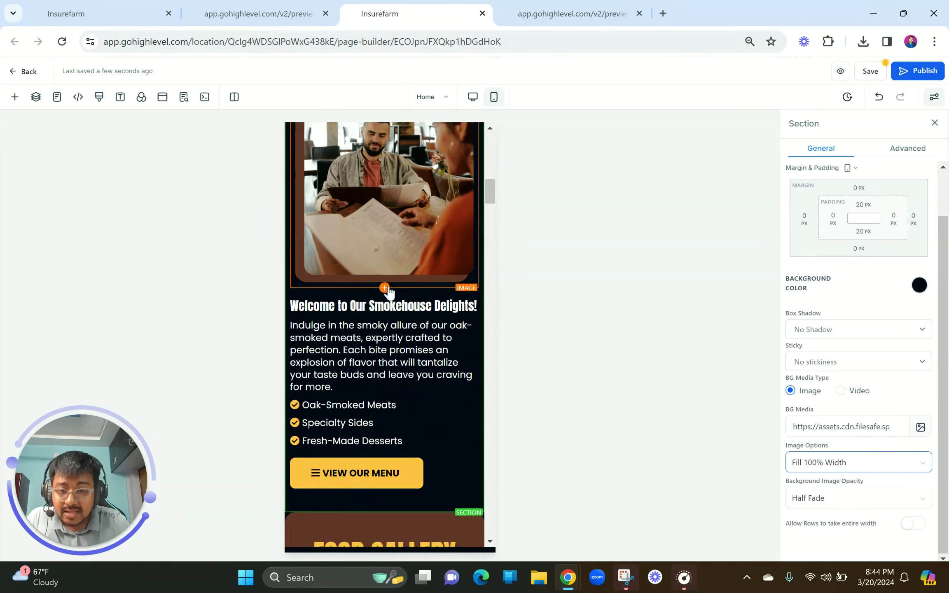
pyautogui.click(277, 9)
pyautogui.scroll(-4, 206, 301)
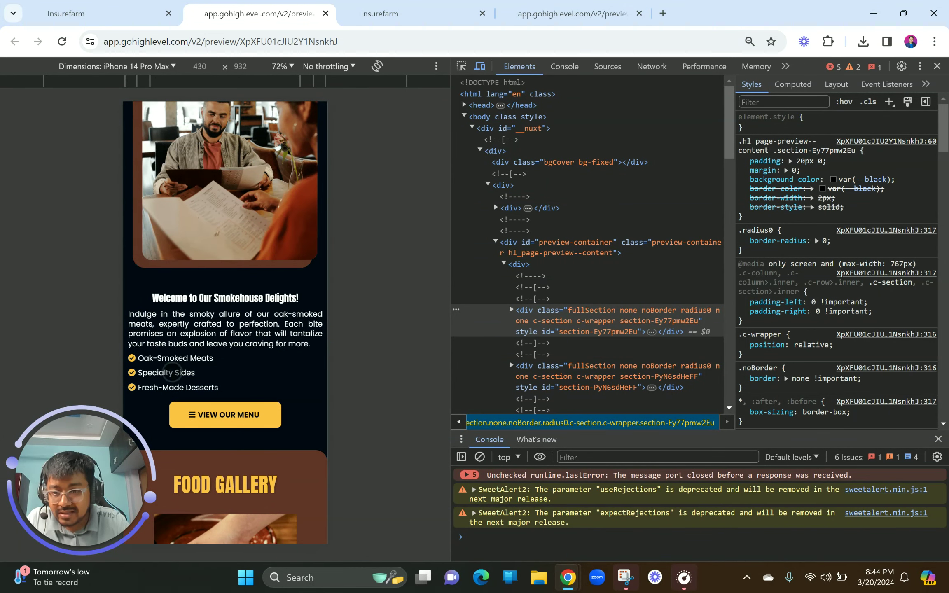
pyautogui.click(380, 13)
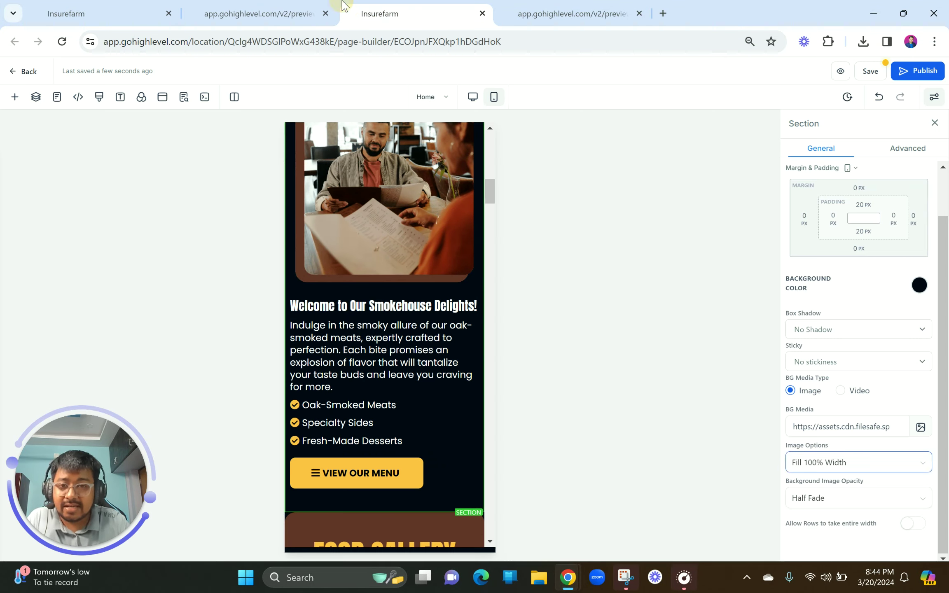
# Set the welcome heading to 20 px and centre-align it
pyautogui.click(399, 307)
pyautogui.scroll(5, 847, 344)
pyautogui.click(895, 328)
pyautogui.press('BackSpace')
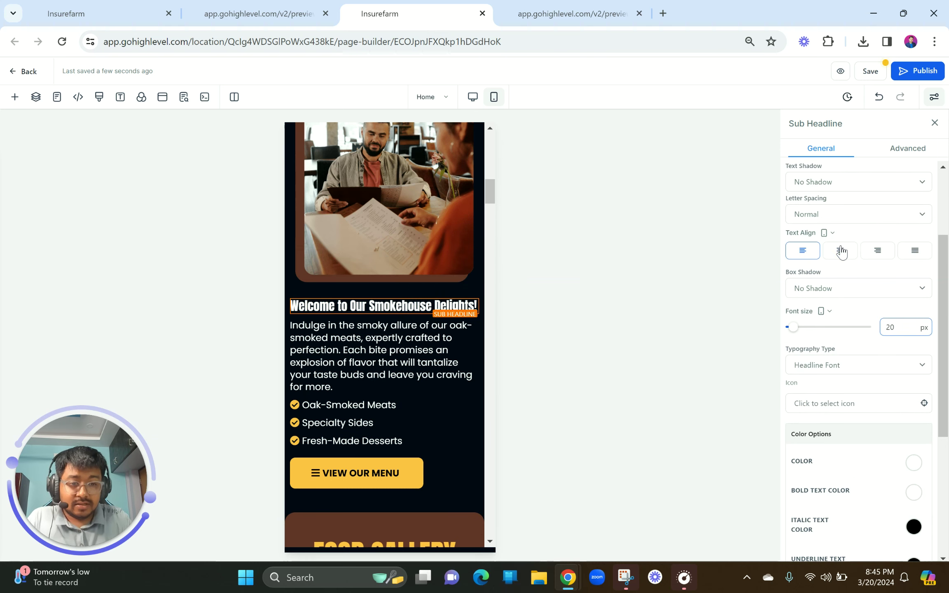
pyautogui.click(841, 252)
# Reduce the welcome paragraph's font size to 16 px
pyautogui.click(377, 346)
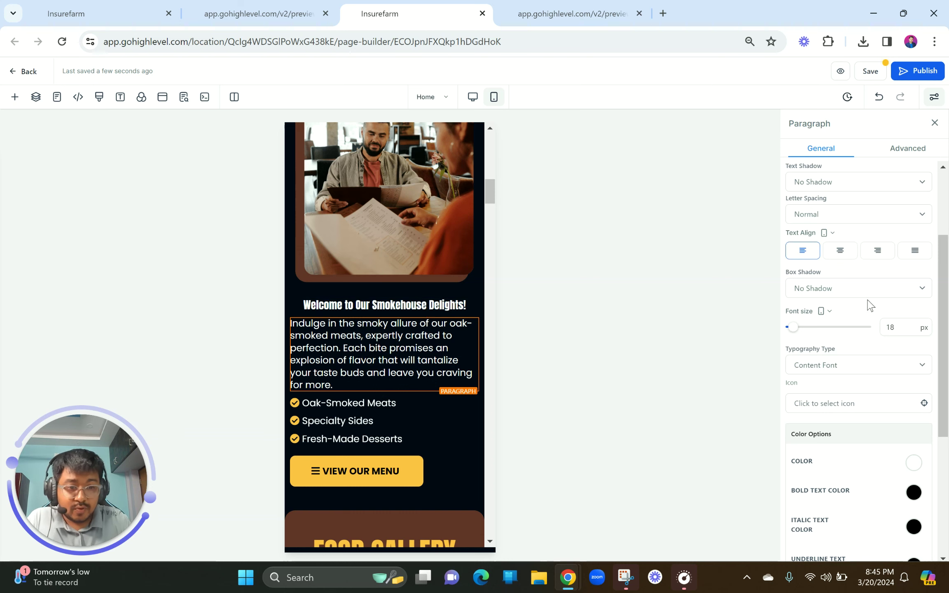
pyautogui.click(898, 328)
pyautogui.press('BackSpace')
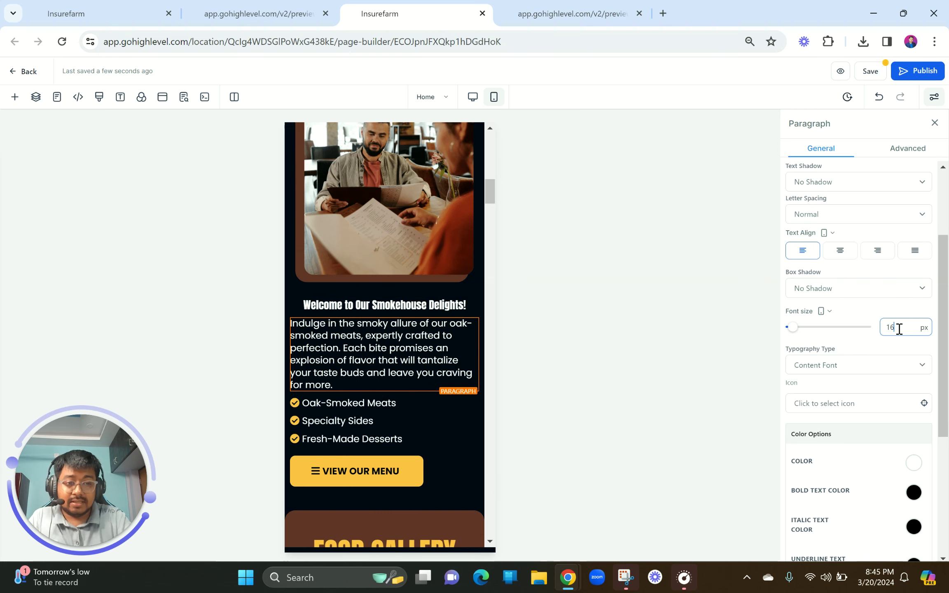
pyautogui.write('6')
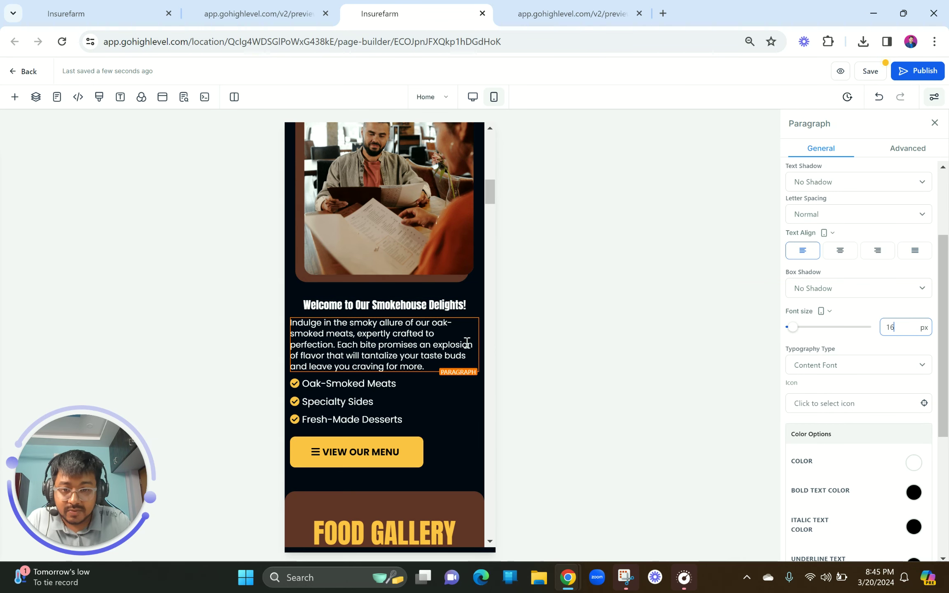
# Set Oak-Smoked Meats, Specialty Sides and Fresh-Made Desserts list items to 16 px
pyautogui.click(390, 385)
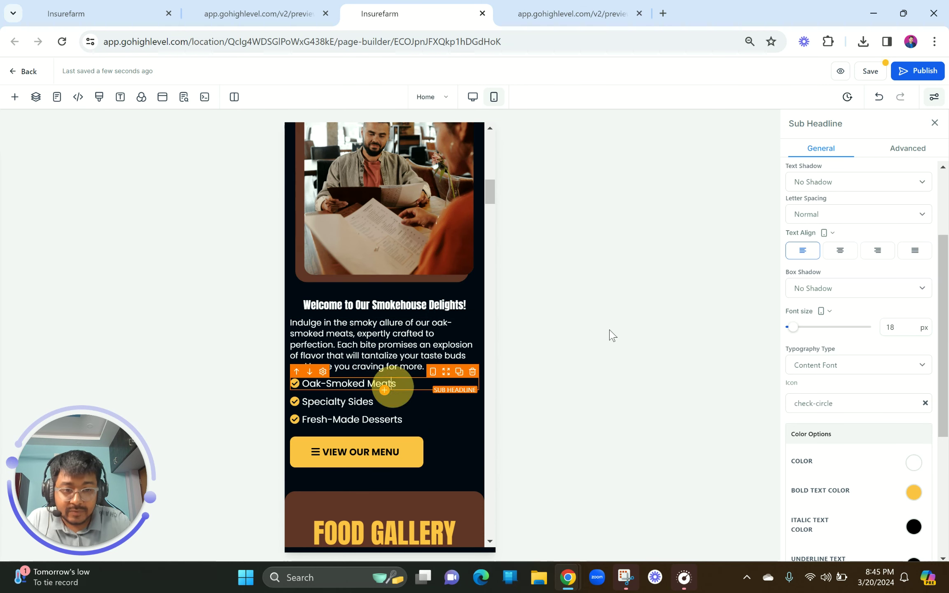
pyautogui.doubleClick(895, 329)
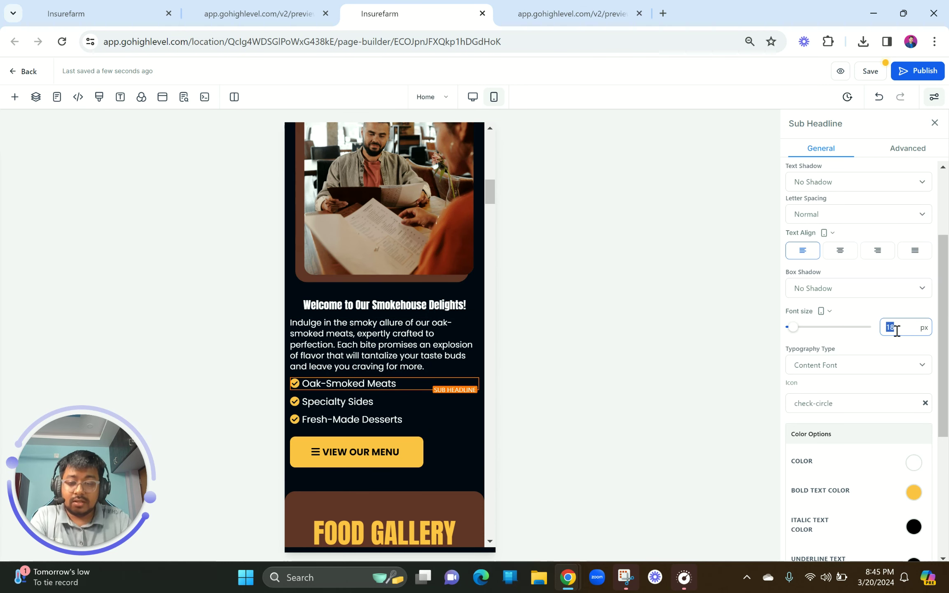
pyautogui.write('16')
pyautogui.doubleClick(897, 329)
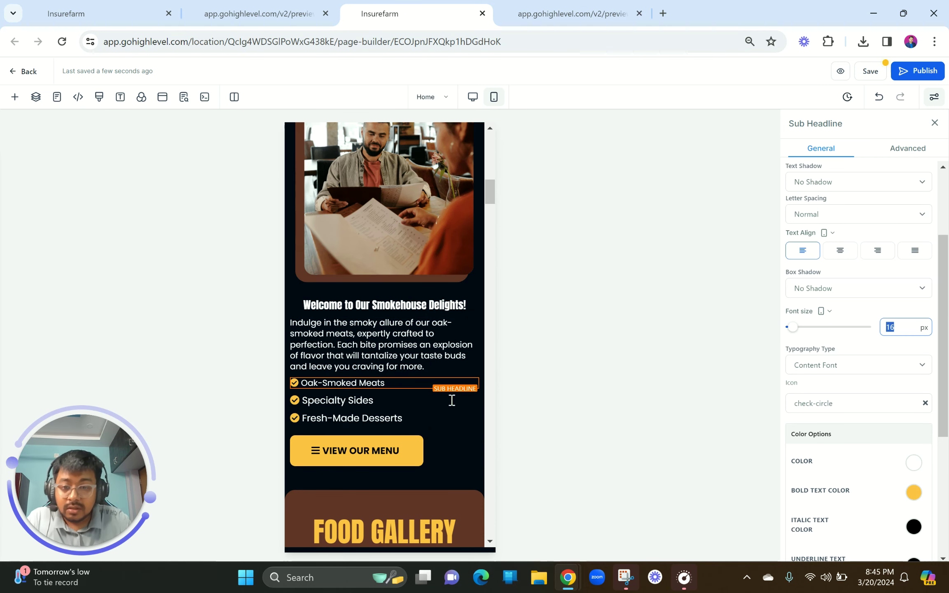
pyautogui.click(408, 401)
pyautogui.doubleClick(912, 328)
pyautogui.write('16')
pyautogui.click(392, 417)
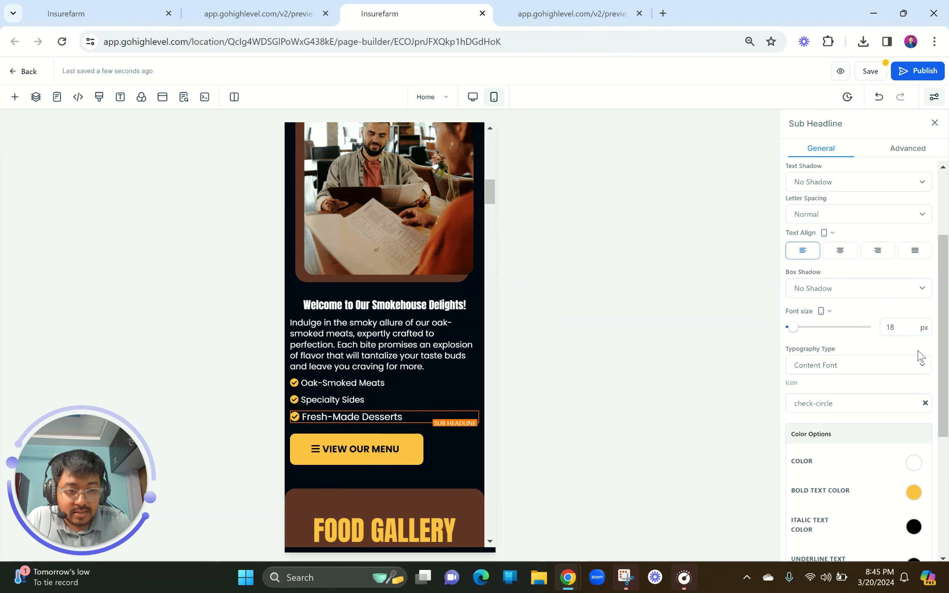
pyautogui.doubleClick(903, 328)
# Check the text changes in the mobile preview, then return to the builder
pyautogui.click(369, 337)
pyautogui.hotkey('ctrl', 'shift', 'Tab')
pyautogui.scroll(-1, 269, 338)
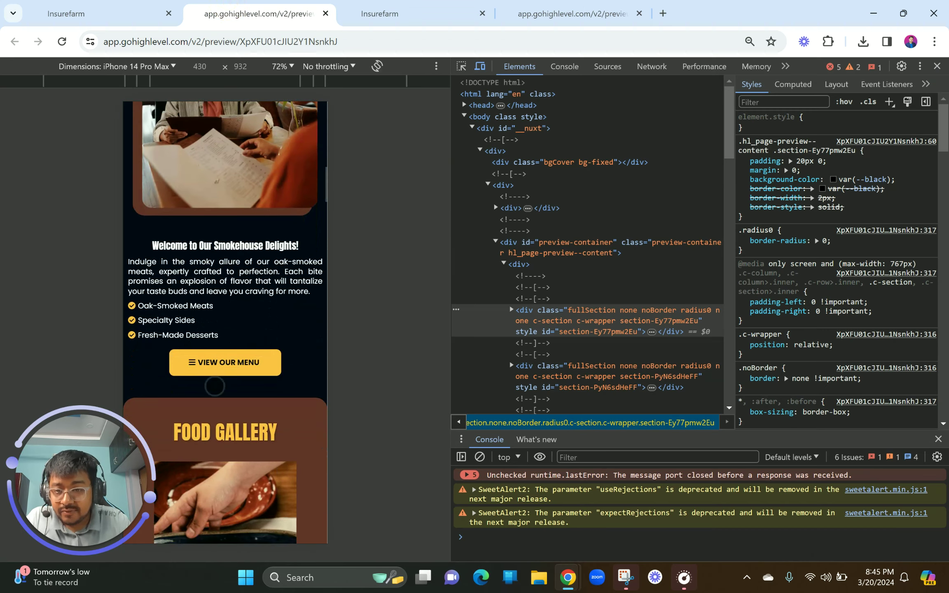
pyautogui.click(368, 19)
# Centre the VIEW OUR MENU button and set its font size to 16 px
pyautogui.click(360, 444)
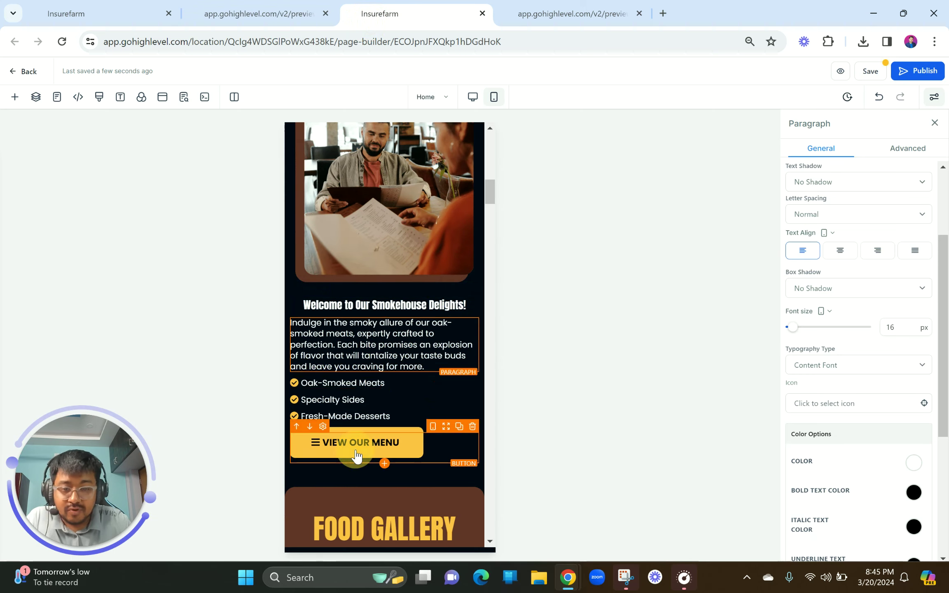
pyautogui.click(840, 410)
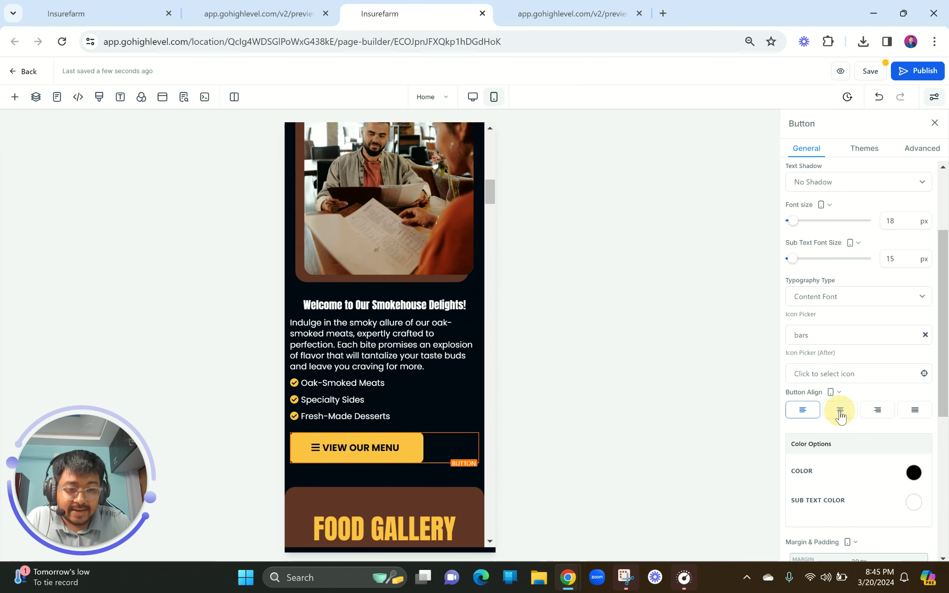
pyautogui.scroll(-3, 841, 417)
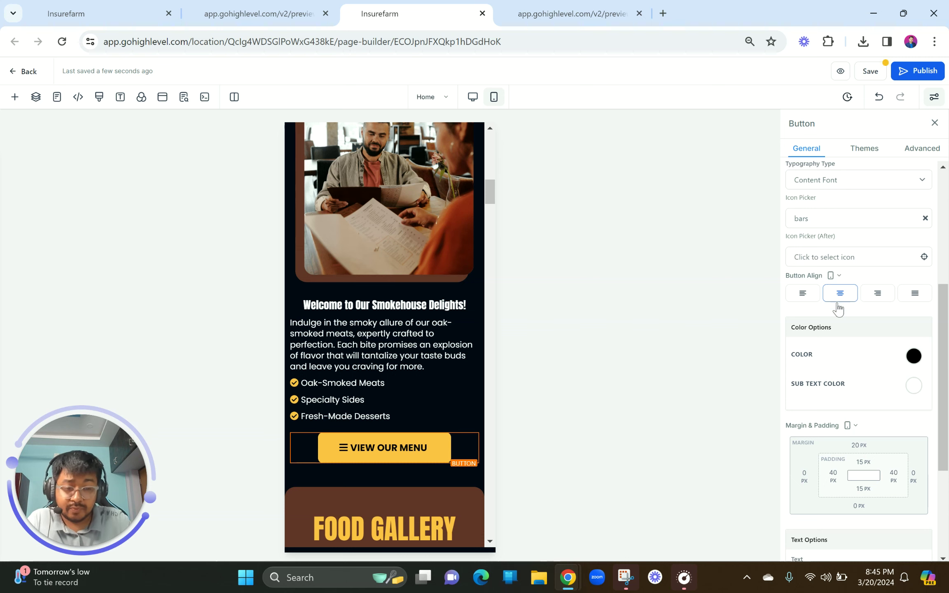
pyautogui.scroll(-4, 861, 361)
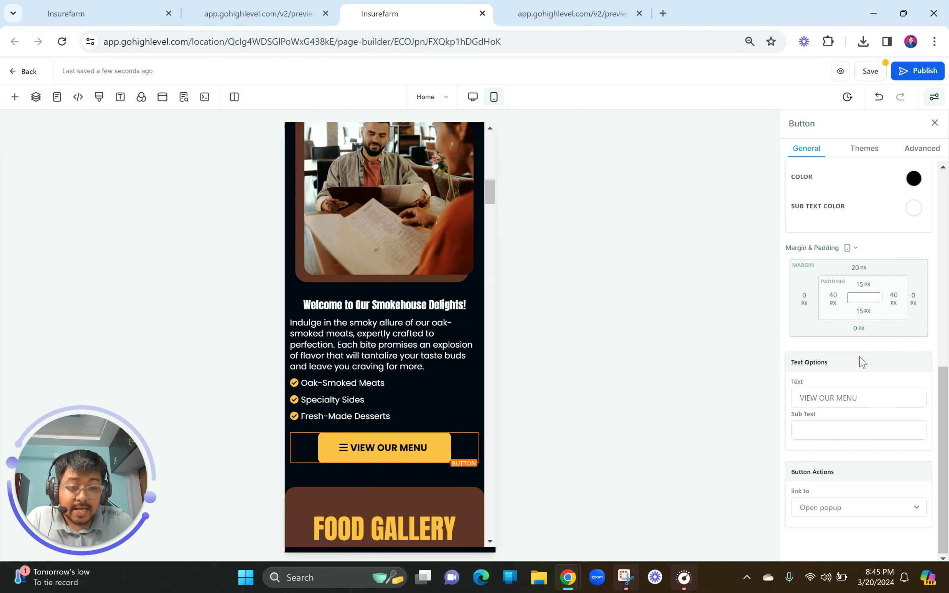
pyautogui.scroll(9, 861, 360)
pyautogui.moveTo(896, 323); pyautogui.dragTo(875, 316)
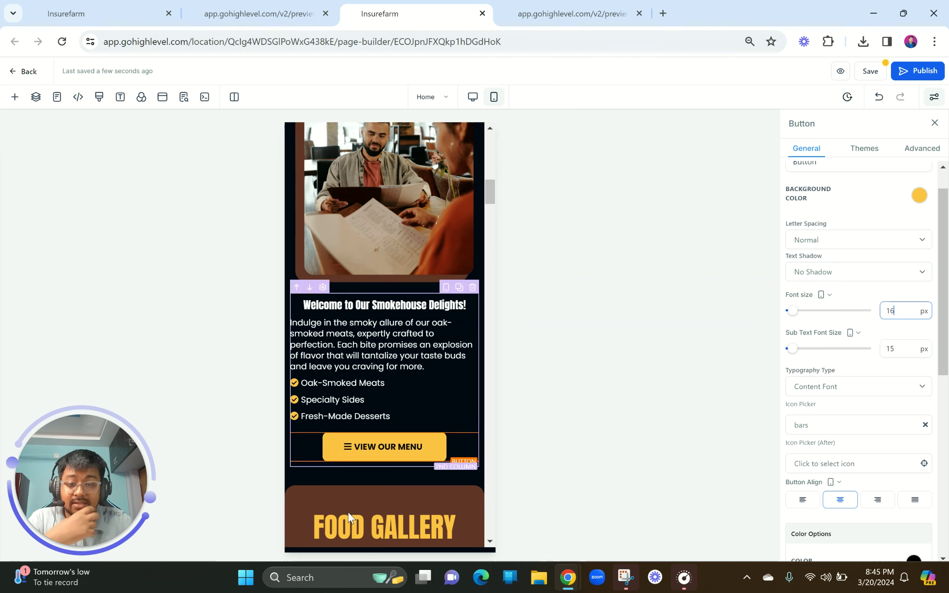
# Switch to the page's mobile preview with developer tools
pyautogui.scroll(4, 375, 453)
pyautogui.scroll(2, 374, 455)
pyautogui.scroll(-5, 374, 456)
pyautogui.scroll(1, 375, 455)
pyautogui.click(259, 6)
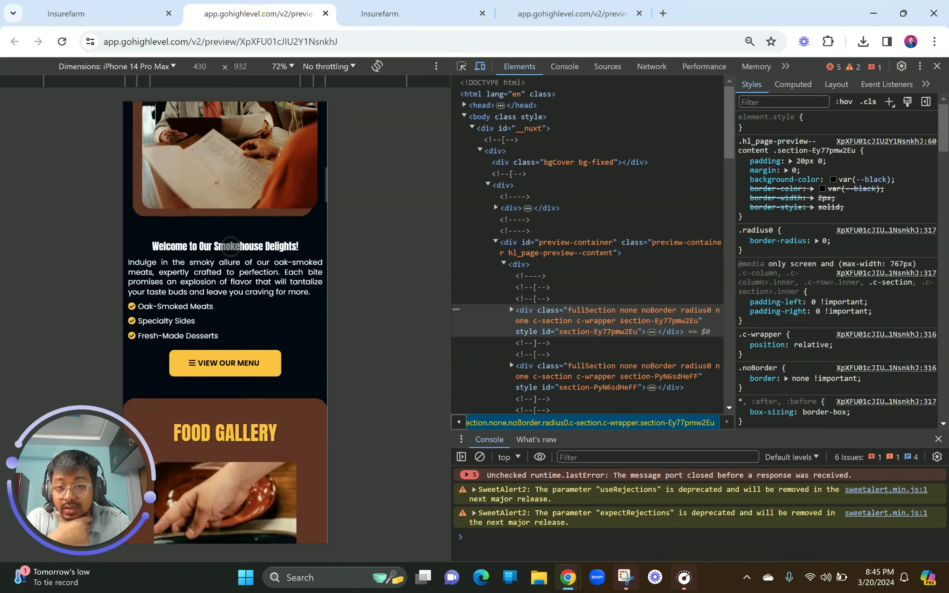
# Scroll through the mobile preview to review the page layout
pyautogui.scroll(4, 225, 321)
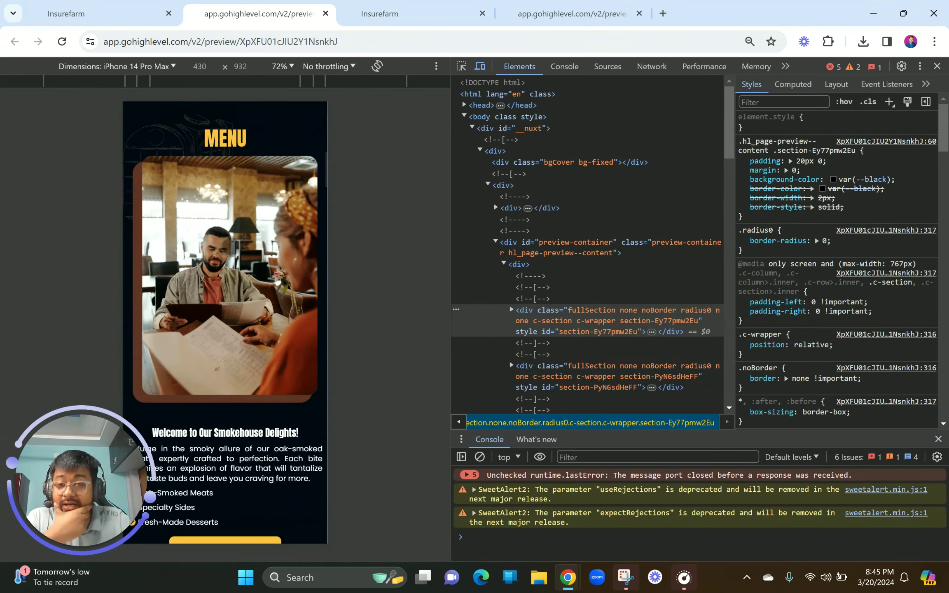
pyautogui.scroll(-1, 230, 157)
pyautogui.scroll(1, 230, 150)
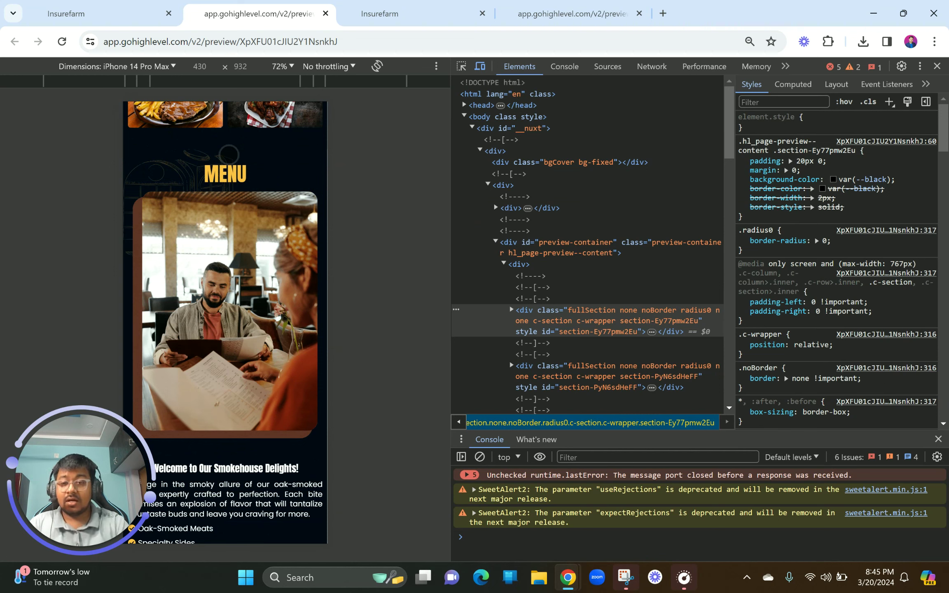
pyautogui.scroll(-1, 229, 154)
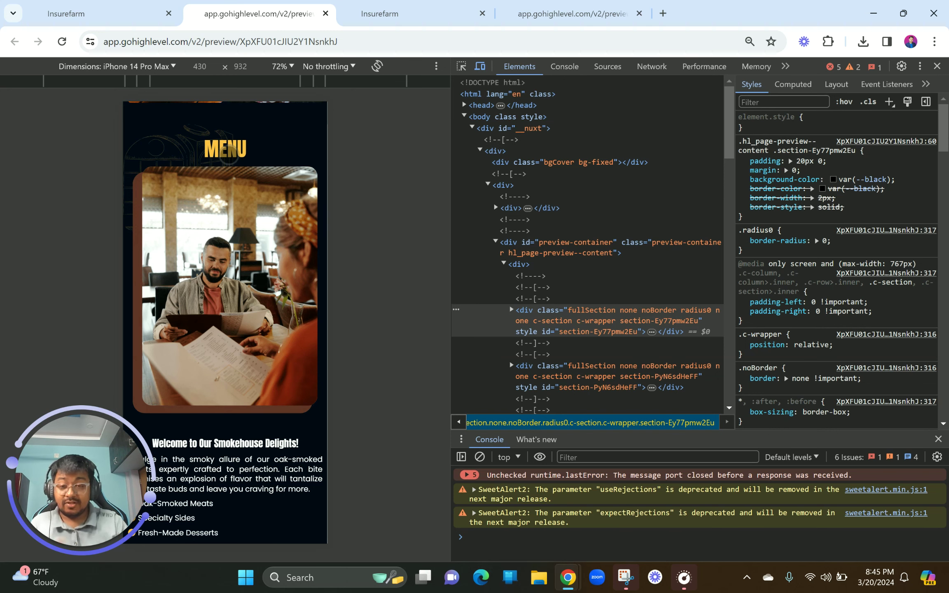
pyautogui.scroll(-4, 229, 156)
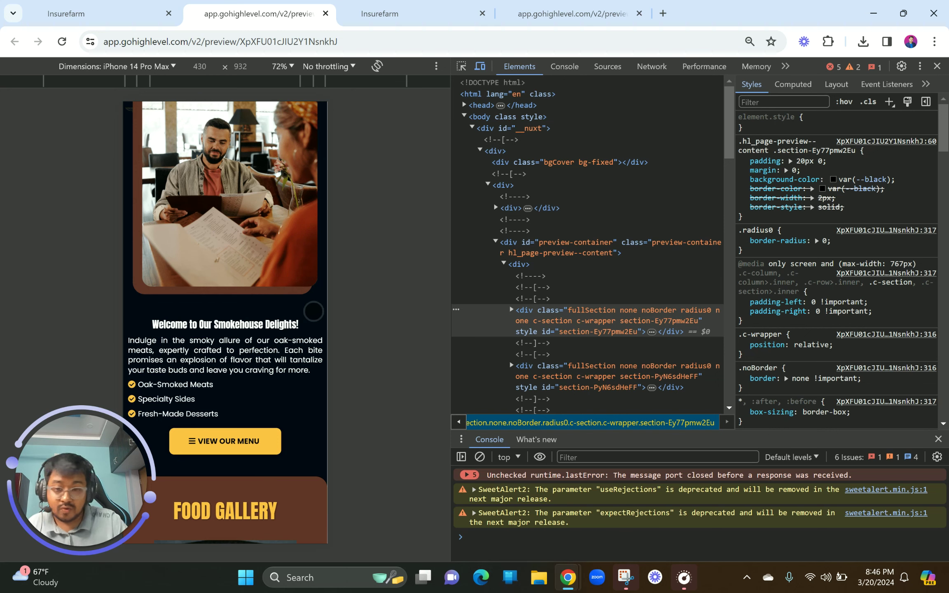
pyautogui.scroll(-1, 257, 360)
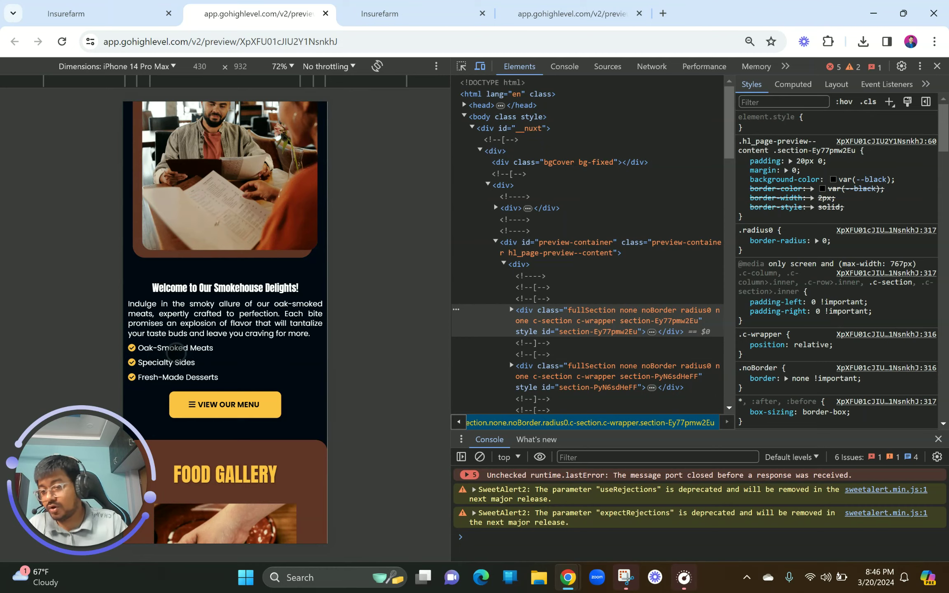
pyautogui.scroll(-2, 178, 348)
# Back in the page builder, compare Desktop Mode, then return to Mobile Mode
pyautogui.click(414, 13)
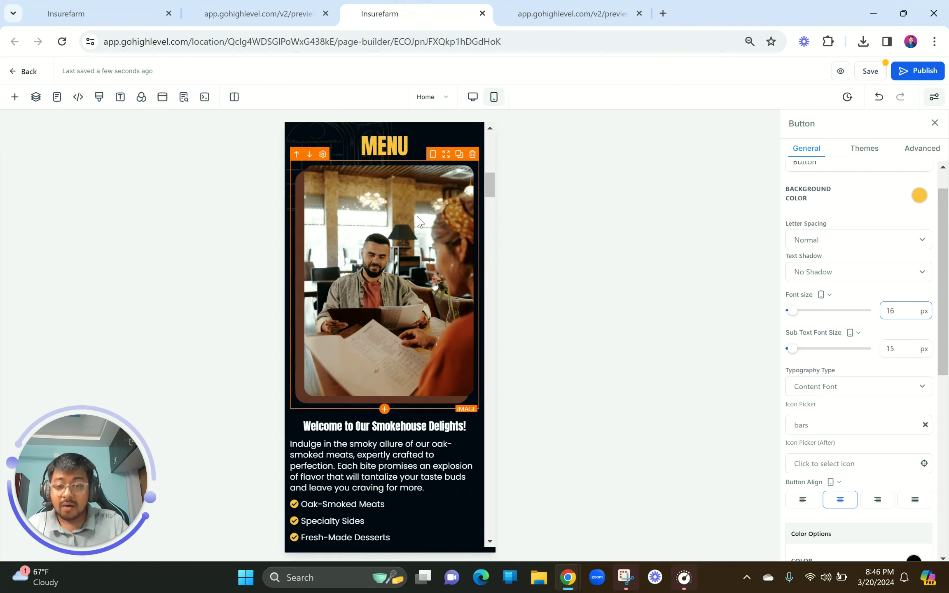
pyautogui.scroll(-5, 418, 222)
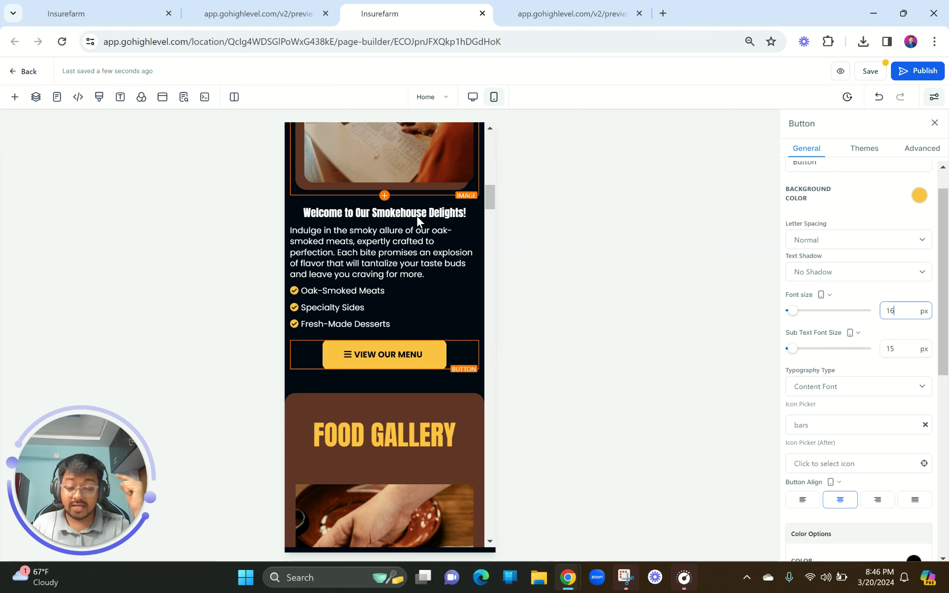
pyautogui.scroll(-3, 417, 215)
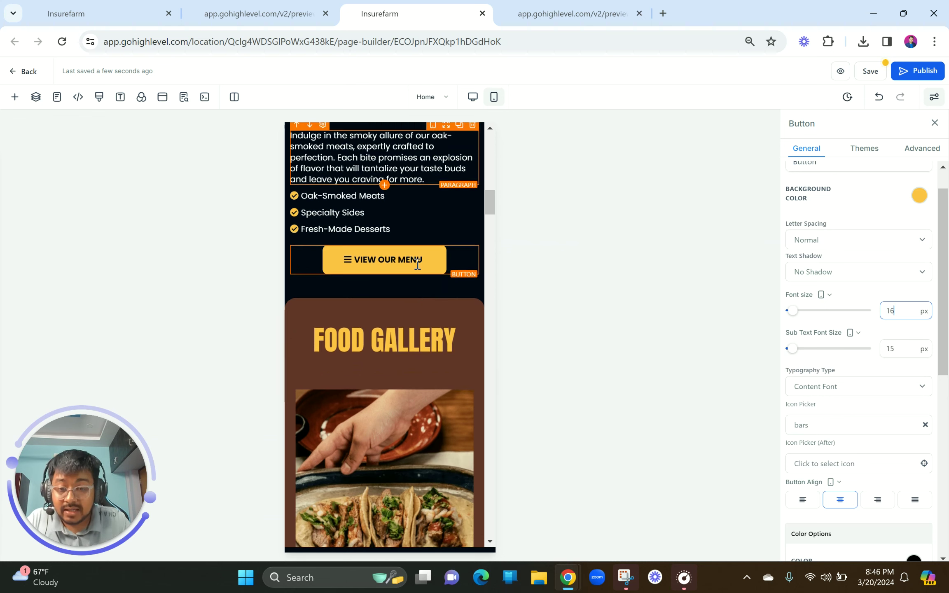
pyautogui.scroll(-1, 417, 264)
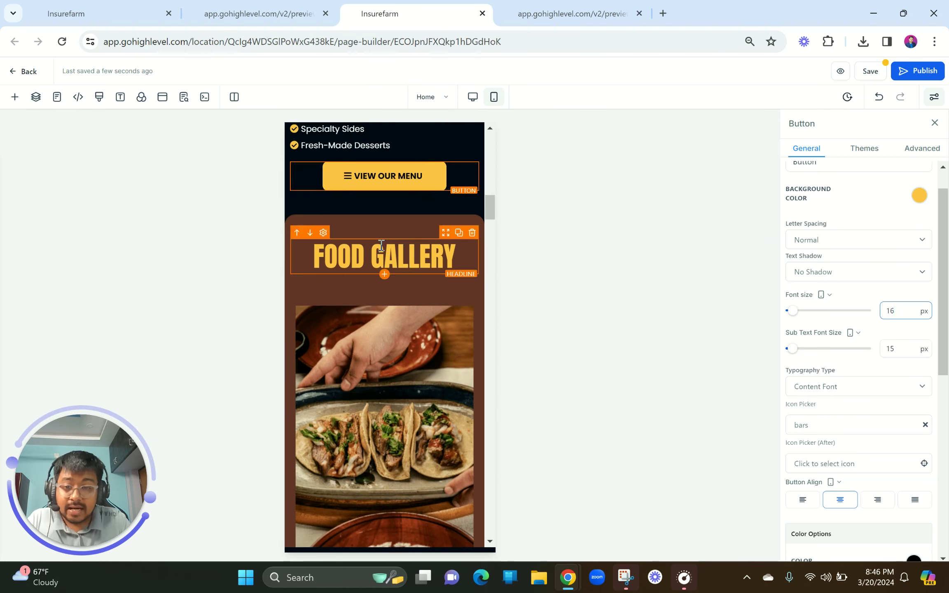
pyautogui.click(472, 97)
pyautogui.scroll(-5, 399, 269)
pyautogui.scroll(10, 398, 270)
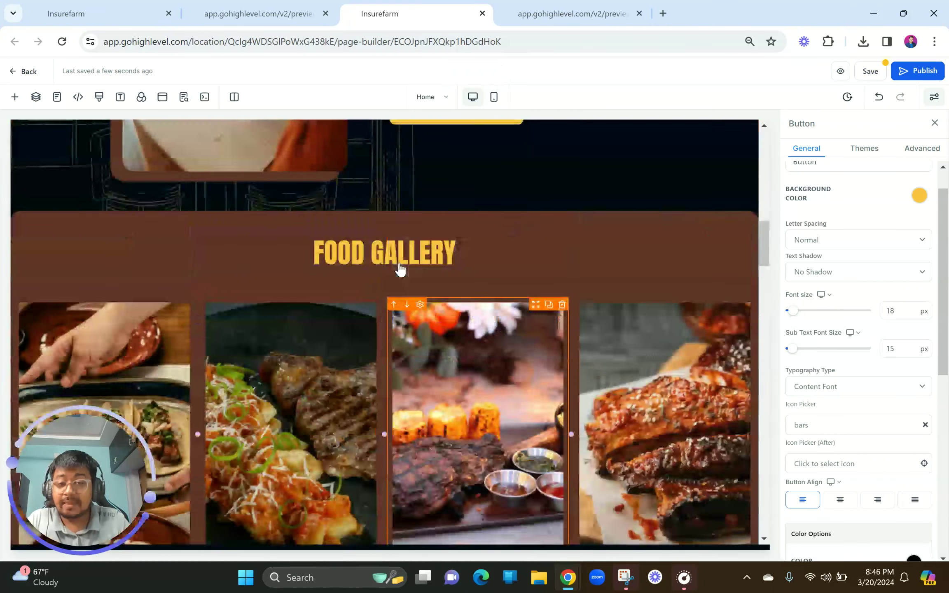
pyautogui.click(495, 98)
pyautogui.scroll(-6, 434, 280)
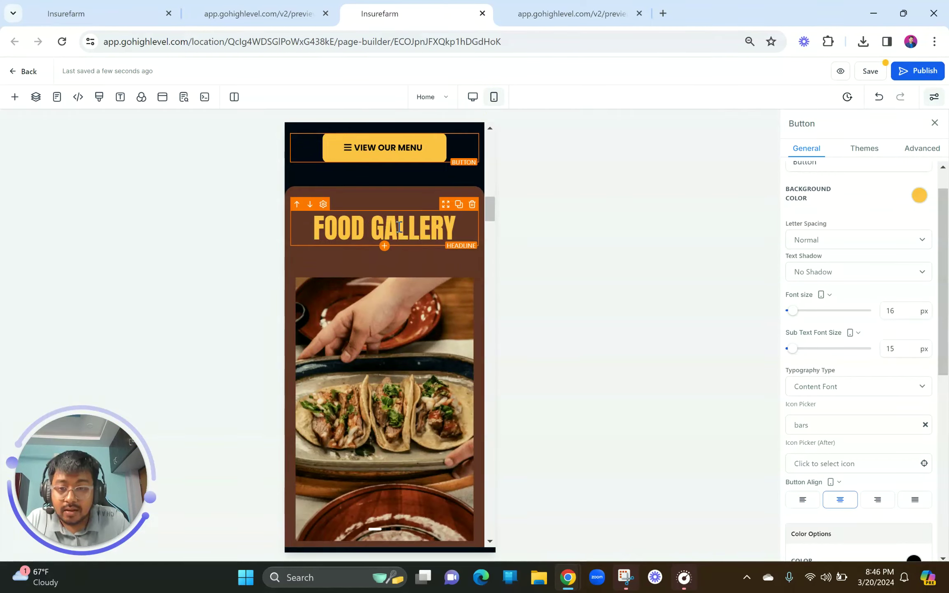
# Shrink the FOOD GALLERY headline to 42 px and set the gallery row's top padding to 10
pyautogui.click(396, 228)
pyautogui.doubleClick(898, 418)
pyautogui.write('42')
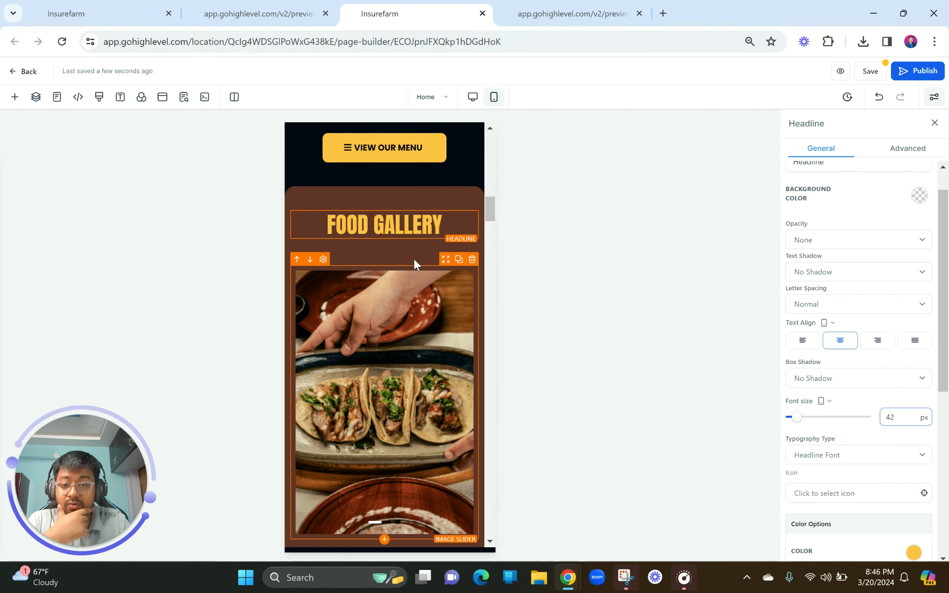
pyautogui.click(408, 257)
pyautogui.click(862, 257)
pyautogui.click(805, 307)
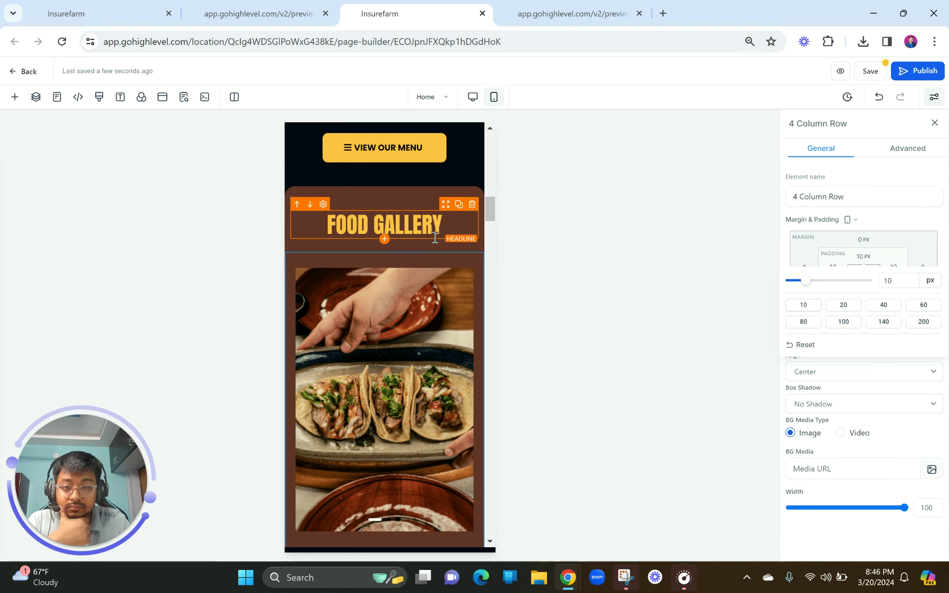
# Give the heading row 10 px bottom and top padding and a 0 top margin
pyautogui.click(392, 247)
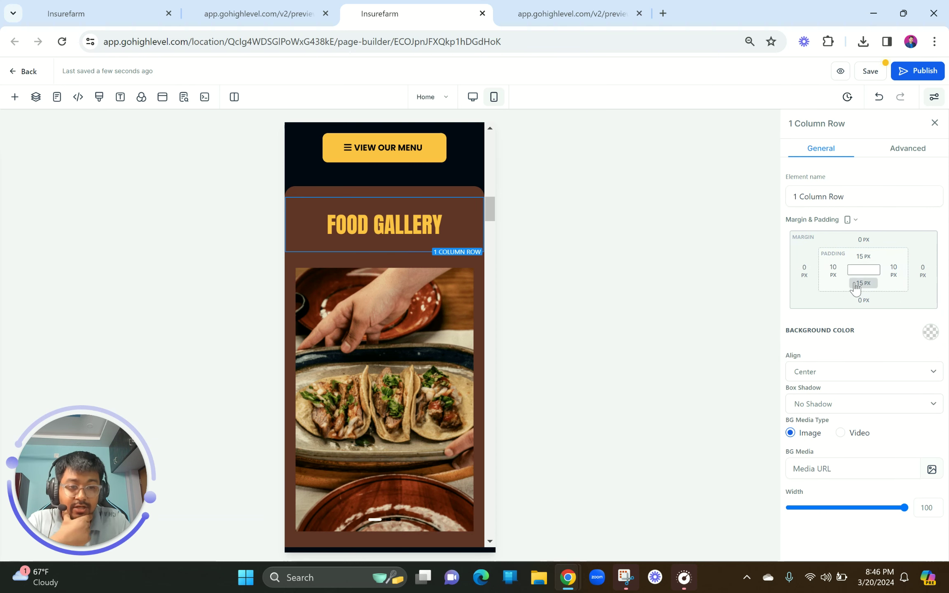
pyautogui.click(863, 283)
pyautogui.click(810, 334)
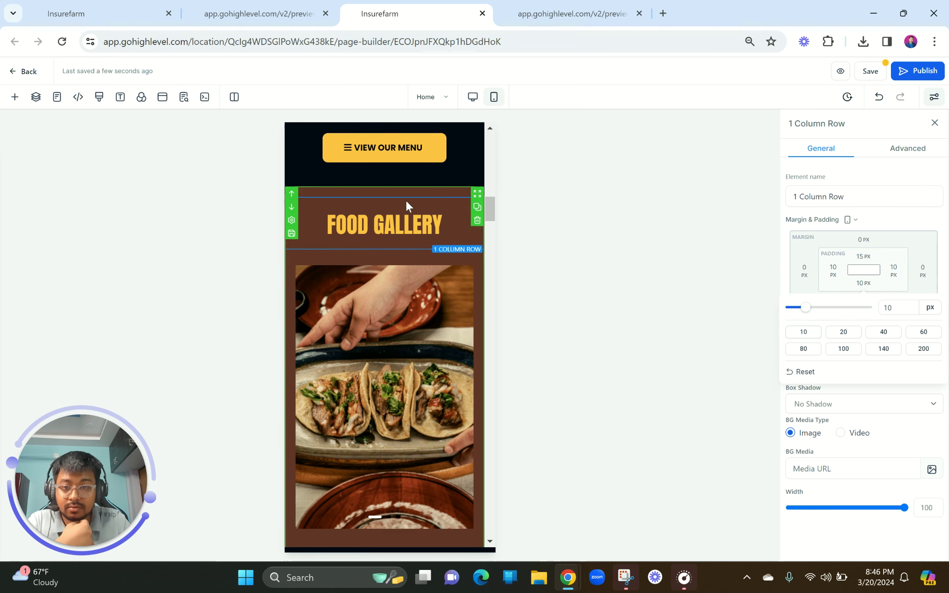
pyautogui.click(865, 239)
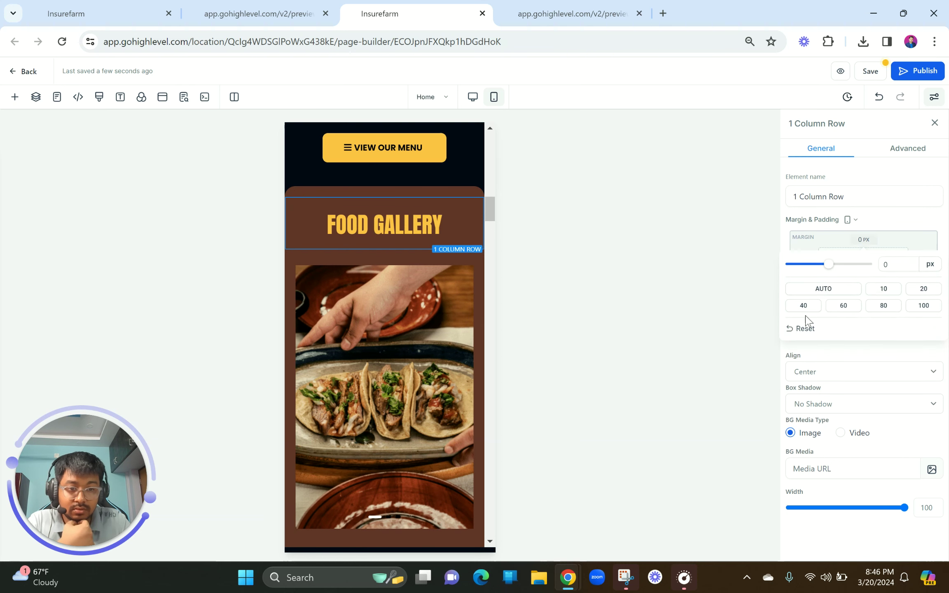
pyautogui.click(884, 289)
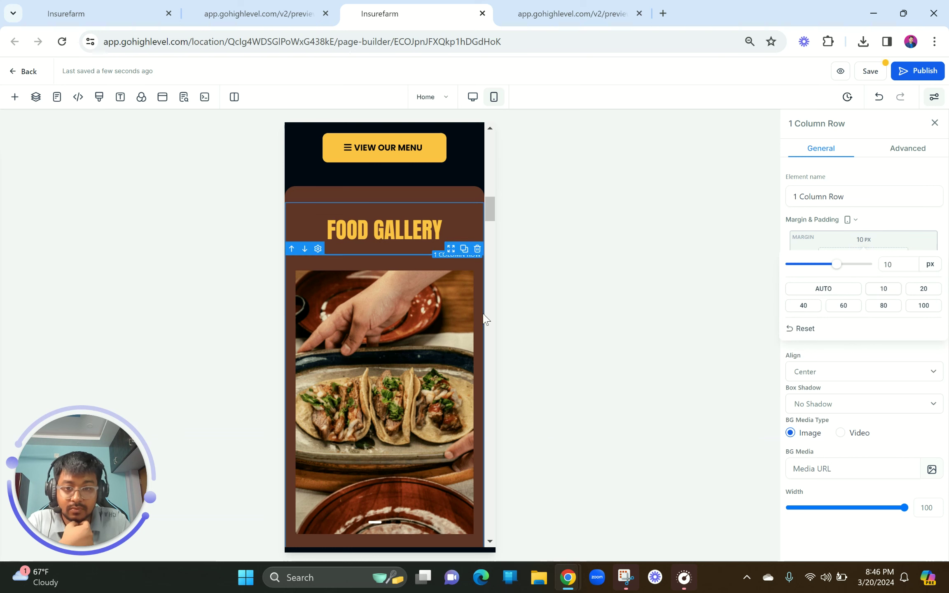
pyautogui.moveTo(903, 263); pyautogui.dragTo(841, 259)
pyautogui.write('0')
pyautogui.click(899, 212)
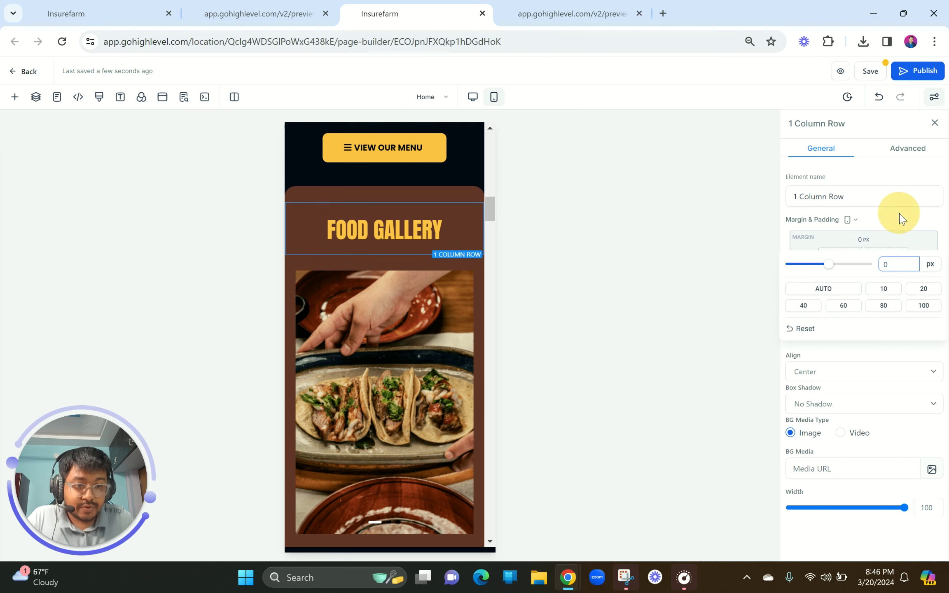
pyautogui.click(864, 256)
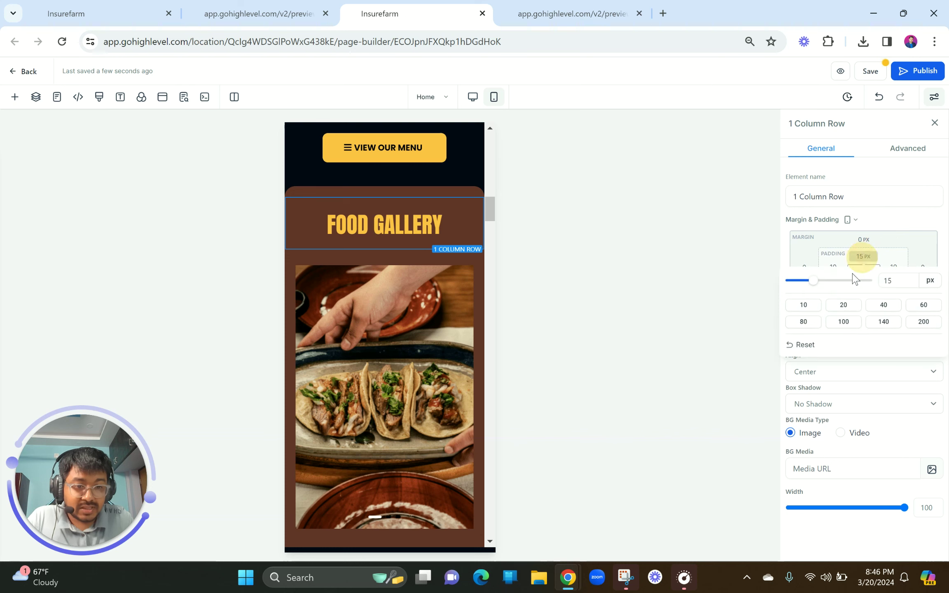
pyautogui.click(803, 305)
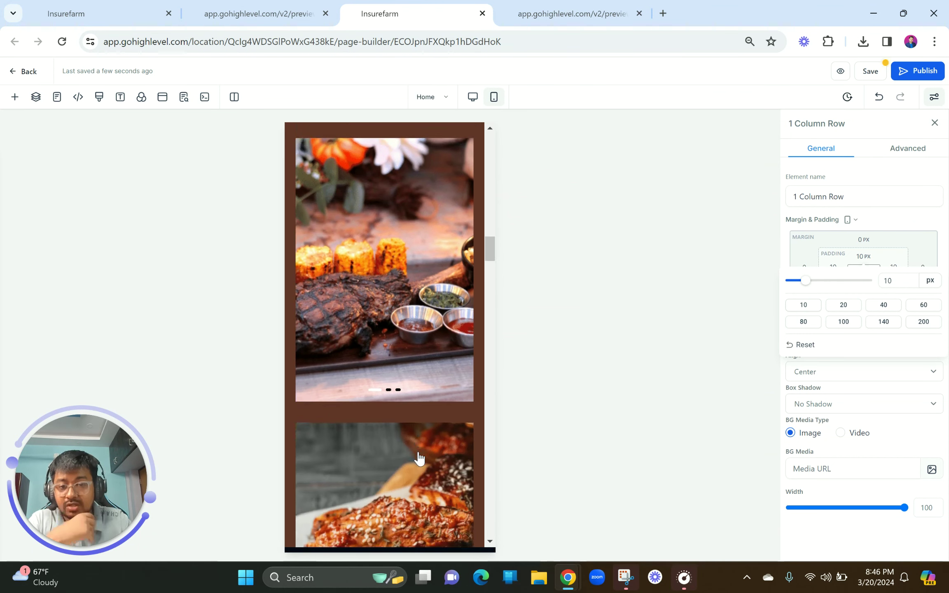
pyautogui.scroll(6, 419, 458)
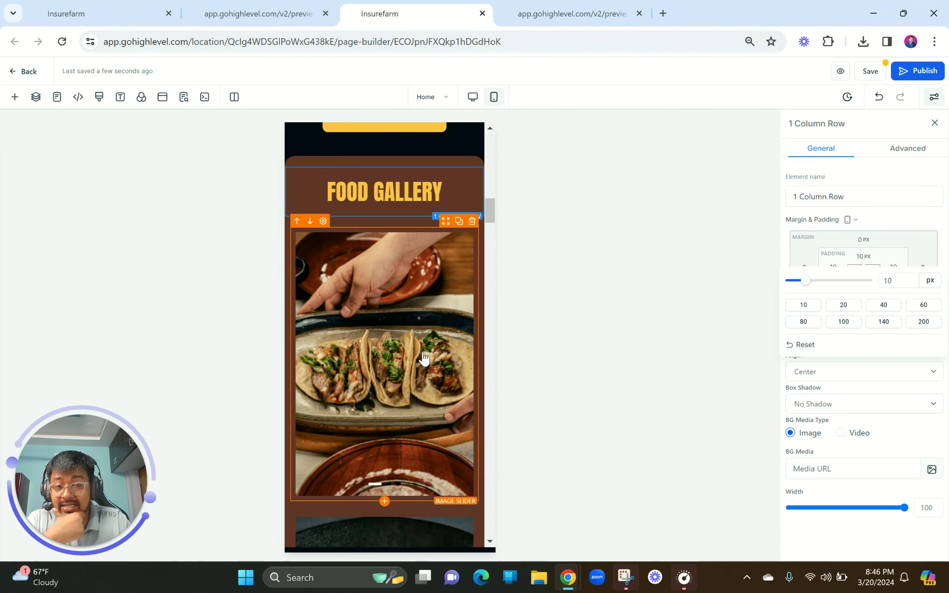
pyautogui.scroll(-6, 424, 359)
pyautogui.scroll(4, 423, 358)
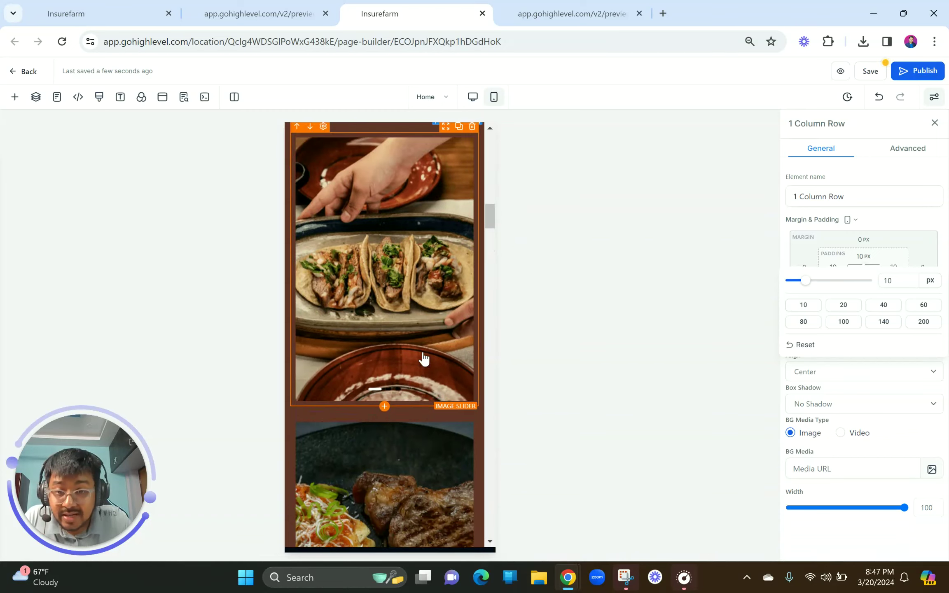
pyautogui.scroll(1, 424, 358)
# Select the food image slider and compare it in desktop and mobile layouts
pyautogui.click(399, 304)
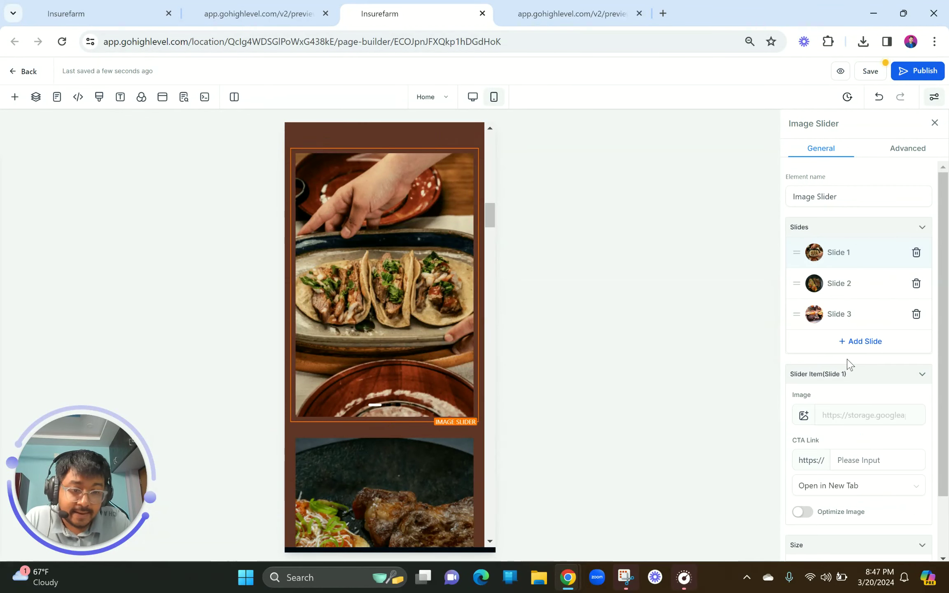
pyautogui.scroll(-2, 850, 365)
pyautogui.scroll(1, 850, 274)
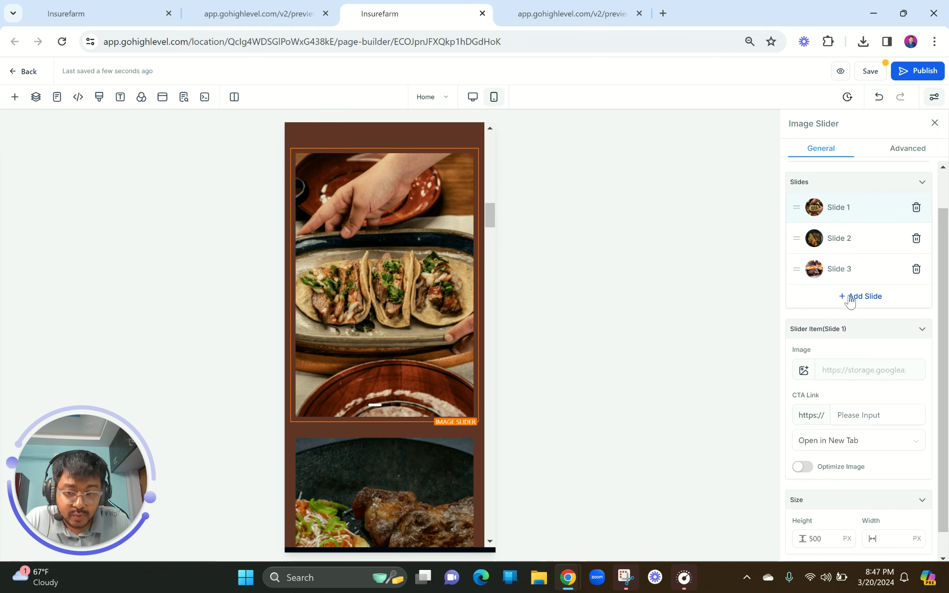
pyautogui.scroll(-5, 462, 403)
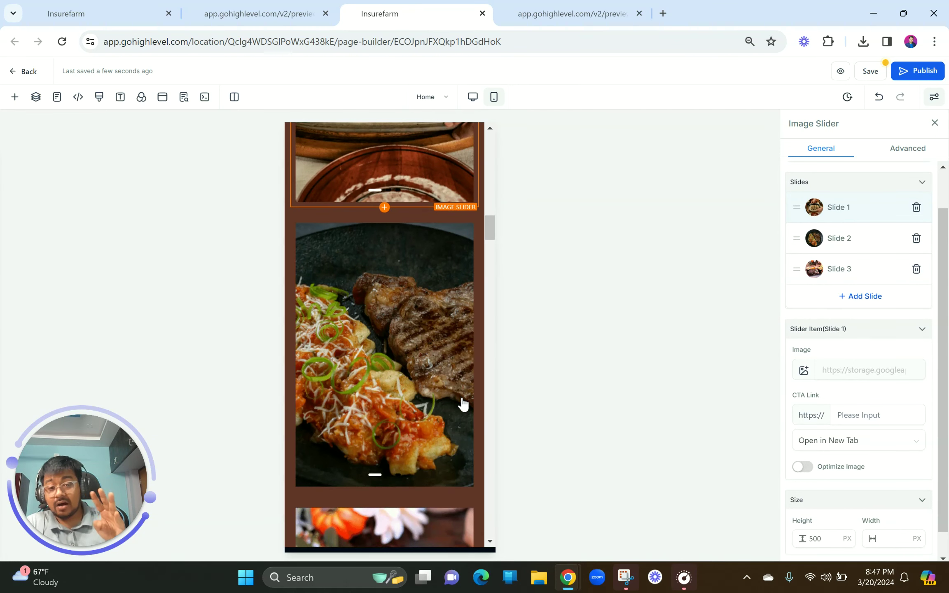
pyautogui.scroll(5, 462, 402)
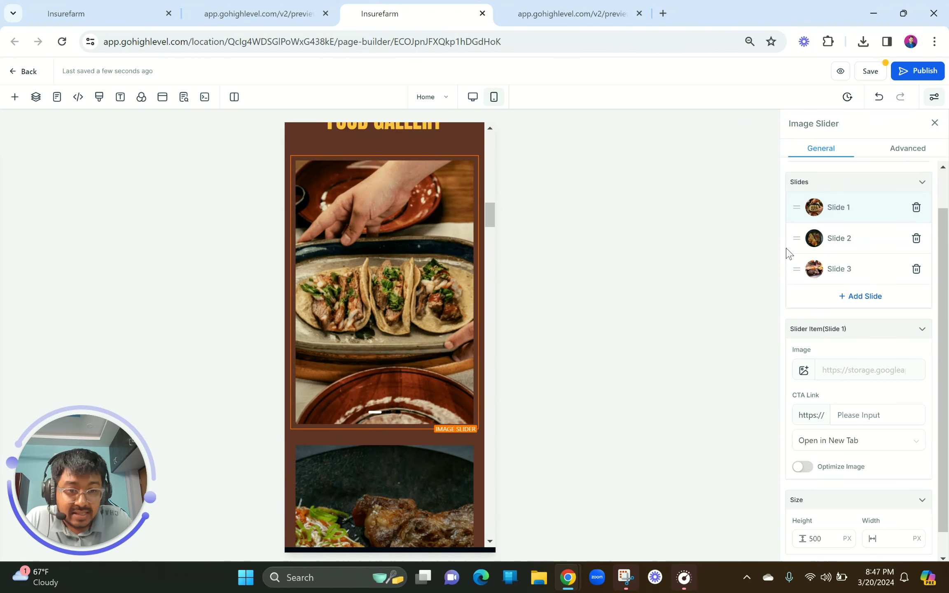
pyautogui.click(473, 97)
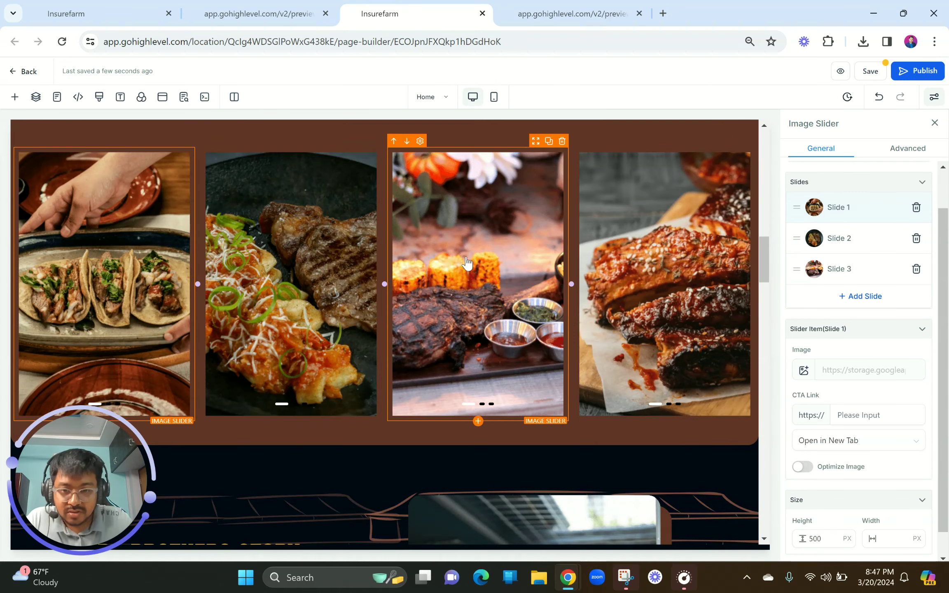
pyautogui.click(494, 98)
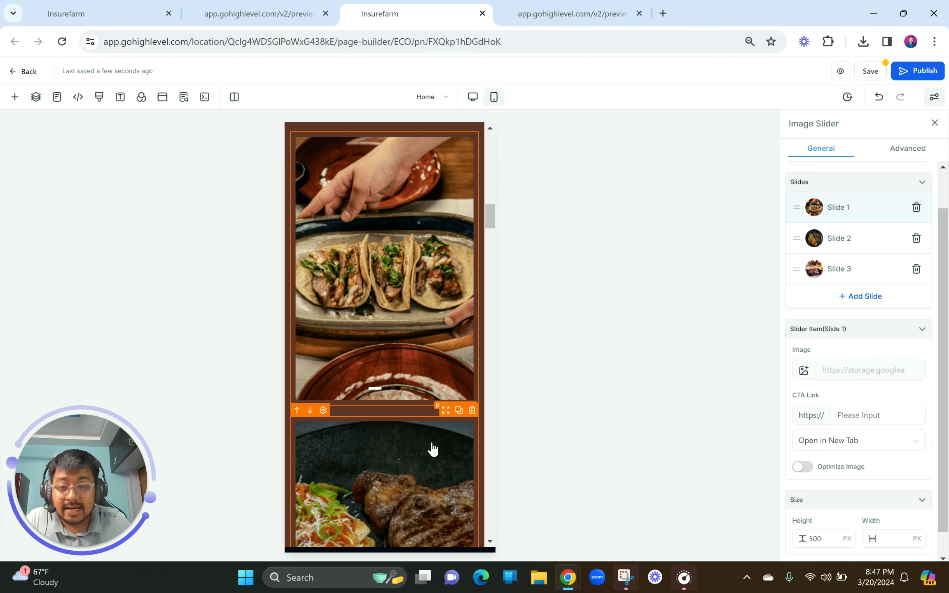
pyautogui.scroll(2, 433, 448)
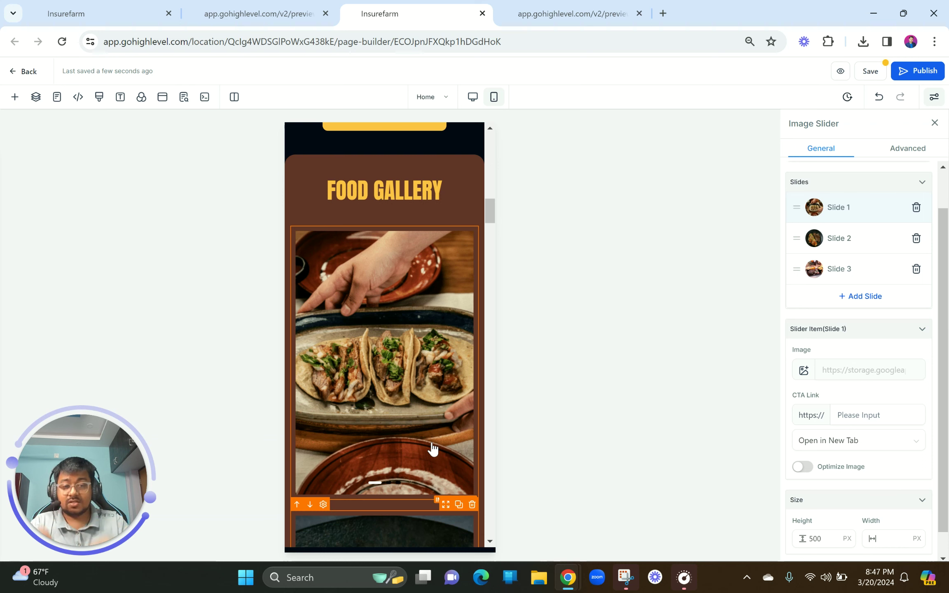
pyautogui.scroll(-1, 906, 274)
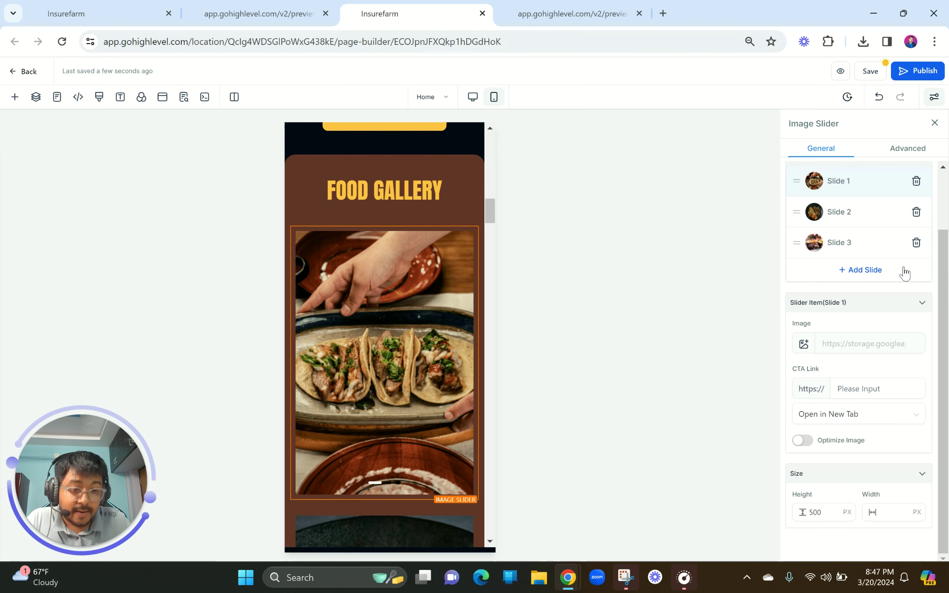
# Check the slider's 5-second auto-advance setting, then select the BBQ Brothers Story section
pyautogui.click(903, 156)
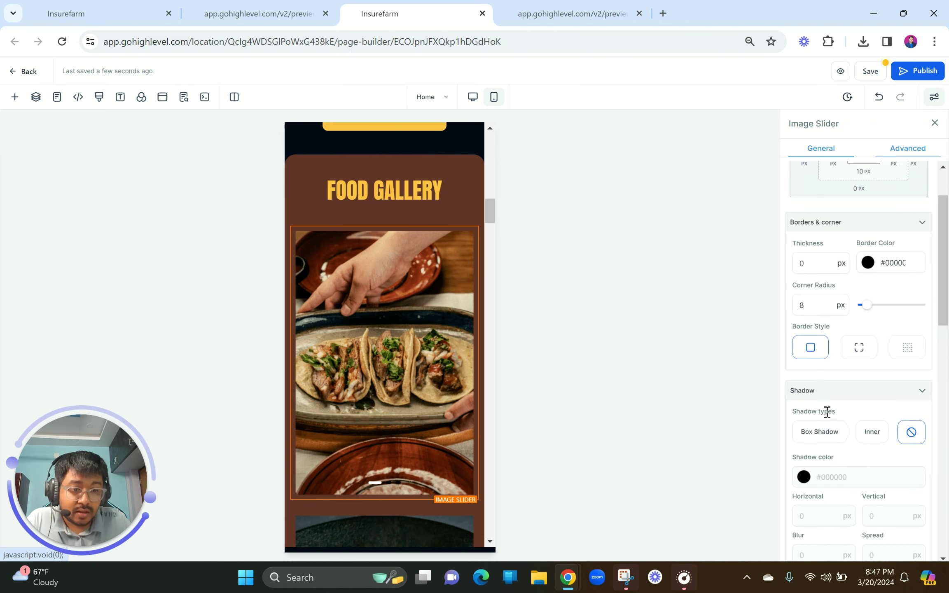
pyautogui.scroll(-8, 827, 411)
pyautogui.scroll(-10, 826, 412)
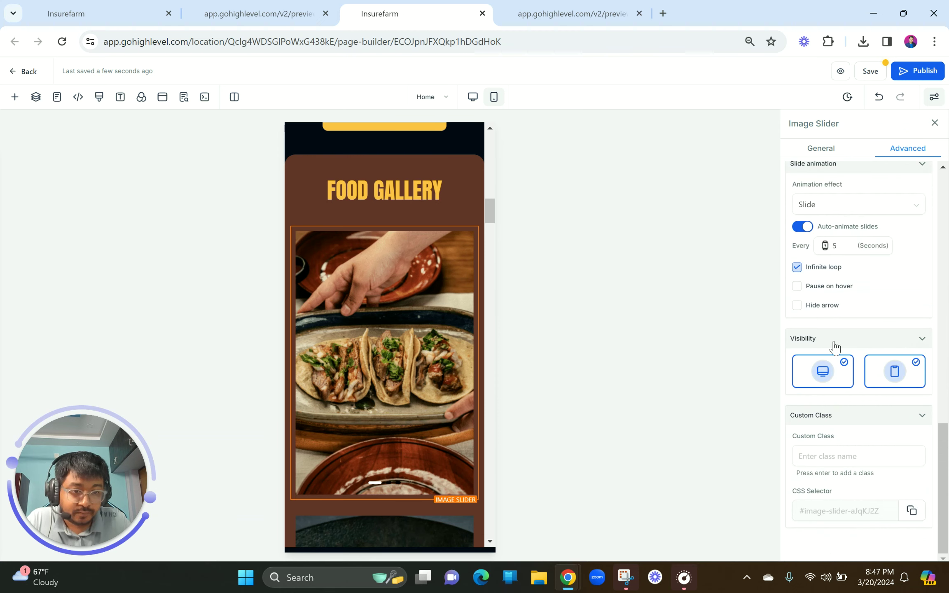
pyautogui.click(833, 246)
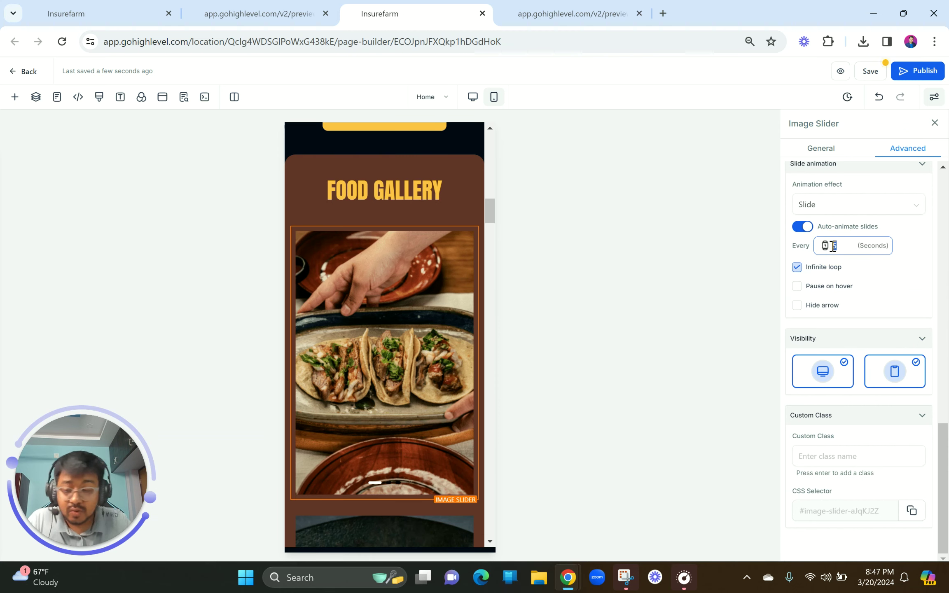
pyautogui.scroll(-15, 353, 351)
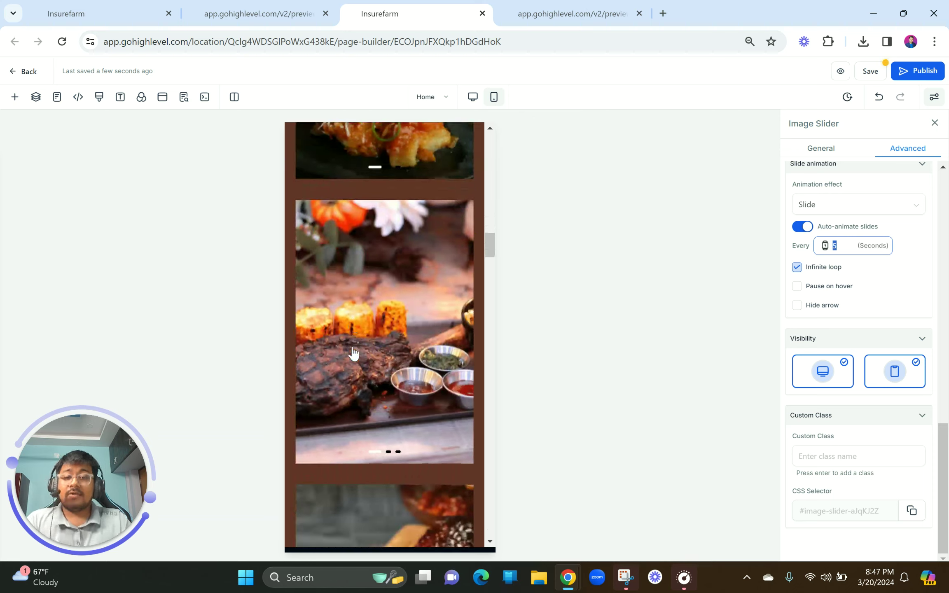
pyautogui.scroll(-8, 353, 353)
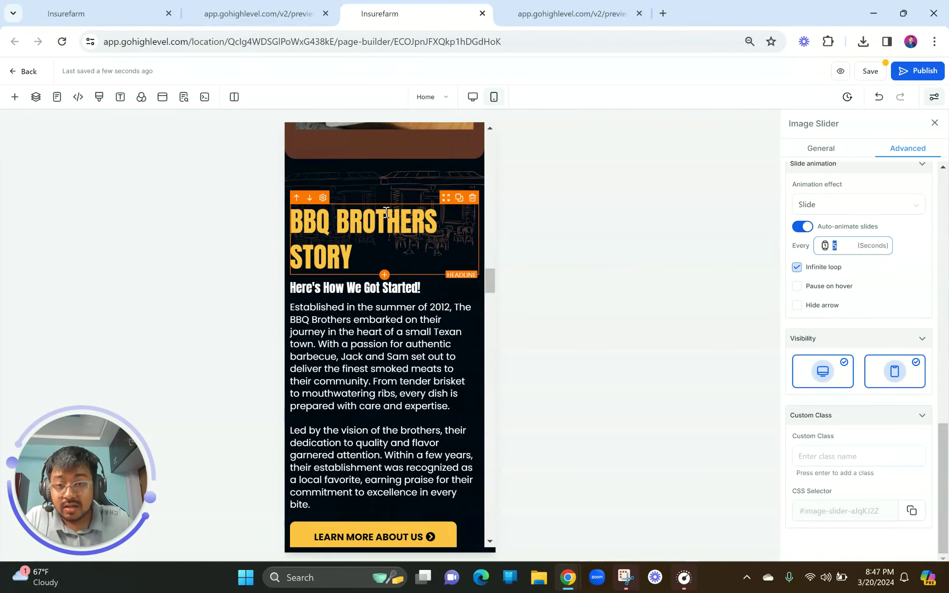
pyautogui.click(386, 180)
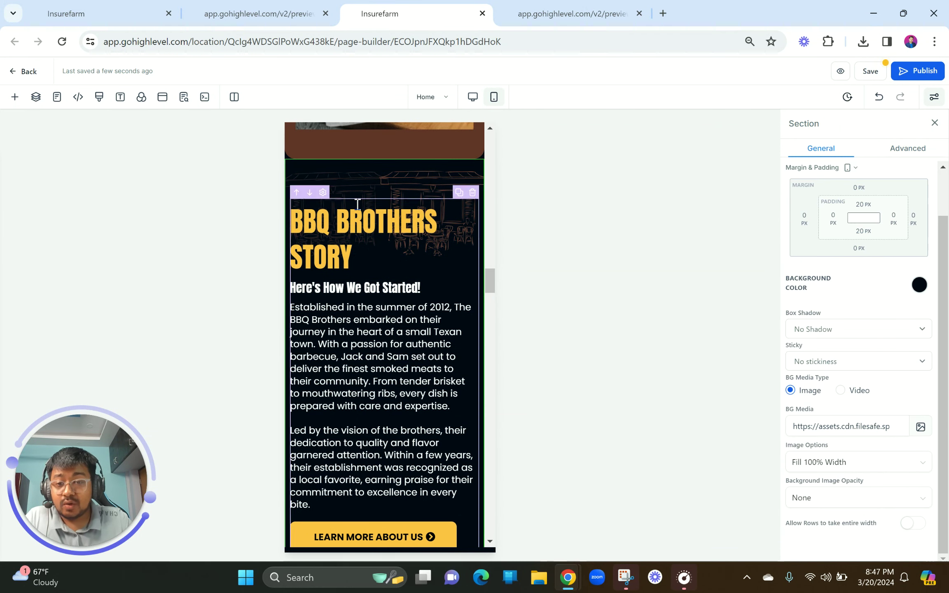
# In Desktop Mode, make the upper BBQ Brothers Story section desktop-only
pyautogui.click(473, 97)
pyautogui.scroll(10, 407, 253)
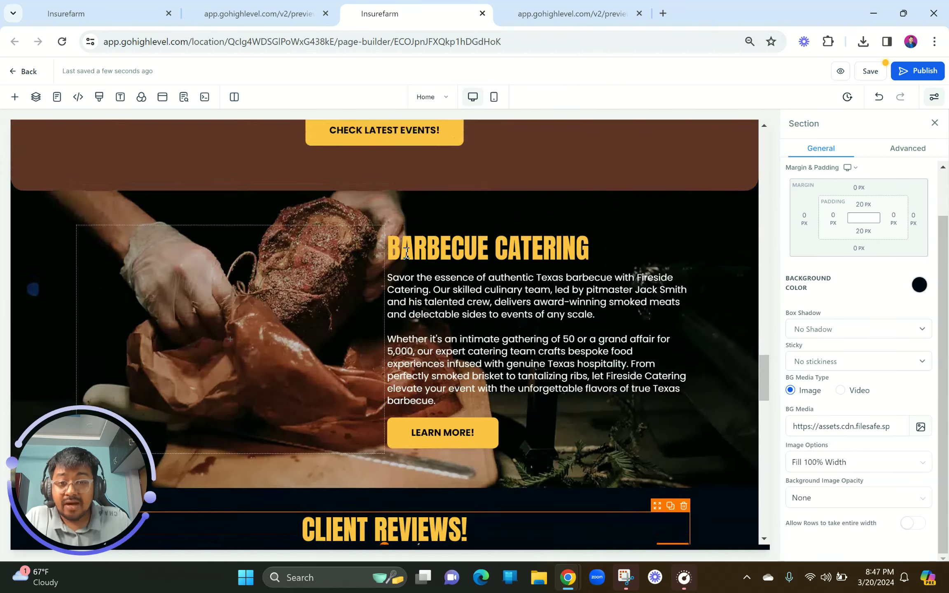
pyautogui.scroll(10, 406, 253)
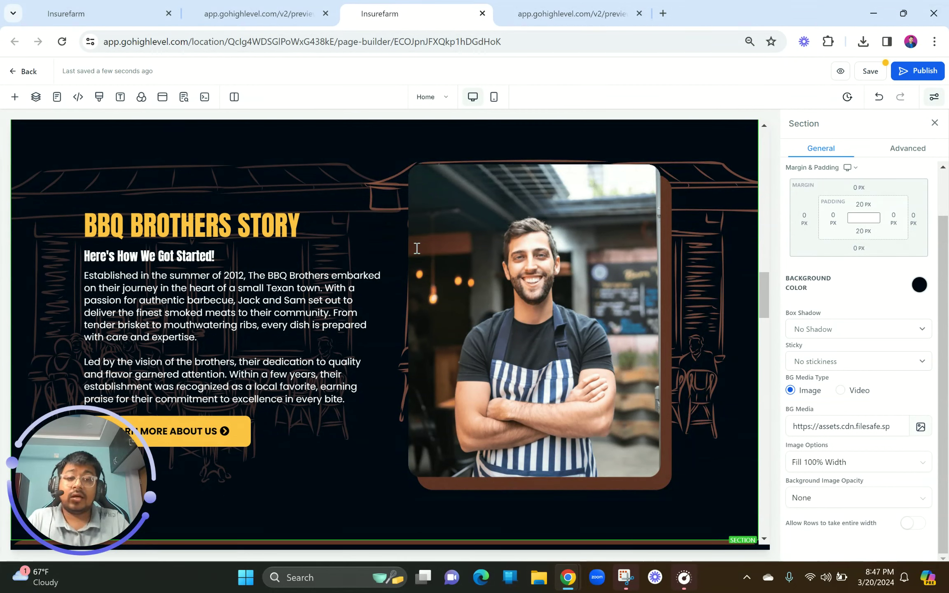
pyautogui.scroll(1, 536, 242)
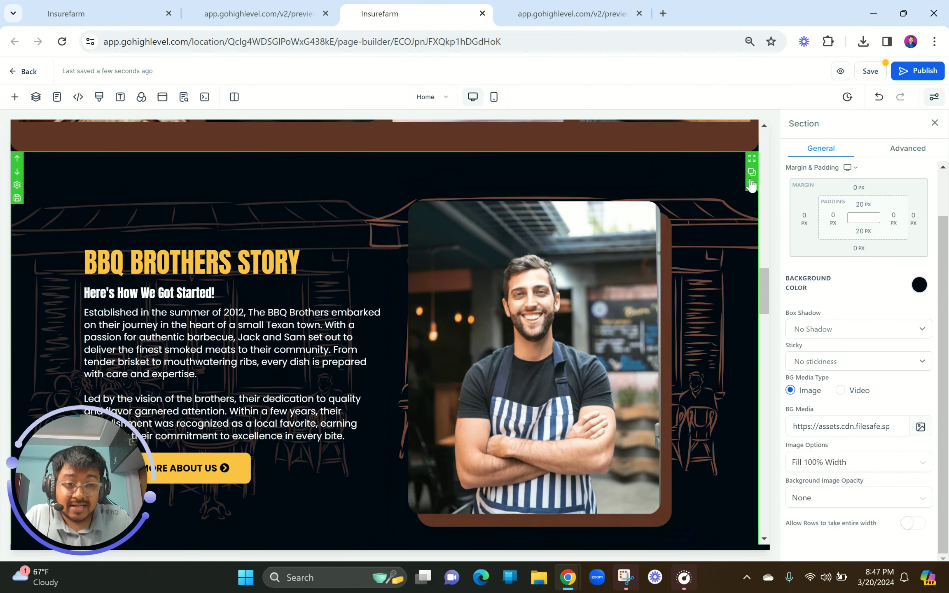
pyautogui.scroll(-3, 563, 293)
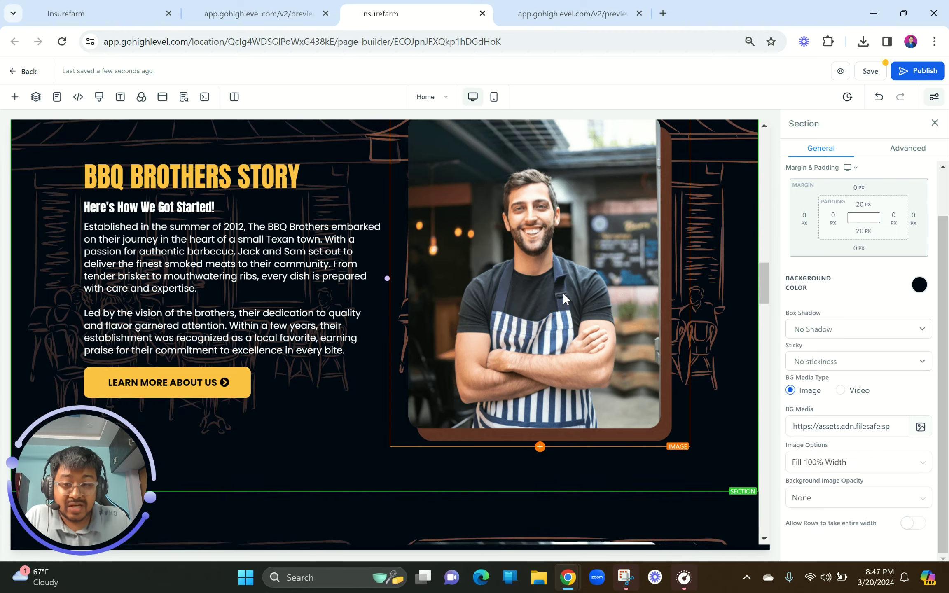
pyautogui.scroll(-2, 563, 292)
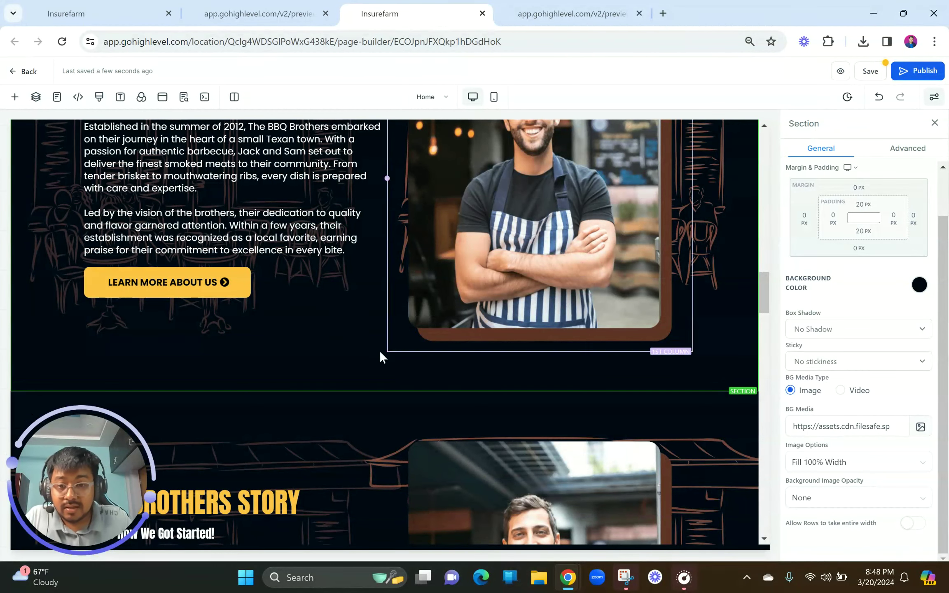
pyautogui.scroll(3, 374, 375)
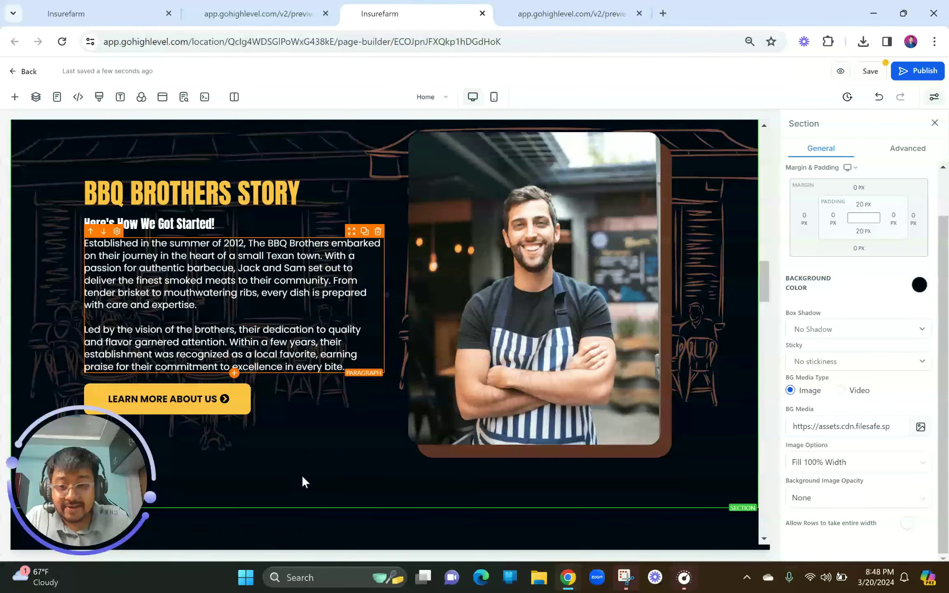
pyautogui.click(334, 498)
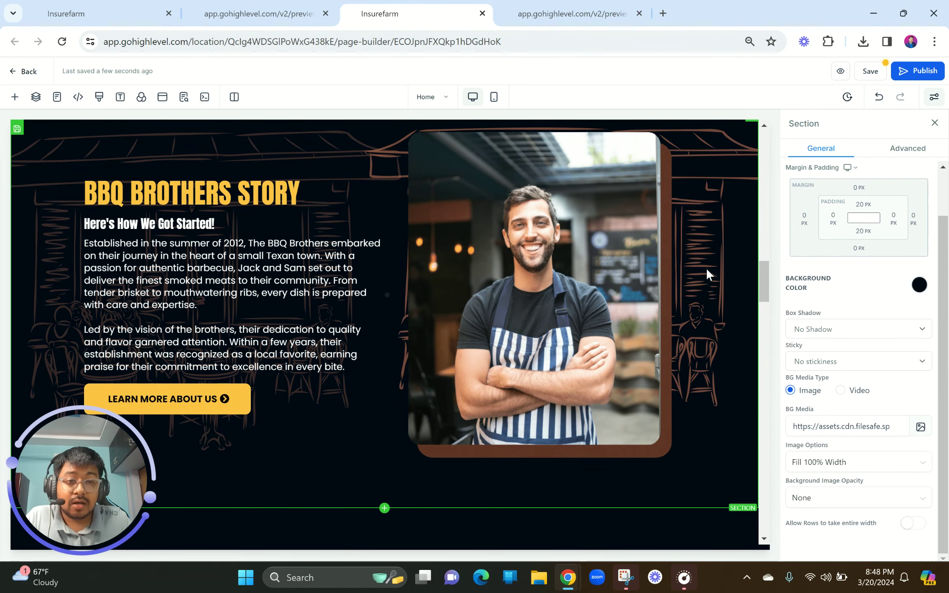
pyautogui.click(909, 150)
pyautogui.click(865, 312)
# Make the duplicate story section mobile-only and switch back to Mobile Mode
pyautogui.scroll(-2, 571, 377)
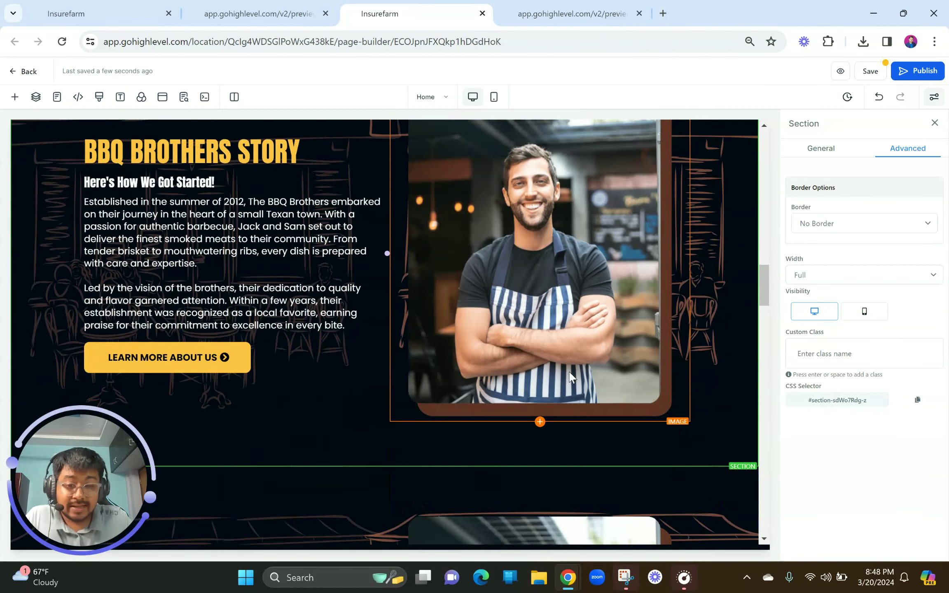
pyautogui.scroll(-3, 571, 377)
pyautogui.click(597, 362)
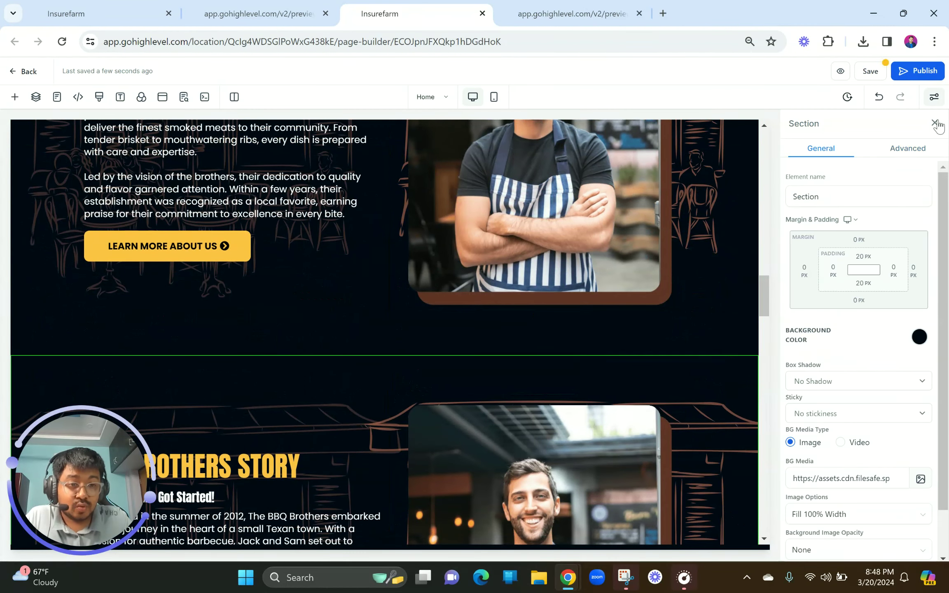
pyautogui.click(907, 153)
pyautogui.click(814, 317)
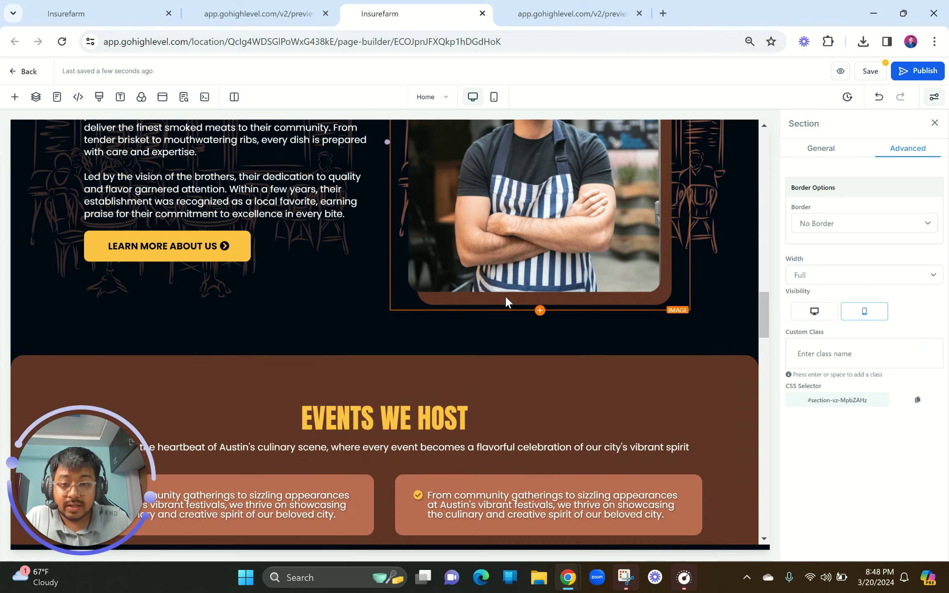
pyautogui.scroll(3, 505, 301)
pyautogui.click(493, 98)
pyautogui.scroll(-5, 379, 251)
pyautogui.scroll(-5, 379, 247)
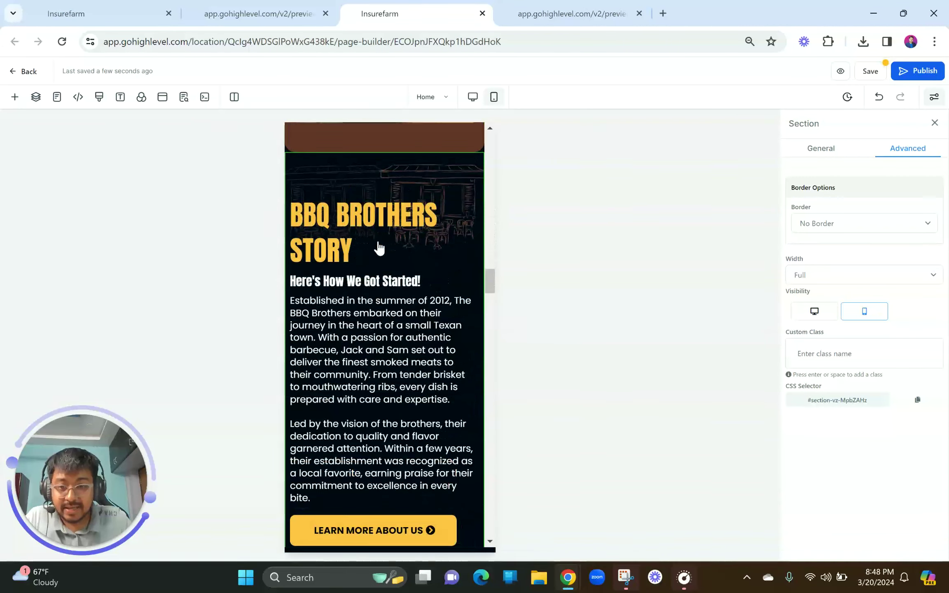
# Move the chef photo under the BBQ BROTHERS STORY headline and centre the headline text
pyautogui.moveTo(444, 512); pyautogui.dragTo(444, 181)
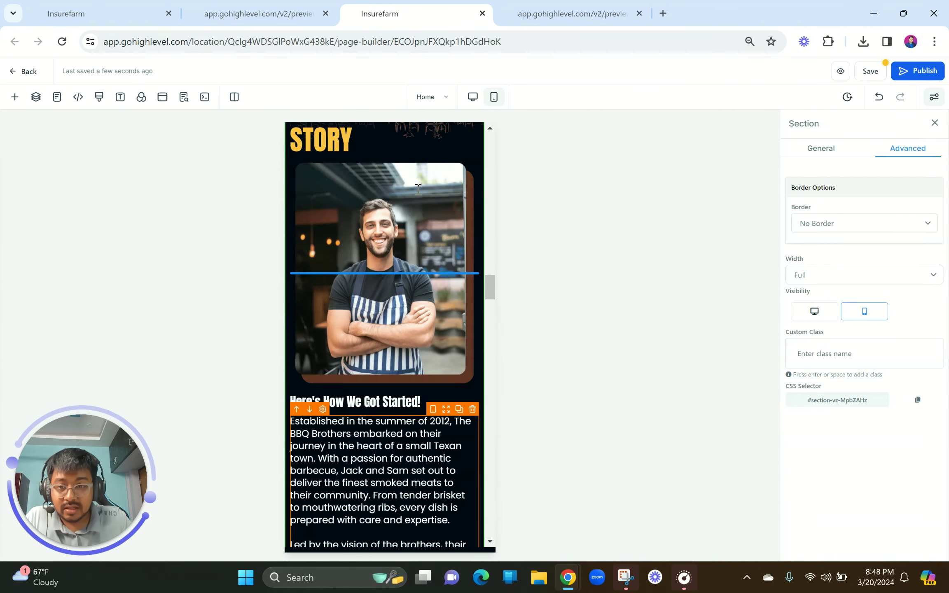
pyautogui.click(365, 250)
pyautogui.click(904, 457)
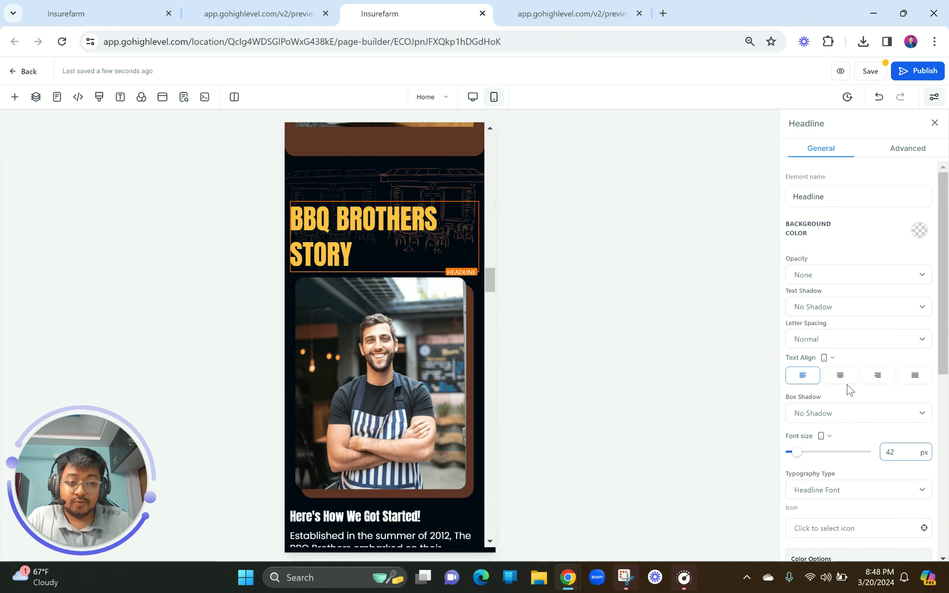
pyautogui.click(840, 376)
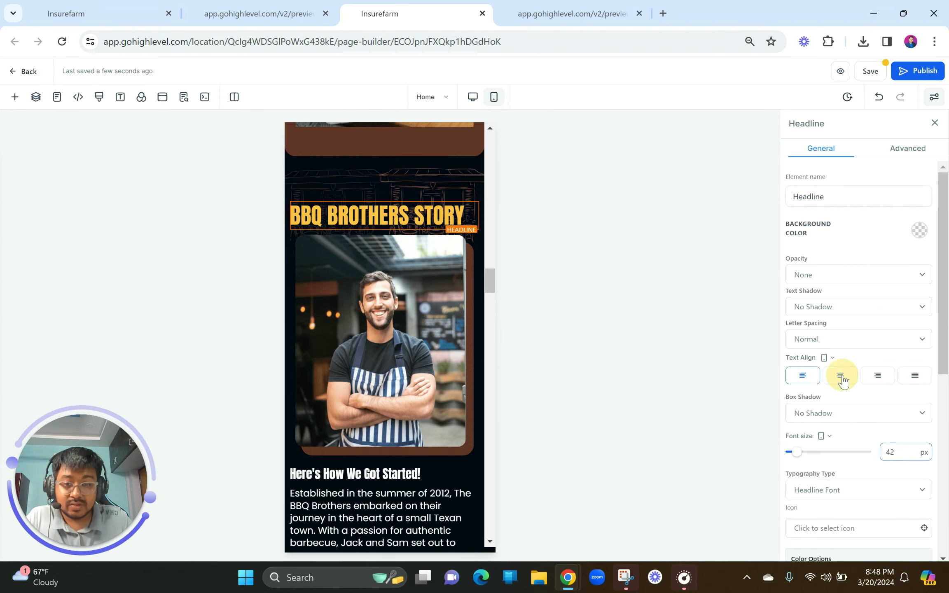
# Set the story section's background image to Full Center and open the preview
pyautogui.click(402, 164)
pyautogui.click(832, 465)
pyautogui.click(821, 344)
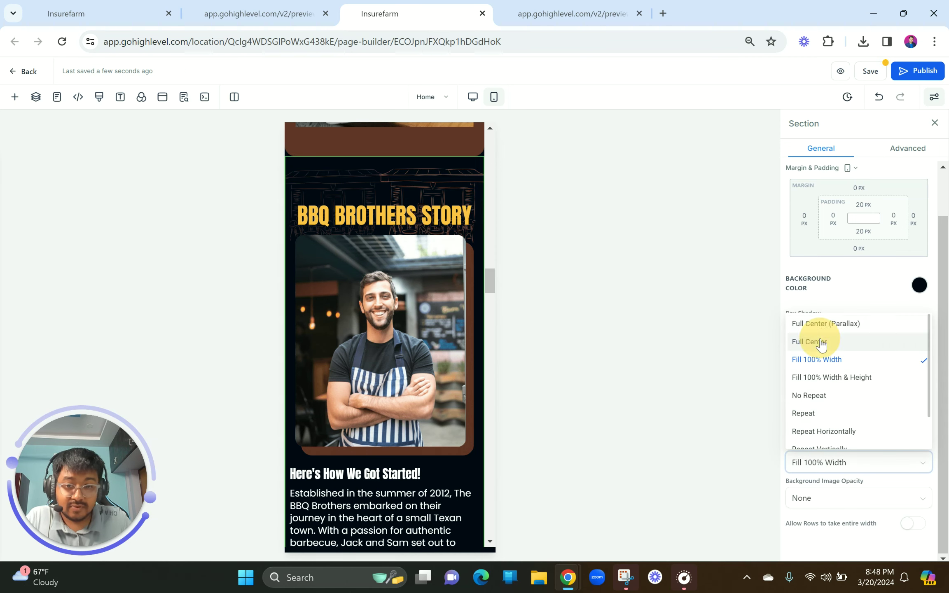
pyautogui.scroll(-5, 405, 364)
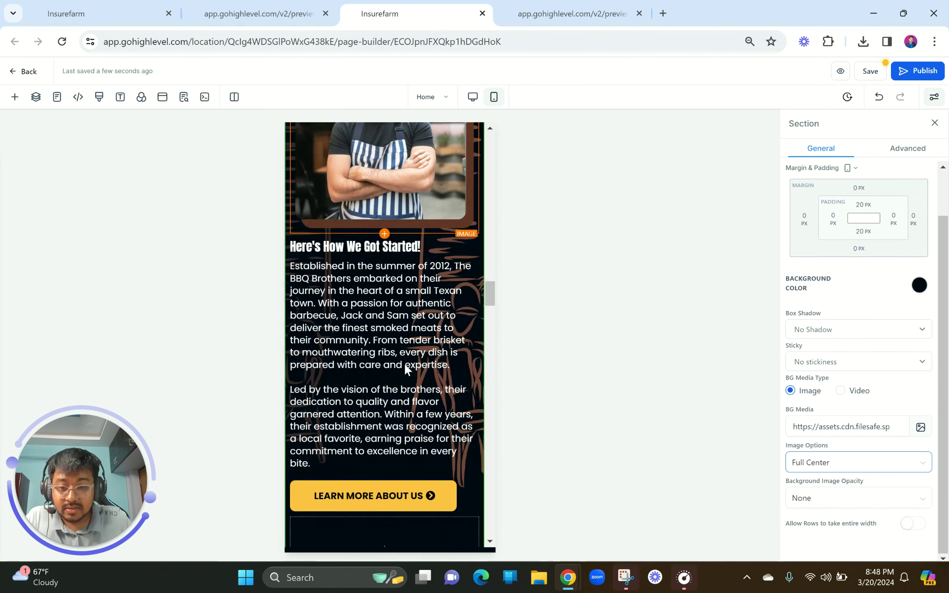
pyautogui.click(264, 12)
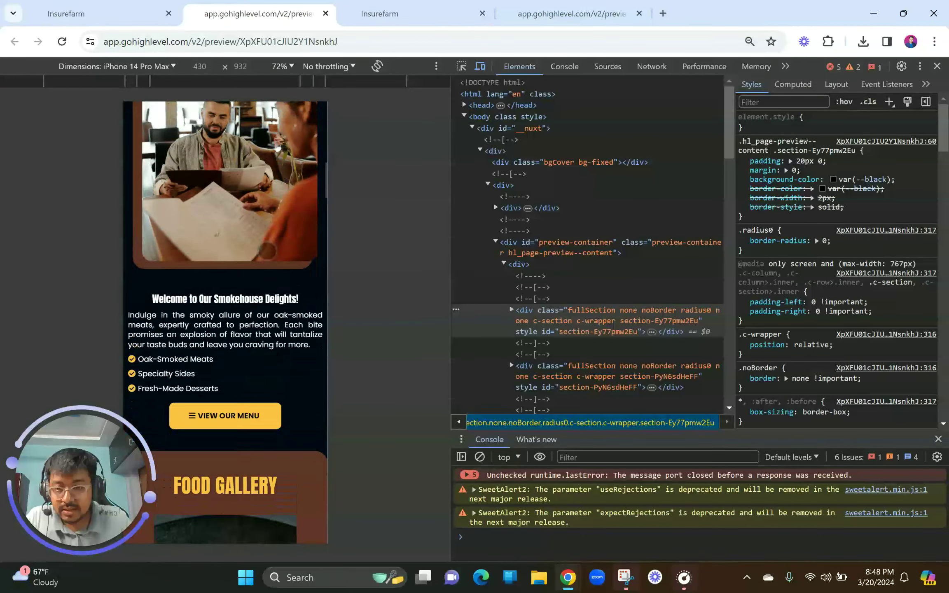
# Scroll the mobile preview to the BBQ Brothers Story section, then return to the builder
pyautogui.scroll(-10, 267, 249)
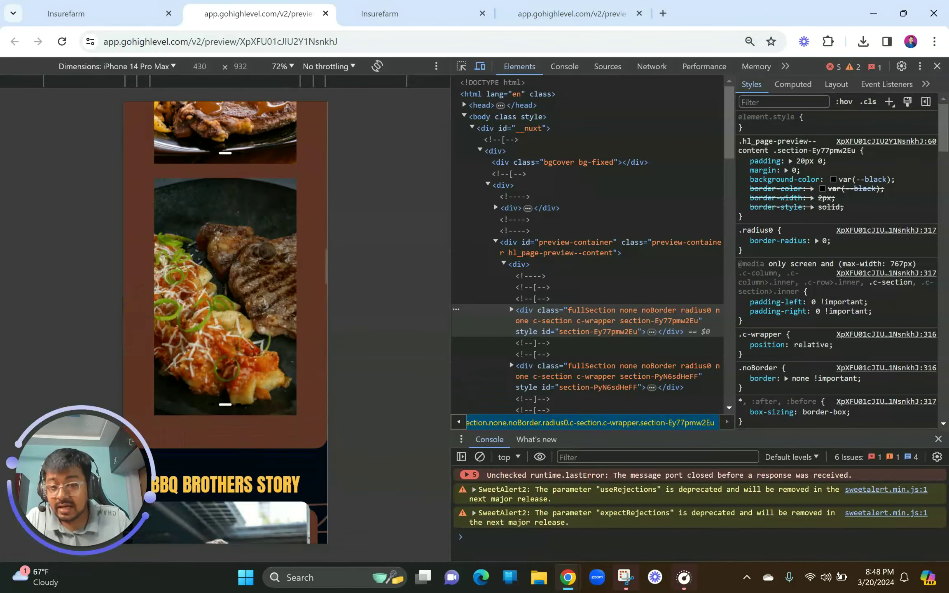
pyautogui.scroll(-6, 225, 323)
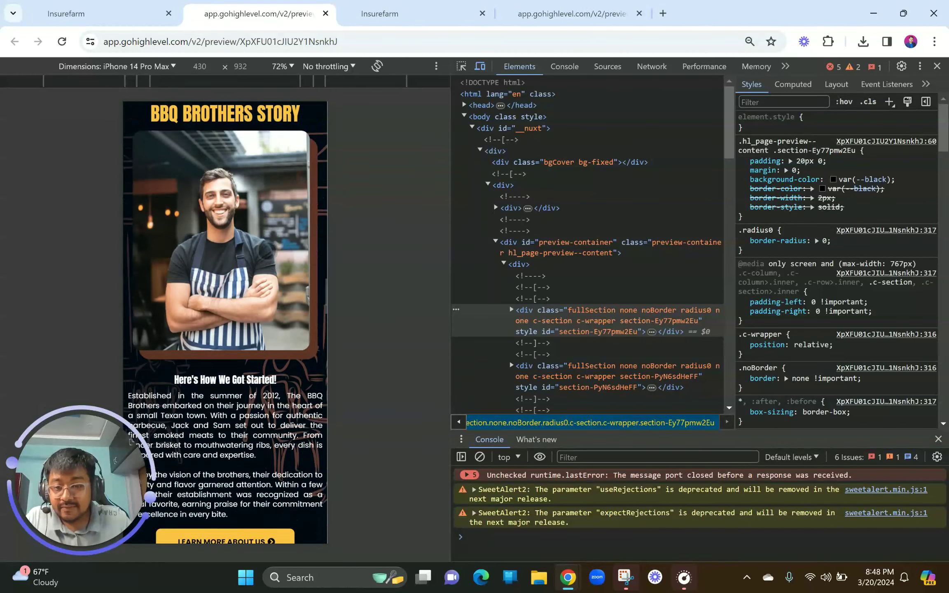
pyautogui.scroll(-2, 226, 322)
pyautogui.click(412, 13)
pyautogui.scroll(6, 371, 291)
pyautogui.click(402, 154)
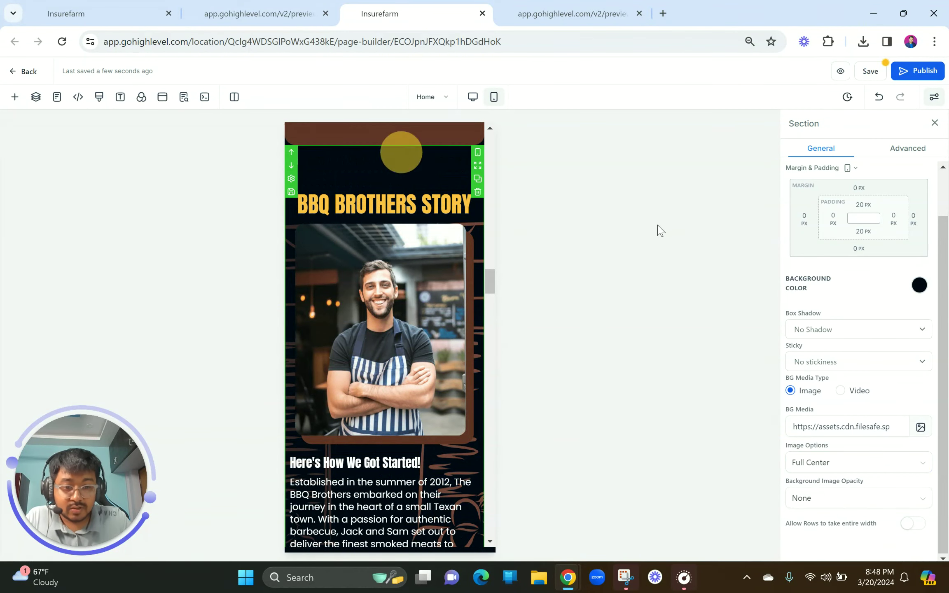
# Set the story background image to Half Fade and center the 'Here's How We Got Started!' sub headline
pyautogui.click(830, 498)
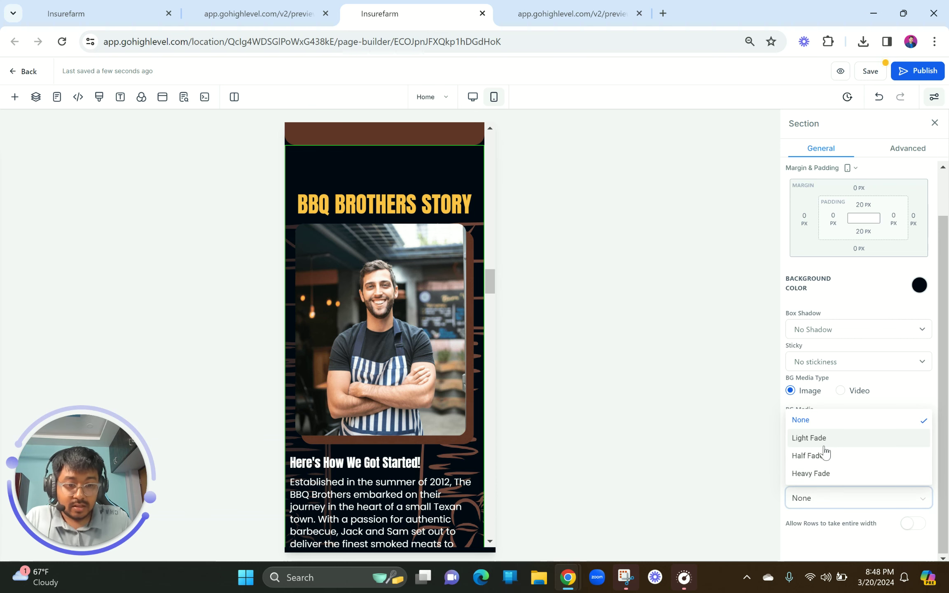
pyautogui.click(824, 456)
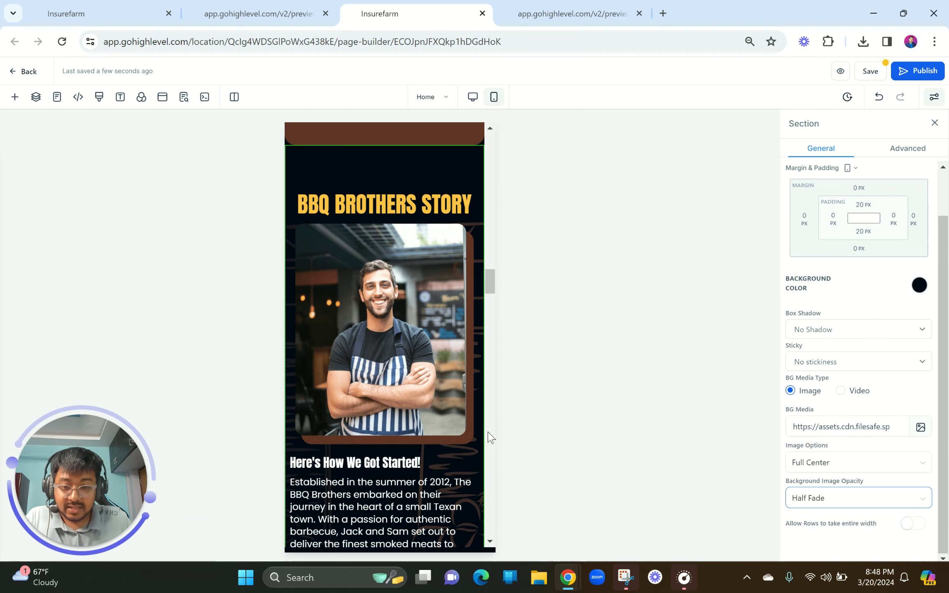
pyautogui.scroll(-5, 399, 450)
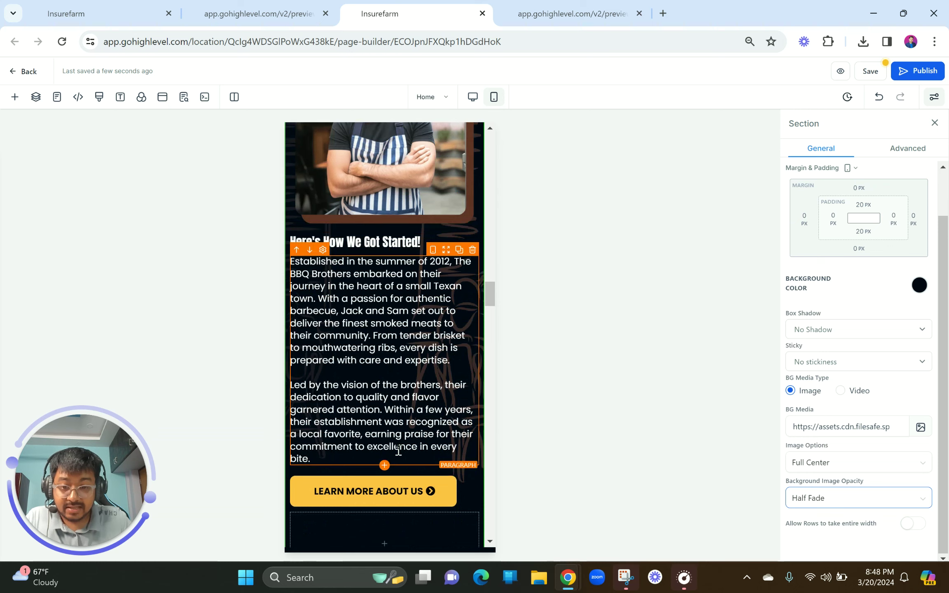
pyautogui.click(373, 320)
pyautogui.scroll(5, 560, 268)
pyautogui.scroll(-3, 423, 245)
pyautogui.click(392, 318)
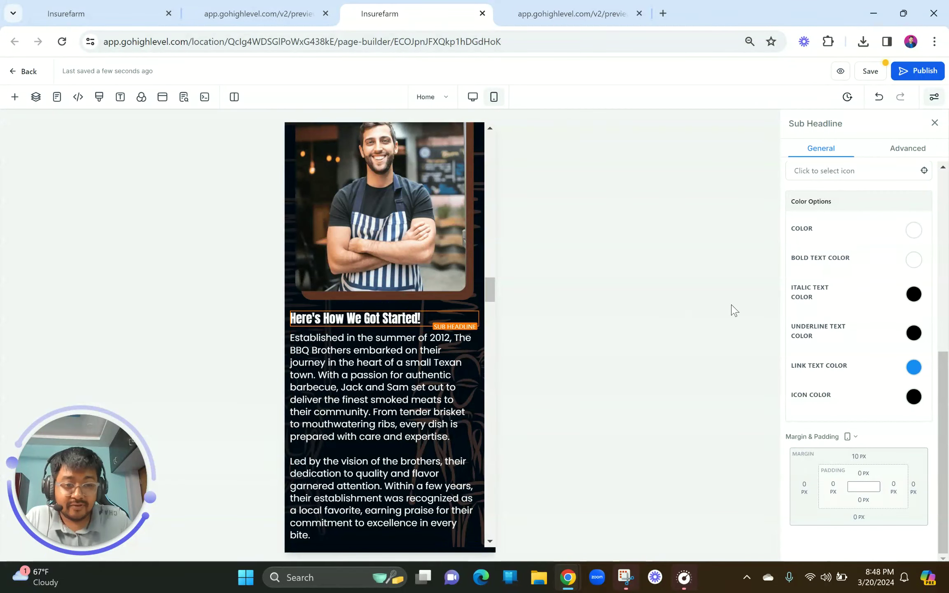
pyautogui.scroll(5, 841, 289)
pyautogui.click(840, 226)
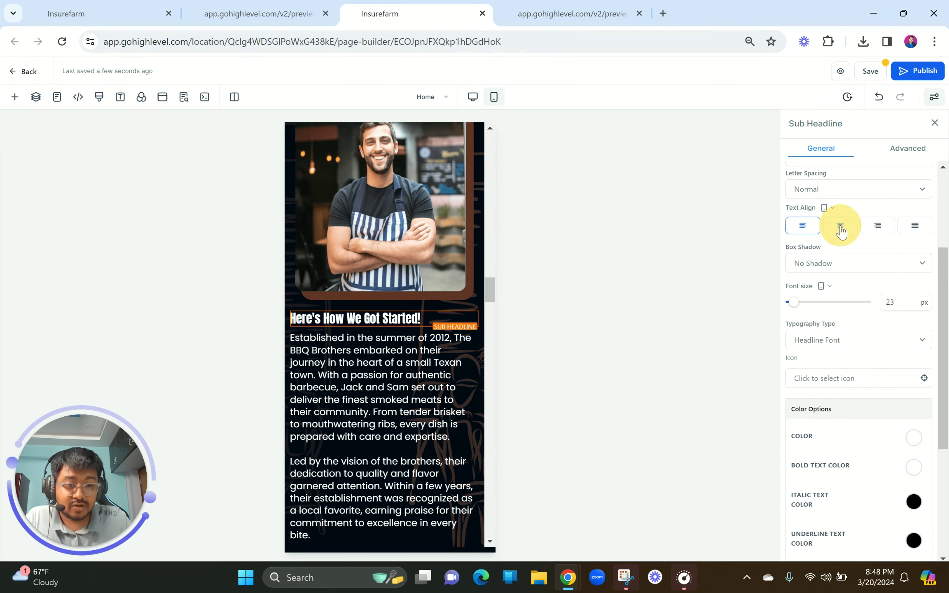
pyautogui.doubleClick(913, 305)
# Justify the story paragraph and set its font size to 16 px
pyautogui.click(409, 444)
pyautogui.click(914, 232)
pyautogui.click(903, 303)
pyautogui.press('BackSpace')
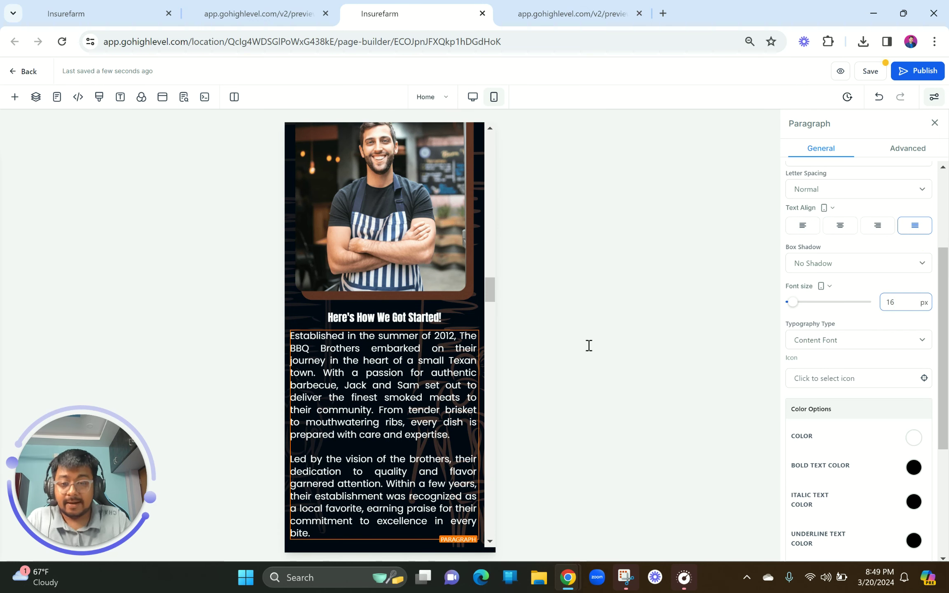
# Center the LEARN MORE ABOUT US button and set its text to 16 px
pyautogui.scroll(-3, 412, 386)
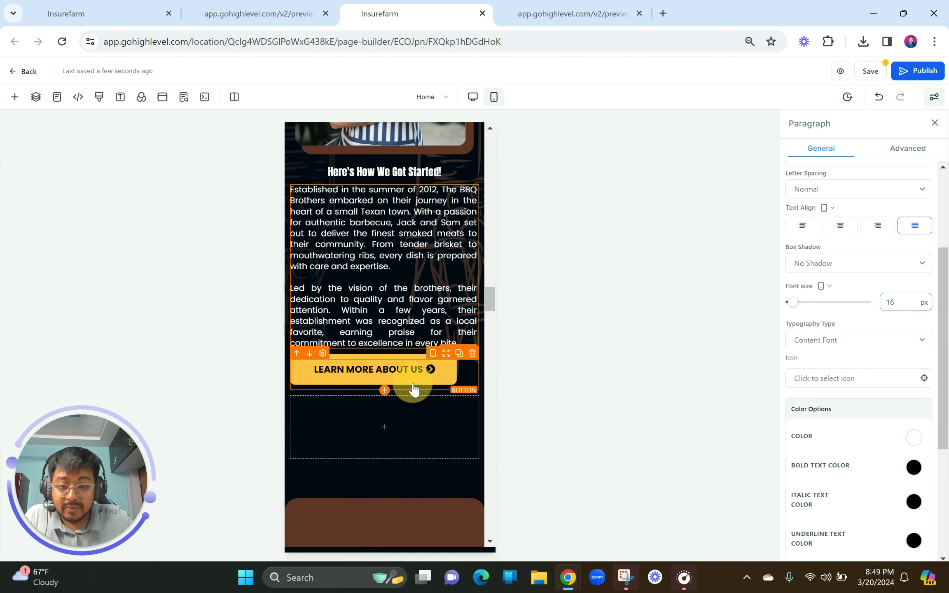
pyautogui.click(414, 389)
pyautogui.click(841, 385)
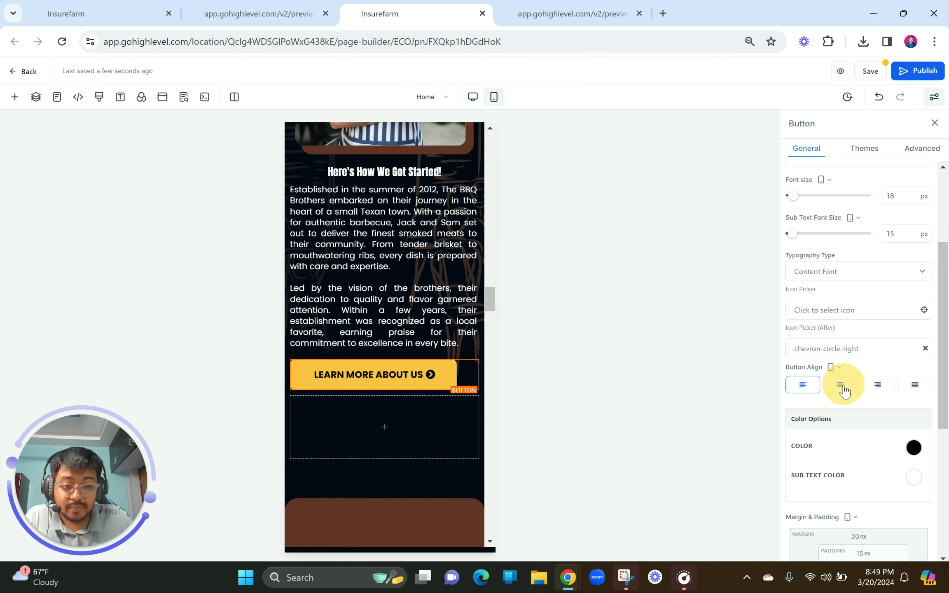
pyautogui.doubleClick(905, 202)
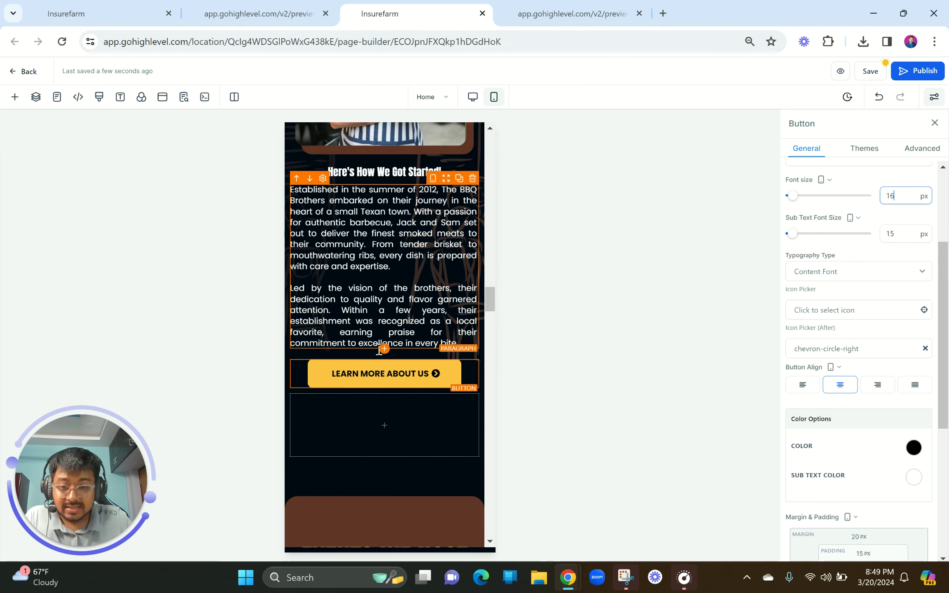
pyautogui.scroll(7, 386, 354)
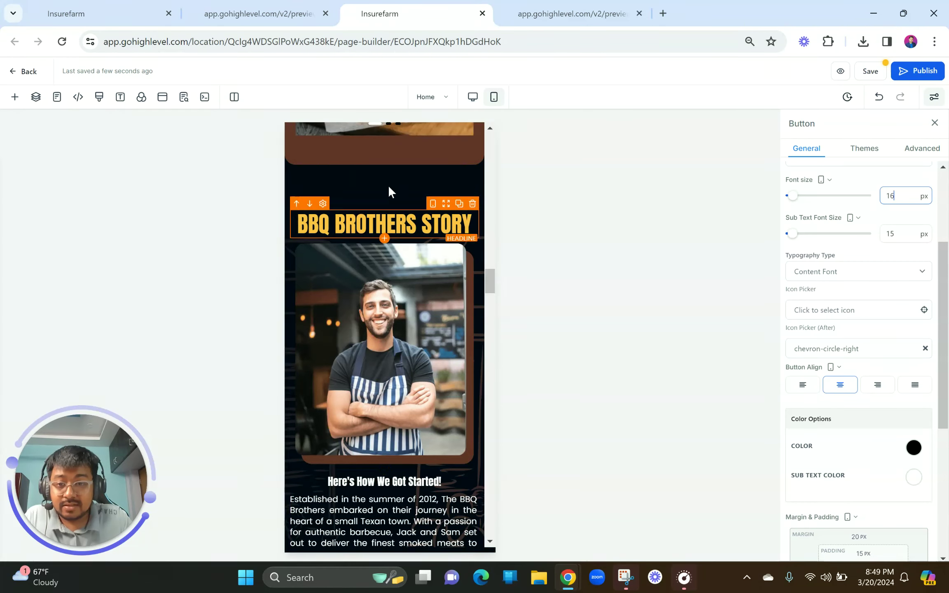
pyautogui.click(388, 184)
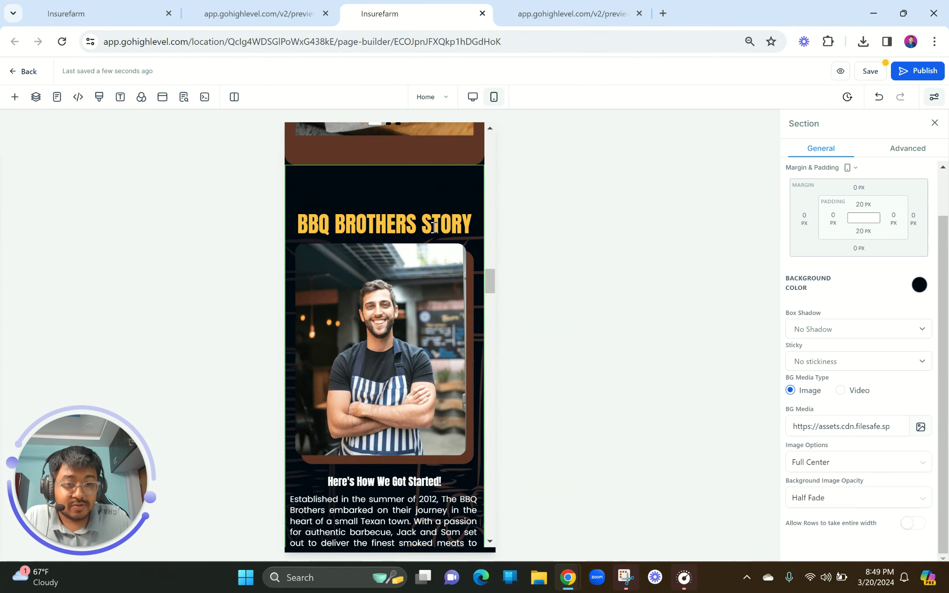
# Set the story's two-column row top margin to 10 px
pyautogui.click(385, 199)
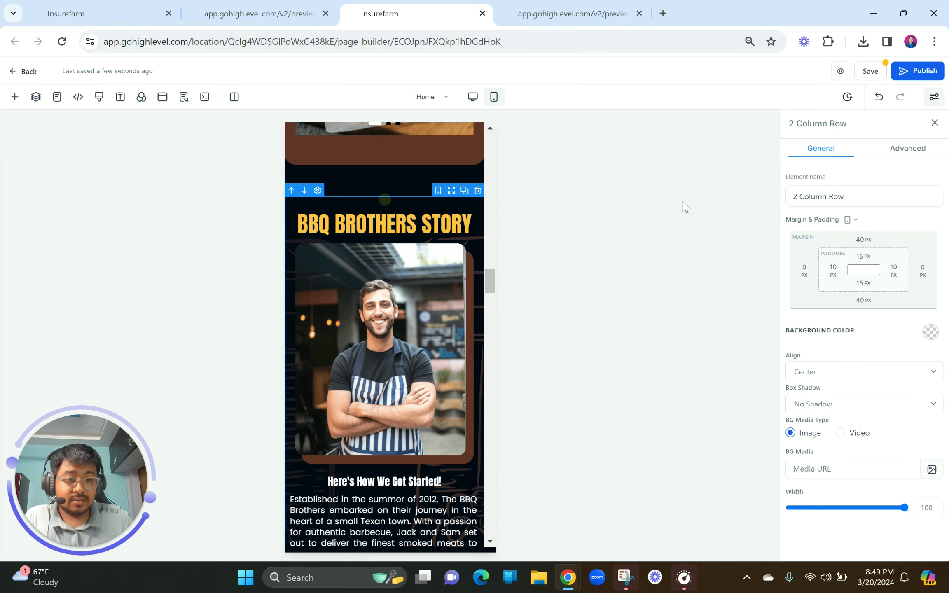
pyautogui.click(852, 244)
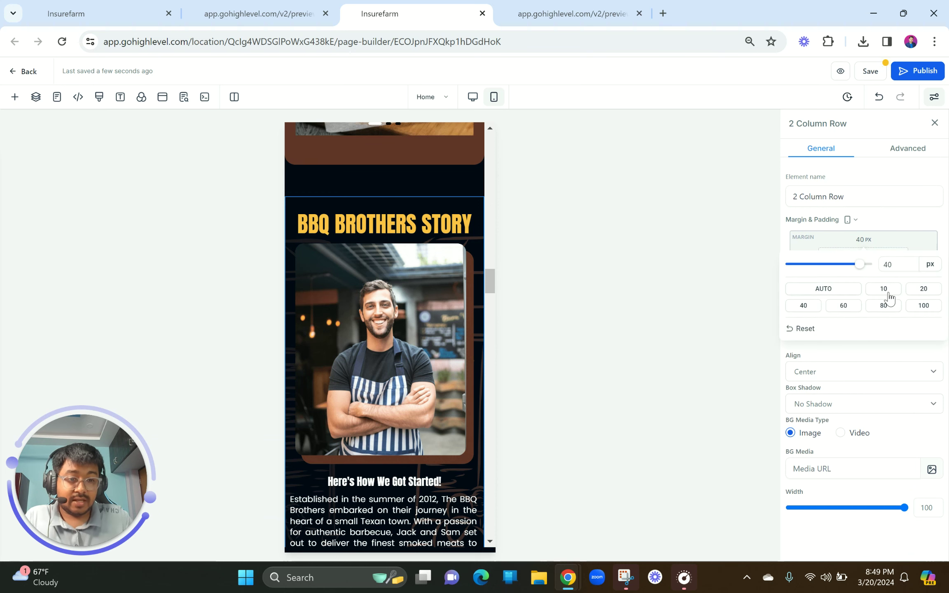
pyautogui.click(882, 291)
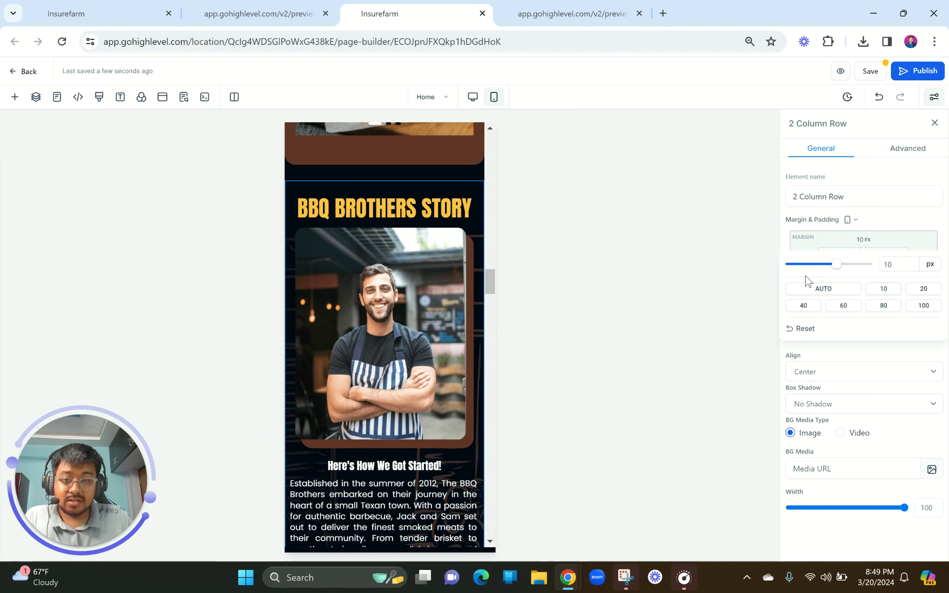
pyautogui.scroll(3, 412, 316)
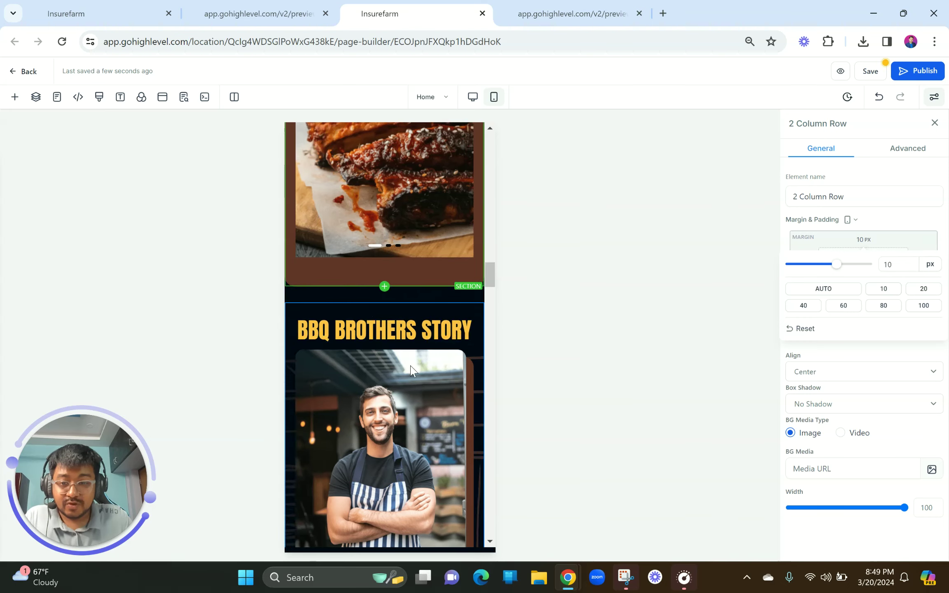
pyautogui.scroll(-8, 410, 364)
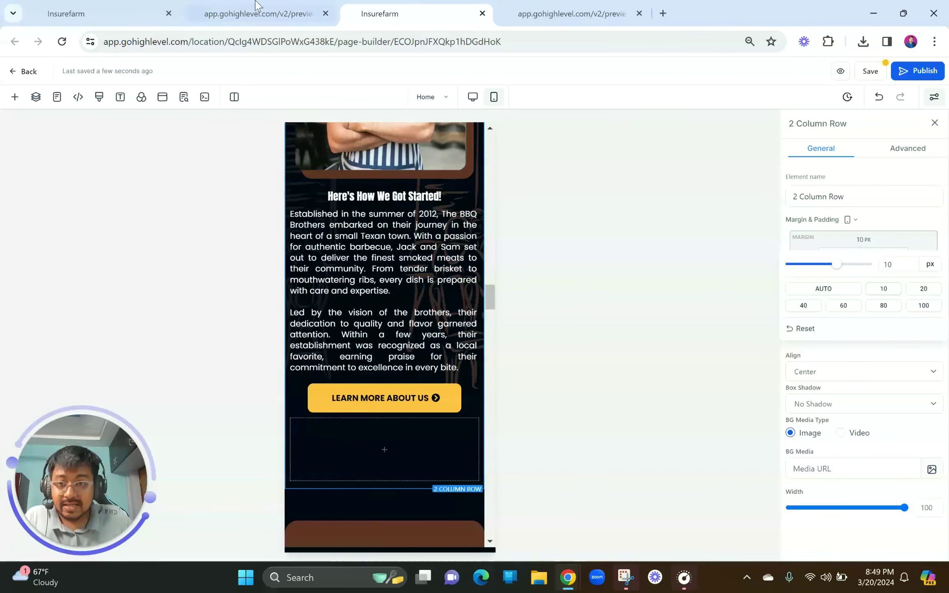
# Check the tightened story section in the mobile preview and the builder
pyautogui.click(251, 13)
pyautogui.scroll(-1, 263, 313)
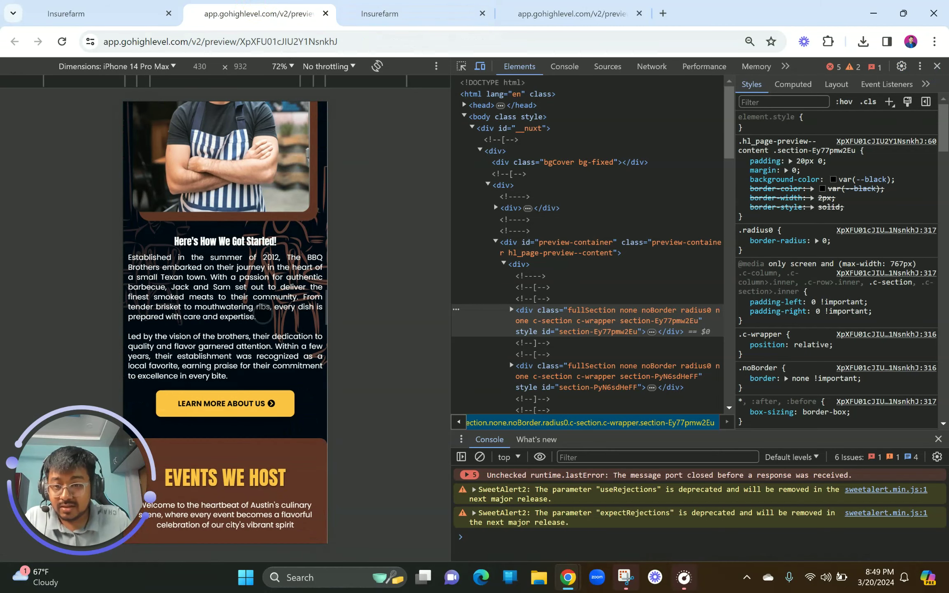
pyautogui.click(379, 13)
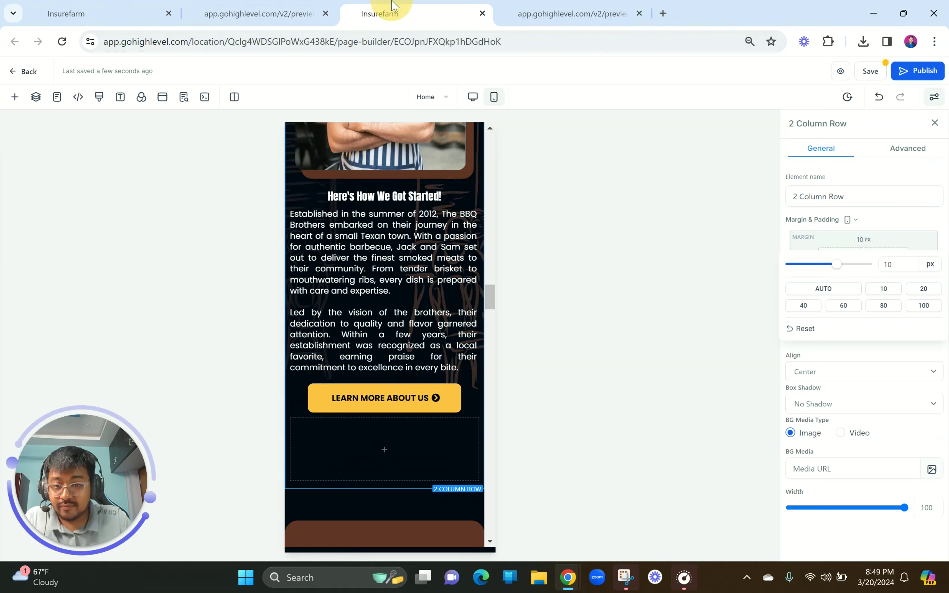
pyautogui.click(358, 273)
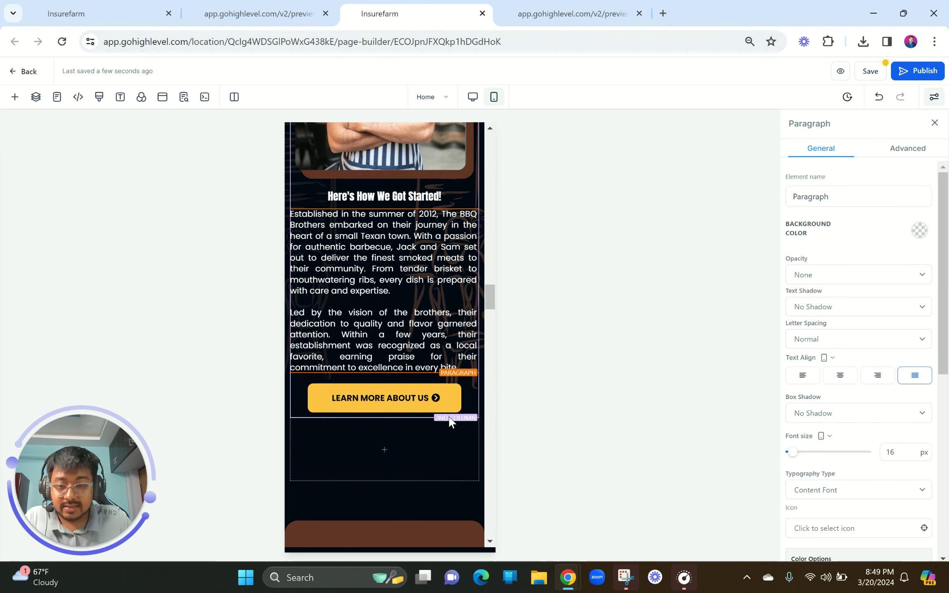
pyautogui.moveTo(470, 421)
pyautogui.scroll(-1, 469, 418)
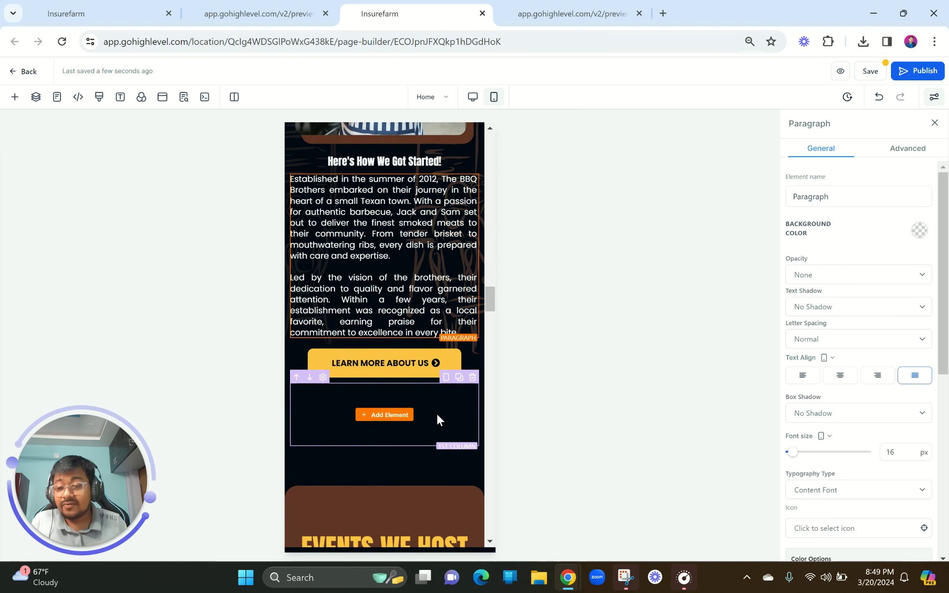
pyautogui.scroll(3, 437, 417)
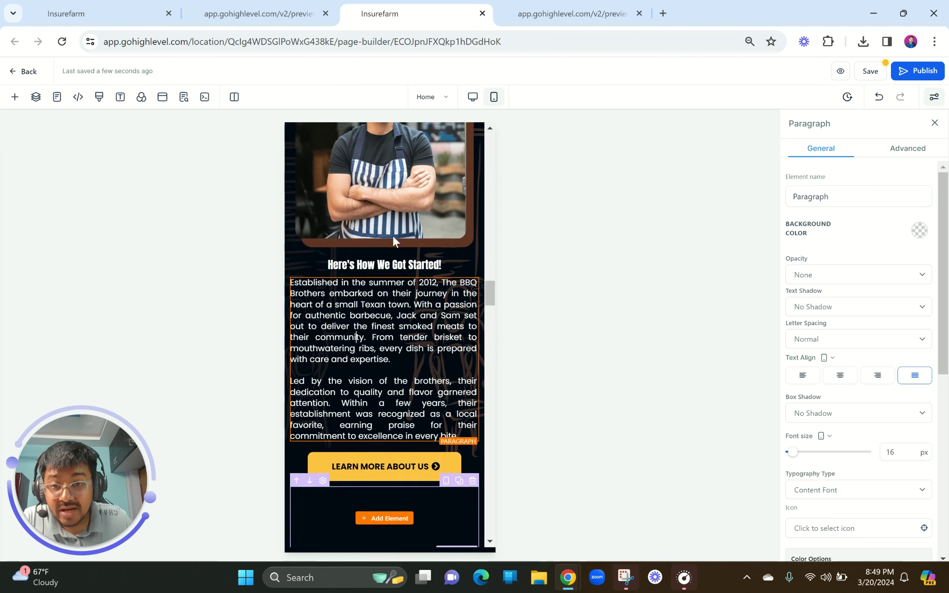
pyautogui.scroll(-1, 391, 495)
pyautogui.scroll(4, 399, 412)
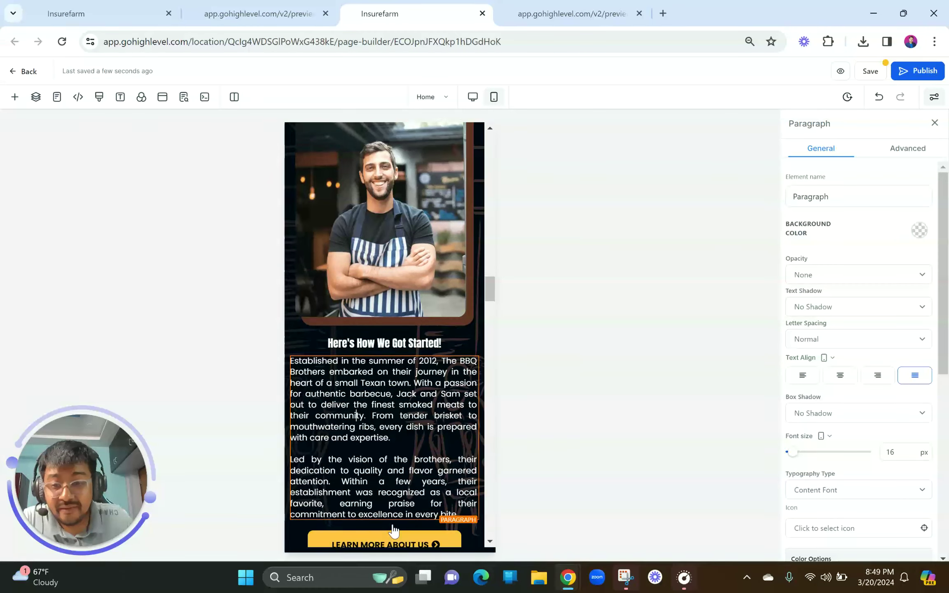
pyautogui.scroll(-5, 407, 349)
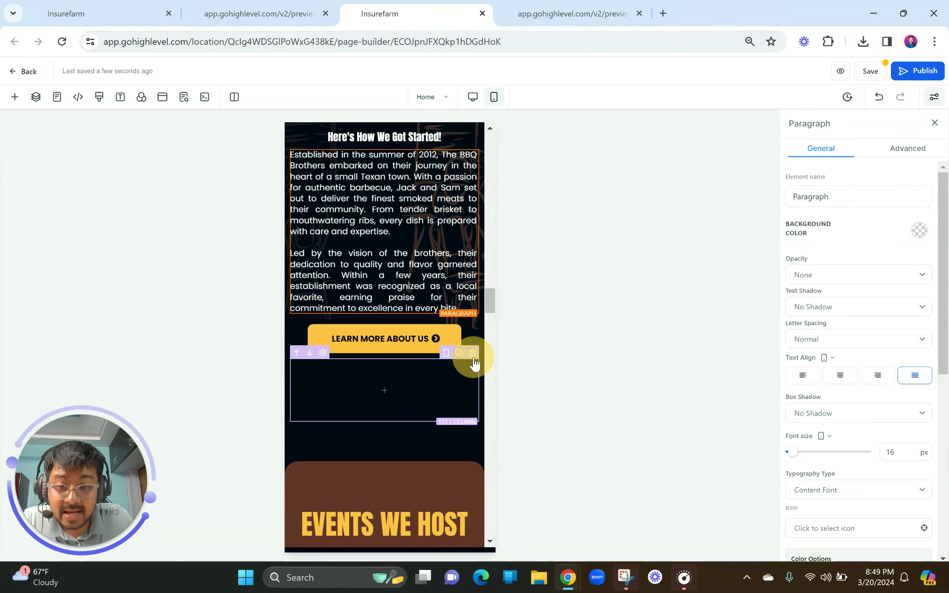
pyautogui.scroll(2, 439, 324)
pyautogui.scroll(1, 439, 323)
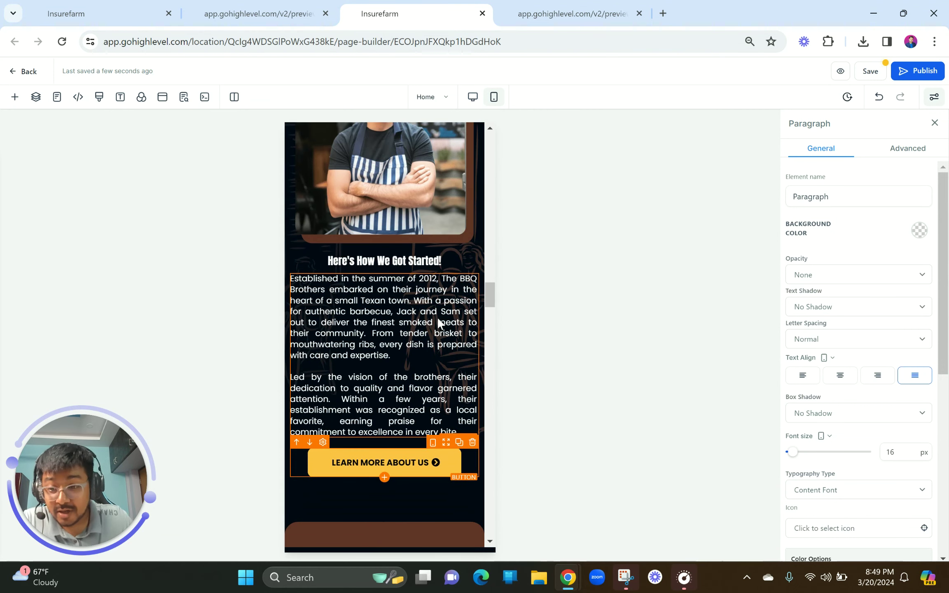
pyautogui.scroll(2, 437, 317)
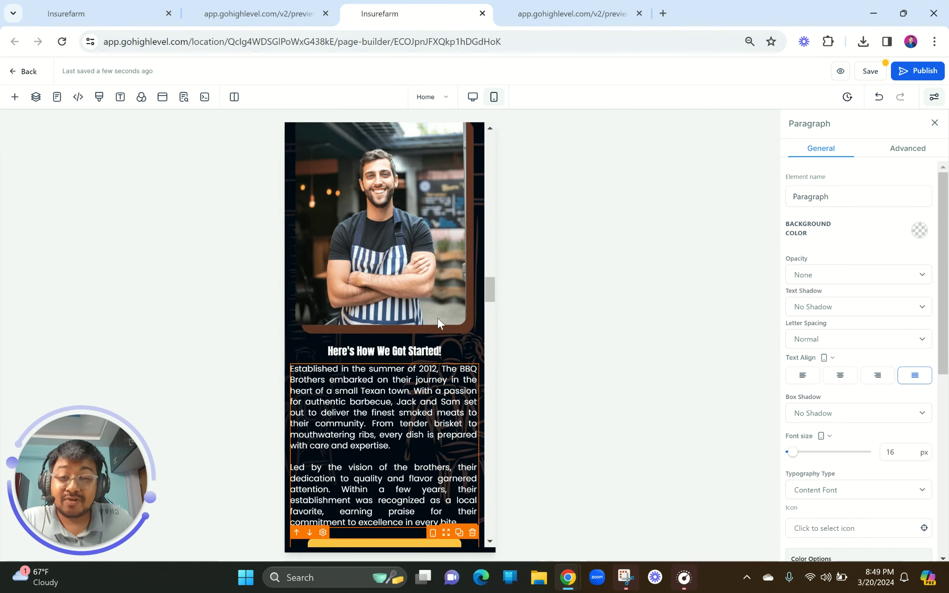
pyautogui.scroll(2, 474, 157)
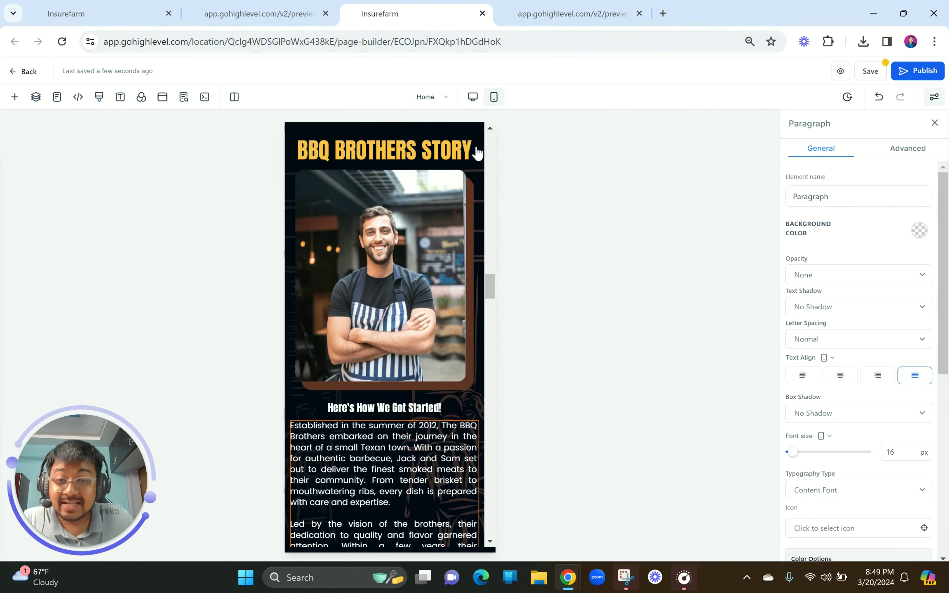
# Compare the story paragraph on desktop (left-aligned, 18 px) with mobile (justified, 16 px)
pyautogui.click(470, 106)
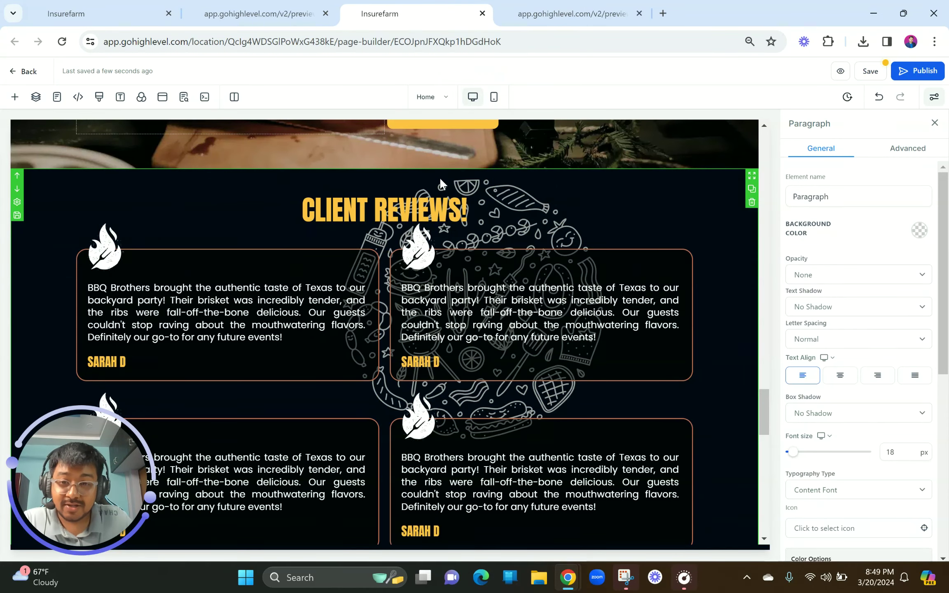
pyautogui.scroll(10, 440, 184)
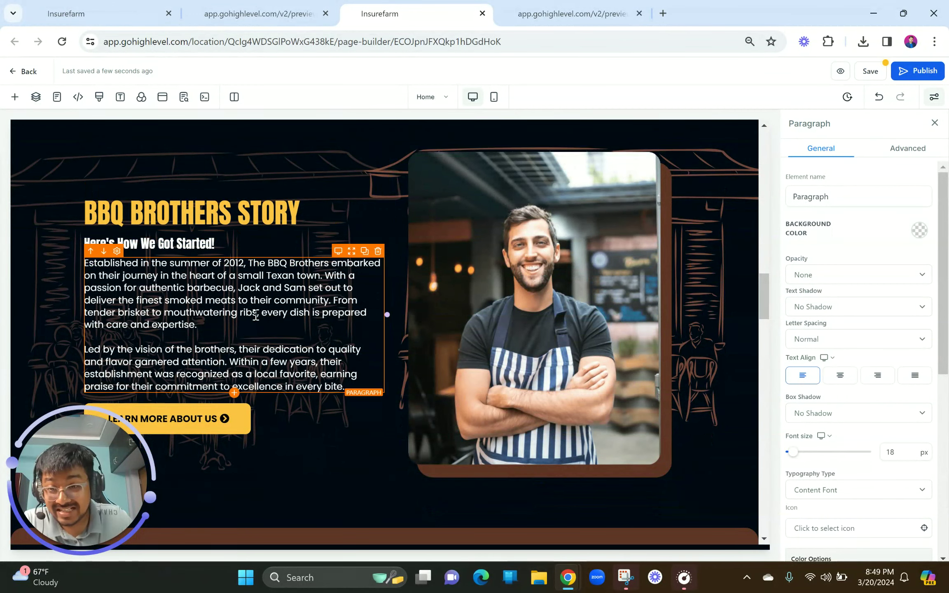
pyautogui.click(493, 106)
pyautogui.scroll(3, 414, 359)
pyautogui.scroll(-4, 414, 358)
pyautogui.scroll(-1, 413, 359)
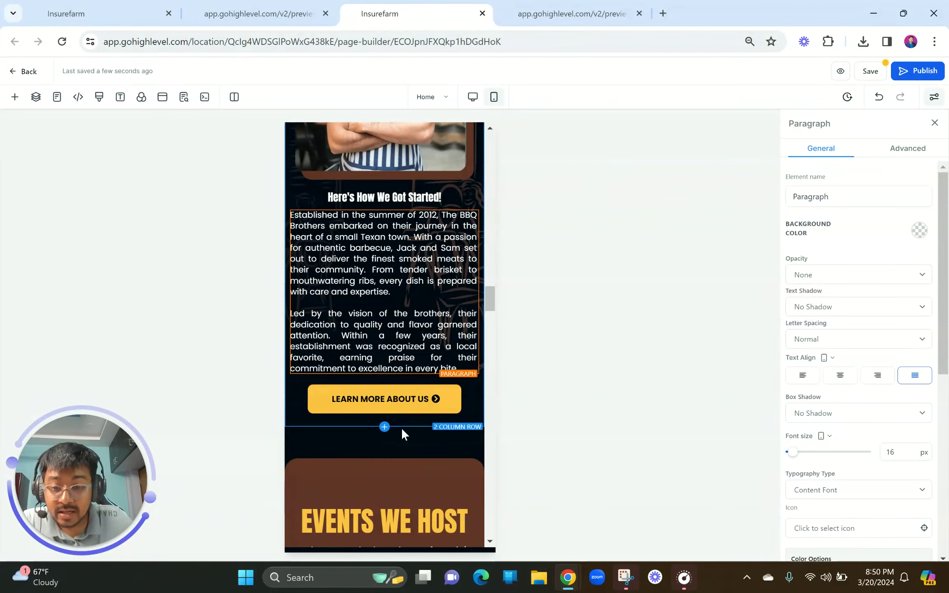
# Cut the story row's bottom margin to 10 px and save the page
pyautogui.click(402, 432)
pyautogui.click(403, 422)
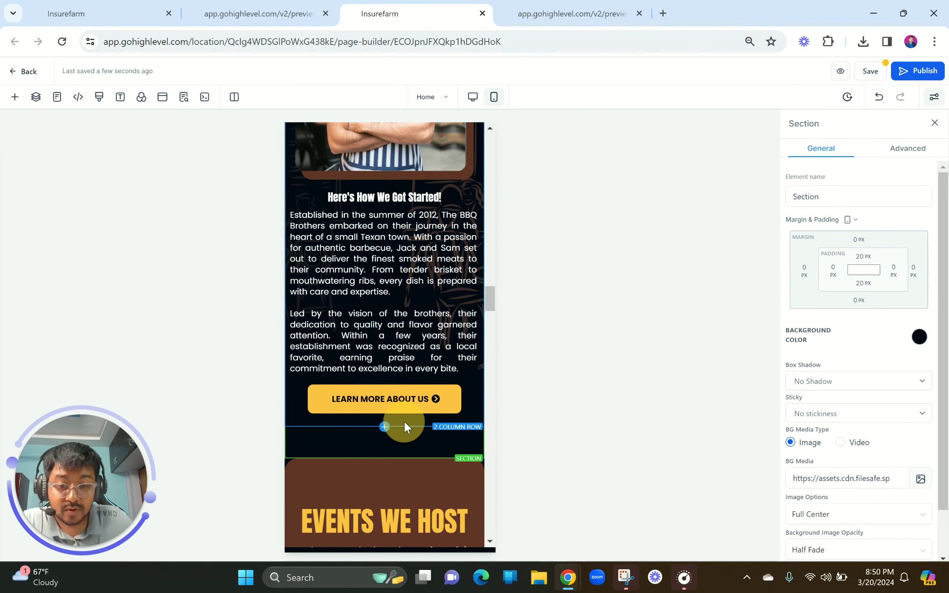
pyautogui.click(870, 349)
pyautogui.scroll(-8, 387, 418)
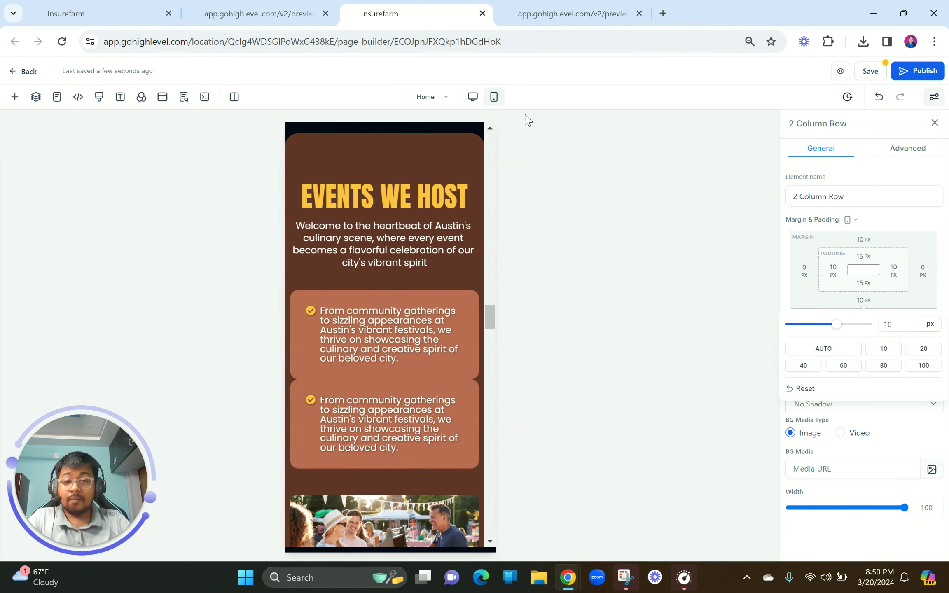
pyautogui.click(872, 71)
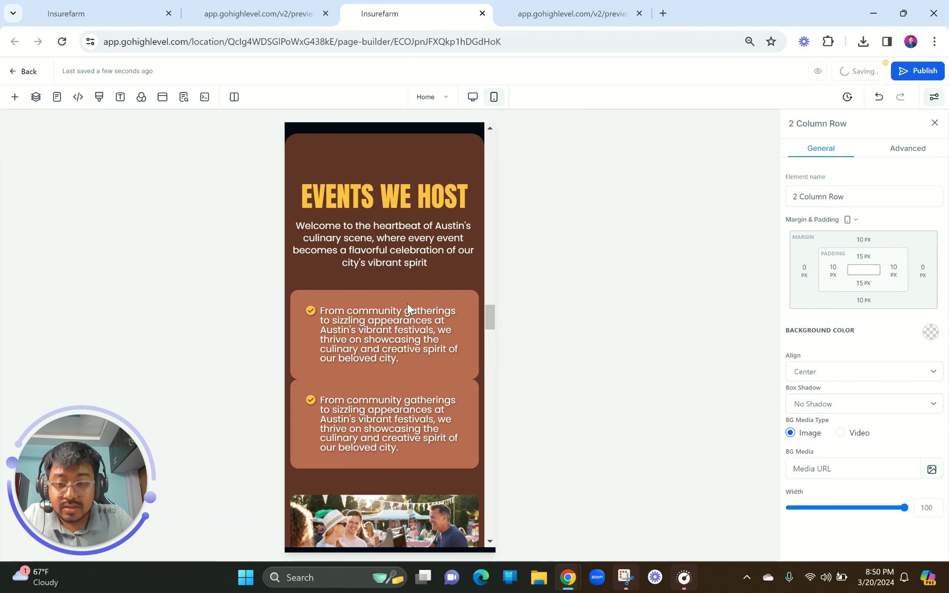
# Review the updated page in the mobile preview, then switch the canvas to desktop mode
pyautogui.scroll(-15, 408, 305)
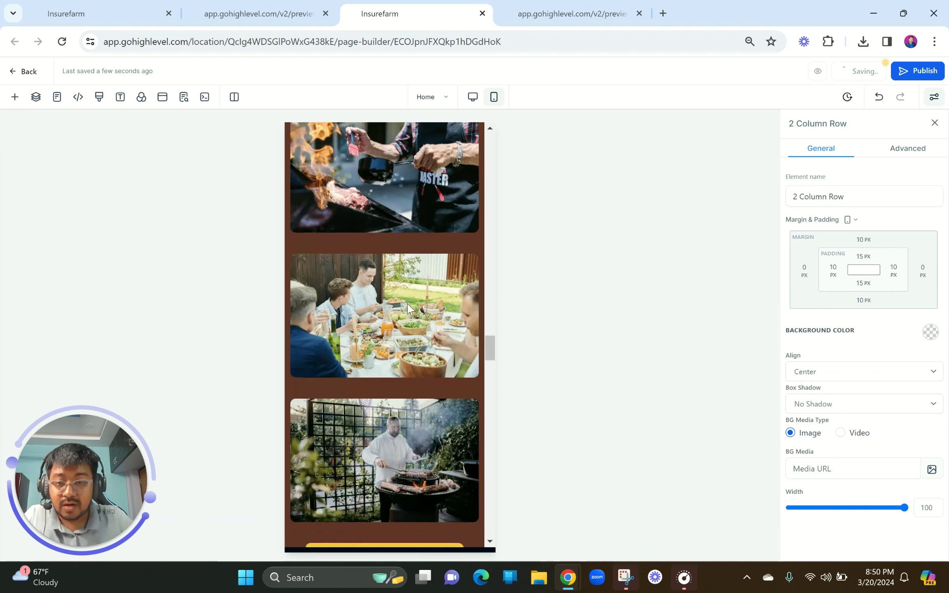
pyautogui.scroll(5, 408, 303)
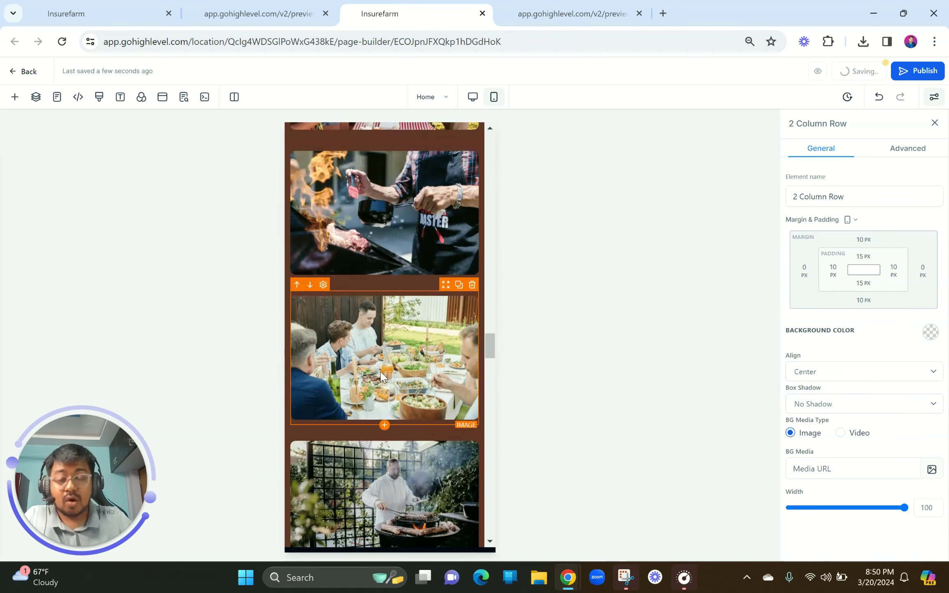
pyautogui.scroll(3, 379, 370)
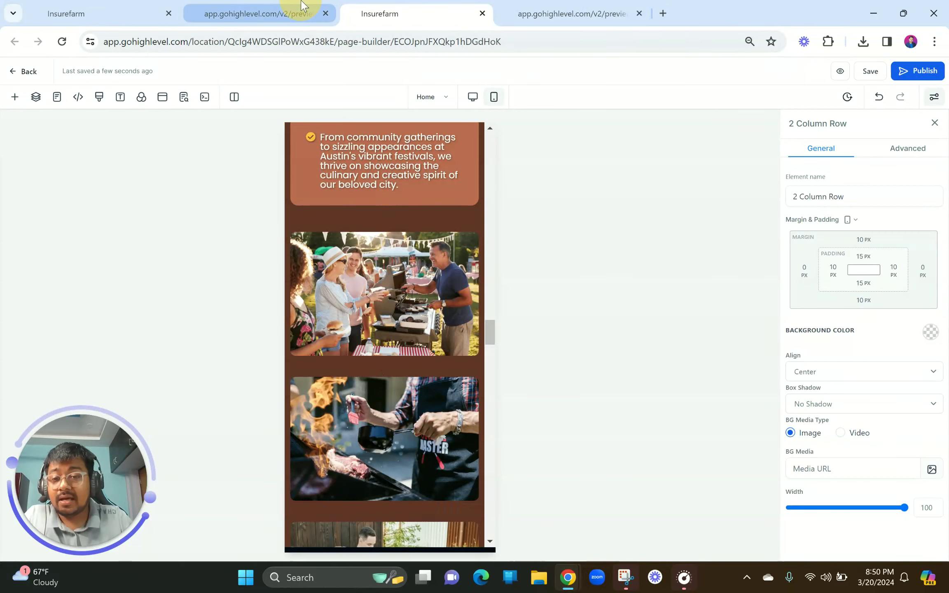
pyautogui.click(301, 12)
pyautogui.scroll(-9, 256, 386)
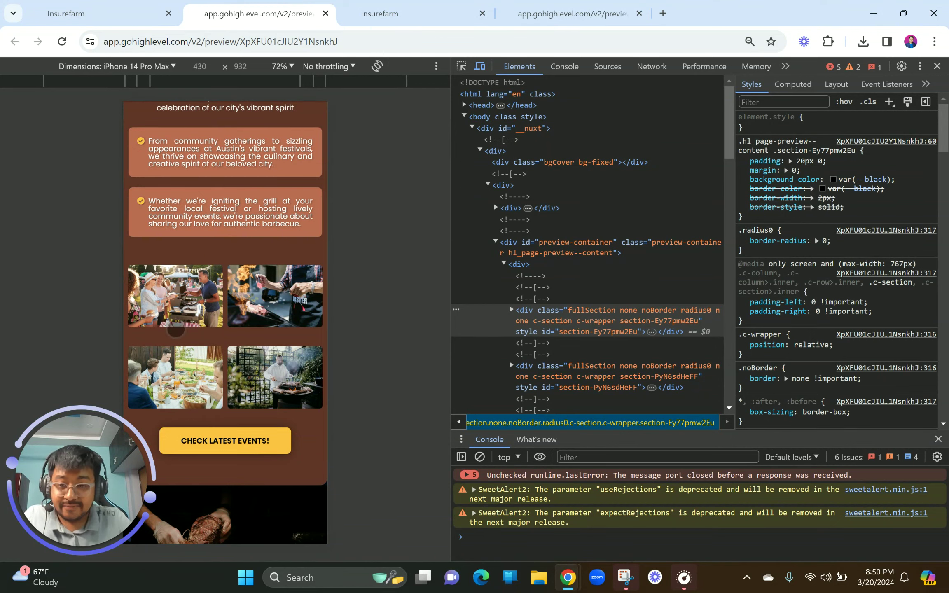
pyautogui.scroll(2, 238, 346)
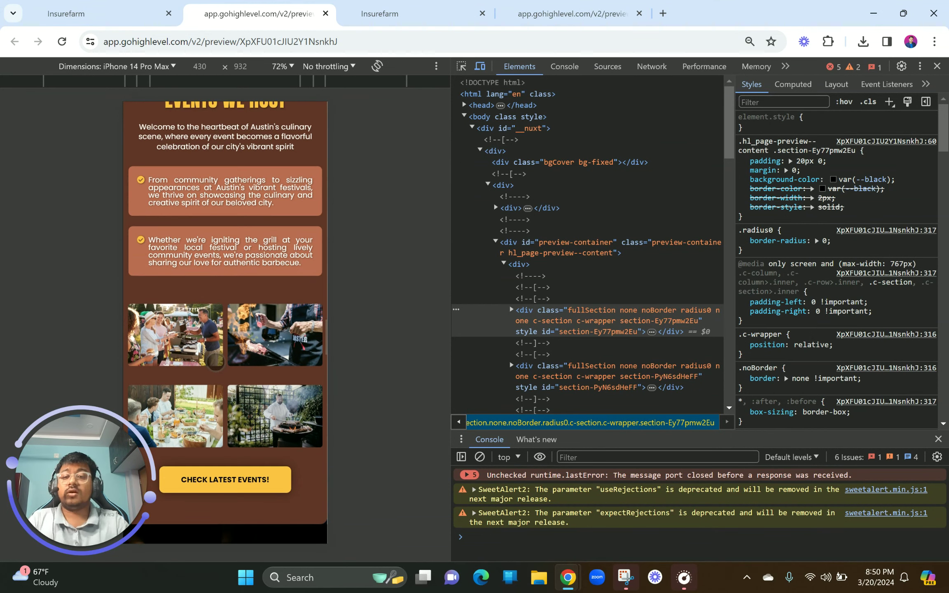
pyautogui.scroll(1, 225, 329)
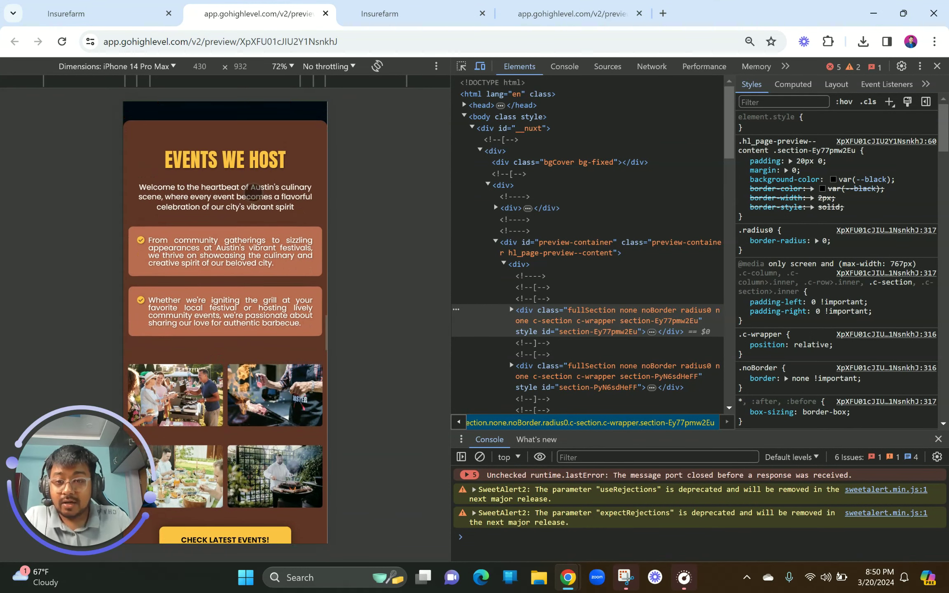
pyautogui.click(443, 5)
pyautogui.scroll(5, 387, 218)
pyautogui.scroll(-2, 387, 218)
pyautogui.scroll(-2, 387, 218)
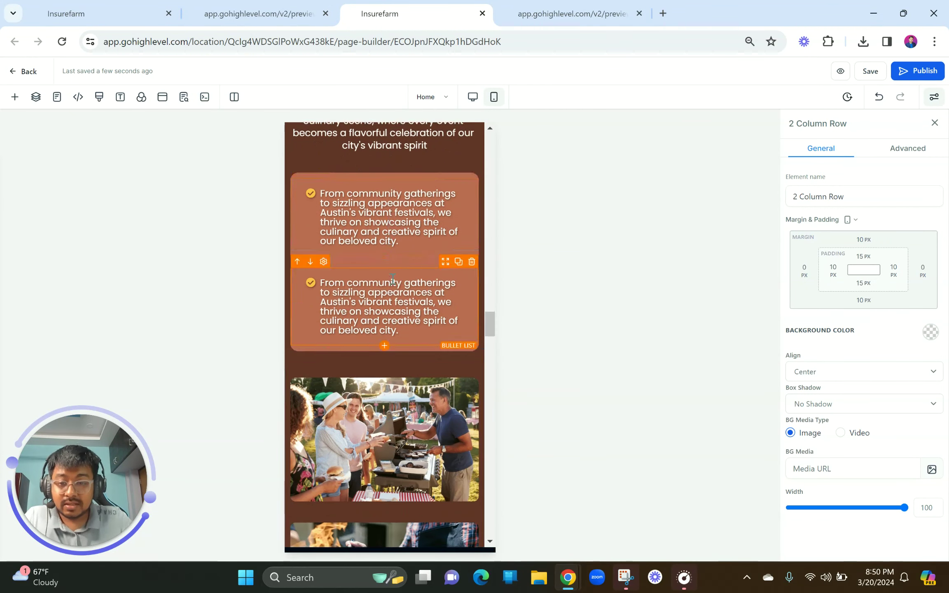
pyautogui.scroll(-3, 412, 367)
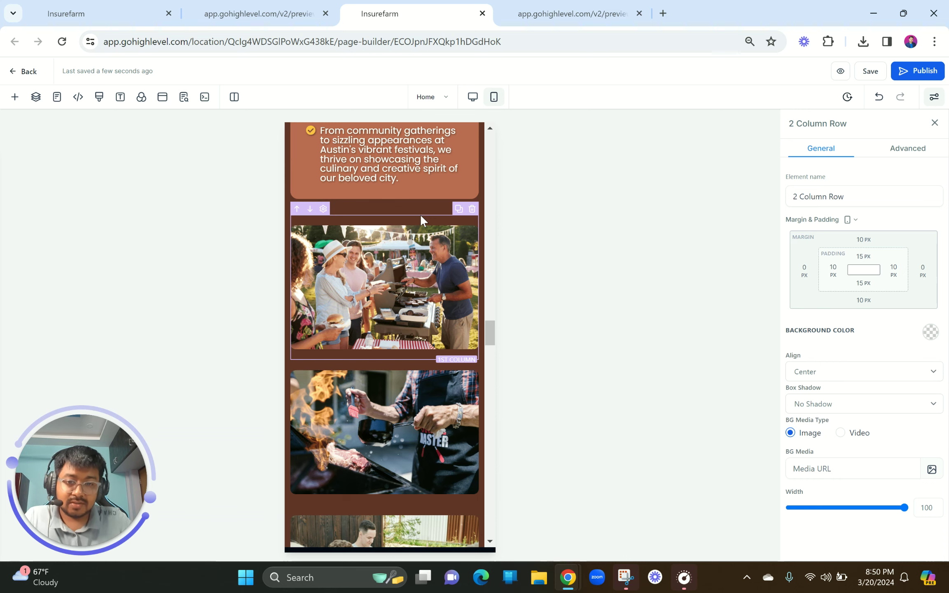
pyautogui.click(472, 98)
# Duplicate the Events We Host section and make the original visible on desktop only
pyautogui.scroll(10, 614, 254)
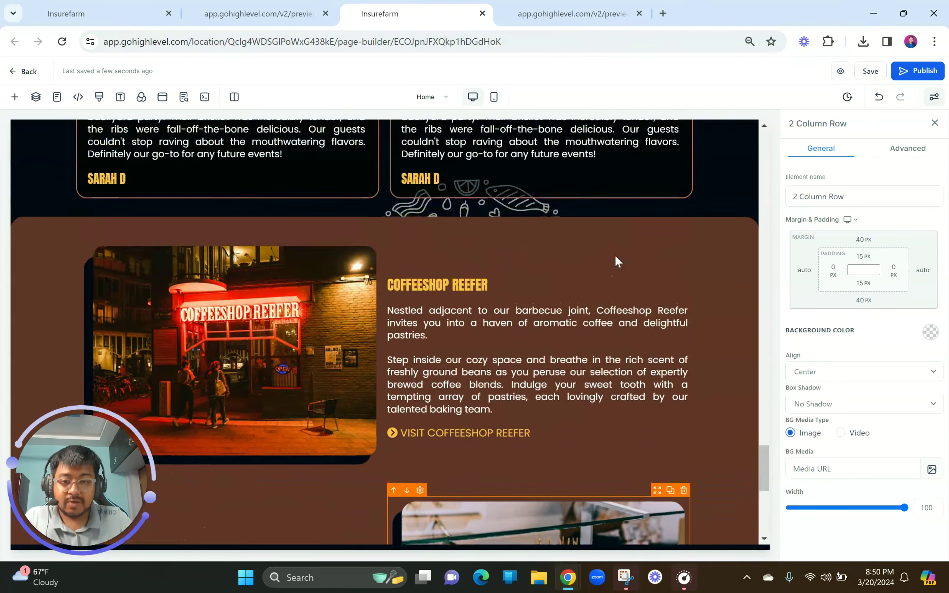
pyautogui.scroll(6, 615, 254)
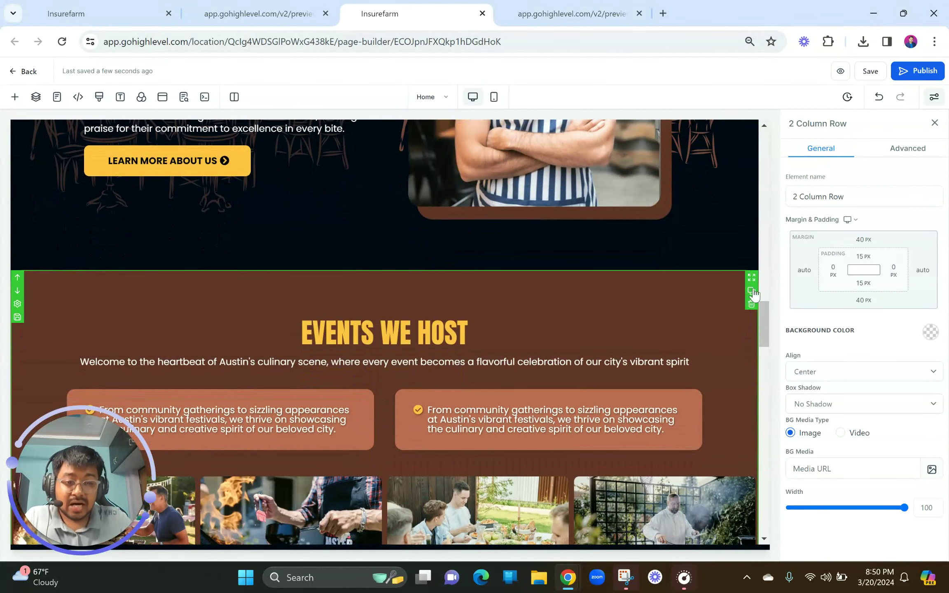
pyautogui.click(752, 292)
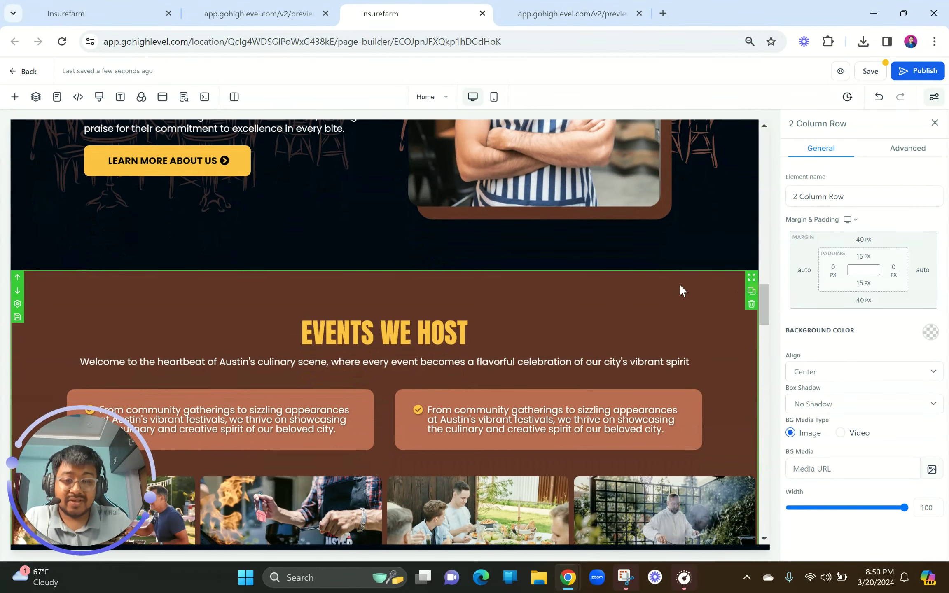
pyautogui.click(655, 281)
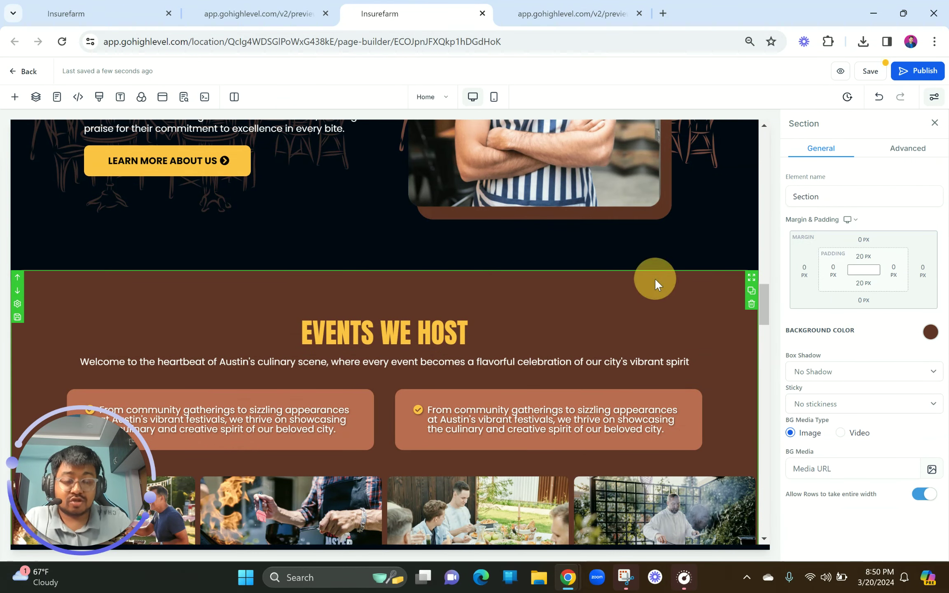
pyautogui.click(909, 149)
pyautogui.click(847, 469)
pyautogui.scroll(-3, 564, 399)
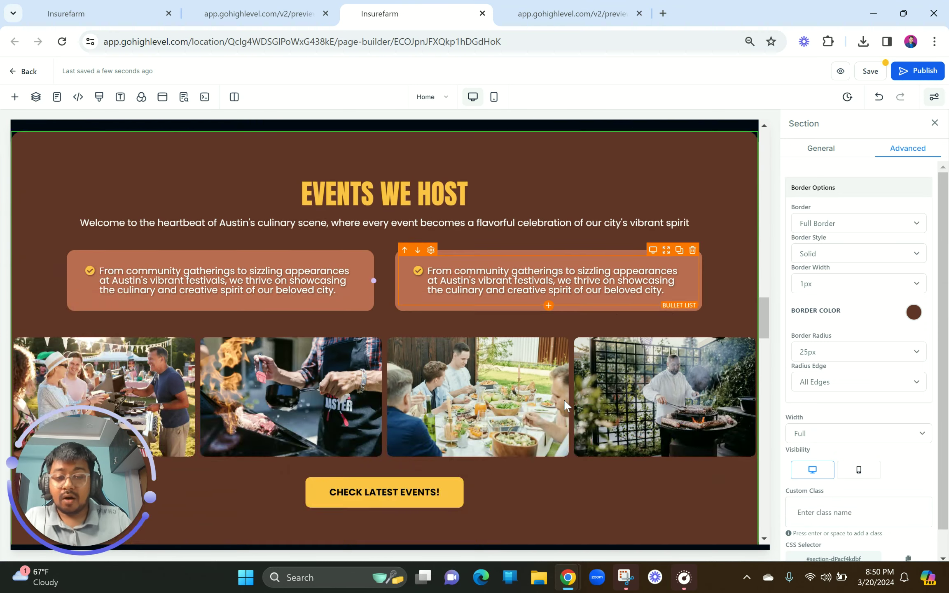
pyautogui.scroll(-3, 563, 399)
# Make the duplicated Events section mobile-only and show the mobile layout
pyautogui.click(562, 393)
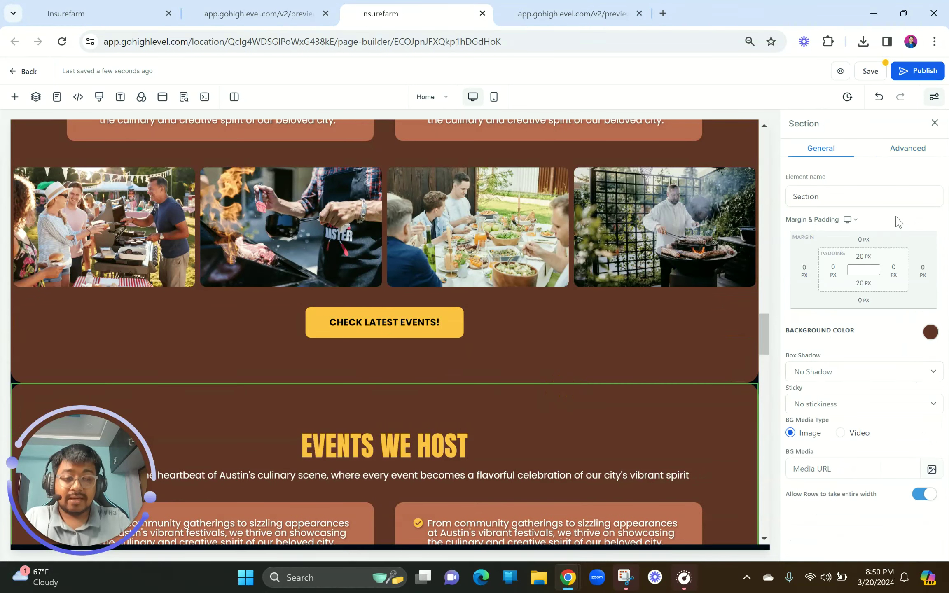
pyautogui.click(914, 151)
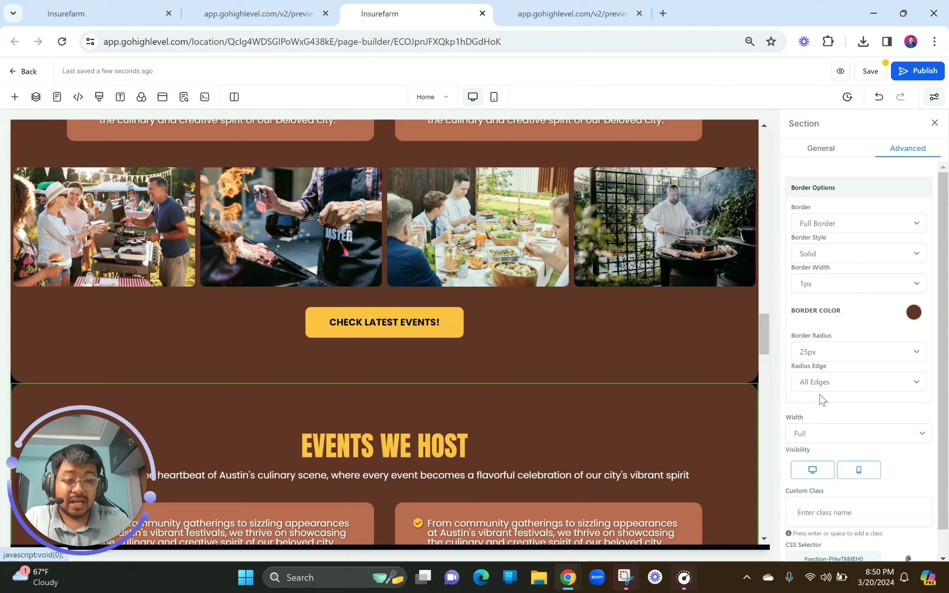
pyautogui.click(812, 471)
pyautogui.click(493, 98)
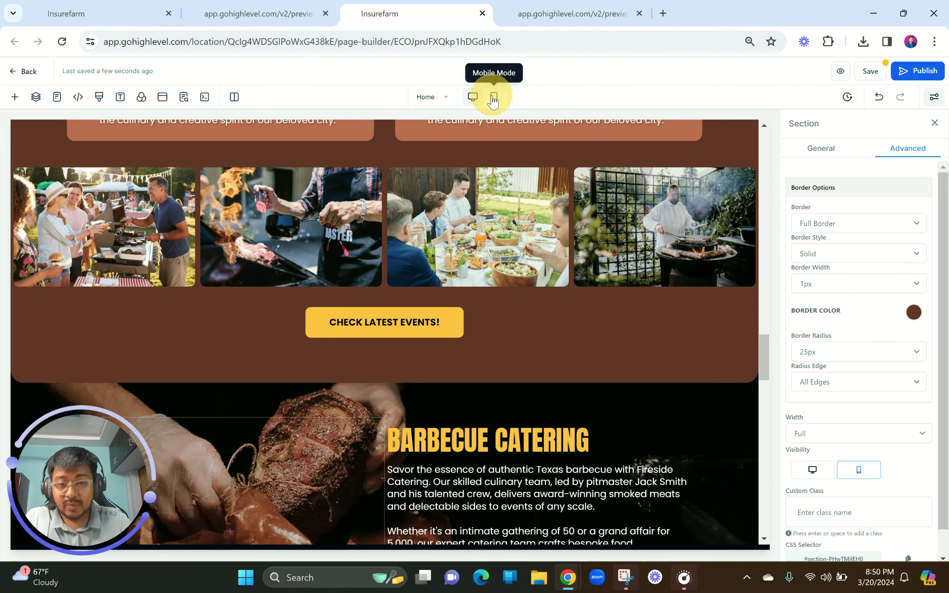
pyautogui.scroll(10, 386, 266)
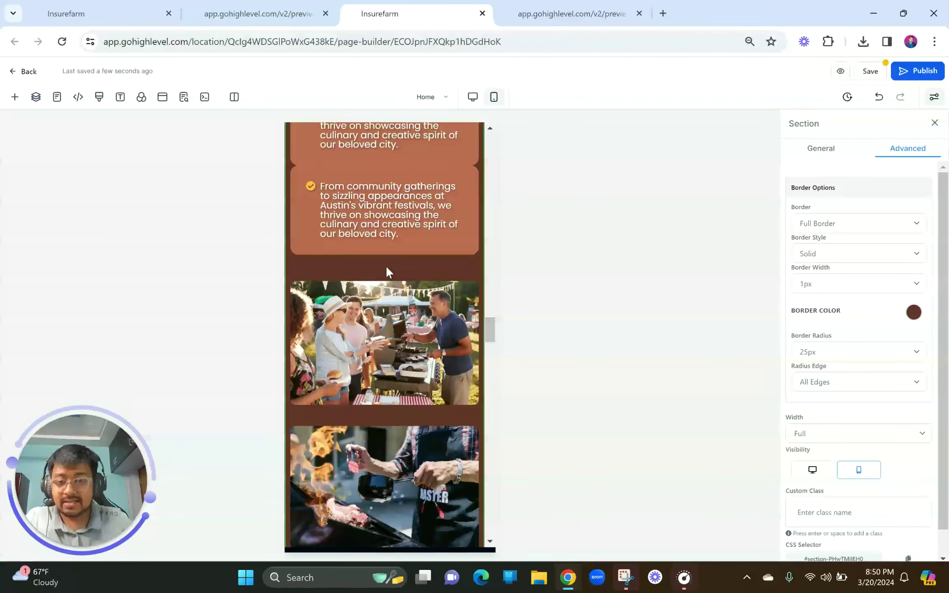
pyautogui.scroll(7, 386, 266)
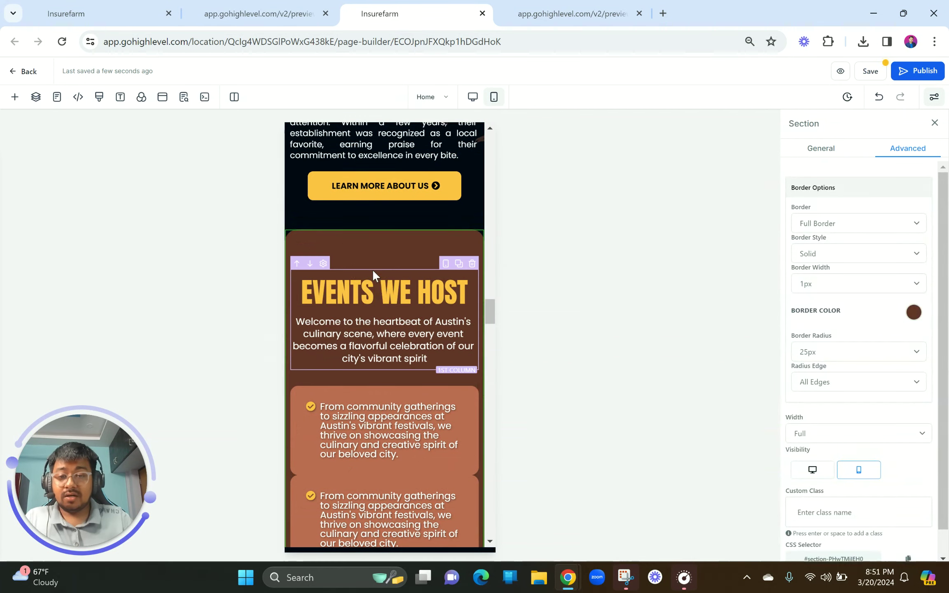
# Set the Events heading row's margin to 0 px
pyautogui.click(373, 269)
pyautogui.click(377, 266)
pyautogui.click(863, 244)
pyautogui.click(885, 293)
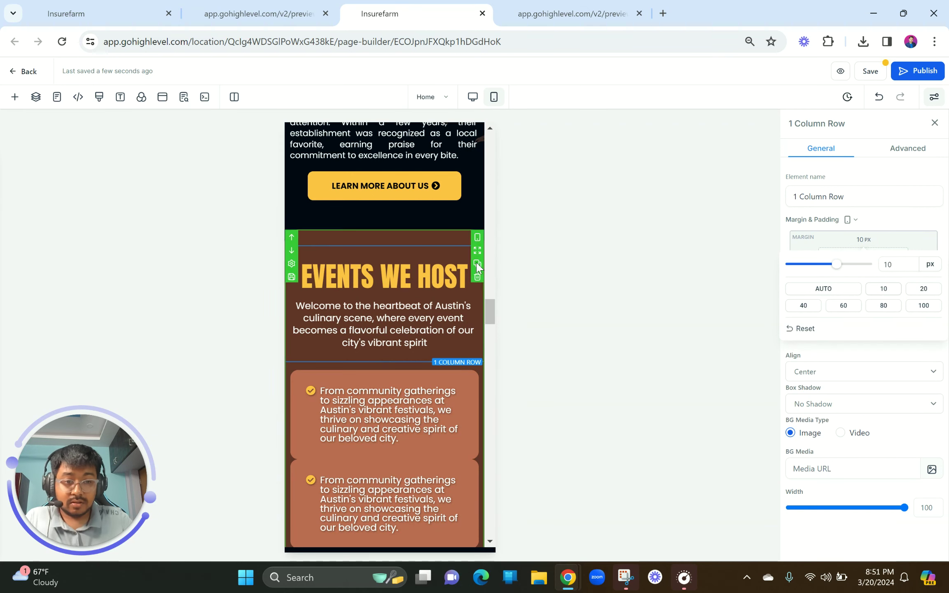
pyautogui.click(890, 264)
pyautogui.write('0')
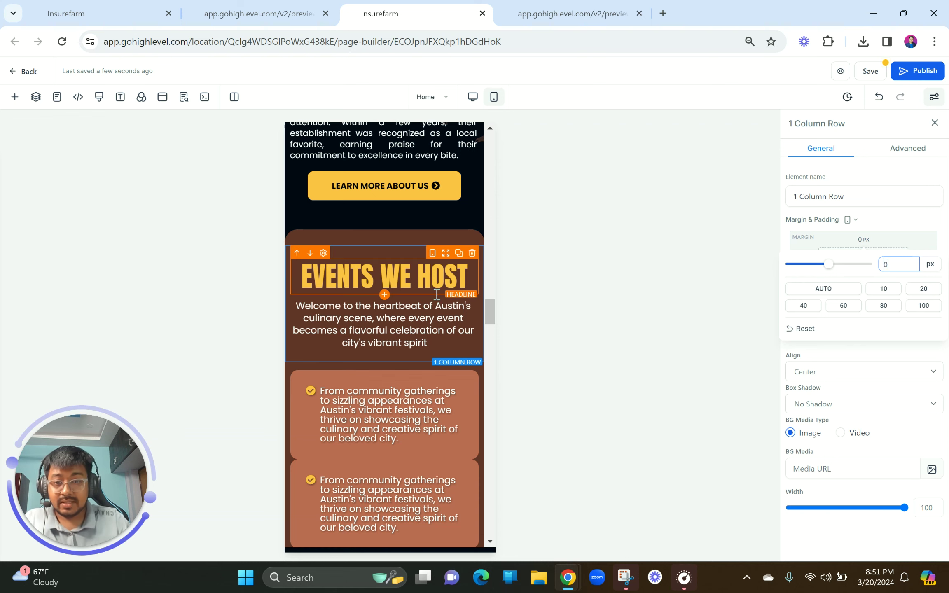
pyautogui.click(396, 266)
# Set the EVENTS WE HOST headline to 42 px and the intro paragraph to 16 px
pyautogui.click(394, 266)
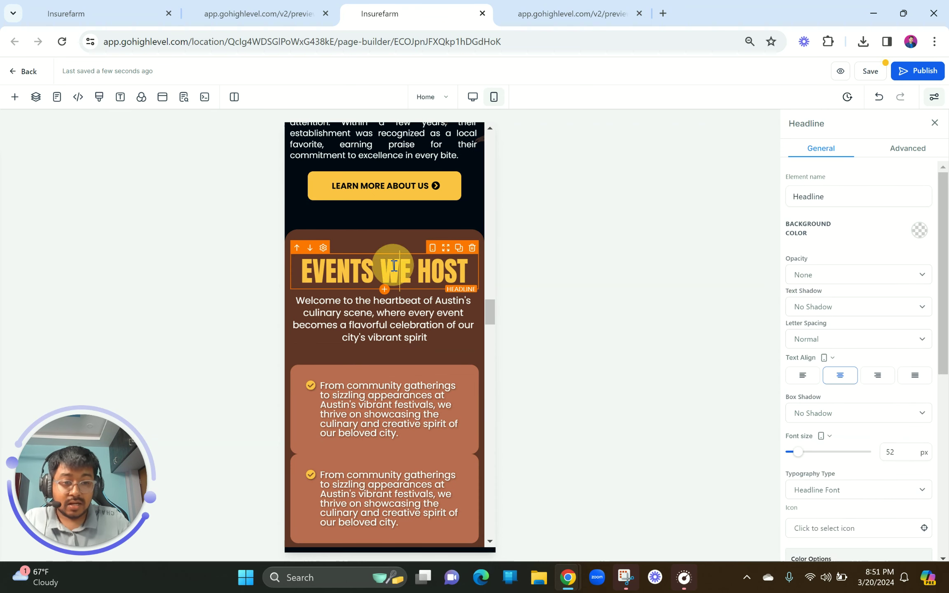
pyautogui.doubleClick(893, 455)
pyautogui.write('42')
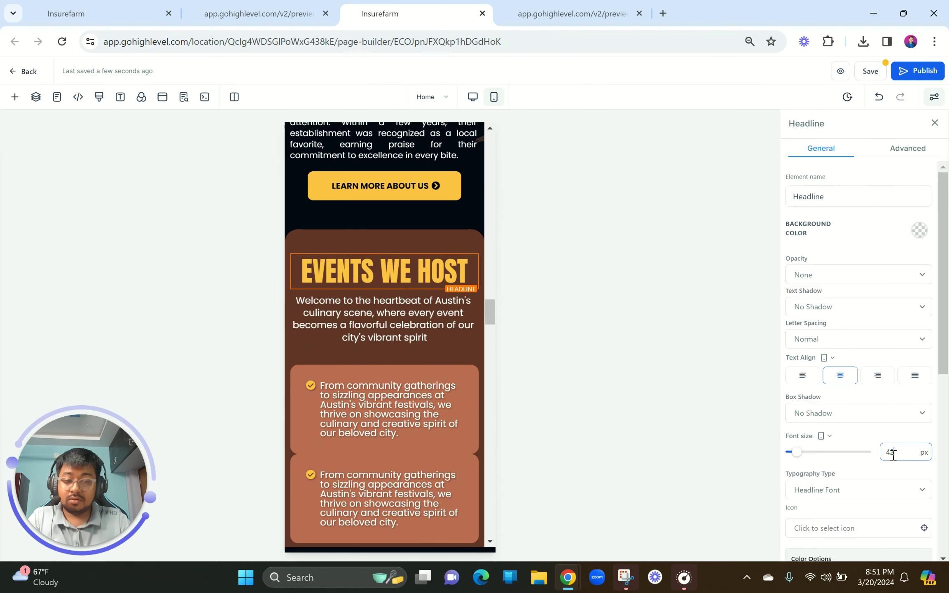
pyautogui.click(366, 307)
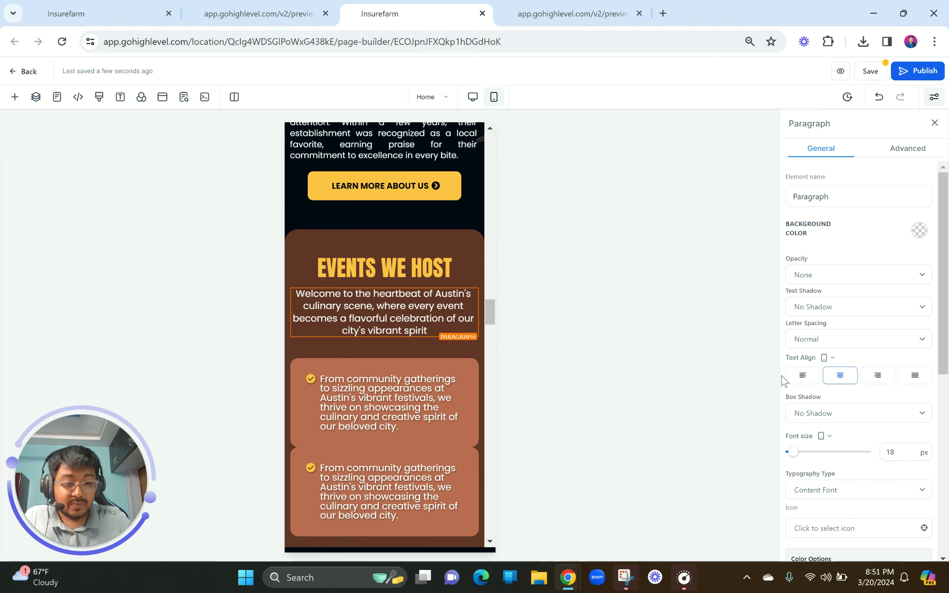
pyautogui.doubleClick(902, 455)
pyautogui.write('16')
pyautogui.click(343, 364)
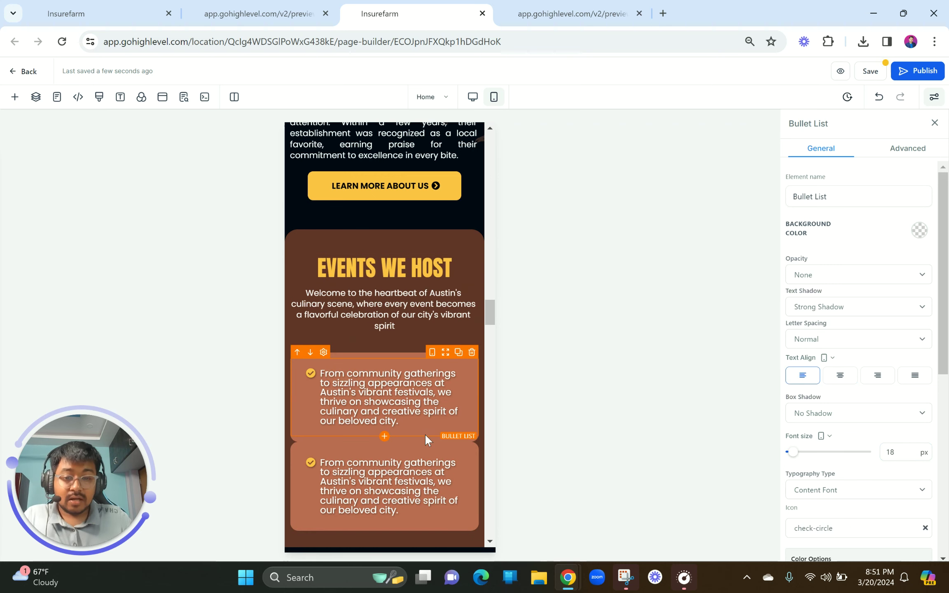
# Open the live page preview to check the Events section
pyautogui.scroll(-2, 425, 433)
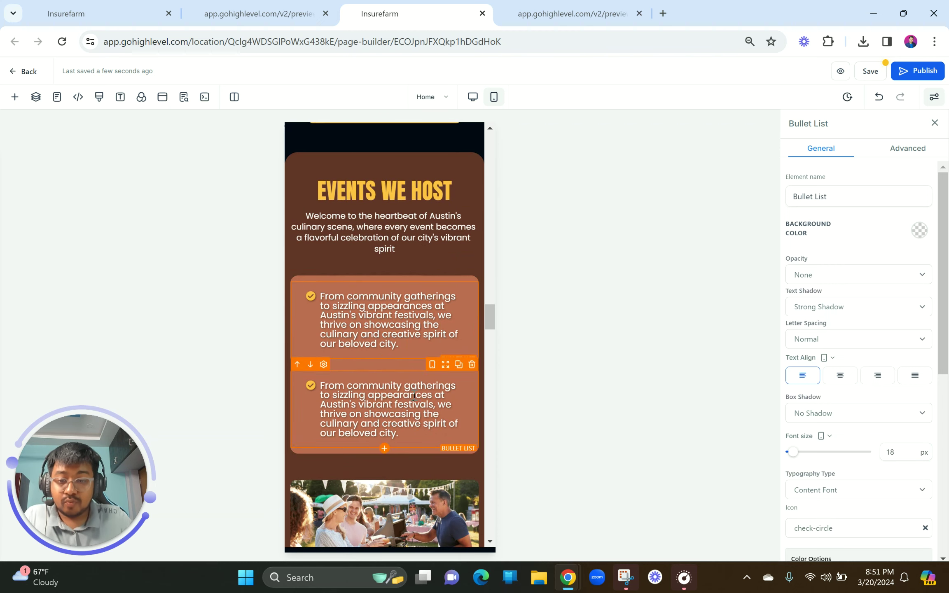
pyautogui.hotkey('ctrl', '+')
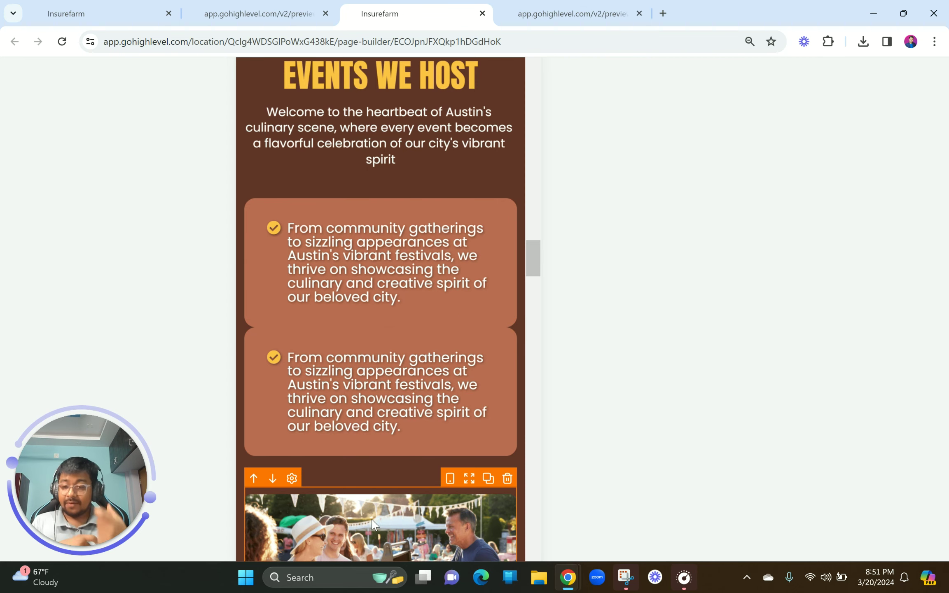
pyautogui.click(568, 13)
pyautogui.scroll(-6, 373, 346)
# Zoom in on Events We Host in the preview, then return to the builder at normal zoom
pyautogui.scroll(-10, 374, 346)
pyautogui.hotkey('ctrl', '+')
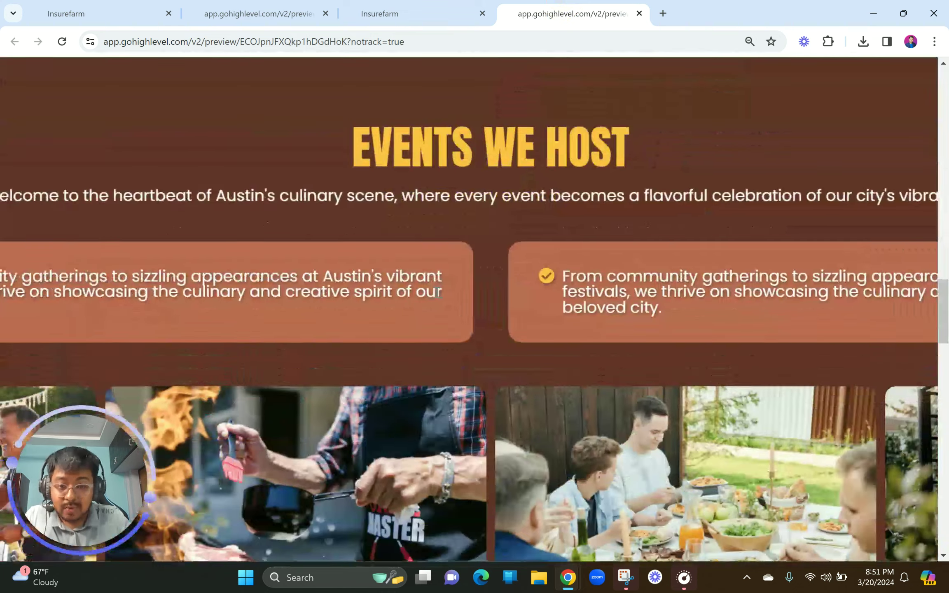
pyautogui.hscroll(-4, 487, 281)
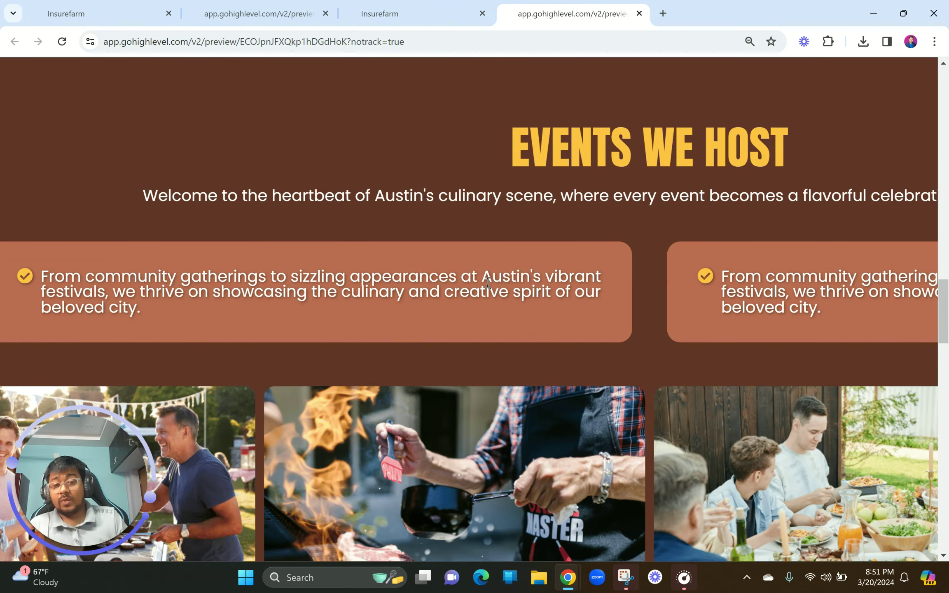
pyautogui.hotkey('ctrl', '-')
pyautogui.hotkey('ctrl', '-')
pyautogui.click(416, 9)
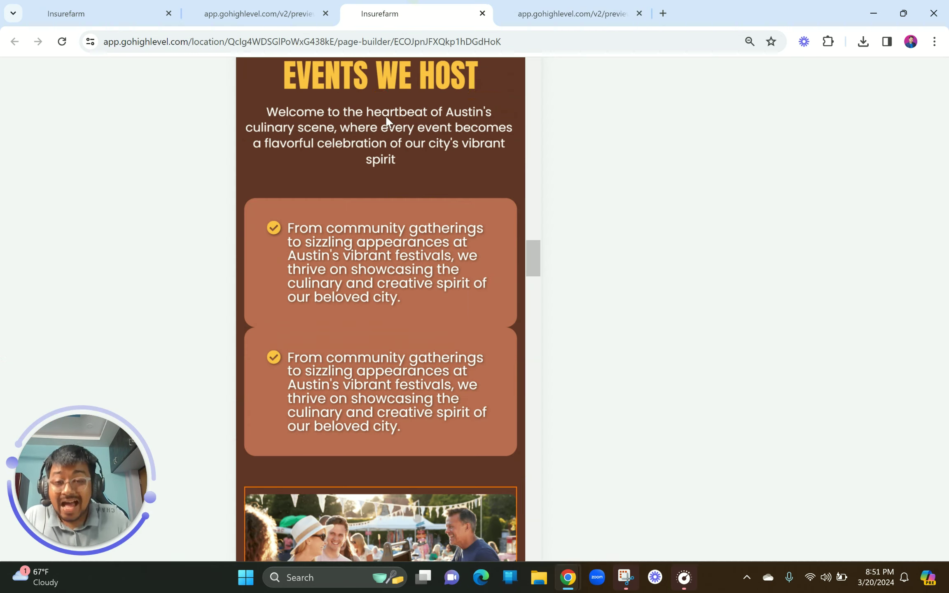
pyautogui.scroll(4, 408, 246)
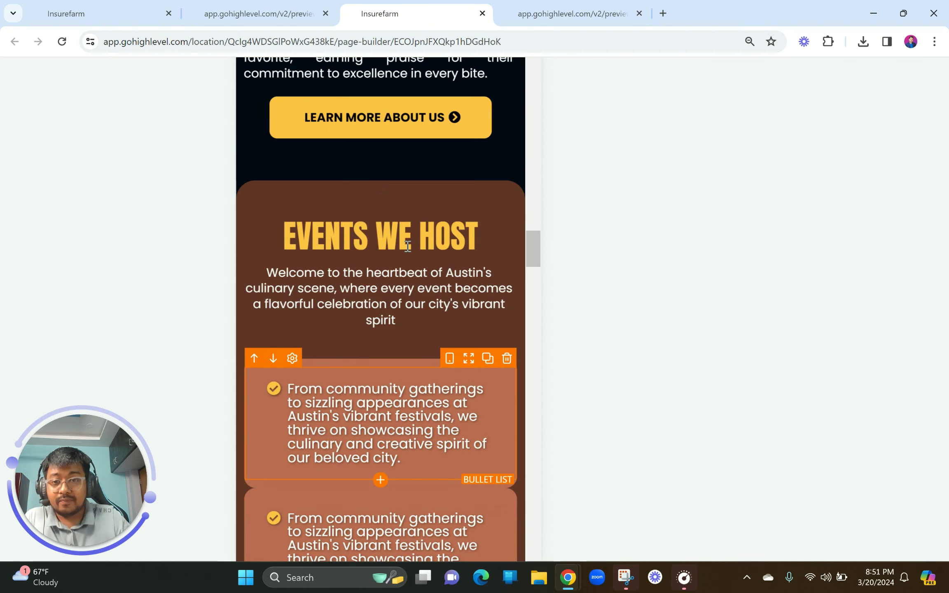
pyautogui.hotkey('ctrl', '-')
pyautogui.hotkey('ctrl', '-')
pyautogui.scroll(-1, 399, 374)
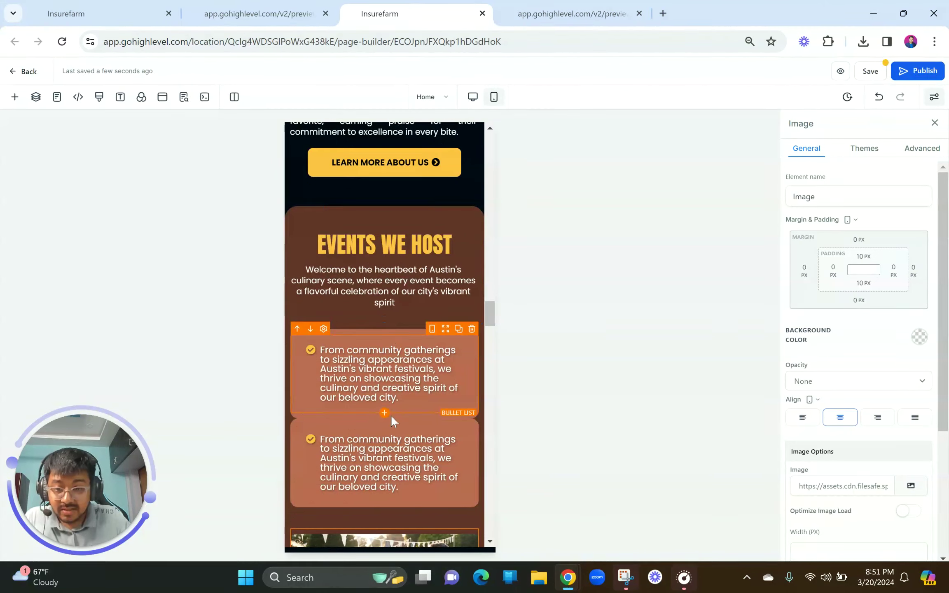
# Give the second bullet card's column a 20 px top margin
pyautogui.click(391, 419)
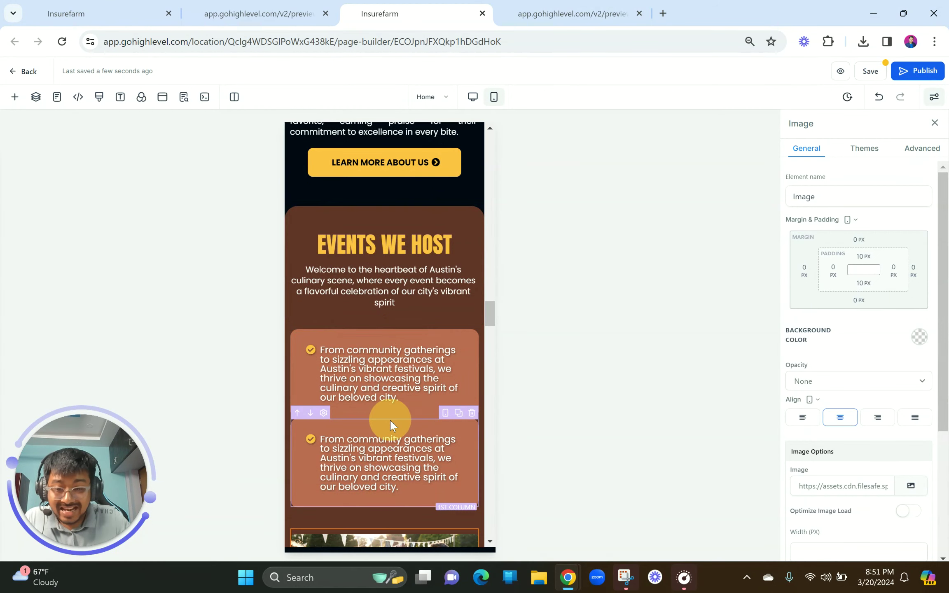
pyautogui.click(858, 240)
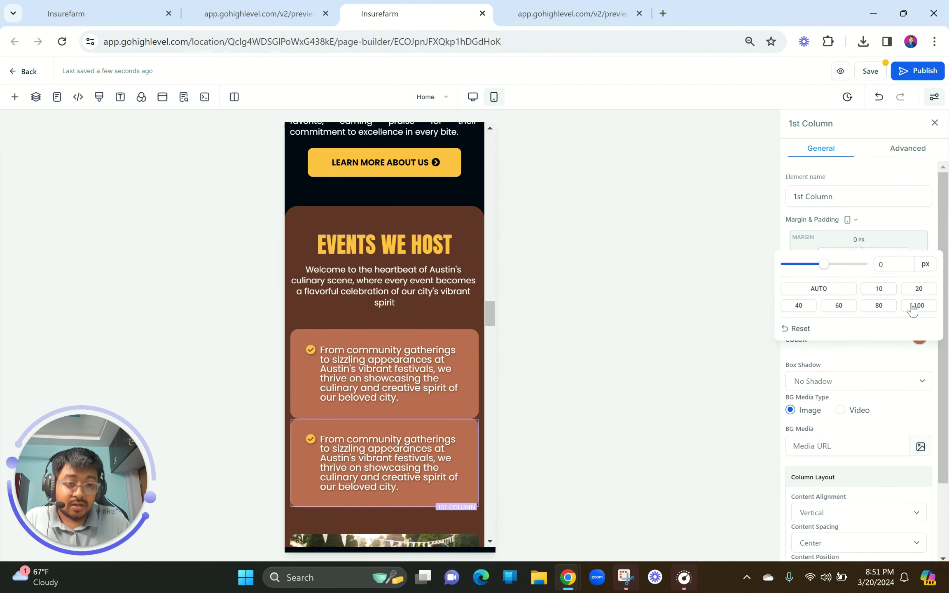
pyautogui.click(919, 289)
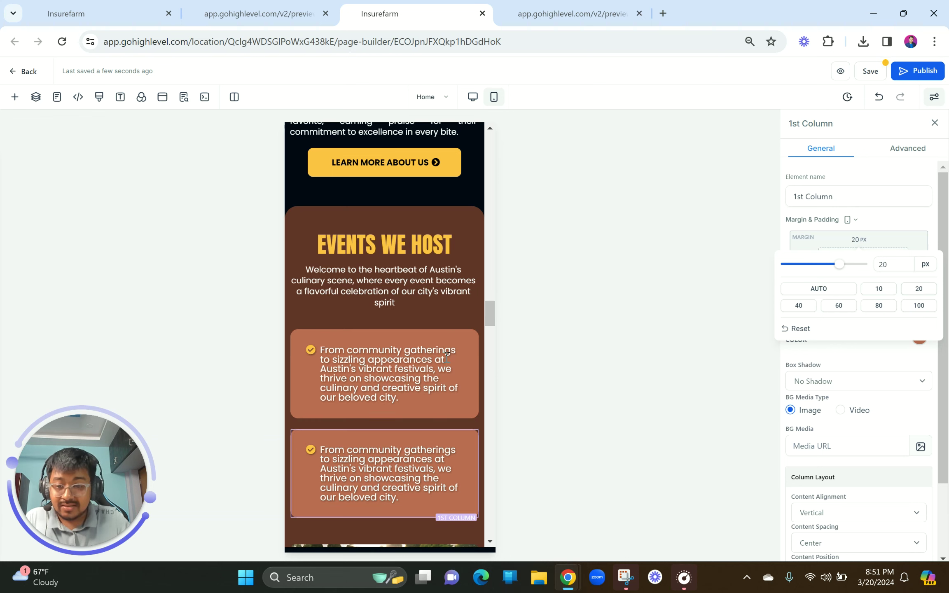
# Set the first bullet list's left and right padding to 10 px
pyautogui.click(364, 379)
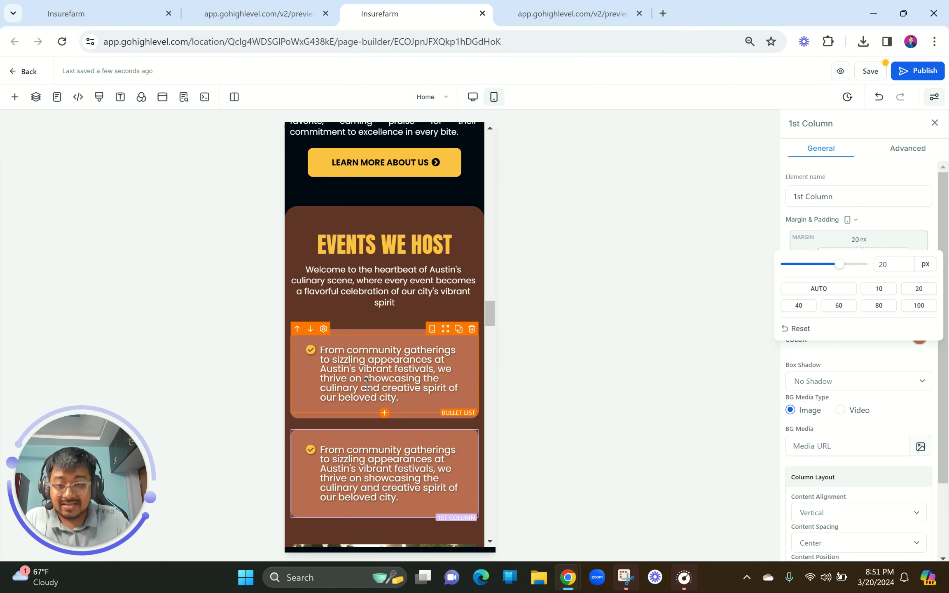
pyautogui.click(378, 331)
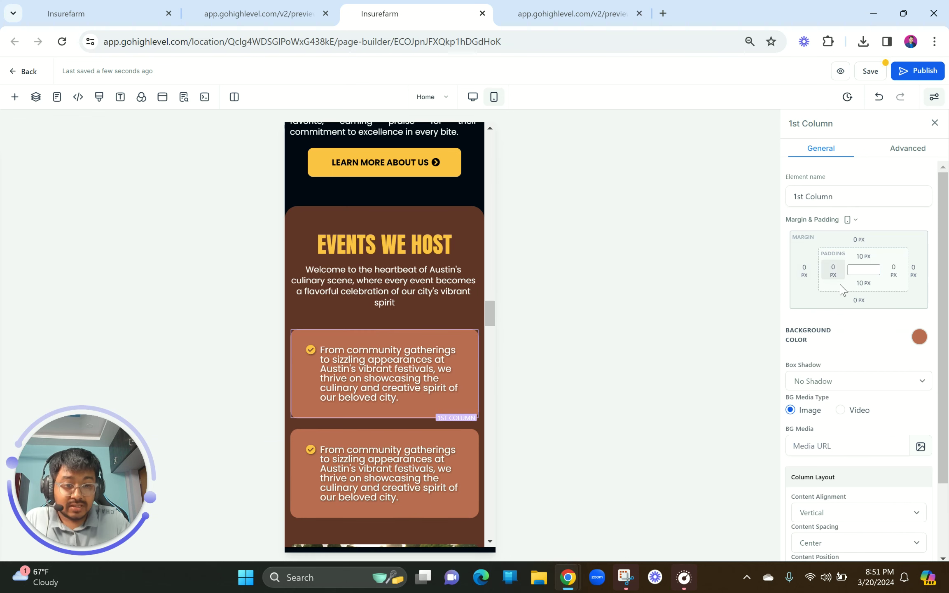
pyautogui.click(368, 386)
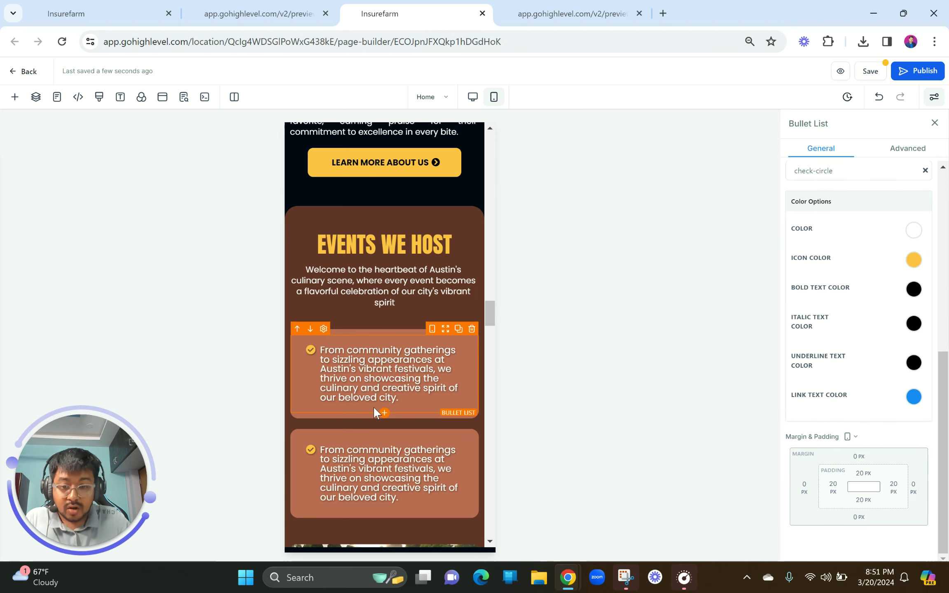
pyautogui.click(832, 488)
pyautogui.click(773, 419)
pyautogui.click(893, 489)
pyautogui.click(762, 421)
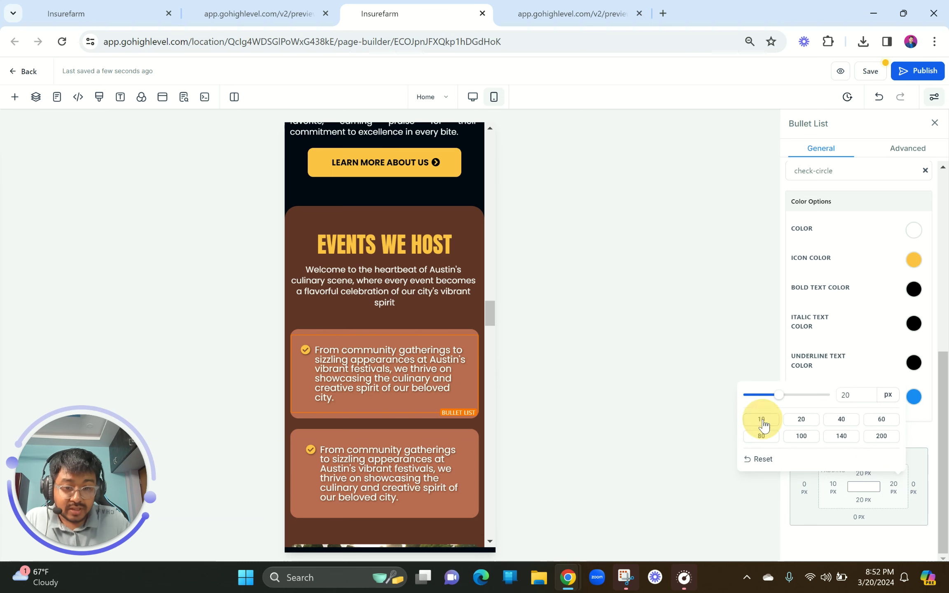
# Set the second bullet list's left and right padding to 10 px
pyautogui.click(402, 470)
pyautogui.click(839, 487)
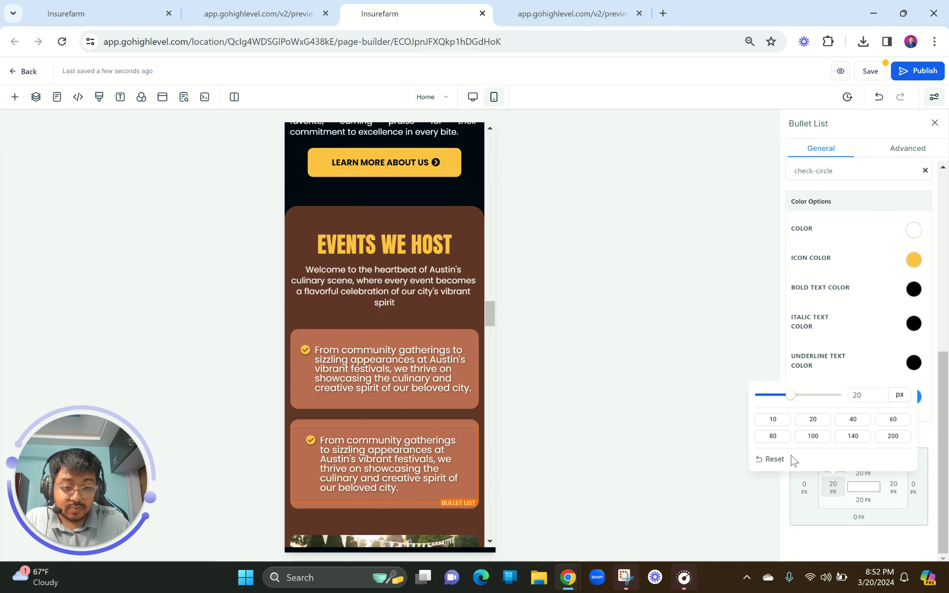
pyautogui.click(773, 419)
pyautogui.click(893, 488)
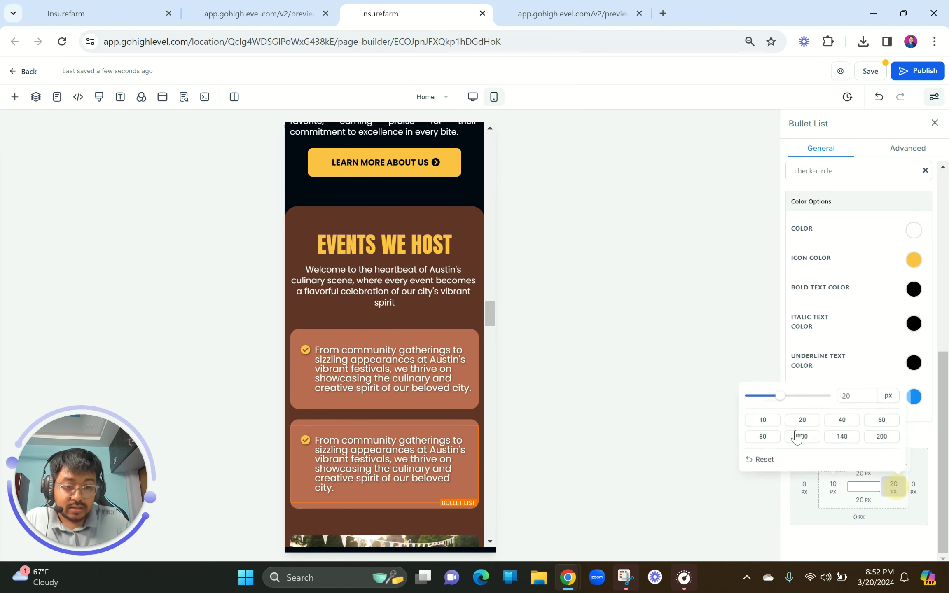
pyautogui.click(761, 421)
pyautogui.click(395, 369)
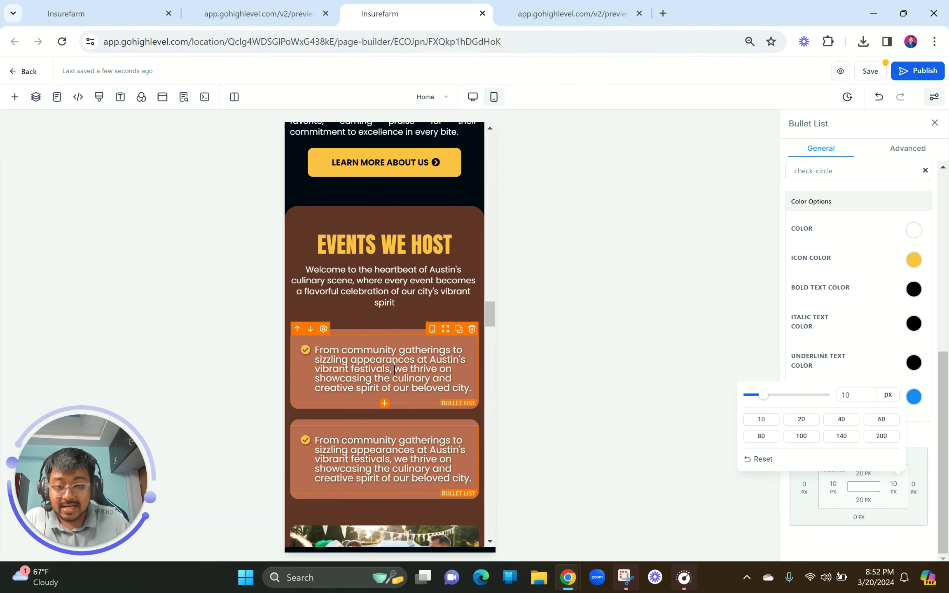
# Change the bullet list font size from 18 px to 16 px
pyautogui.scroll(5, 863, 419)
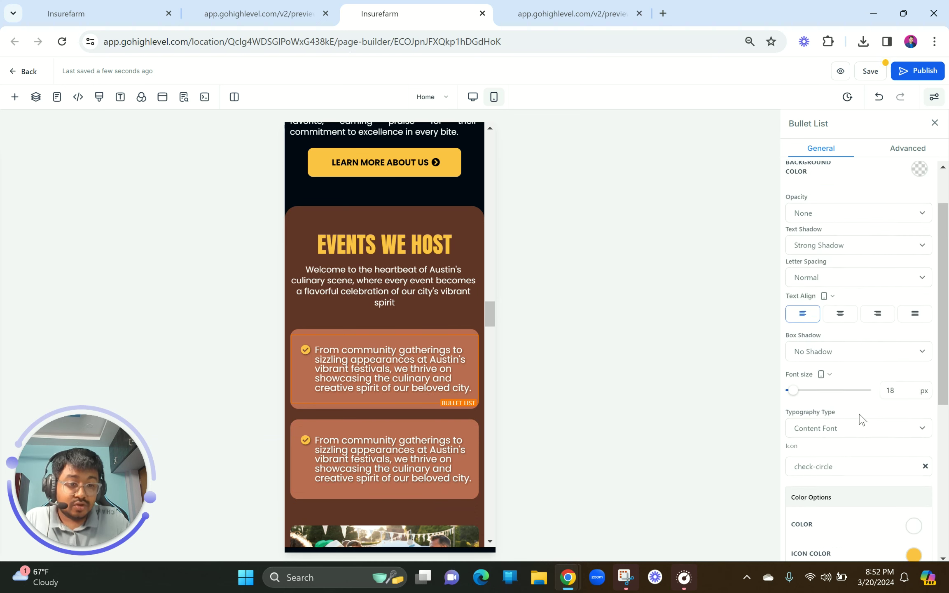
pyautogui.doubleClick(900, 399)
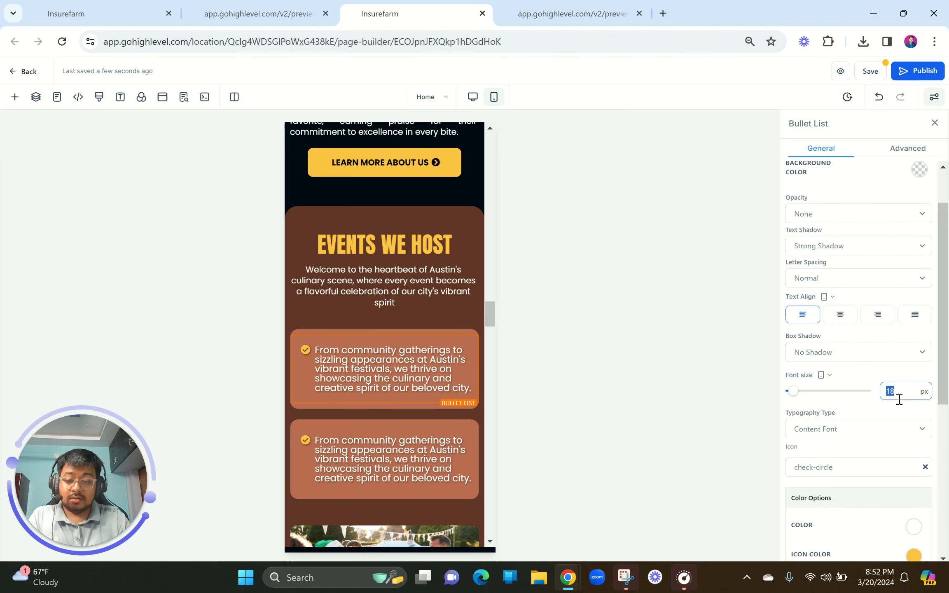
pyautogui.click(336, 425)
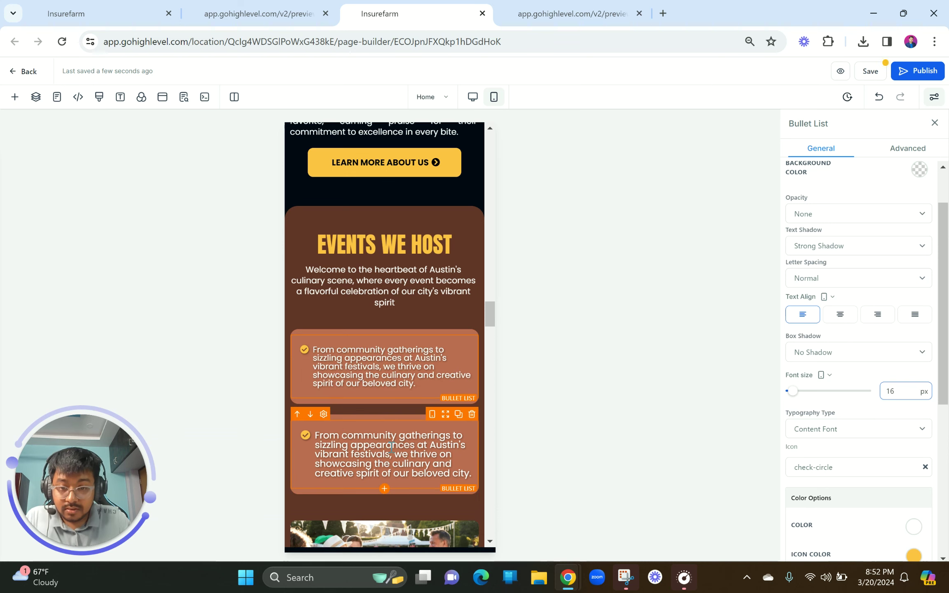
pyautogui.doubleClick(891, 391)
pyautogui.write('16')
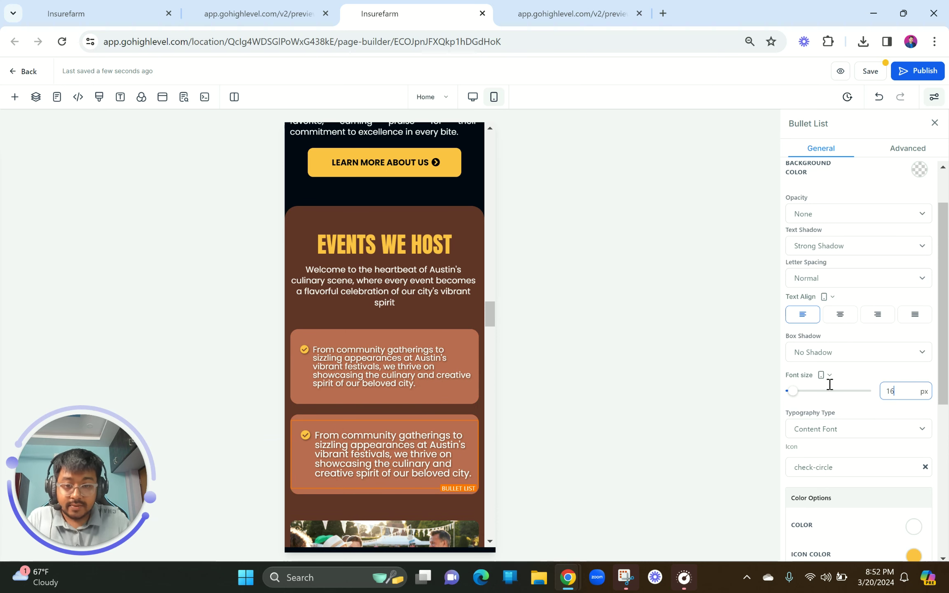
# Justify both bullet lists and check the result in the preview
pyautogui.click(915, 314)
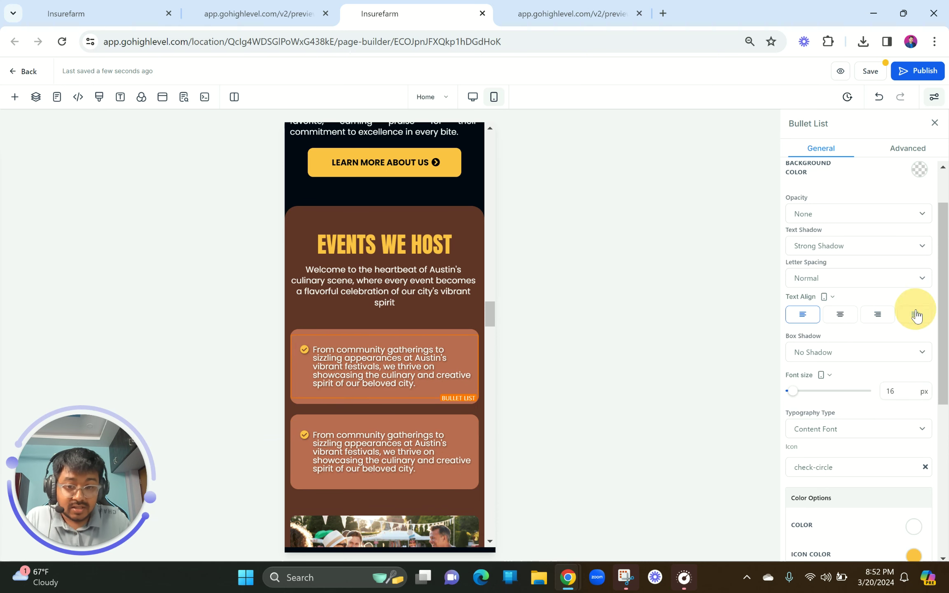
pyautogui.click(392, 444)
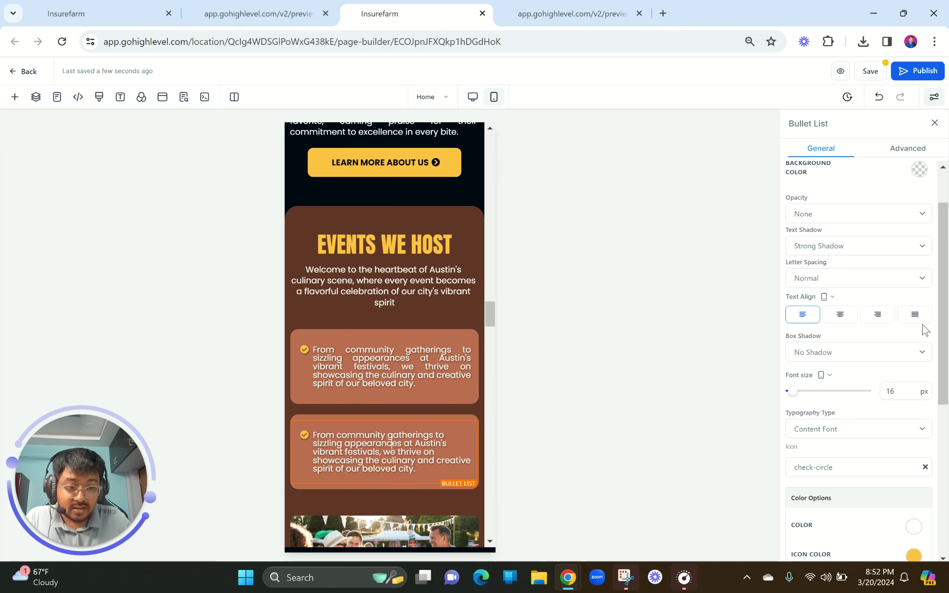
pyautogui.click(915, 314)
pyautogui.click(343, 365)
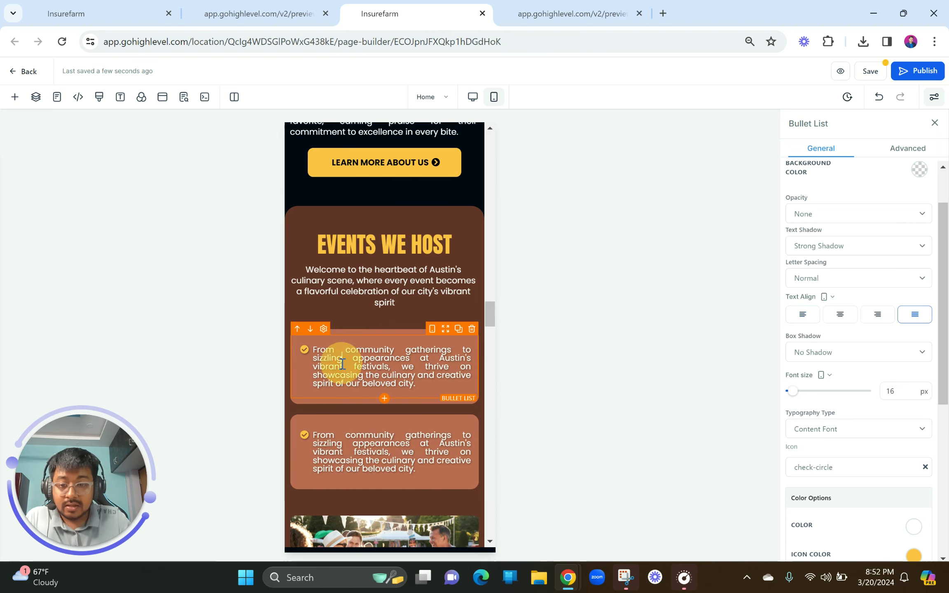
pyautogui.click(253, 12)
pyautogui.scroll(-1, 267, 208)
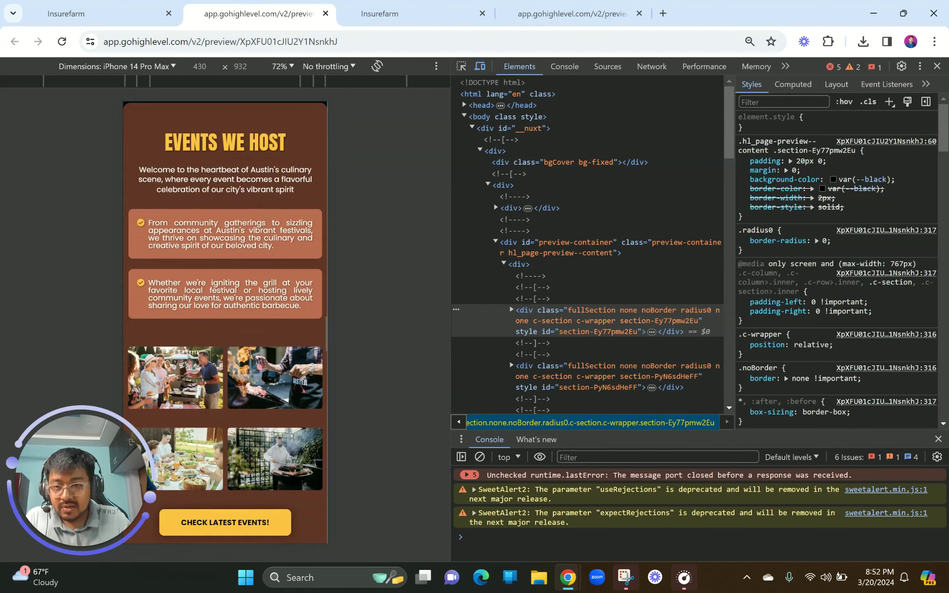
pyautogui.click(395, 14)
# Switch both bullet lists back to left-aligned text
pyautogui.click(915, 325)
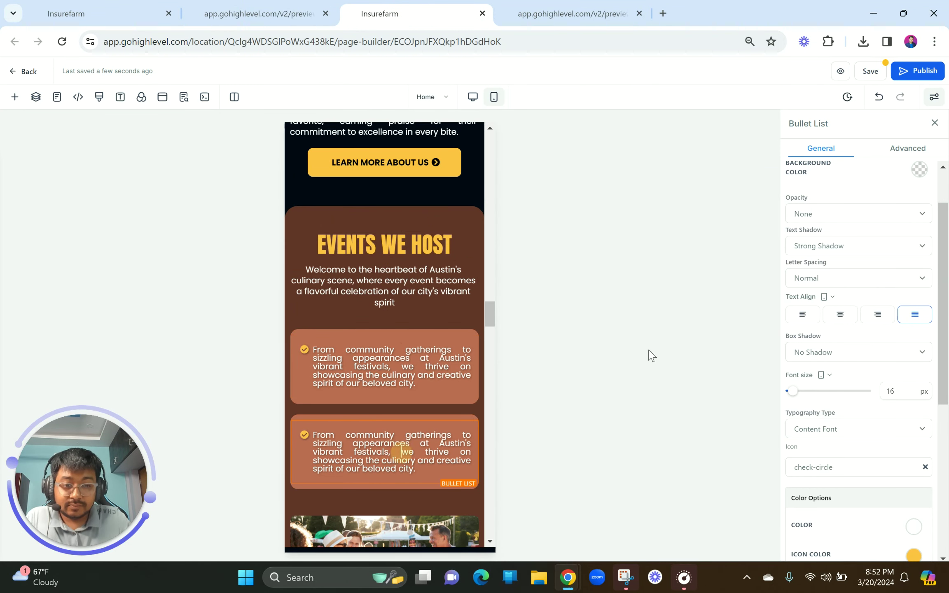
pyautogui.click(387, 382)
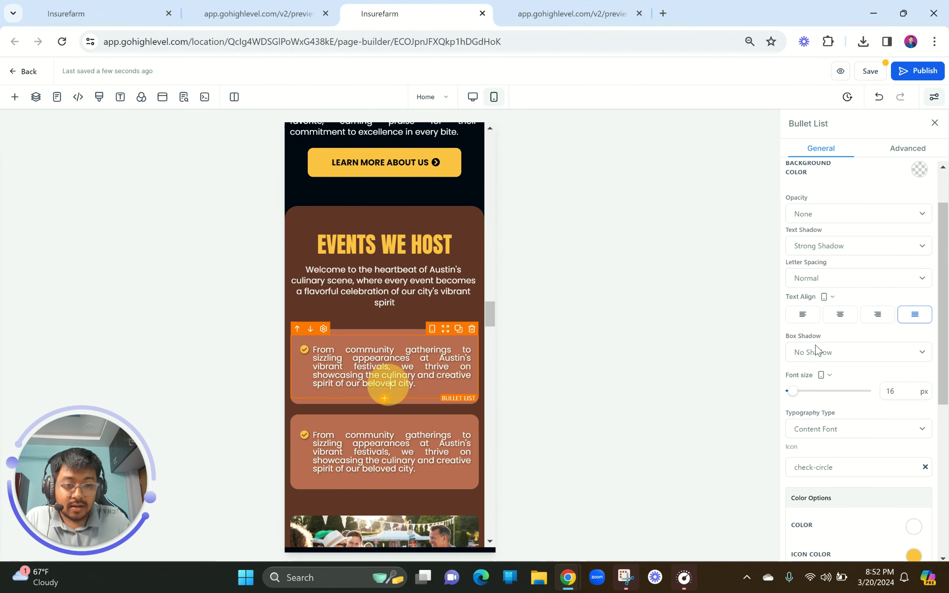
pyautogui.click(803, 316)
pyautogui.click(408, 440)
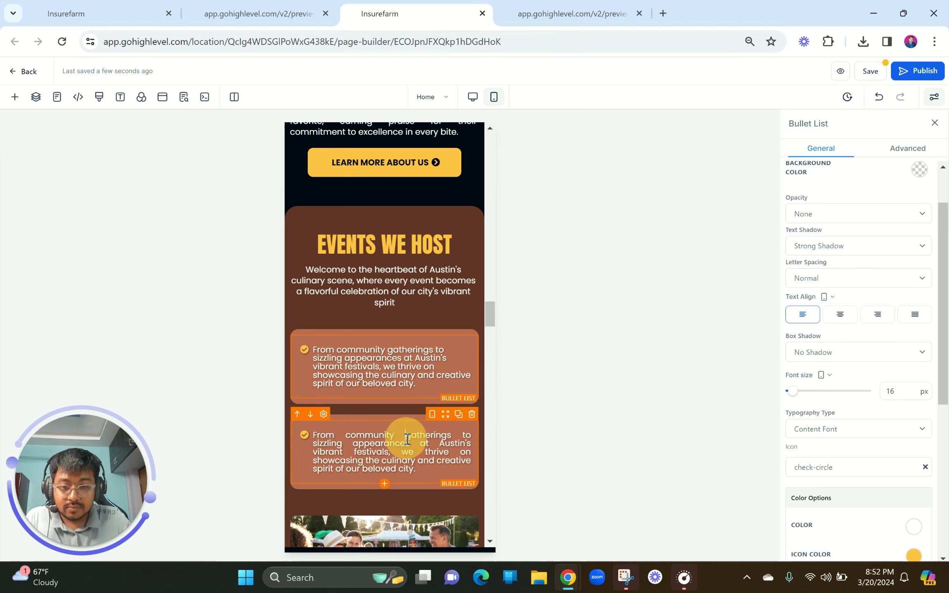
pyautogui.click(804, 316)
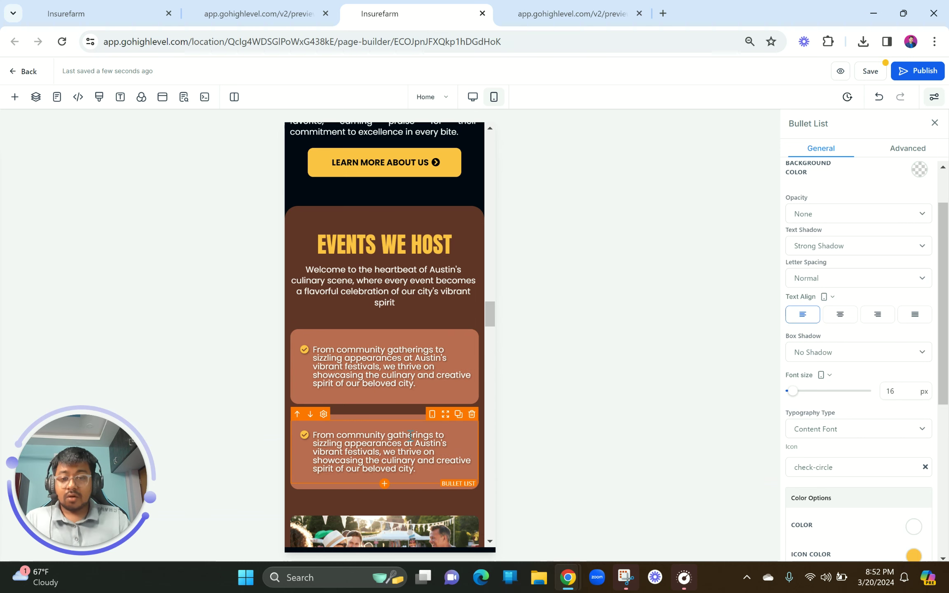
pyautogui.scroll(-1, 411, 433)
pyautogui.scroll(-8, 411, 433)
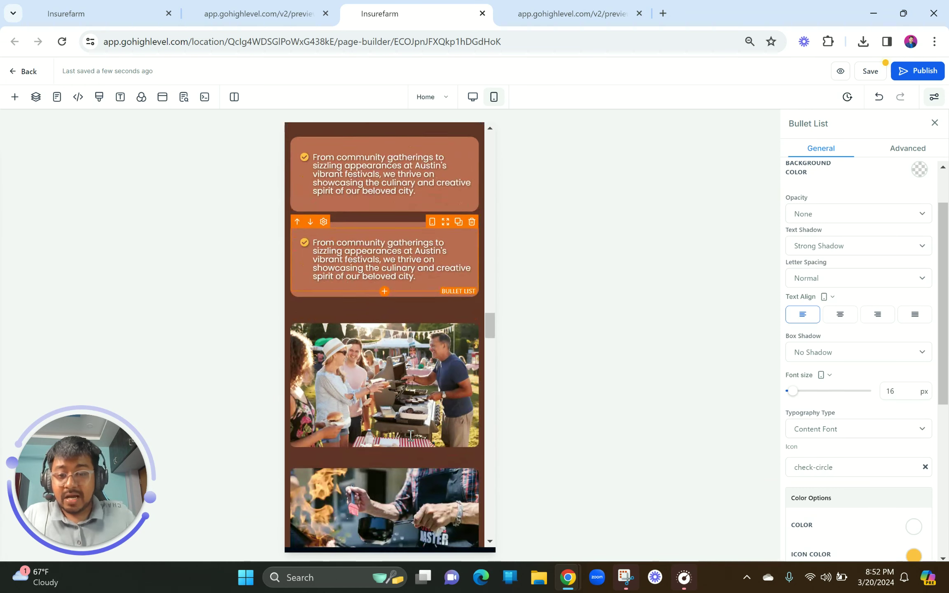
pyautogui.scroll(1, 410, 436)
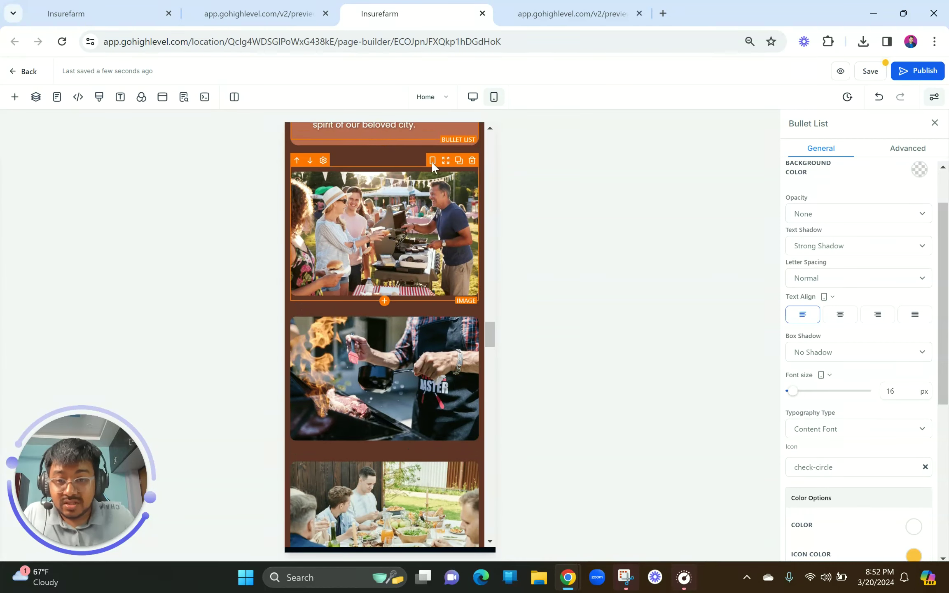
pyautogui.scroll(-8, 399, 345)
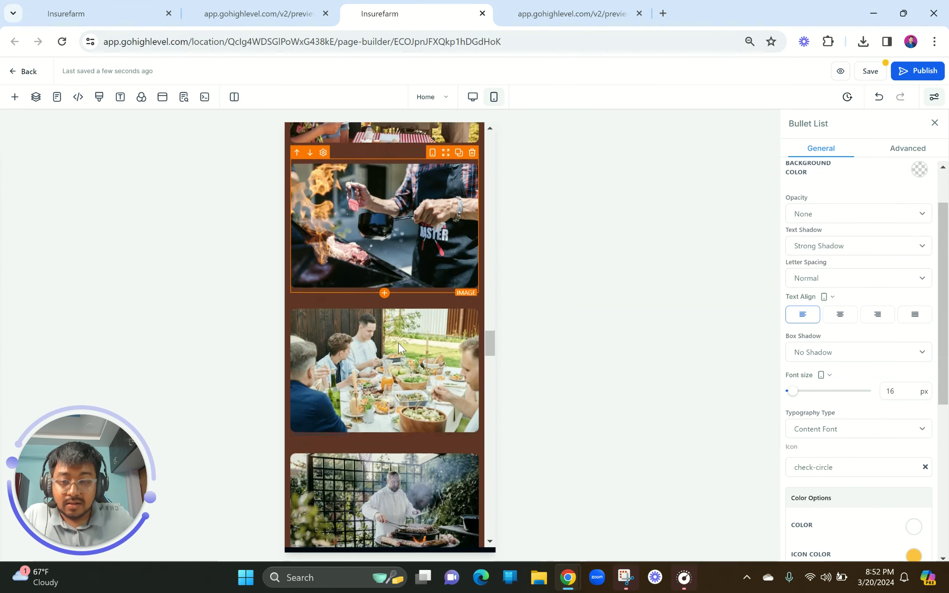
pyautogui.scroll(10, 399, 347)
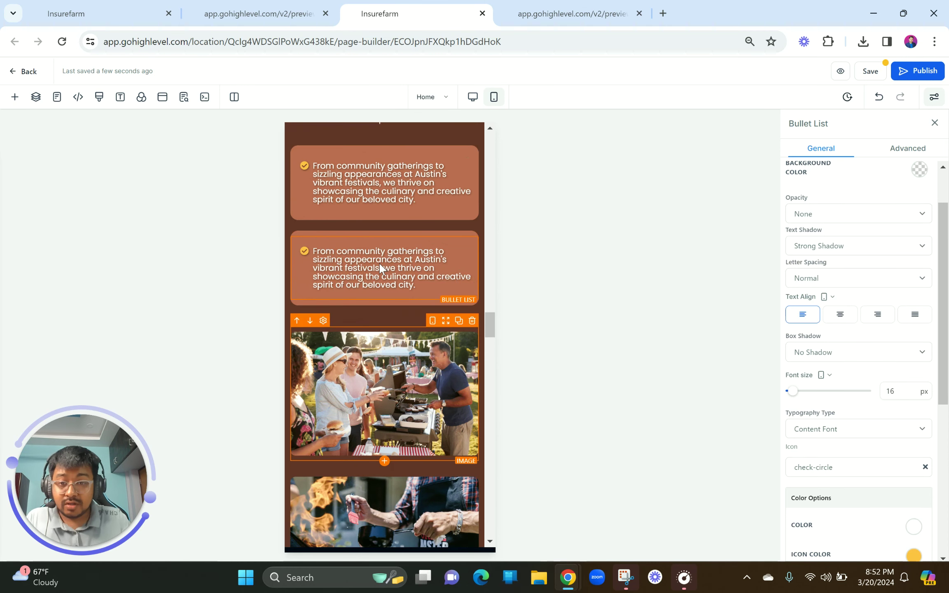
pyautogui.scroll(-2, 380, 262)
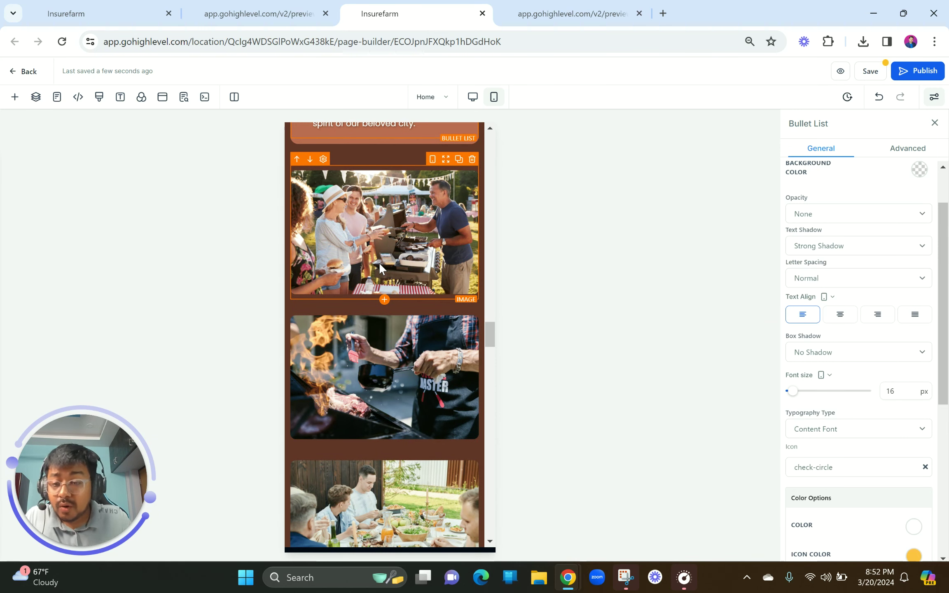
pyautogui.click(225, 8)
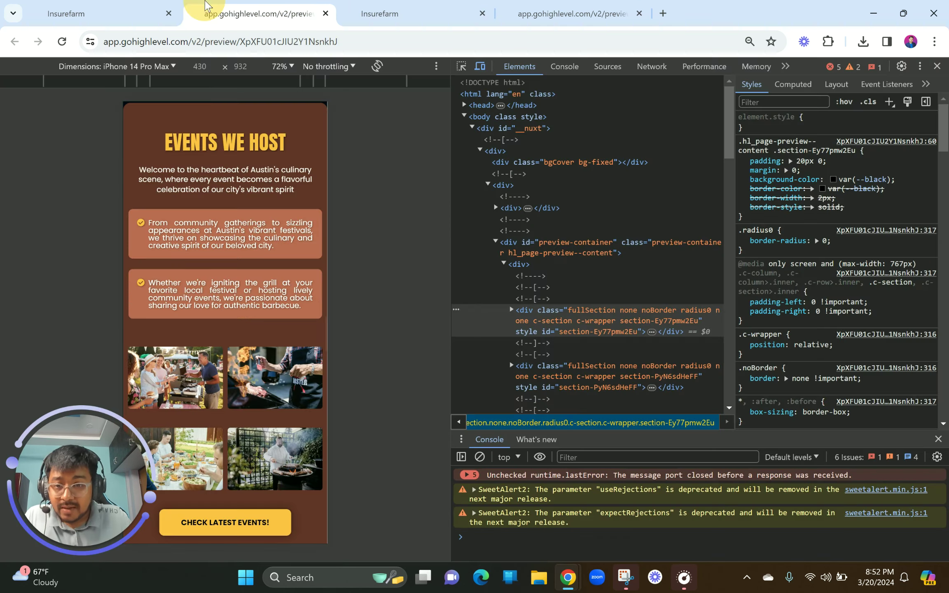
pyautogui.click(937, 66)
pyautogui.scroll(20, 490, 392)
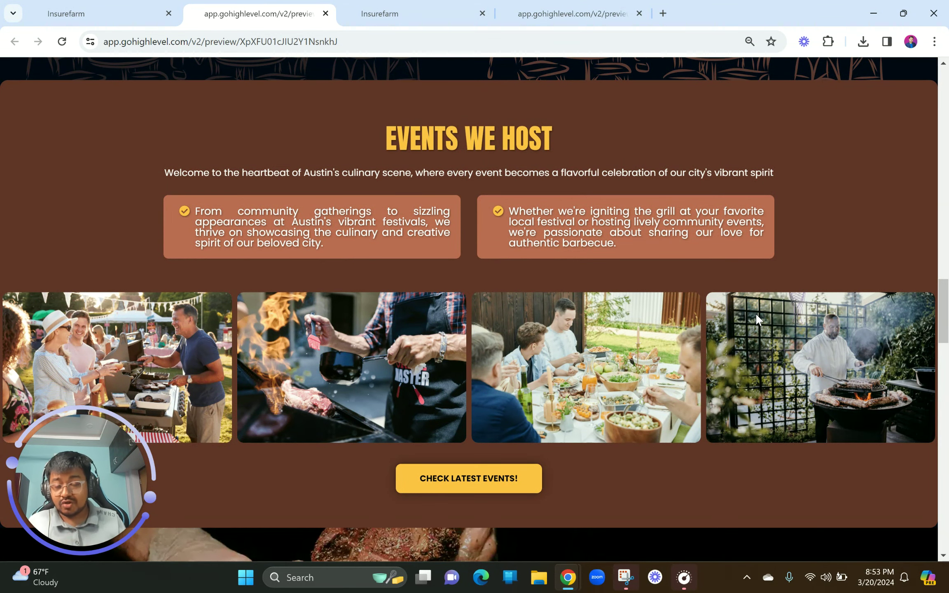
pyautogui.rightClick(487, 99)
pyautogui.click(544, 428)
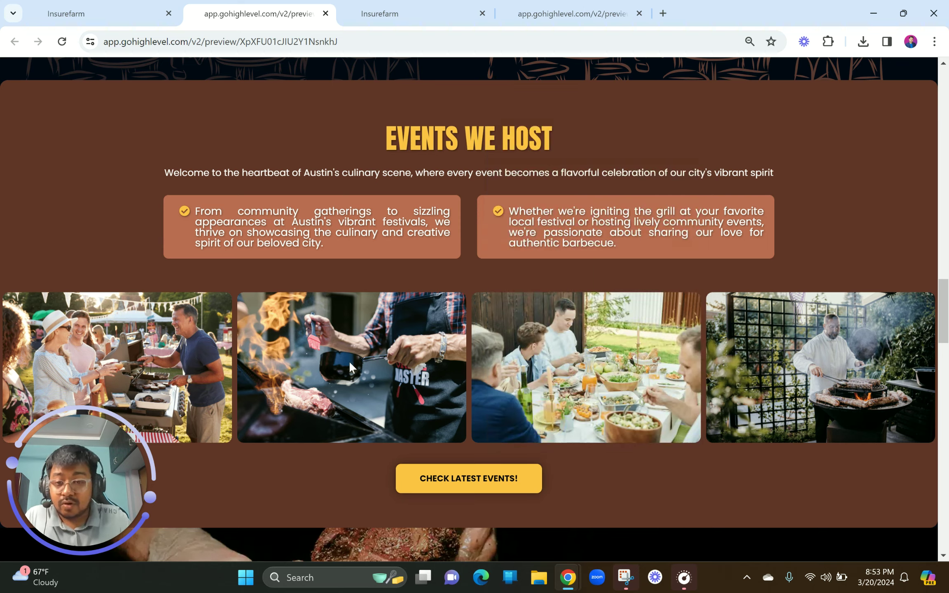
pyautogui.click(262, 315)
pyautogui.scroll(-2, 262, 316)
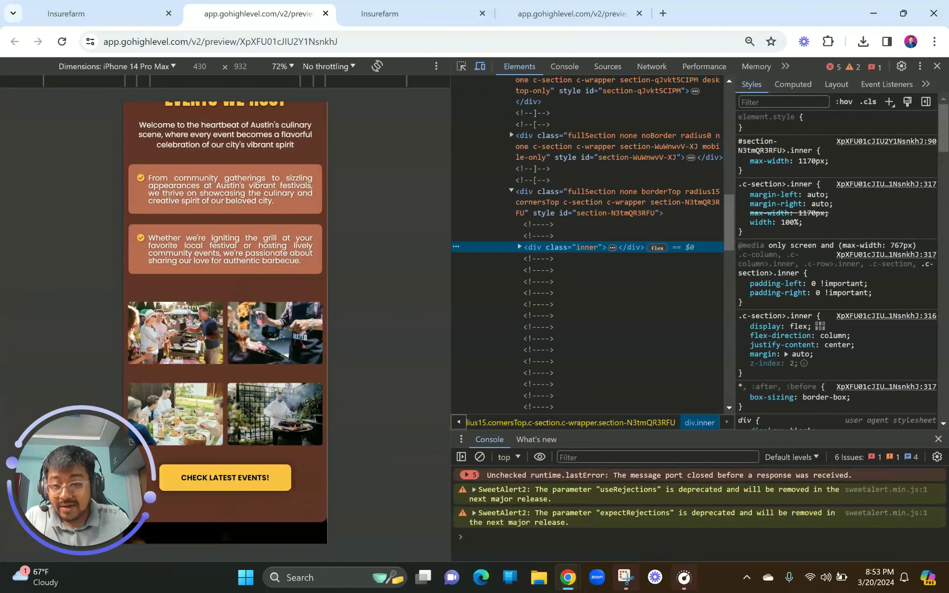
pyautogui.click(407, 5)
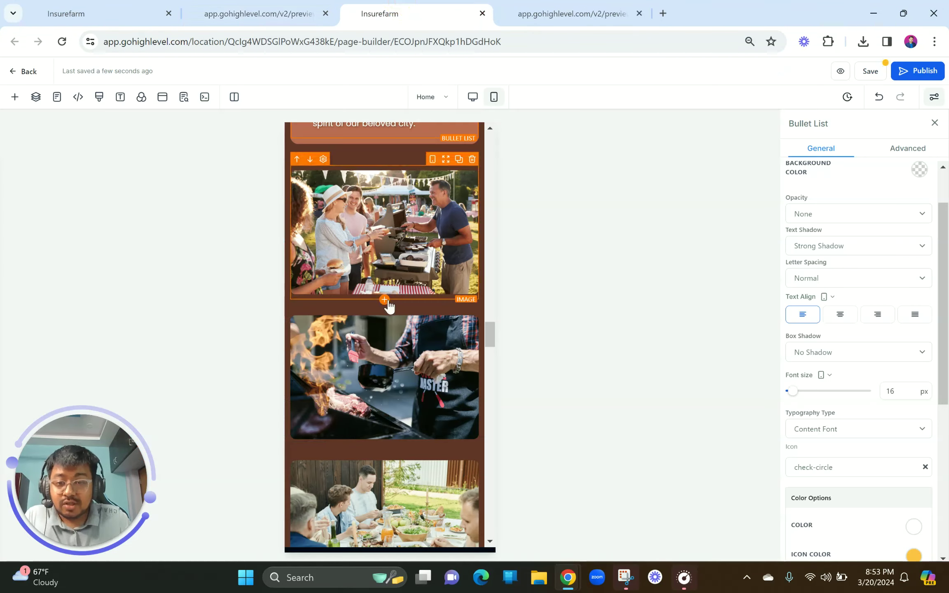
# Set the event photos column's content alignment to Horizontal with centered spacing
pyautogui.scroll(2, 391, 272)
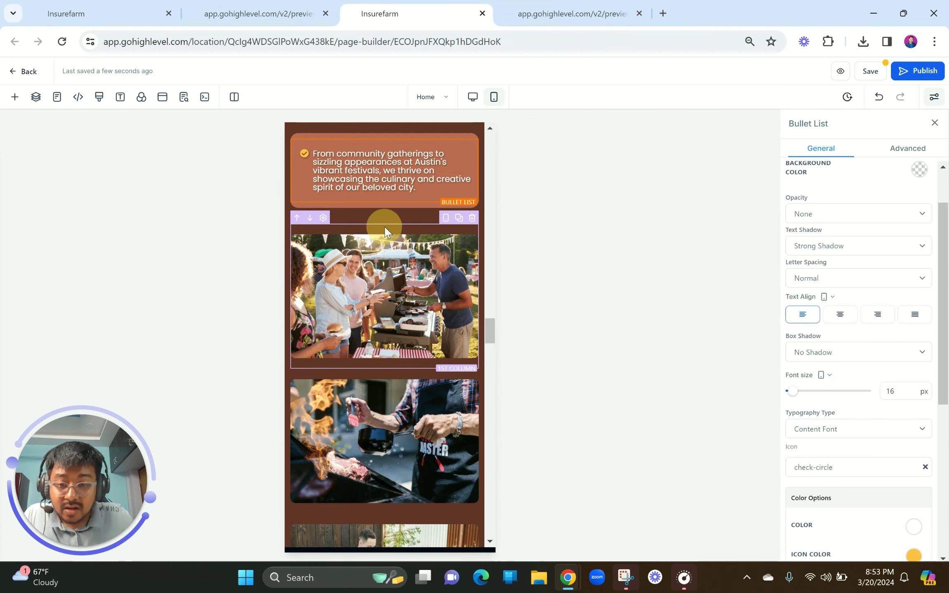
pyautogui.click(384, 225)
pyautogui.click(822, 427)
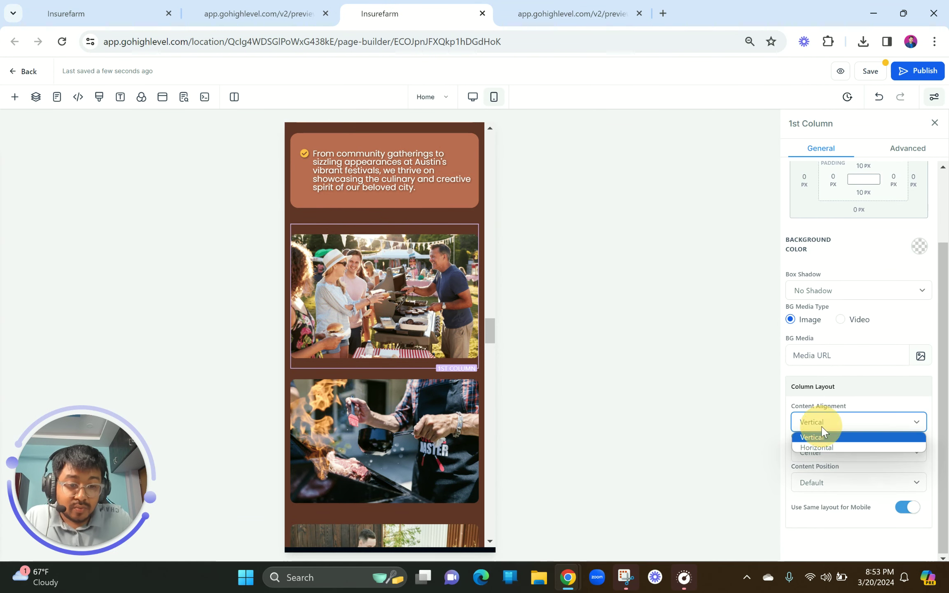
pyautogui.click(821, 449)
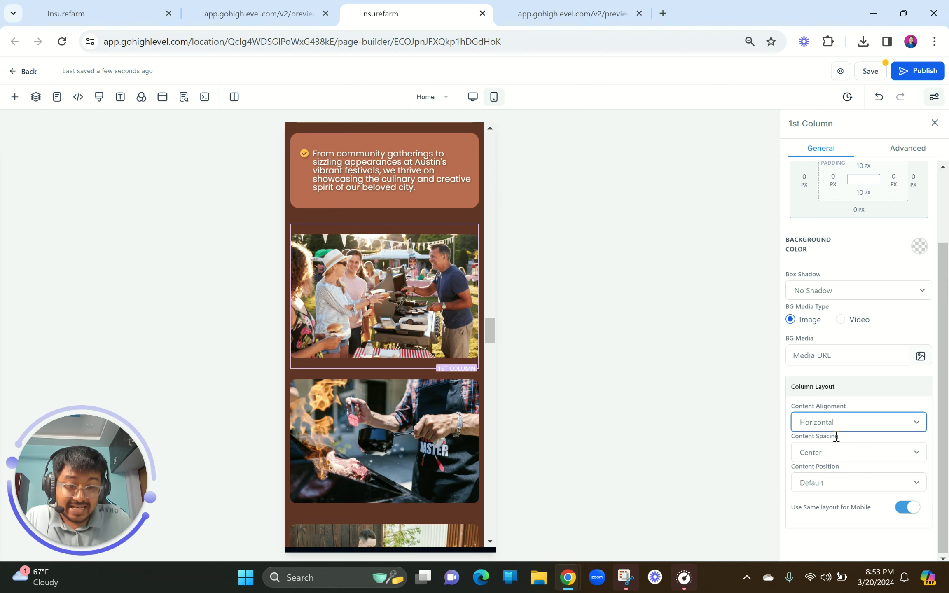
pyautogui.click(836, 458)
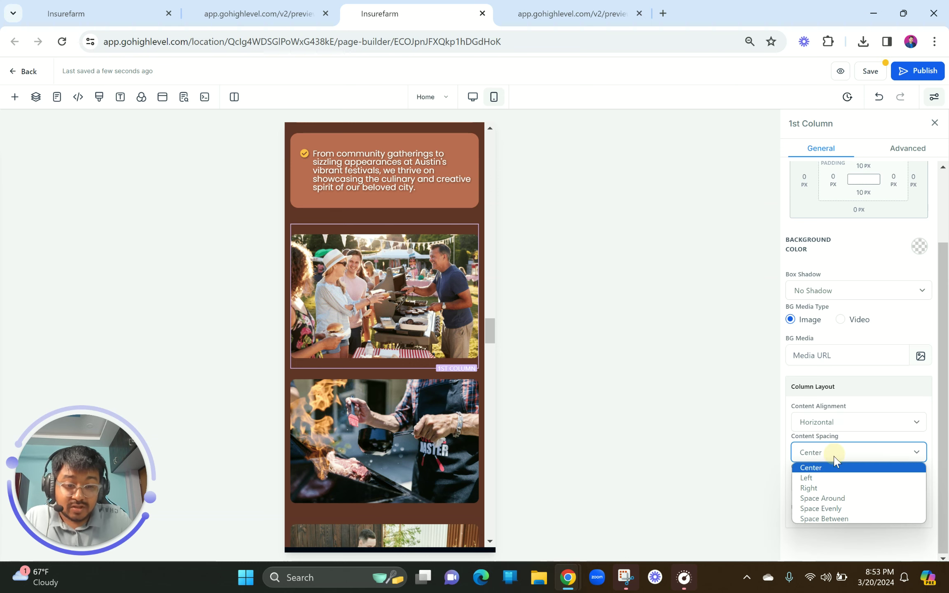
pyautogui.click(825, 453)
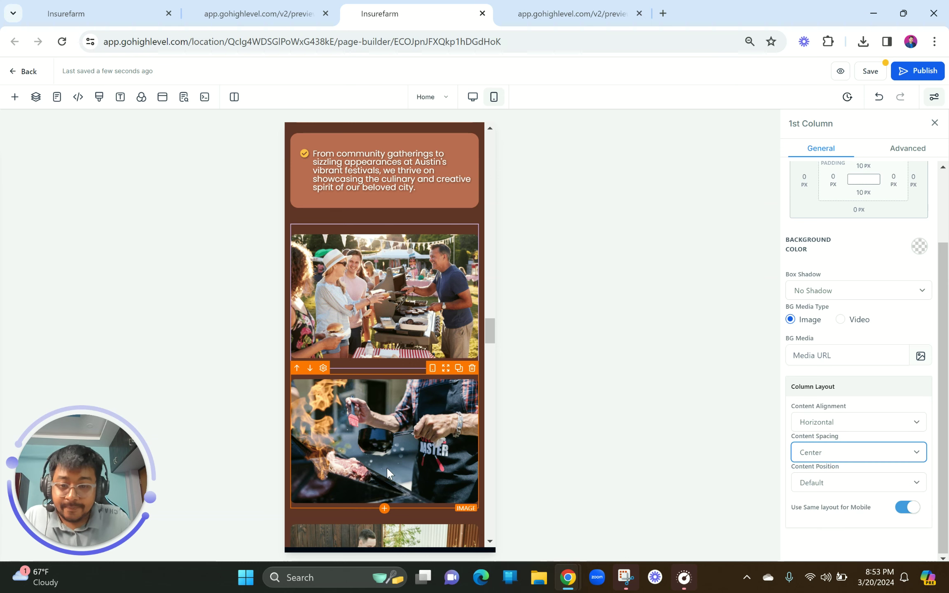
# Move the grill photo beside the festival photo and give it a 10 px left margin
pyautogui.moveTo(448, 374); pyautogui.dragTo(457, 250)
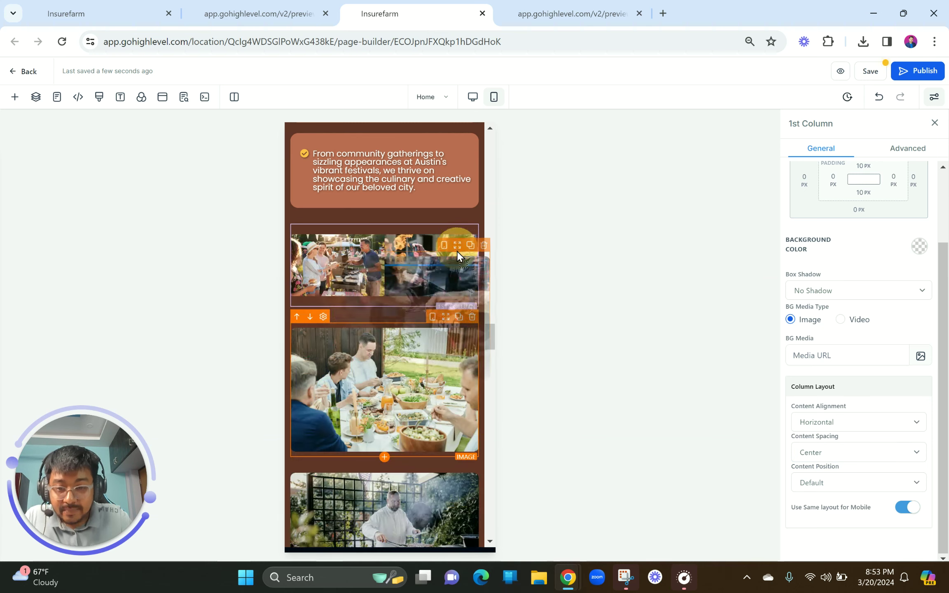
pyautogui.click(402, 272)
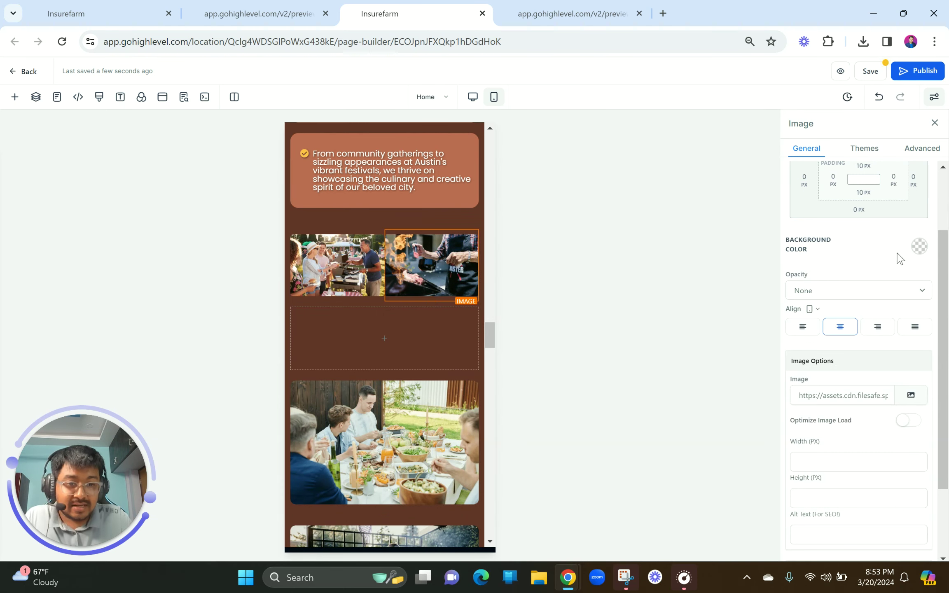
pyautogui.scroll(2, 896, 255)
pyautogui.click(804, 236)
pyautogui.click(823, 291)
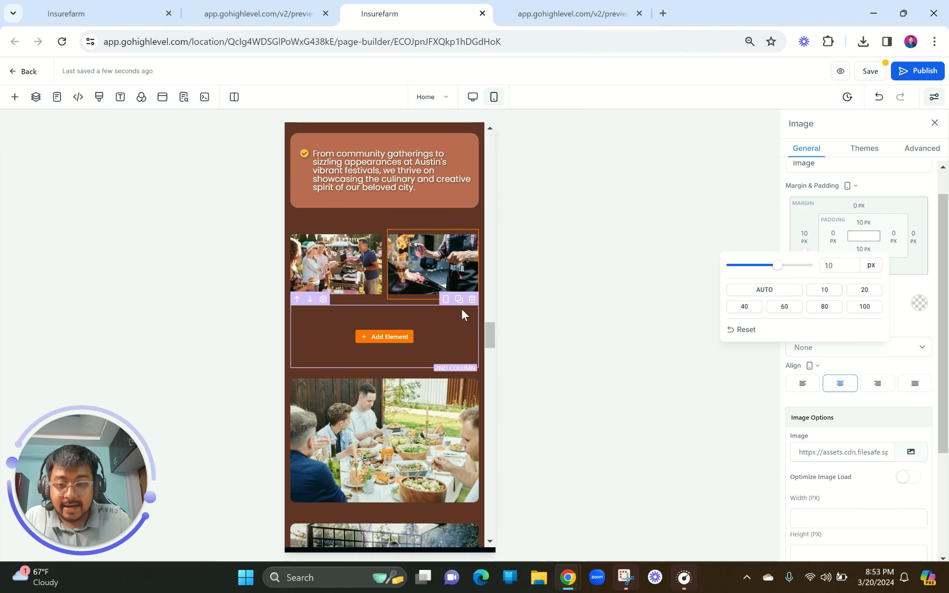
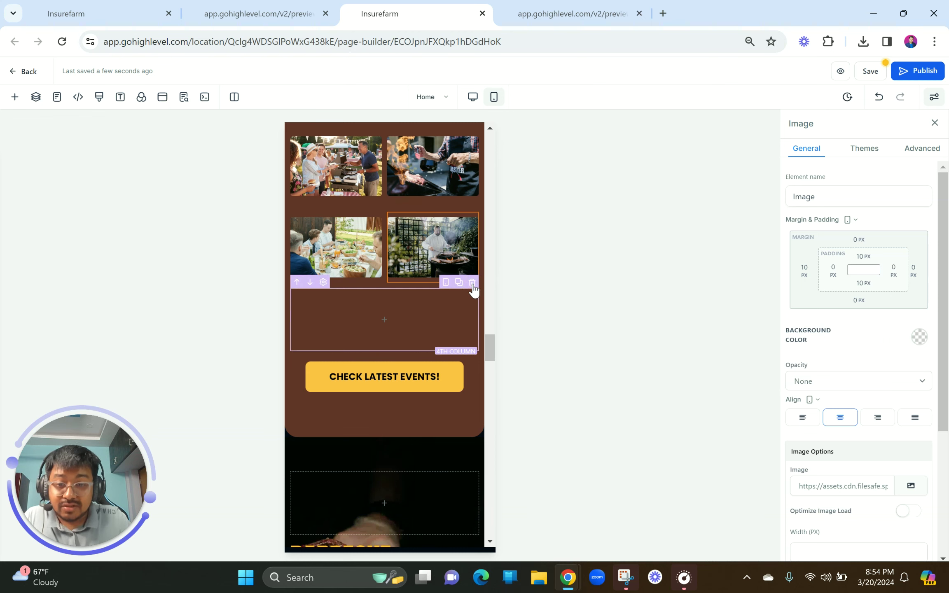
# Delete the empty block under the photos and set the button text to 16 px
pyautogui.click(418, 319)
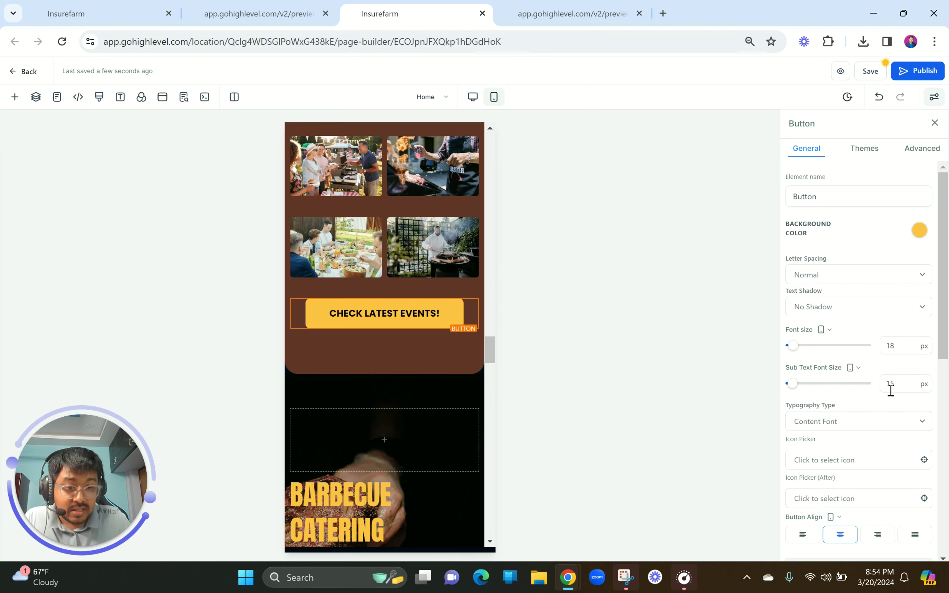
pyautogui.scroll(-3, 888, 406)
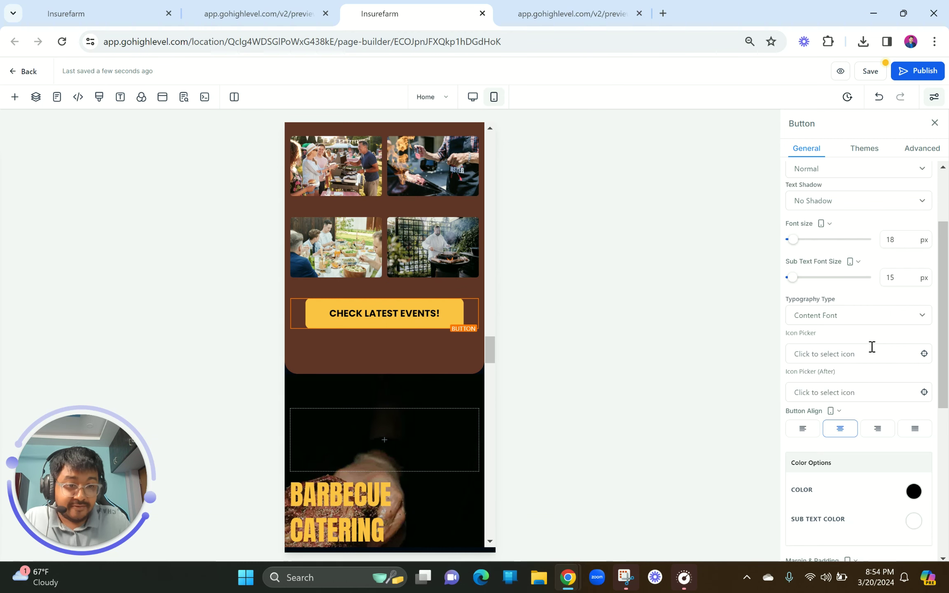
pyautogui.scroll(2, 886, 334)
pyautogui.doubleClick(895, 316)
pyautogui.write('1')
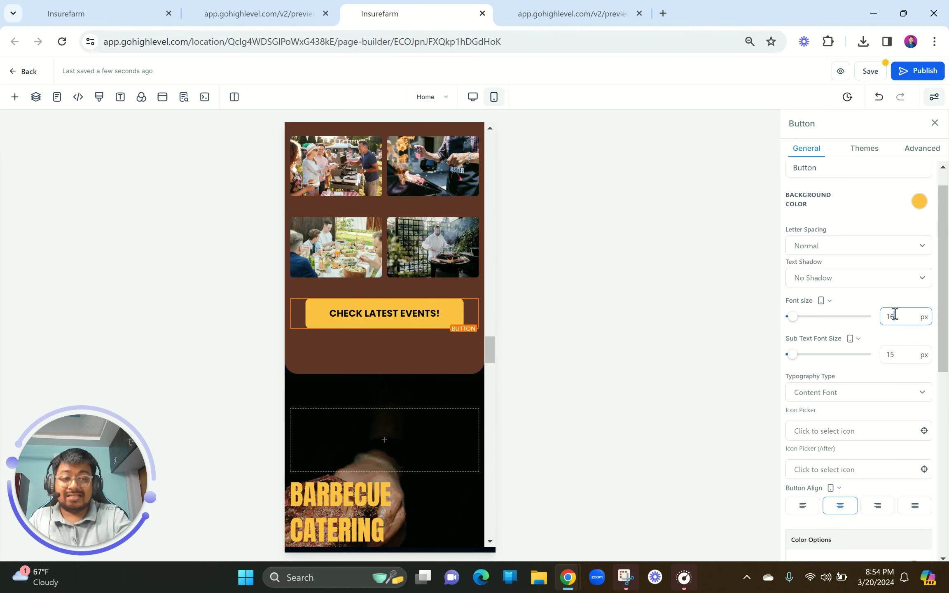
# Give the button's row a 10 px bottom margin
pyautogui.click(386, 341)
pyautogui.click(863, 302)
pyautogui.click(877, 350)
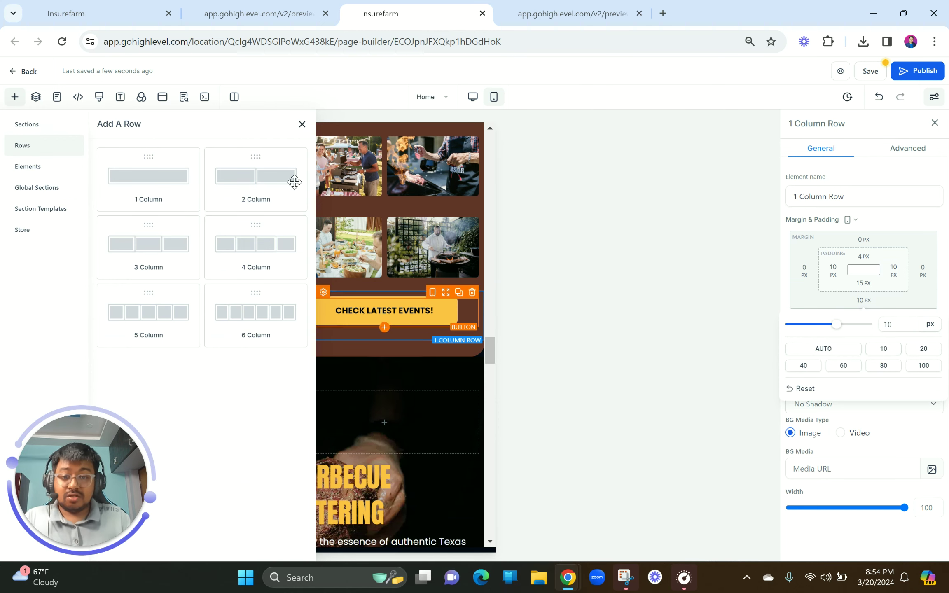
pyautogui.click(302, 125)
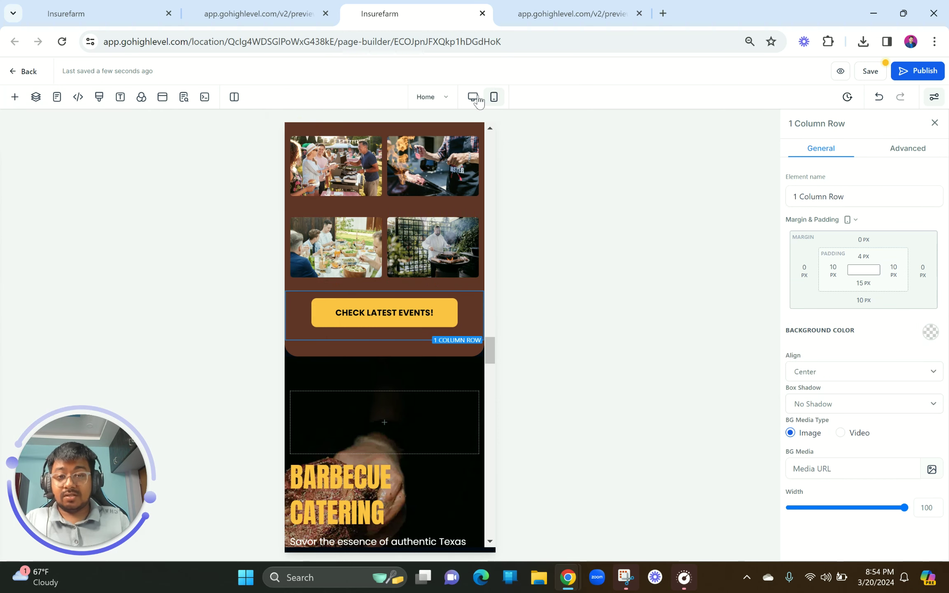
# Compare the page's desktop and mobile layouts on the canvas
pyautogui.click(472, 97)
pyautogui.scroll(5, 444, 275)
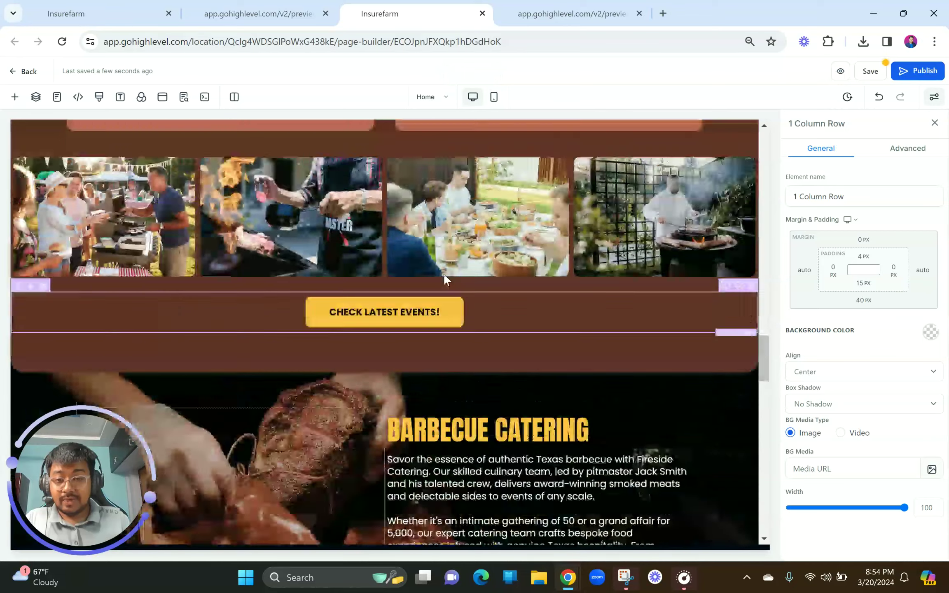
pyautogui.scroll(-2, 444, 275)
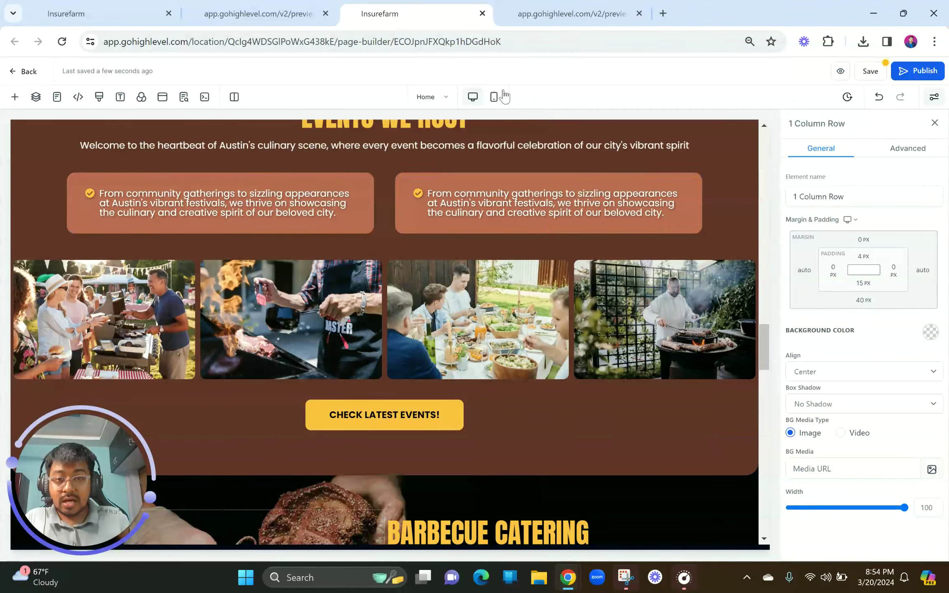
pyautogui.click(494, 99)
pyautogui.scroll(5, 419, 260)
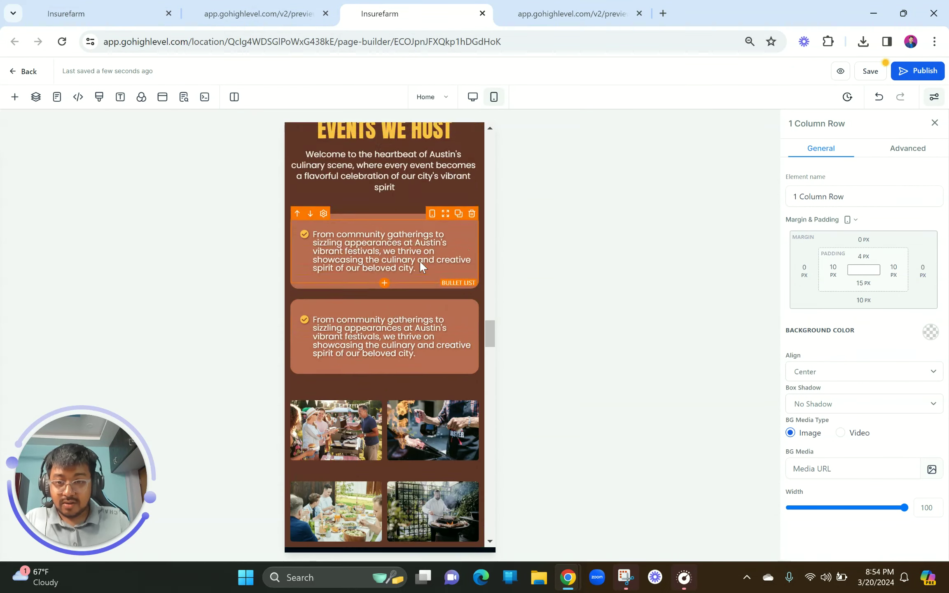
pyautogui.scroll(-3, 420, 260)
pyautogui.scroll(-6, 419, 264)
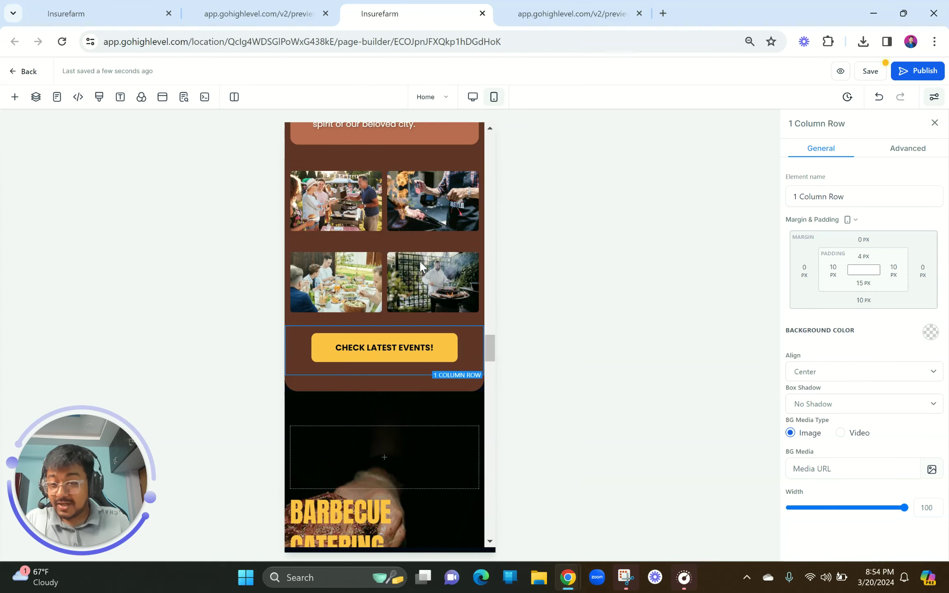
# Select the Barbecue Catering section and switch the canvas to the desktop layout
pyautogui.click(870, 74)
pyautogui.scroll(-3, 403, 332)
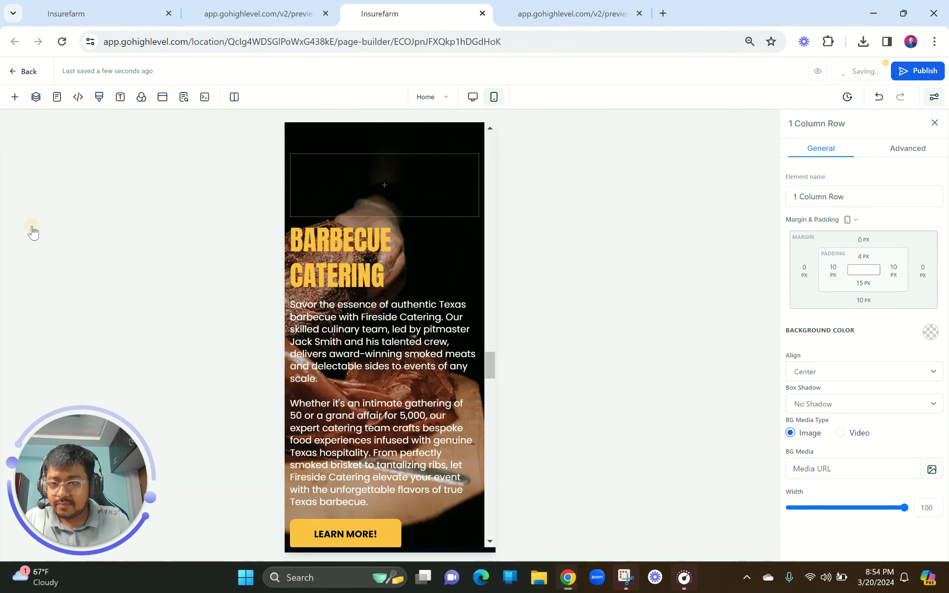
pyautogui.scroll(3, 408, 275)
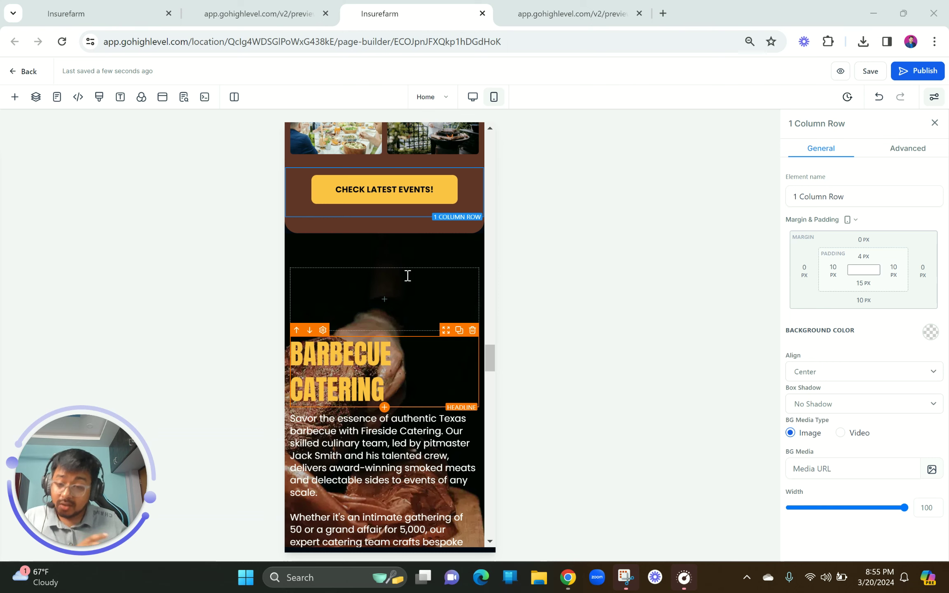
pyautogui.scroll(-1, 407, 276)
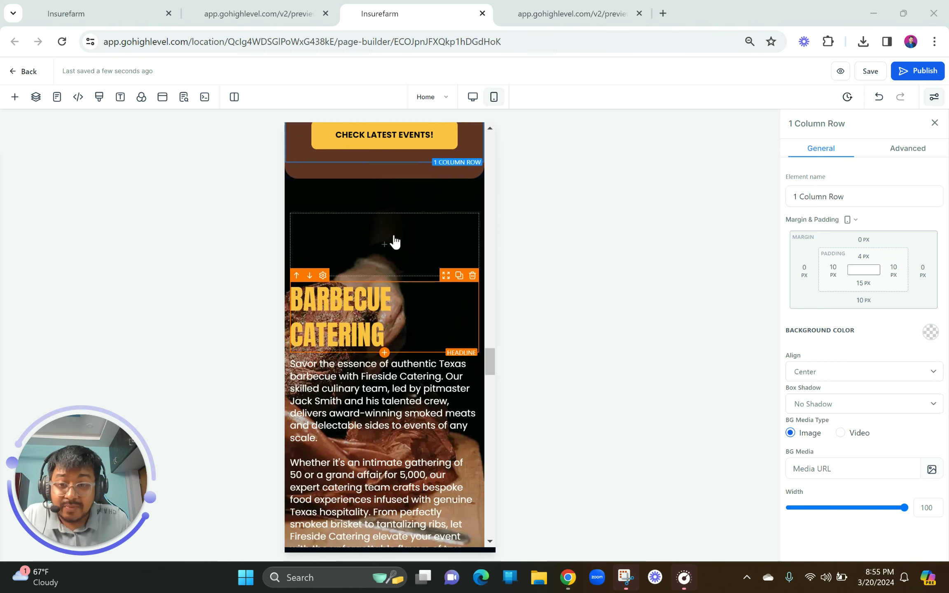
pyautogui.click(377, 201)
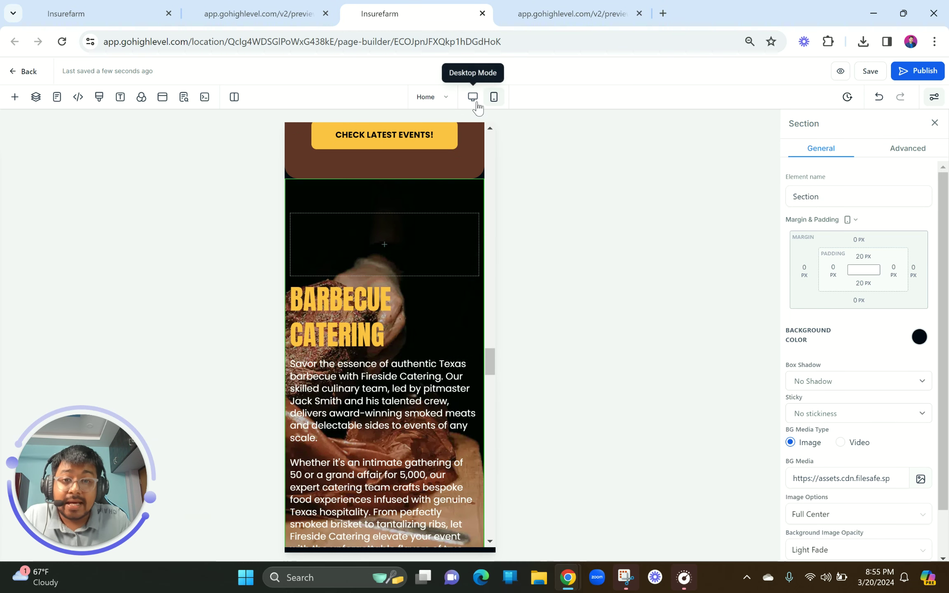
pyautogui.click(473, 97)
pyautogui.scroll(-1, 413, 270)
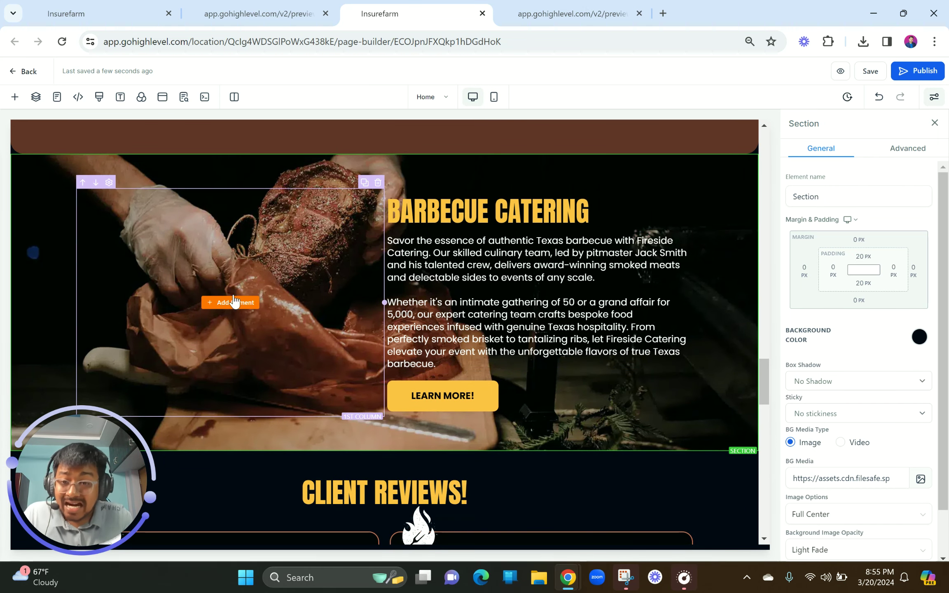
# Review the page in live preview, then duplicate the Barbecue Catering section
pyautogui.click(549, 12)
pyautogui.scroll(10, 349, 340)
pyautogui.scroll(2, 284, 143)
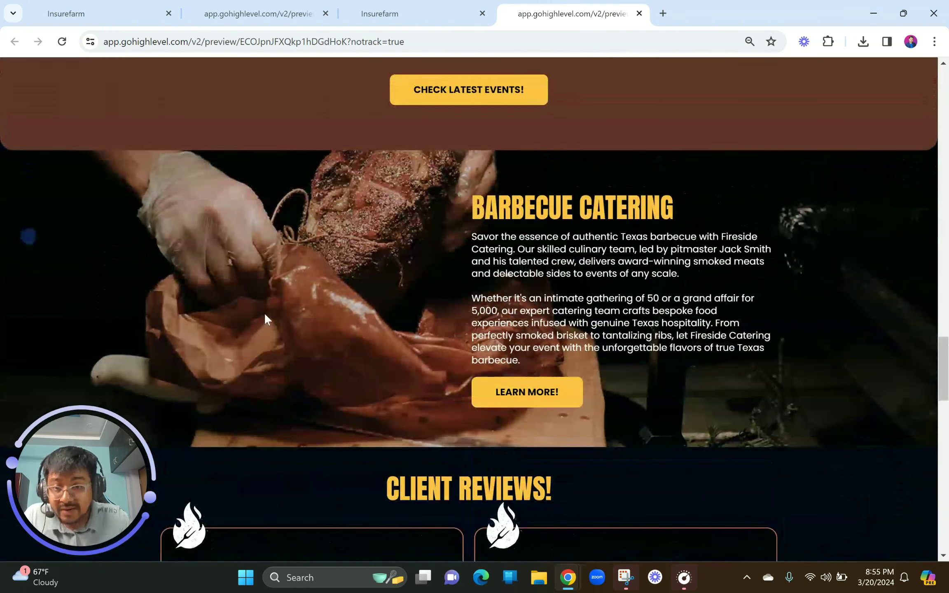
pyautogui.click(387, 6)
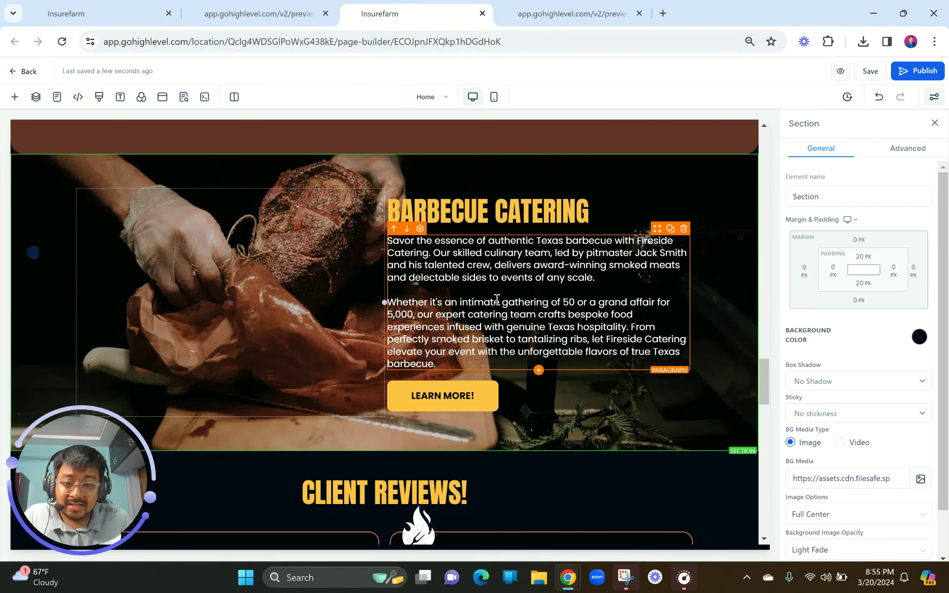
pyautogui.click(750, 178)
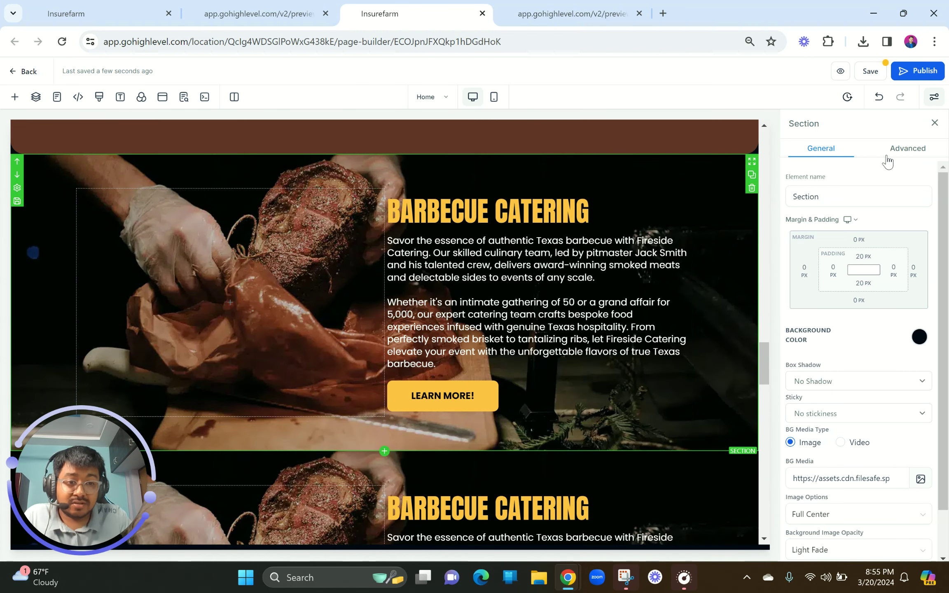
# Hide the original Barbecue Catering section on mobile
pyautogui.click(908, 148)
pyautogui.click(859, 312)
pyautogui.scroll(-5, 635, 264)
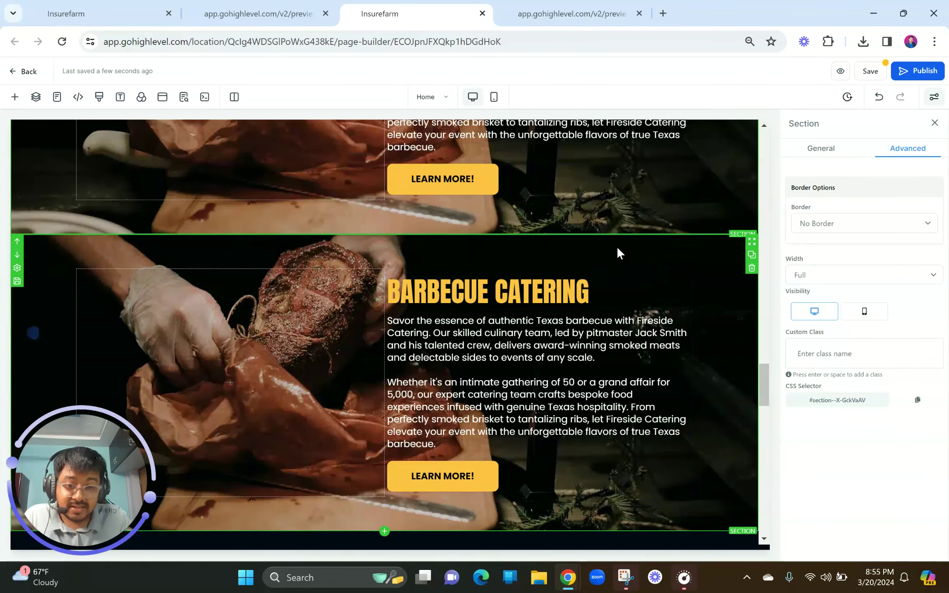
# Hide the duplicated section on desktop and view it in the mobile layout
pyautogui.click(617, 248)
pyautogui.click(907, 148)
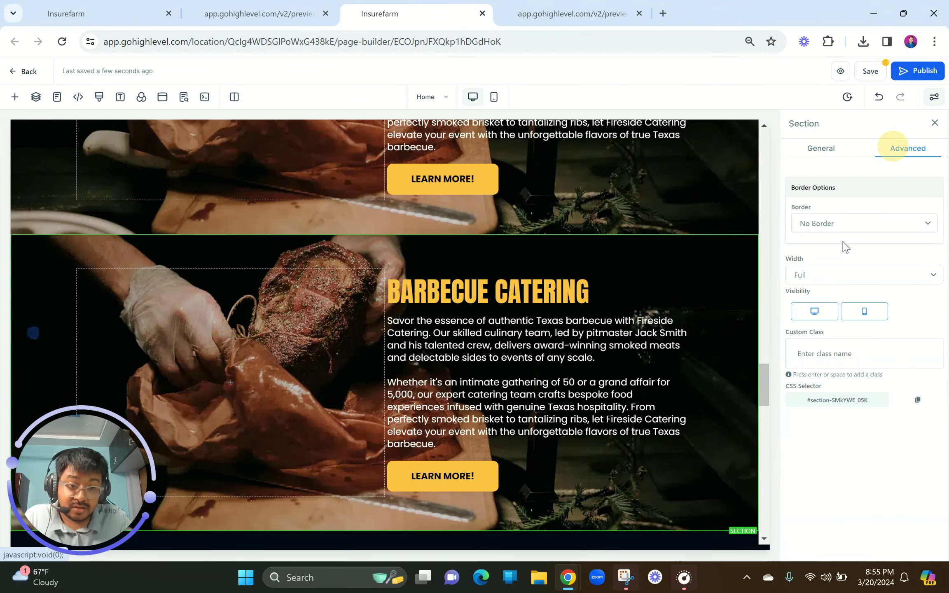
pyautogui.click(816, 314)
pyautogui.click(495, 99)
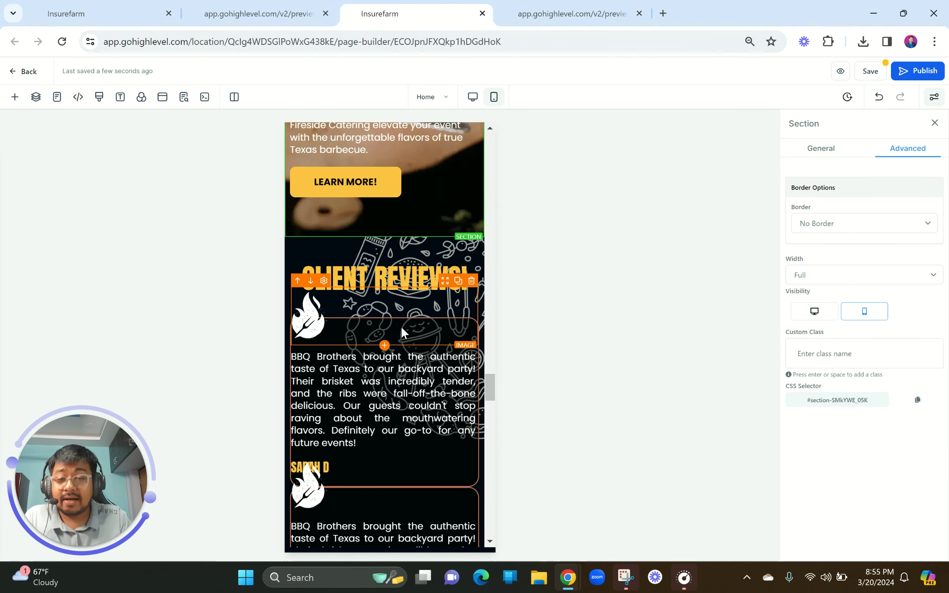
pyautogui.scroll(10, 388, 219)
pyautogui.scroll(1, 388, 222)
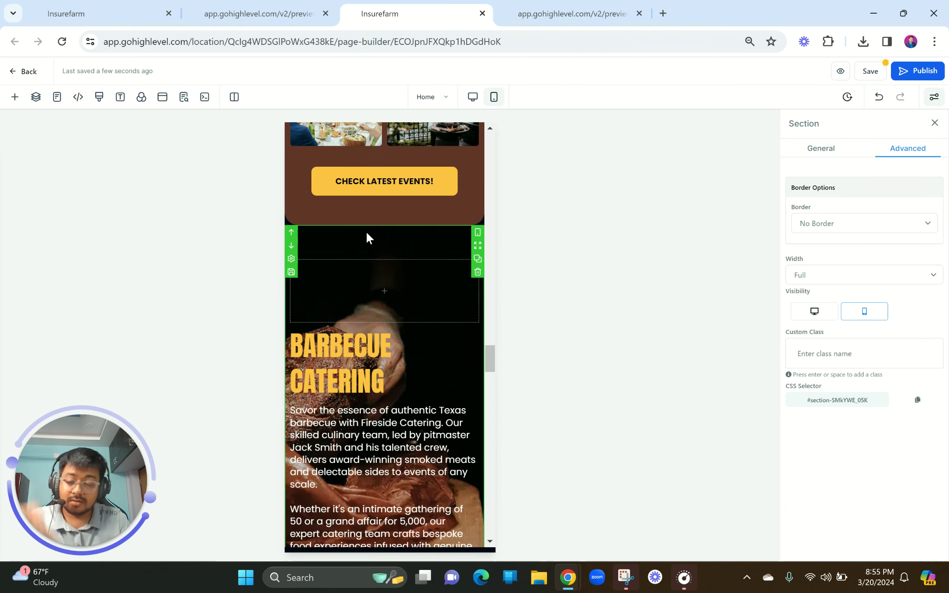
# Set the section's background image to Fill 100% Width
pyautogui.click(820, 150)
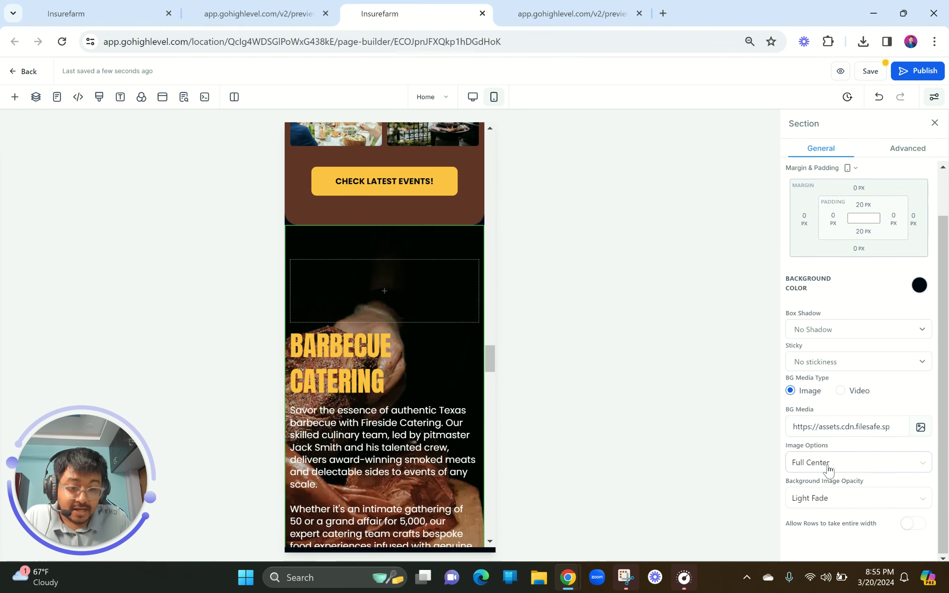
pyautogui.click(827, 465)
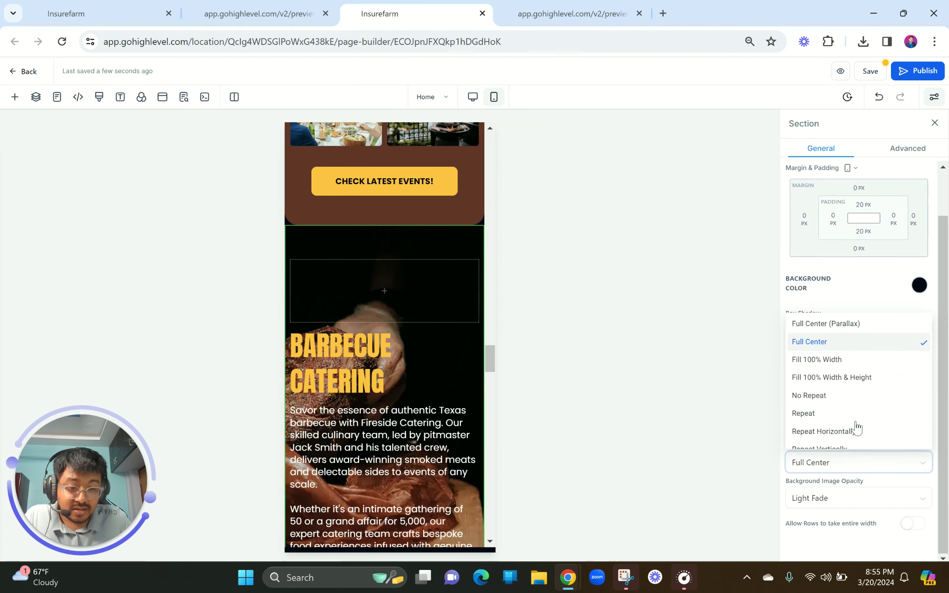
pyautogui.click(835, 361)
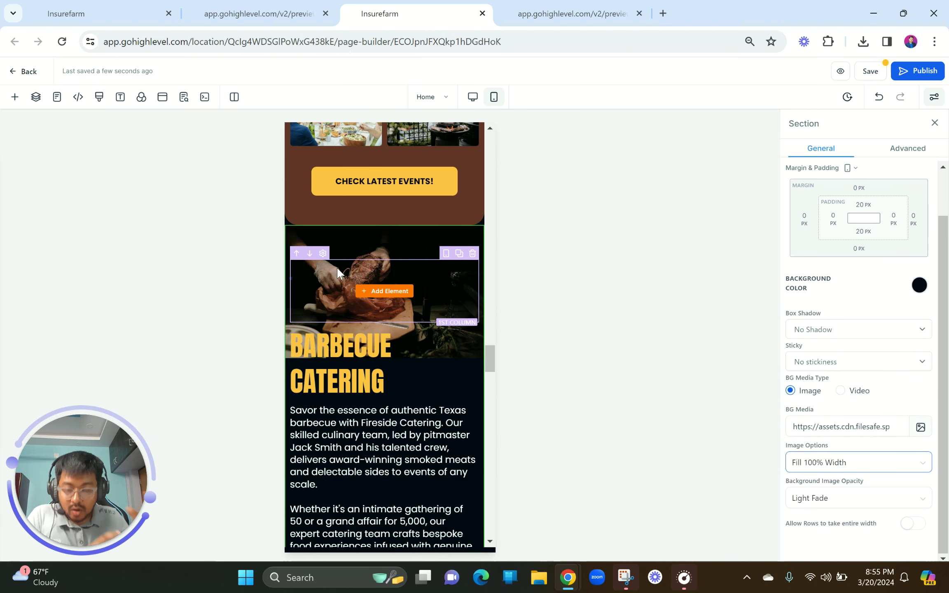
# Make the Barbecue Catering headline 42 px and centred
pyautogui.click(343, 348)
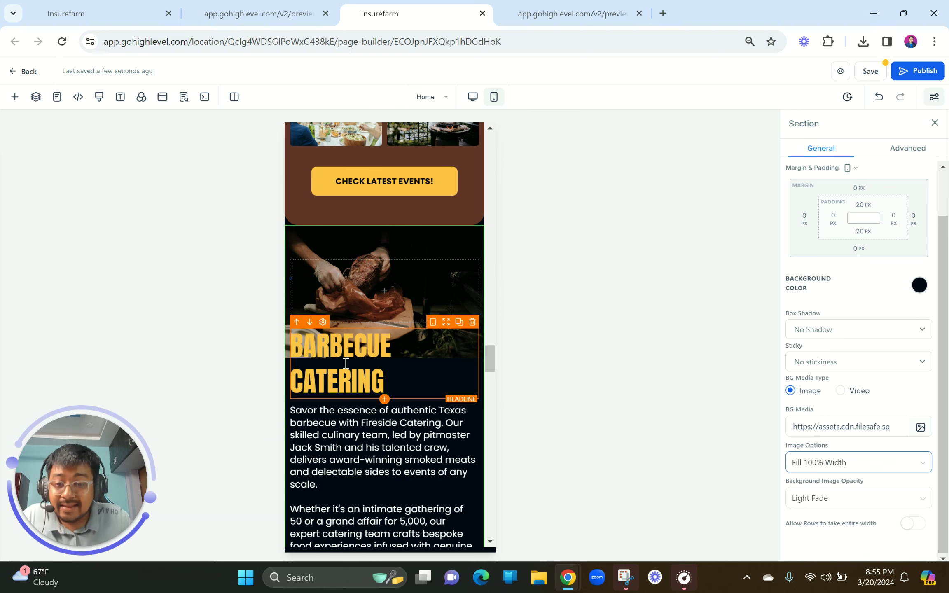
pyautogui.scroll(5, 865, 399)
pyautogui.doubleClick(905, 342)
pyautogui.write('42')
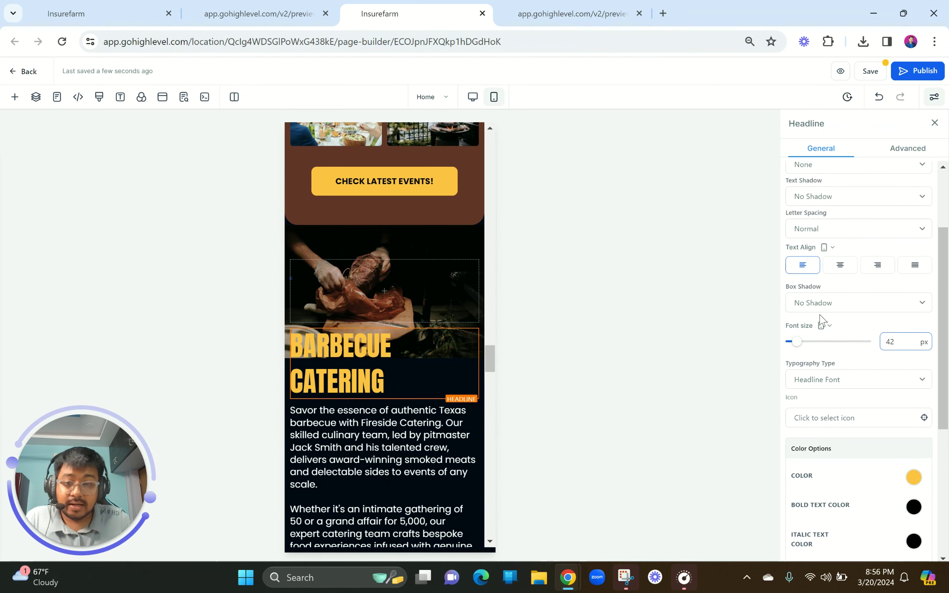
pyautogui.click(842, 266)
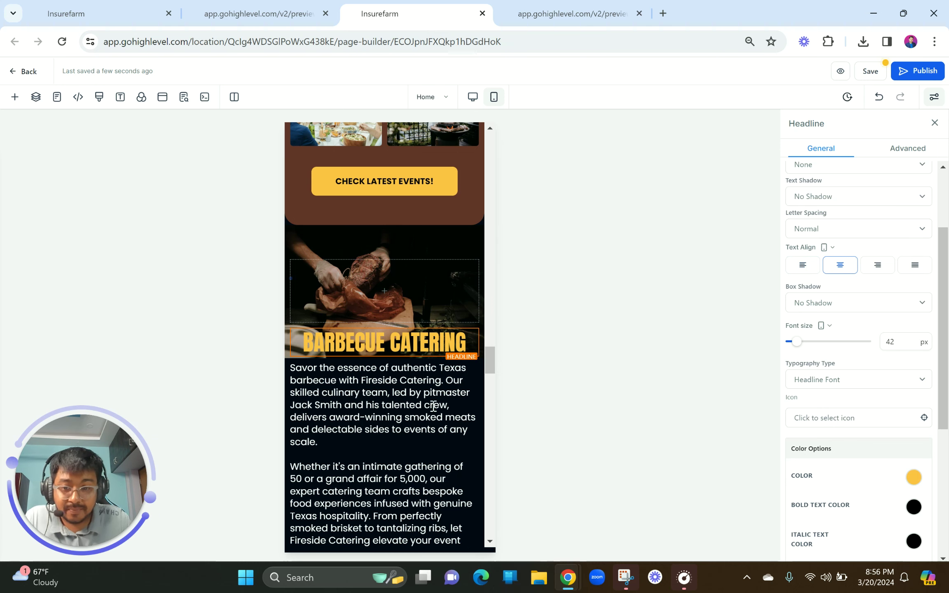
# Set the Barbecue Catering headline's top margin to 29 px
pyautogui.scroll(5, 342, 369)
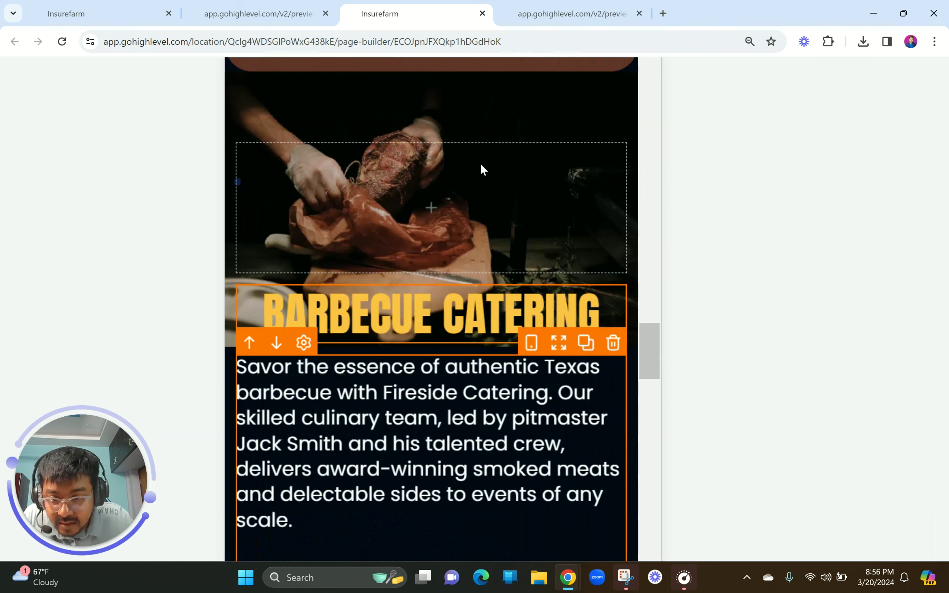
pyautogui.click(451, 167)
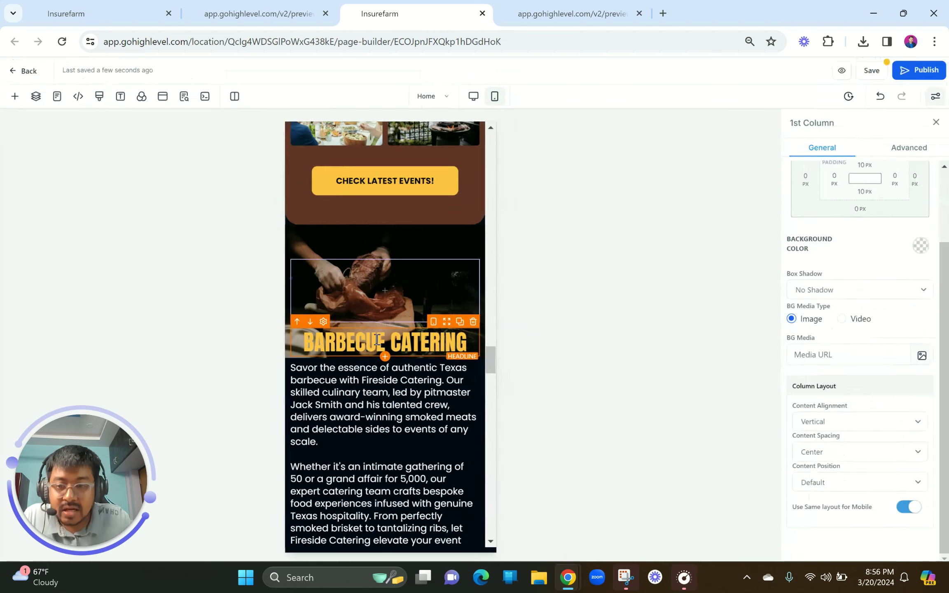
pyautogui.click(445, 315)
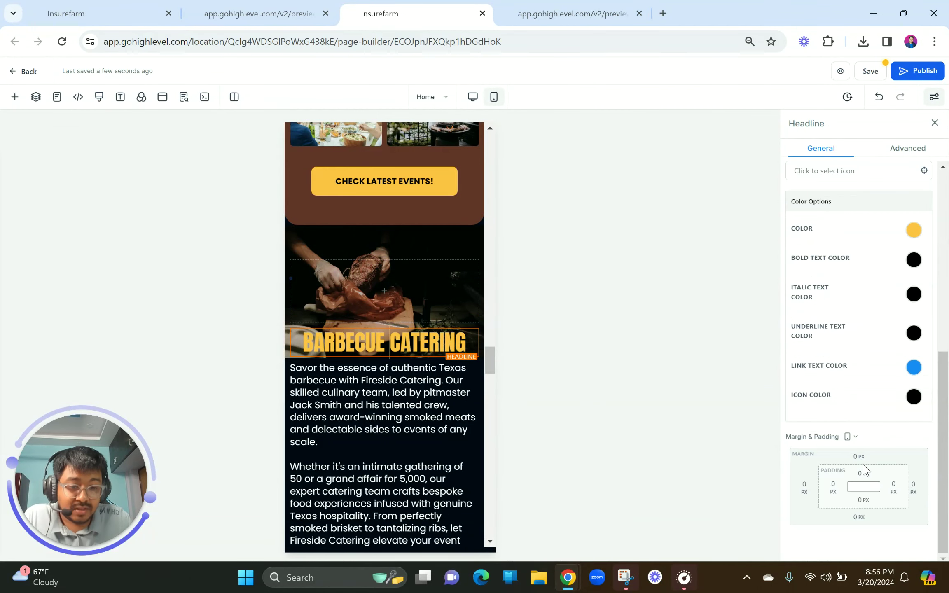
pyautogui.click(859, 459)
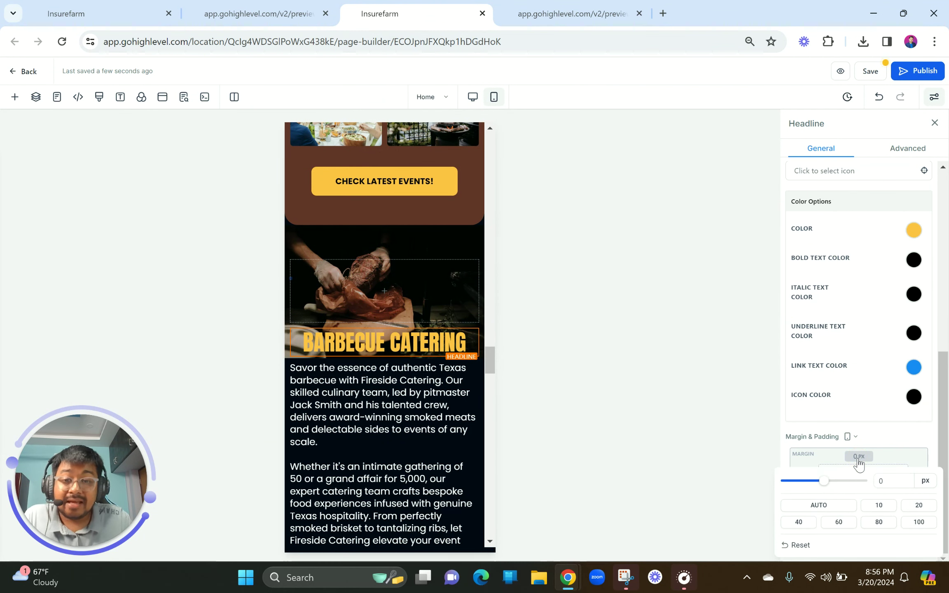
pyautogui.moveTo(824, 482); pyautogui.dragTo(873, 486)
pyautogui.write('24')
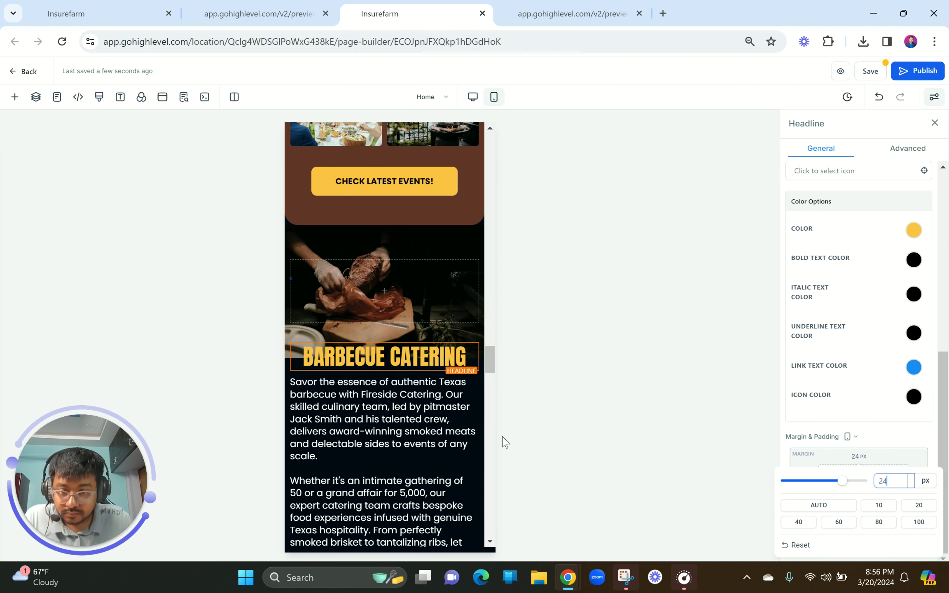
pyautogui.click(427, 444)
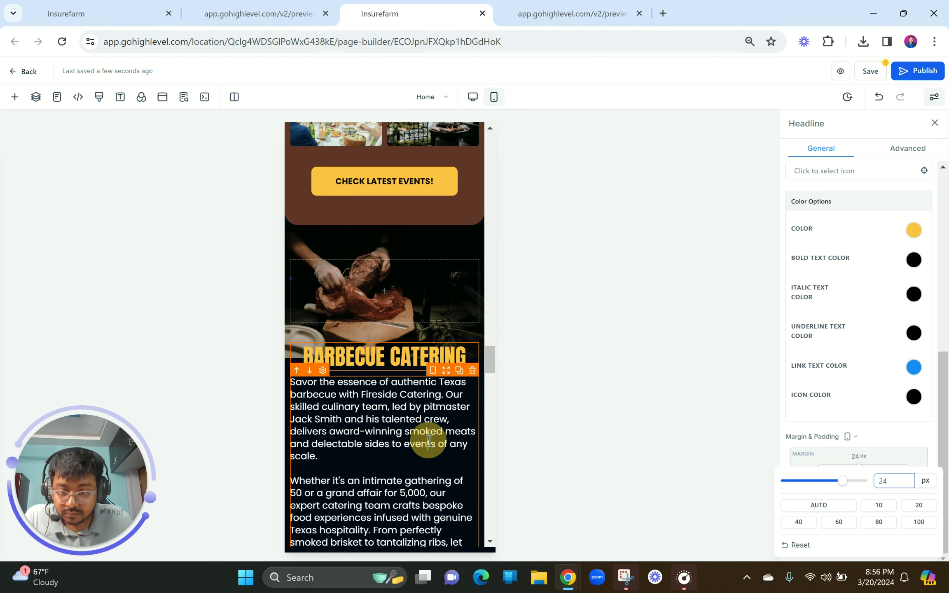
pyautogui.click(372, 362)
pyautogui.click(859, 456)
pyautogui.click(886, 478)
pyautogui.press('BackSpace')
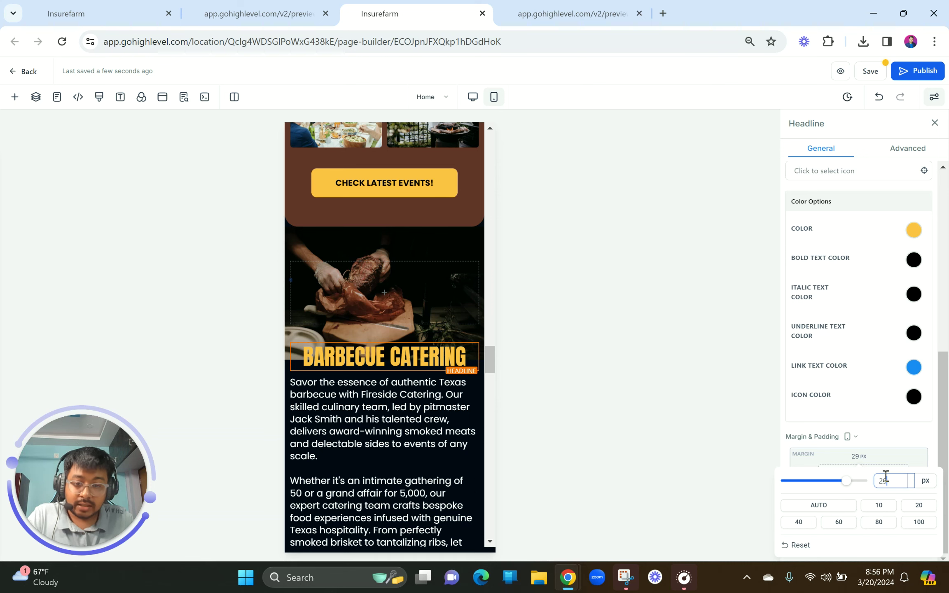
pyautogui.write('9')
# Set the catering paragraph's font size to 16 px
pyautogui.click(346, 282)
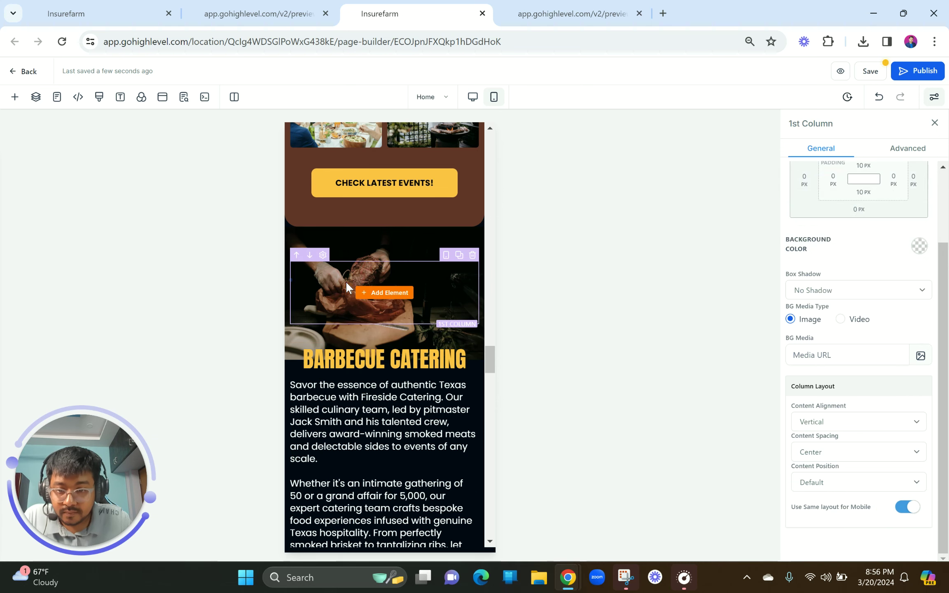
pyautogui.scroll(-4, 373, 434)
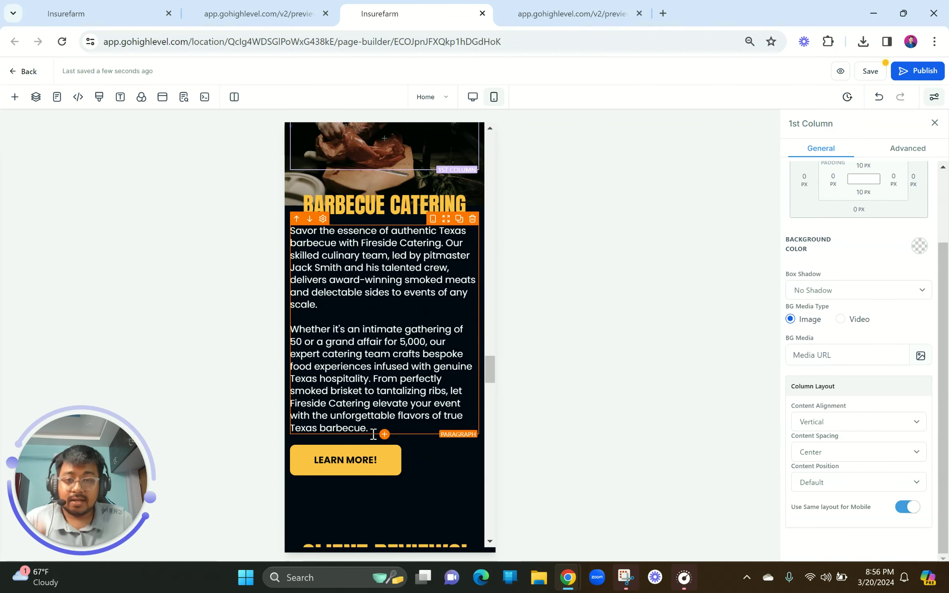
pyautogui.click(360, 353)
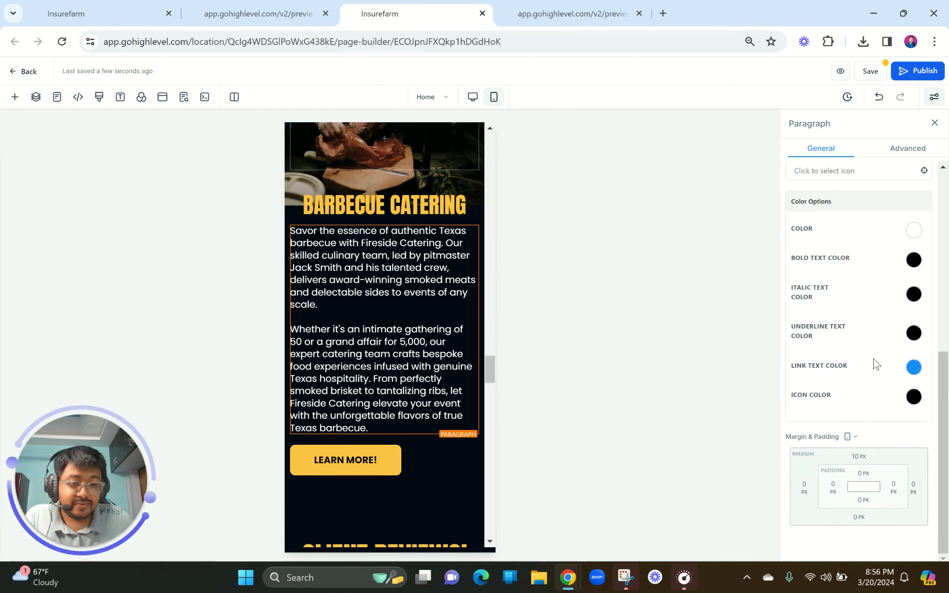
pyautogui.scroll(6, 863, 356)
pyautogui.doubleClick(896, 373)
pyautogui.write('16')
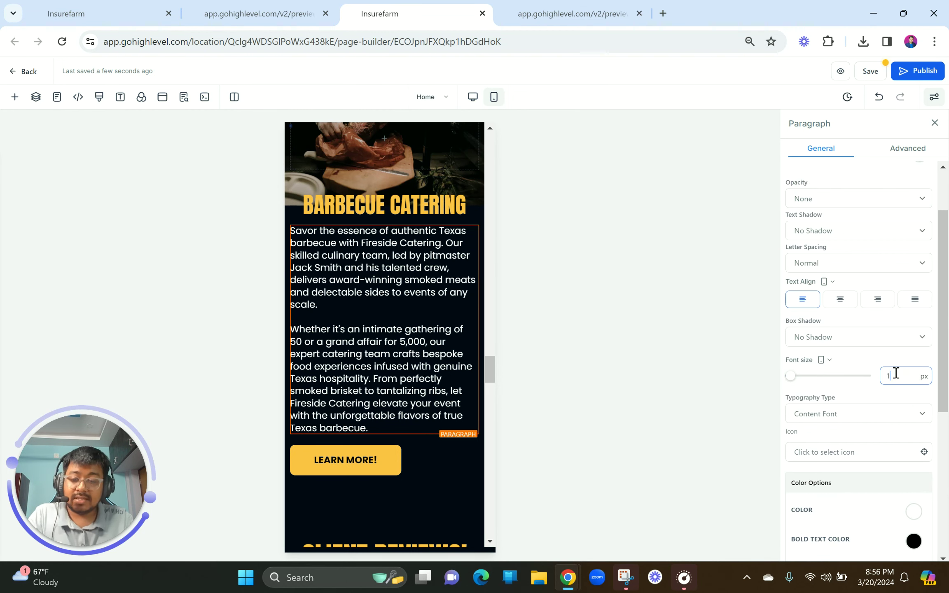
pyautogui.click(418, 304)
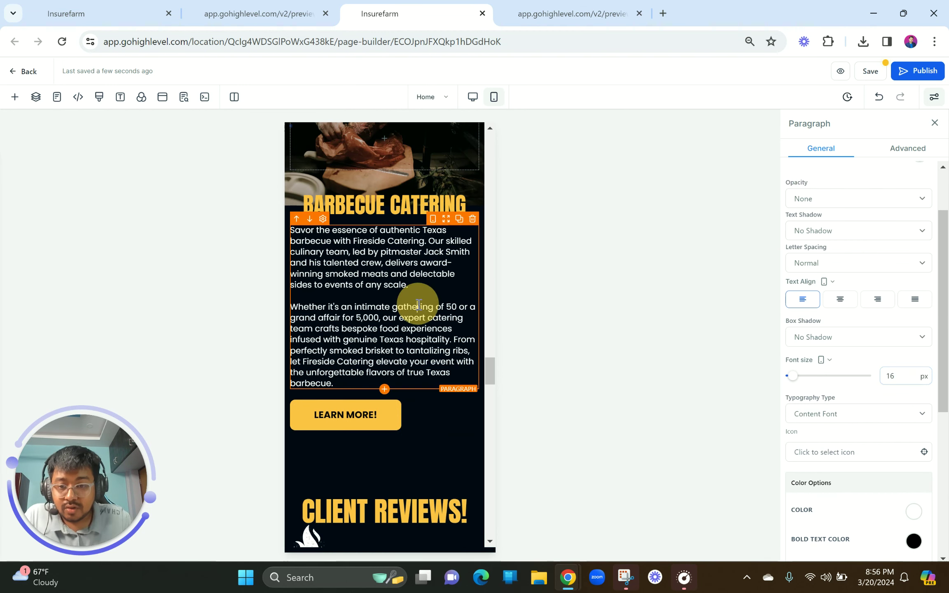
# Centre the LEARN MORE! button and clear its font size for editing
pyautogui.scroll(-2, 419, 304)
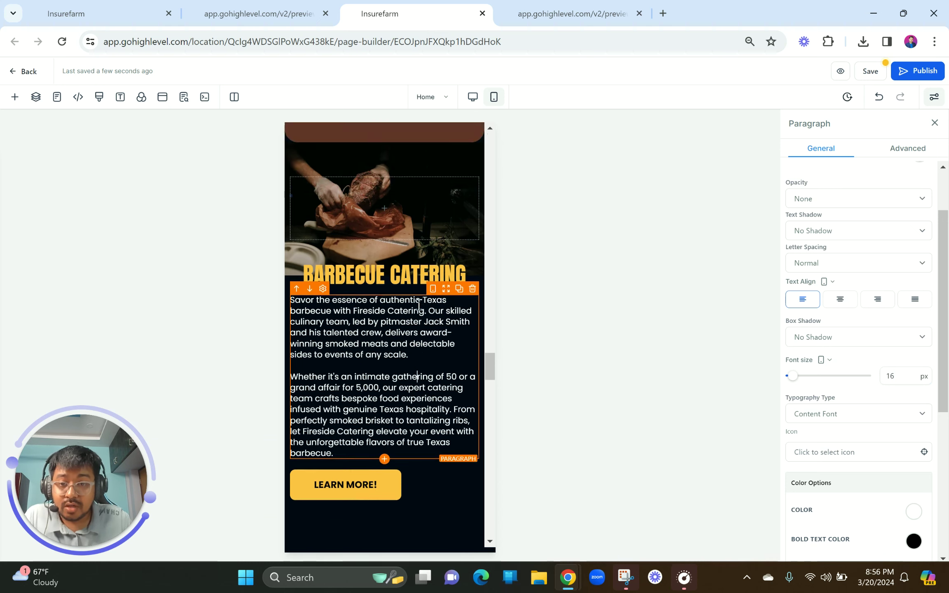
pyautogui.click(369, 395)
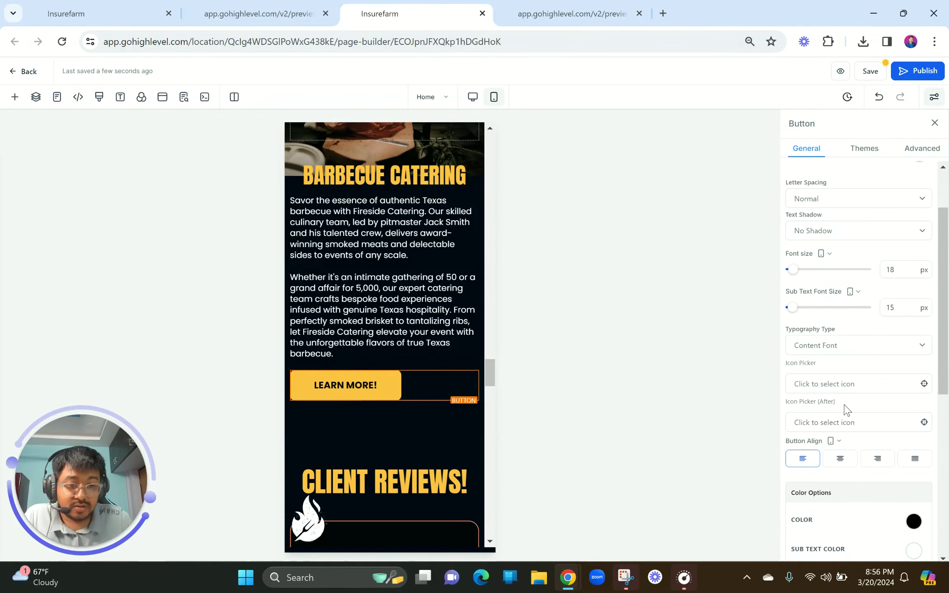
pyautogui.click(840, 461)
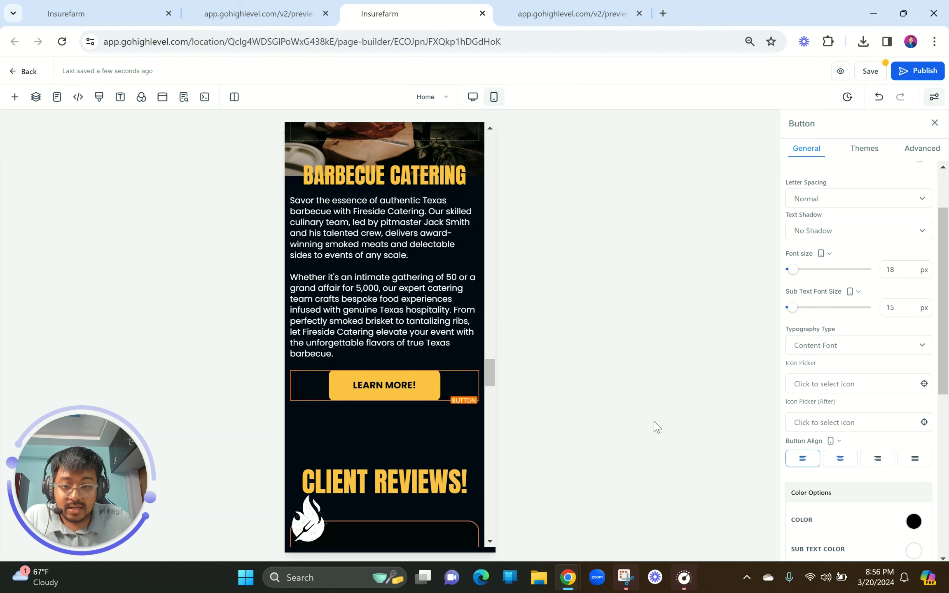
pyautogui.click(902, 266)
pyautogui.press('BackSpace')
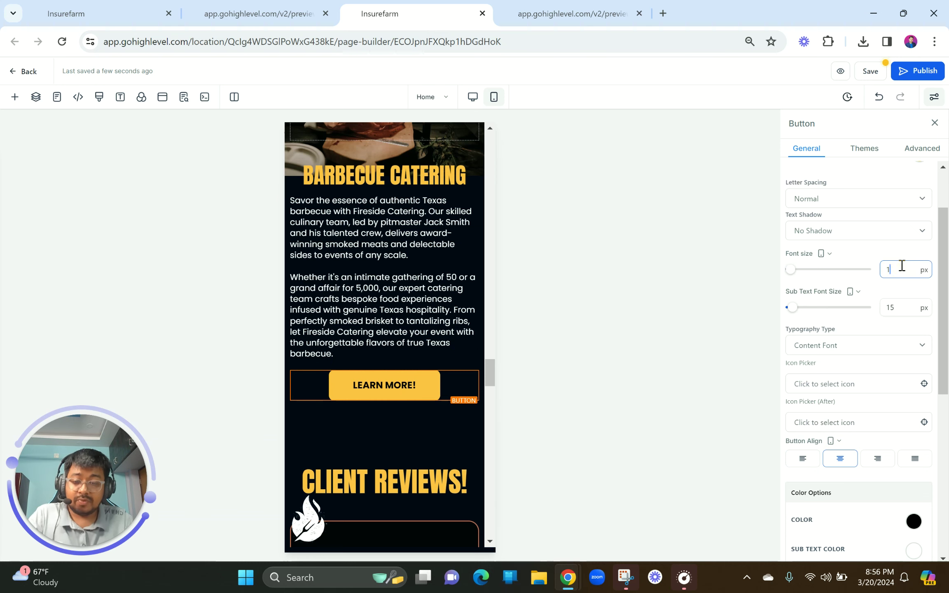
pyautogui.scroll(5, 378, 312)
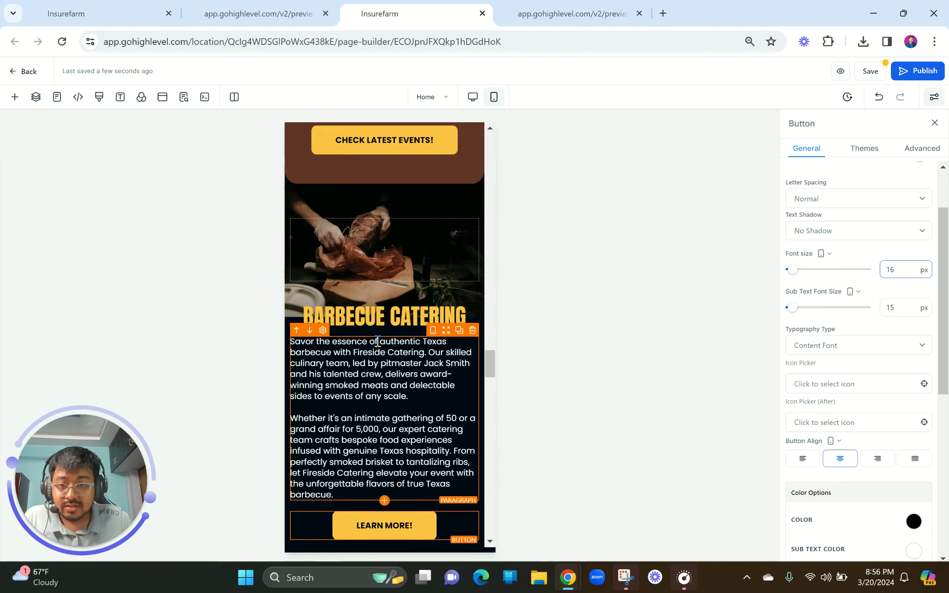
# Select the catering section and scroll through its mobile layout to review it
pyautogui.click(380, 250)
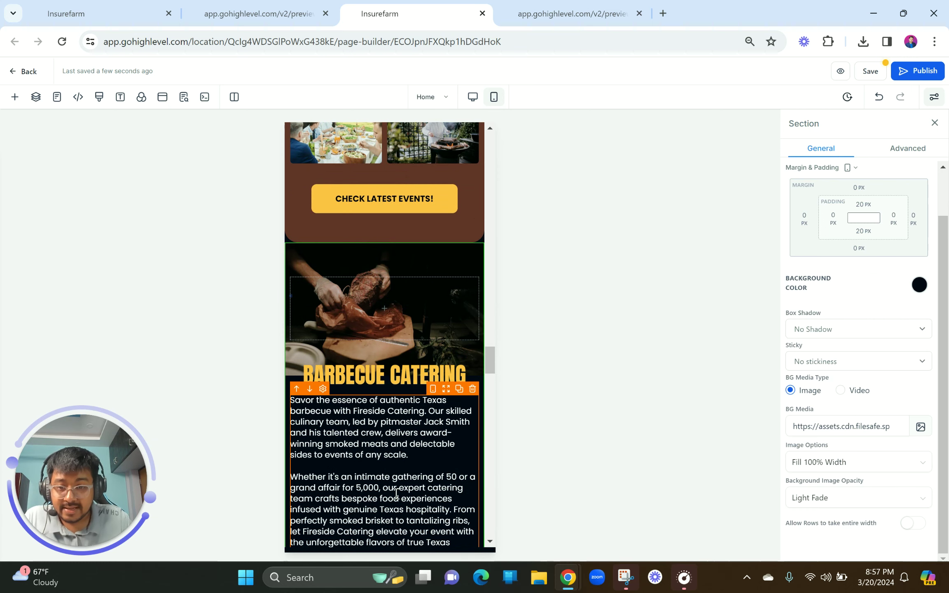
pyautogui.scroll(-5, 396, 493)
pyautogui.scroll(3, 396, 493)
pyautogui.scroll(-9, 396, 494)
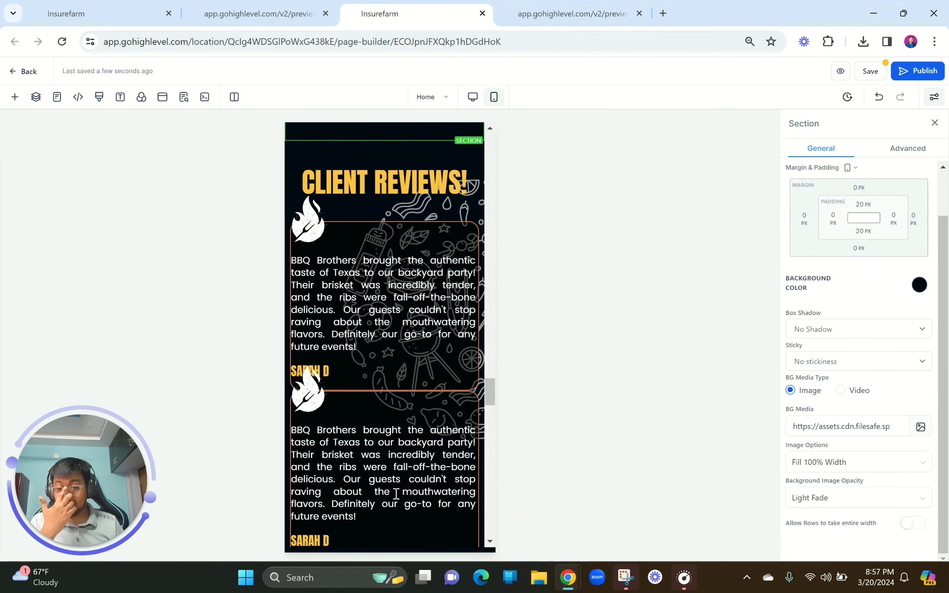
pyautogui.scroll(-10, 424, 543)
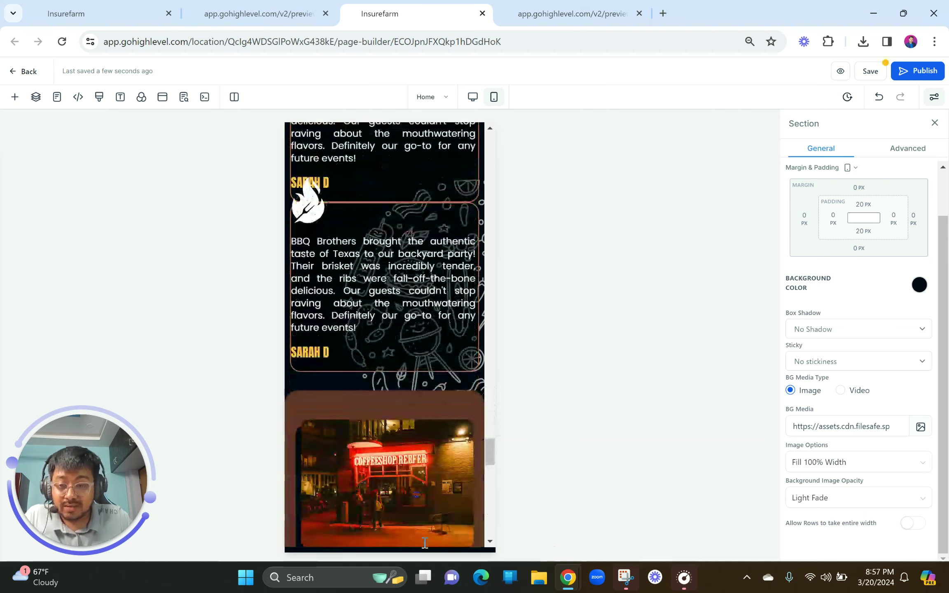
pyautogui.scroll(-15, 425, 543)
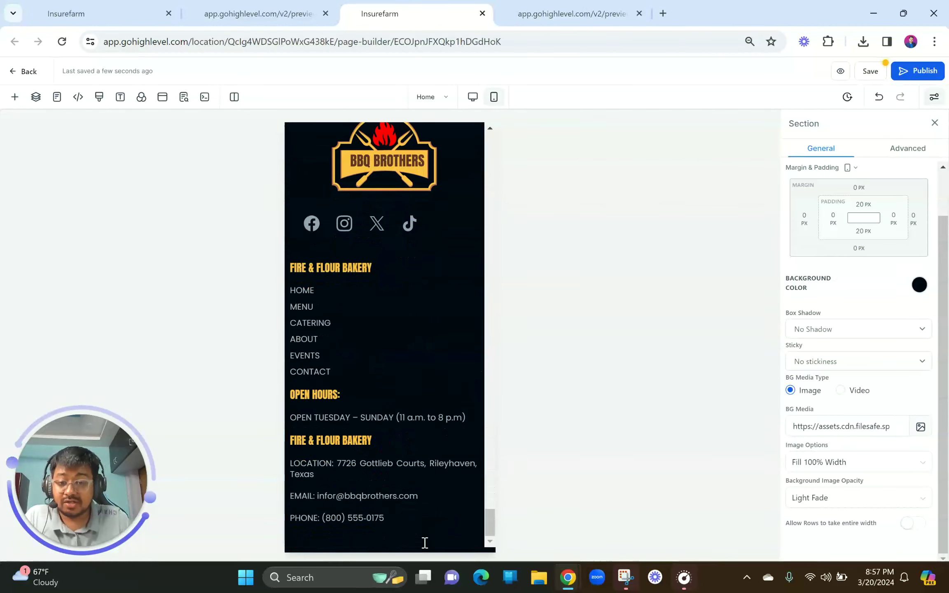
pyautogui.scroll(20, 425, 543)
pyautogui.scroll(2, 425, 543)
pyautogui.scroll(-8, 425, 543)
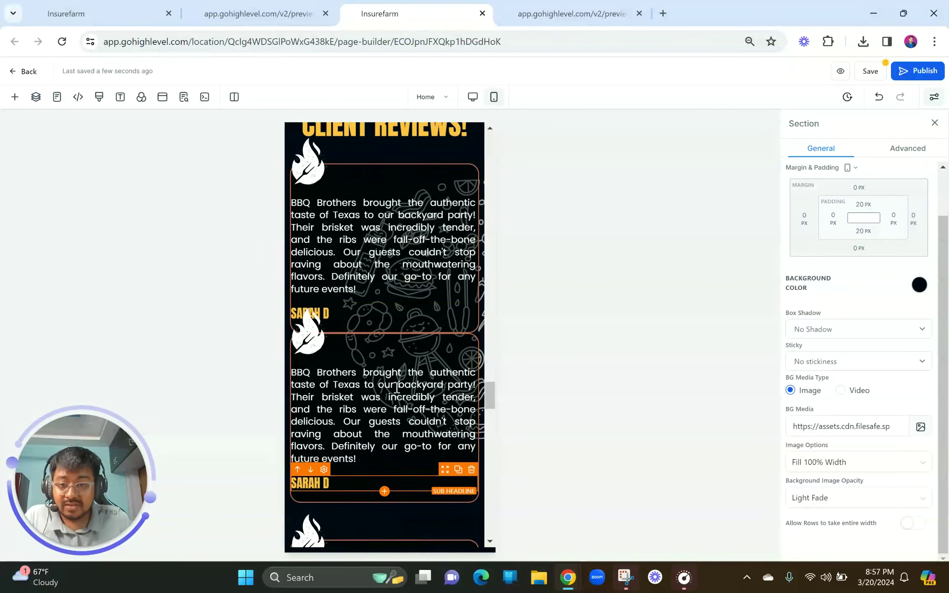
pyautogui.scroll(4, 373, 331)
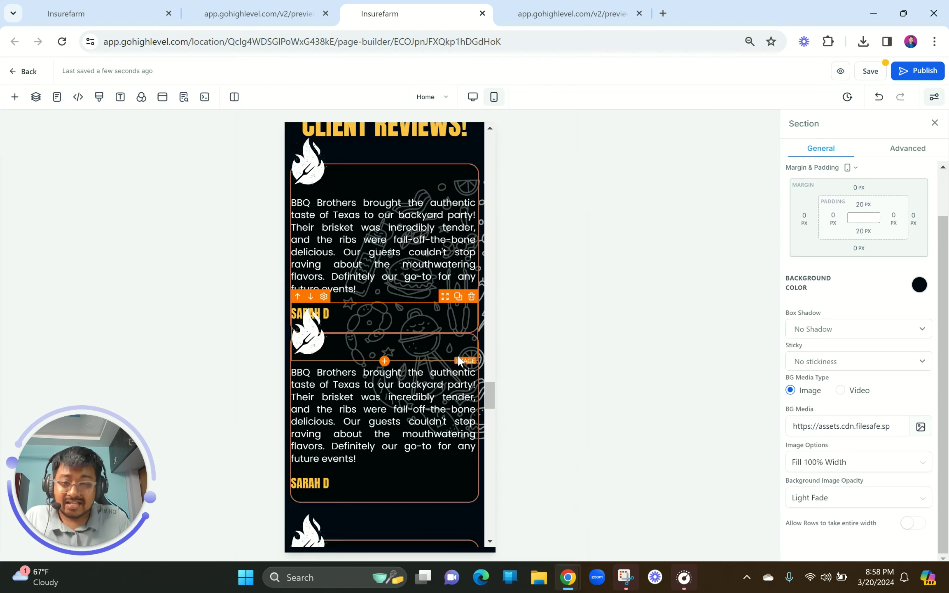
pyautogui.scroll(1, 458, 357)
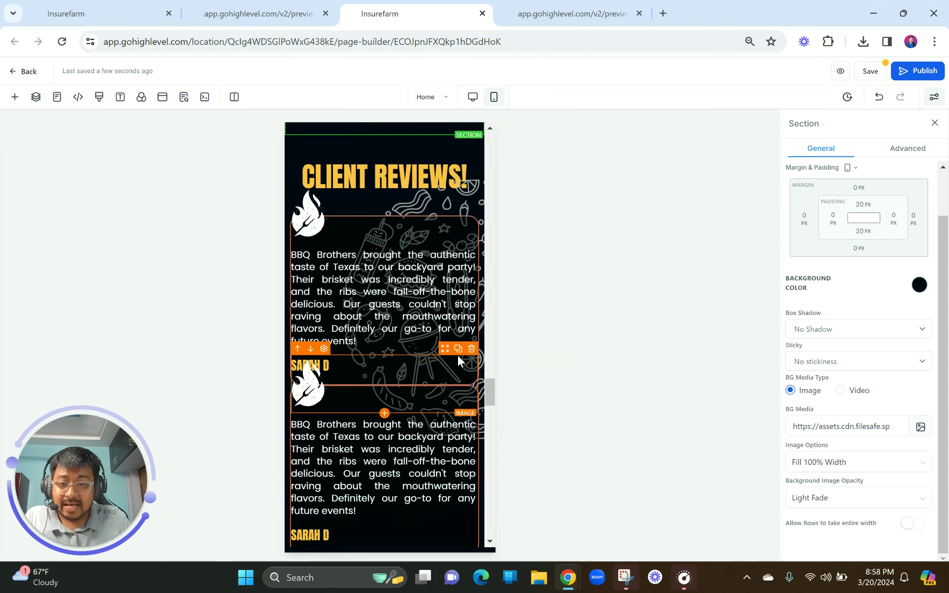
# Set the CLIENT REVIEWS! headline to 42 px, then return to the desktop layout
pyautogui.click(388, 173)
pyautogui.scroll(3, 840, 309)
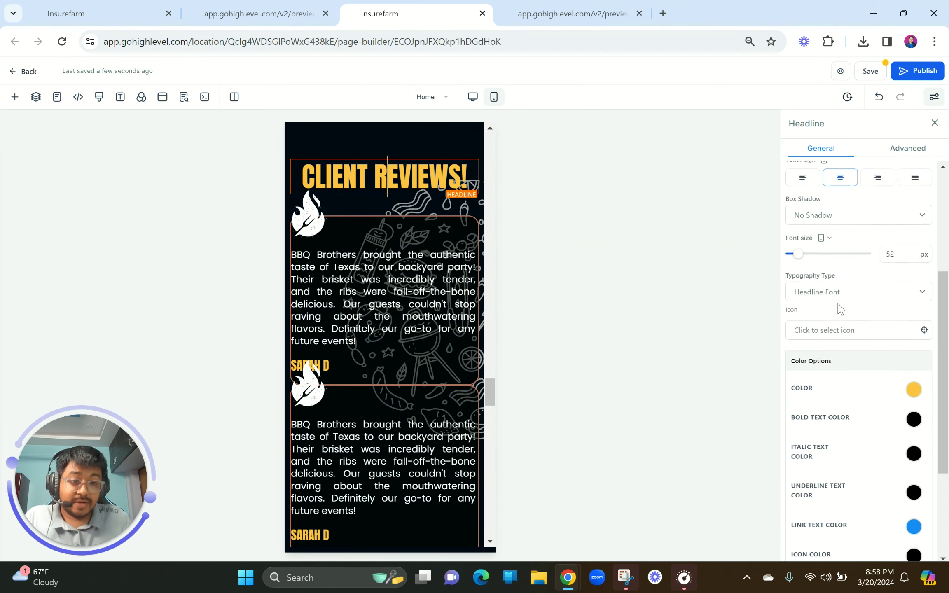
pyautogui.scroll(2, 841, 309)
pyautogui.doubleClick(894, 337)
pyautogui.write('42')
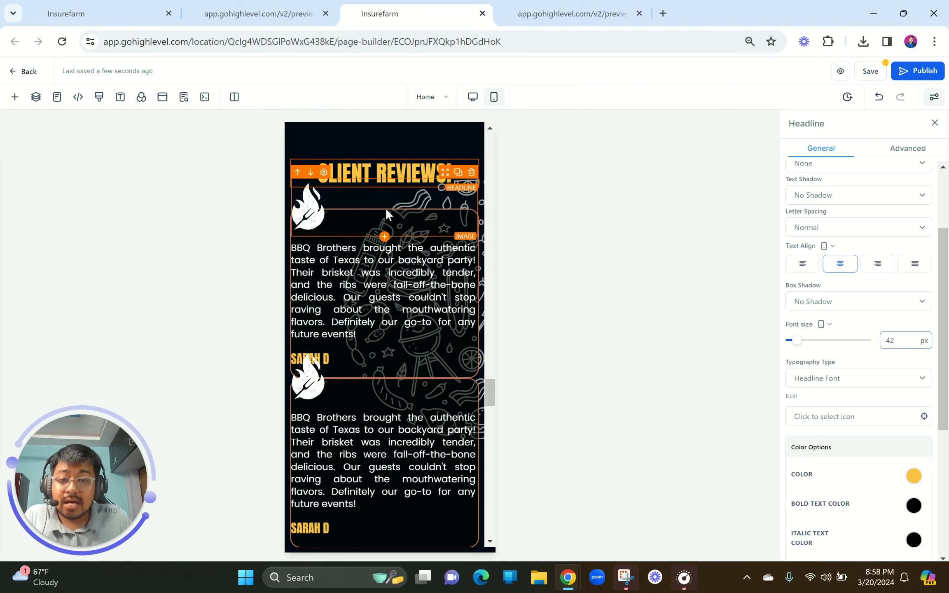
pyautogui.scroll(-2, 388, 288)
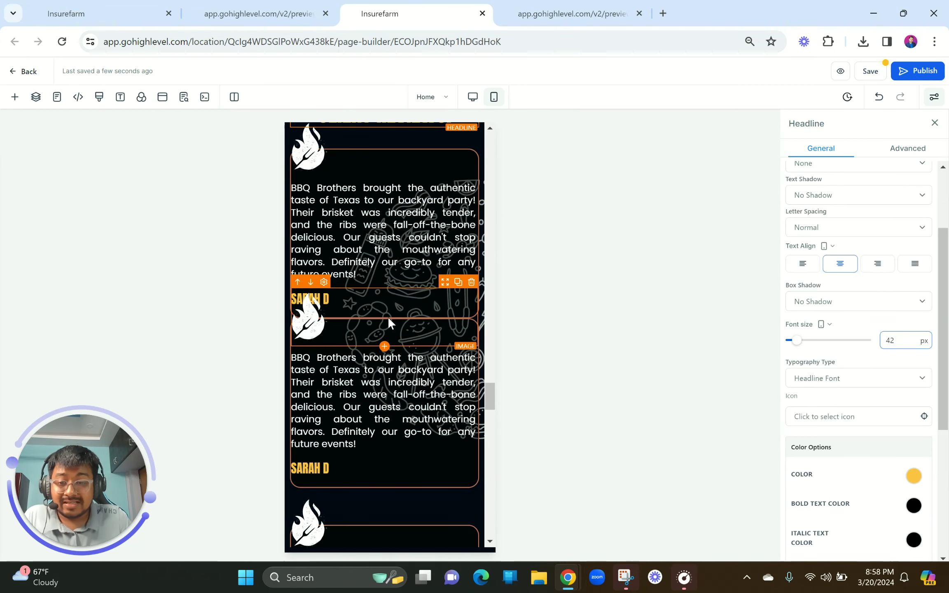
pyautogui.scroll(-1, 405, 423)
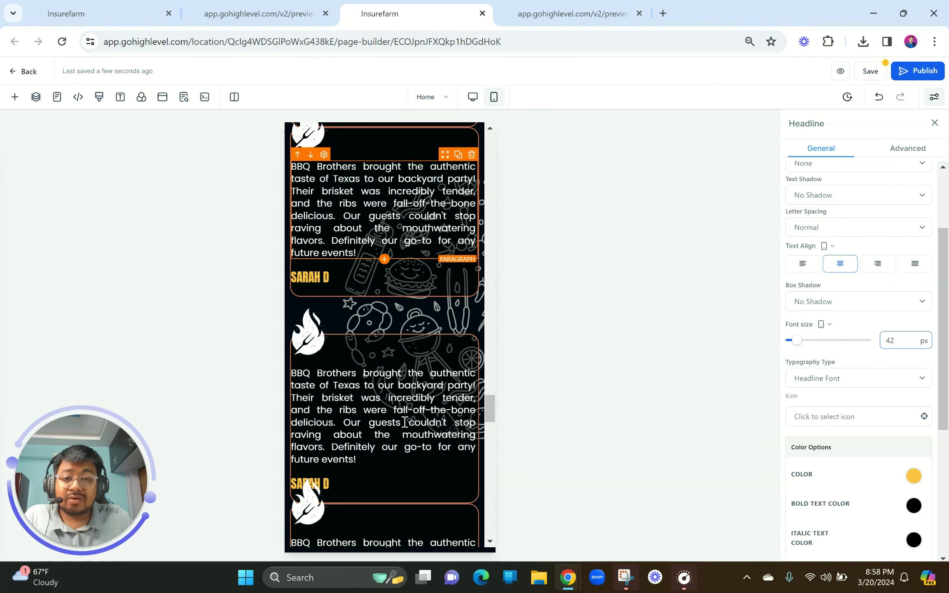
pyautogui.click(472, 98)
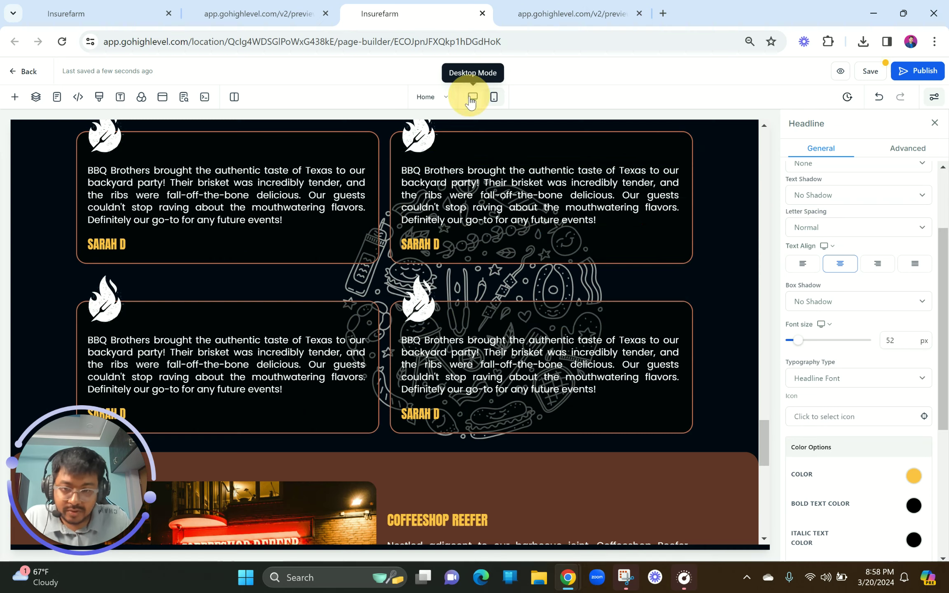
# Select the Client Reviews section, check its Advanced and General settings, and view it on mobile
pyautogui.scroll(5, 424, 294)
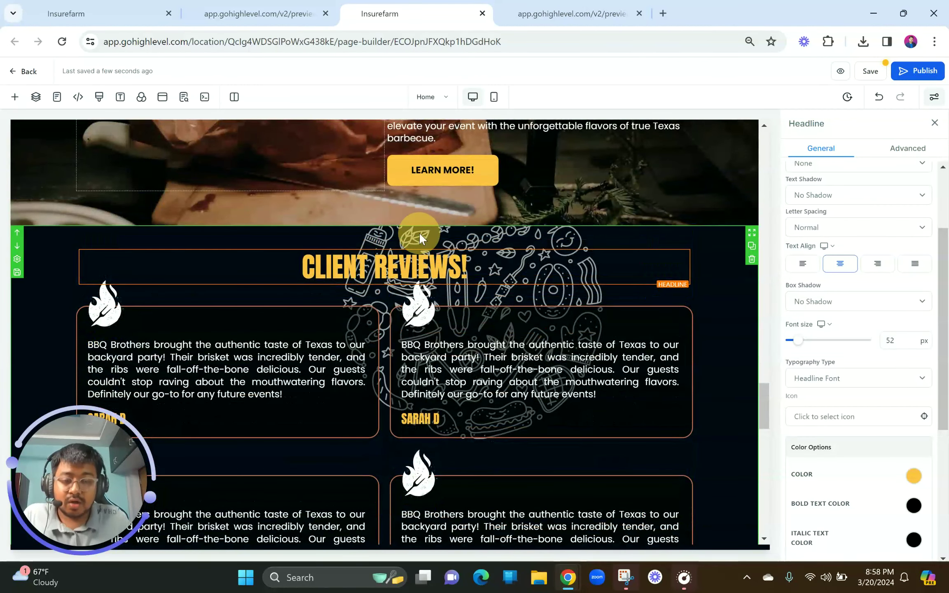
pyautogui.click(419, 232)
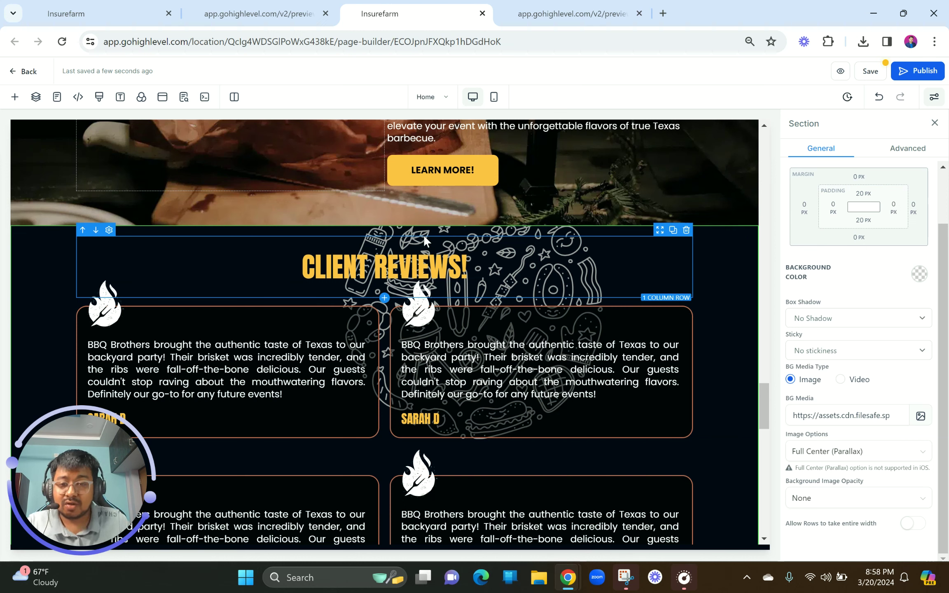
pyautogui.scroll(-2, 425, 228)
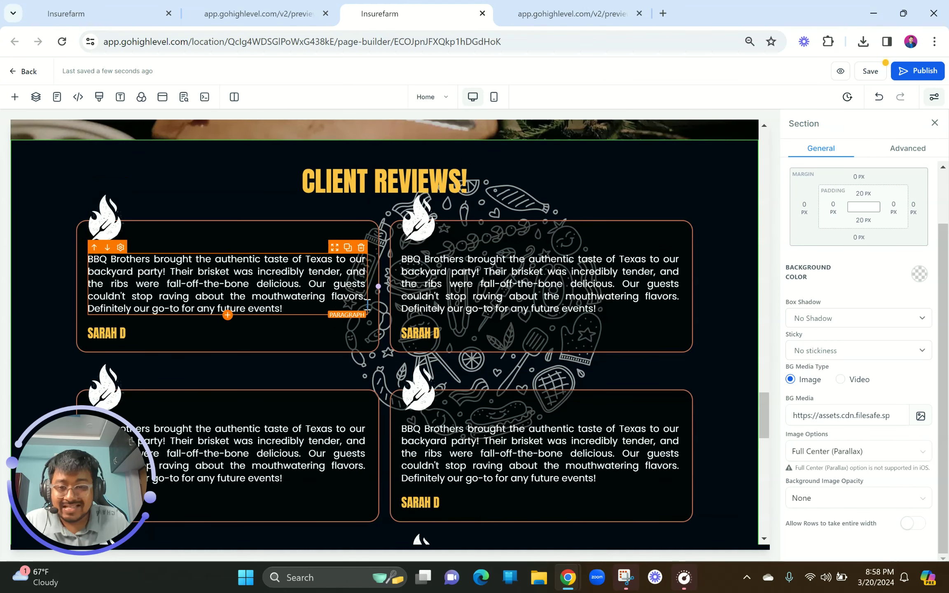
pyautogui.scroll(2, 783, 218)
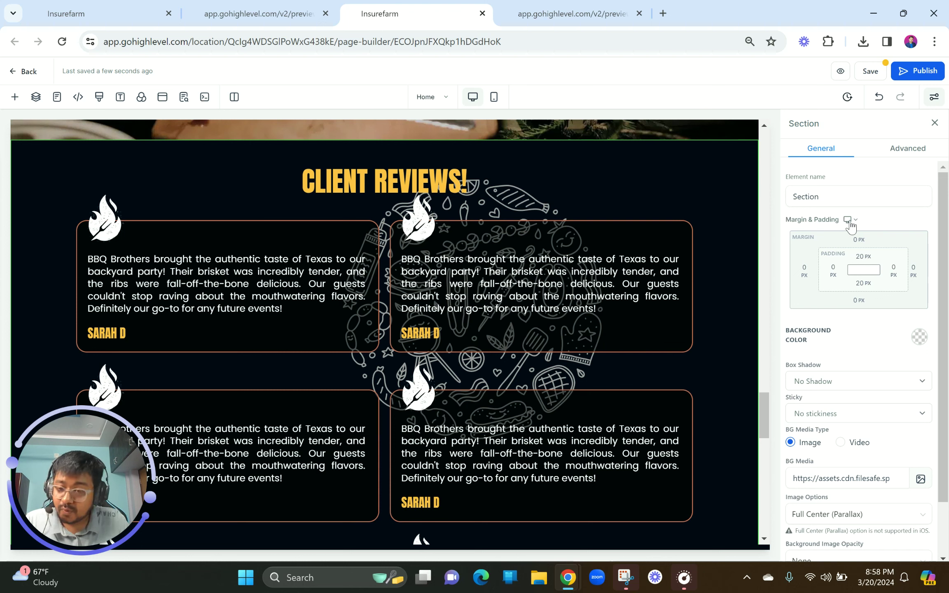
pyautogui.moveTo(751, 164)
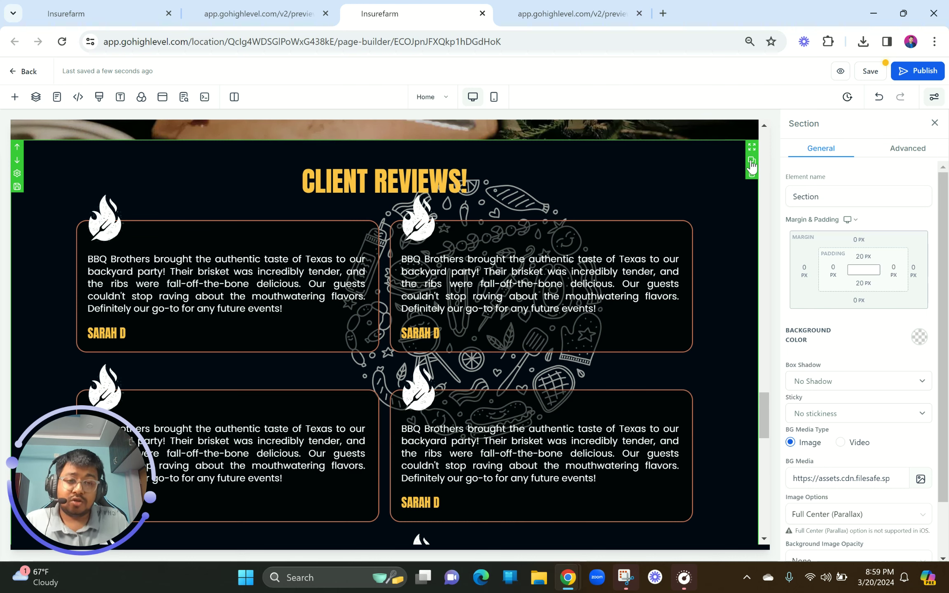
pyautogui.click(890, 149)
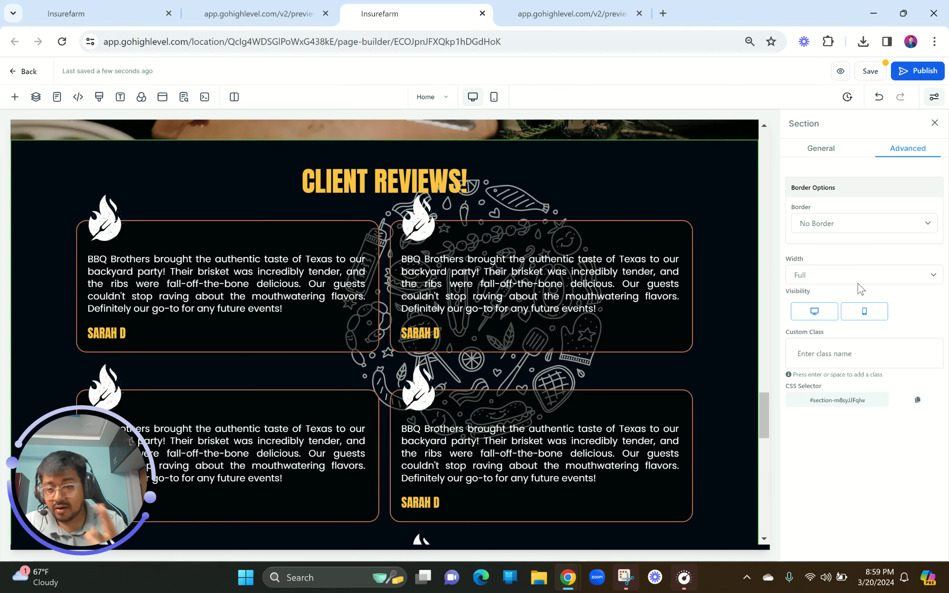
pyautogui.click(818, 148)
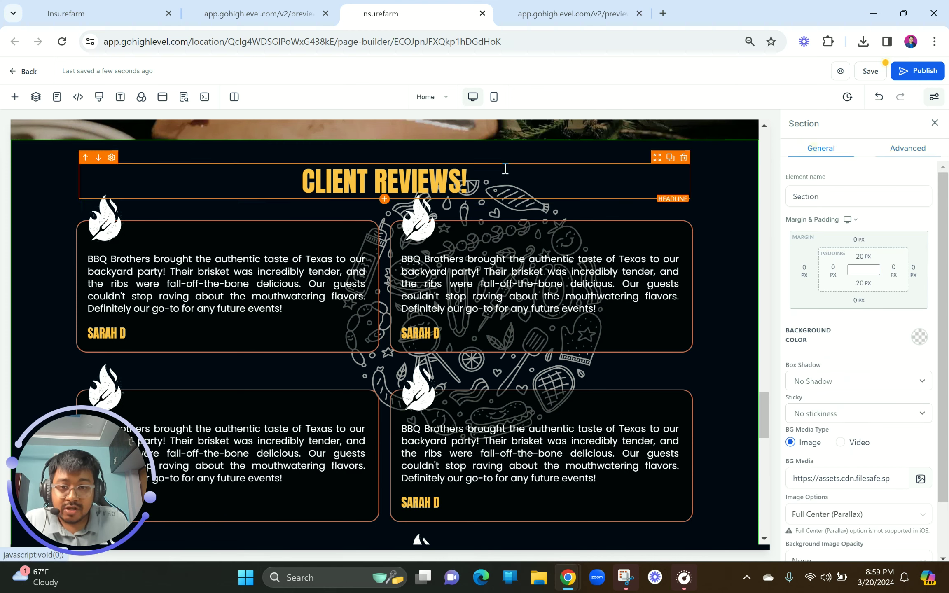
pyautogui.click(495, 98)
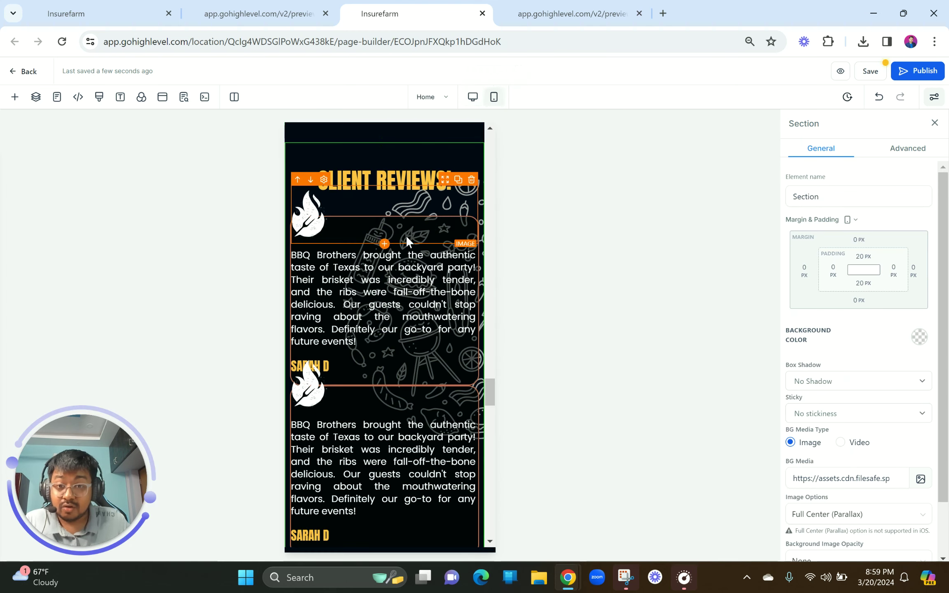
# Give the first review card's column 10 px left and right padding
pyautogui.scroll(1, 406, 235)
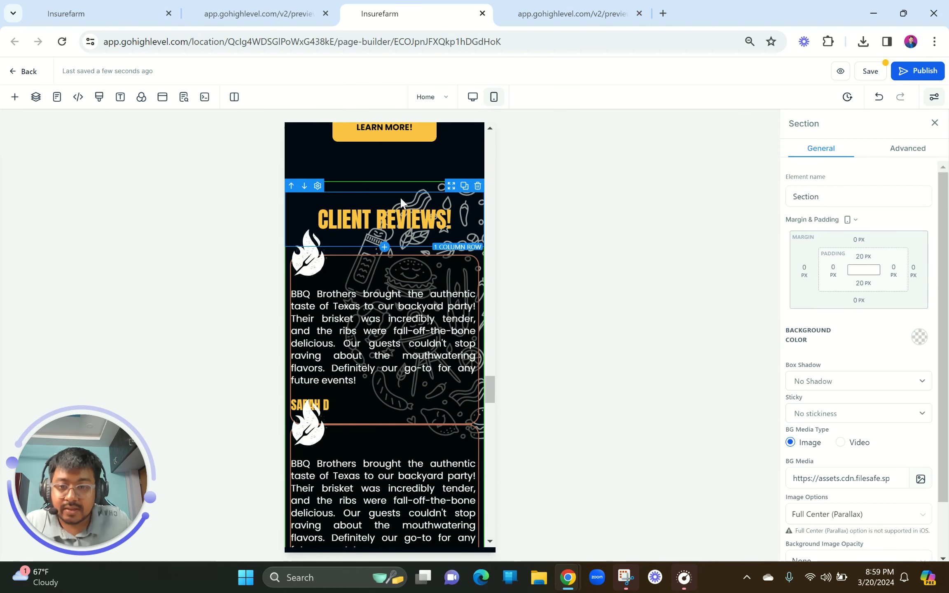
pyautogui.click(409, 285)
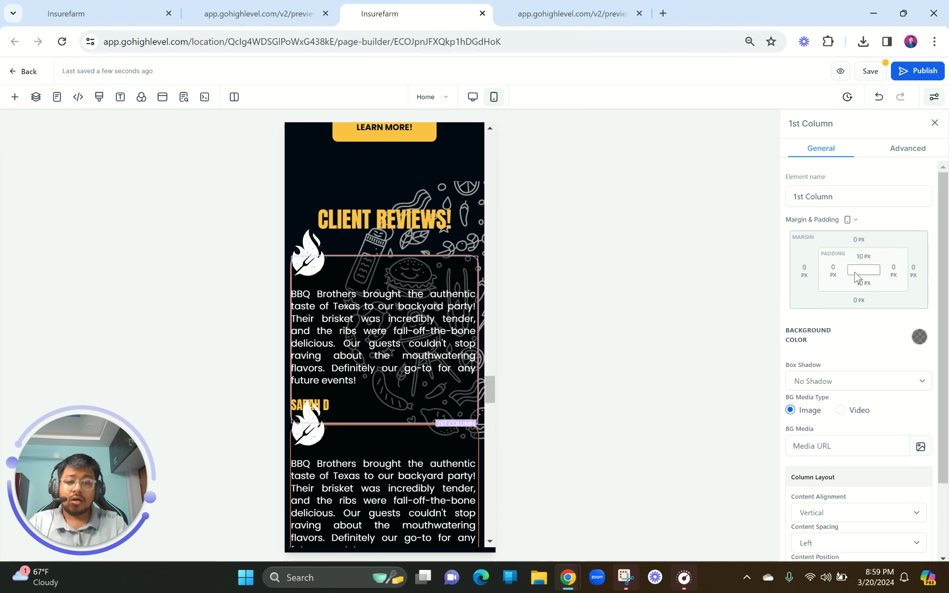
pyautogui.click(833, 270)
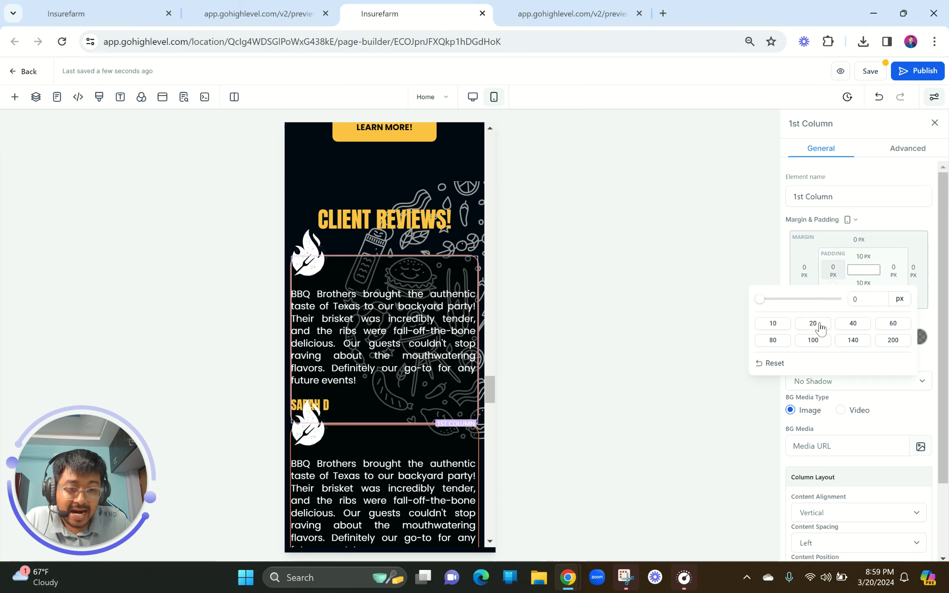
pyautogui.click(773, 324)
pyautogui.click(914, 270)
pyautogui.click(894, 269)
pyautogui.click(762, 324)
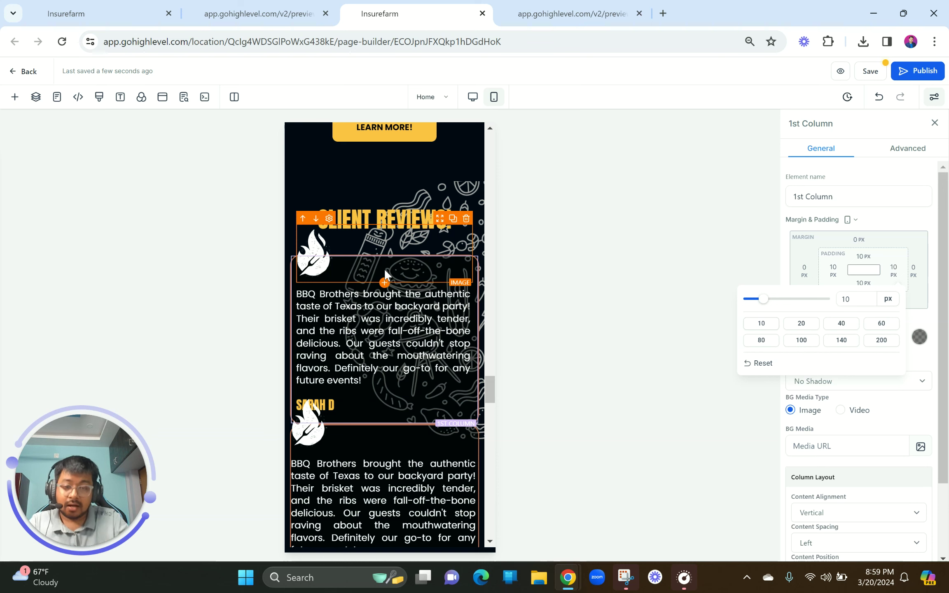
pyautogui.click(418, 342)
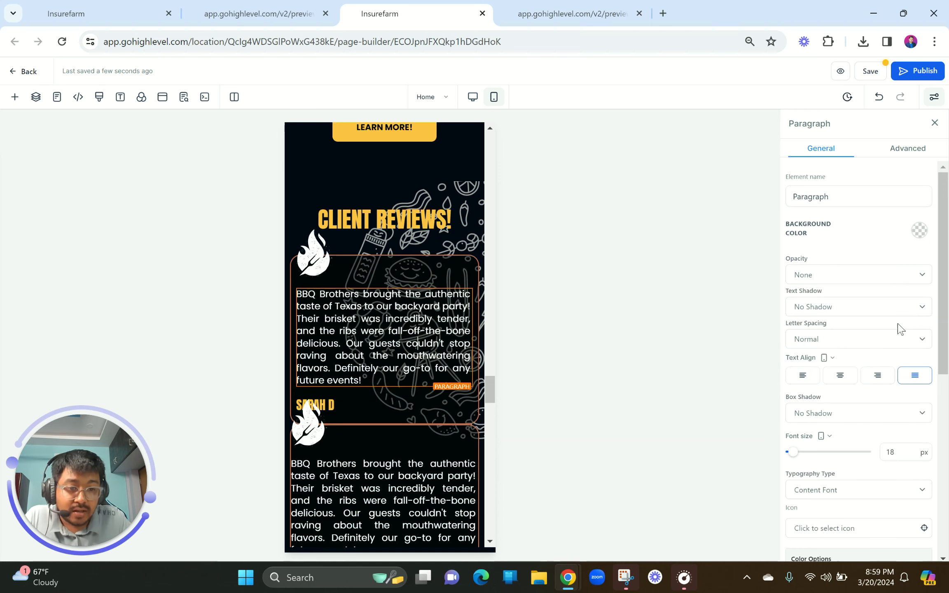
# Change the first review paragraph's font size from 18 to 16 px
pyautogui.scroll(-1, 869, 402)
pyautogui.click(900, 410)
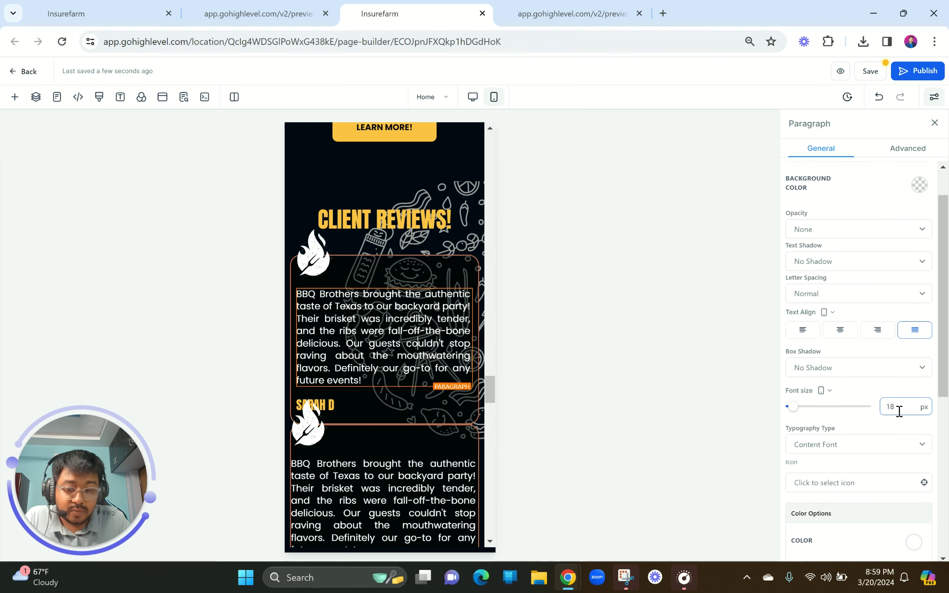
pyautogui.press('BackSpace')
pyautogui.write('6')
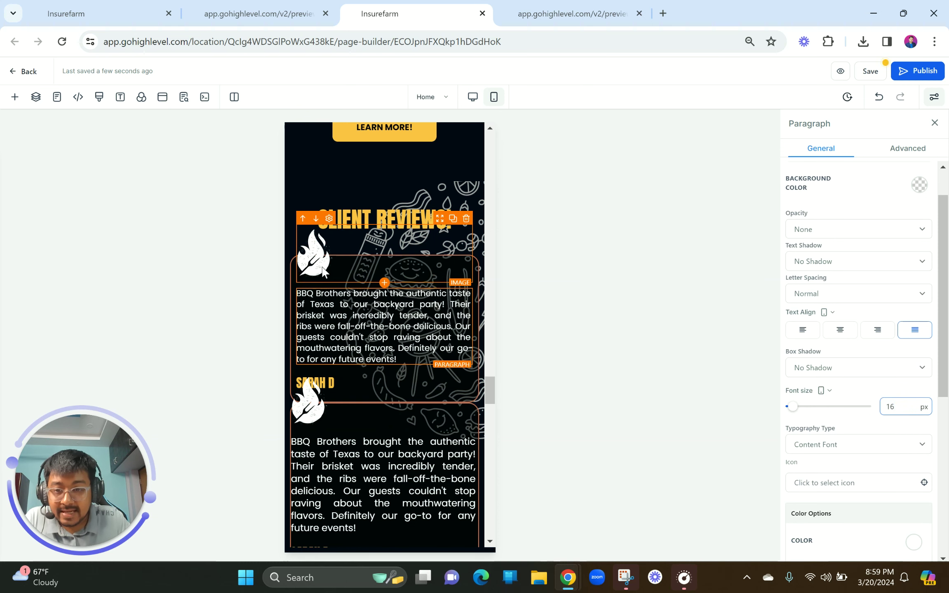
pyautogui.click(335, 272)
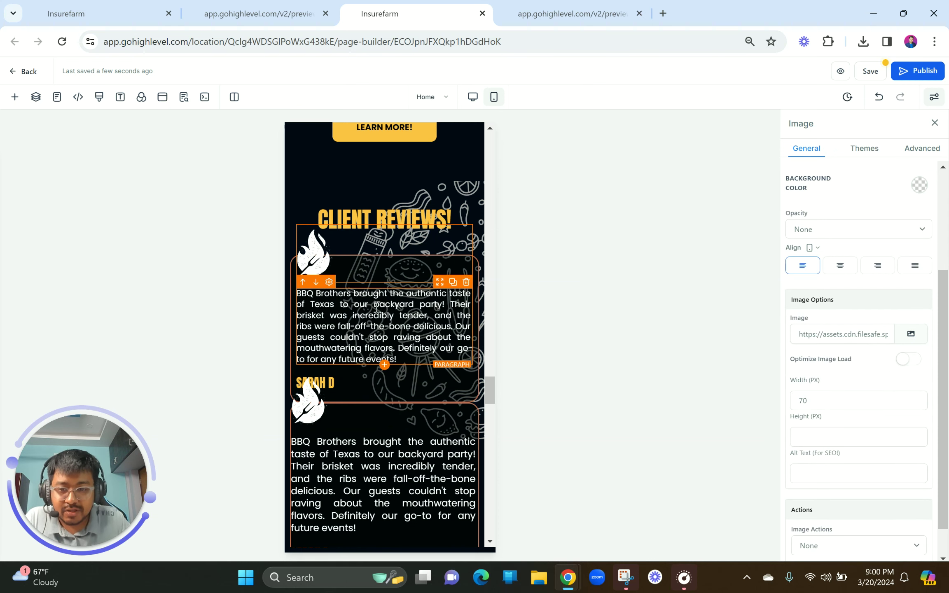
pyautogui.scroll(-1, 363, 313)
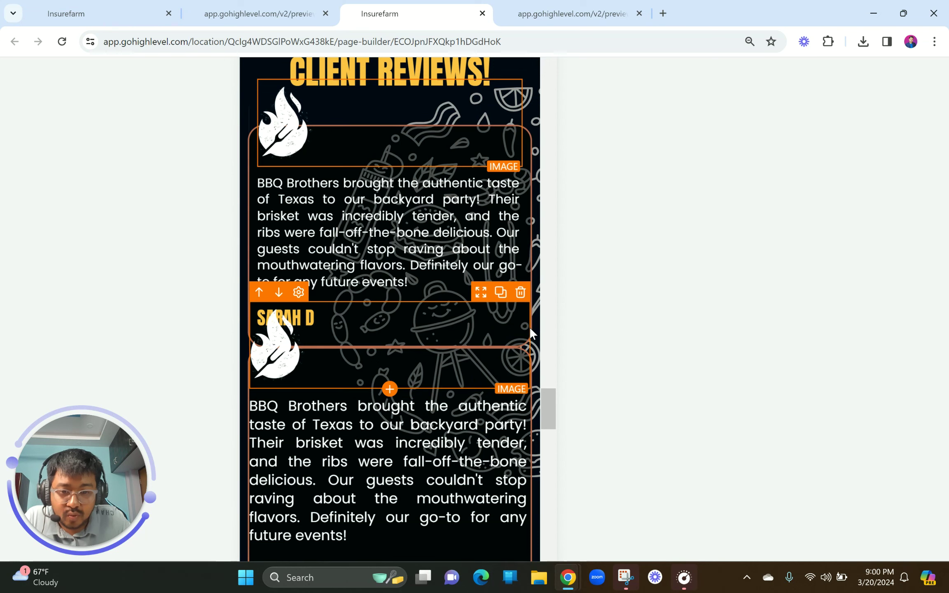
# Set the second review card's column top margin to 60 px
pyautogui.click(530, 394)
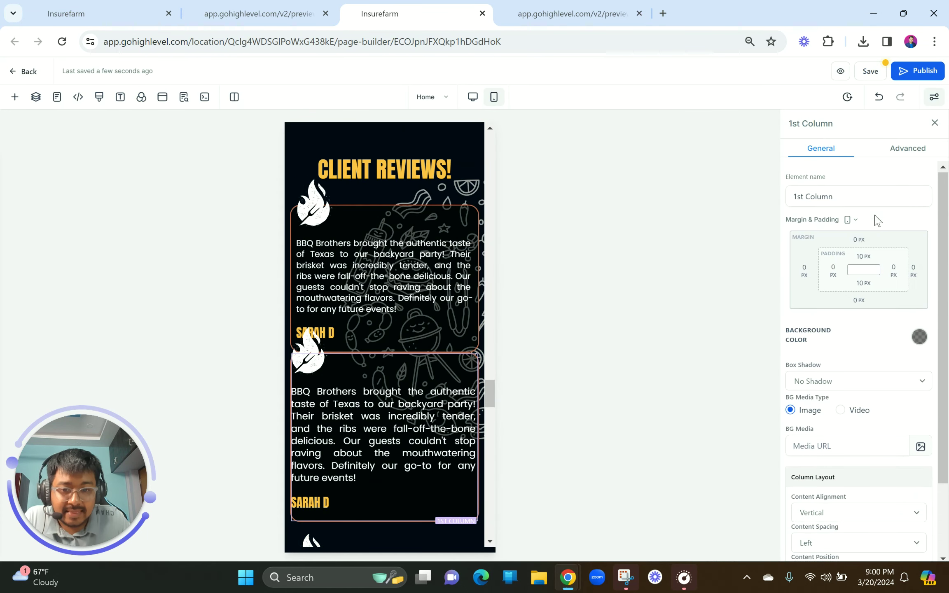
pyautogui.click(859, 240)
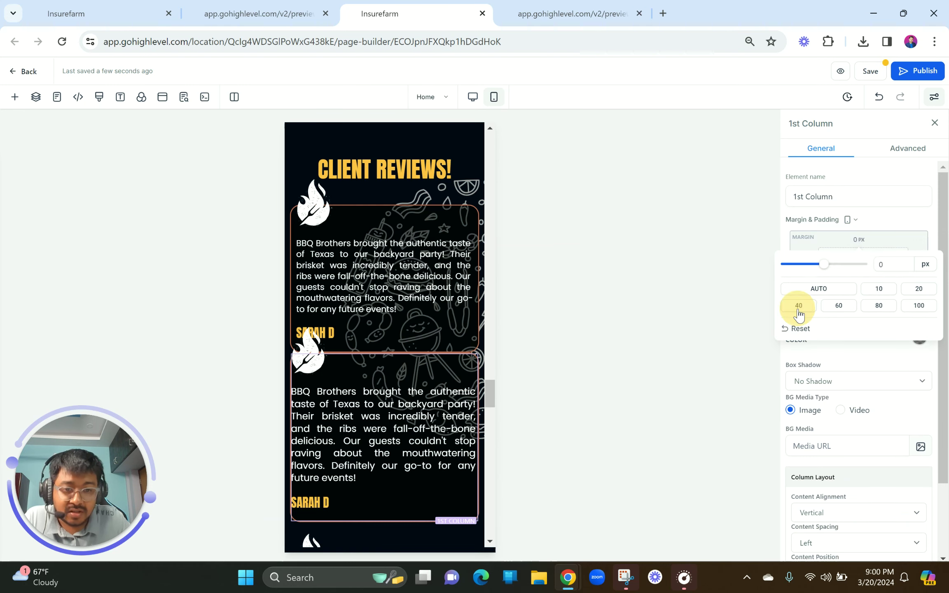
pyautogui.click(799, 307)
pyautogui.click(829, 313)
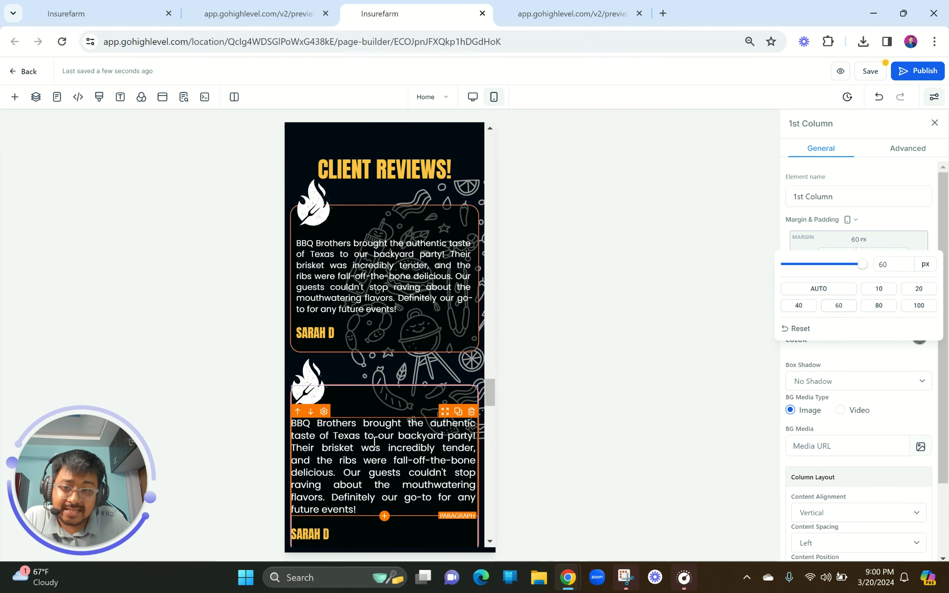
pyautogui.scroll(-1, 374, 442)
pyautogui.scroll(2, 389, 226)
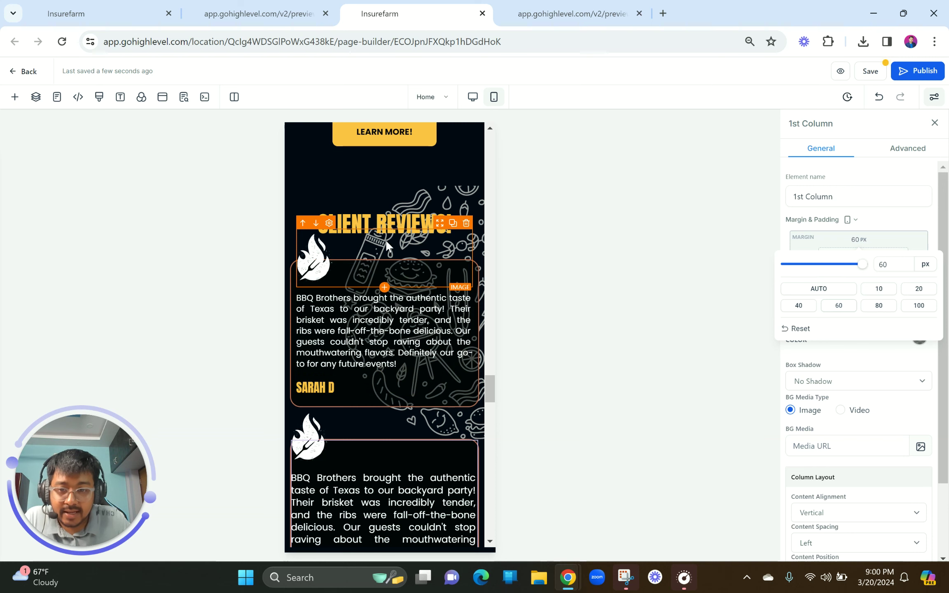
# Add a 10 px bottom margin to the reviews headline row
pyautogui.click(395, 200)
pyautogui.click(863, 300)
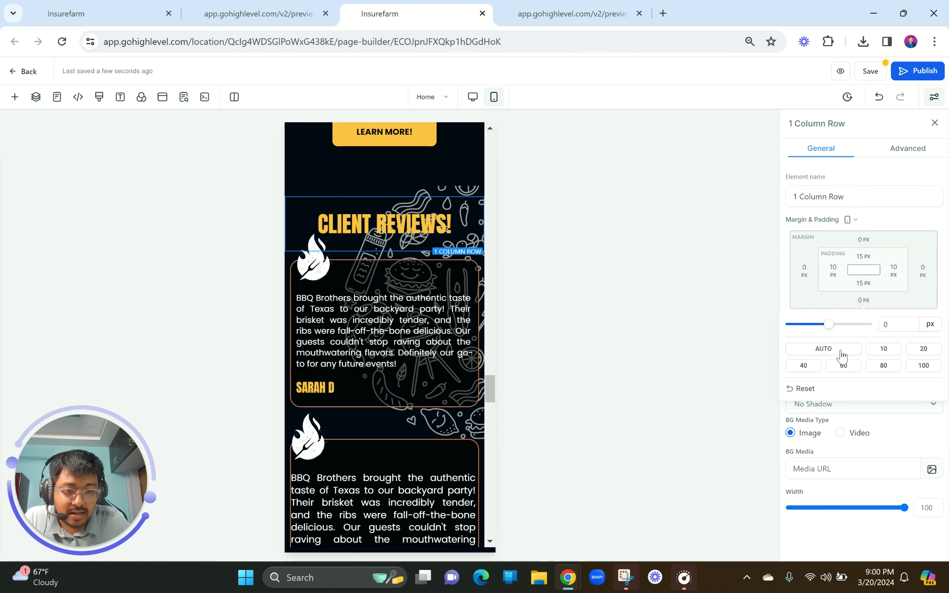
pyautogui.click(885, 353)
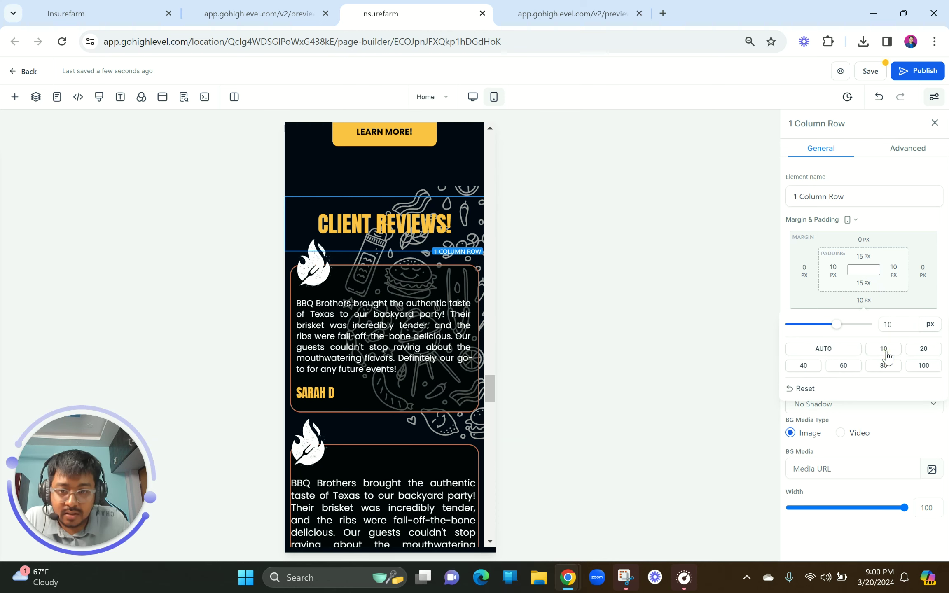
# Give the second review card's column 10 px left and right padding
pyautogui.click(364, 416)
pyautogui.scroll(-3, 364, 416)
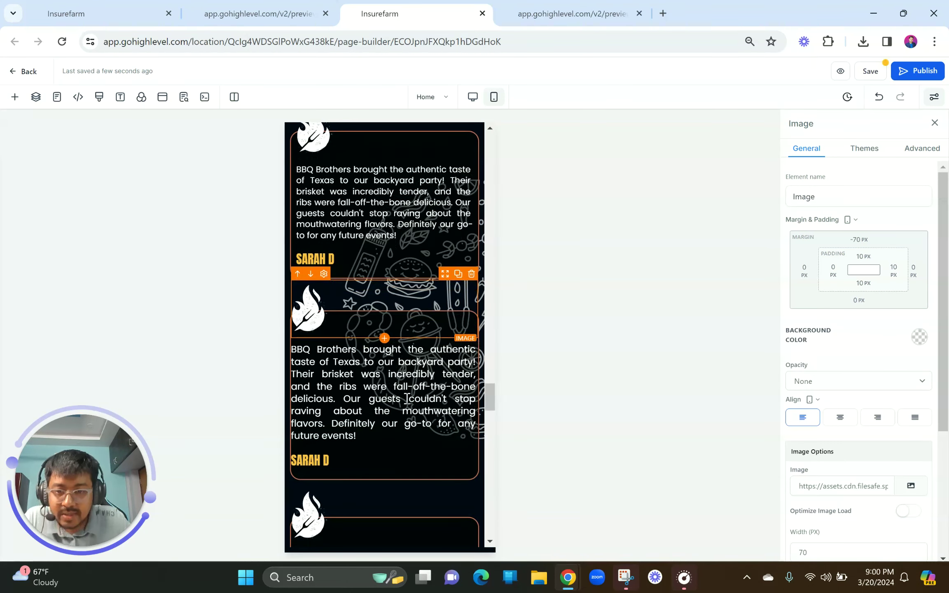
pyautogui.click(404, 478)
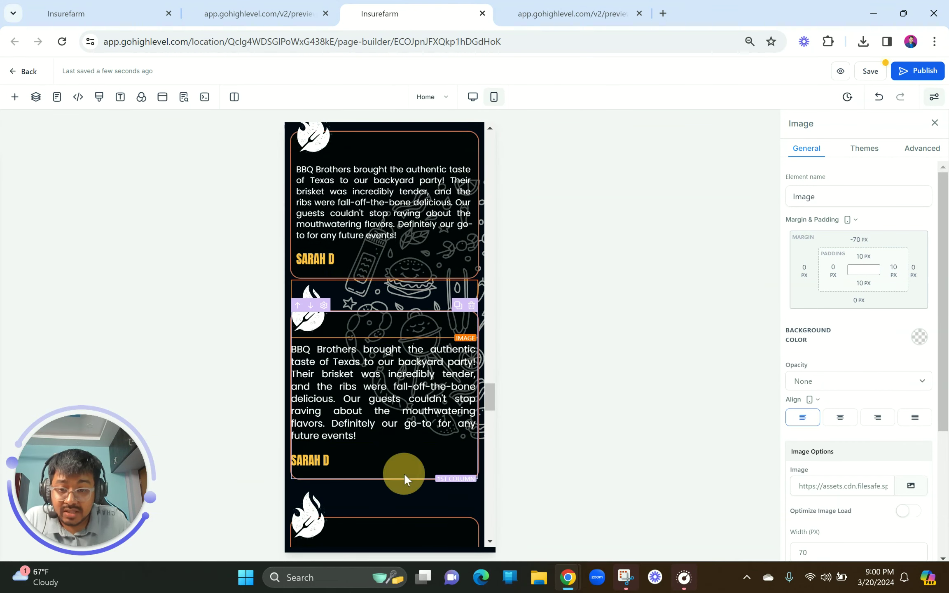
pyautogui.click(833, 271)
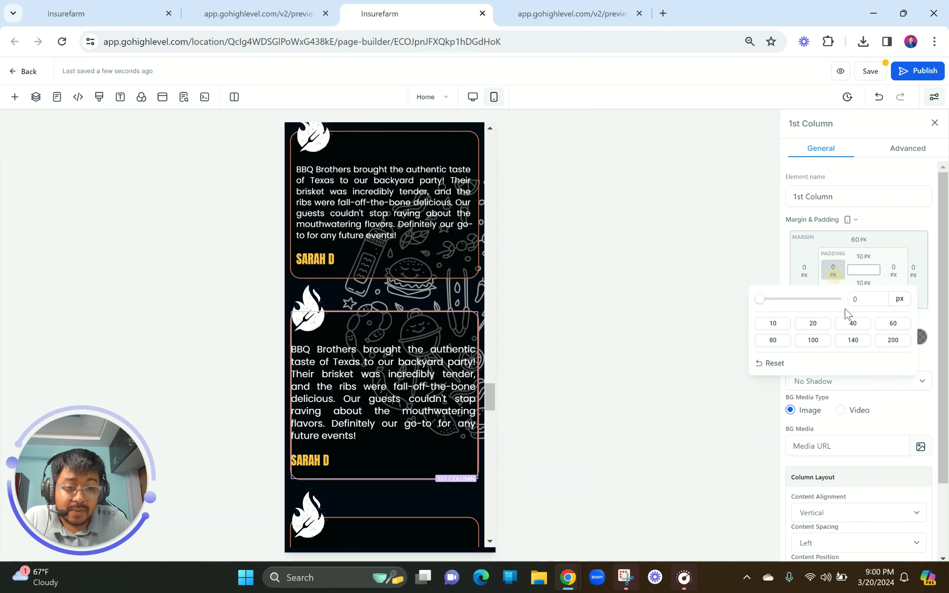
pyautogui.click(774, 323)
pyautogui.click(894, 274)
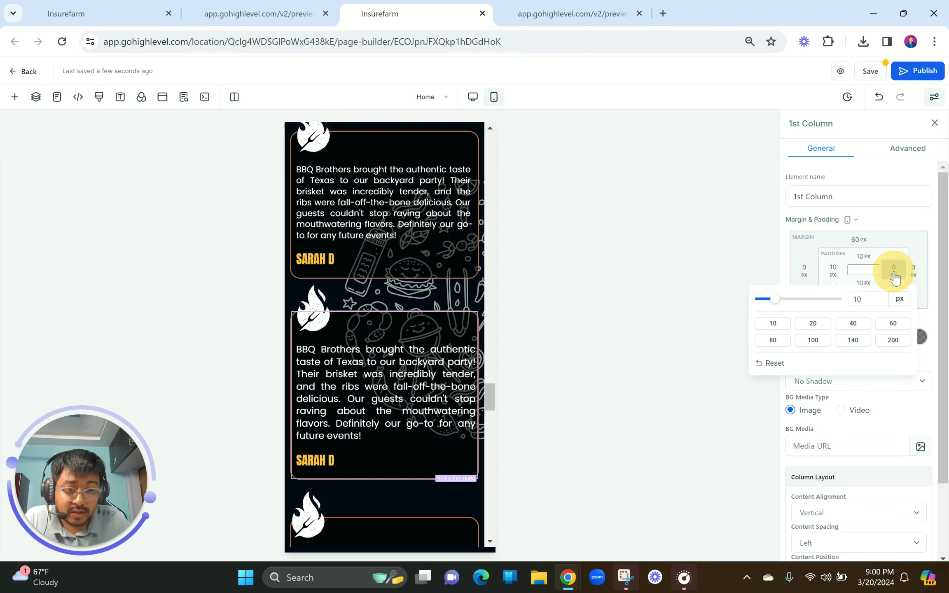
pyautogui.click(761, 324)
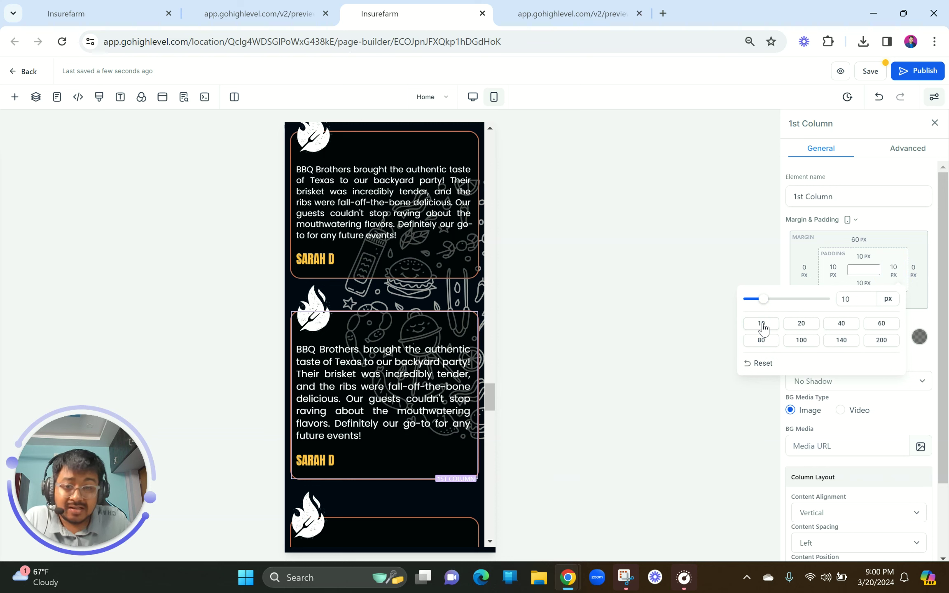
# Try retyping the first card's reviewer-name font size, then check the second review paragraph's font size
pyautogui.click(392, 384)
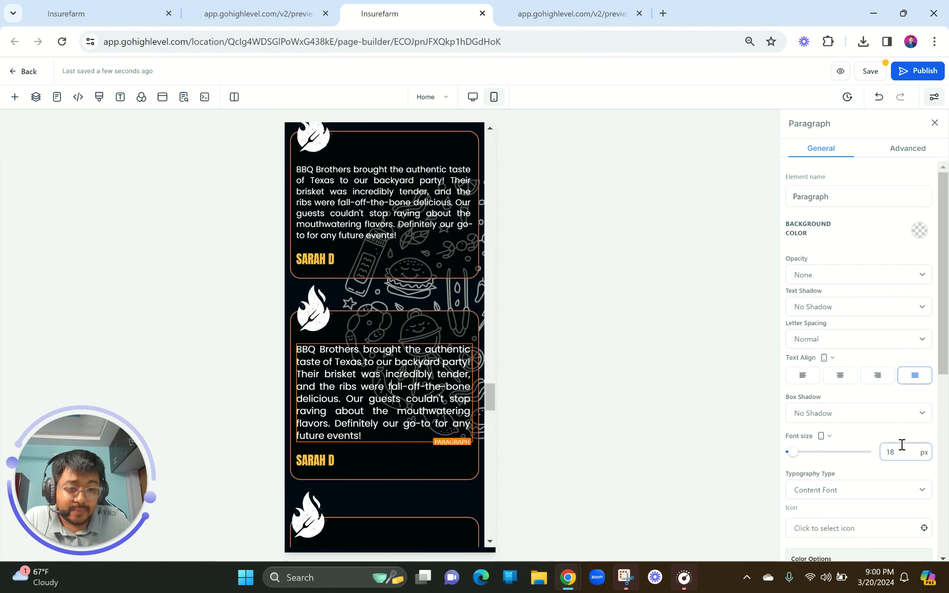
pyautogui.click(336, 260)
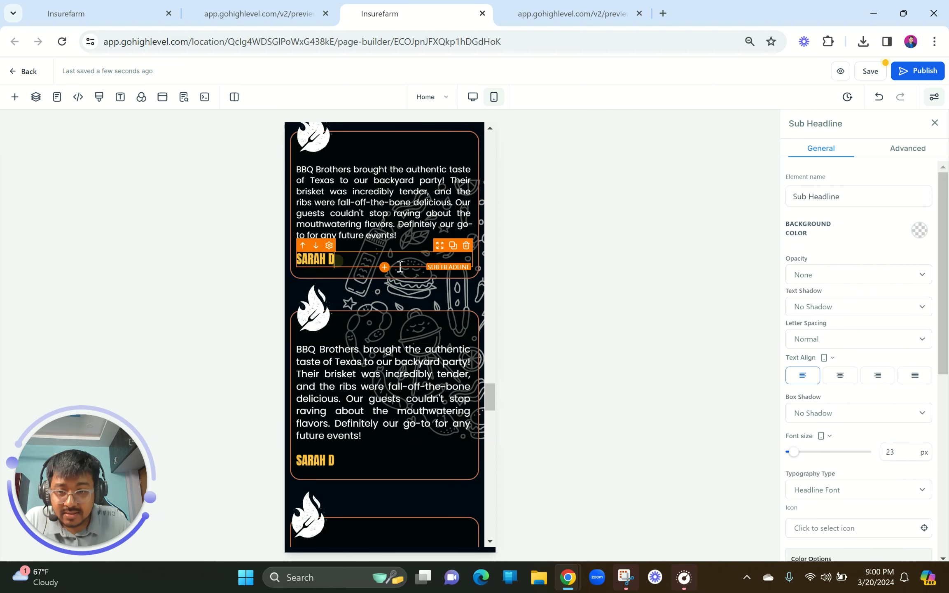
pyautogui.scroll(-1, 890, 430)
pyautogui.doubleClick(896, 404)
pyautogui.write('10')
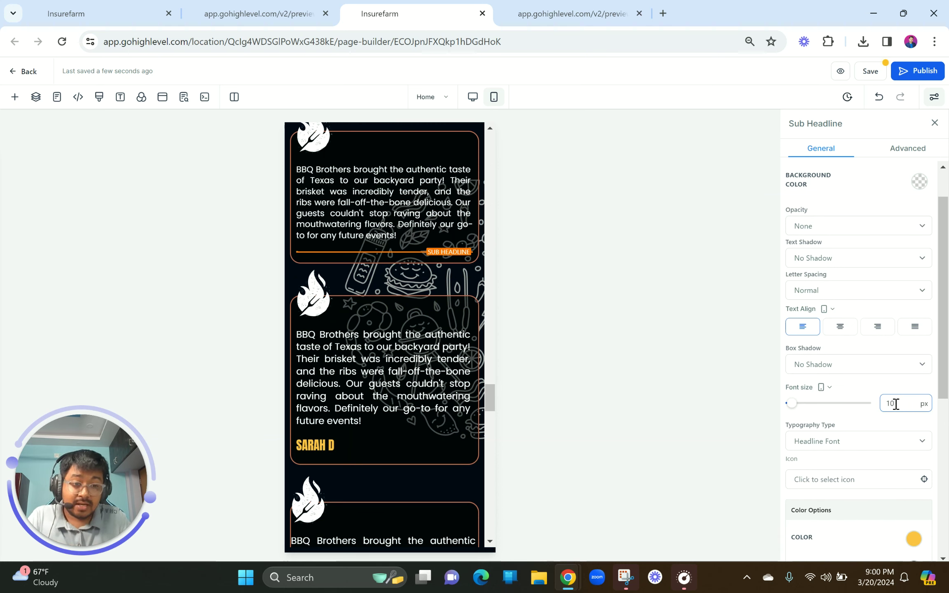
pyautogui.press('BackSpace')
pyautogui.press('BackSpace')
pyautogui.write('29')
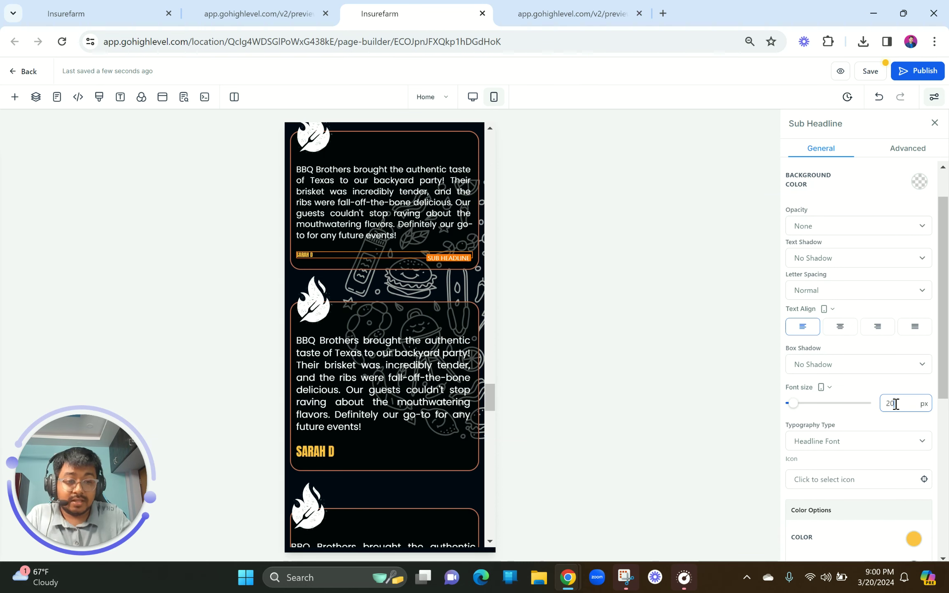
pyautogui.click(380, 376)
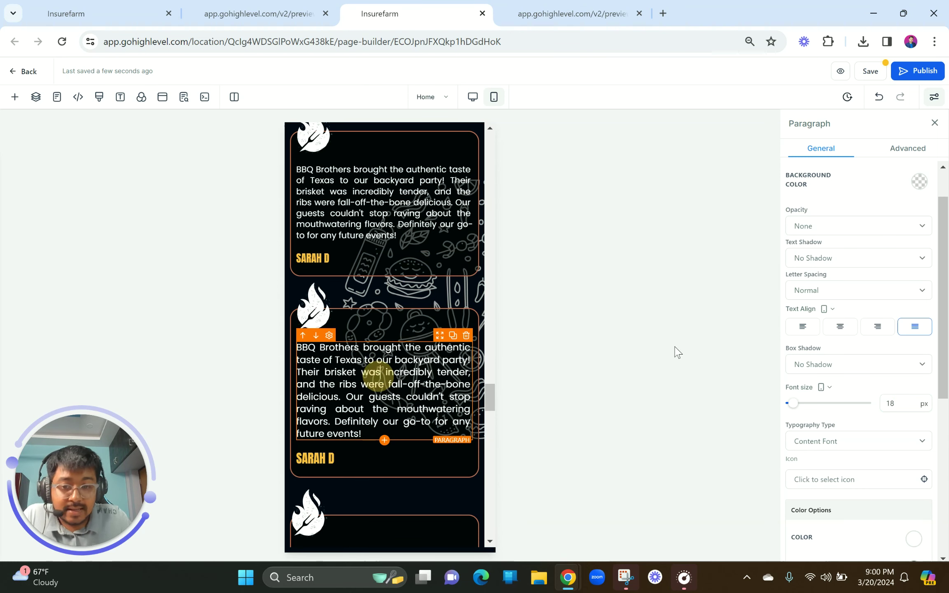
pyautogui.click(894, 404)
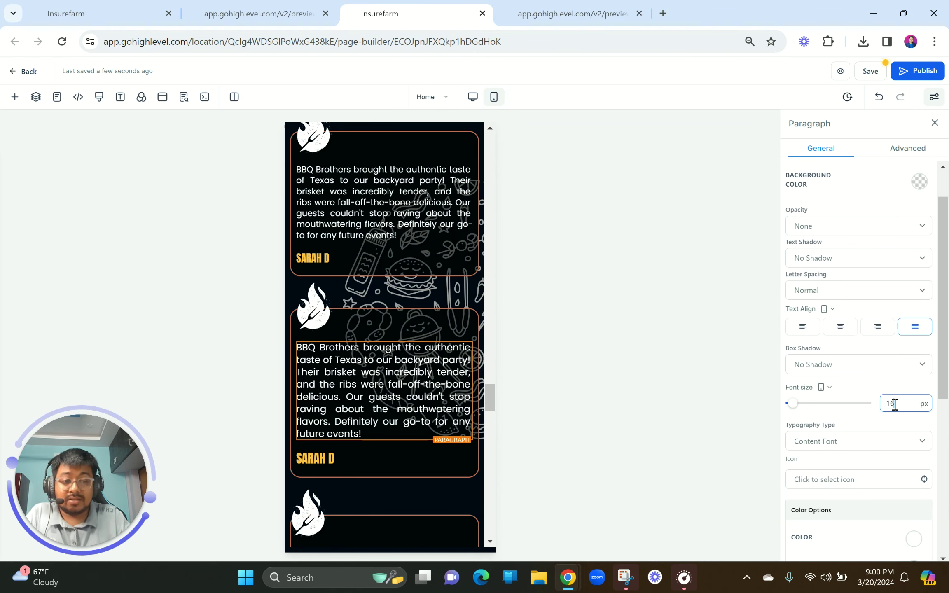
pyautogui.scroll(-5, 837, 392)
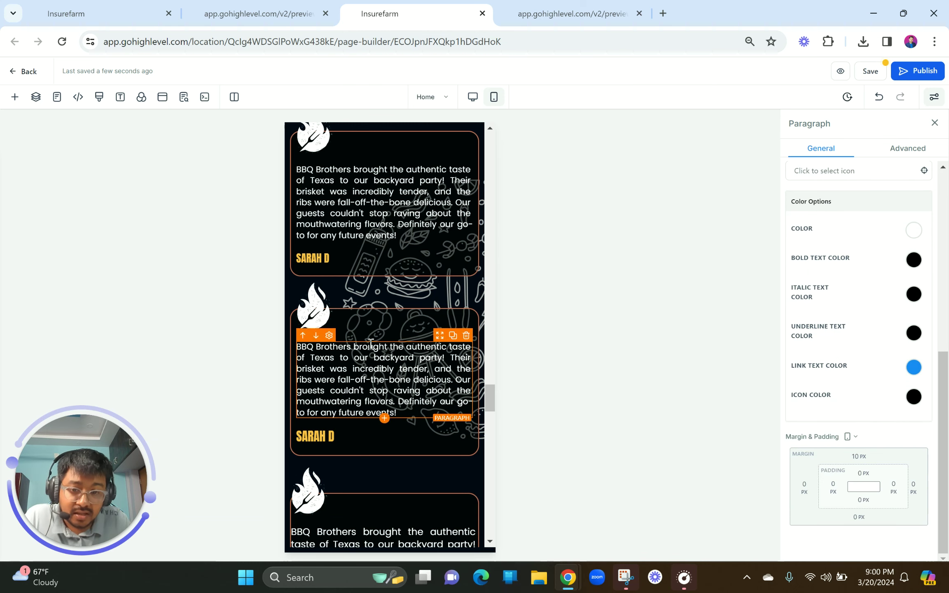
pyautogui.scroll(5, 915, 336)
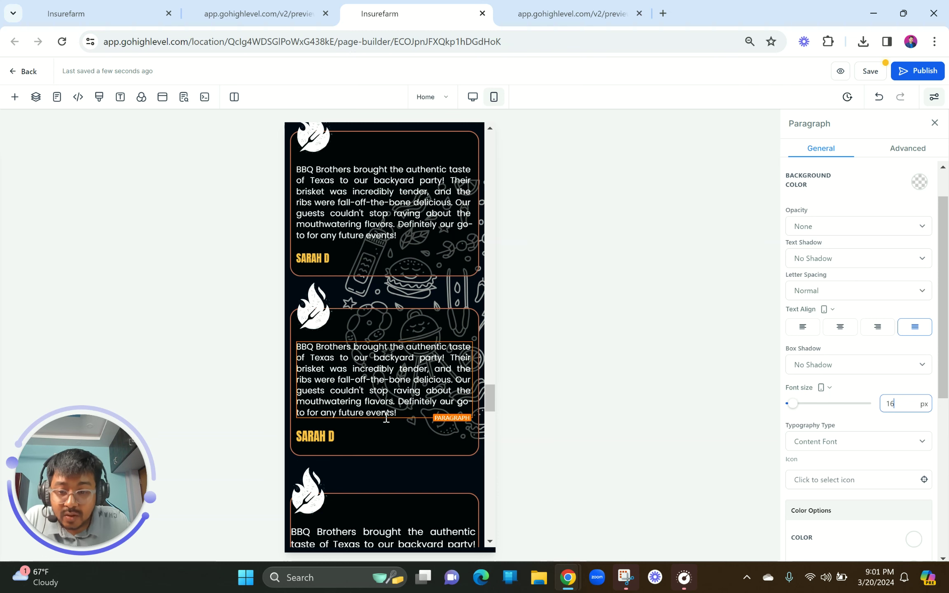
pyautogui.click(348, 436)
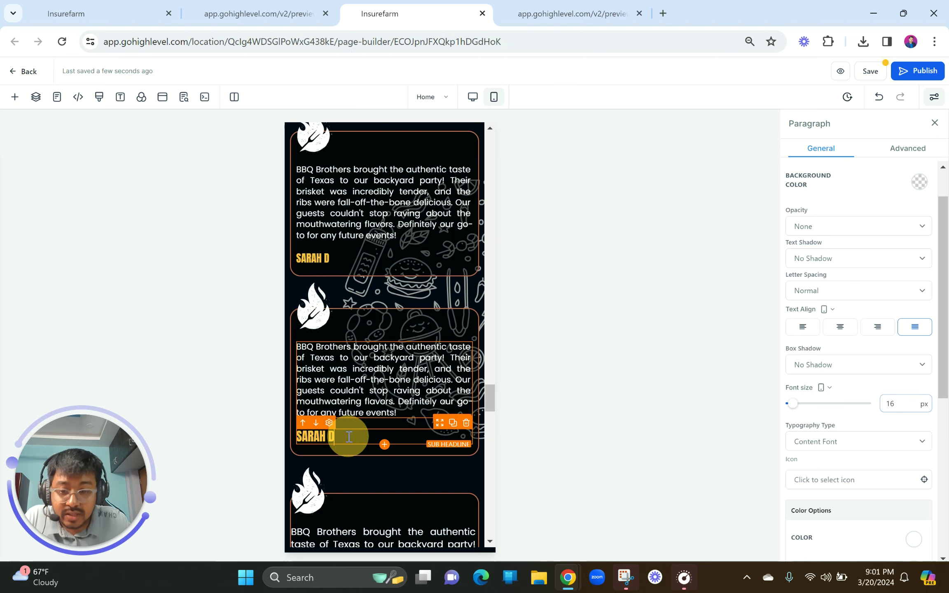
pyautogui.click(902, 410)
pyautogui.press('BackSpace')
pyautogui.write('0')
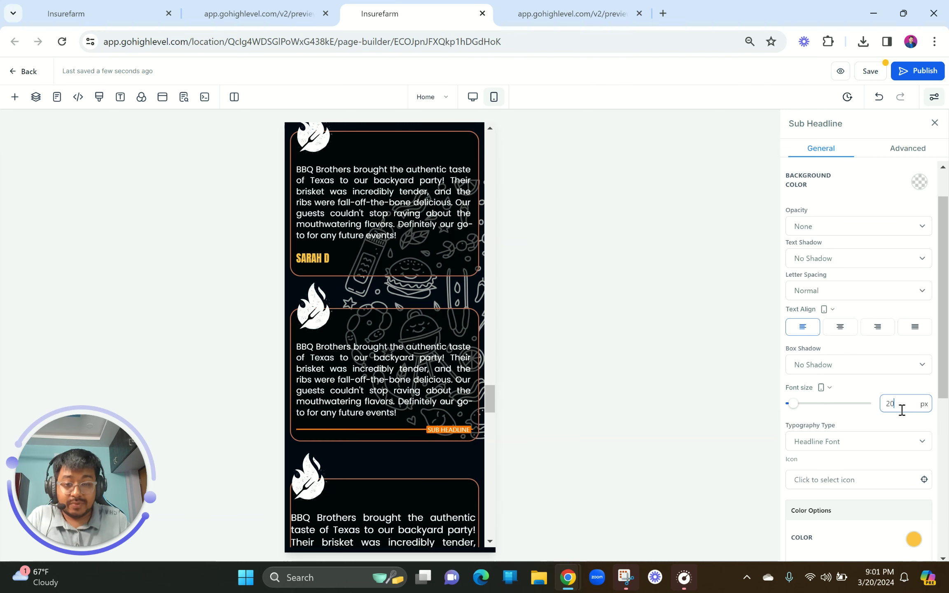
pyautogui.click(395, 409)
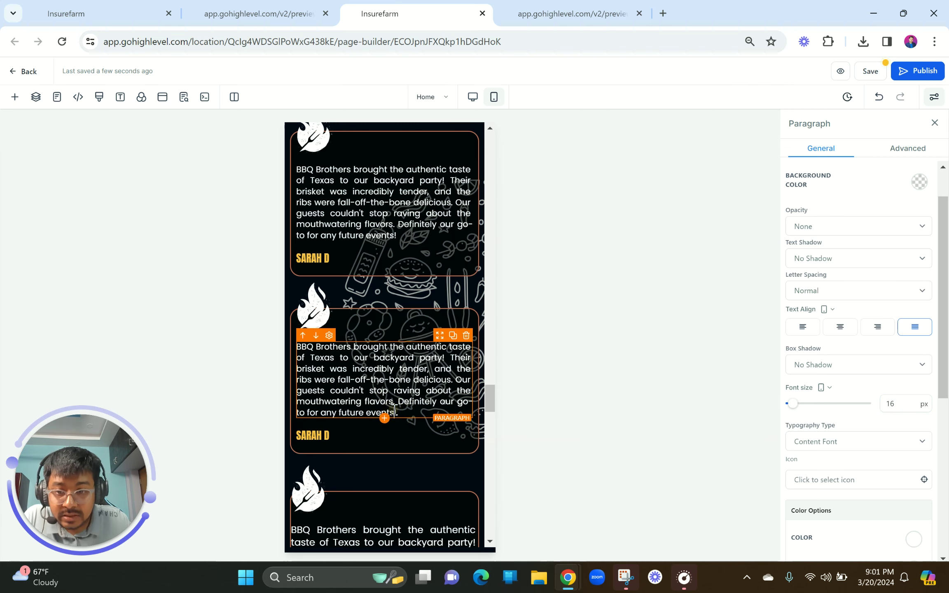
pyautogui.scroll(-1, 394, 410)
pyautogui.scroll(4, 395, 409)
pyautogui.scroll(-8, 394, 409)
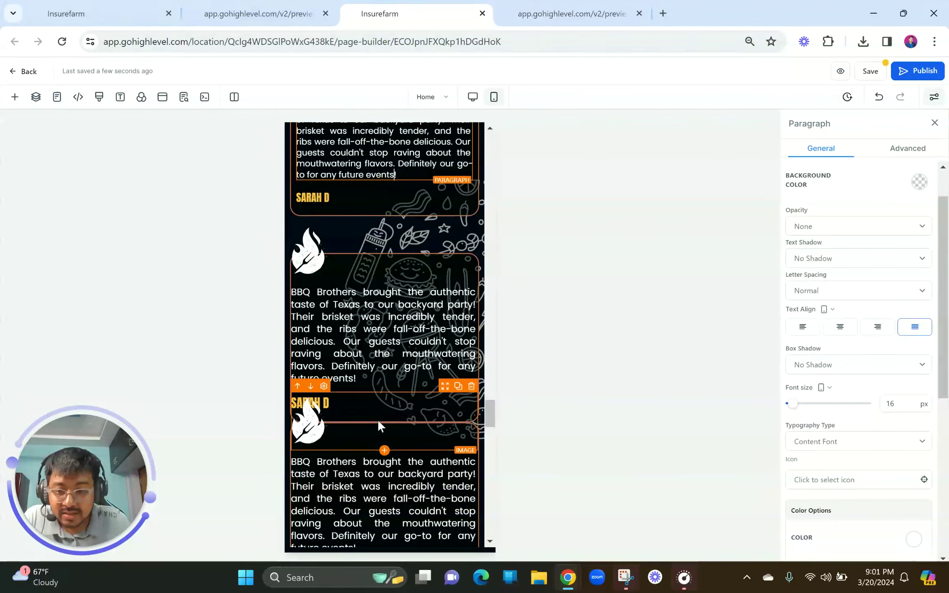
# Undo the accidental paragraph move and give the card's column 10 px left and right padding
pyautogui.moveTo(443, 261); pyautogui.dragTo(443, 292)
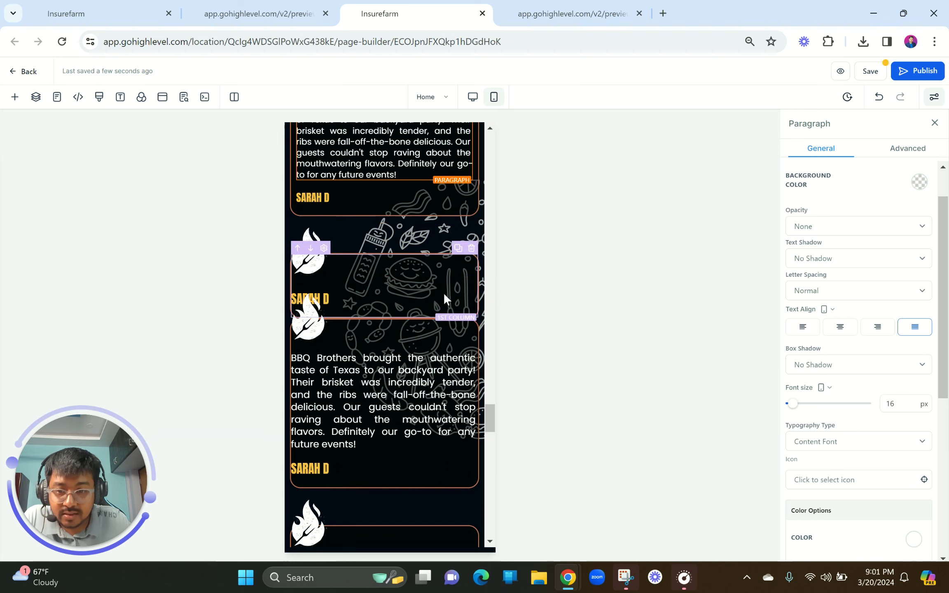
pyautogui.click(880, 99)
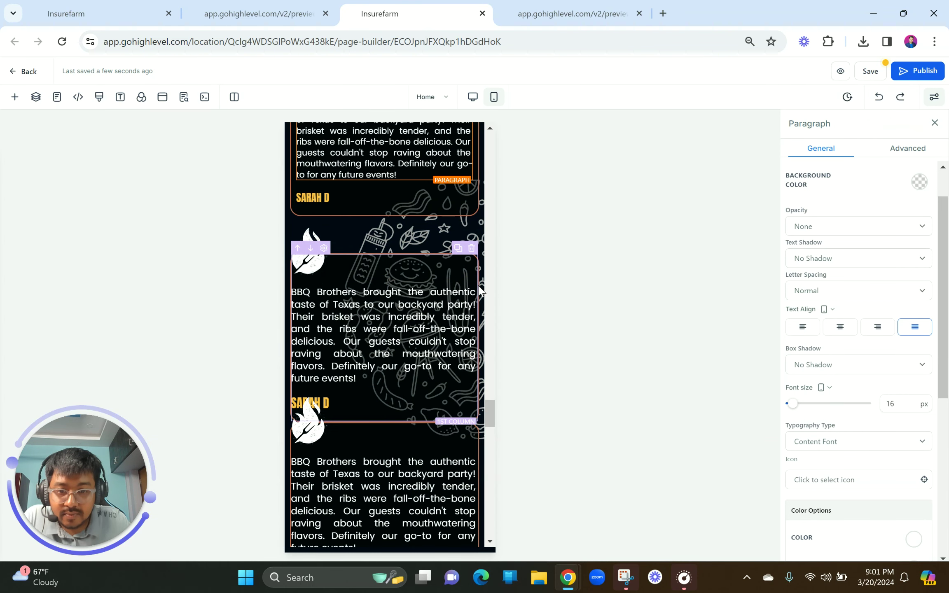
pyautogui.click(479, 290)
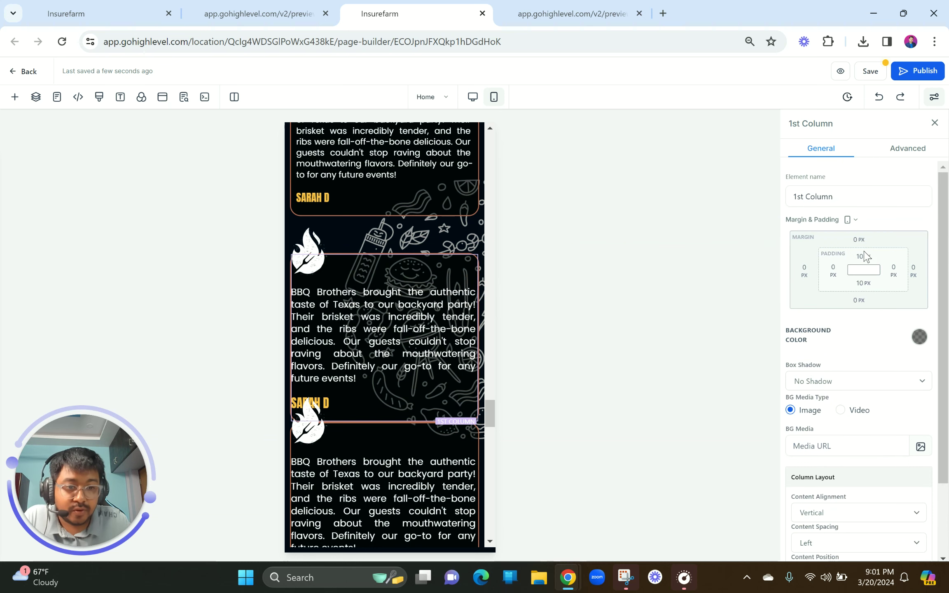
pyautogui.scroll(-2, 862, 305)
pyautogui.scroll(2, 858, 286)
pyautogui.click(830, 269)
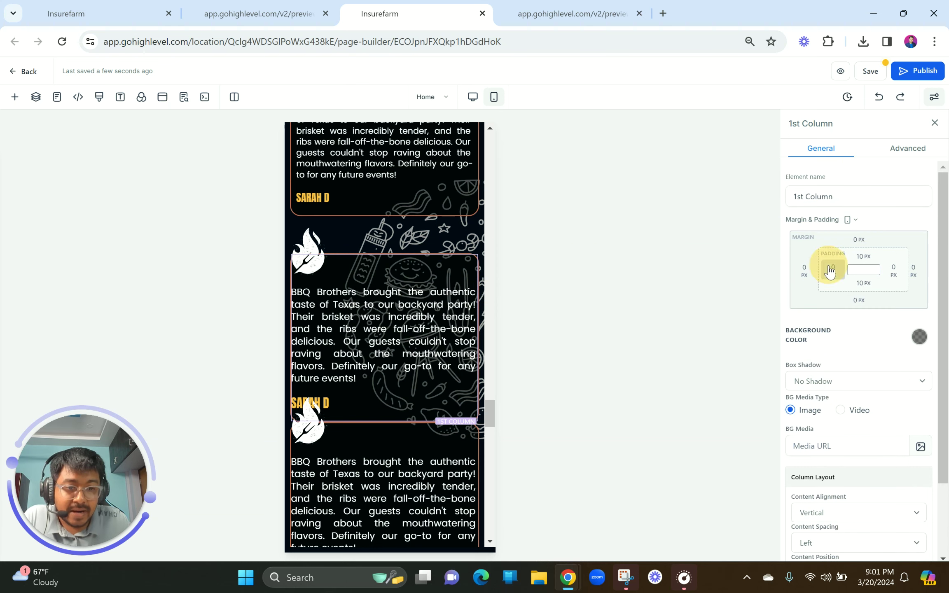
pyautogui.click(773, 323)
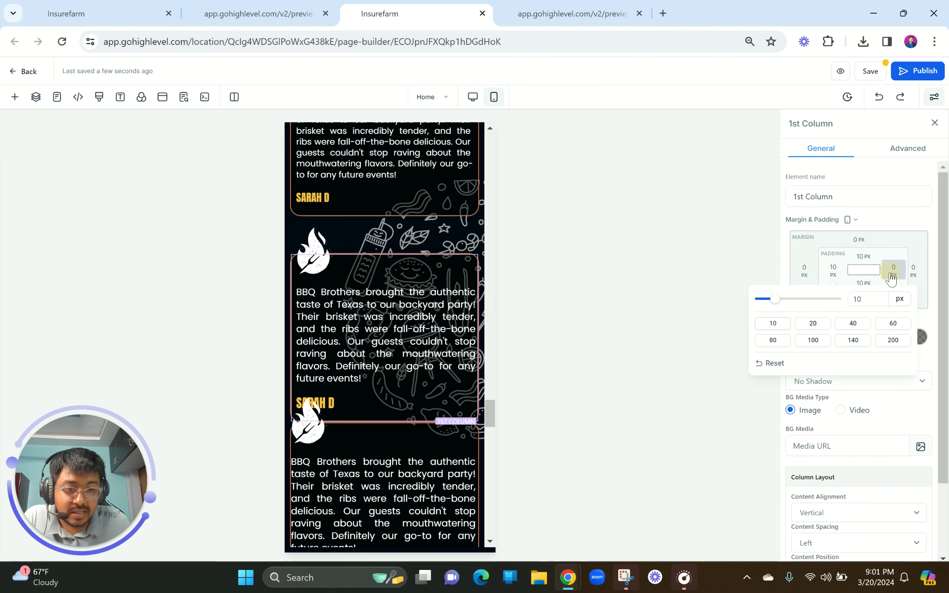
pyautogui.click(892, 272)
pyautogui.click(761, 323)
pyautogui.scroll(-1, 862, 429)
pyautogui.scroll(-1, 861, 426)
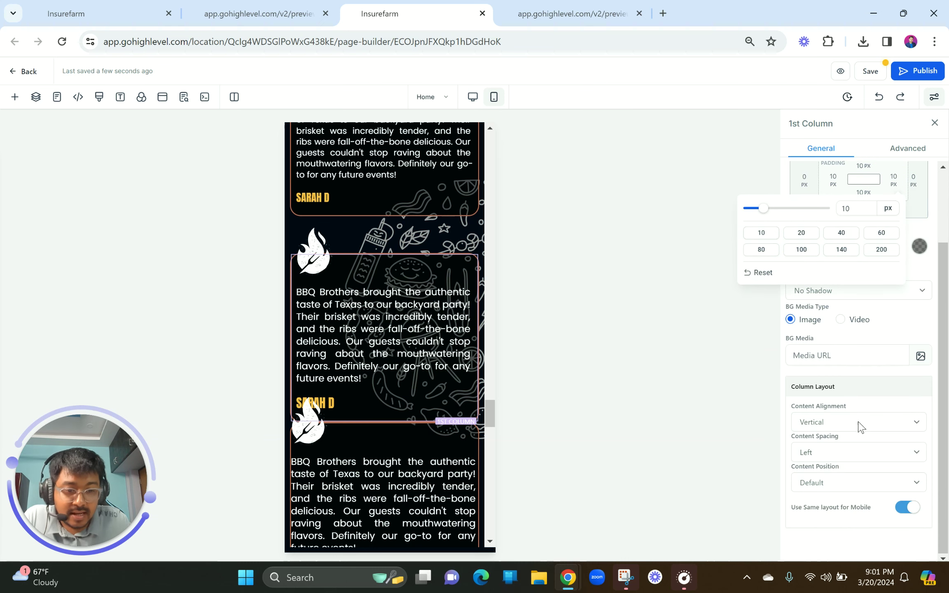
pyautogui.click(888, 323)
pyautogui.scroll(2, 877, 302)
pyautogui.scroll(-2, 875, 303)
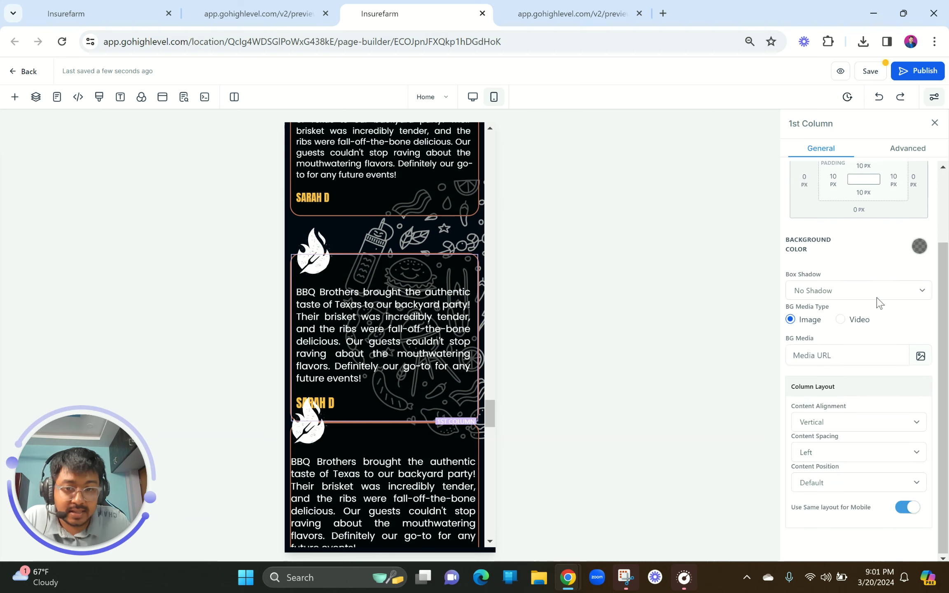
# Set the card's review paragraph font size to 16 px
pyautogui.click(412, 330)
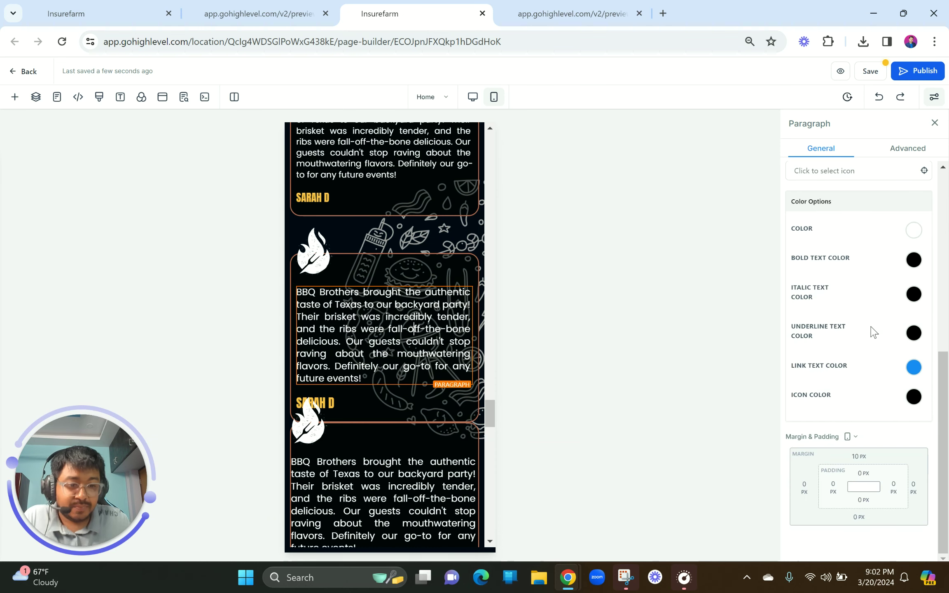
pyautogui.scroll(5, 886, 325)
pyautogui.doubleClick(897, 388)
pyautogui.write('16')
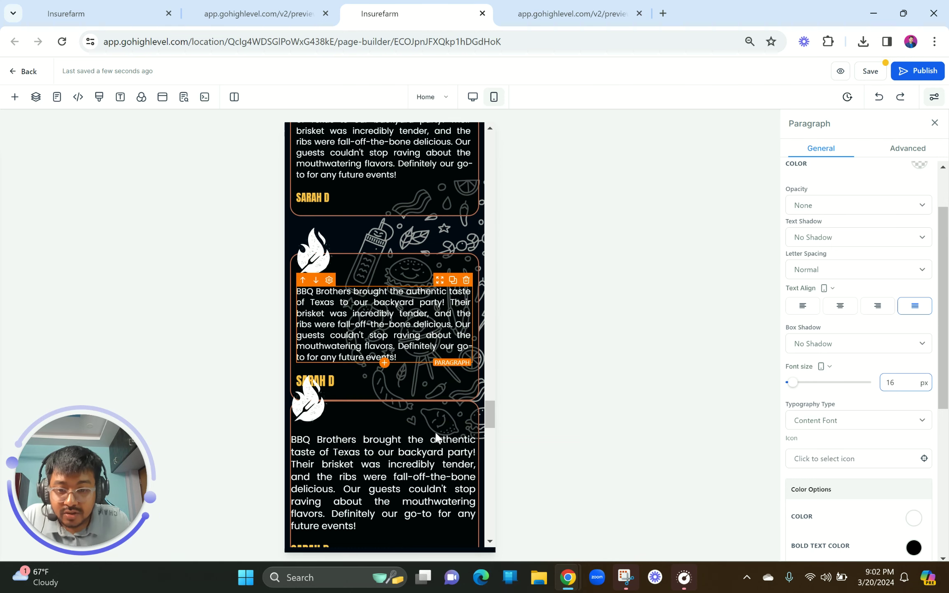
pyautogui.scroll(-5, 437, 432)
pyautogui.click(397, 359)
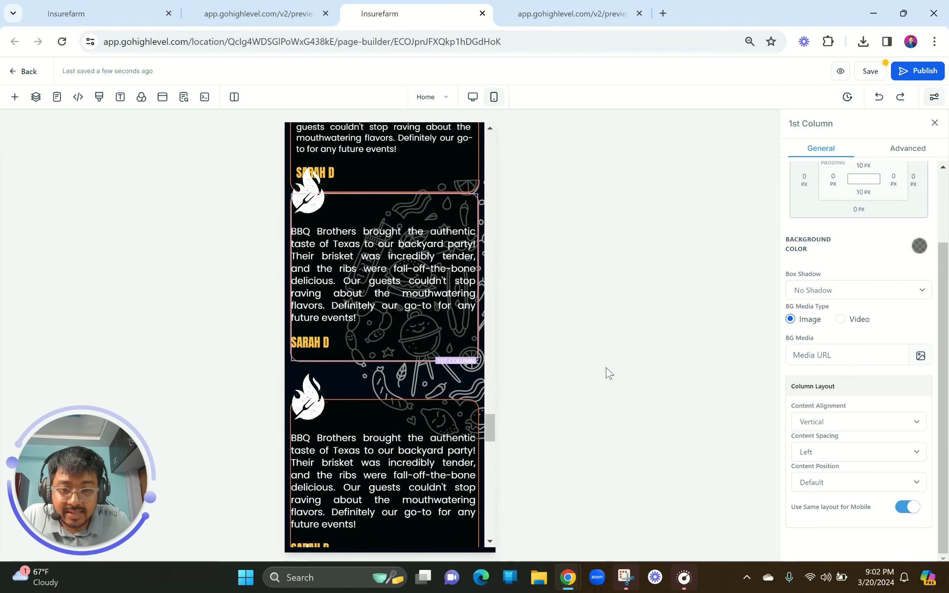
pyautogui.scroll(3, 858, 346)
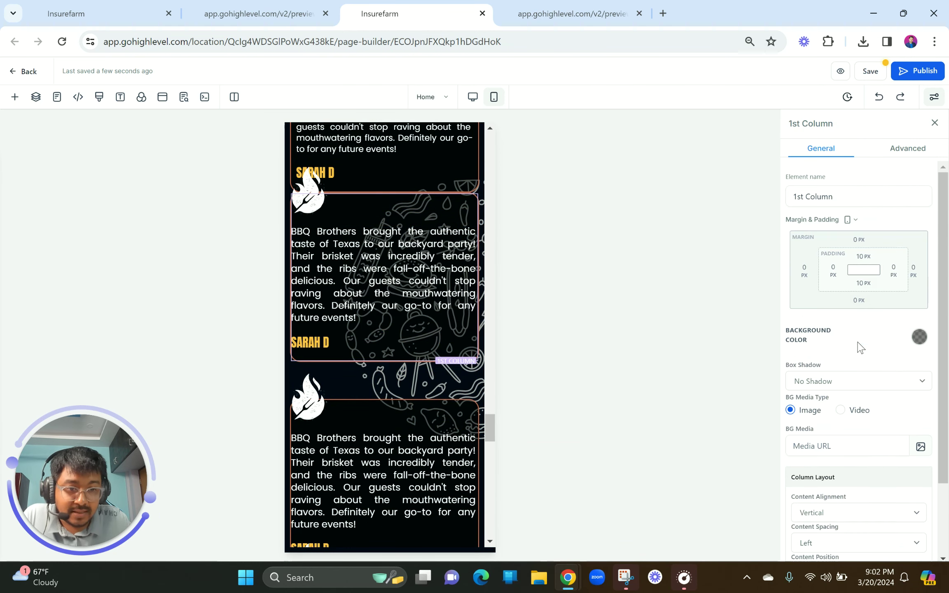
# Give the testimonial column a 60 px top margin
pyautogui.click(859, 240)
pyautogui.click(839, 306)
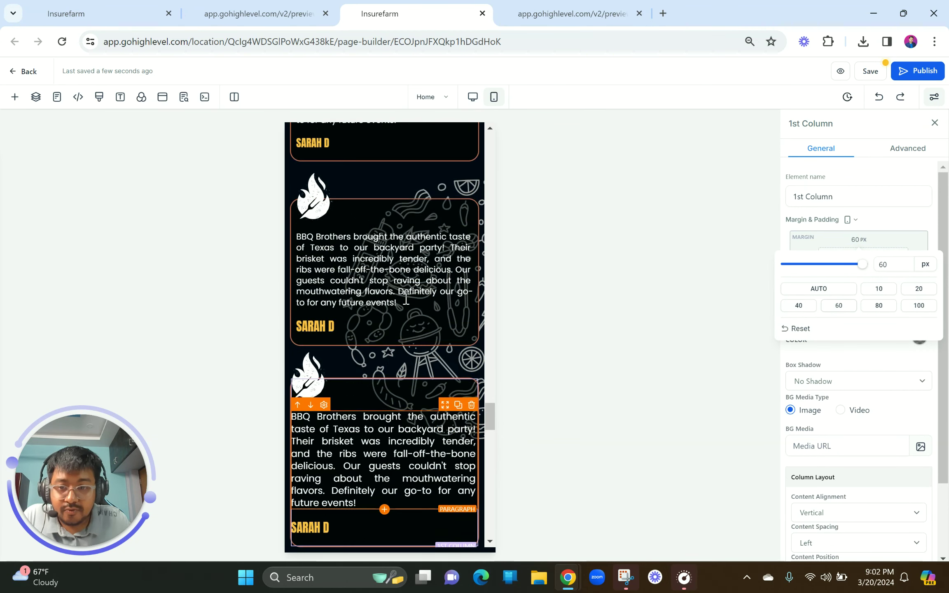
pyautogui.click(393, 281)
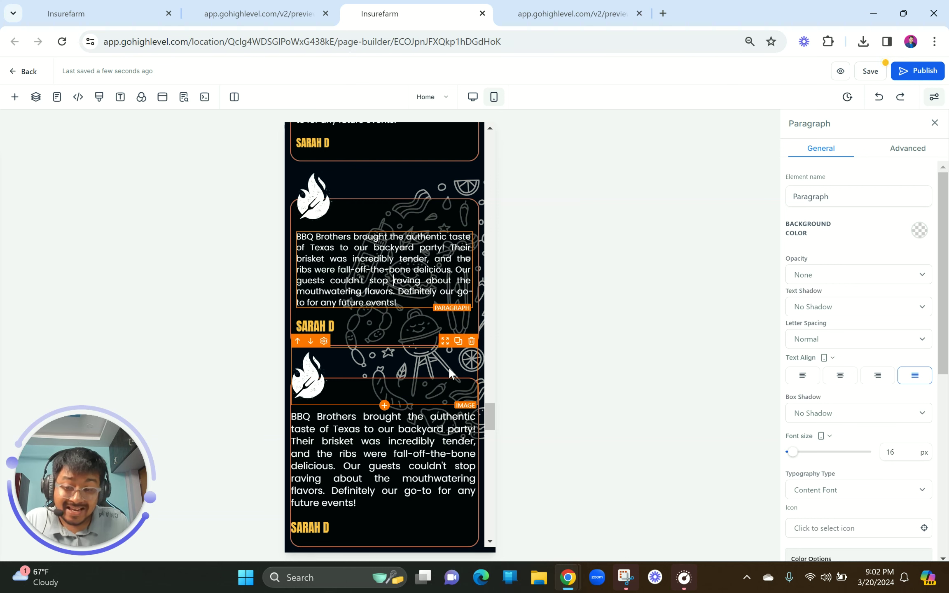
# Set the upper card's SARAH D name font size to 20 px
pyautogui.click(330, 327)
pyautogui.doubleClick(901, 452)
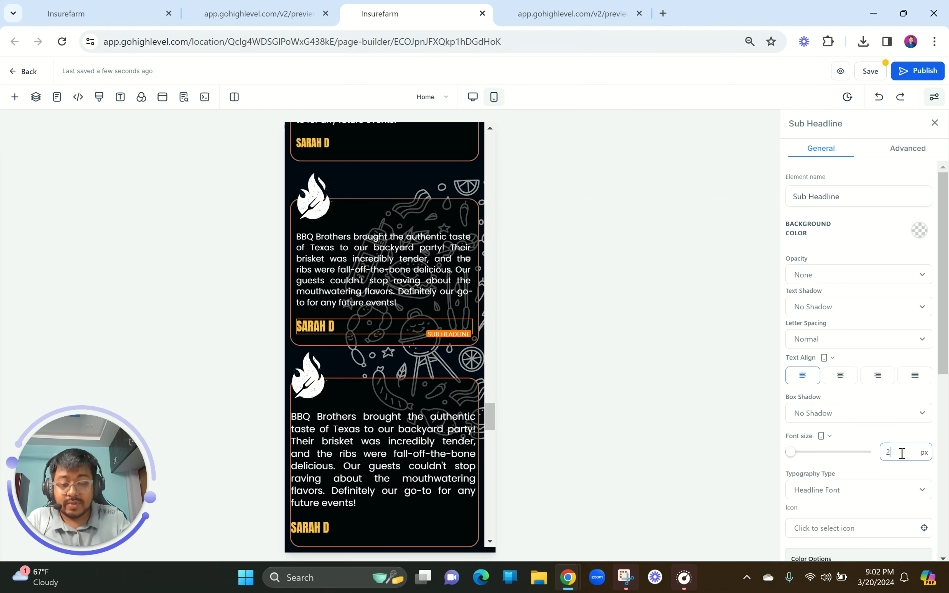
pyautogui.write('20')
pyautogui.scroll(-2, 373, 455)
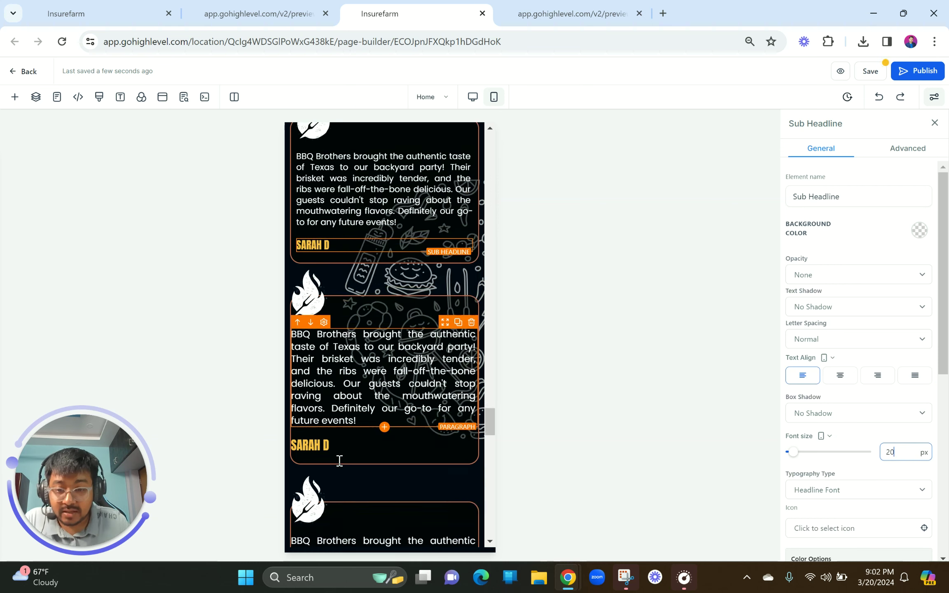
# Give the testimonial card's column 10 px left and right padding
pyautogui.click(372, 452)
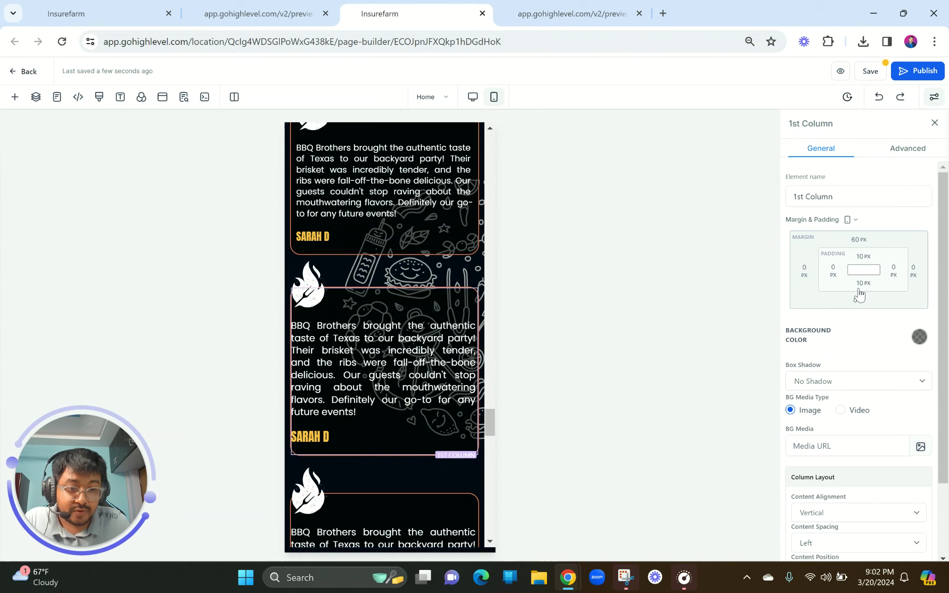
pyautogui.click(837, 272)
pyautogui.click(773, 323)
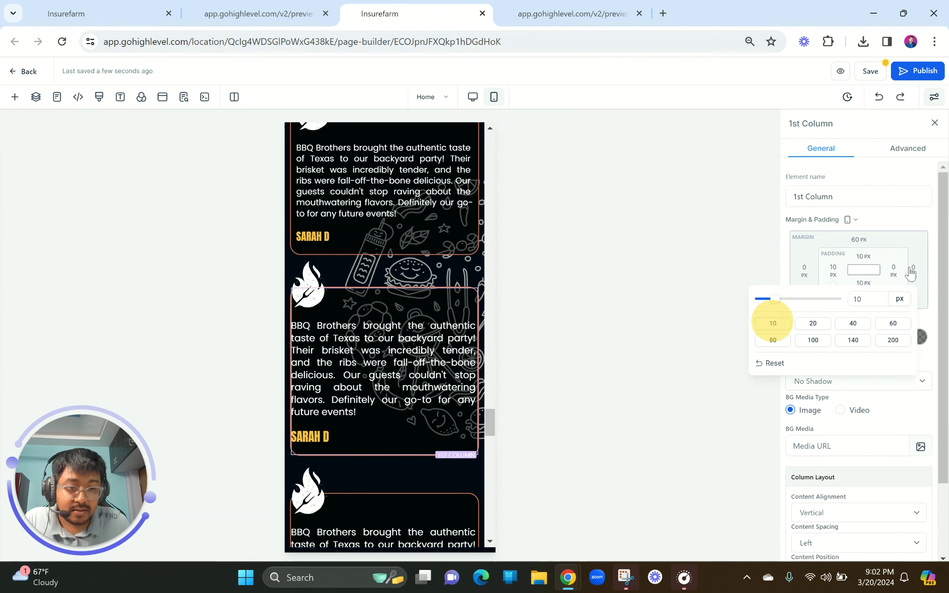
pyautogui.click(895, 271)
pyautogui.click(761, 324)
pyautogui.click(427, 375)
pyautogui.doubleClick(896, 453)
pyautogui.write('16')
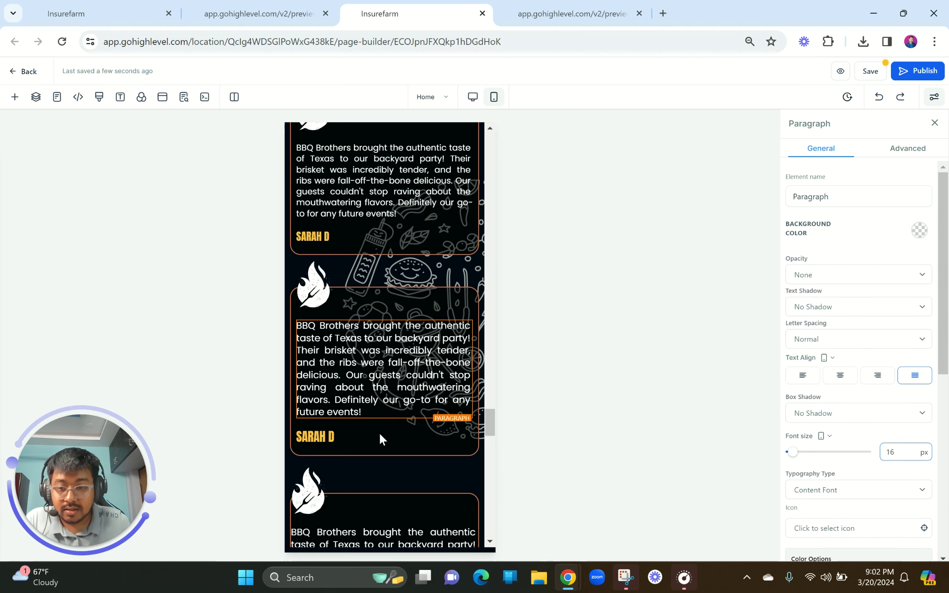
pyautogui.click(346, 417)
pyautogui.doubleClick(896, 452)
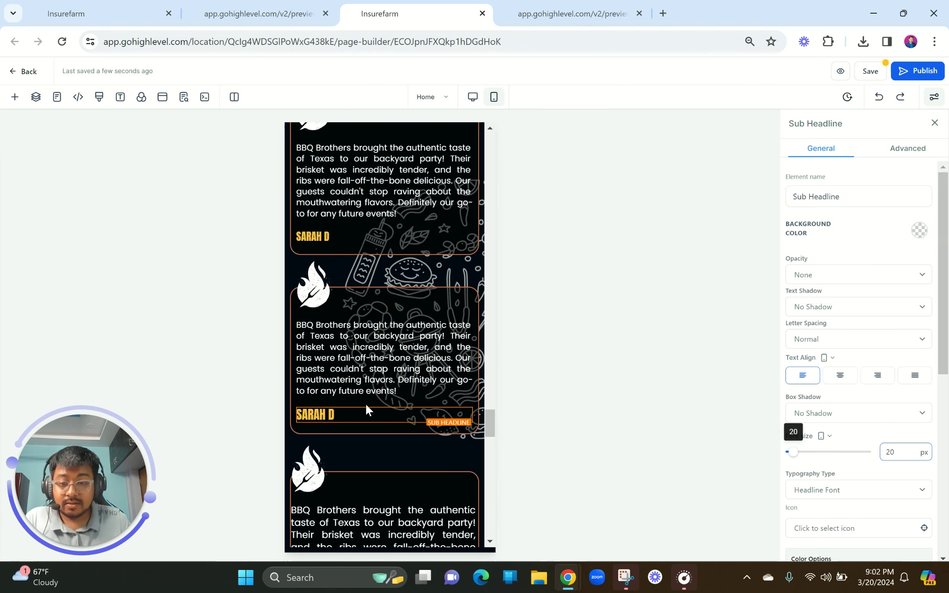
pyautogui.scroll(-8, 365, 403)
pyautogui.scroll(1, 365, 404)
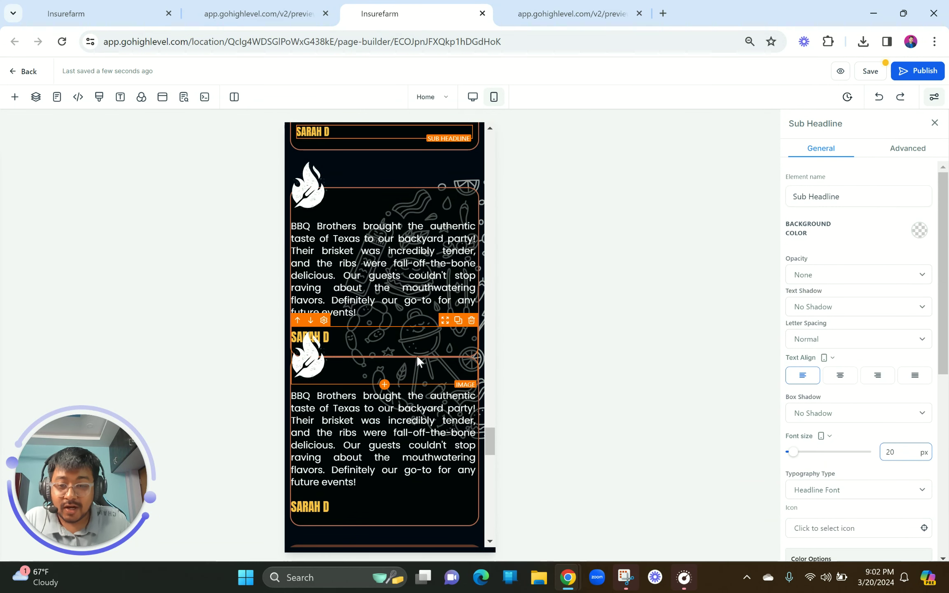
# Adjust the next card column's left margin, trying 32 px then 12 px
pyautogui.click(481, 241)
pyautogui.scroll(-2, 829, 377)
pyautogui.scroll(2, 830, 385)
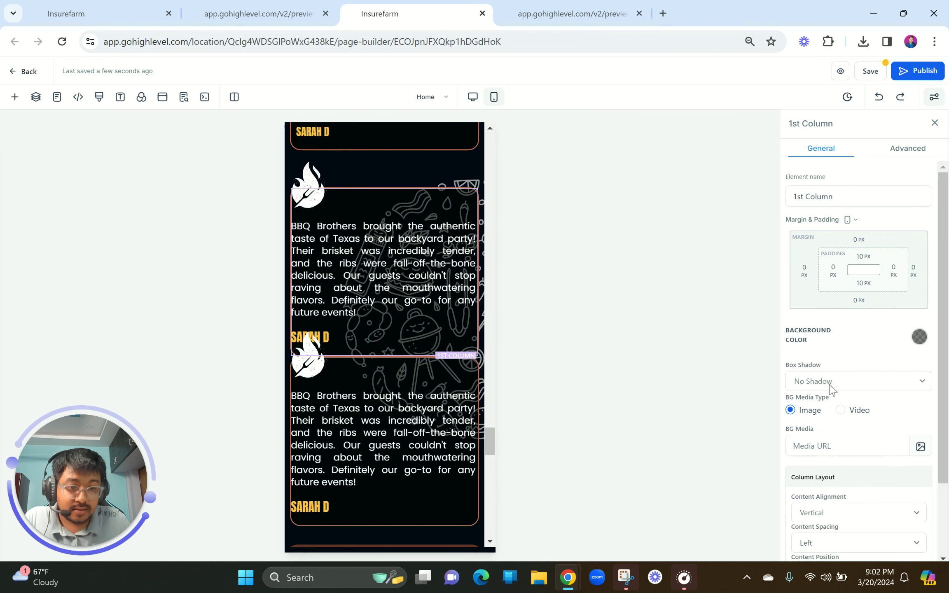
pyautogui.click(804, 272)
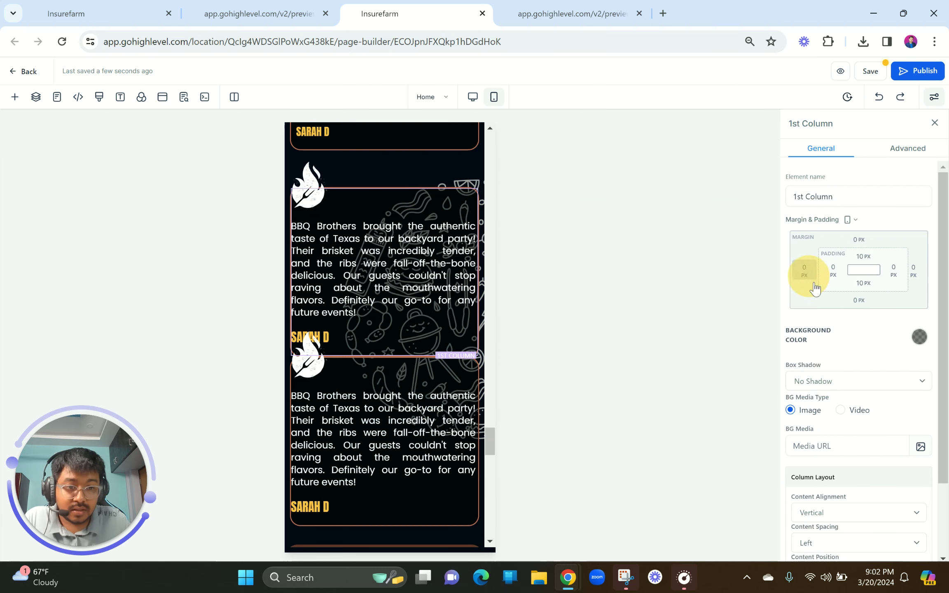
pyautogui.click(832, 272)
pyautogui.click(804, 272)
pyautogui.moveTo(769, 300); pyautogui.dragTo(795, 299)
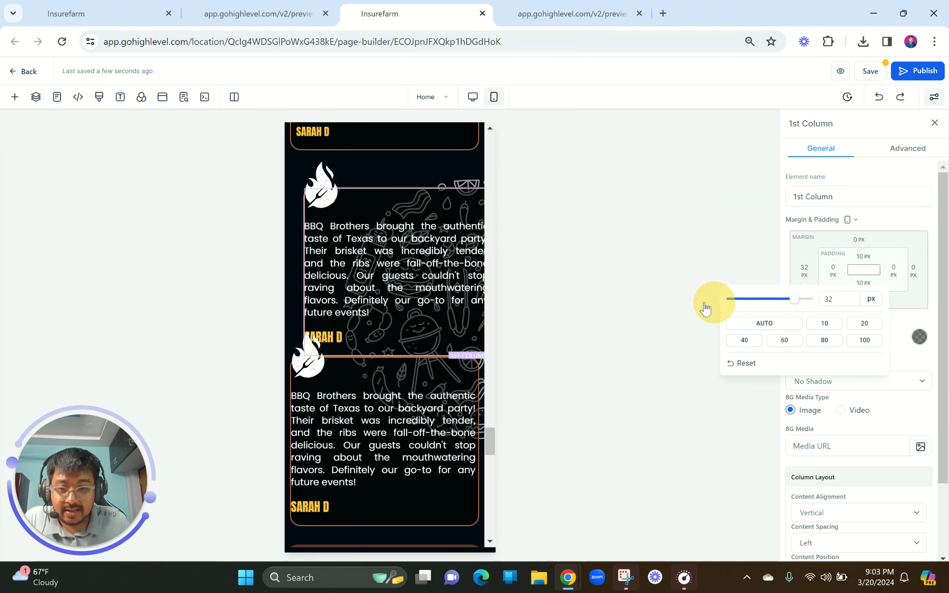
pyautogui.click(780, 300)
pyautogui.moveTo(731, 303); pyautogui.dragTo(781, 309)
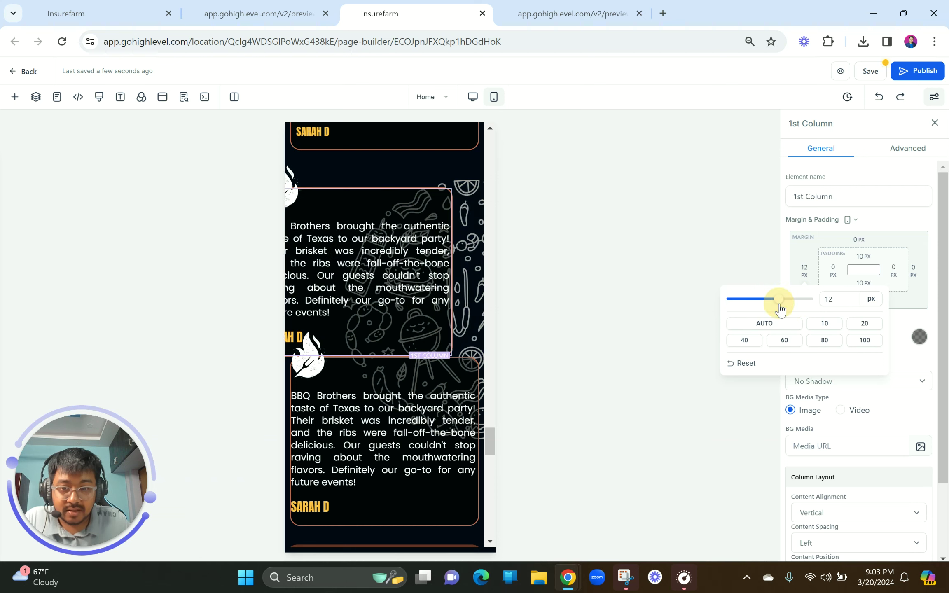
pyautogui.doubleClick(838, 304)
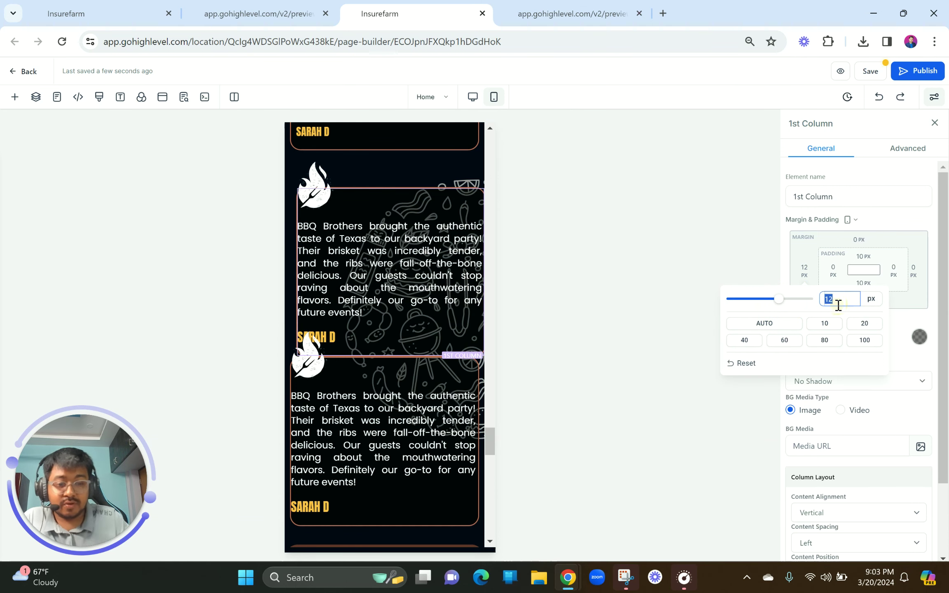
# Give that column 10 px left and right padding
pyautogui.click(833, 269)
pyautogui.click(767, 324)
pyautogui.click(893, 269)
pyautogui.click(768, 324)
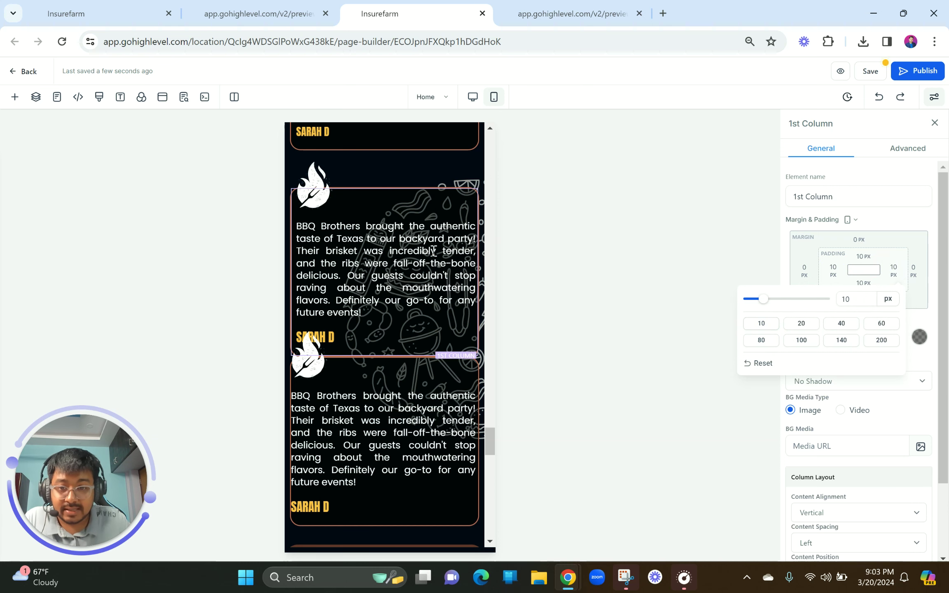
# Set the card's review paragraph font size to 16 px
pyautogui.click(431, 249)
pyautogui.scroll(-3, 895, 396)
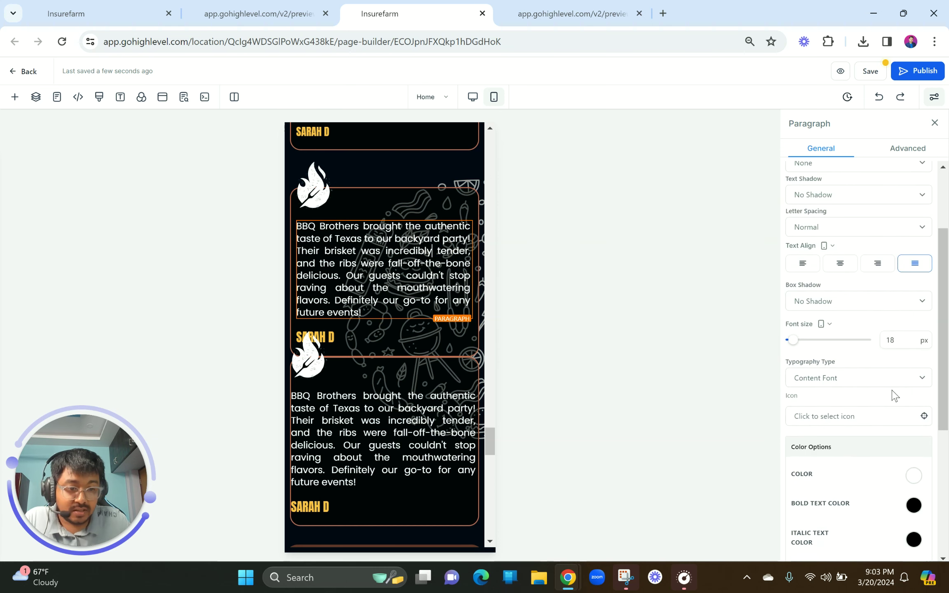
pyautogui.click(900, 345)
pyautogui.press('BackSpace')
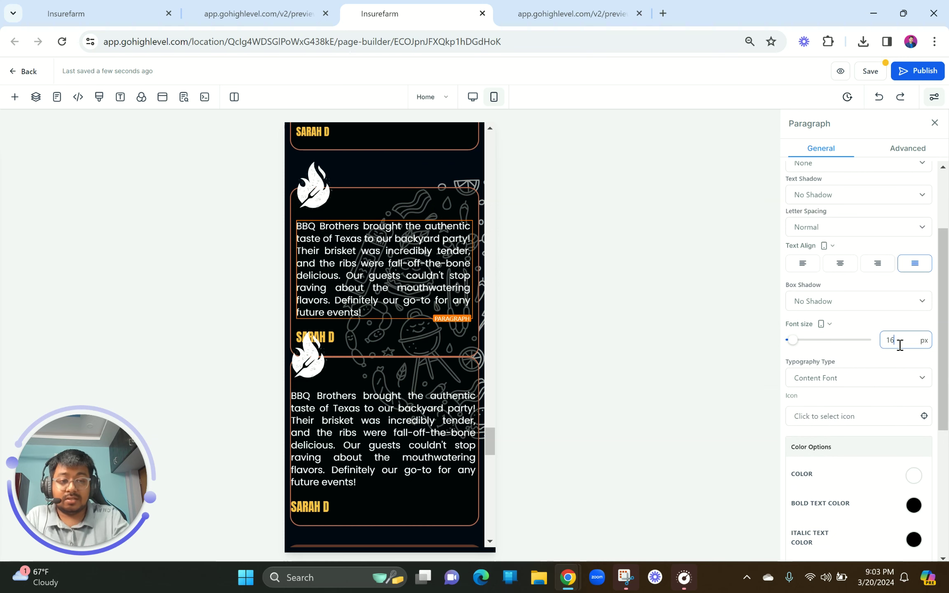
pyautogui.write('6')
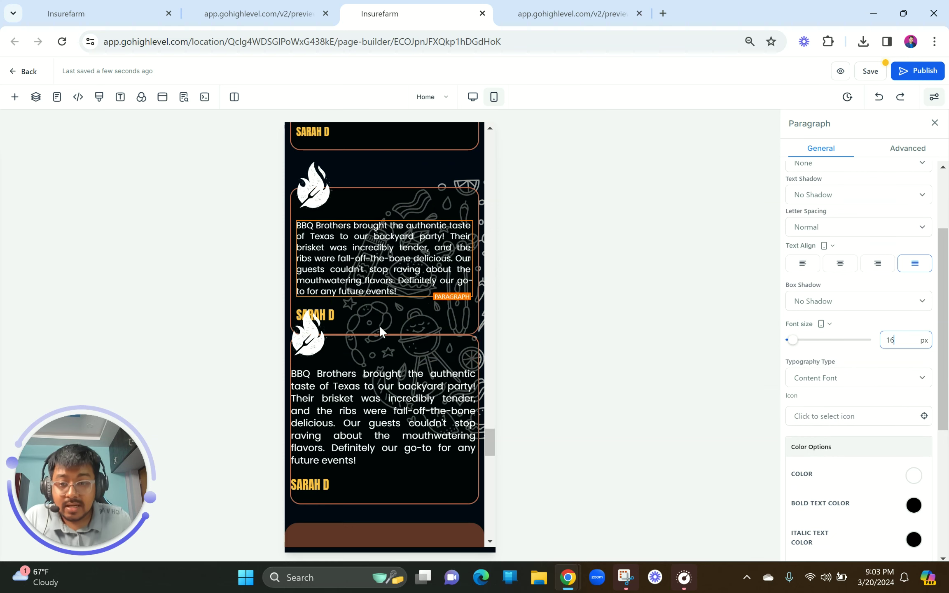
# Give the lower review card's column a 60 px top margin
pyautogui.click(425, 497)
pyautogui.scroll(2, 824, 269)
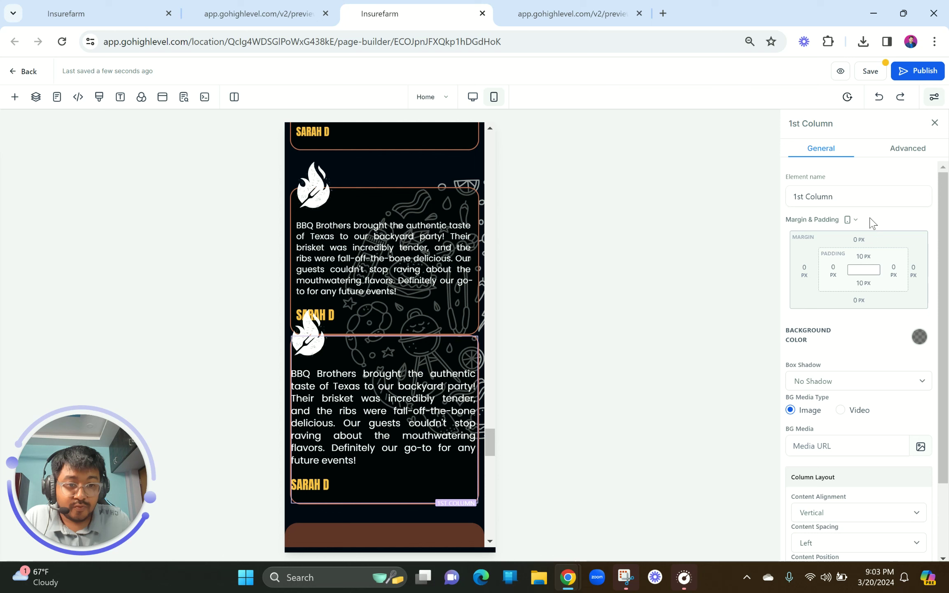
pyautogui.click(860, 240)
pyautogui.click(846, 308)
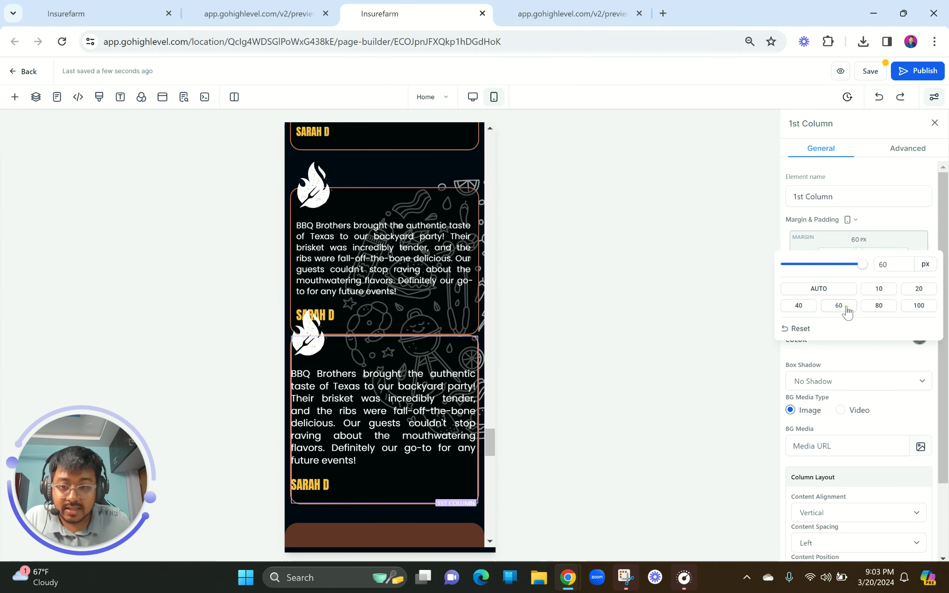
# Clear the upper card's SARAH D name font size to resize it to 20 px
pyautogui.click(406, 269)
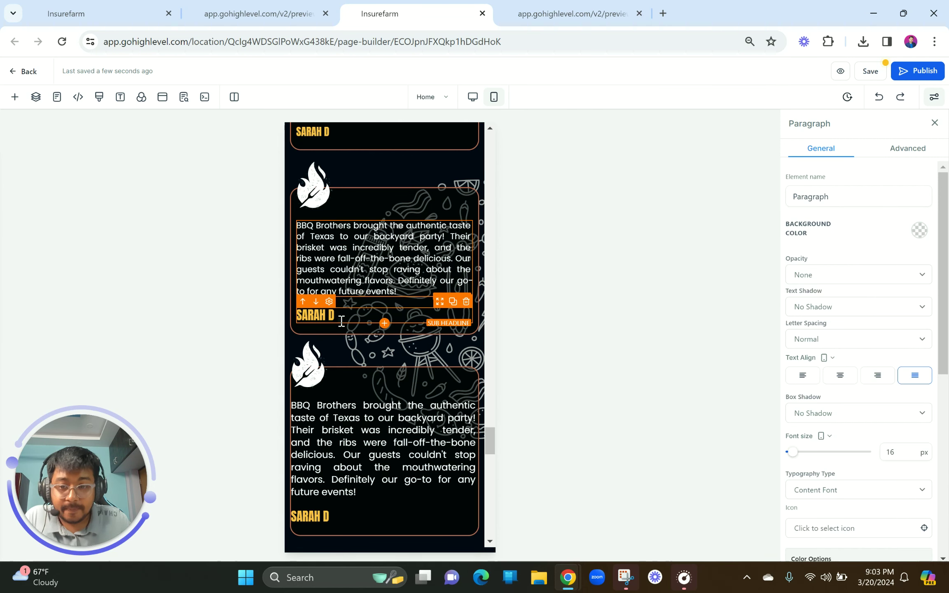
pyautogui.click(341, 317)
pyautogui.scroll(-2, 869, 425)
pyautogui.click(912, 383)
pyautogui.press('BackSpace')
# Give the lower review card's column 10 px left and right padding
pyautogui.click(397, 428)
pyautogui.click(391, 522)
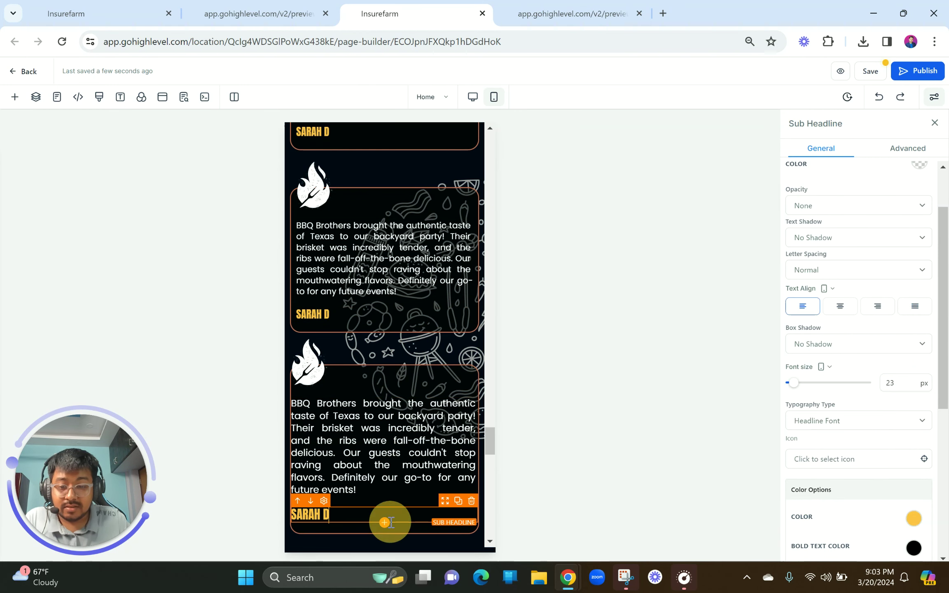
pyautogui.click(405, 527)
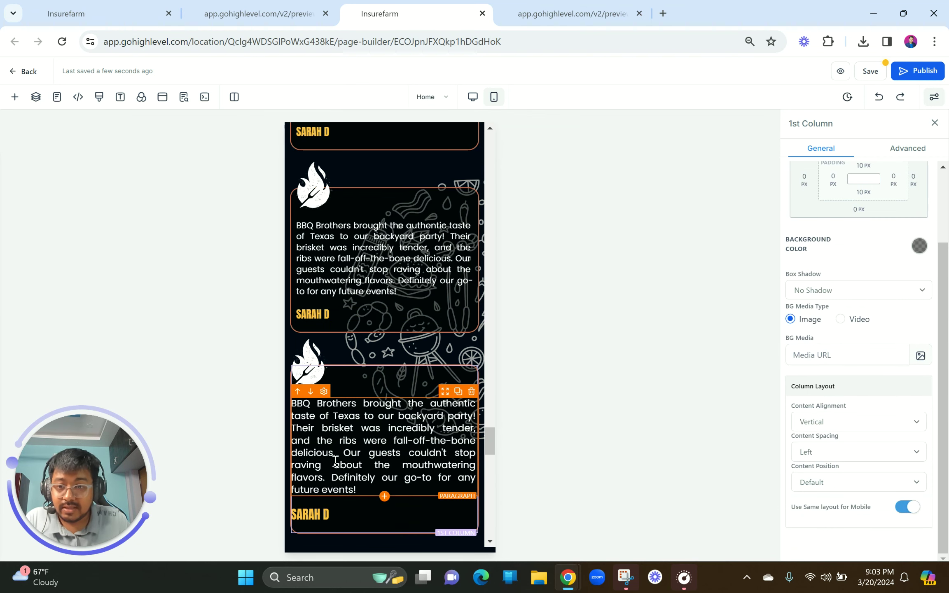
pyautogui.scroll(-1, 336, 462)
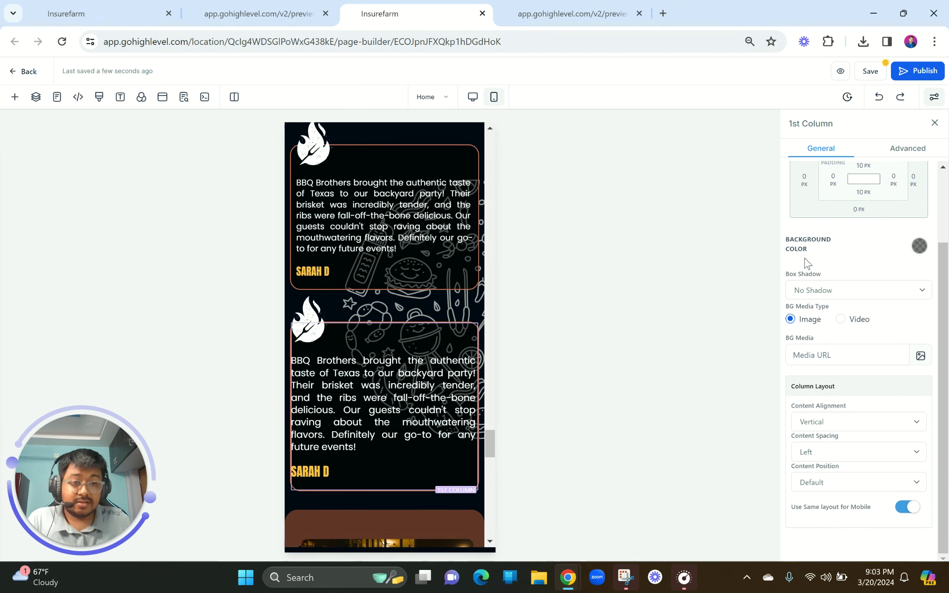
pyautogui.scroll(2, 830, 252)
pyautogui.click(836, 271)
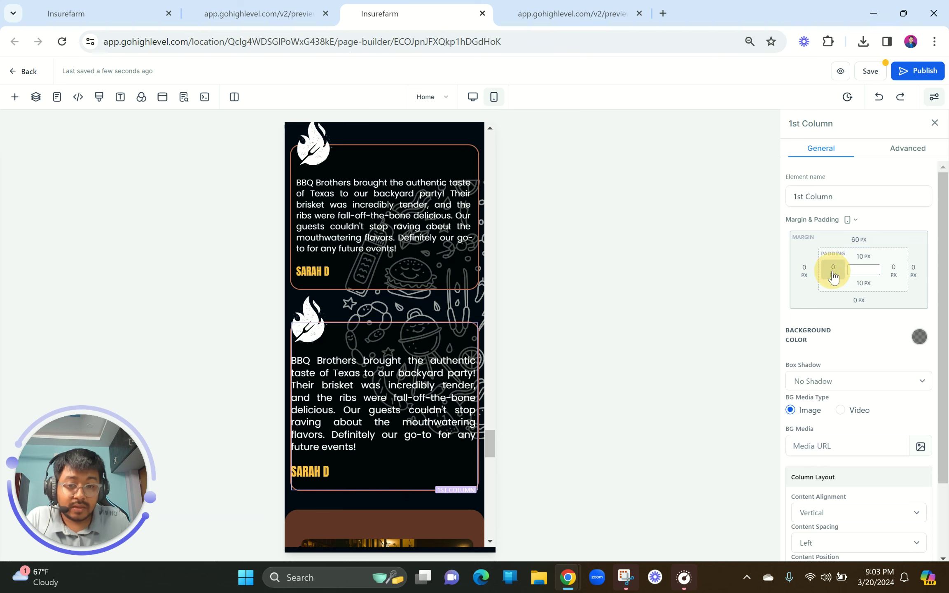
pyautogui.click(773, 323)
pyautogui.click(893, 270)
pyautogui.click(762, 323)
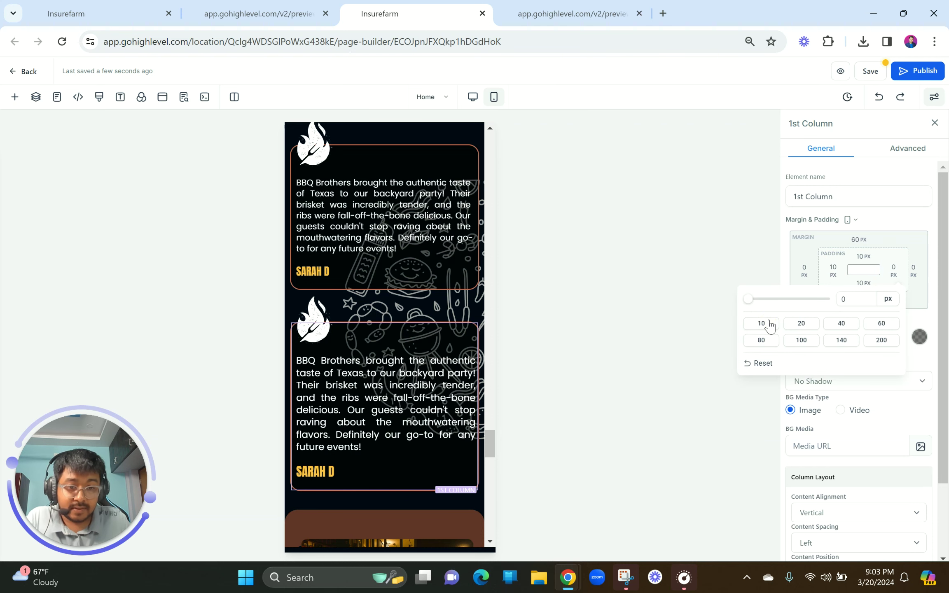
# Set the second testimonial's paragraph font size to 16 px
pyautogui.click(402, 375)
pyautogui.click(900, 447)
pyautogui.press('BackSpace')
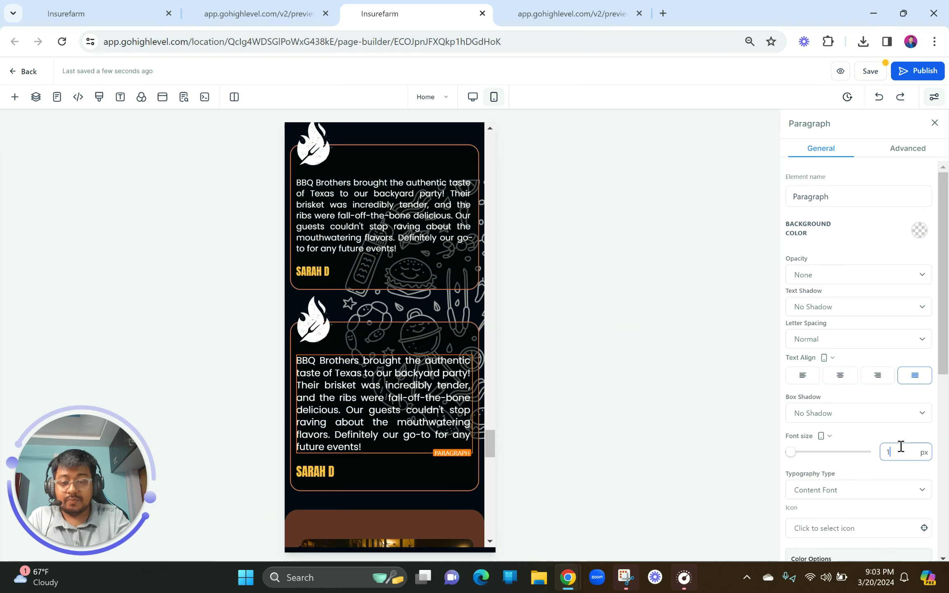
pyautogui.write('6')
pyautogui.click(336, 449)
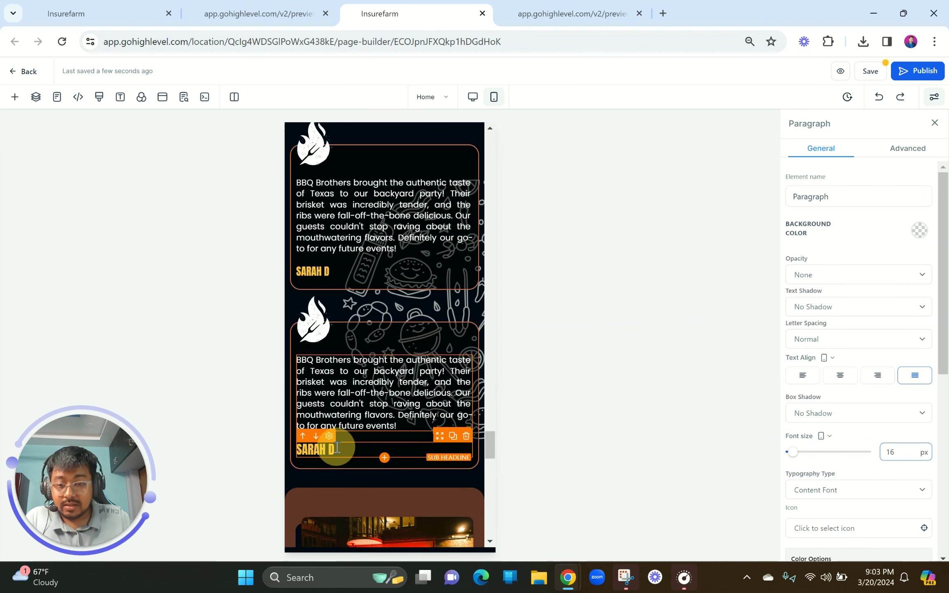
pyautogui.click(896, 450)
pyautogui.press('BackSpace')
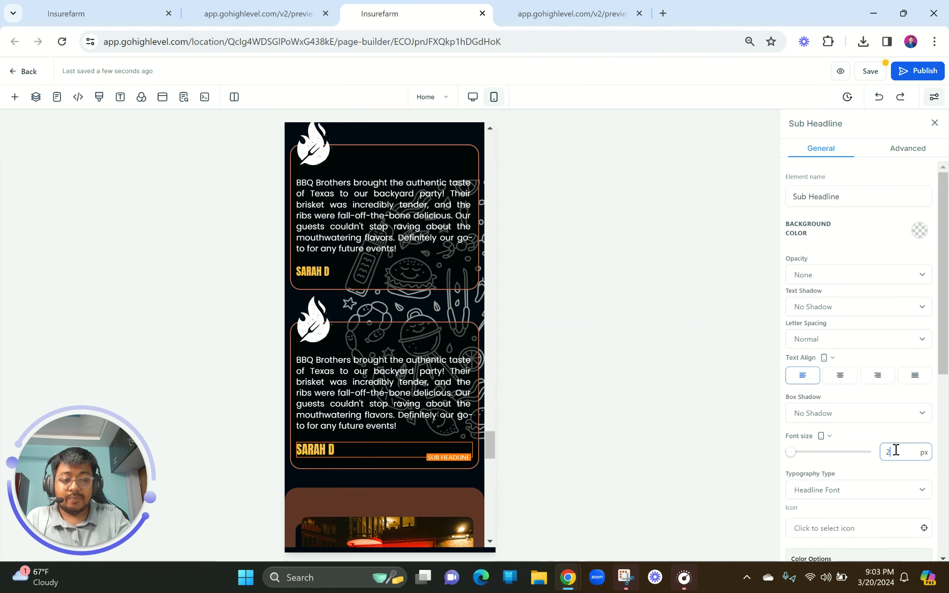
pyautogui.scroll(-5, 401, 461)
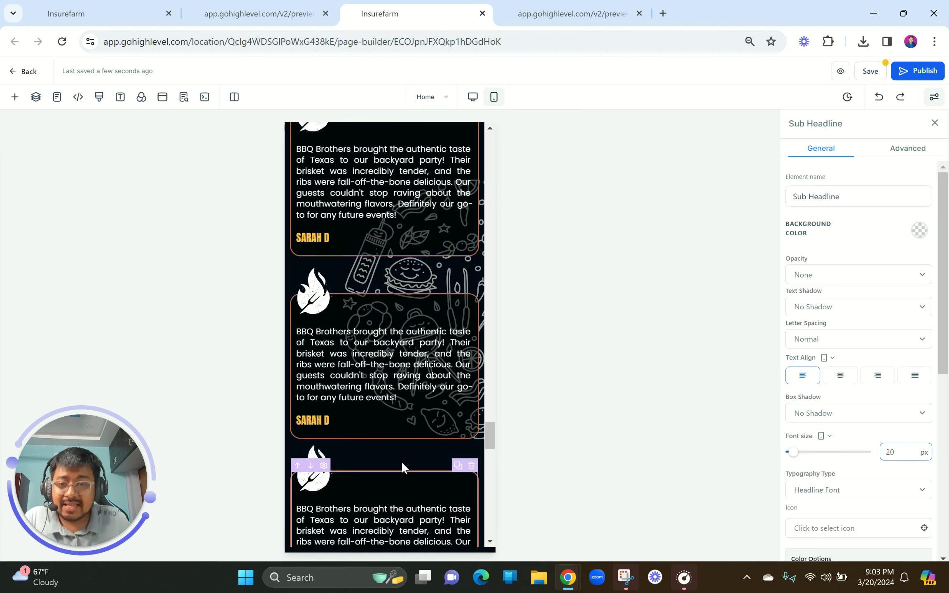
pyautogui.scroll(5, 402, 461)
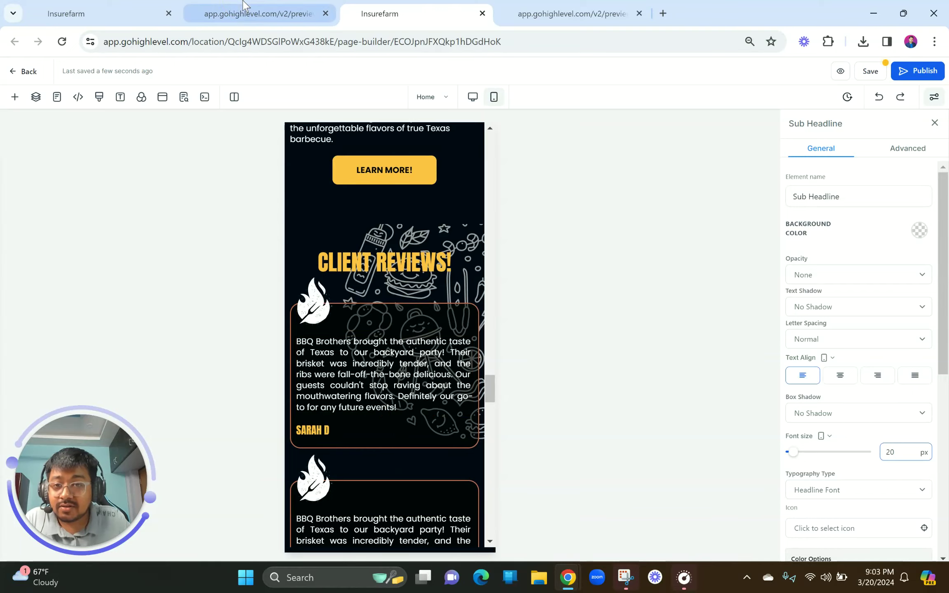
pyautogui.click(256, 13)
pyautogui.scroll(-10, 252, 341)
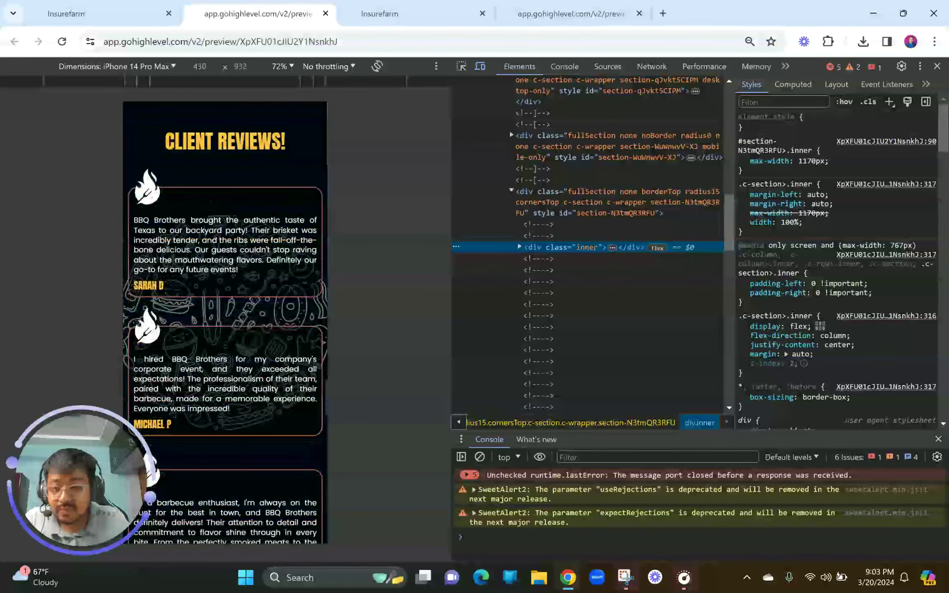
pyautogui.click(399, 6)
pyautogui.scroll(-10, 396, 290)
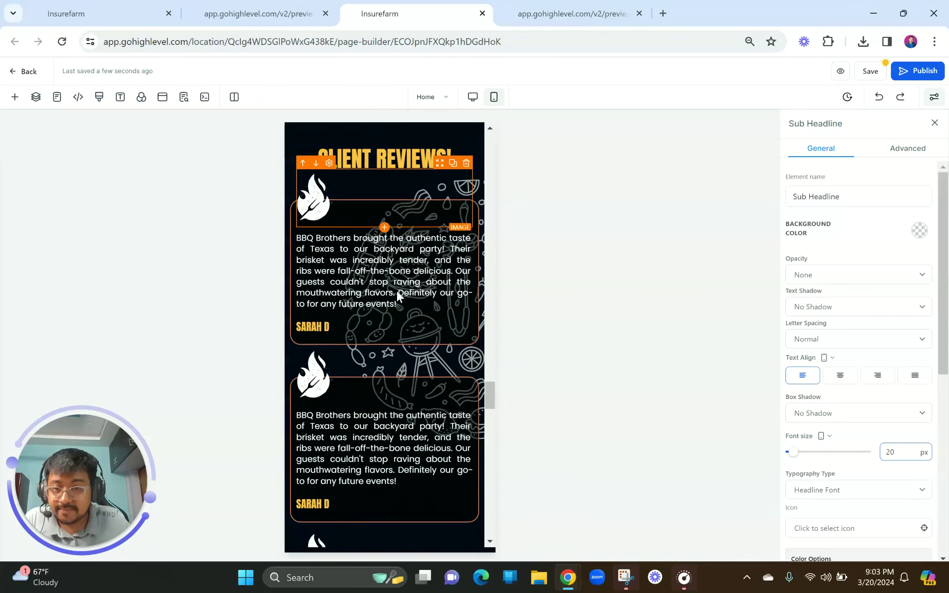
pyautogui.scroll(-3, 396, 290)
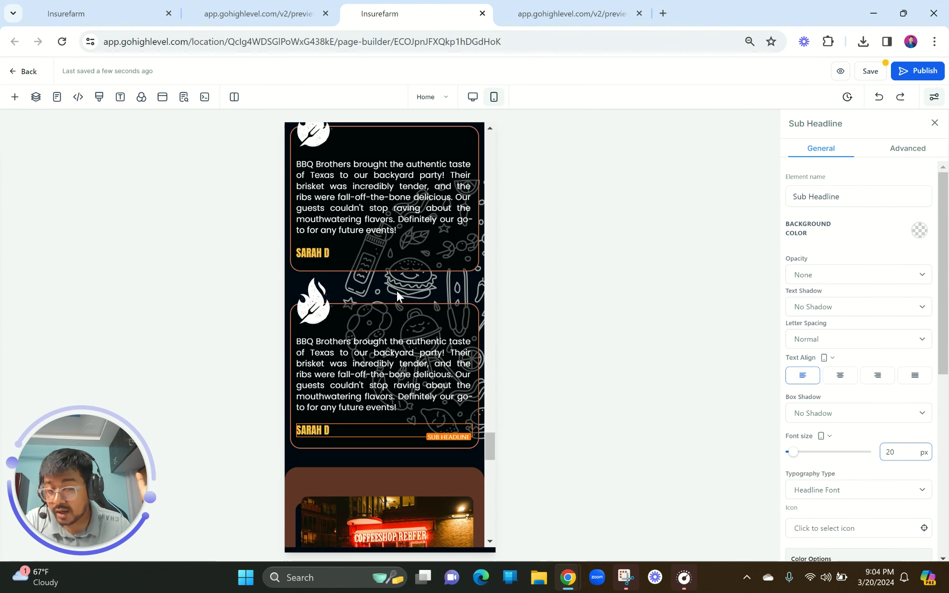
pyautogui.scroll(-5, 396, 290)
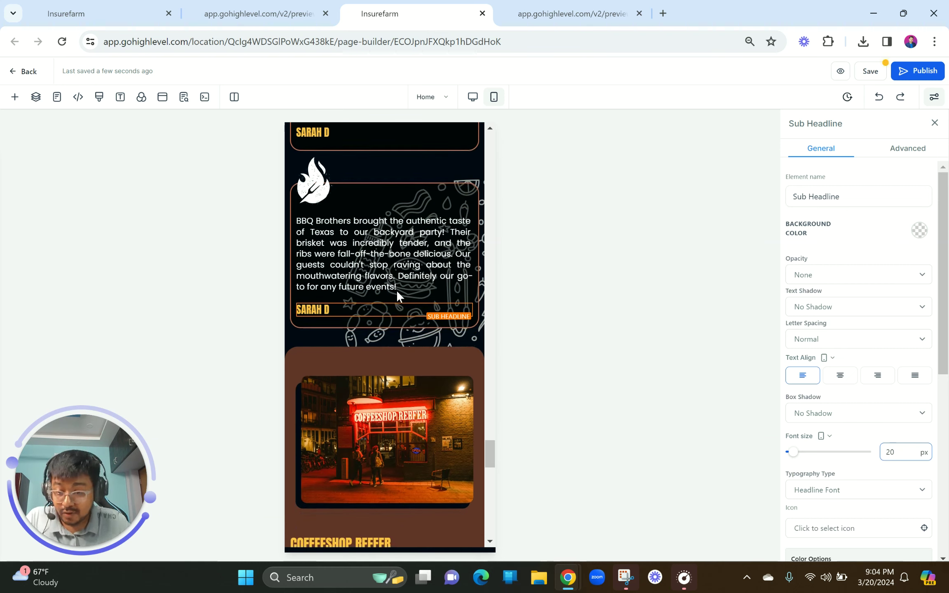
pyautogui.scroll(-6, 397, 291)
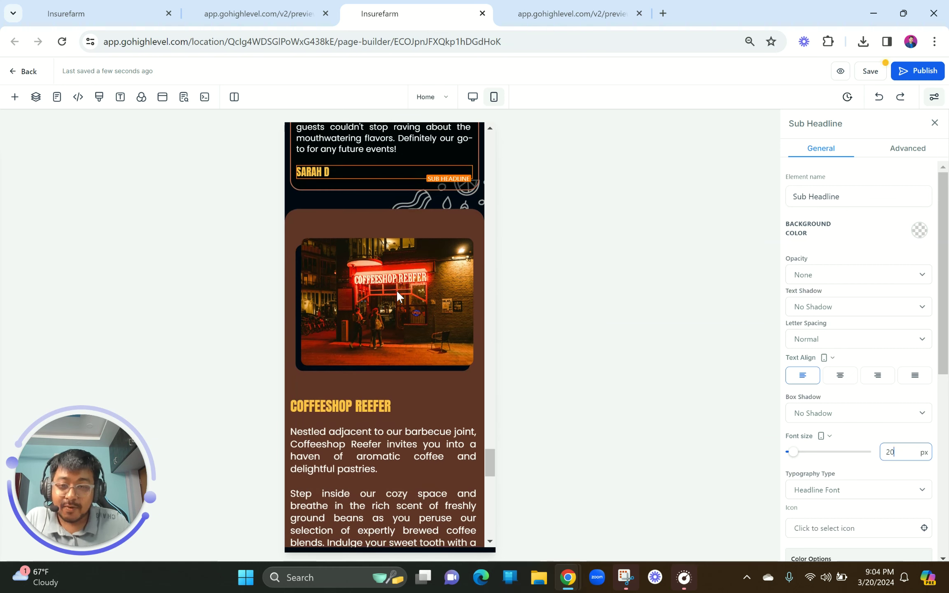
pyautogui.scroll(-2, 396, 290)
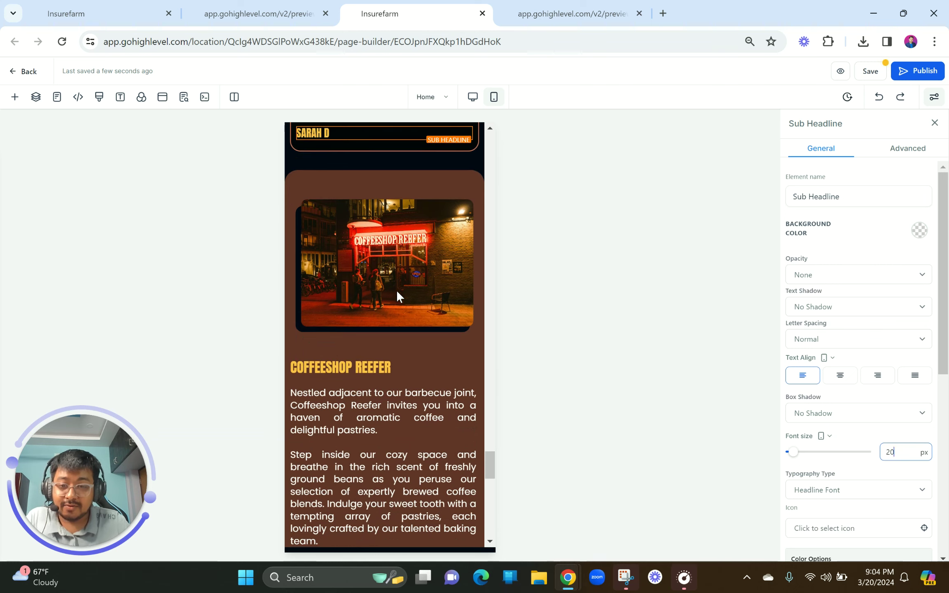
pyautogui.click(396, 290)
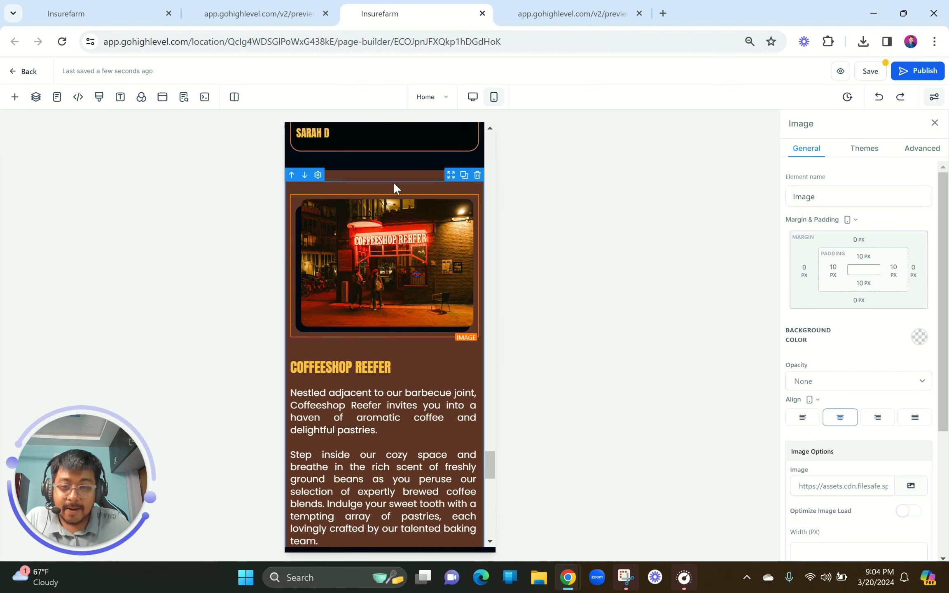
# Check the page in desktop view and the mobile preview, then return to the builder
pyautogui.click(472, 106)
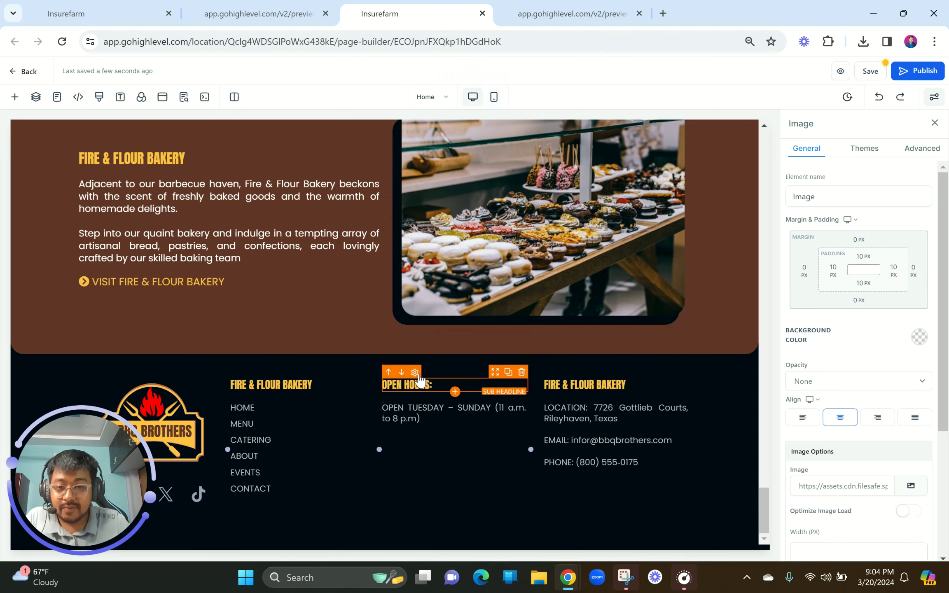
pyautogui.scroll(10, 420, 381)
pyautogui.scroll(3, 425, 330)
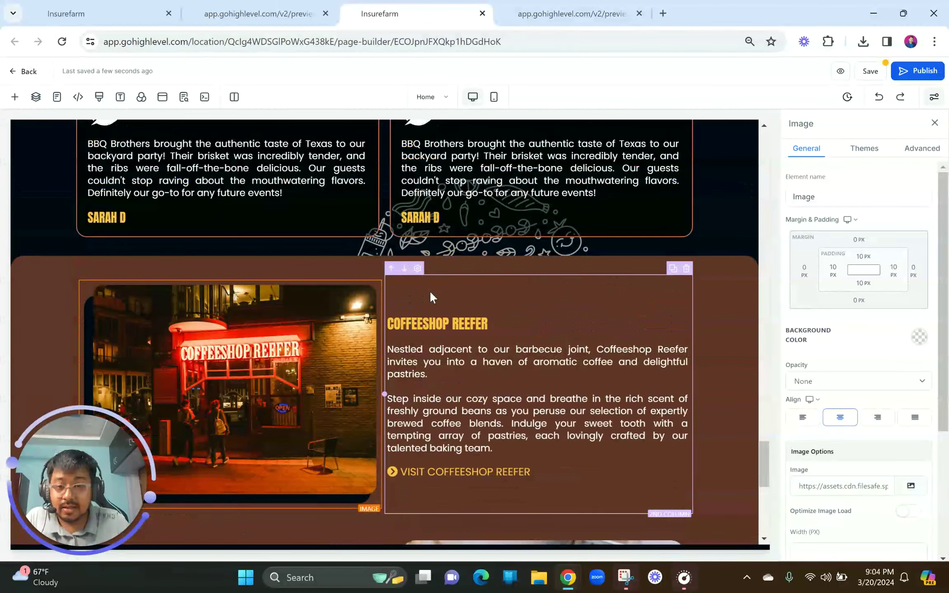
pyautogui.click(283, 10)
pyautogui.scroll(-15, 225, 321)
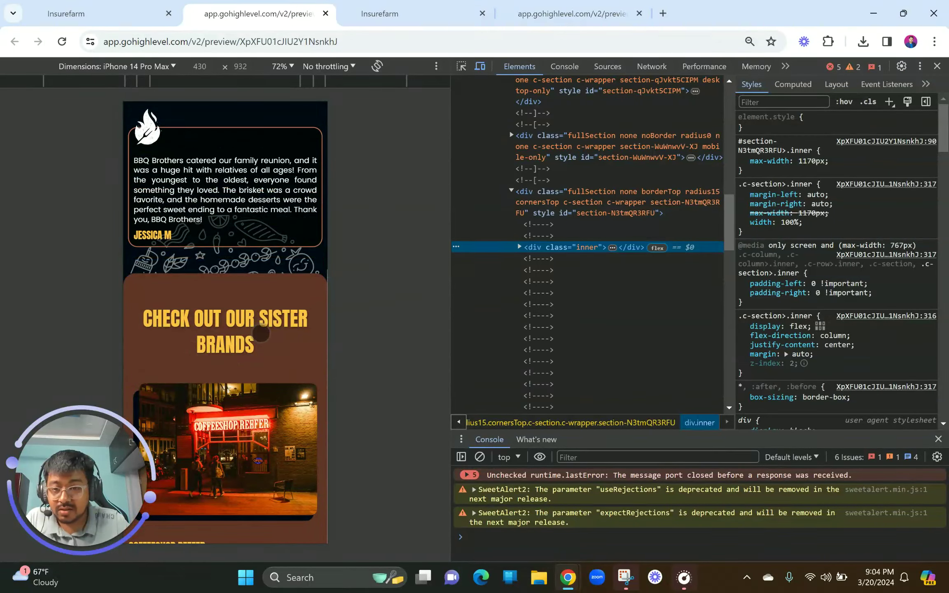
pyautogui.click(373, 13)
pyautogui.scroll(5, 409, 195)
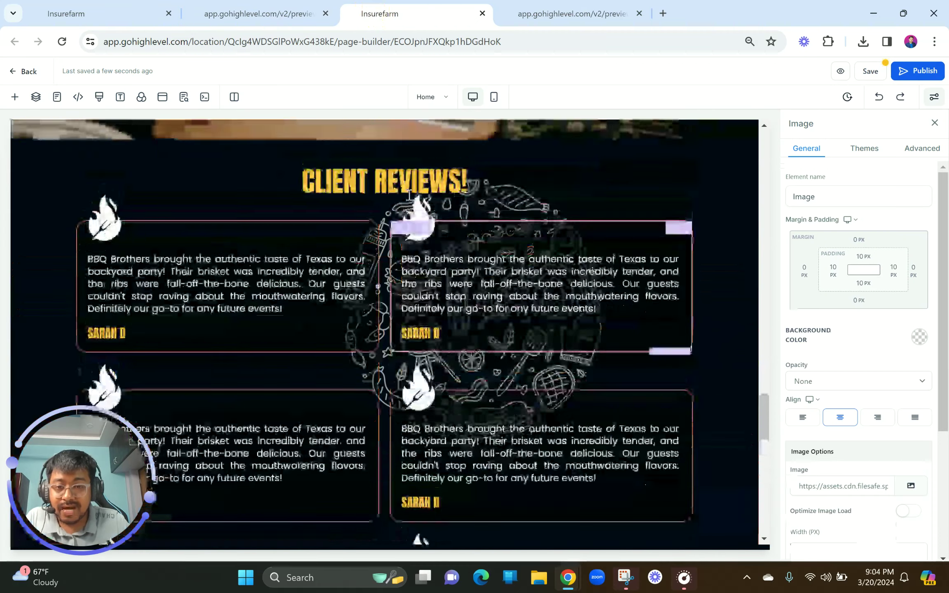
pyautogui.scroll(-10, 409, 195)
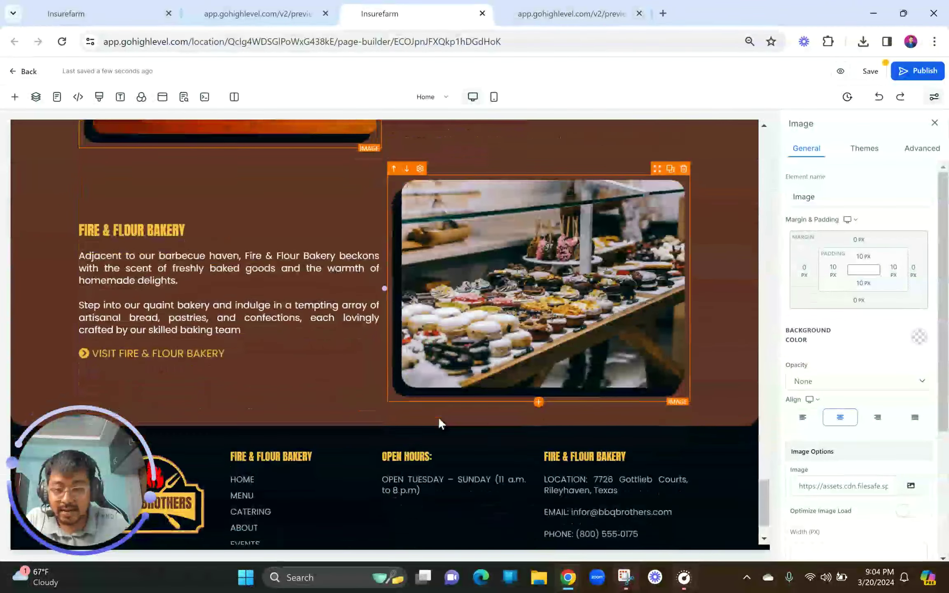
# Insert an empty one-column row above the Fire & Flour Bakery row
pyautogui.click(383, 412)
pyautogui.click(133, 186)
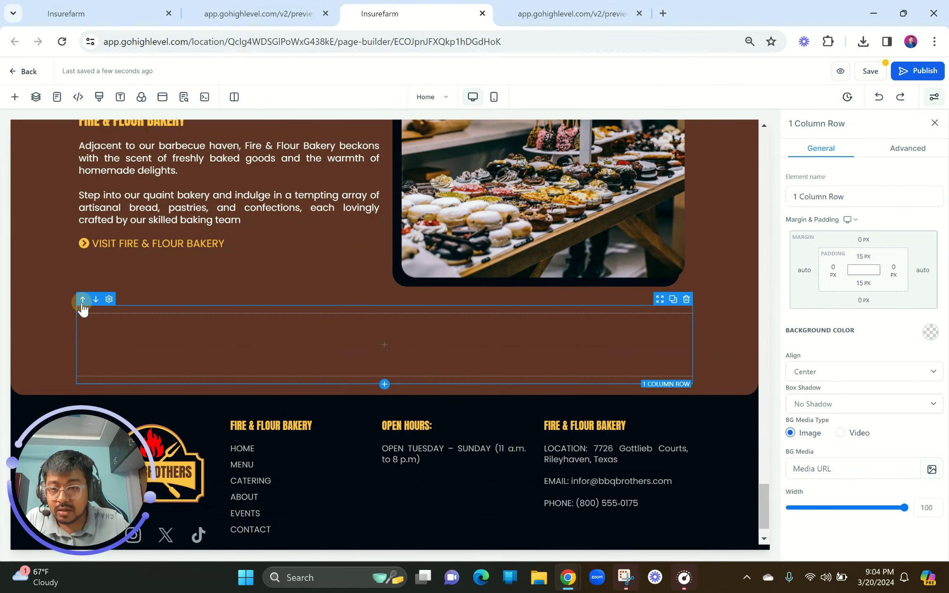
pyautogui.click(83, 300)
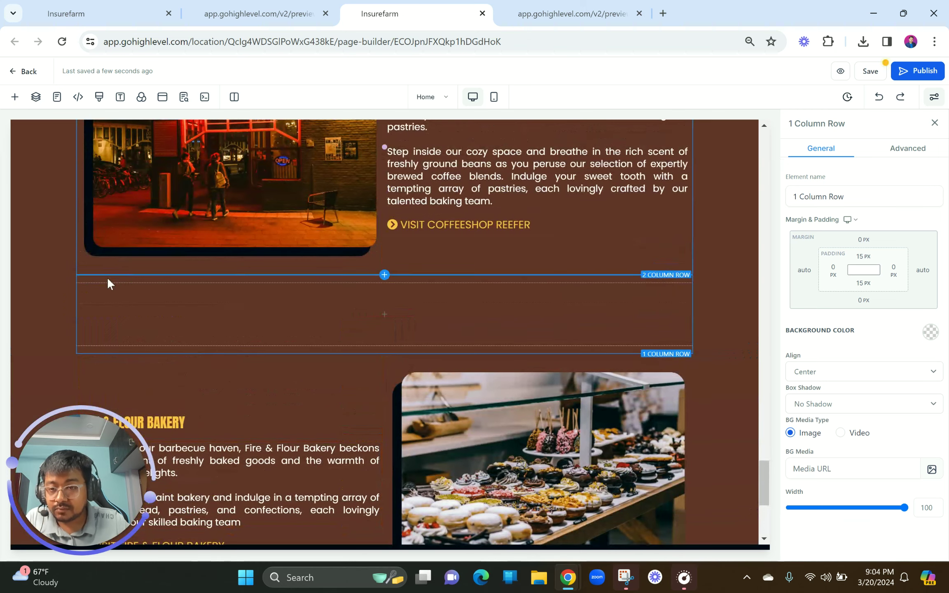
pyautogui.scroll(15, 280, 258)
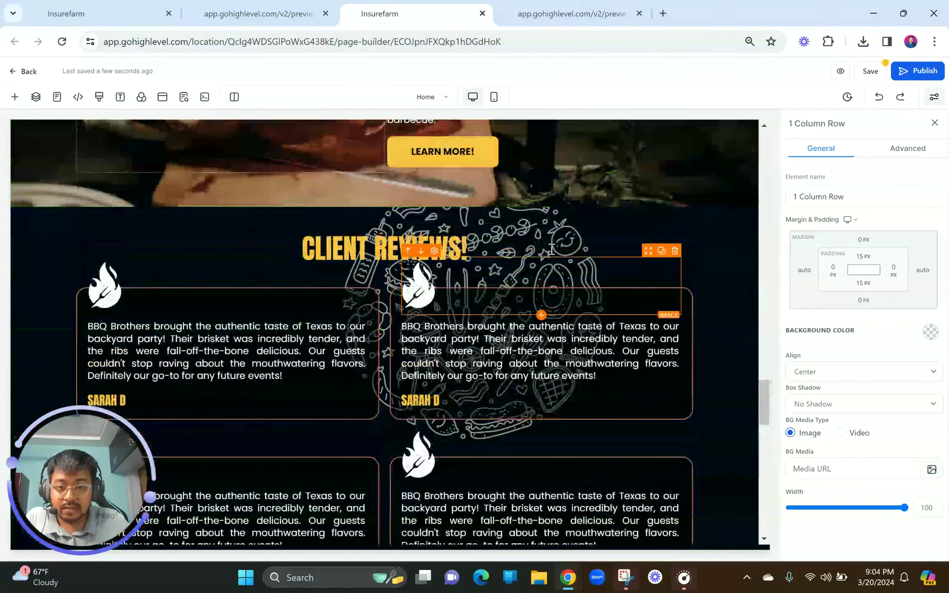
# Duplicate the CLIENT REVIEWS! headline and move the copy into the brown section
pyautogui.hotkey('ctrl', 'd')
pyautogui.scroll(-1, 626, 256)
pyautogui.moveTo(660, 204); pyautogui.dragTo(515, 449)
pyautogui.scroll(-5, 513, 443)
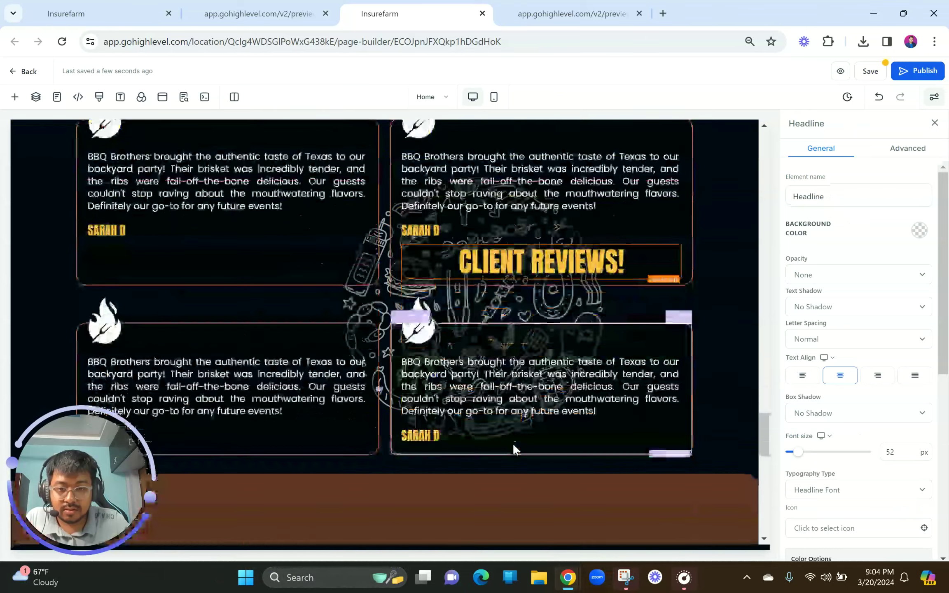
pyautogui.moveTo(648, 194); pyautogui.dragTo(489, 480)
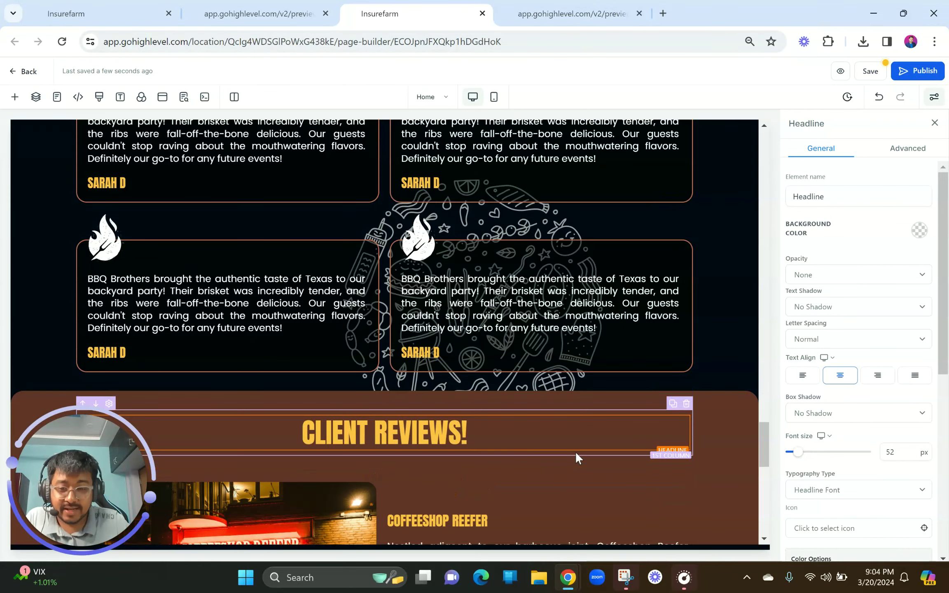
pyautogui.click(259, 13)
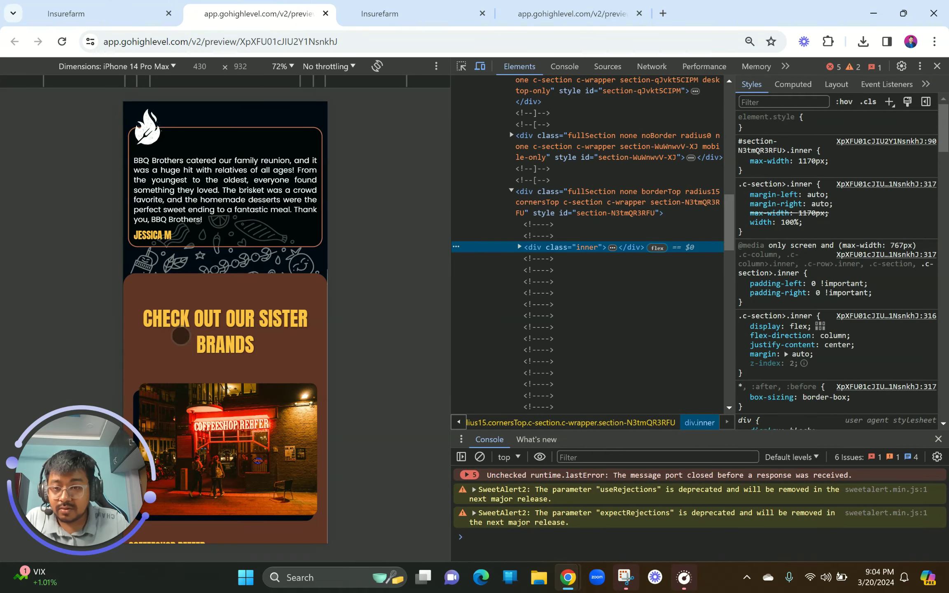
pyautogui.click(572, 13)
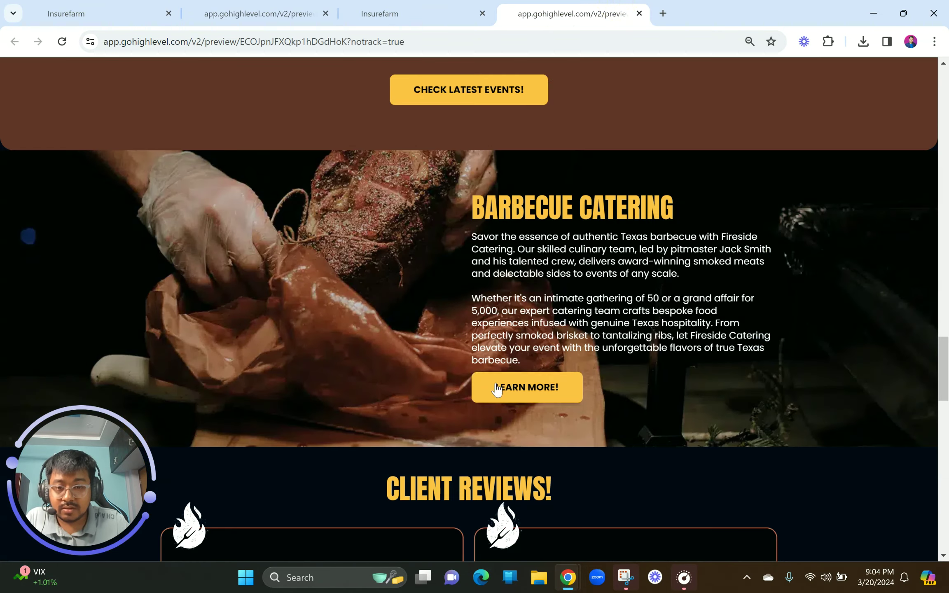
pyautogui.scroll(-5, 499, 384)
pyautogui.scroll(-15, 495, 382)
pyautogui.scroll(8, 495, 382)
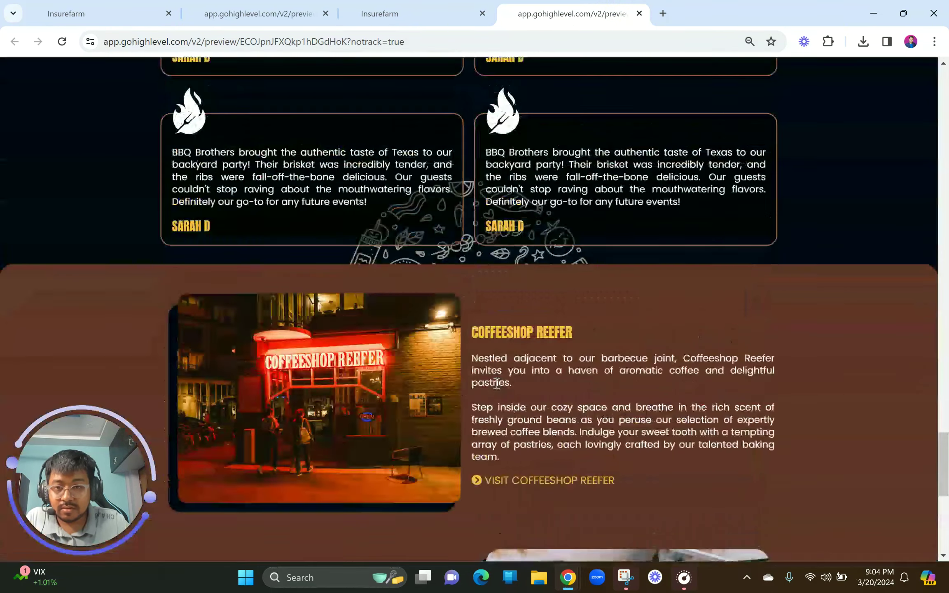
pyautogui.click(326, 5)
pyautogui.click(398, 9)
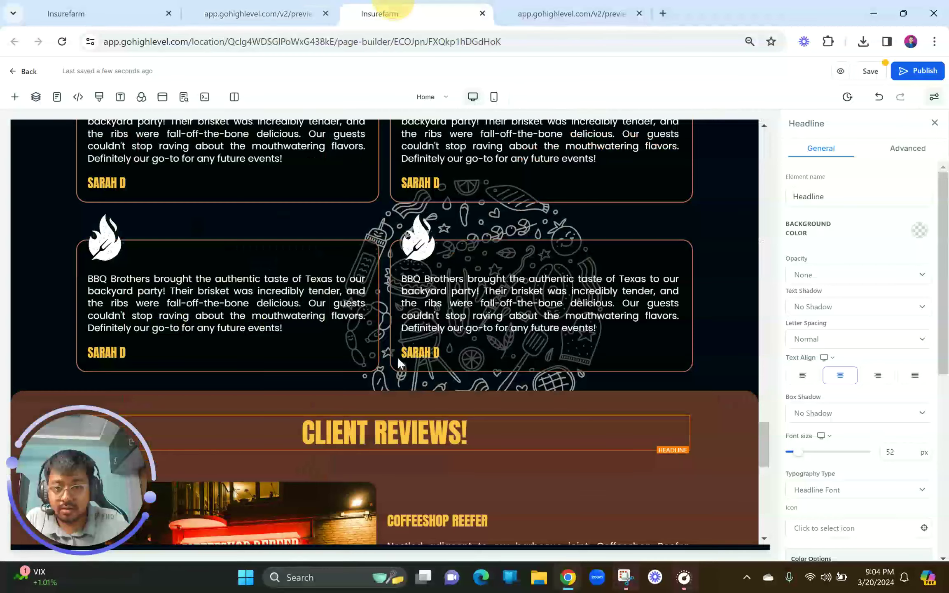
pyautogui.click(398, 435)
pyautogui.click(313, 41)
pyautogui.click(260, 14)
pyautogui.click(414, 5)
# Rename the copied headline to 'CHECK OUT OUR SISTER BRANDS!' and check it on mobile and desktop
pyautogui.tripleClick(450, 436)
pyautogui.write('CHECK OU')
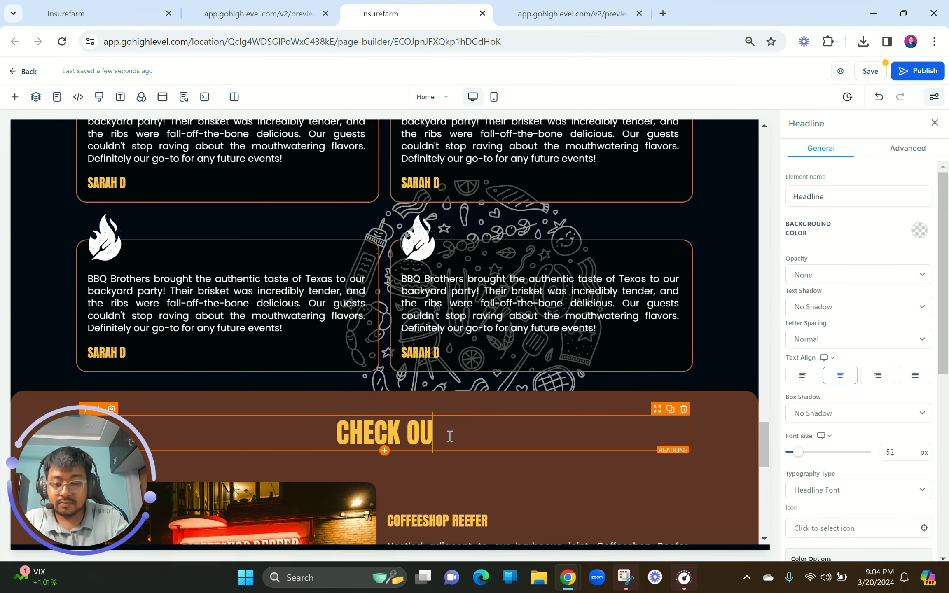
pyautogui.write('T OUR SISTER')
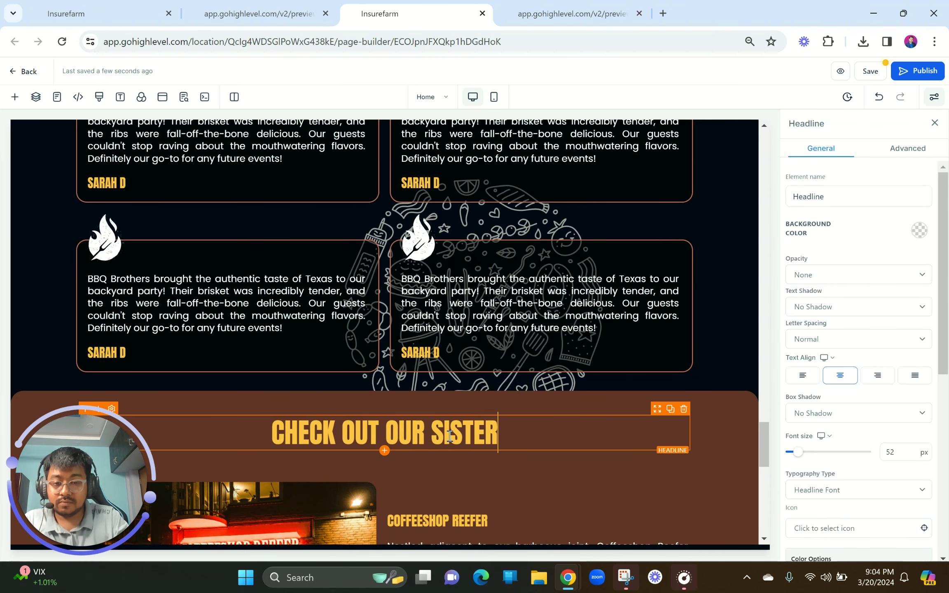
pyautogui.write(' BRANDS!')
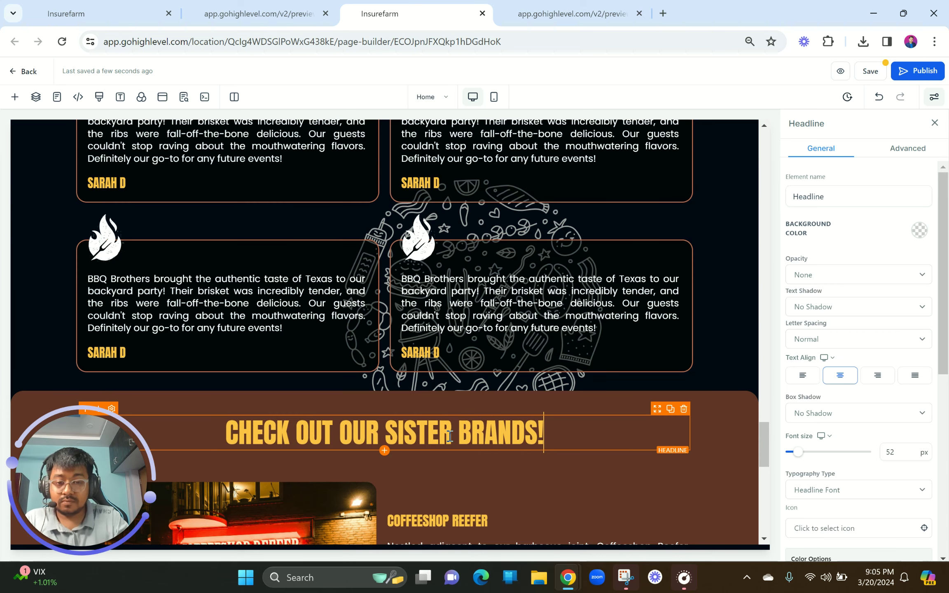
pyautogui.click(260, 13)
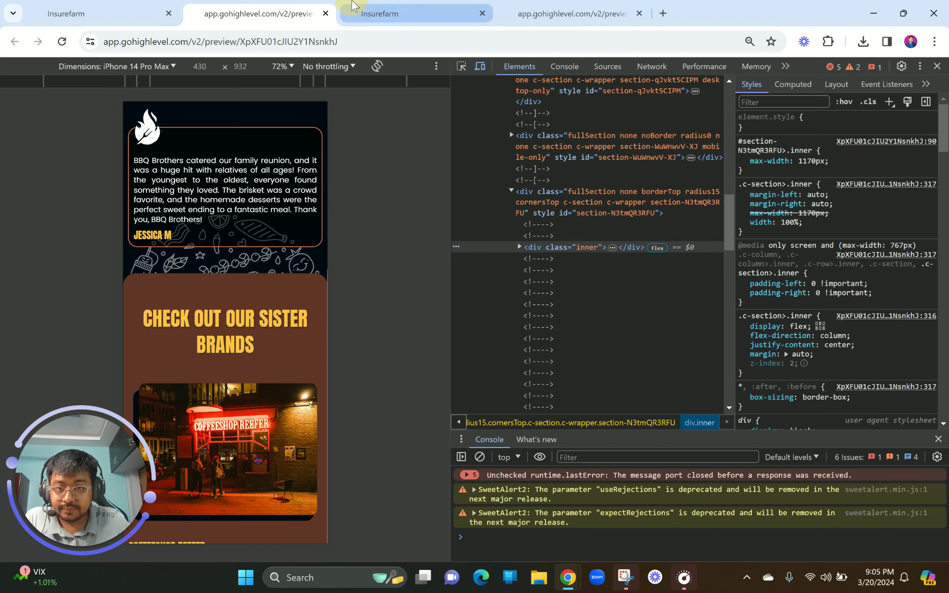
pyautogui.click(371, 13)
pyautogui.scroll(-10, 341, 405)
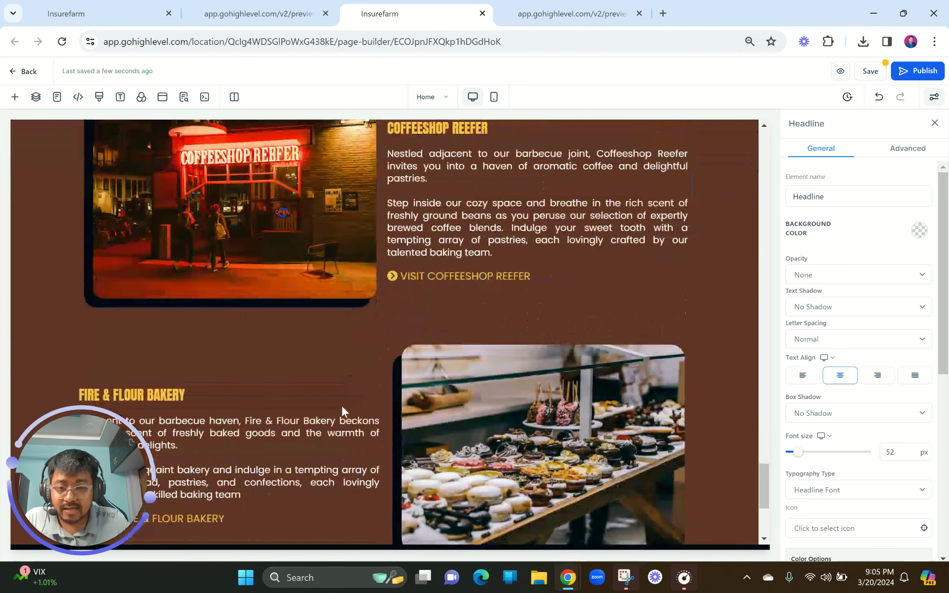
pyautogui.click(494, 96)
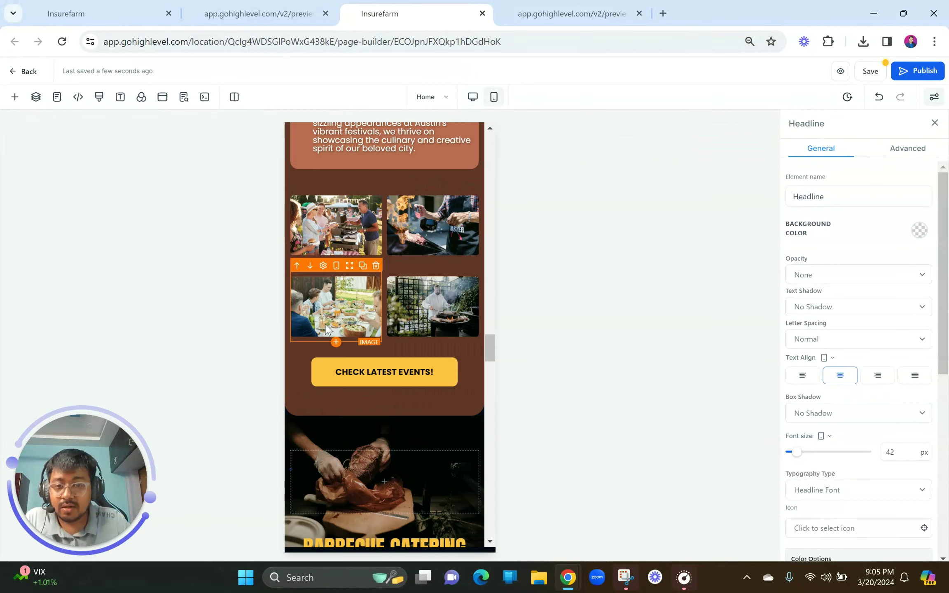
pyautogui.click(473, 97)
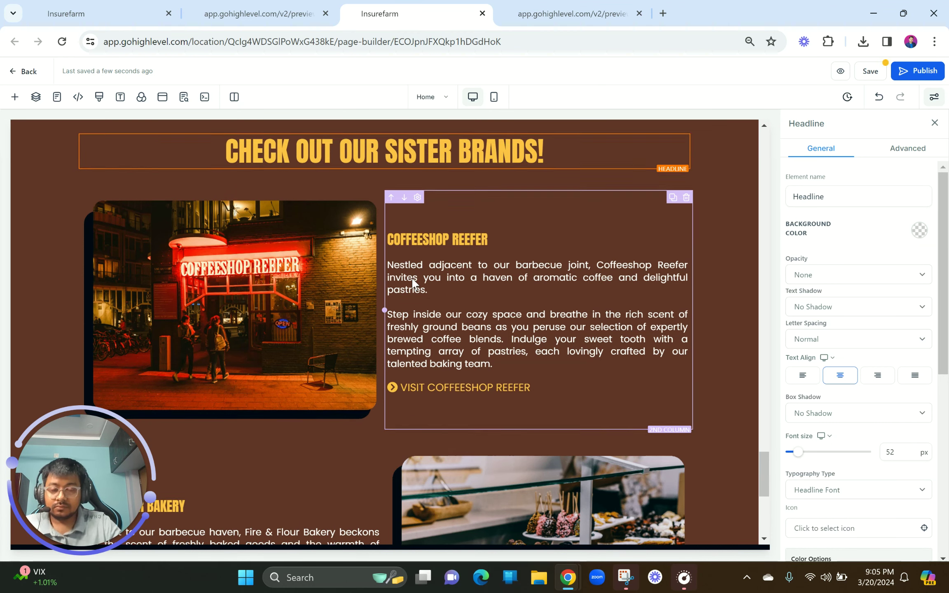
pyautogui.scroll(1, 413, 284)
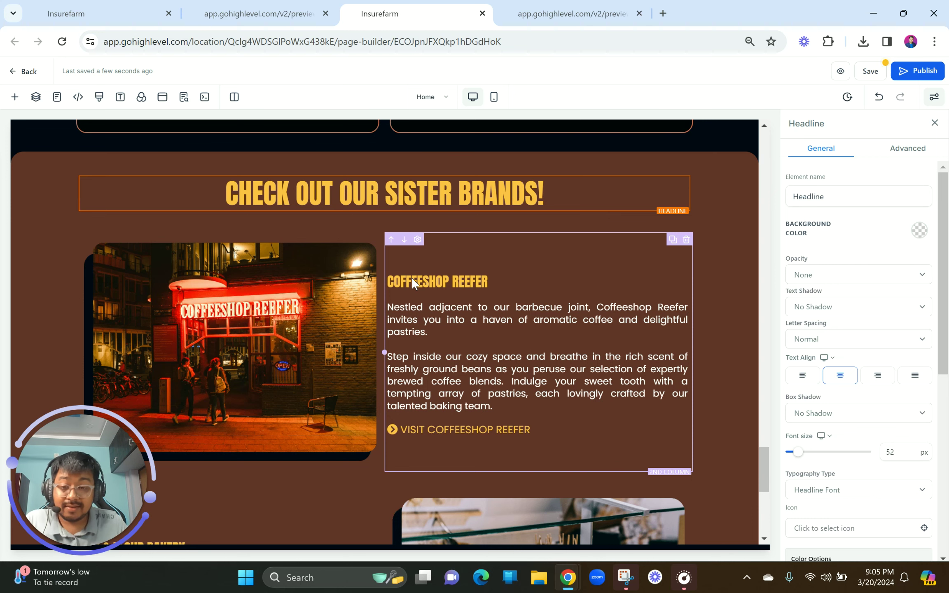
pyautogui.scroll(-2, 413, 282)
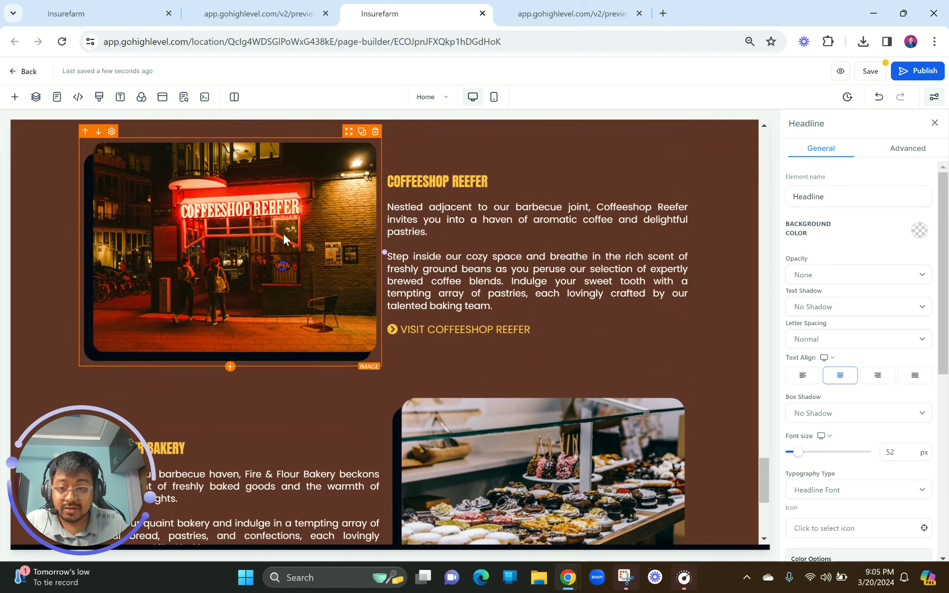
pyautogui.scroll(-3, 412, 348)
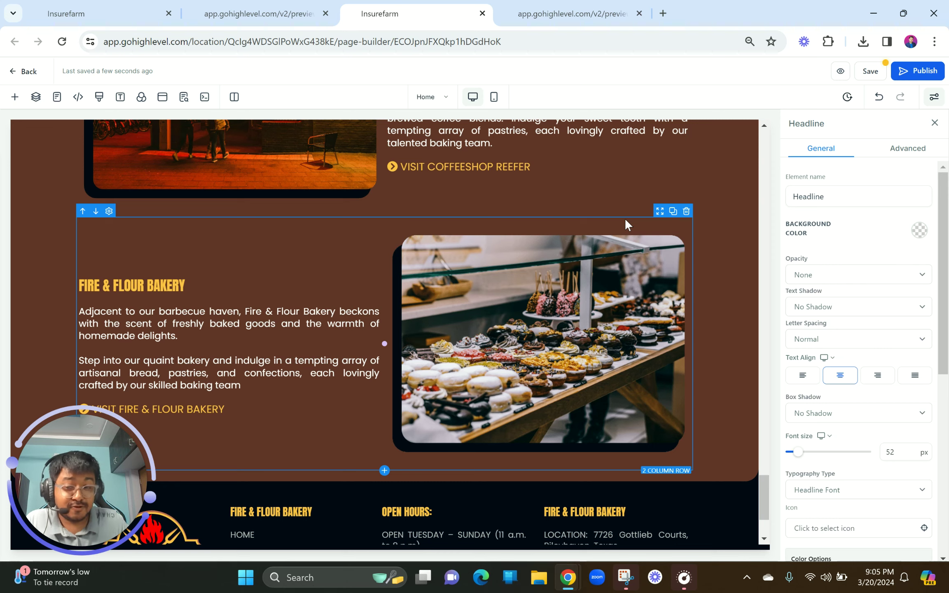
pyautogui.scroll(6, 626, 220)
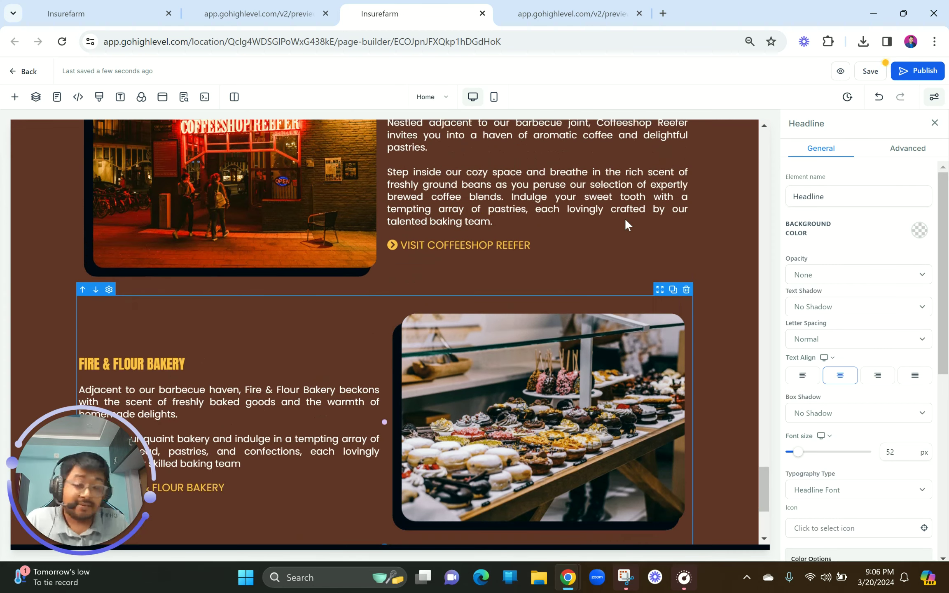
pyautogui.scroll(-4, 625, 218)
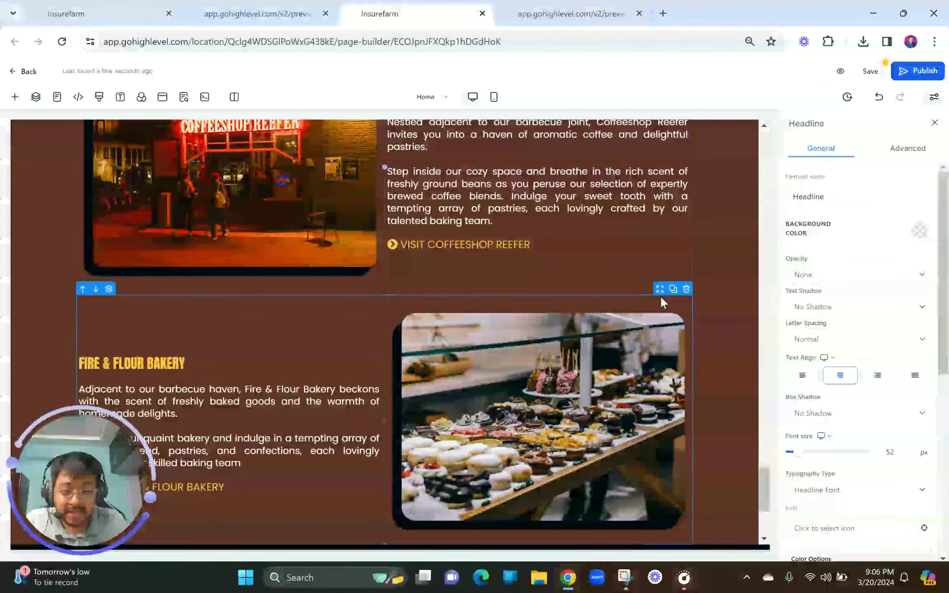
# Duplicate the Fire & Flour Bakery row and hide the original row on mobile
pyautogui.click(673, 291)
pyautogui.scroll(-7, 636, 350)
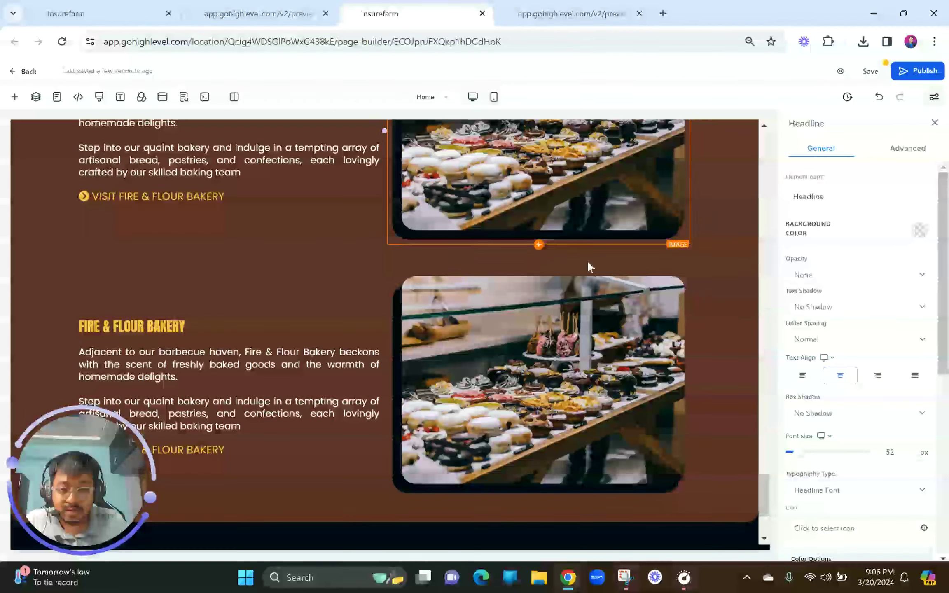
pyautogui.scroll(5, 586, 247)
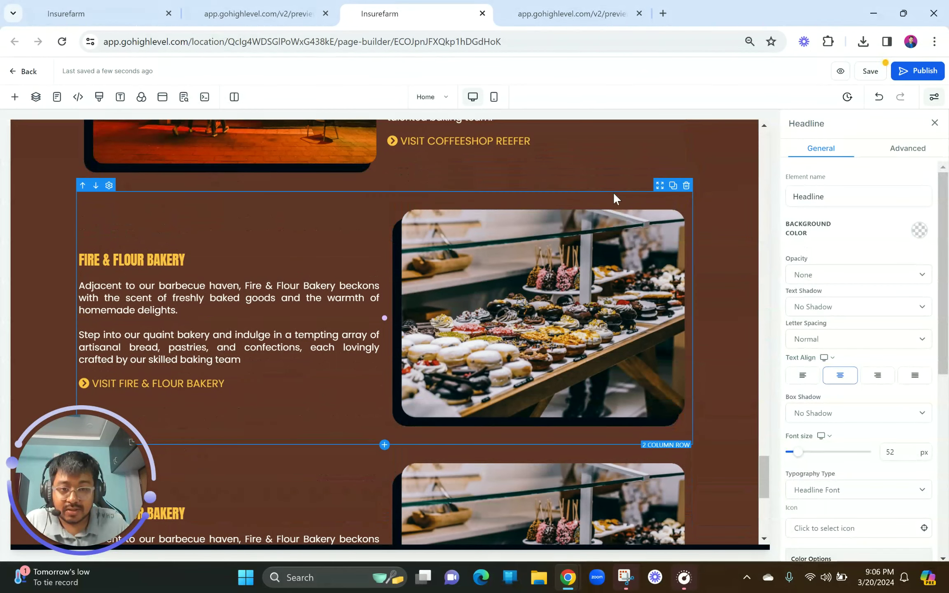
pyautogui.click(613, 192)
pyautogui.click(911, 157)
pyautogui.click(859, 279)
# Swap the copy's columns so the image comes first, hide it on desktop, and view mobile
pyautogui.scroll(-3, 544, 397)
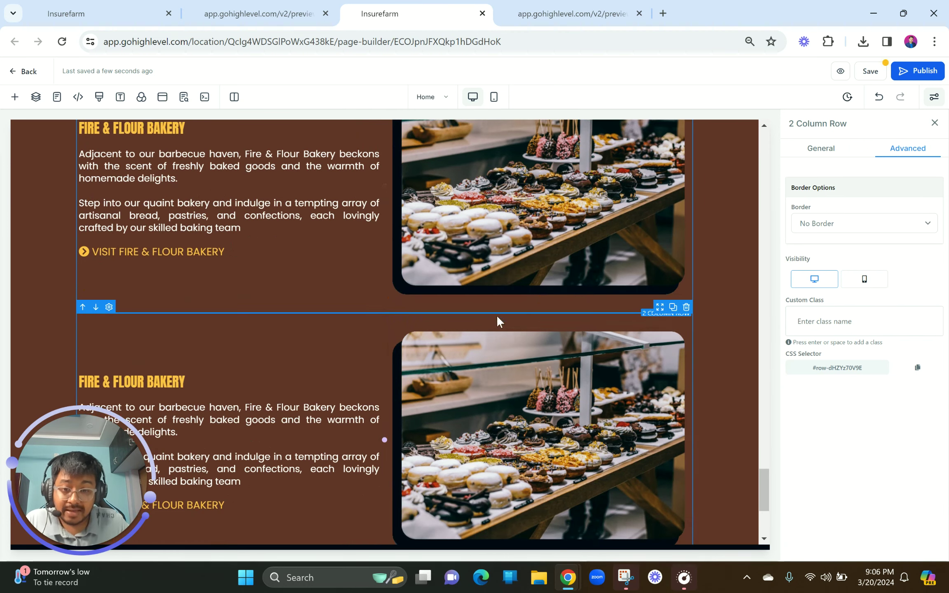
pyautogui.click(495, 315)
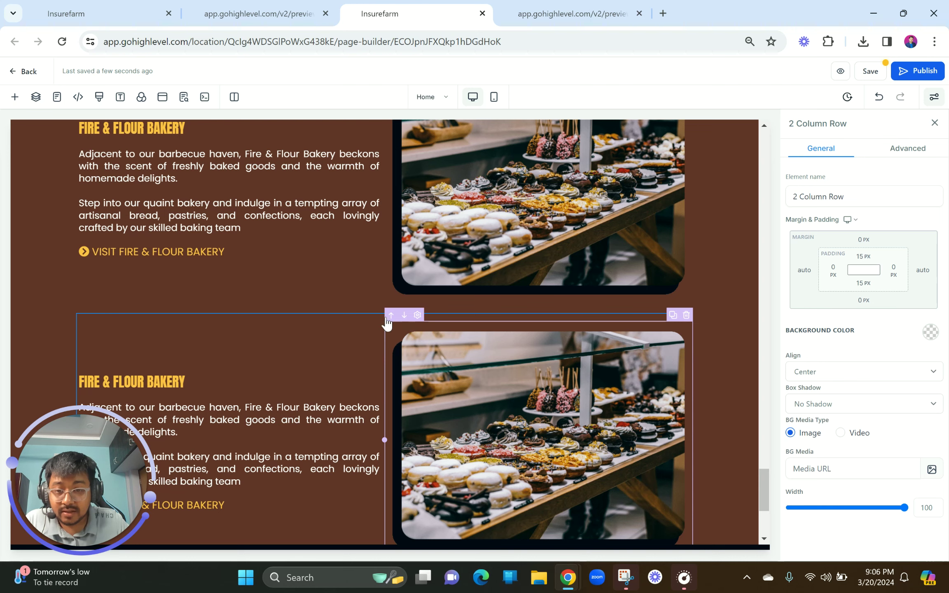
pyautogui.click(383, 317)
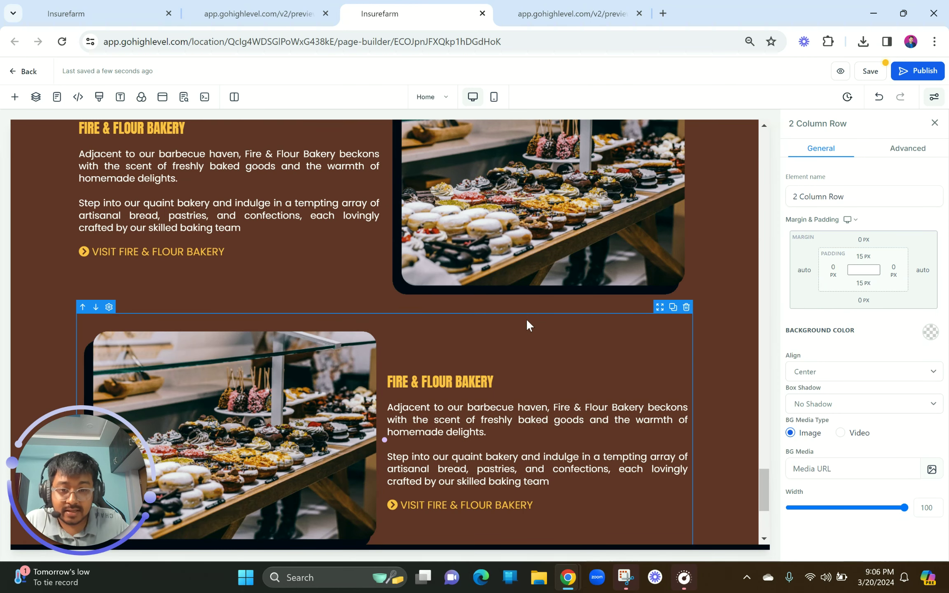
pyautogui.click(908, 148)
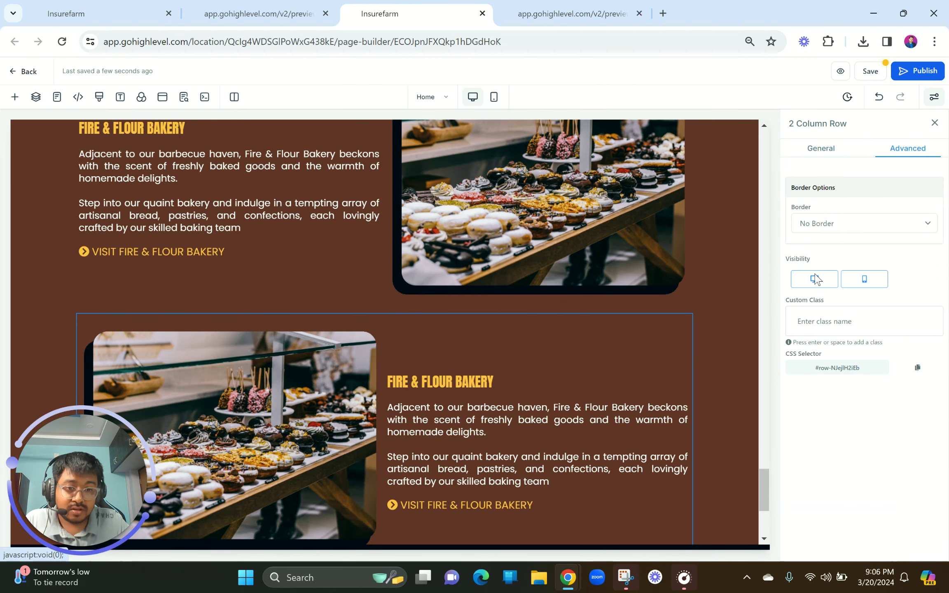
pyautogui.click(813, 281)
pyautogui.click(494, 96)
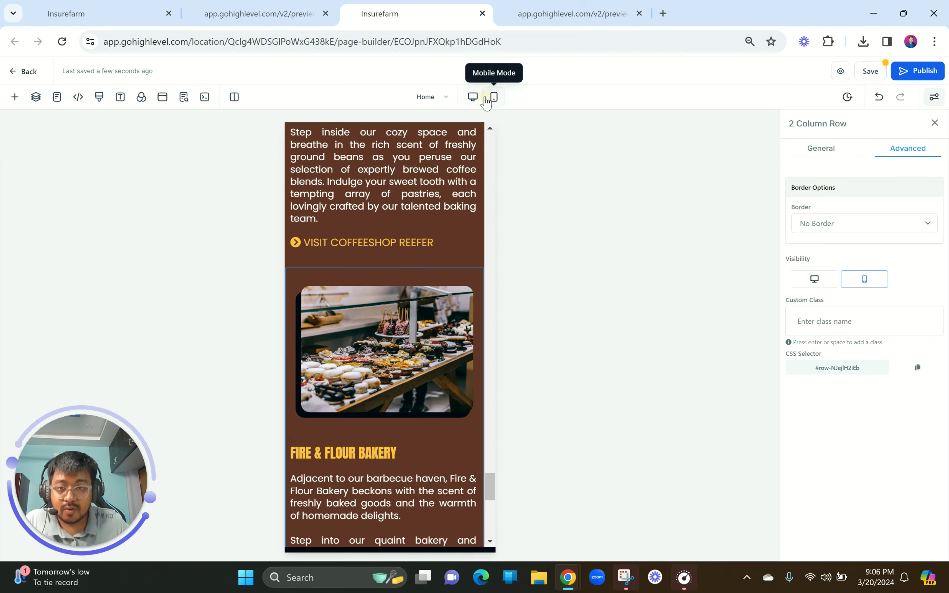
# Inspect the sister brands section in the mobile preview
pyautogui.scroll(10, 411, 248)
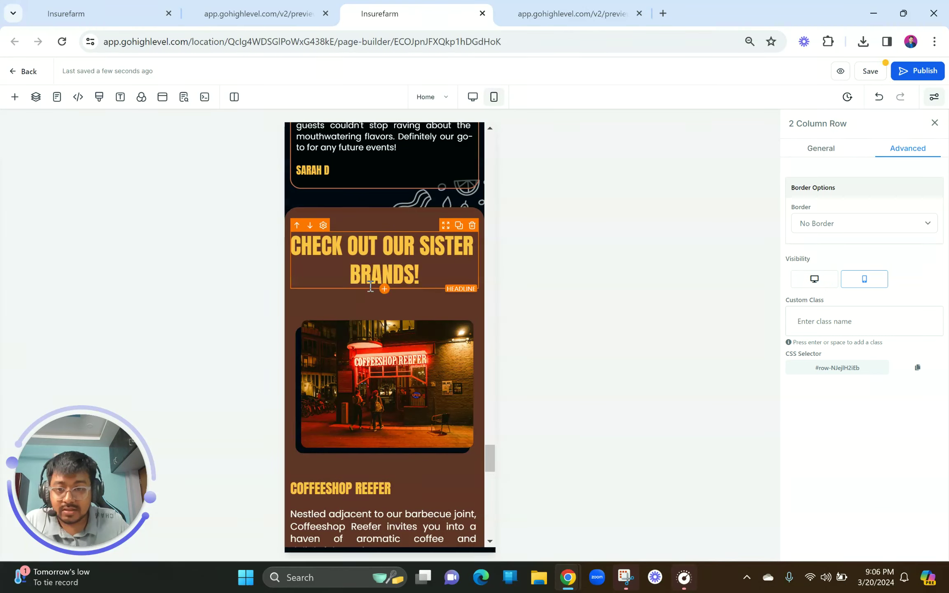
pyautogui.click(370, 286)
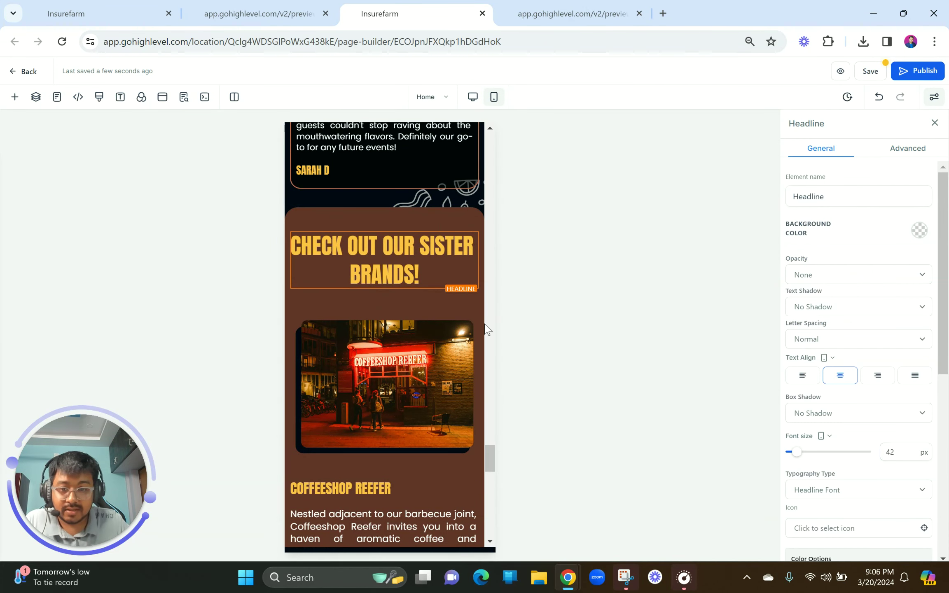
pyautogui.scroll(-3, 433, 396)
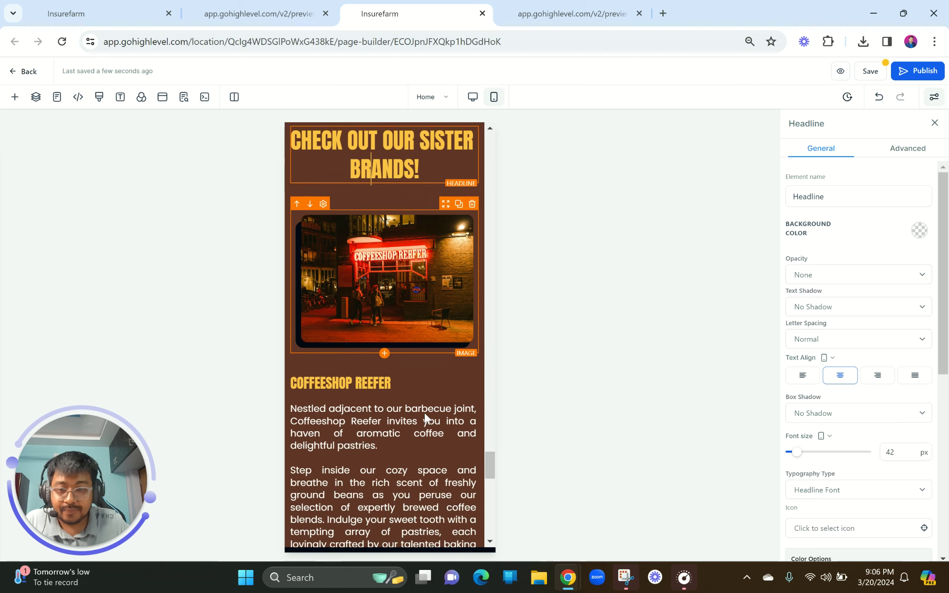
pyautogui.click(375, 262)
pyautogui.click(258, 14)
pyautogui.scroll(-8, 226, 321)
pyautogui.click(406, 6)
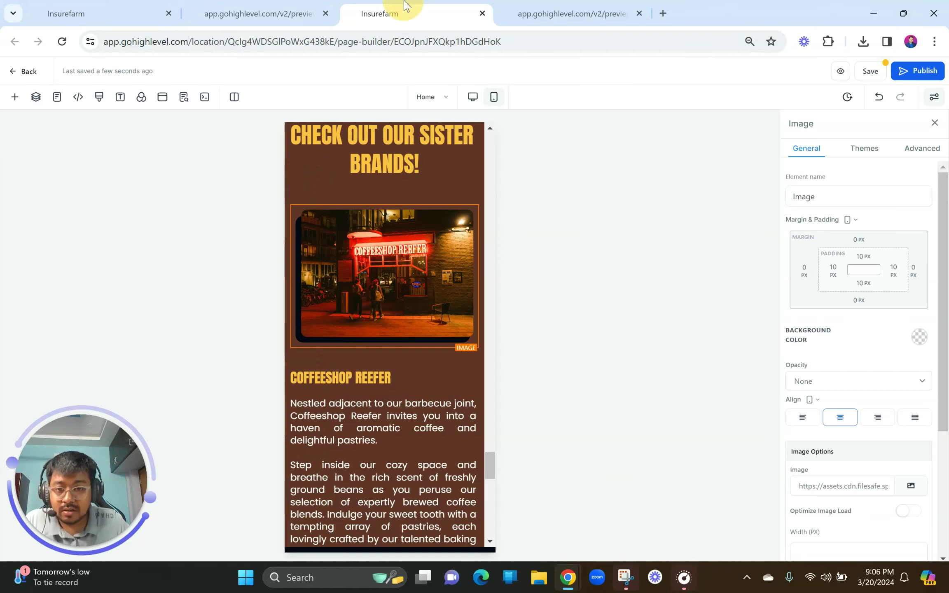
# Shrink the Coffeeshop Reefer texts on mobile, setting the description paragraph to 16 px
pyautogui.click(350, 371)
pyautogui.doubleClick(889, 450)
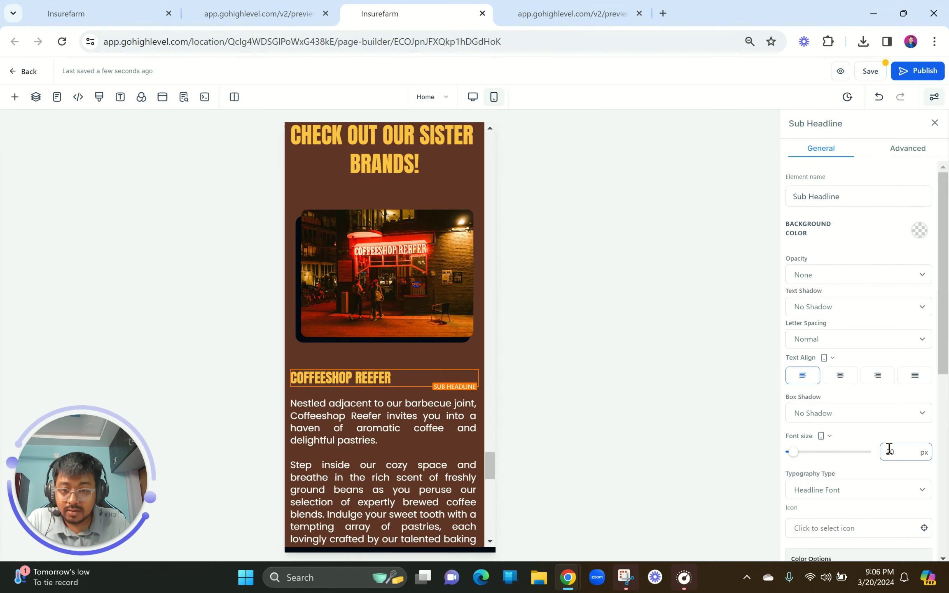
pyautogui.click(393, 478)
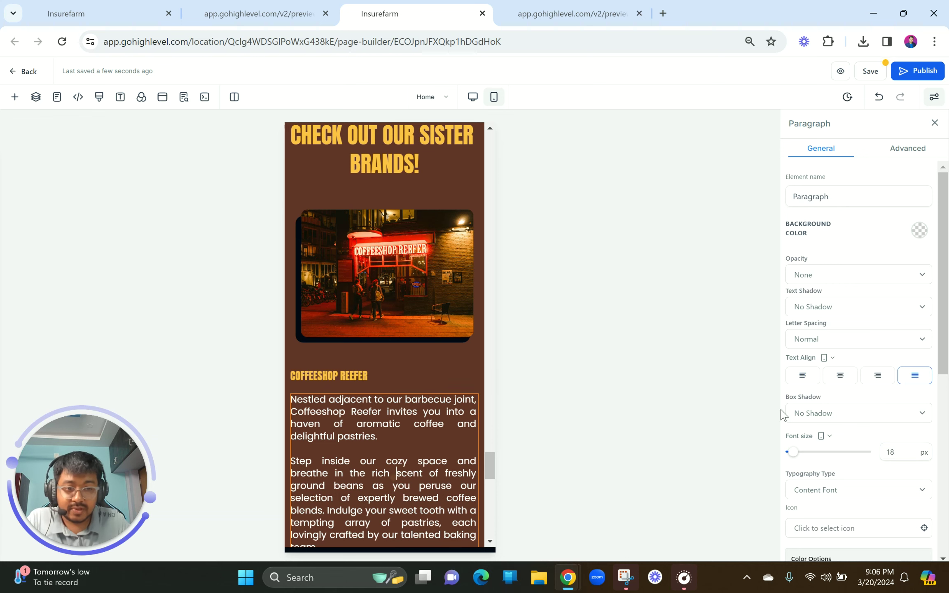
pyautogui.doubleClick(905, 457)
pyautogui.write('1')
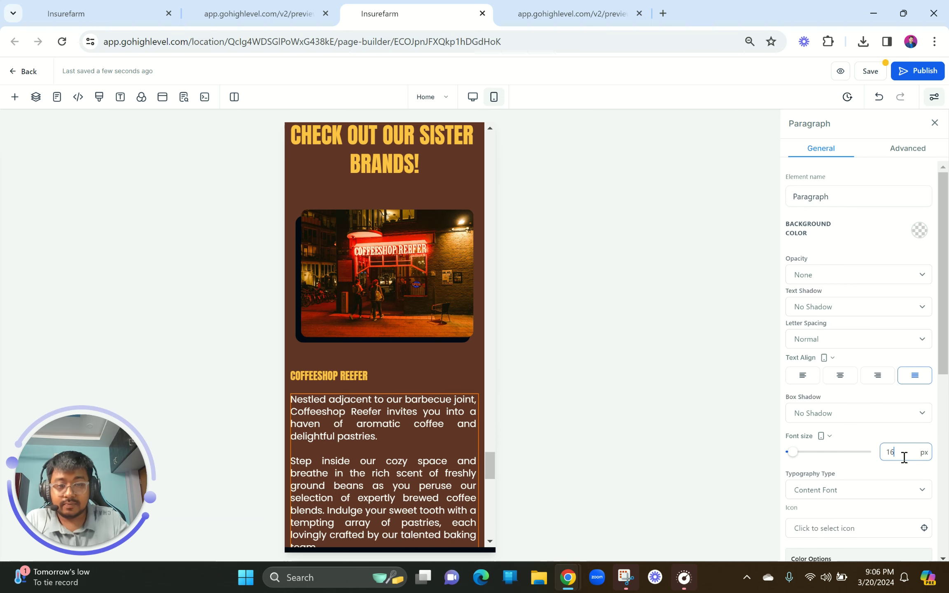
pyautogui.write('6')
pyautogui.scroll(-5, 408, 362)
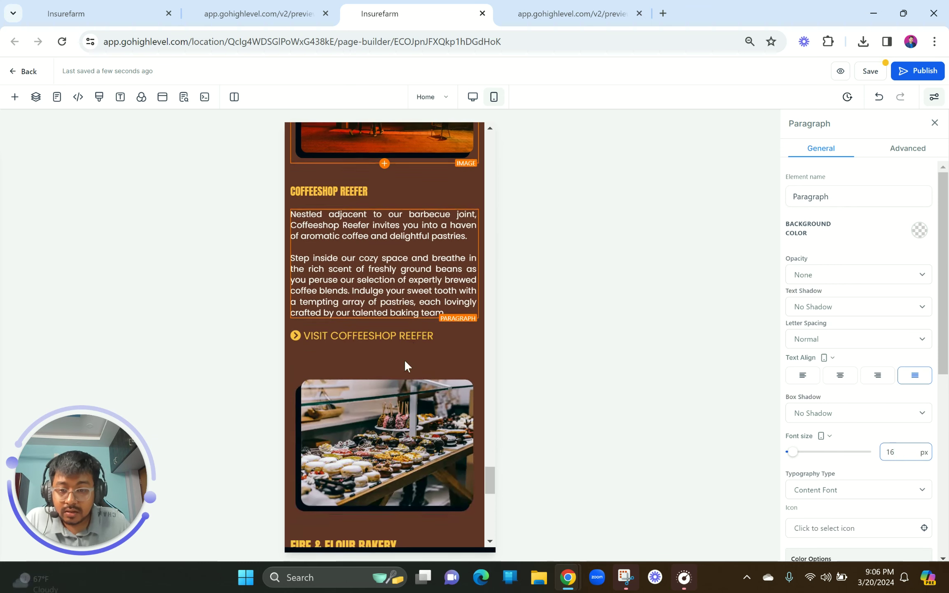
pyautogui.click(377, 339)
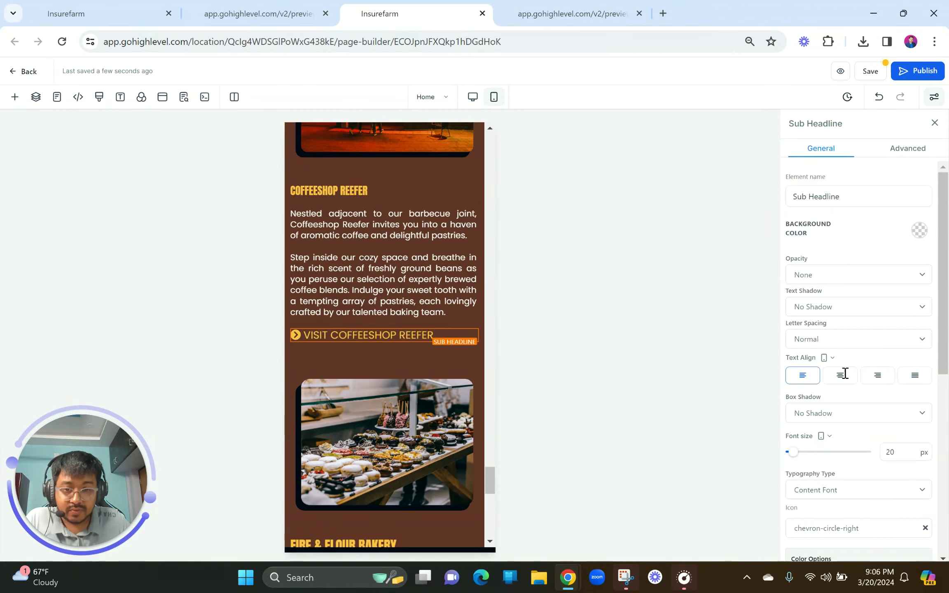
pyautogui.doubleClick(900, 451)
pyautogui.click(376, 190)
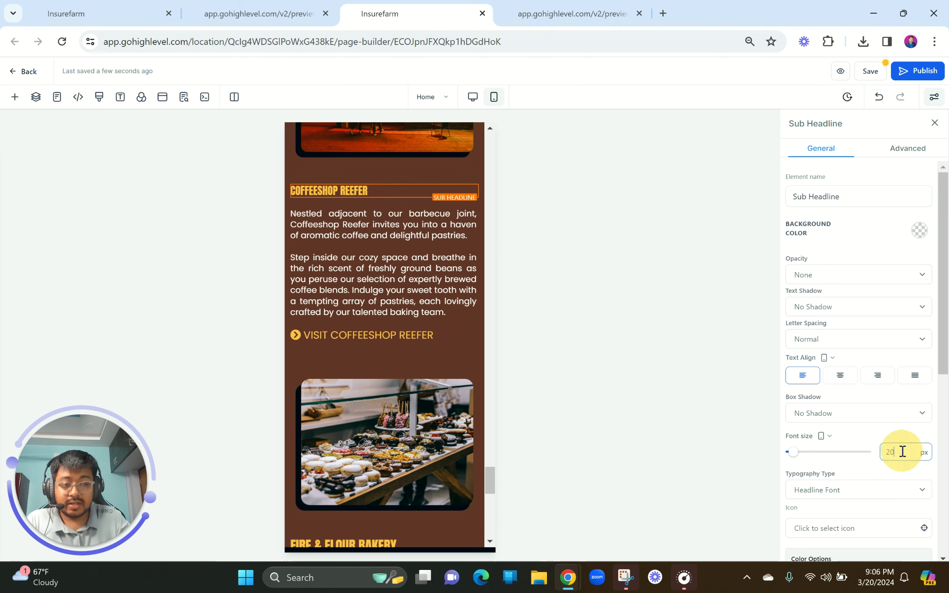
pyautogui.click(404, 335)
# Reduce the Fire & Flour Bakery heading from 26 to 24 px and its text to 16 px
pyautogui.scroll(-3, 408, 417)
pyautogui.scroll(-2, 408, 417)
pyautogui.click(357, 329)
pyautogui.click(903, 453)
pyautogui.press('BackSpace')
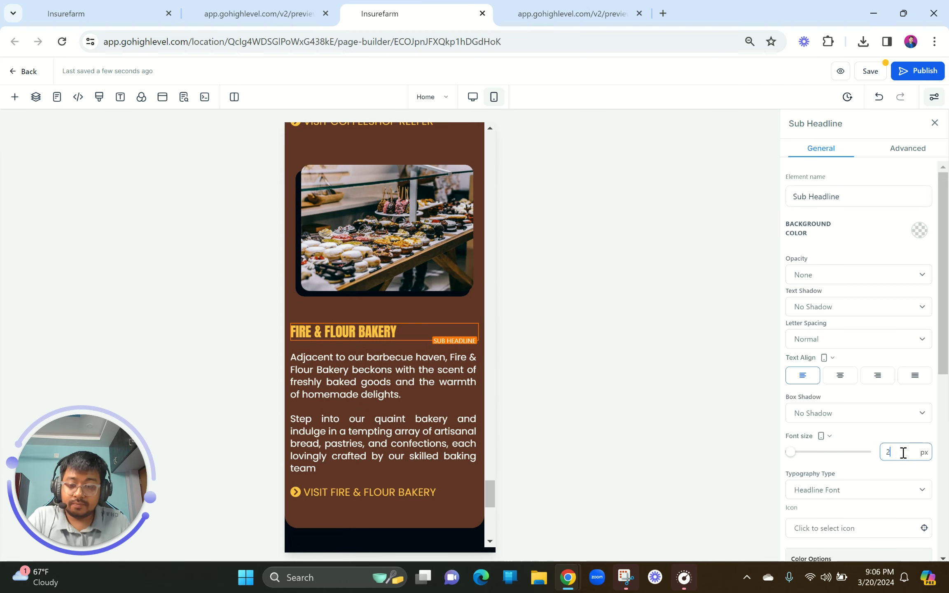
pyautogui.click(422, 390)
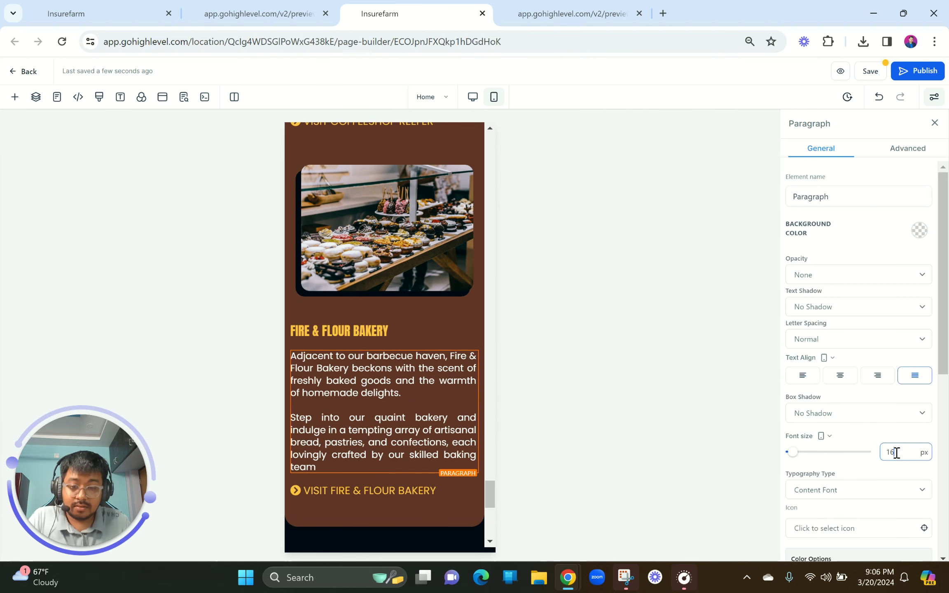
pyautogui.click(360, 467)
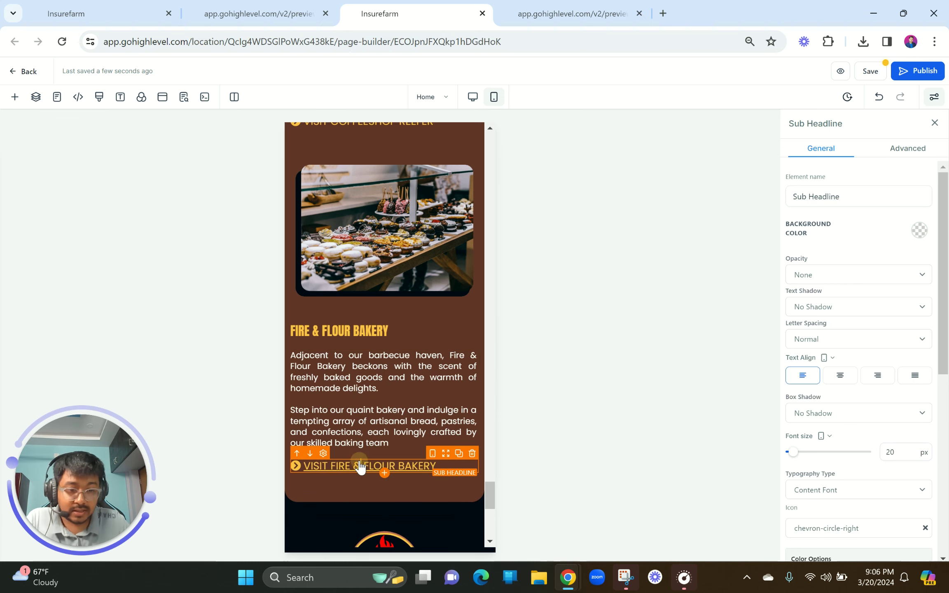
# Lower the CHECK OUT OUR SISTER BRANDS! headline font size from 42 to 32 px
pyautogui.scroll(12, 360, 467)
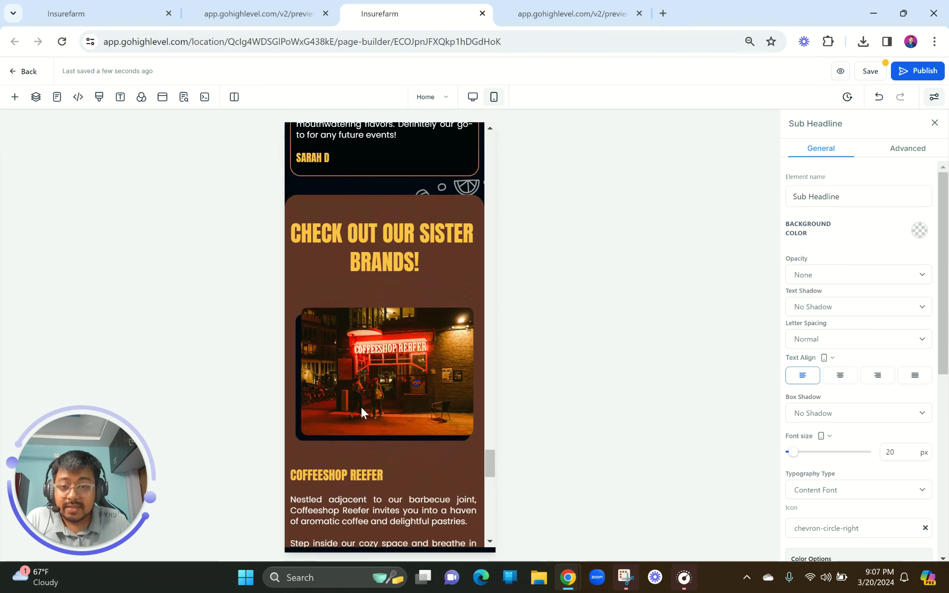
pyautogui.click(385, 241)
pyautogui.click(896, 454)
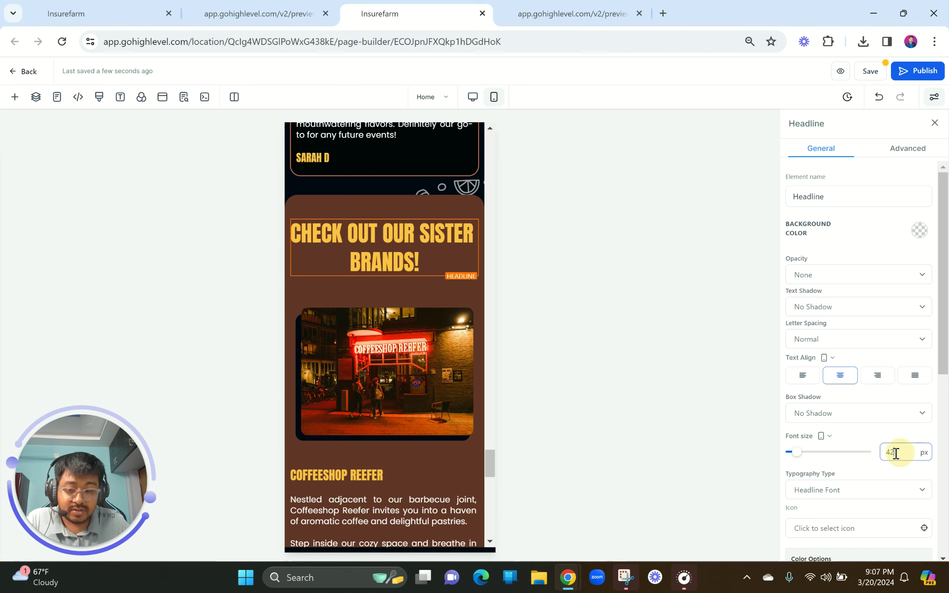
pyautogui.moveTo(897, 453); pyautogui.dragTo(869, 449)
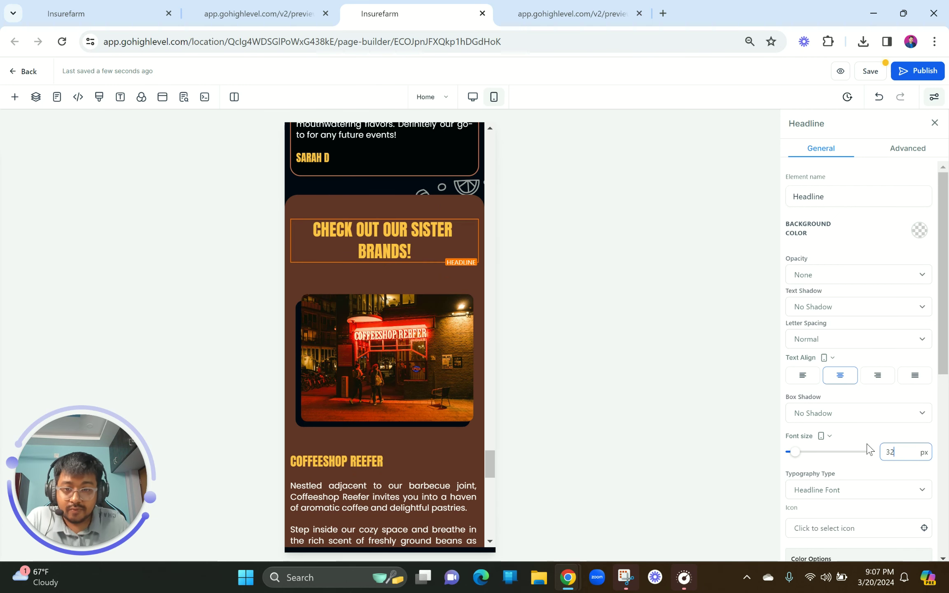
pyautogui.click(342, 377)
pyautogui.scroll(10, 343, 377)
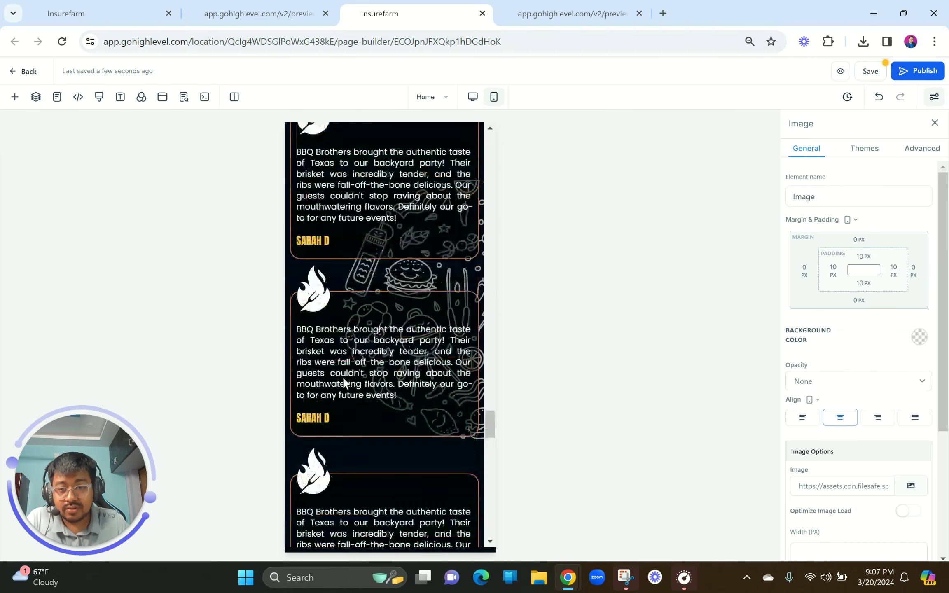
pyautogui.scroll(5, 342, 377)
pyautogui.scroll(-15, 343, 377)
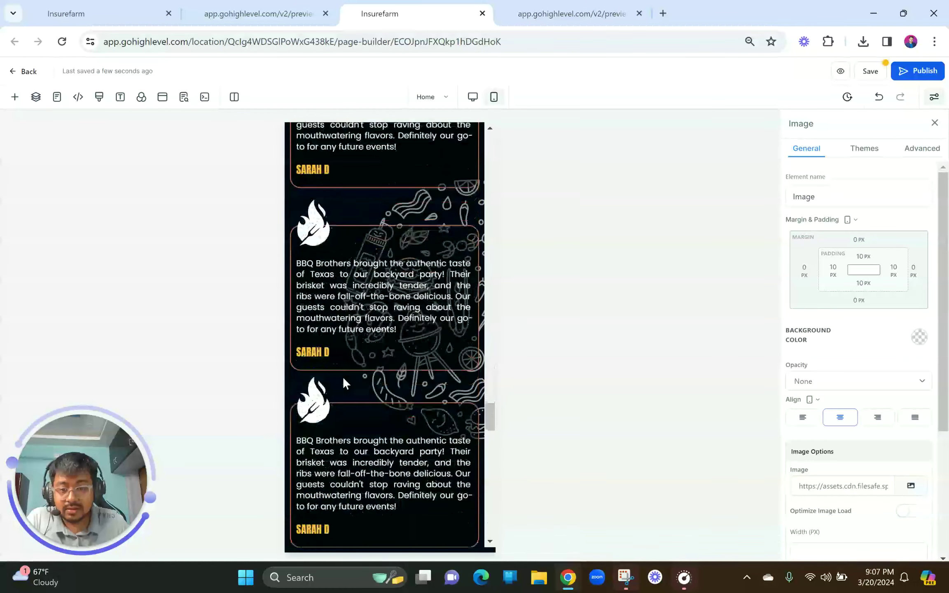
pyautogui.scroll(5, 343, 376)
pyautogui.scroll(-12, 366, 416)
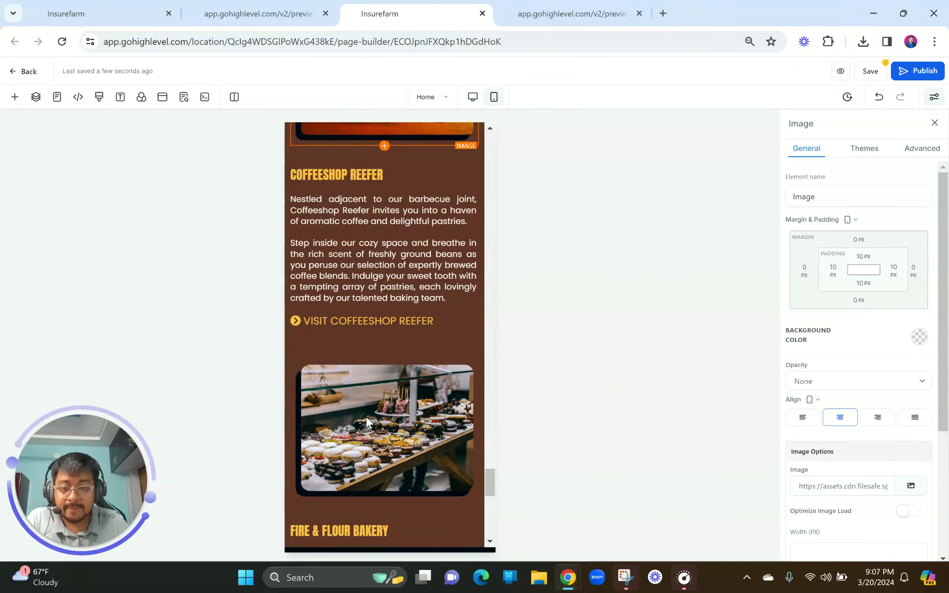
pyautogui.scroll(-5, 366, 416)
pyautogui.scroll(1, 366, 416)
pyautogui.click(376, 191)
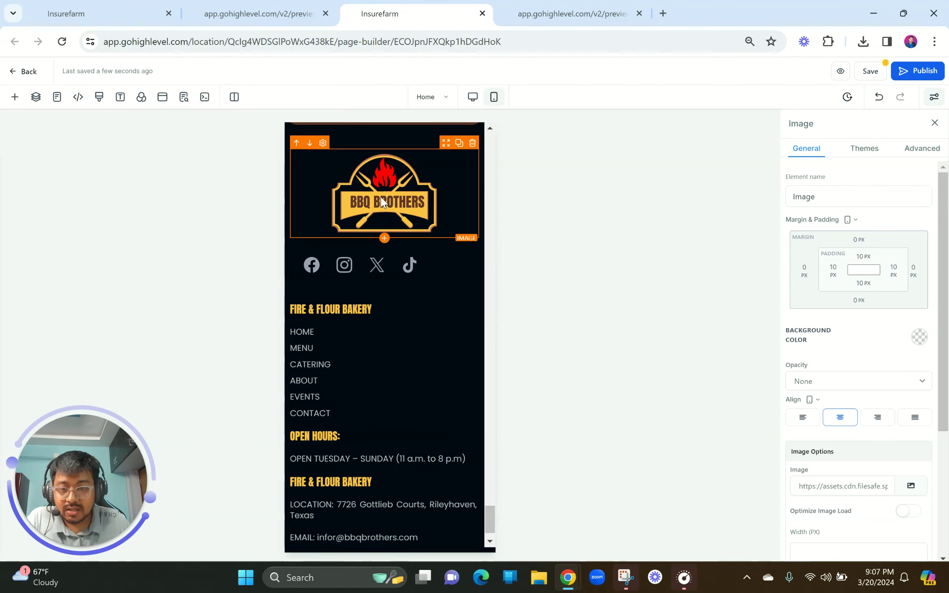
pyautogui.scroll(2, 371, 186)
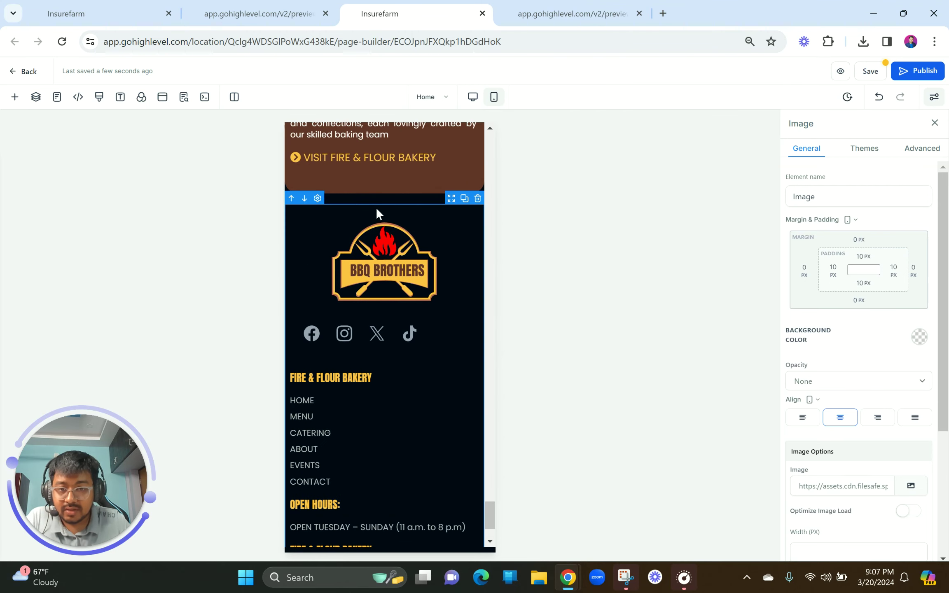
pyautogui.click(376, 206)
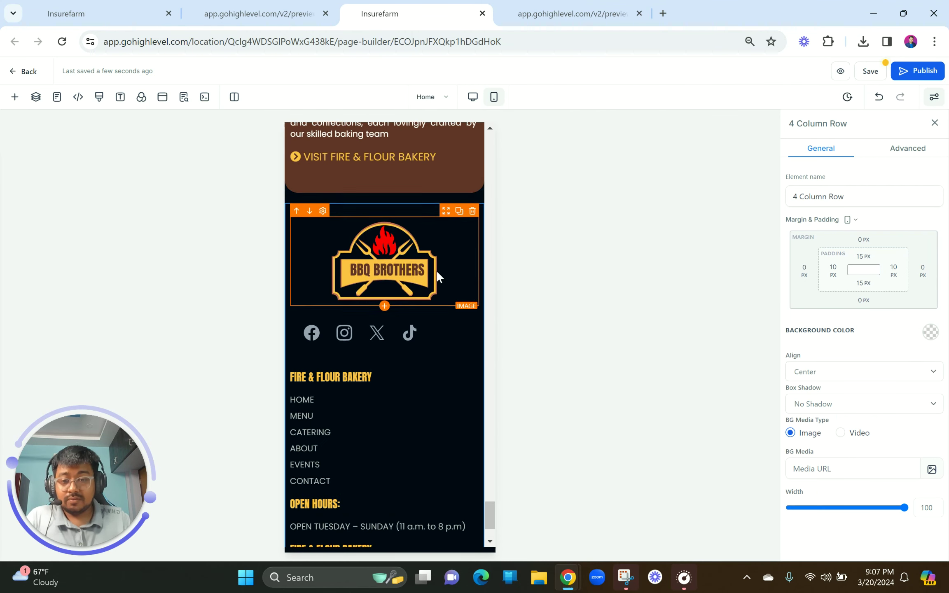
pyautogui.scroll(-3, 436, 270)
pyautogui.click(369, 548)
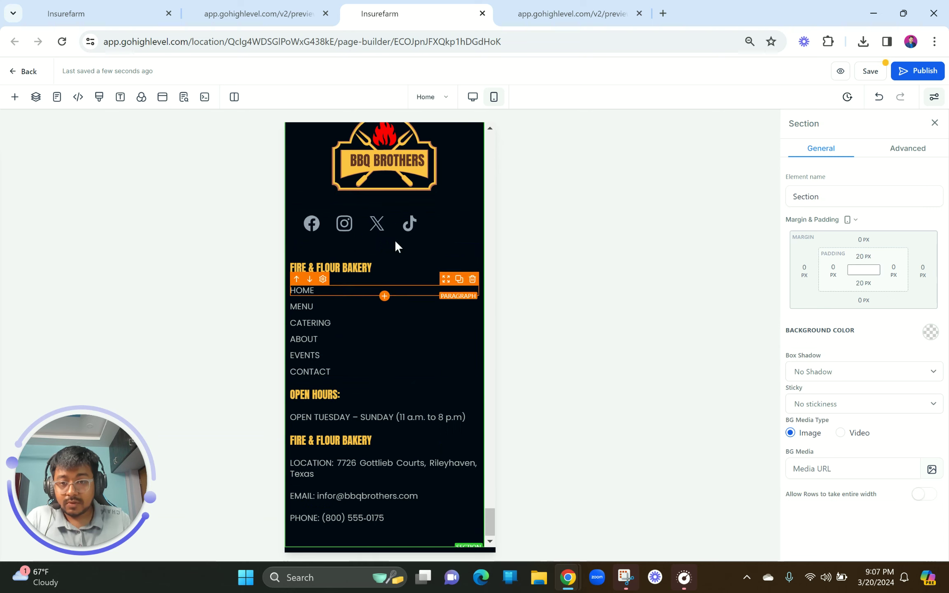
pyautogui.scroll(6, 395, 239)
pyautogui.scroll(-5, 395, 240)
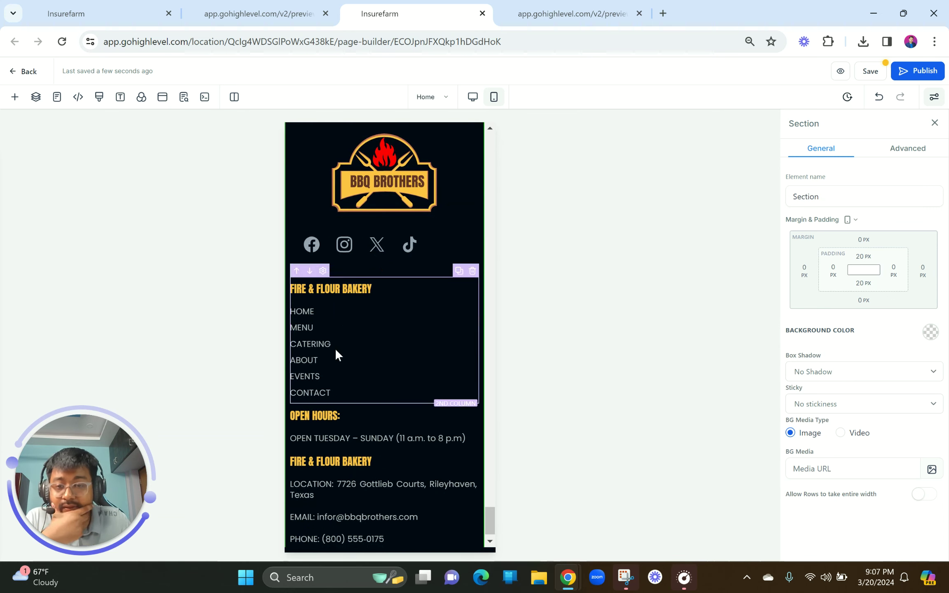
pyautogui.click(333, 315)
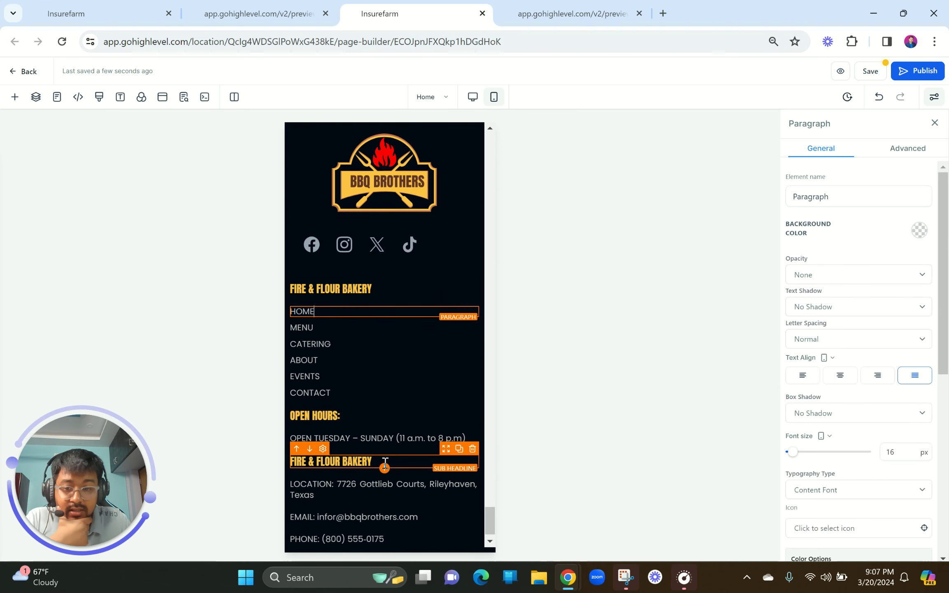
pyautogui.scroll(-1, 363, 441)
pyautogui.click(359, 440)
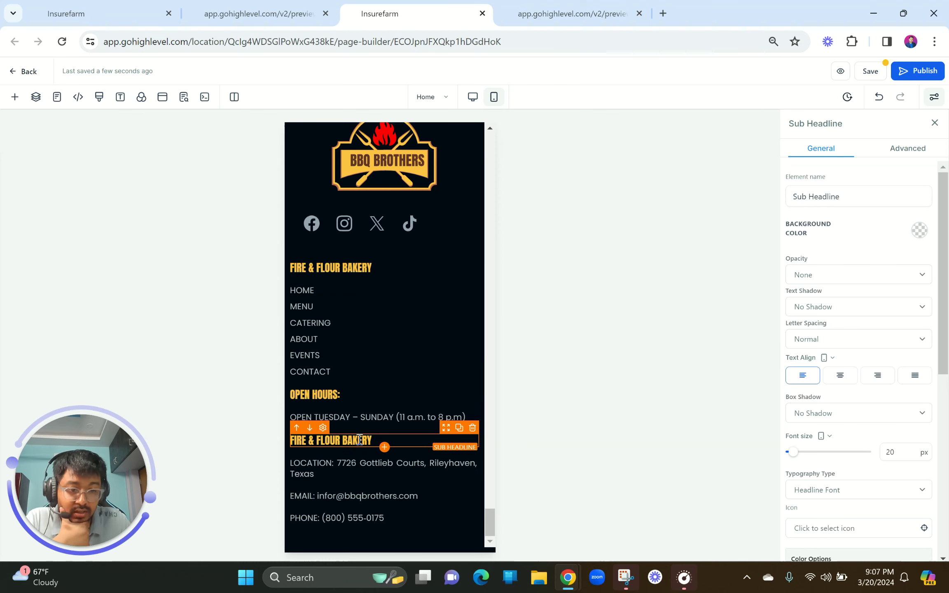
pyautogui.scroll(10, 392, 408)
pyautogui.scroll(10, 443, 289)
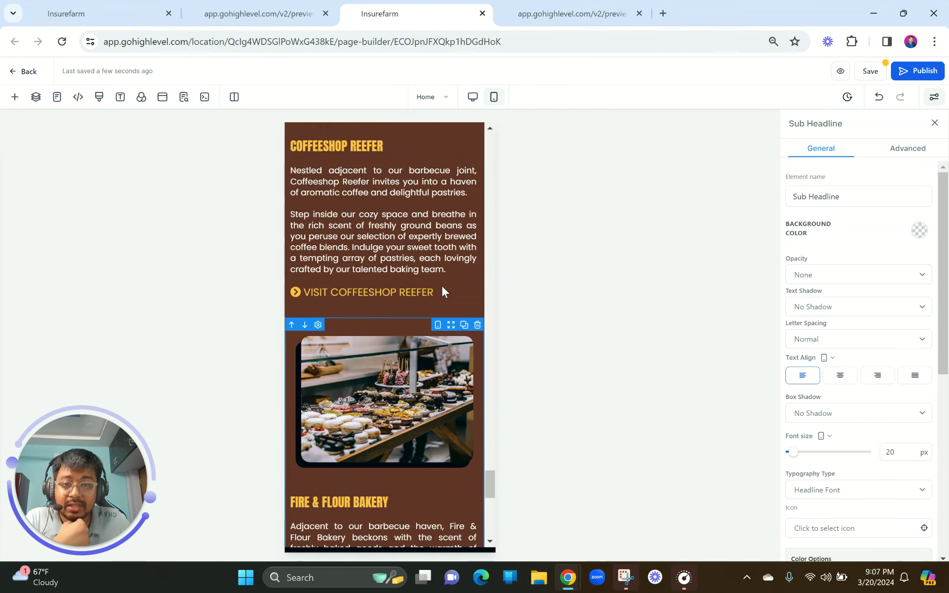
pyautogui.scroll(10, 453, 223)
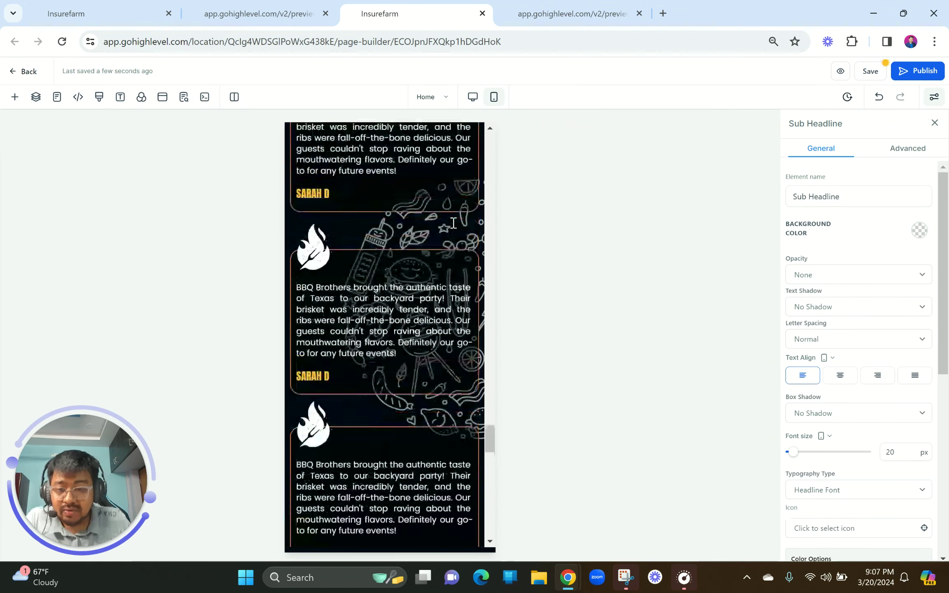
pyautogui.scroll(15, 454, 223)
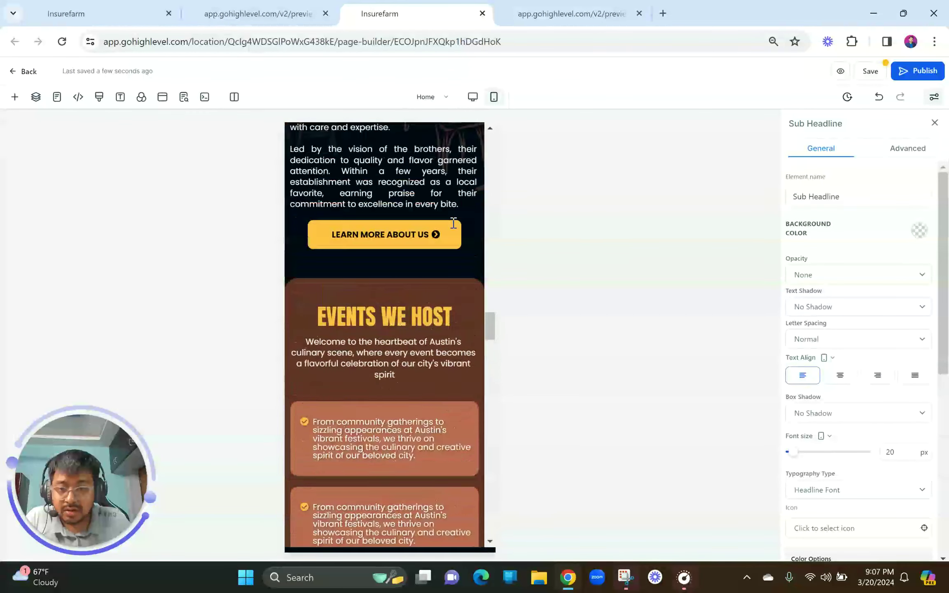
pyautogui.scroll(5, 453, 223)
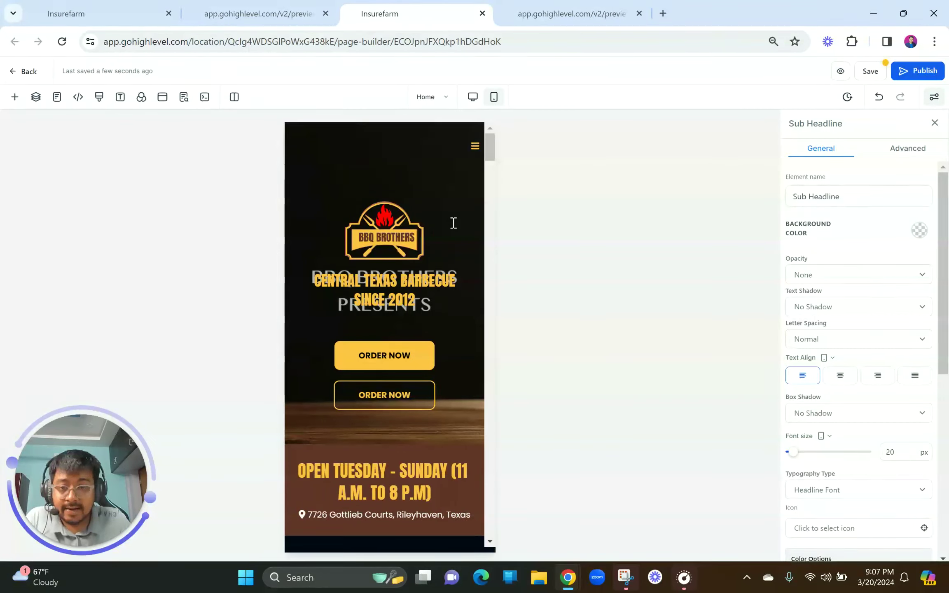
# Save the page, close the extra preview tab, and open DevTools on the preview
pyautogui.click(841, 73)
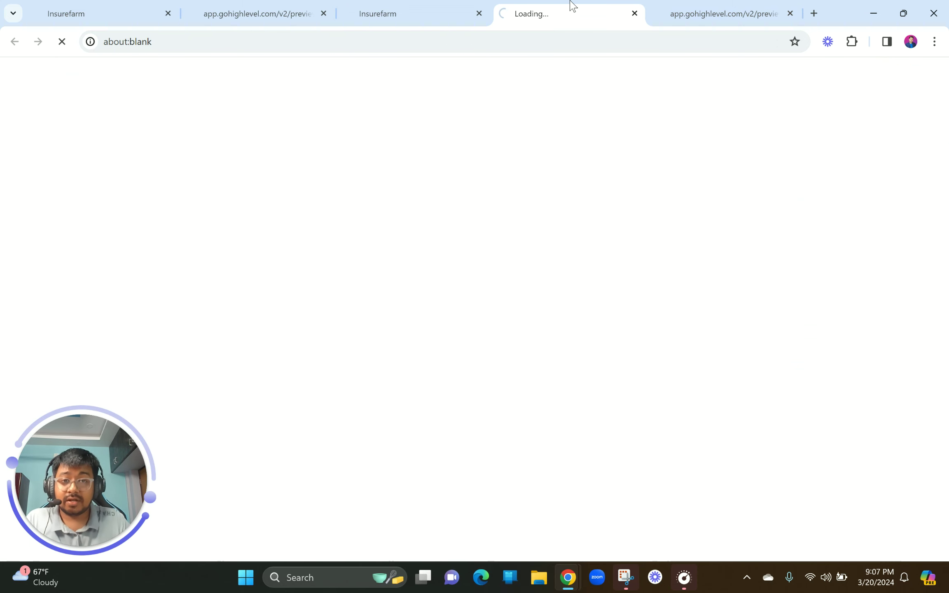
pyautogui.click(686, 7)
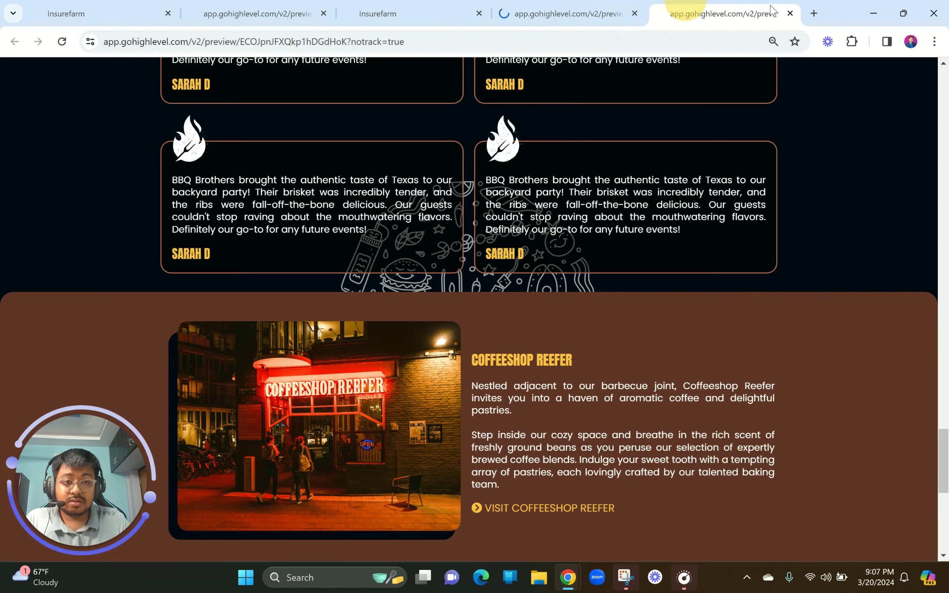
pyautogui.click(790, 14)
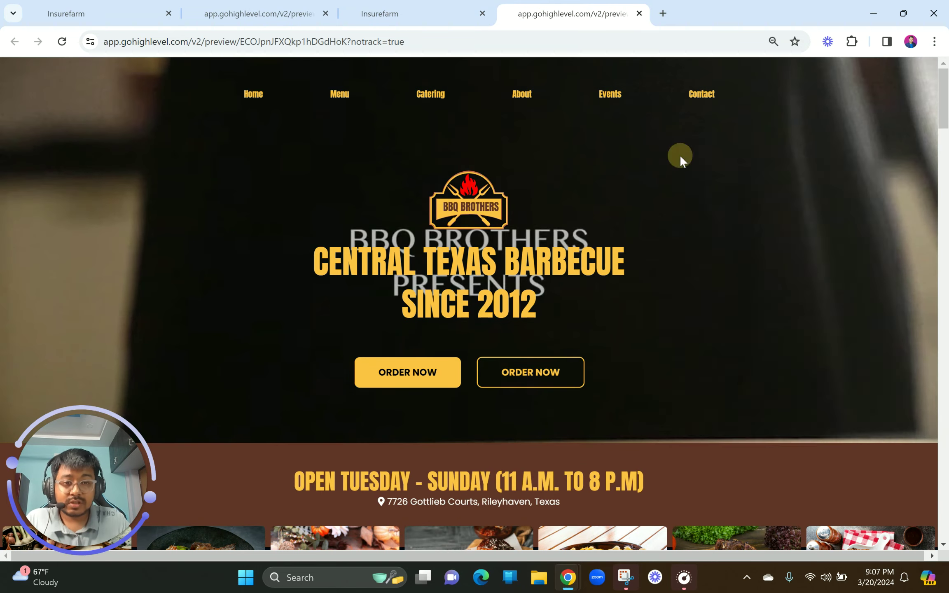
pyautogui.rightClick(678, 144)
pyautogui.click(724, 487)
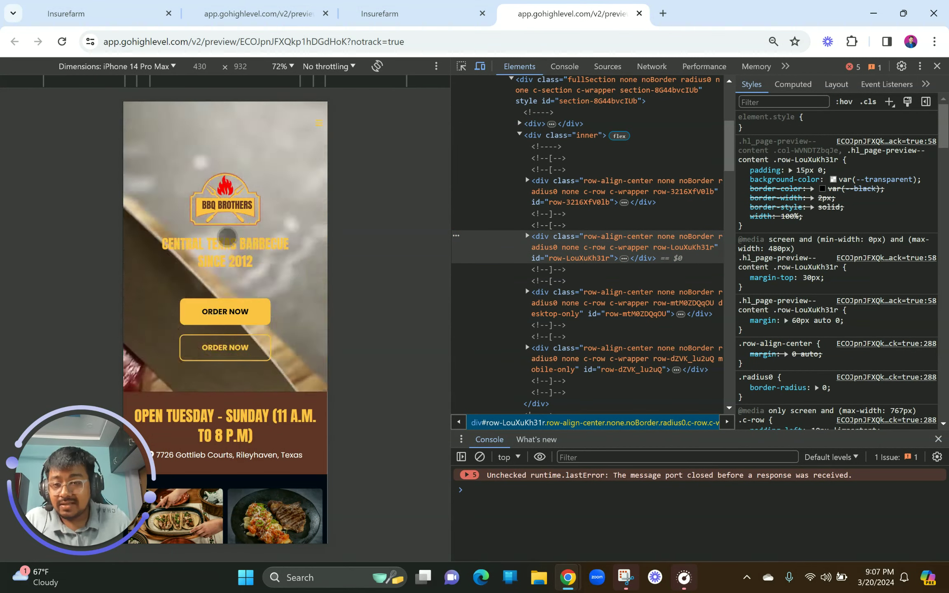
# Preview the page at Samsung Galaxy S20 Ultra size and reload it
pyautogui.click(151, 66)
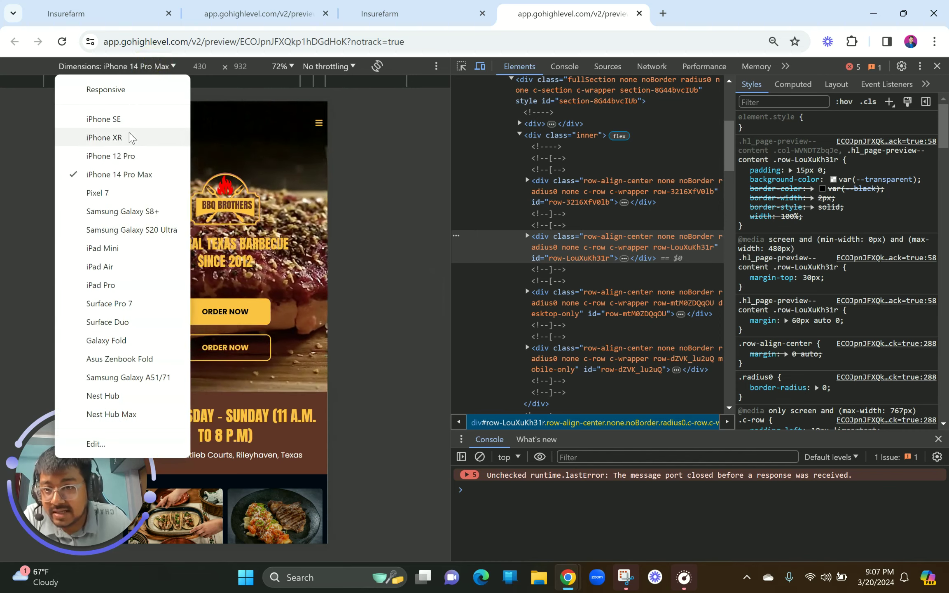
pyautogui.click(130, 230)
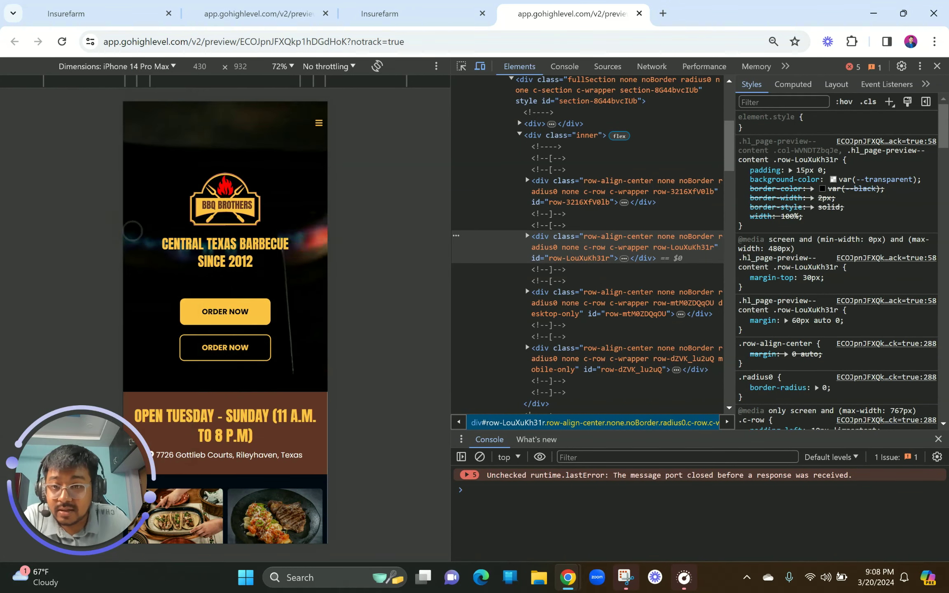
pyautogui.click(62, 41)
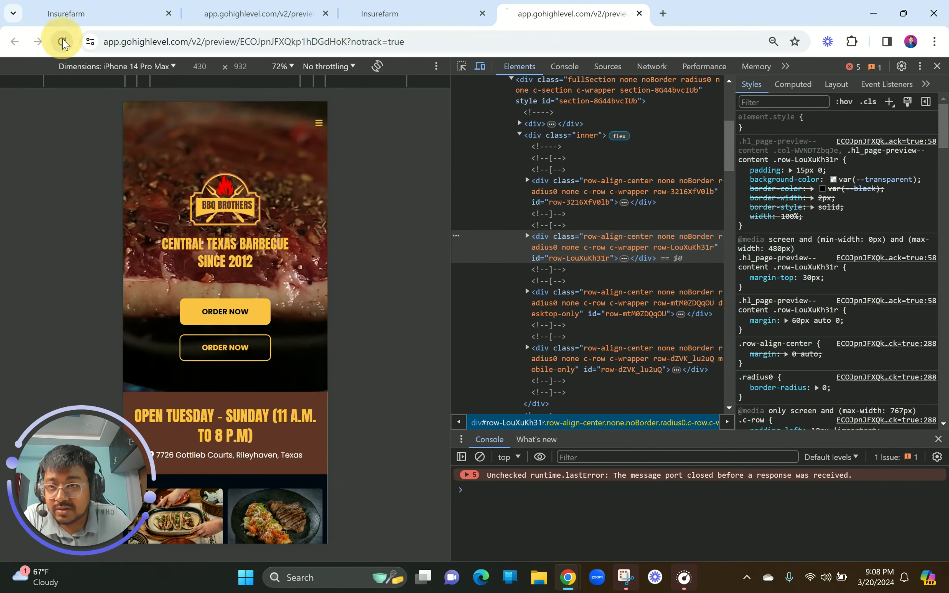
pyautogui.click(146, 65)
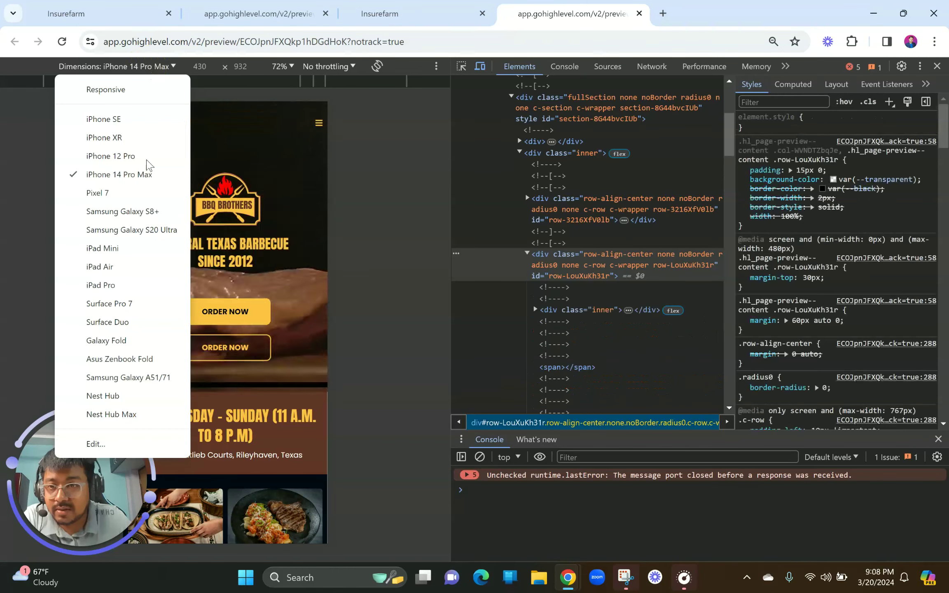
pyautogui.click(132, 230)
pyautogui.scroll(-3, 231, 247)
pyautogui.scroll(3, 222, 173)
pyautogui.click(171, 66)
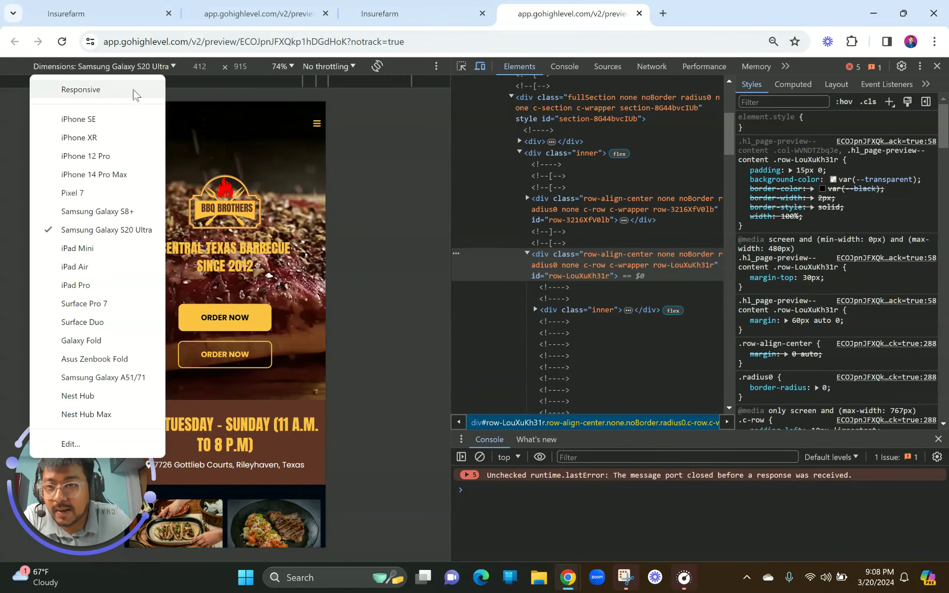
pyautogui.press('Escape')
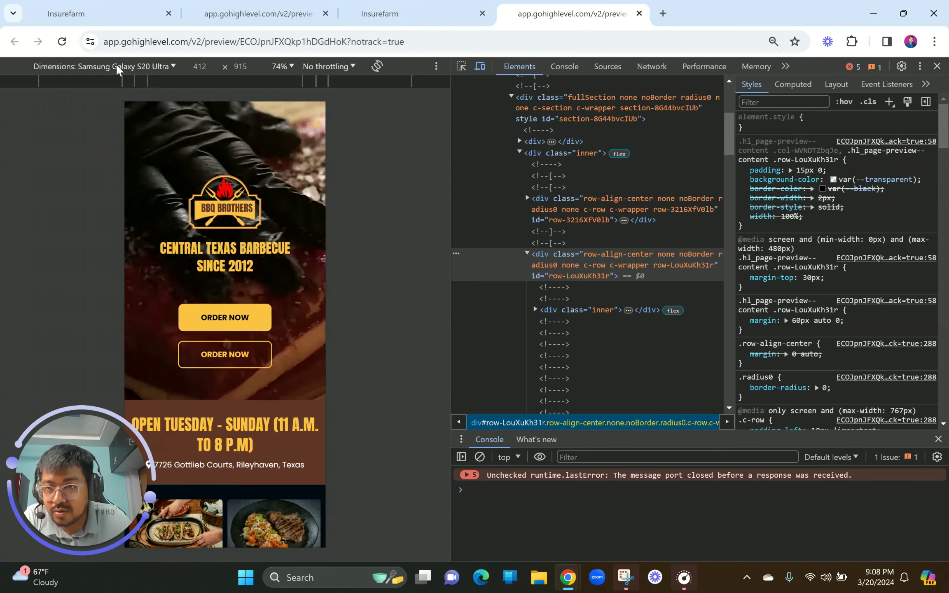
pyautogui.click(62, 42)
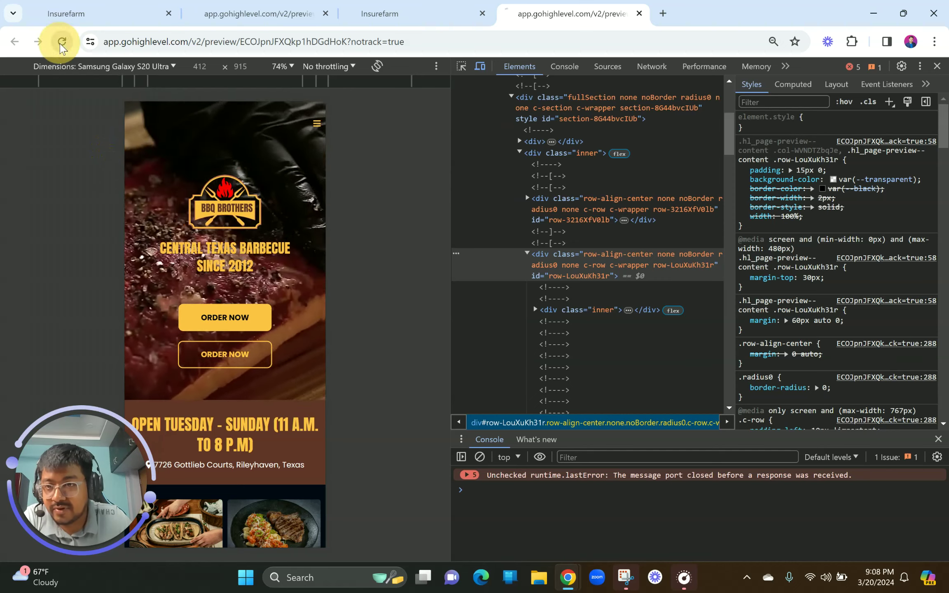
# Switch the emulated device to iPhone 12 Pro and reload the preview
pyautogui.click(126, 66)
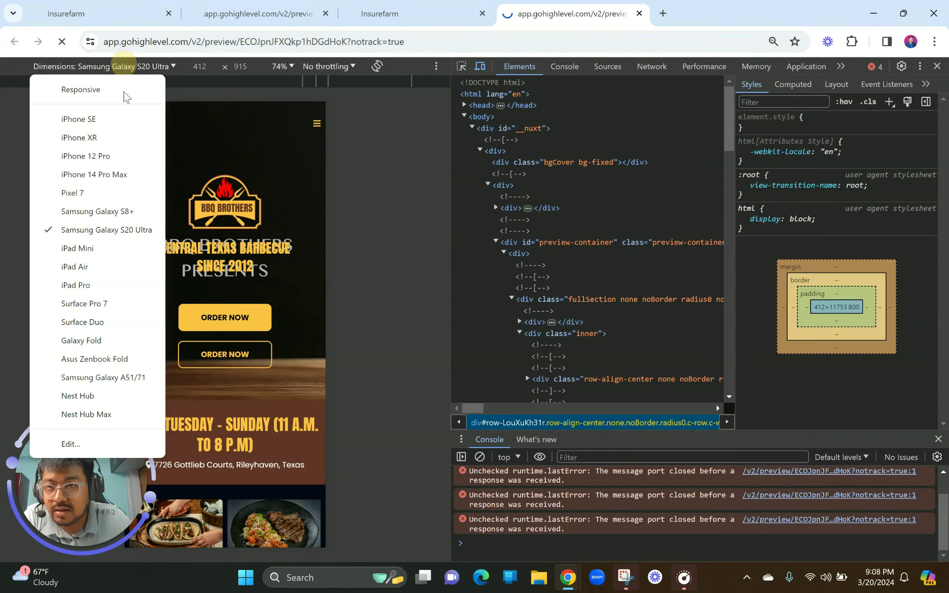
pyautogui.click(85, 155)
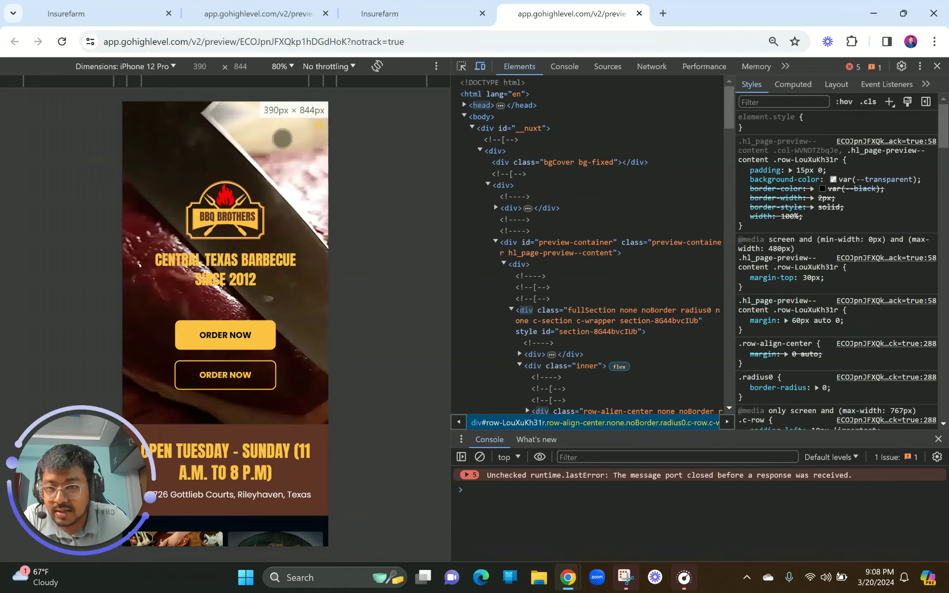
pyautogui.scroll(-4, 223, 287)
pyautogui.scroll(5, 224, 288)
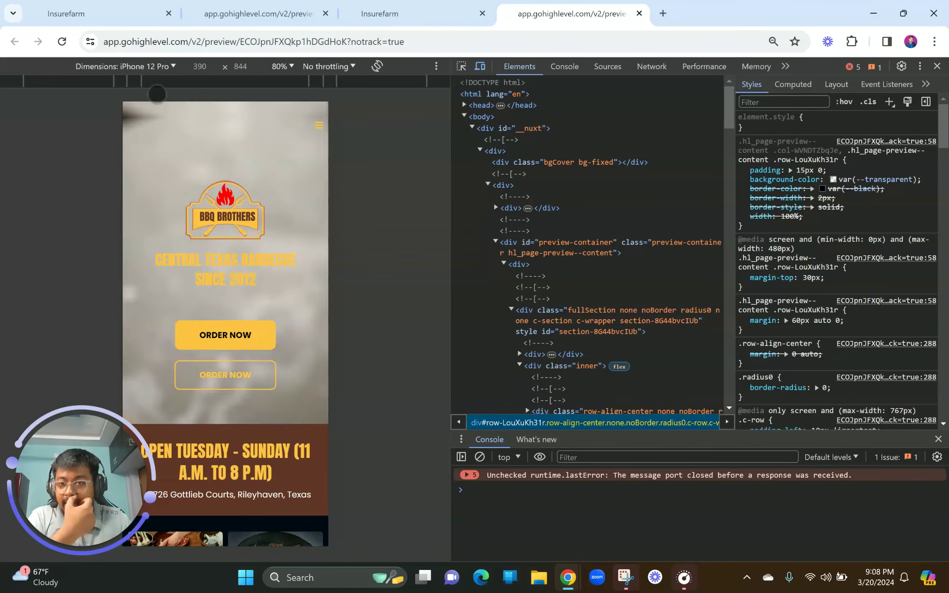
pyautogui.click(163, 67)
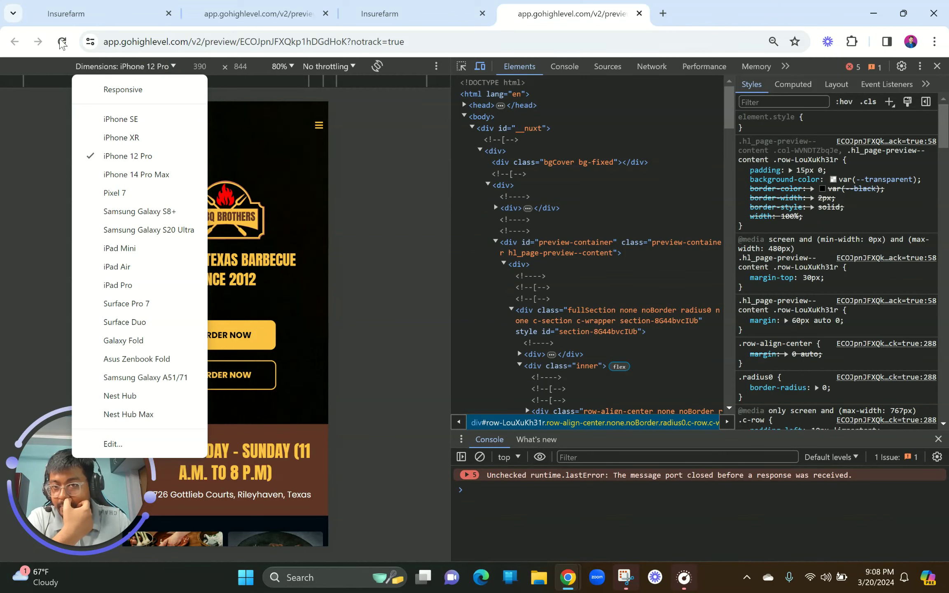
pyautogui.click(62, 42)
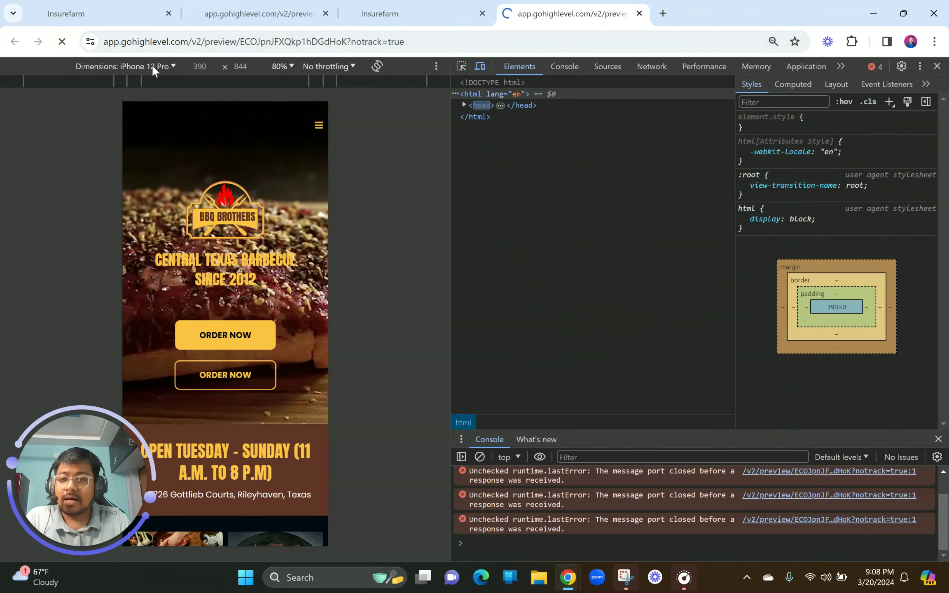
pyautogui.click(152, 66)
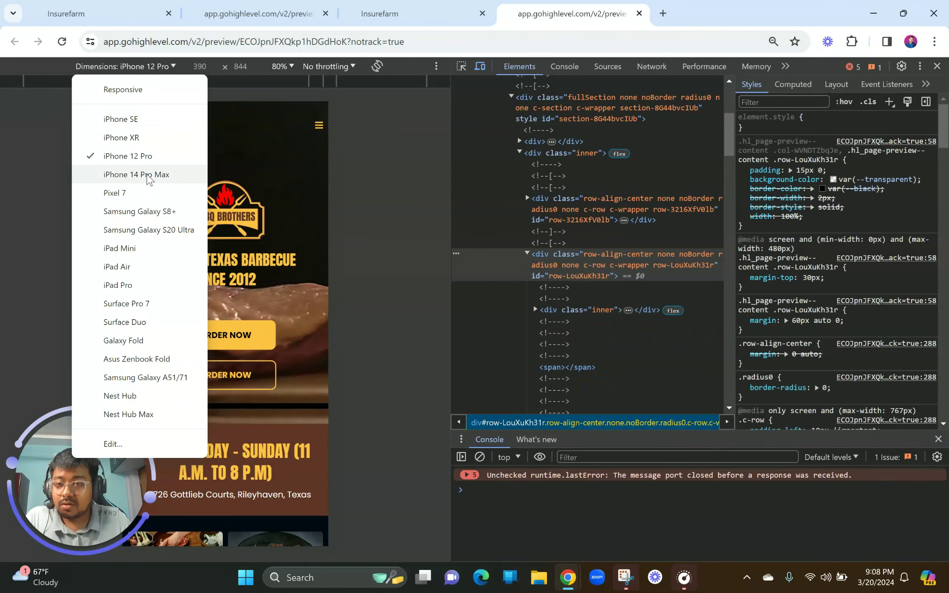
pyautogui.press('Escape')
# Bring up the other BBQ Brothers preview tab and scroll to its top
pyautogui.moveTo(259, 13); pyautogui.dragTo(412, 14)
pyautogui.scroll(2, 232, 244)
pyautogui.scroll(20, 231, 244)
pyautogui.scroll(5, 231, 244)
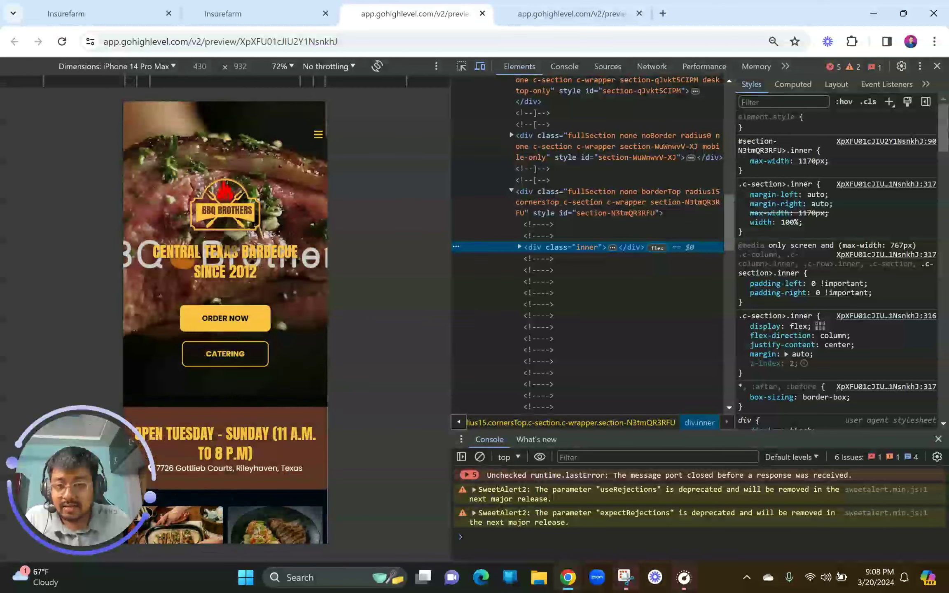
# Open the hamburger menu in the iPhone 12 Pro preview, then select the builder's Navigation Menu element
pyautogui.click(563, 5)
pyautogui.click(432, 5)
pyautogui.click(523, 8)
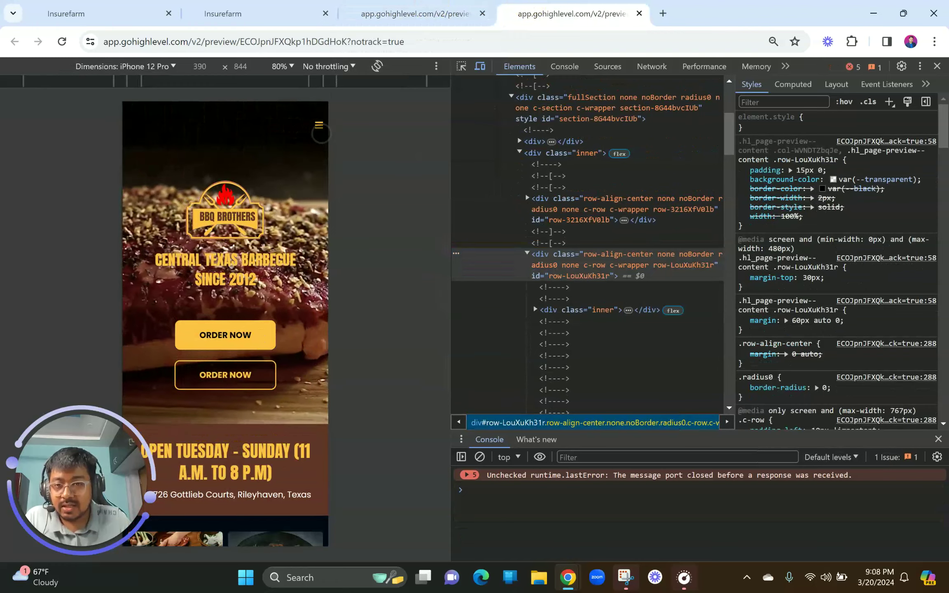
pyautogui.click(320, 131)
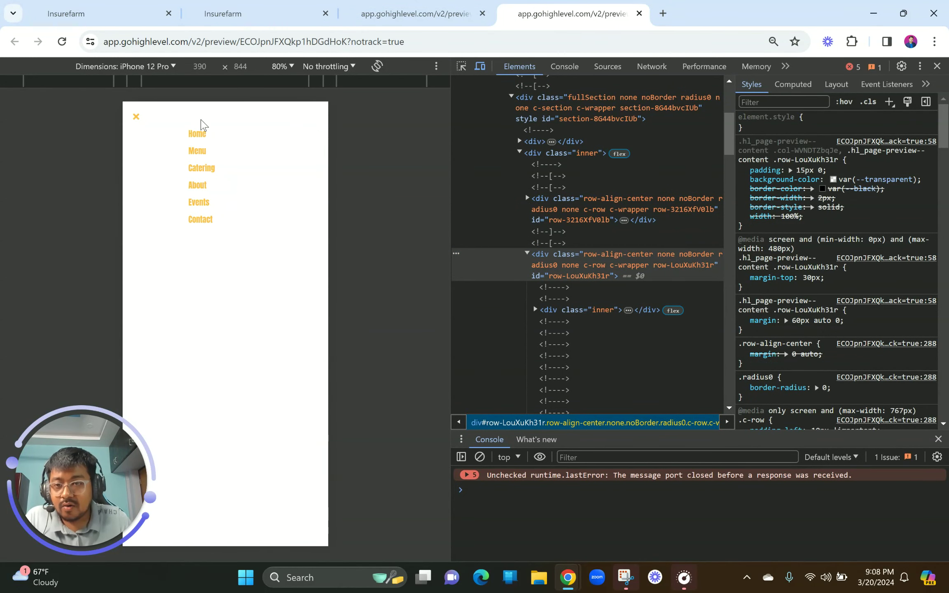
pyautogui.click(436, 8)
pyautogui.moveTo(222, 12); pyautogui.dragTo(403, 5)
pyautogui.click(473, 148)
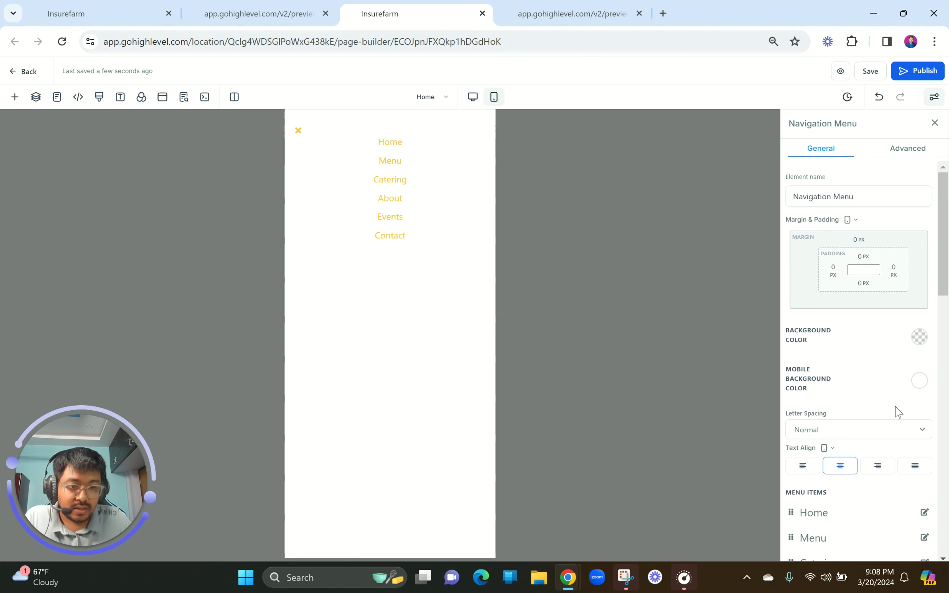
# Set the Mobile Background Color to dark grey and check the menu in the preview
pyautogui.scroll(-1, 897, 410)
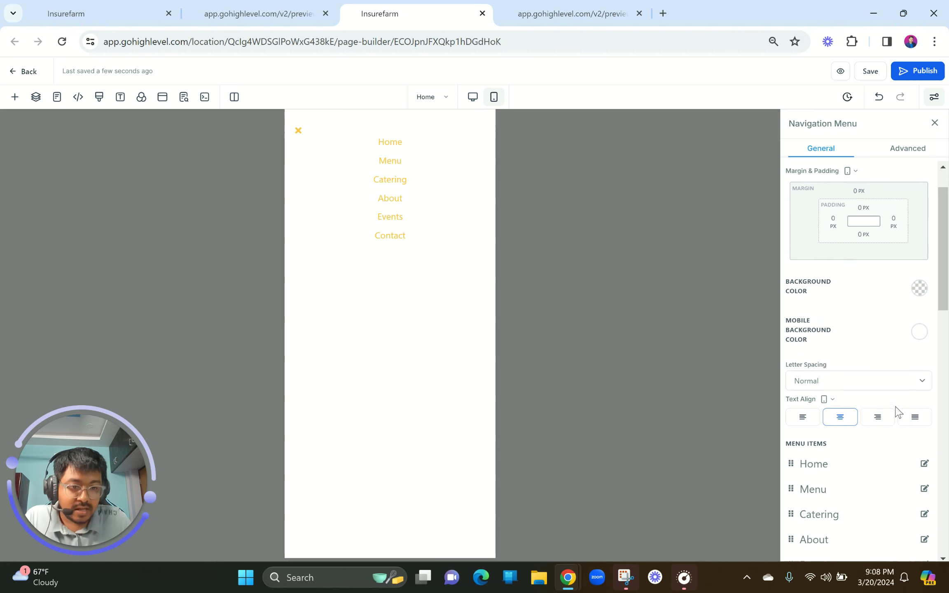
pyautogui.click(919, 326)
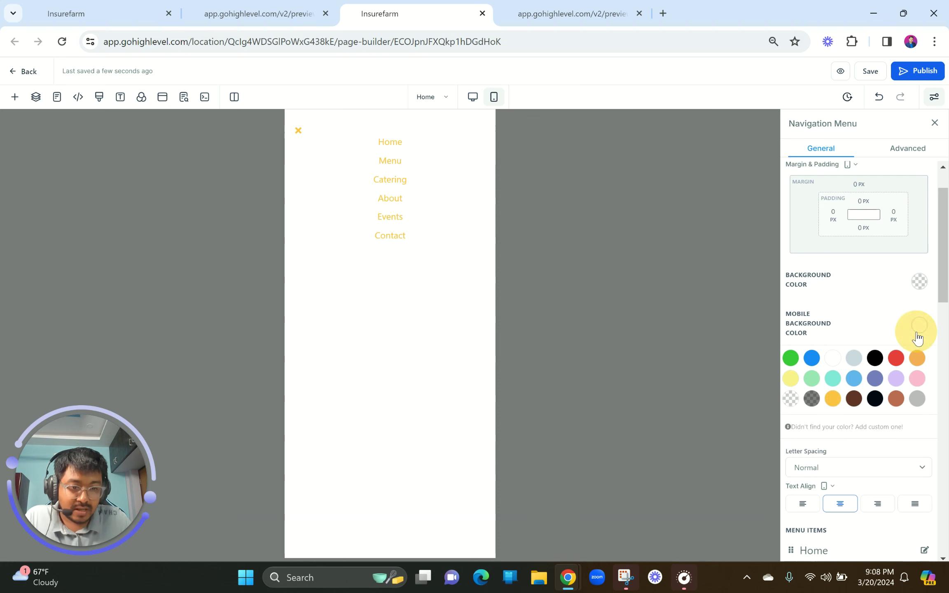
pyautogui.click(810, 399)
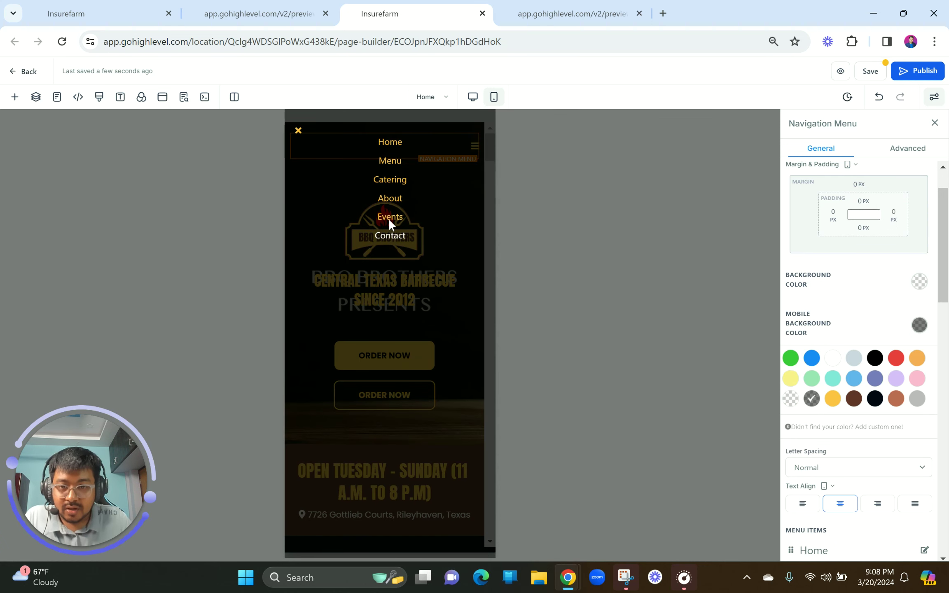
pyautogui.click(269, 13)
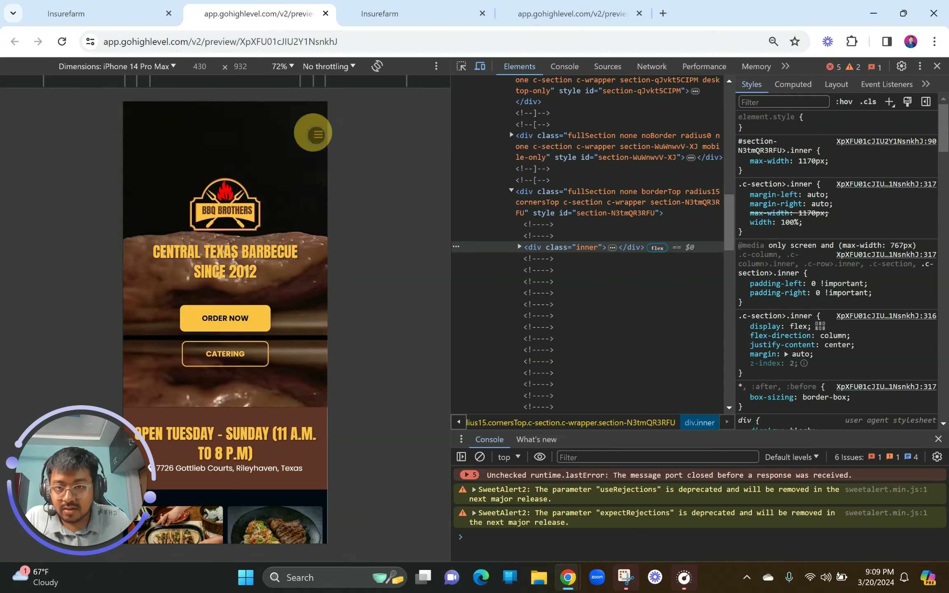
pyautogui.click(318, 134)
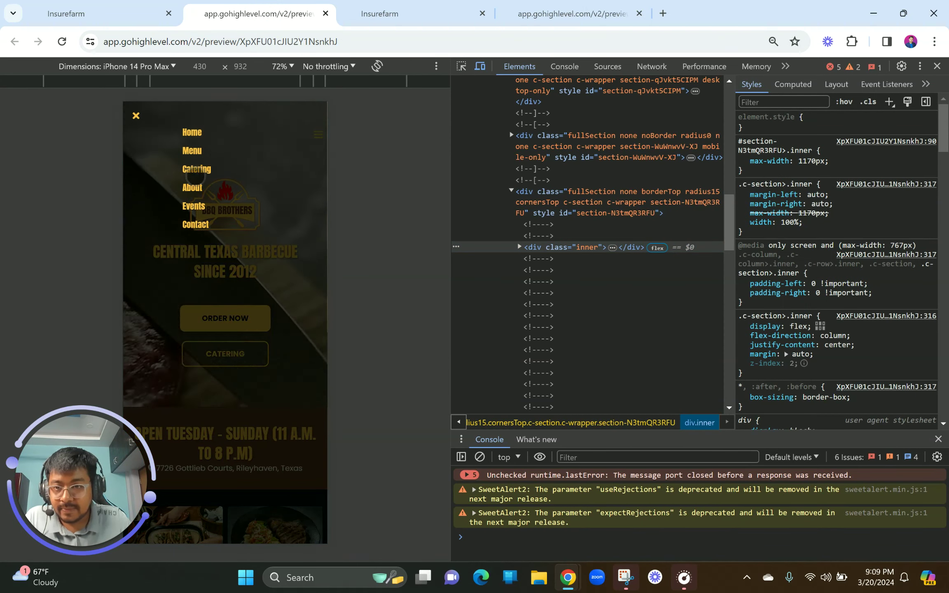
pyautogui.click(414, 19)
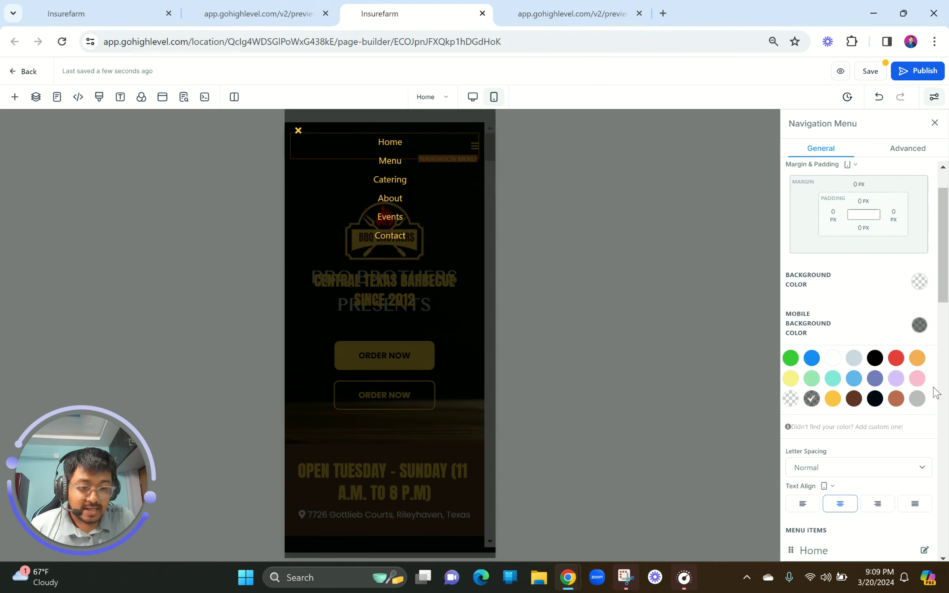
# Review the menu typography and text transform, keeping Headline Font and Normal
pyautogui.scroll(-10, 935, 392)
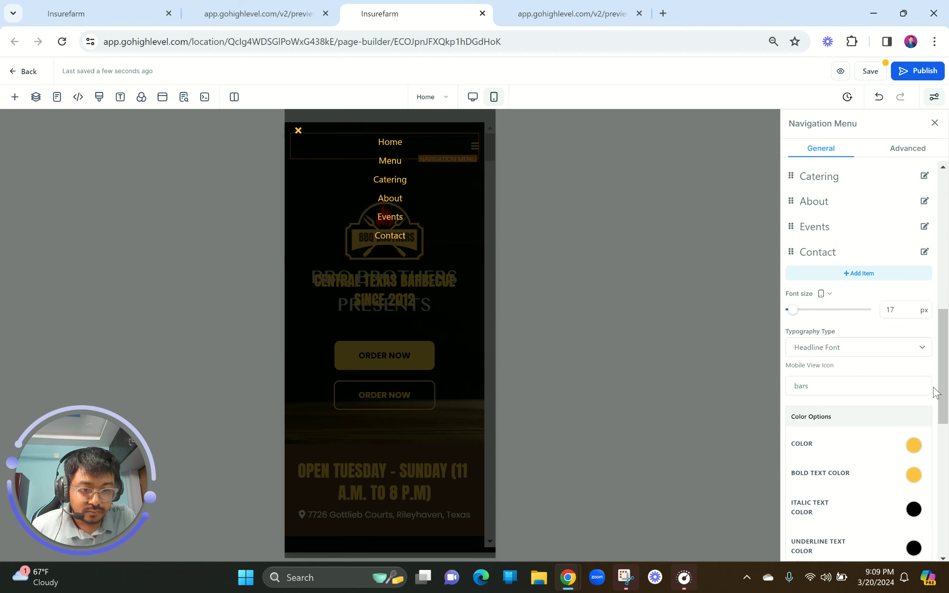
pyautogui.click(870, 351)
pyautogui.click(869, 351)
pyautogui.scroll(-10, 848, 332)
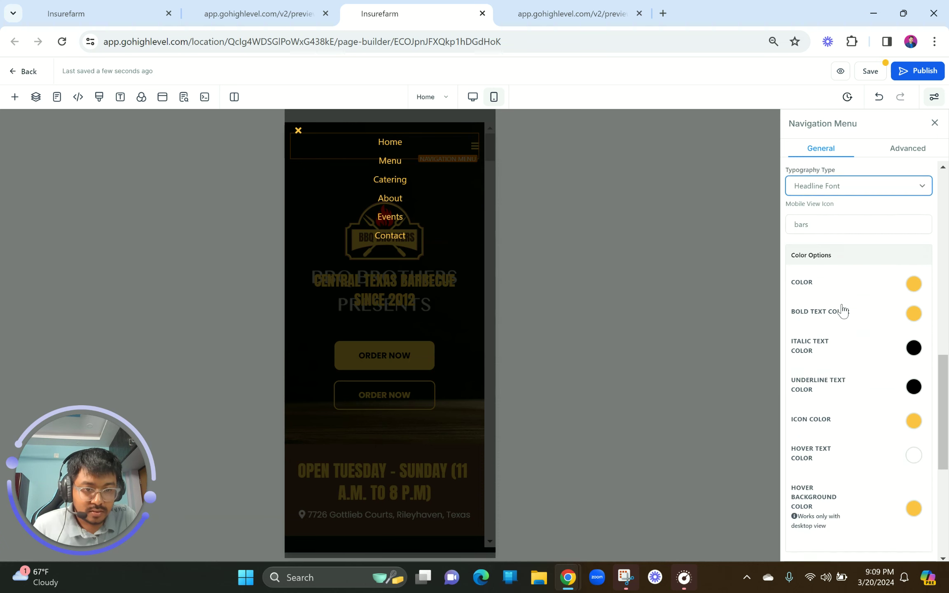
pyautogui.scroll(10, 844, 310)
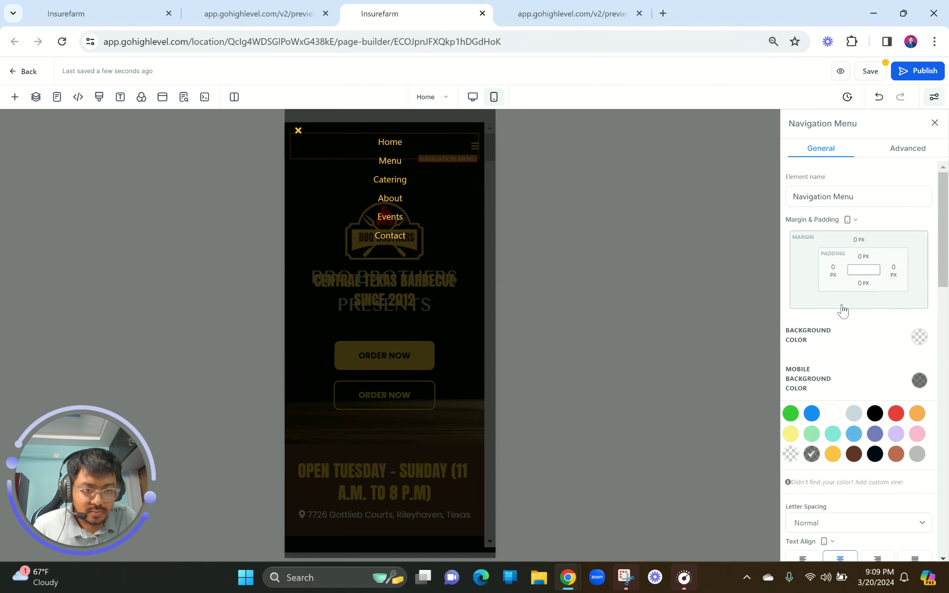
pyautogui.click(913, 159)
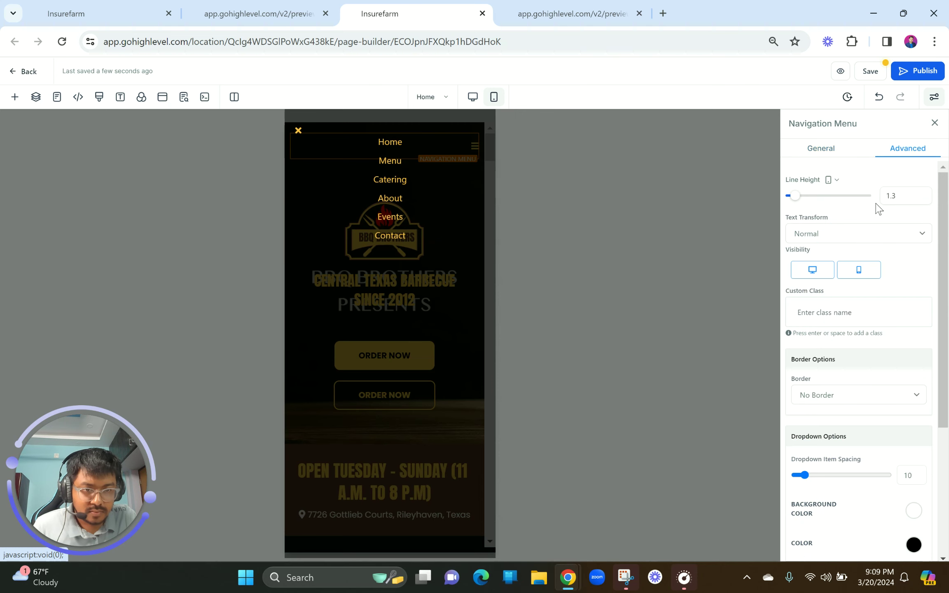
pyautogui.click(848, 238)
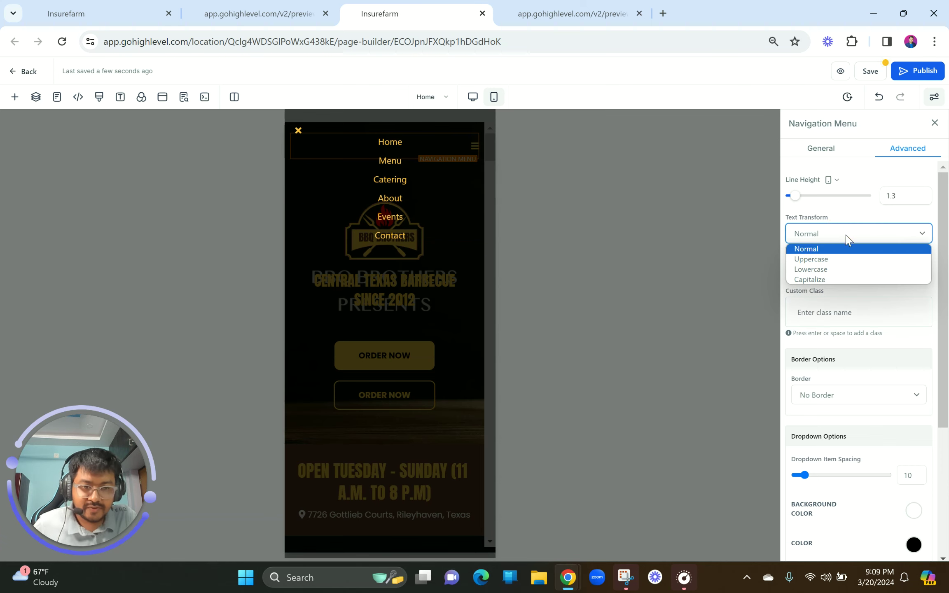
pyautogui.click(848, 239)
pyautogui.scroll(-5, 863, 314)
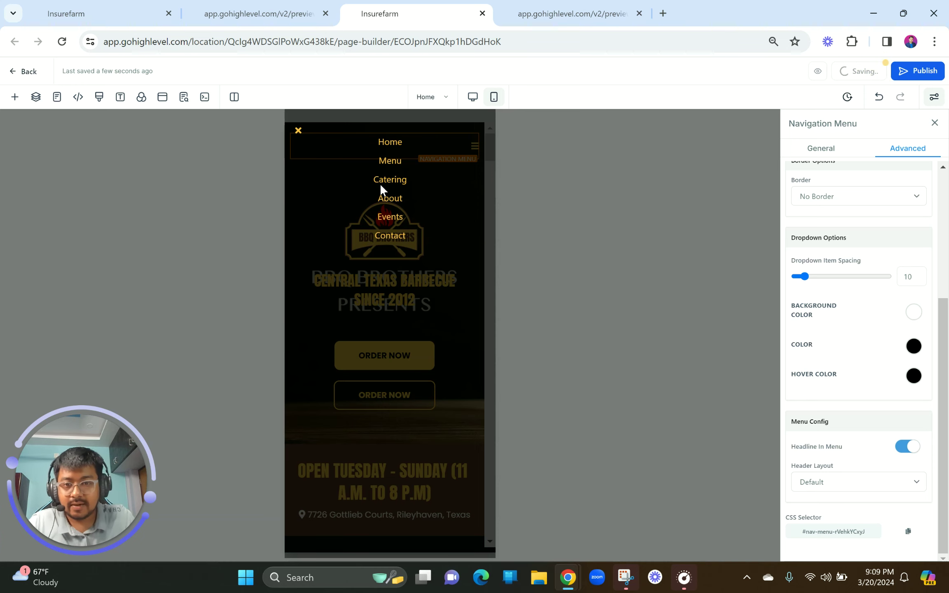
# Close the mobile menu overlay and toggle the canvas between desktop and mobile layouts
pyautogui.click(298, 131)
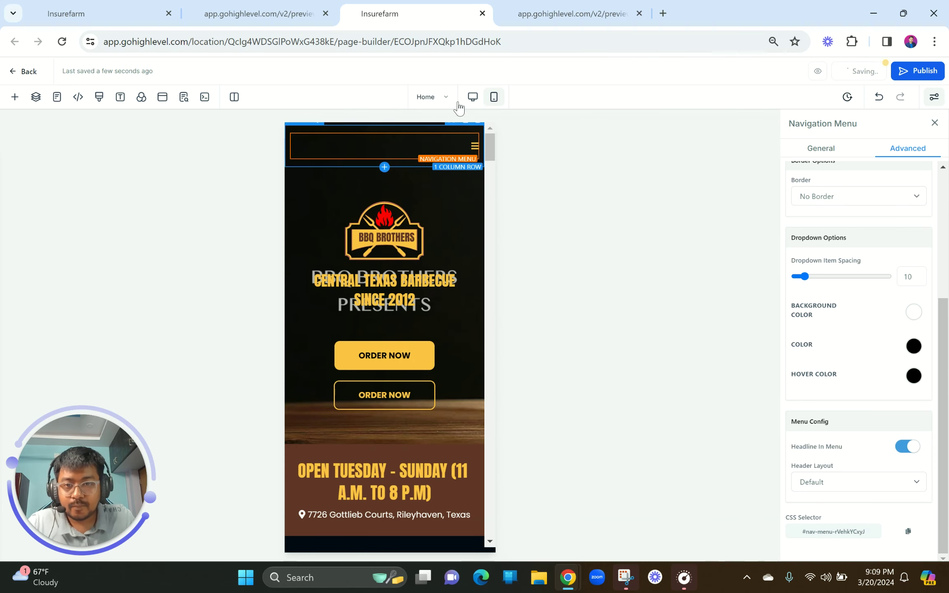
pyautogui.click(474, 98)
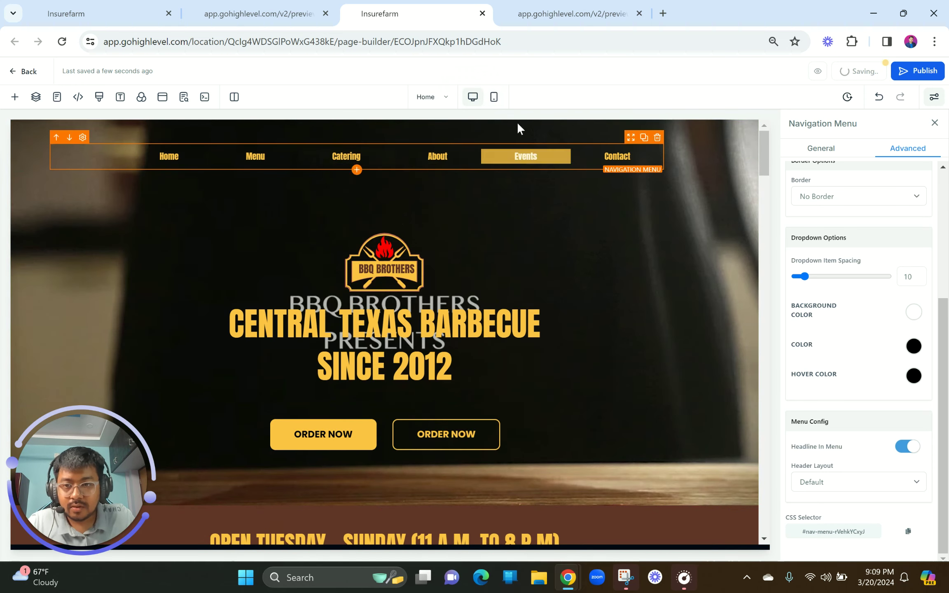
pyautogui.click(494, 98)
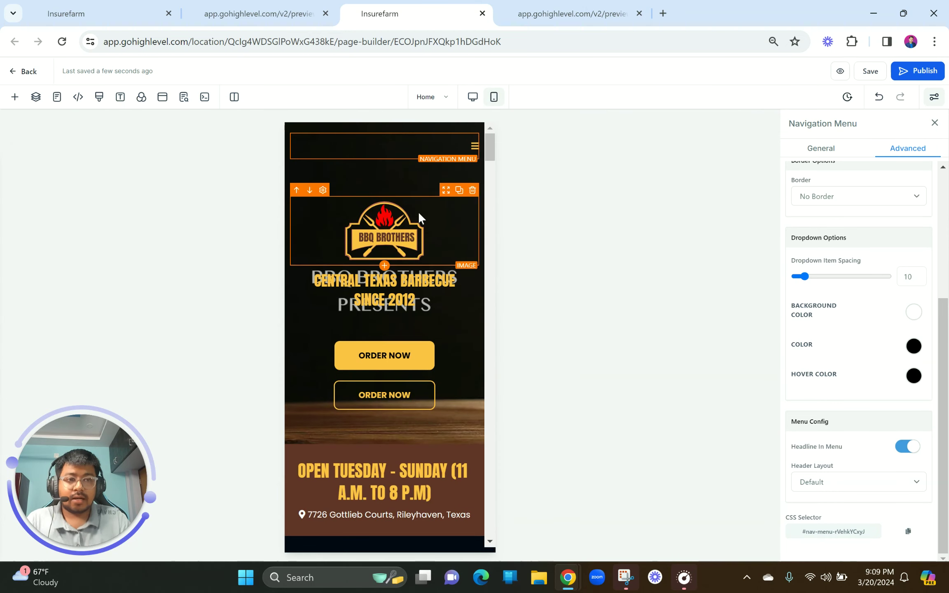
pyautogui.click(509, 5)
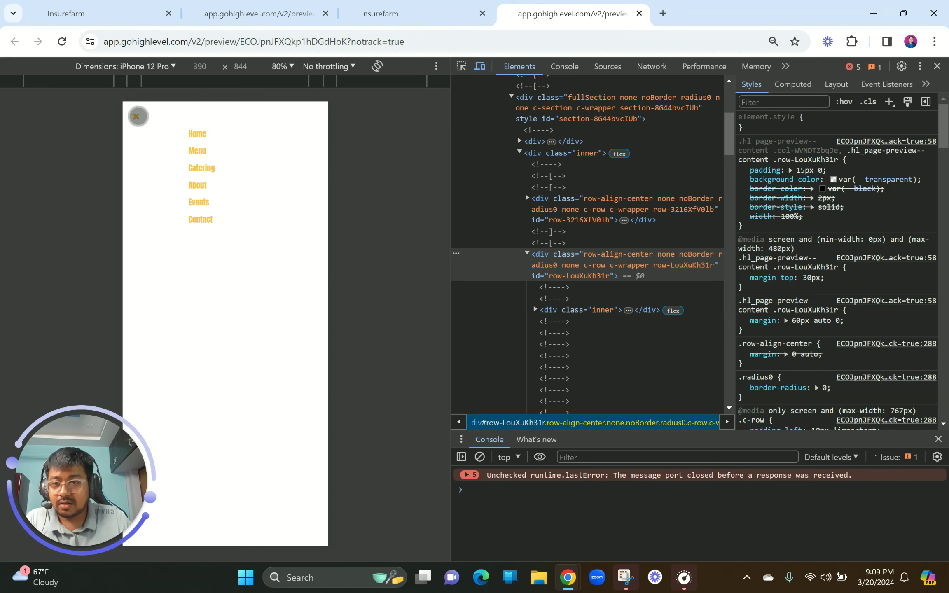
# Reload the iPhone 12 Pro preview and open its menu to confirm the dark background
pyautogui.click(64, 44)
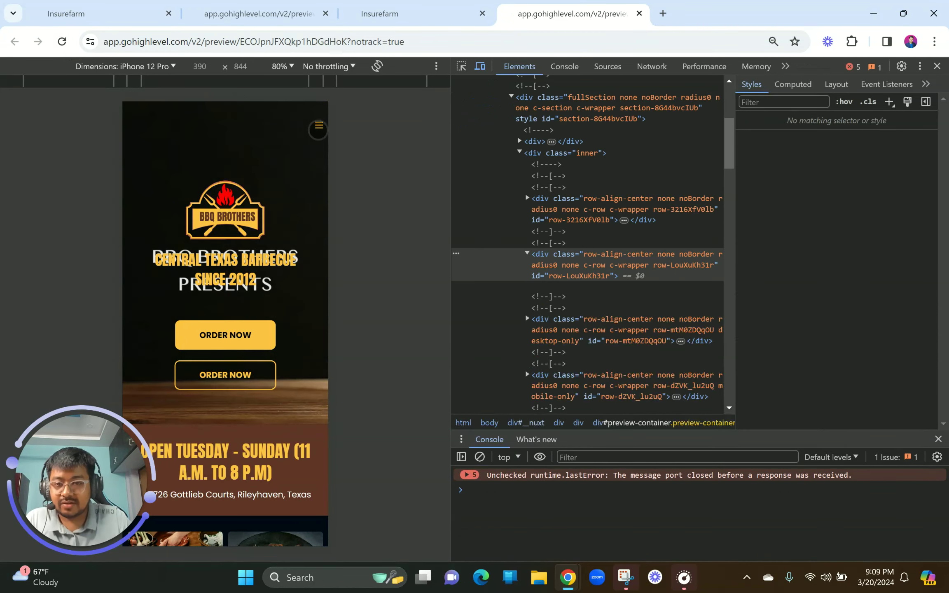
pyautogui.click(318, 127)
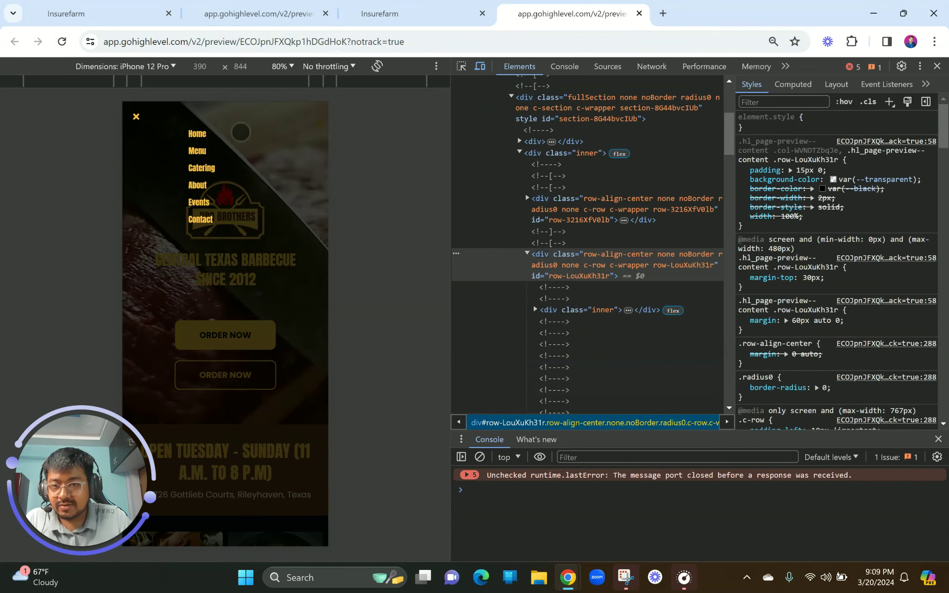
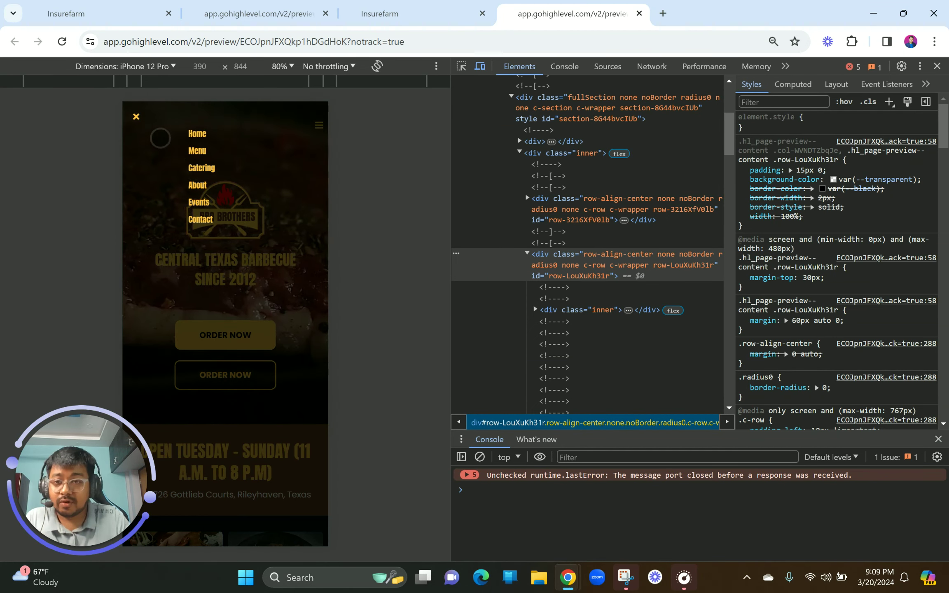
# Raise the mobile navigation menu's Vertical Spacing to 17, then return to Desktop Mode
pyautogui.click(425, 8)
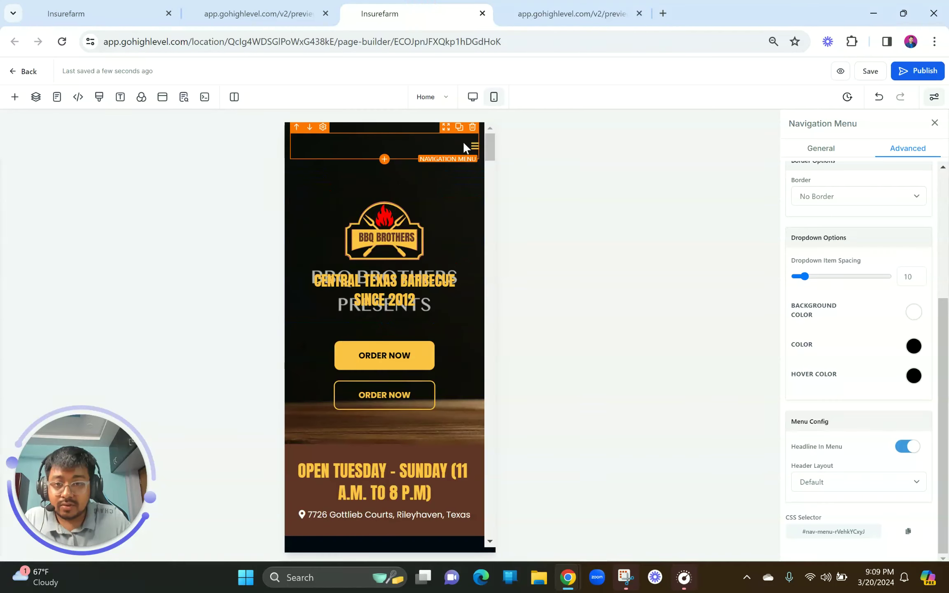
pyautogui.click(474, 147)
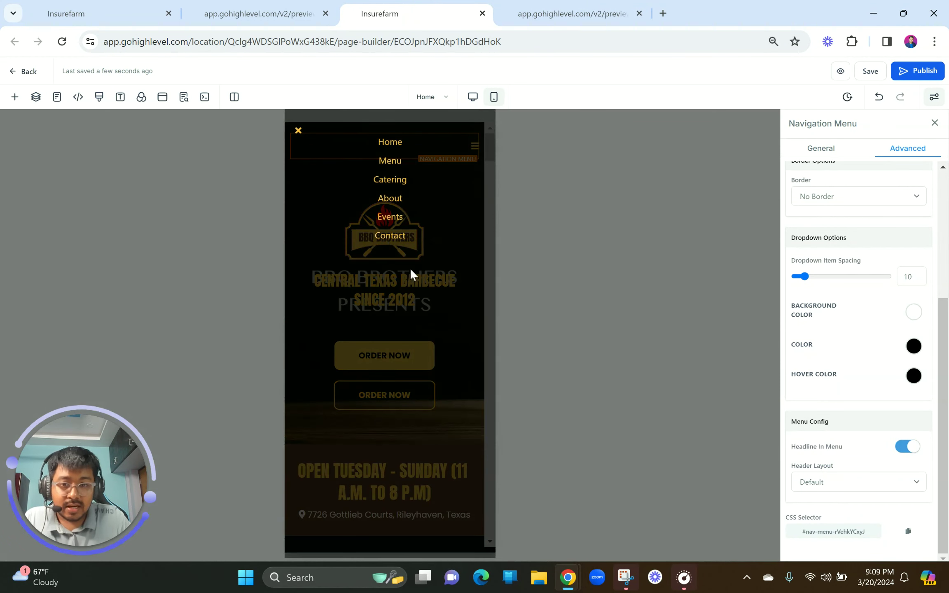
pyautogui.scroll(5, 842, 364)
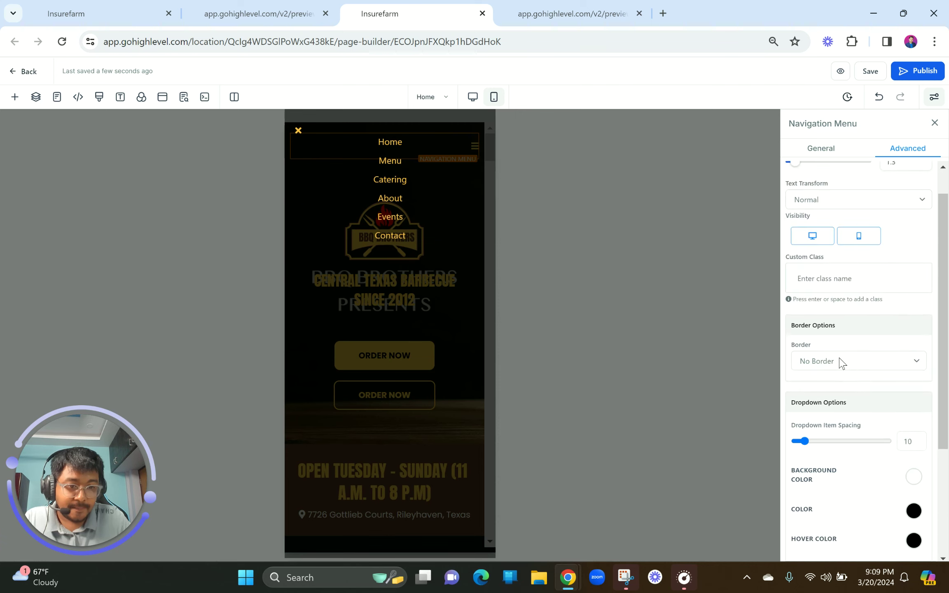
pyautogui.click(813, 159)
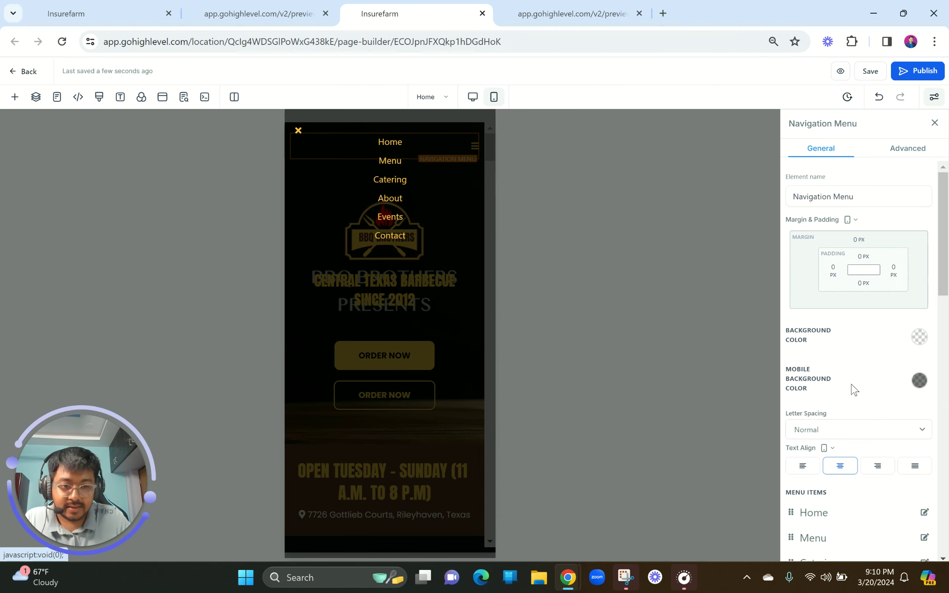
pyautogui.scroll(-10, 852, 388)
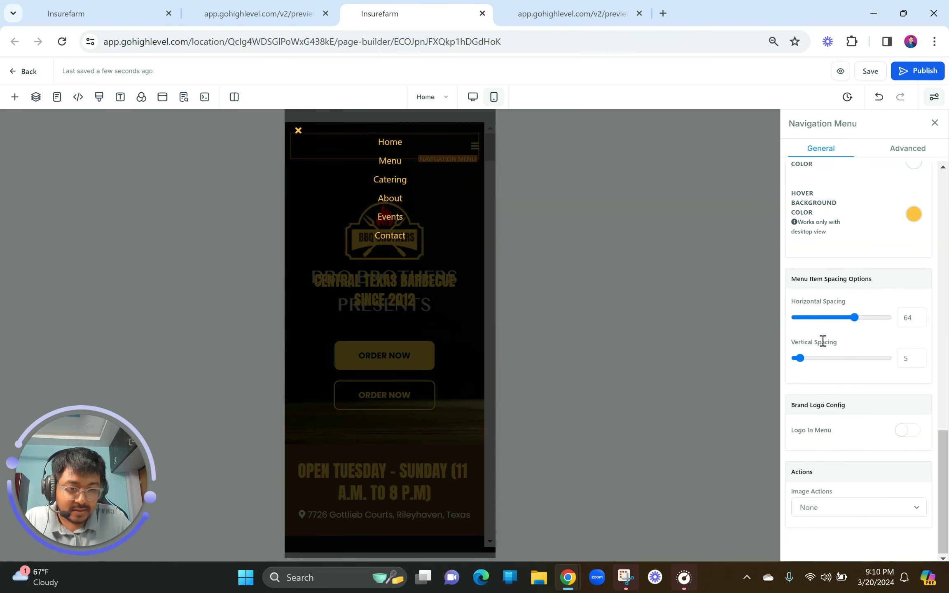
pyautogui.moveTo(791, 282); pyautogui.dragTo(869, 283)
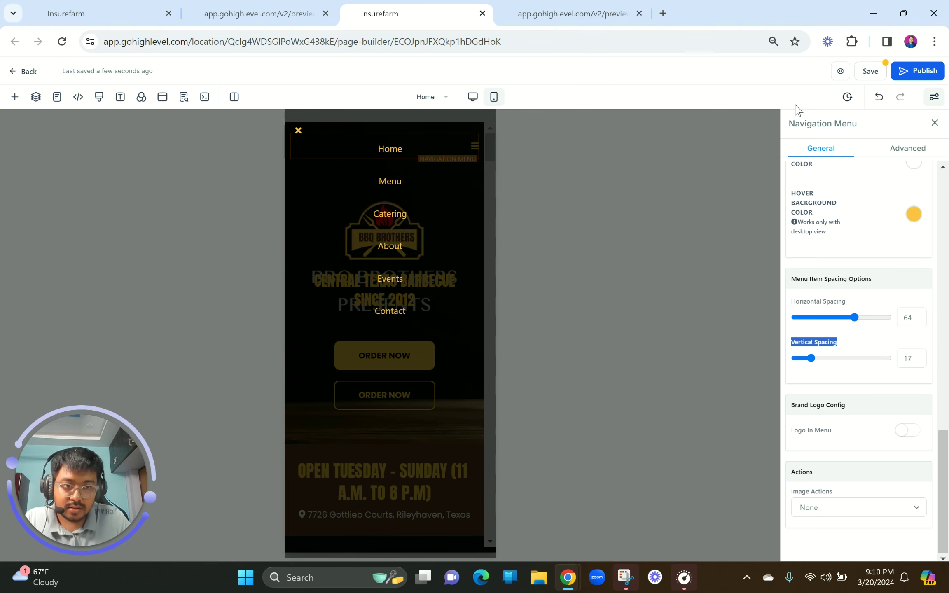
pyautogui.click(299, 131)
pyautogui.click(474, 96)
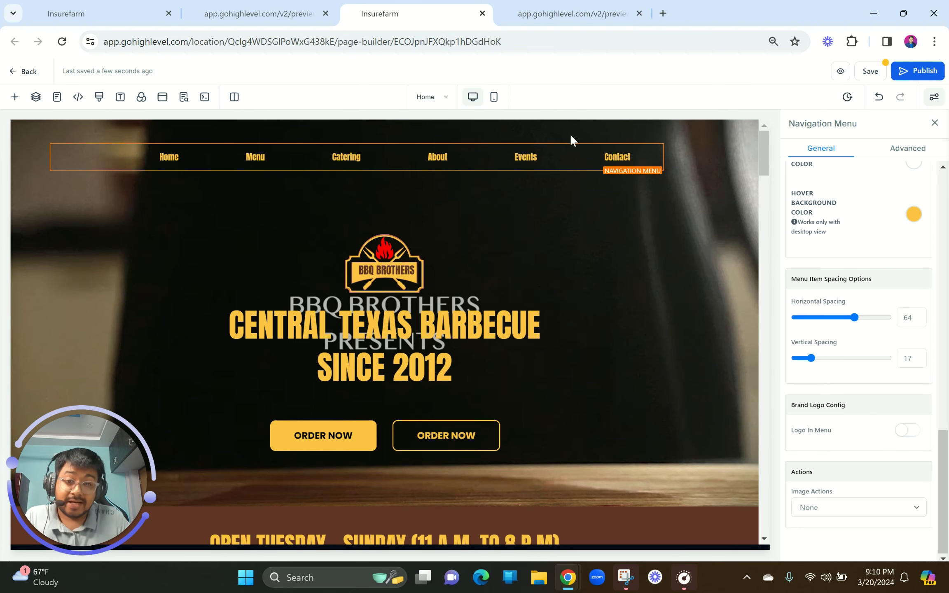
# Change the menu's Vertical Spacing to 15 and reopen the hamburger menu in Mobile Mode
pyautogui.hotkey('ctrl', 'a')
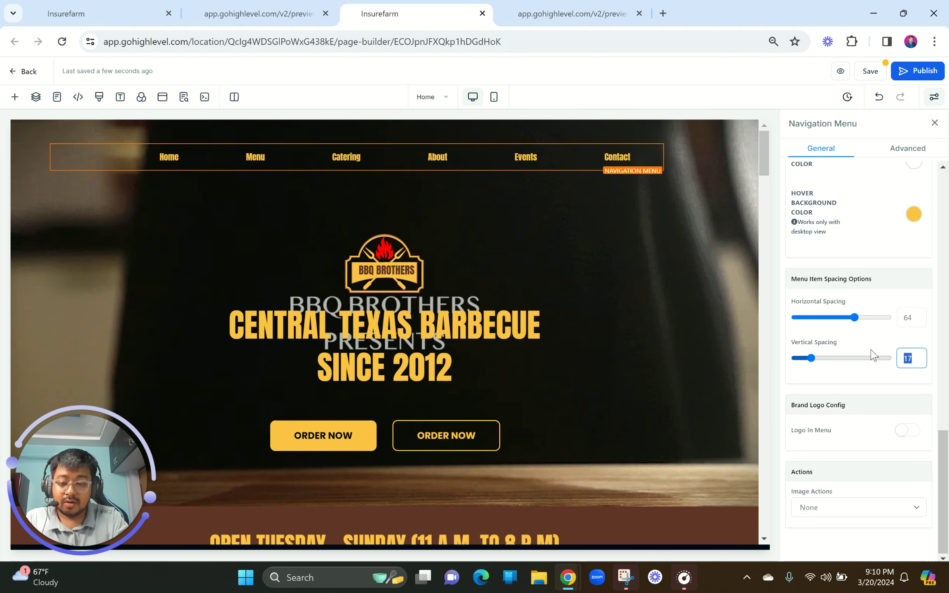
pyautogui.write('15')
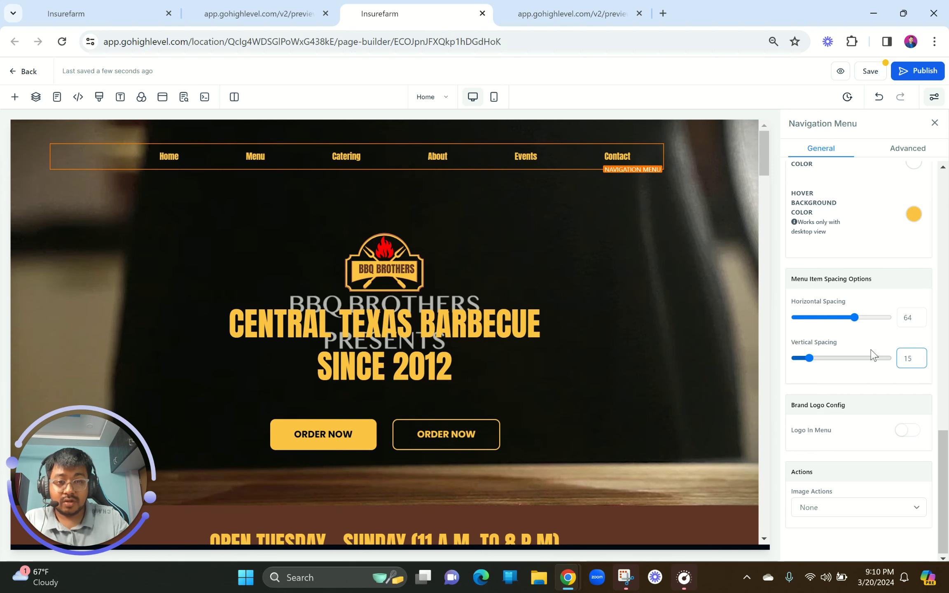
pyautogui.click(598, 291)
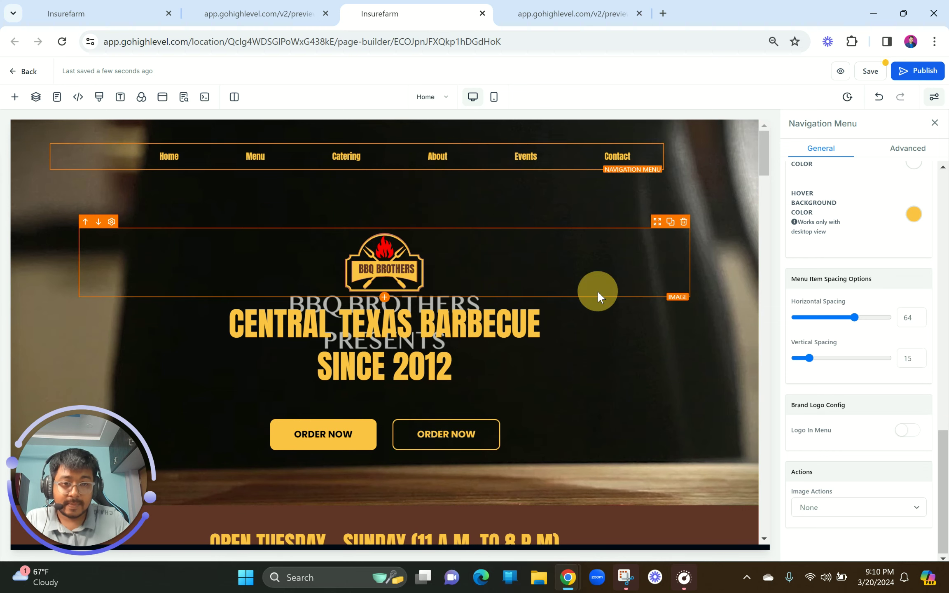
pyautogui.click(494, 97)
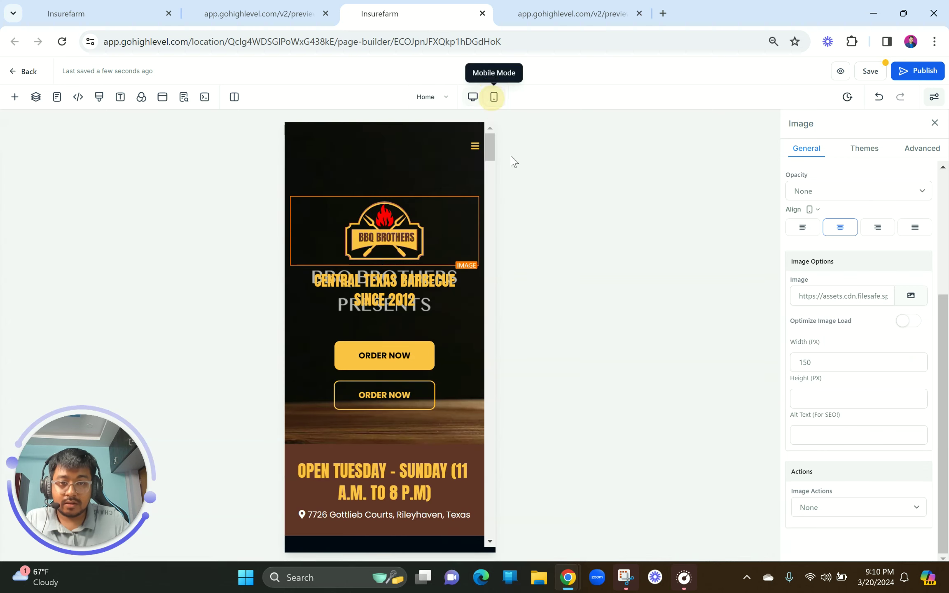
pyautogui.click(475, 146)
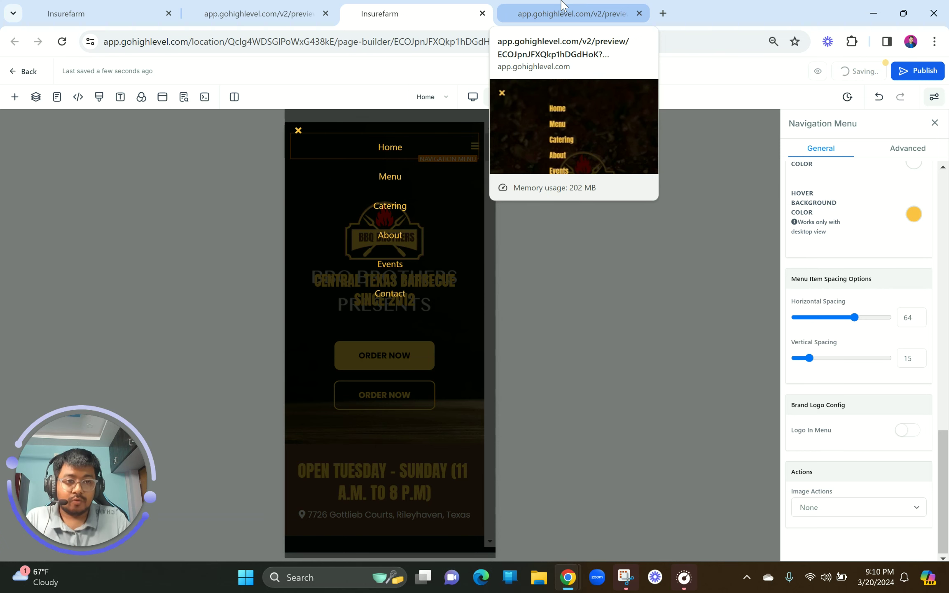
# Reload the phone preview and open and close the slide-in menu to check the item spacing
pyautogui.click(563, 6)
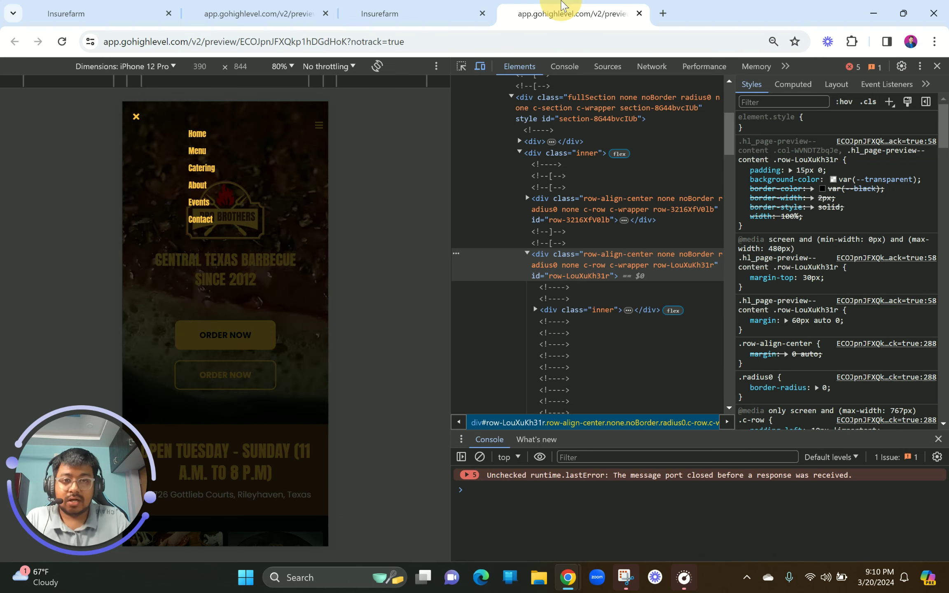
pyautogui.click(62, 42)
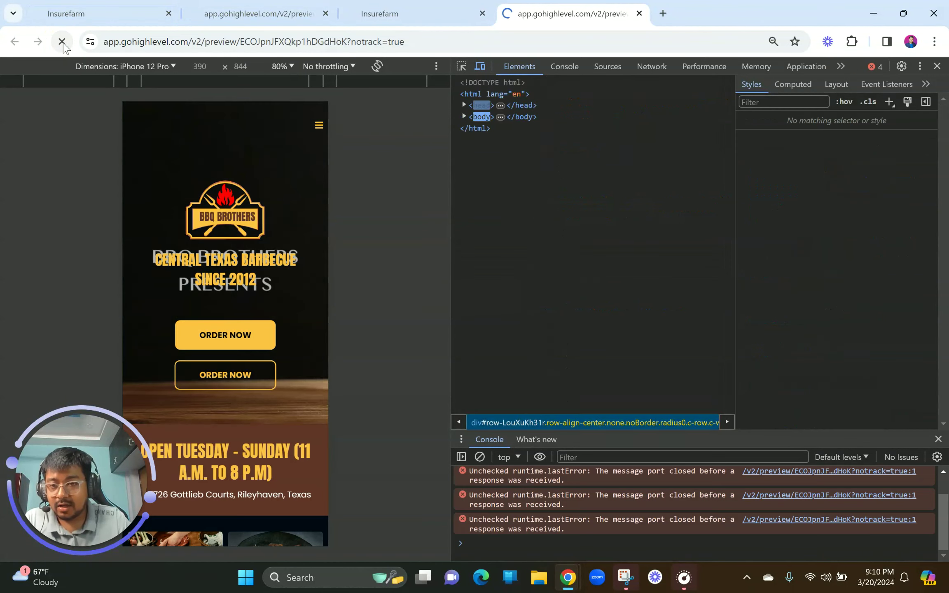
pyautogui.click(319, 125)
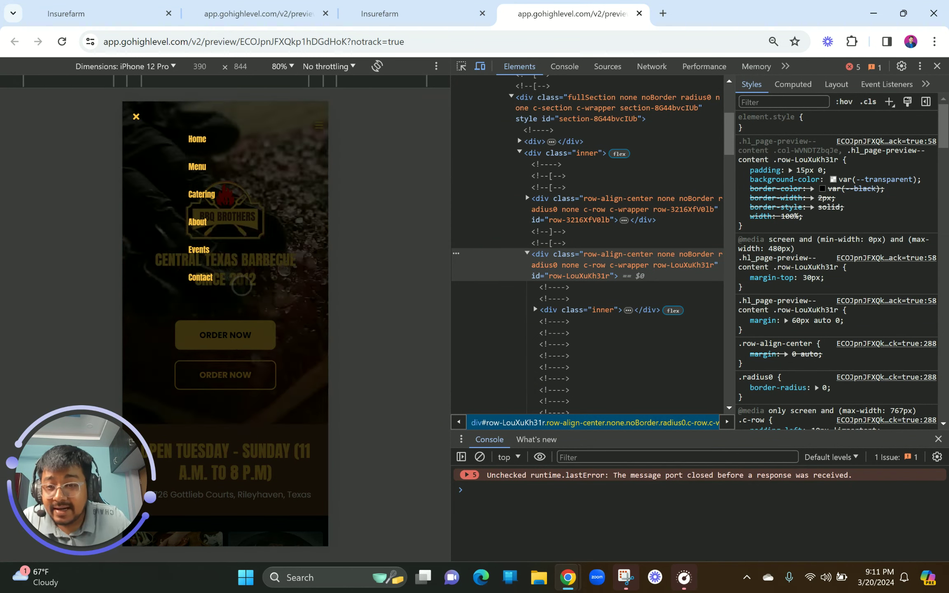
pyautogui.scroll(-8, 247, 284)
pyautogui.scroll(5, 242, 286)
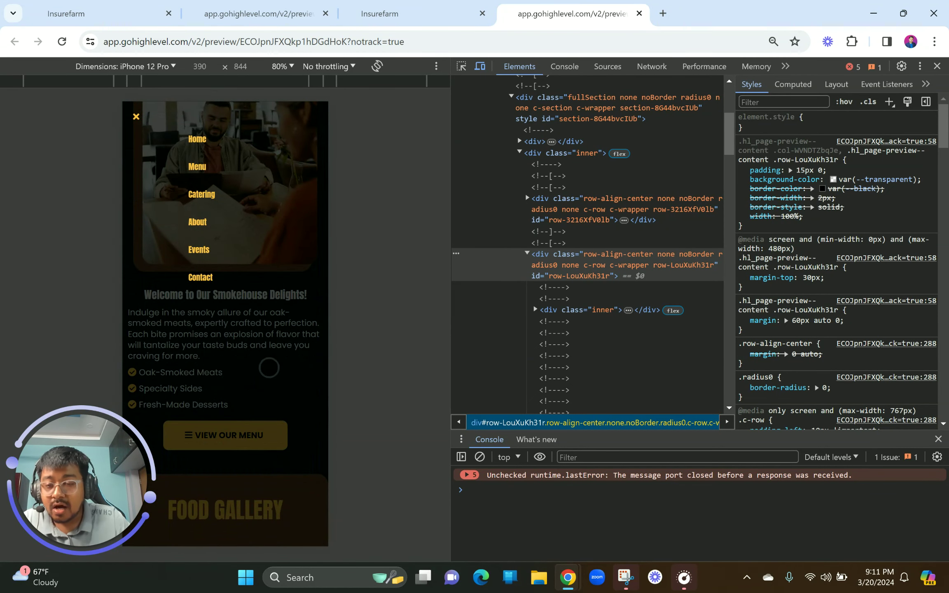
pyautogui.scroll(-8, 269, 368)
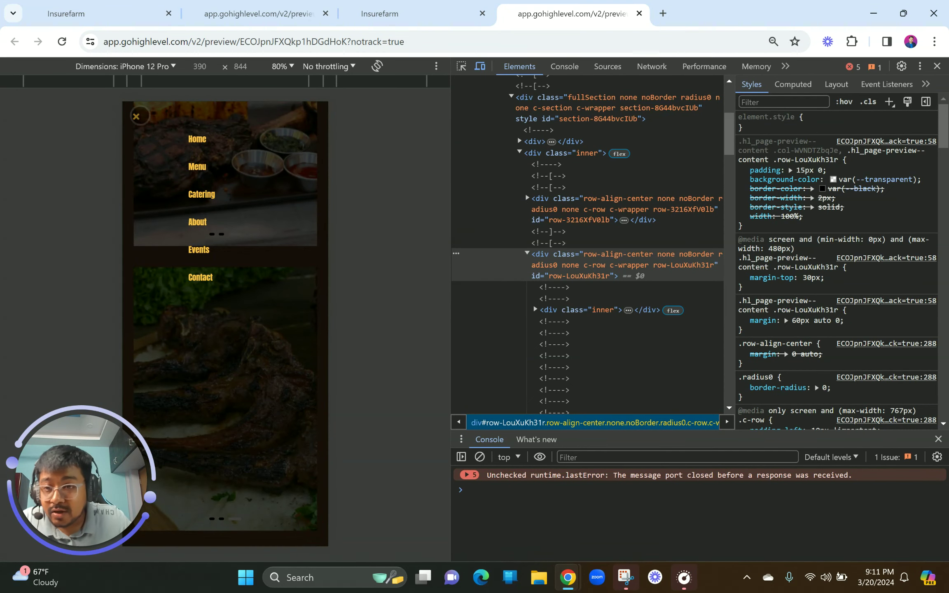
pyautogui.click(136, 115)
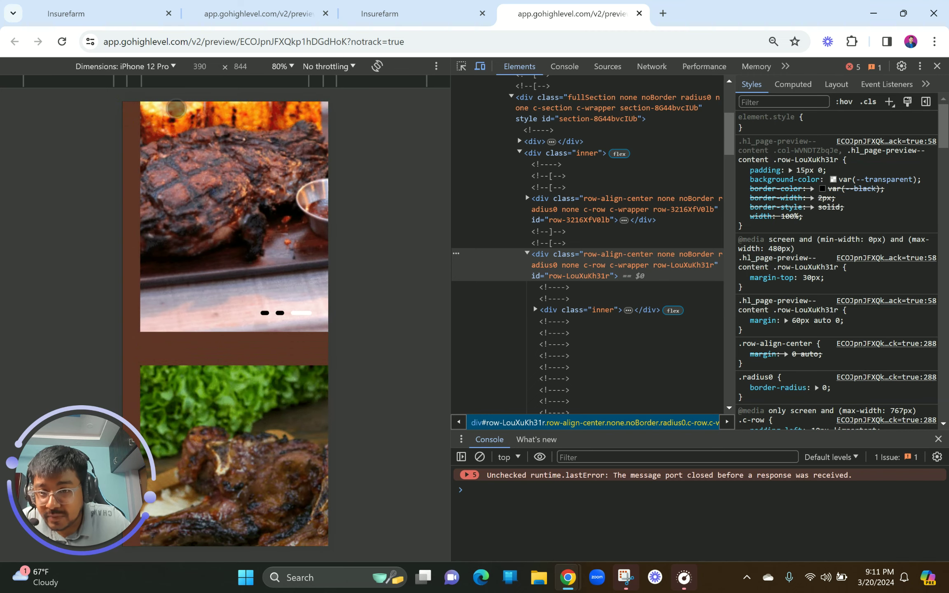
pyautogui.scroll(-5, 162, 126)
pyautogui.scroll(15, 225, 323)
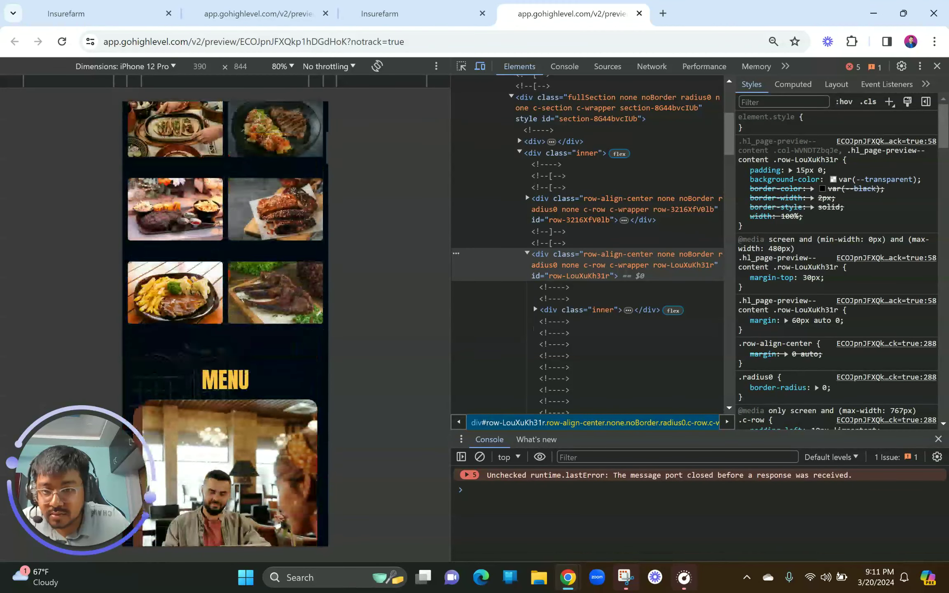
pyautogui.click(316, 125)
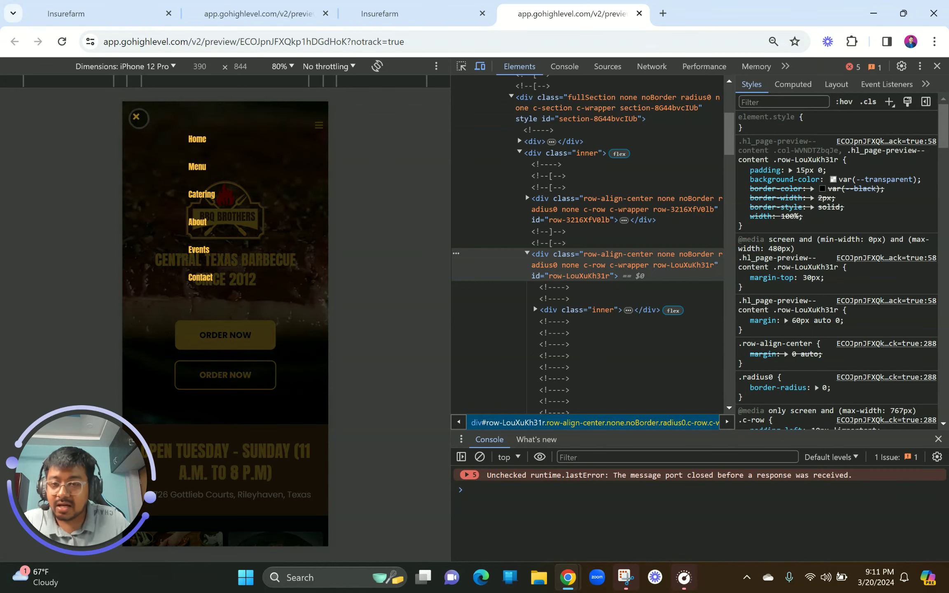
pyautogui.click(137, 118)
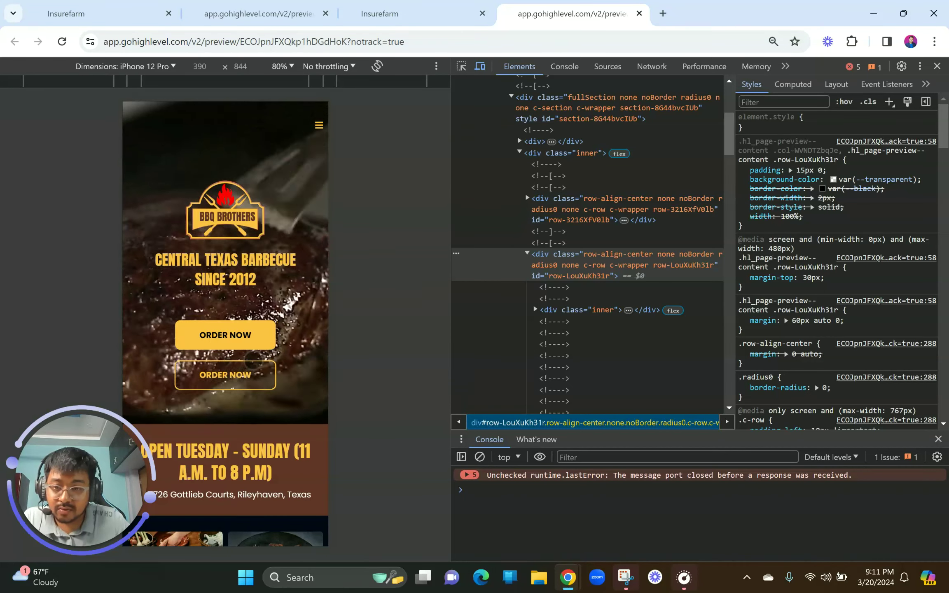
pyautogui.click(406, 6)
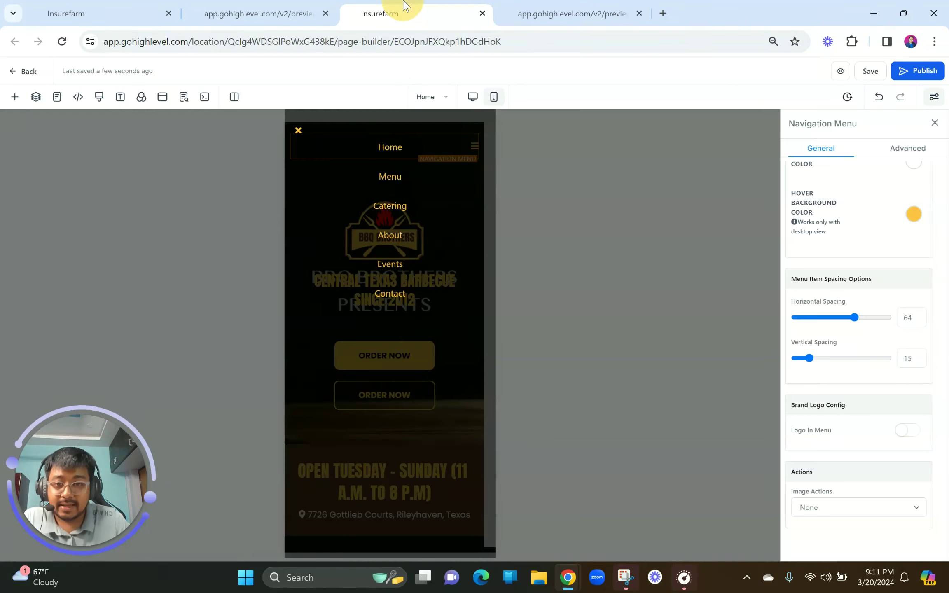
# Select the second, outlined ORDER NOW hero button in the builder
pyautogui.click(298, 131)
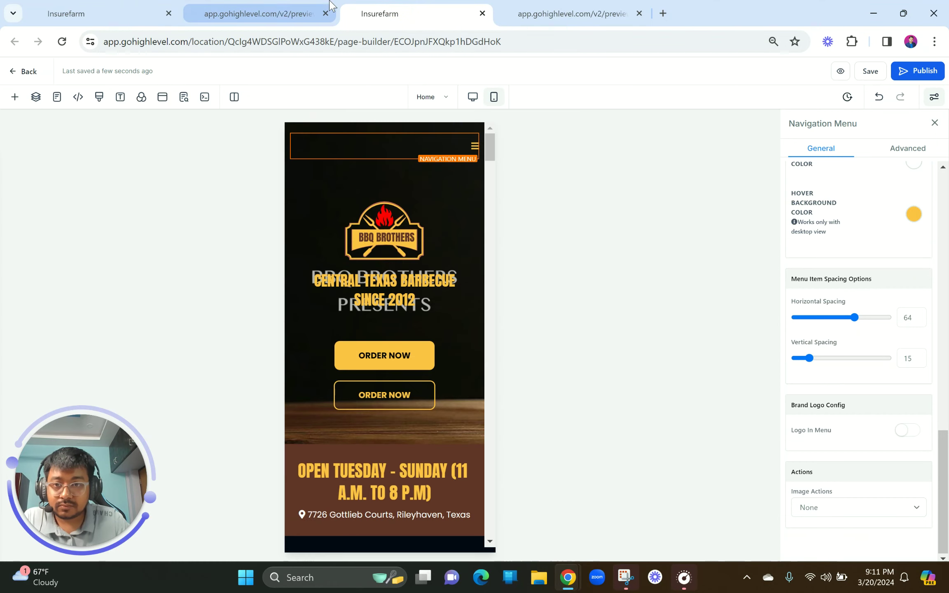
pyautogui.click(247, 13)
pyautogui.click(406, 8)
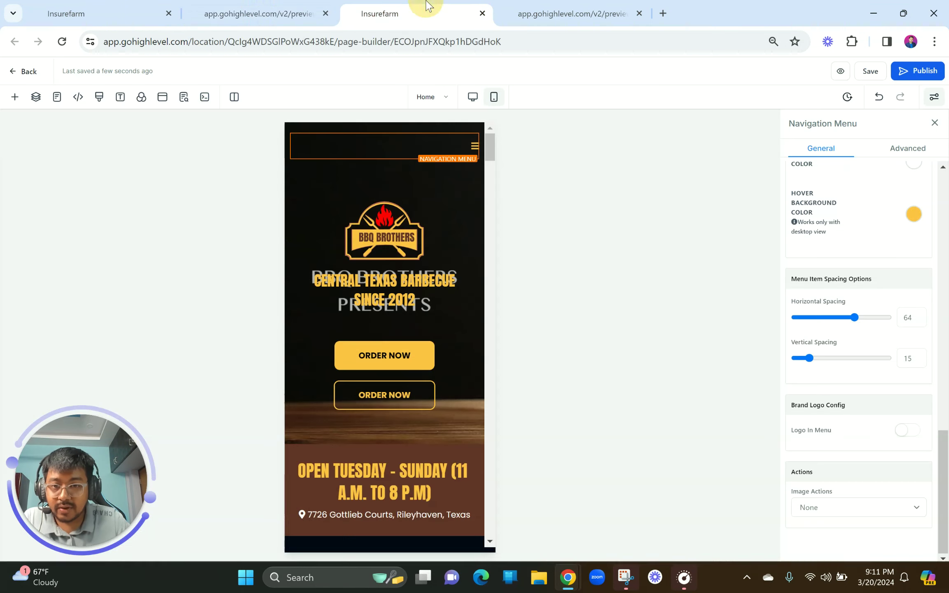
pyautogui.click(388, 404)
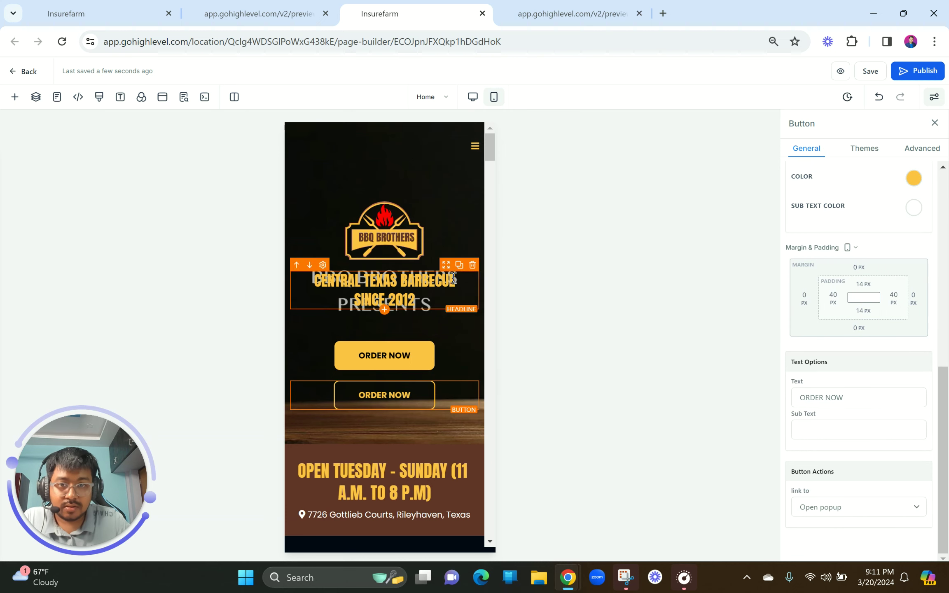
pyautogui.click(577, 6)
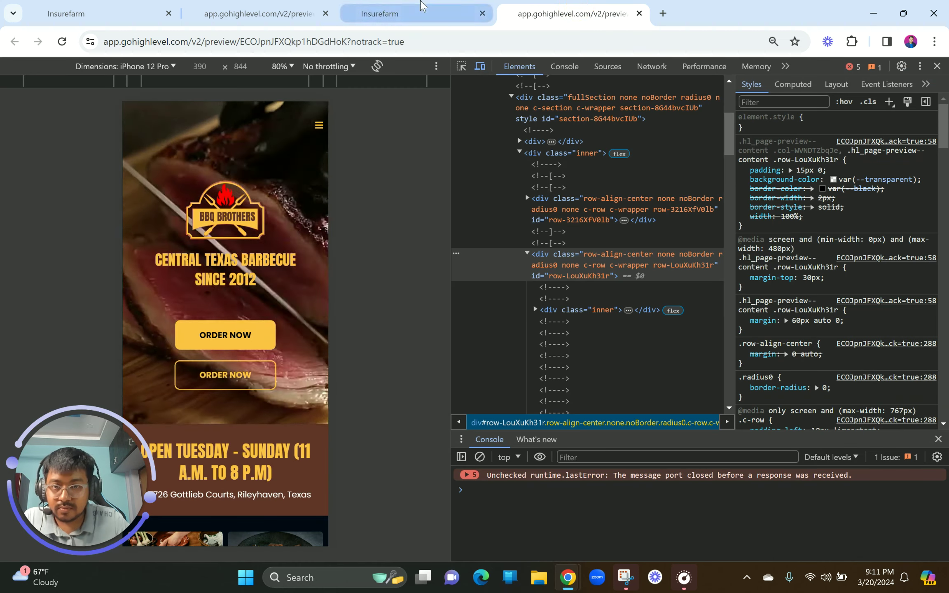
pyautogui.click(412, 11)
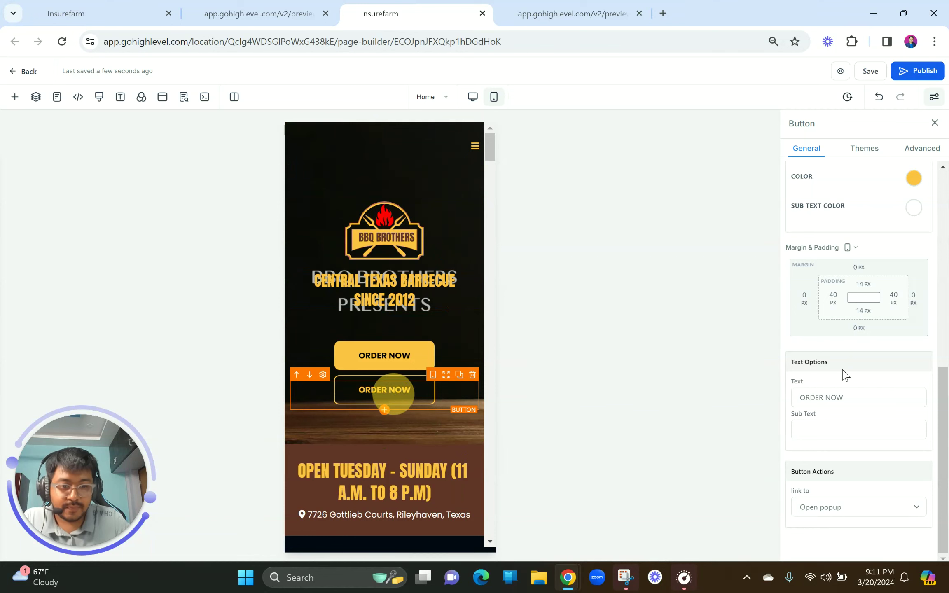
# Change the button's label to CATERING and save the page
pyautogui.tripleClick(856, 397)
pyautogui.write('CATERING')
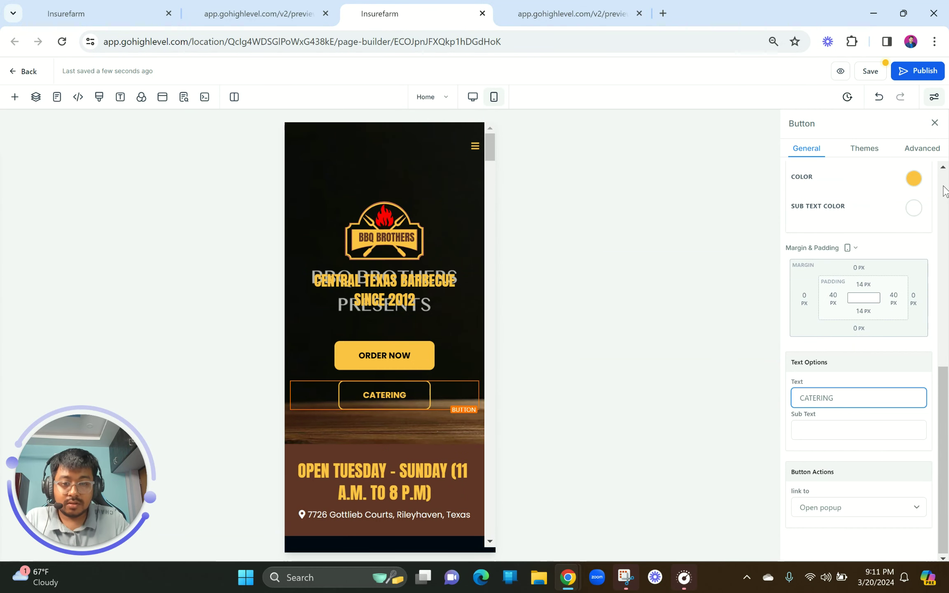
pyautogui.click(870, 71)
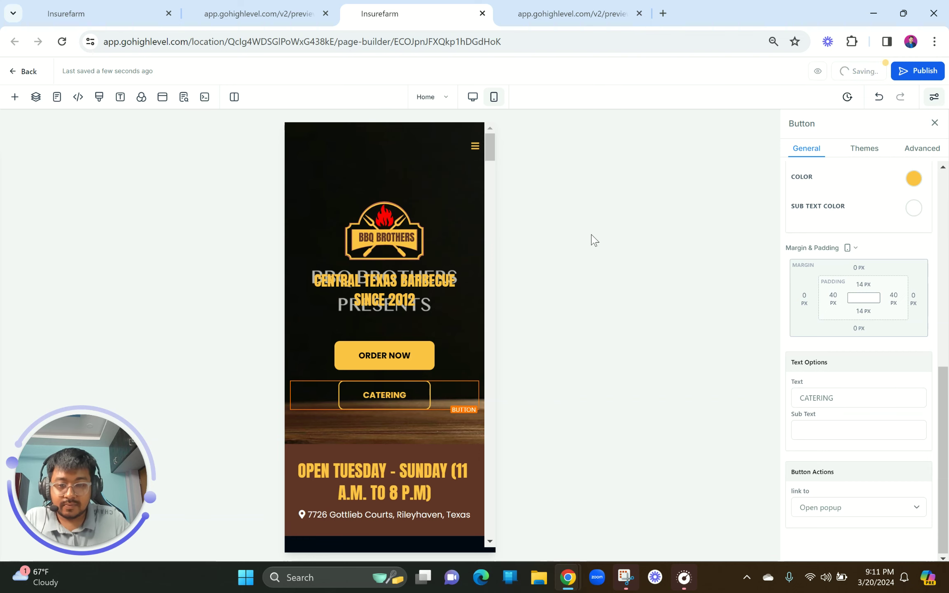
# Set the CATERING button's left padding to 50 px
pyautogui.click(414, 406)
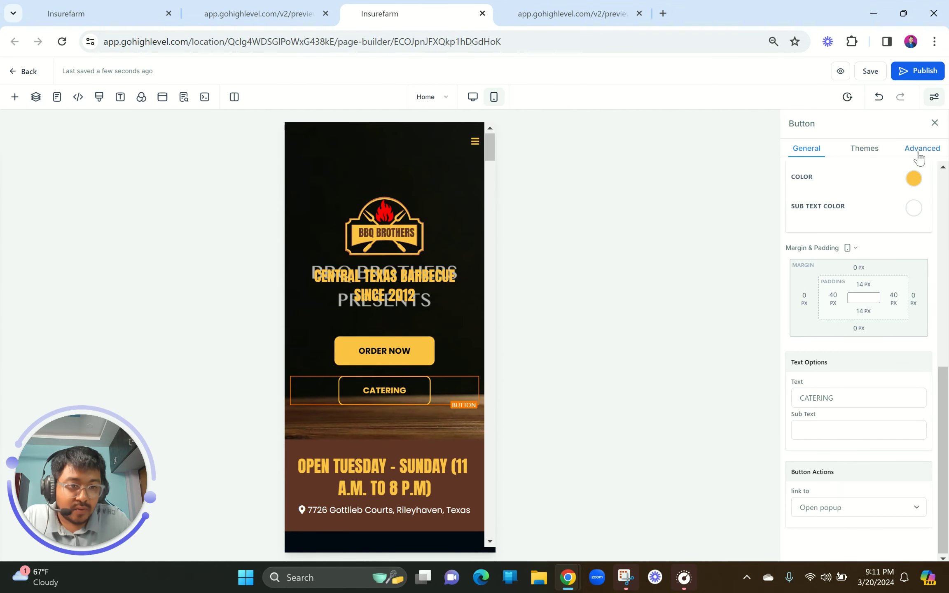
pyautogui.click(832, 298)
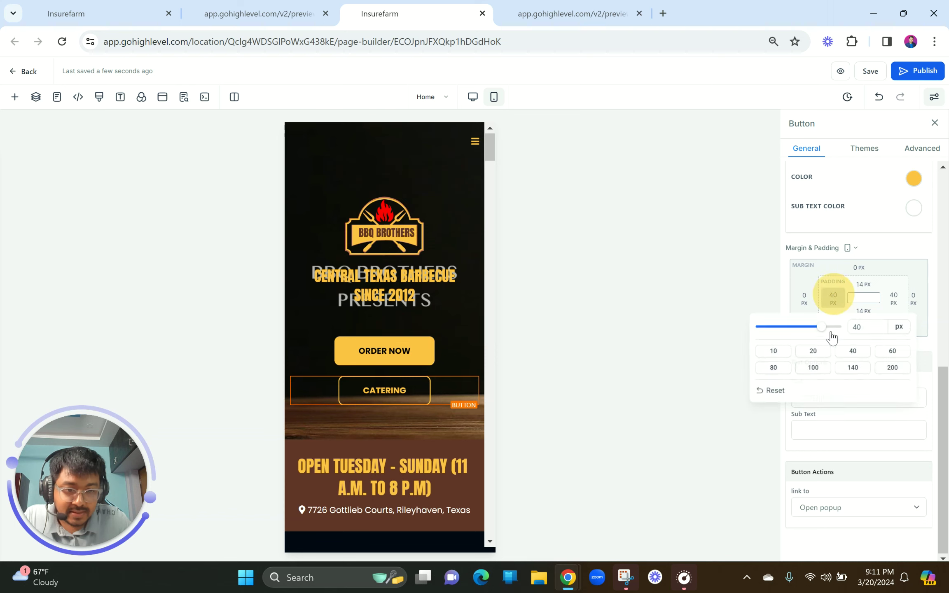
pyautogui.click(886, 352)
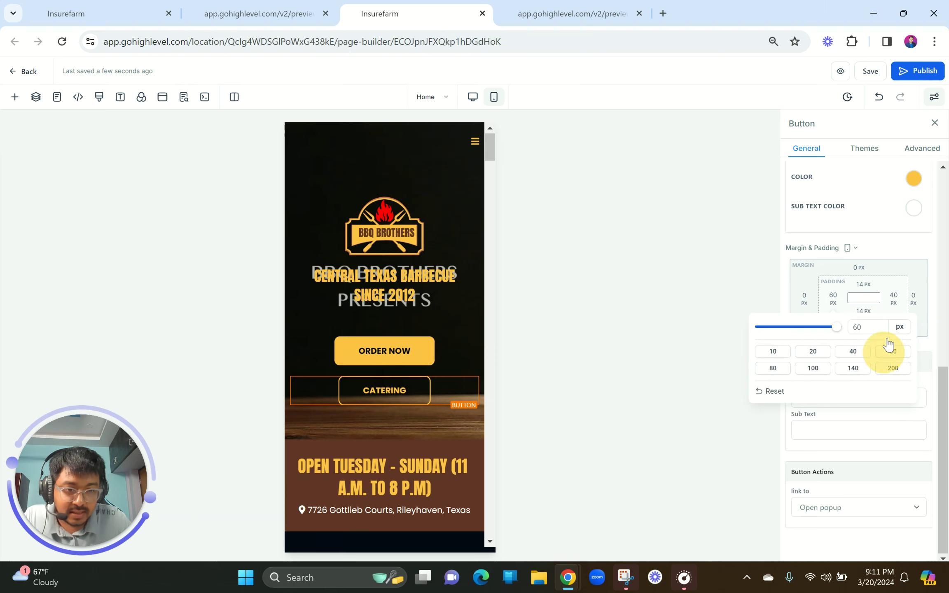
pyautogui.click(894, 298)
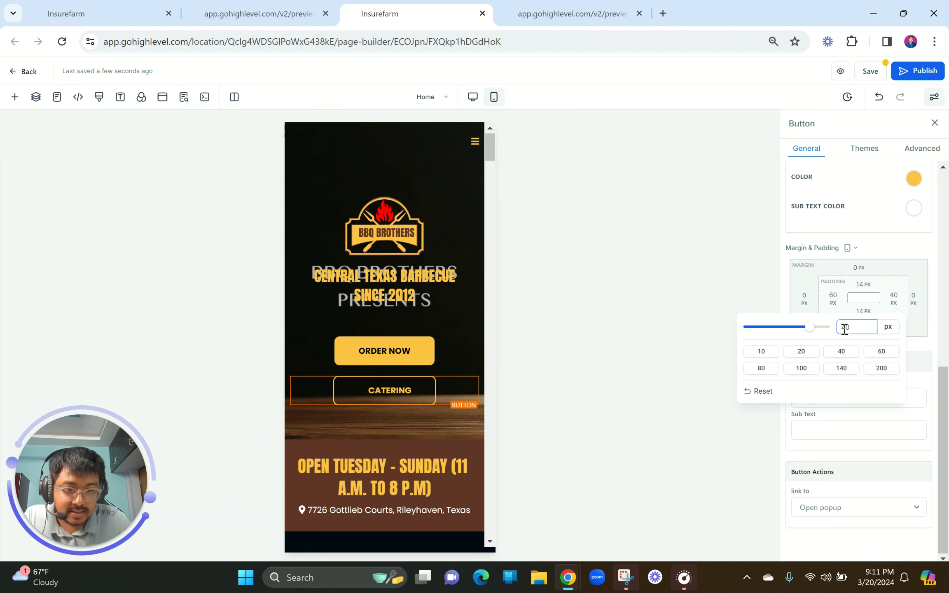
pyautogui.click(889, 261)
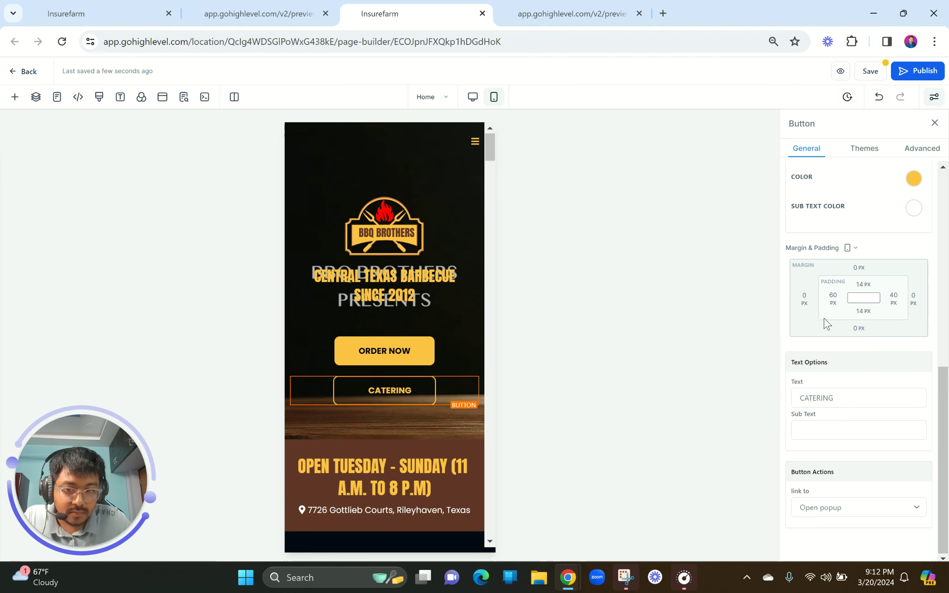
pyautogui.click(835, 304)
pyautogui.click(867, 326)
pyautogui.moveTo(867, 326); pyautogui.dragTo(822, 333)
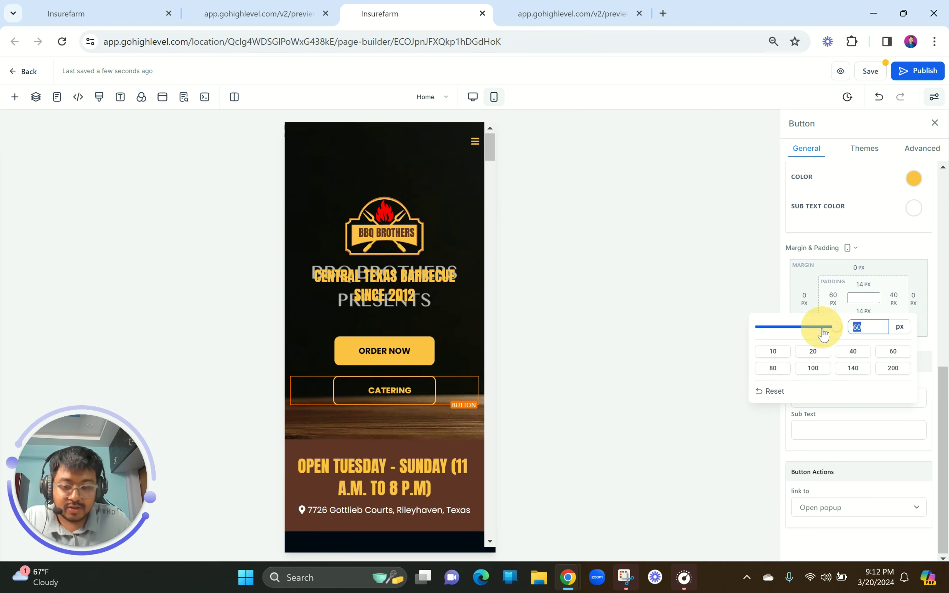
pyautogui.write('5')
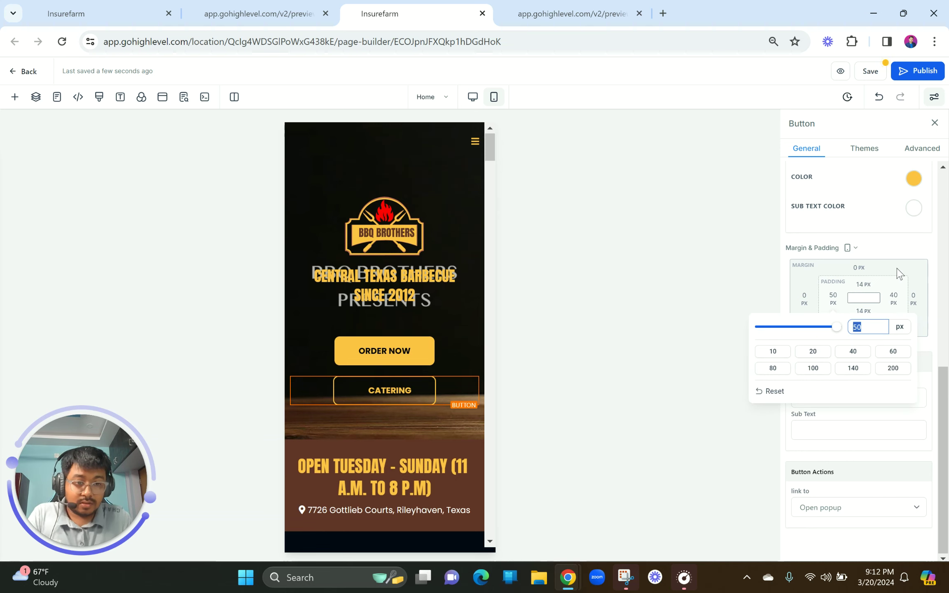
pyautogui.click(893, 263)
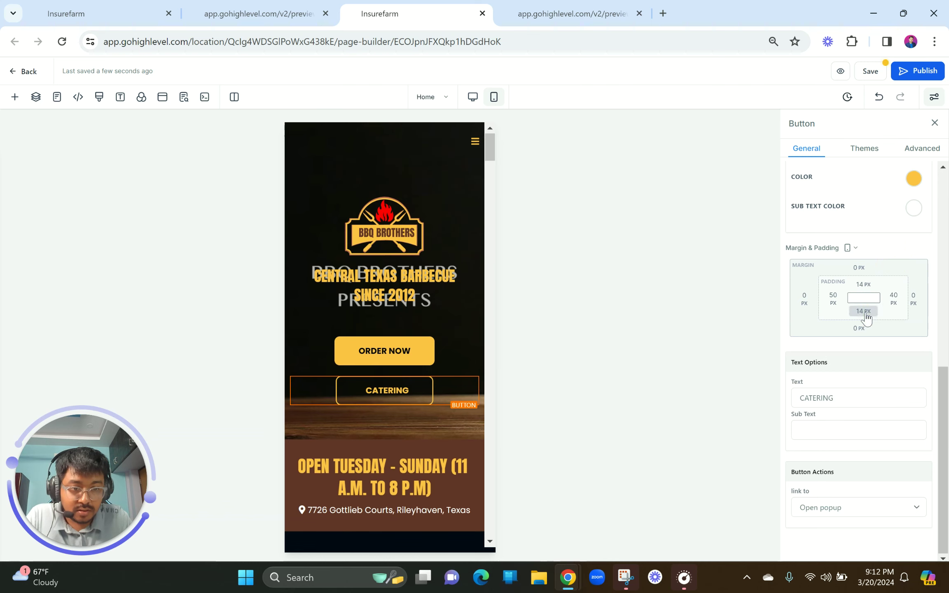
# Set the CATERING button's right padding to 50 px
pyautogui.click(867, 313)
pyautogui.doubleClick(890, 335)
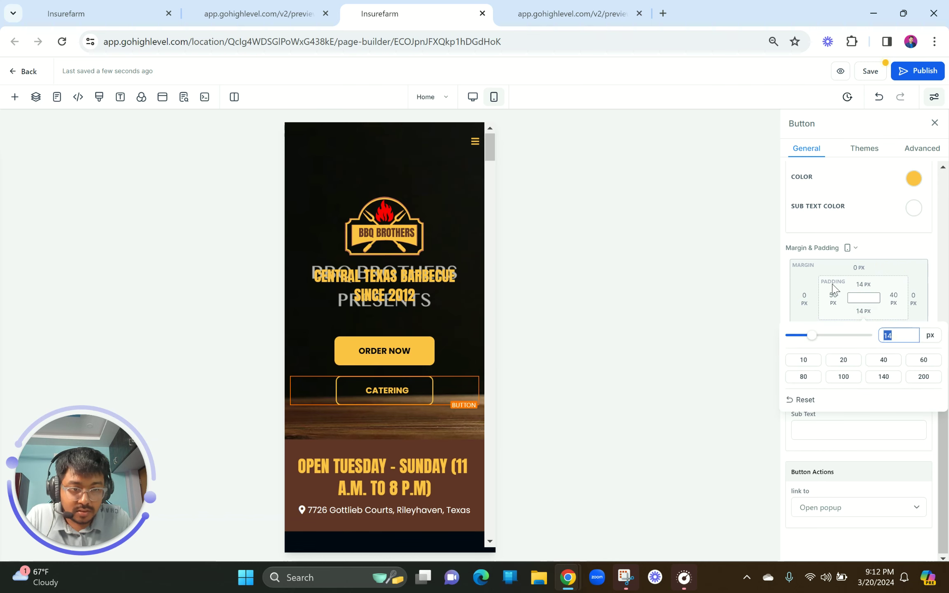
pyautogui.click(894, 270)
pyautogui.click(895, 294)
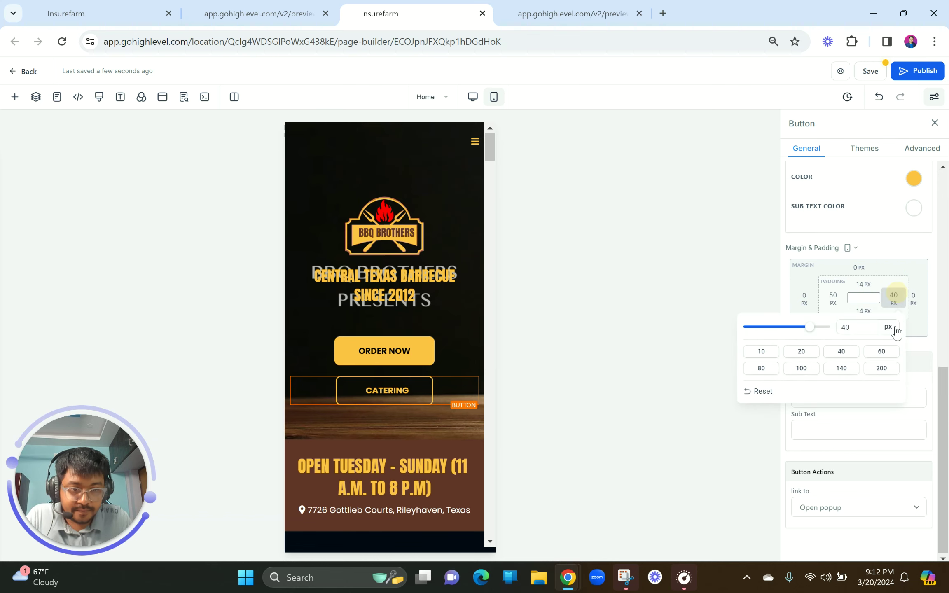
pyautogui.click(826, 325)
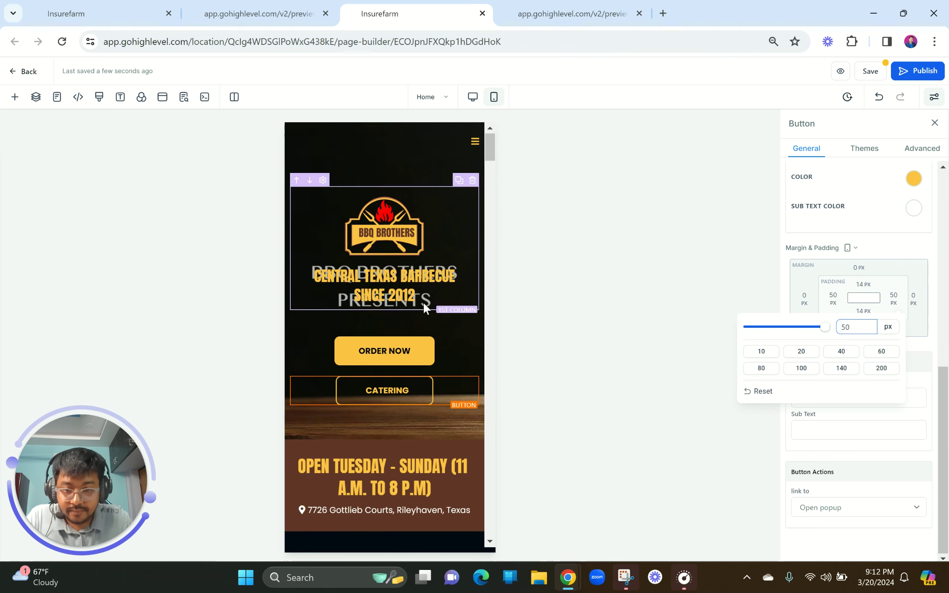
pyautogui.click(399, 288)
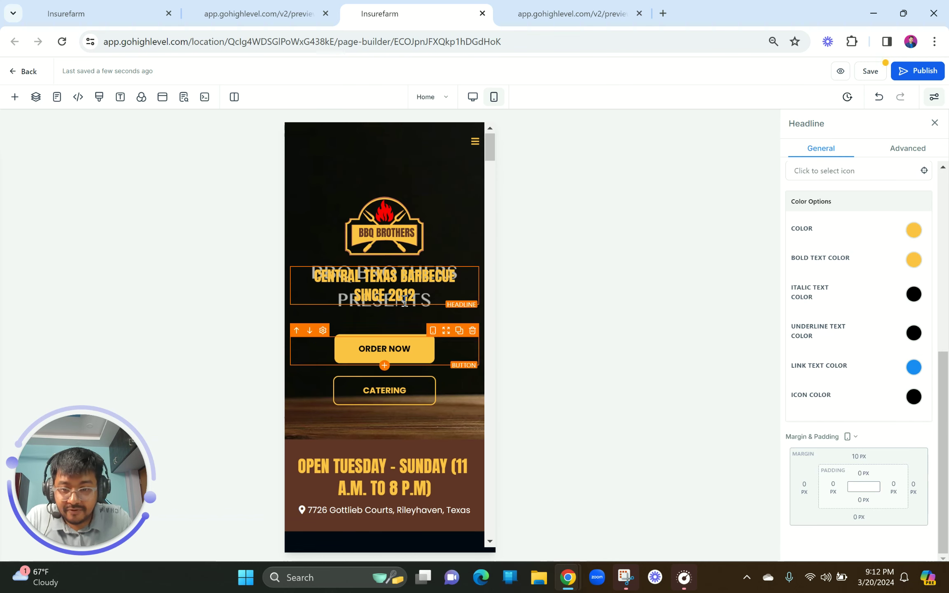
# Save the page and reload the phone preview to show the CATERING button
pyautogui.click(875, 76)
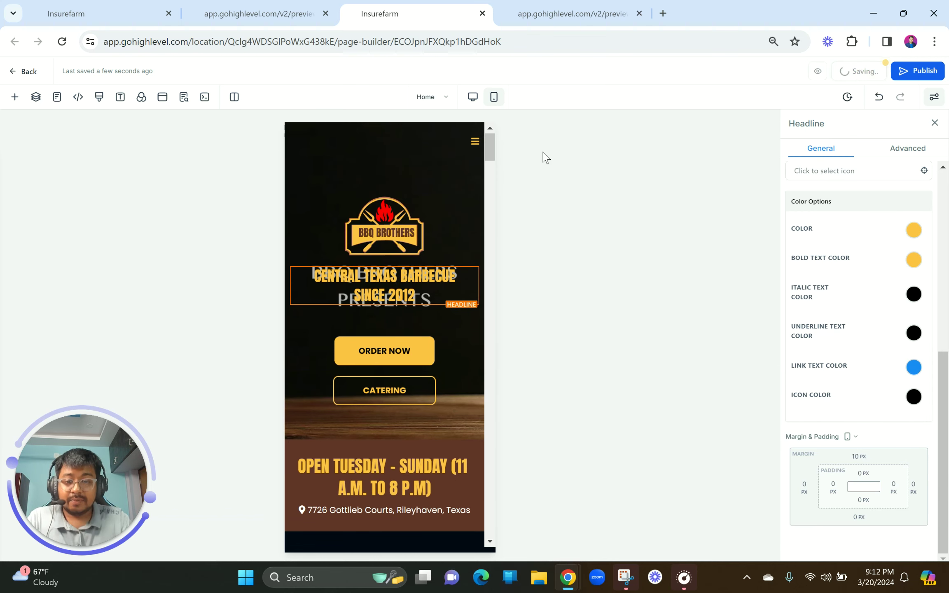
pyautogui.click(553, 6)
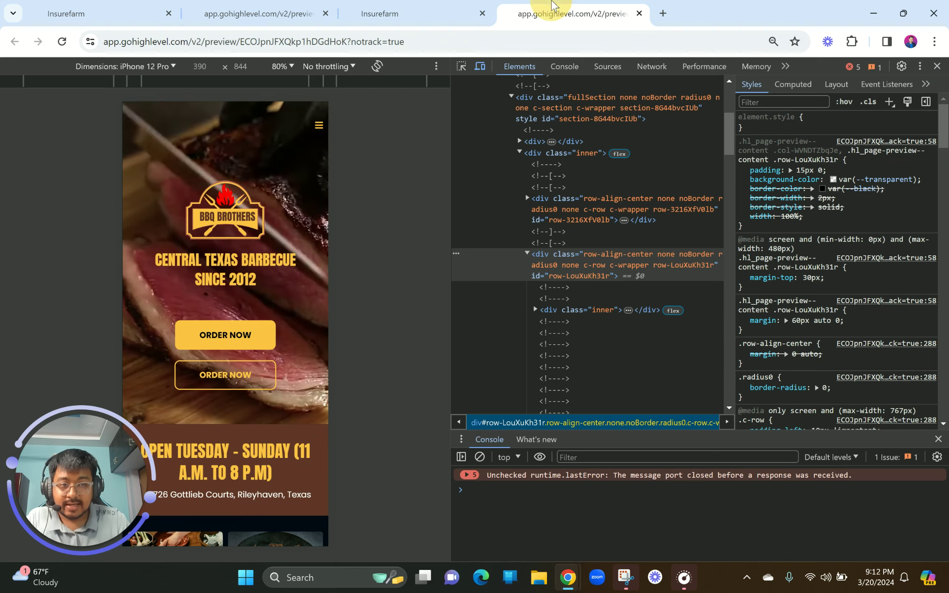
pyautogui.hotkey('ctrl', 'shift', 'Tab')
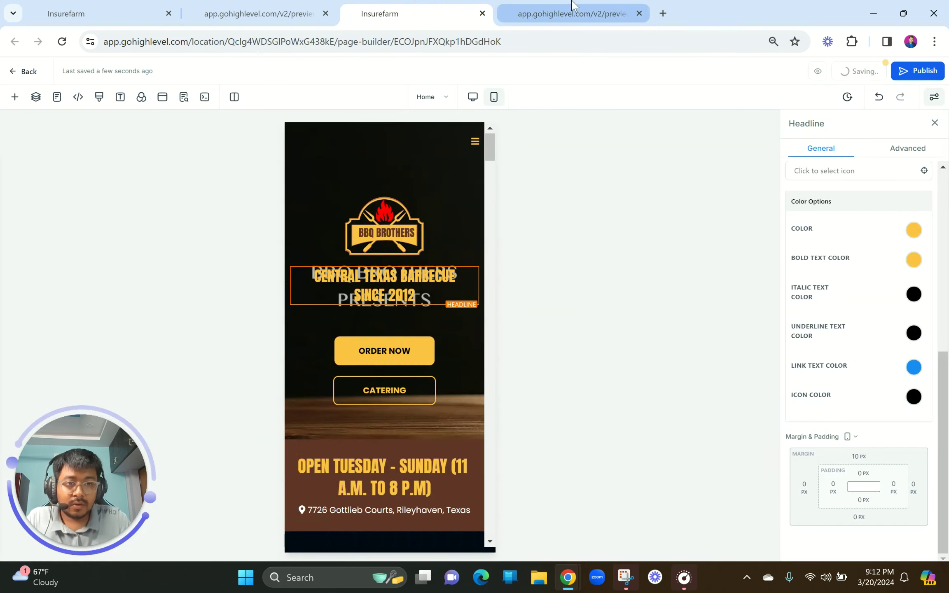
pyautogui.moveTo(573, 6)
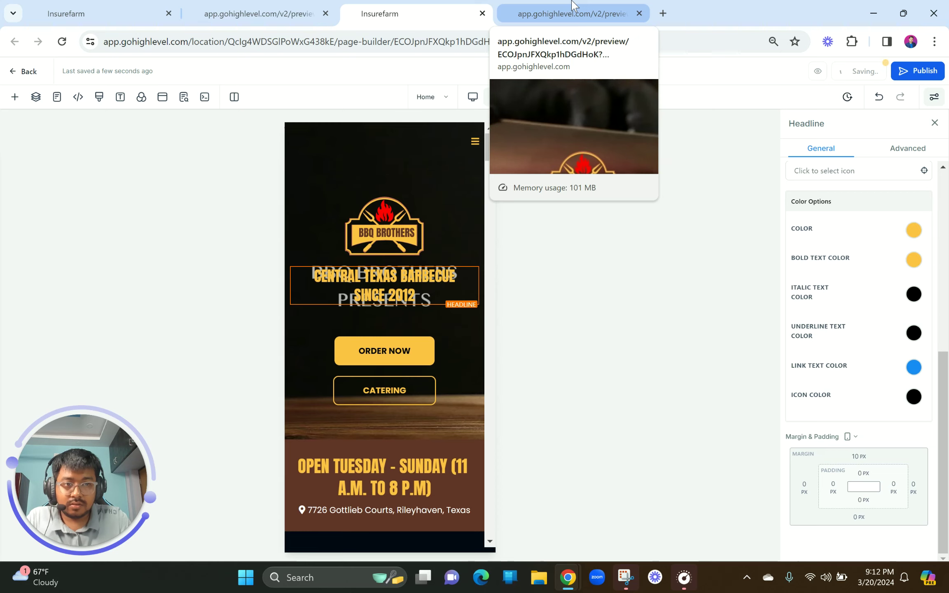
pyautogui.click(573, 6)
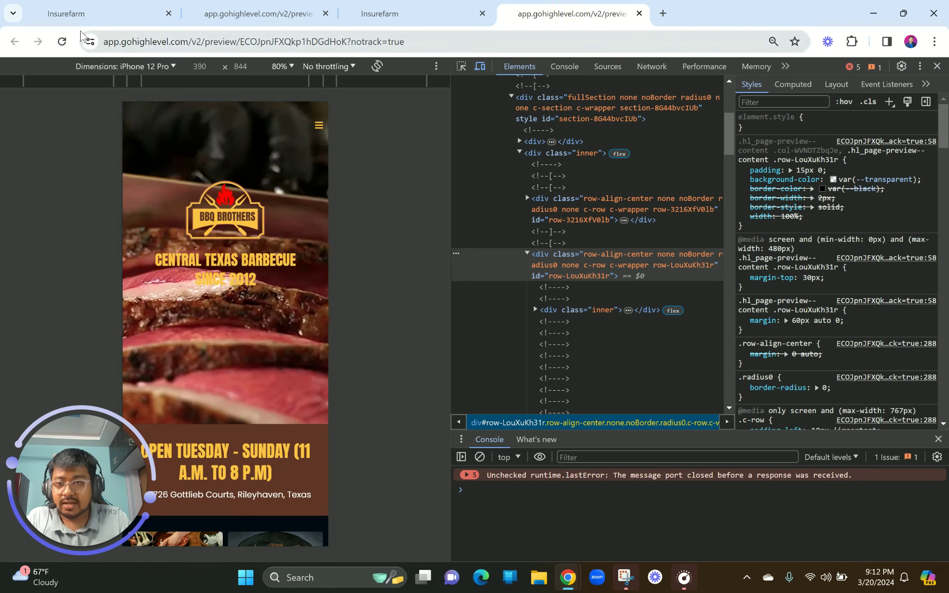
pyautogui.click(61, 41)
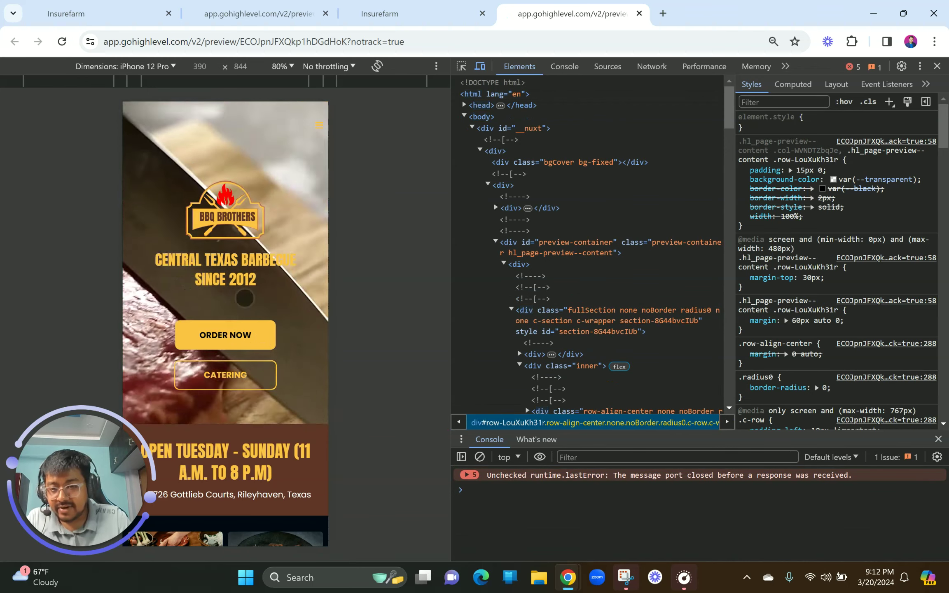
pyautogui.click(319, 125)
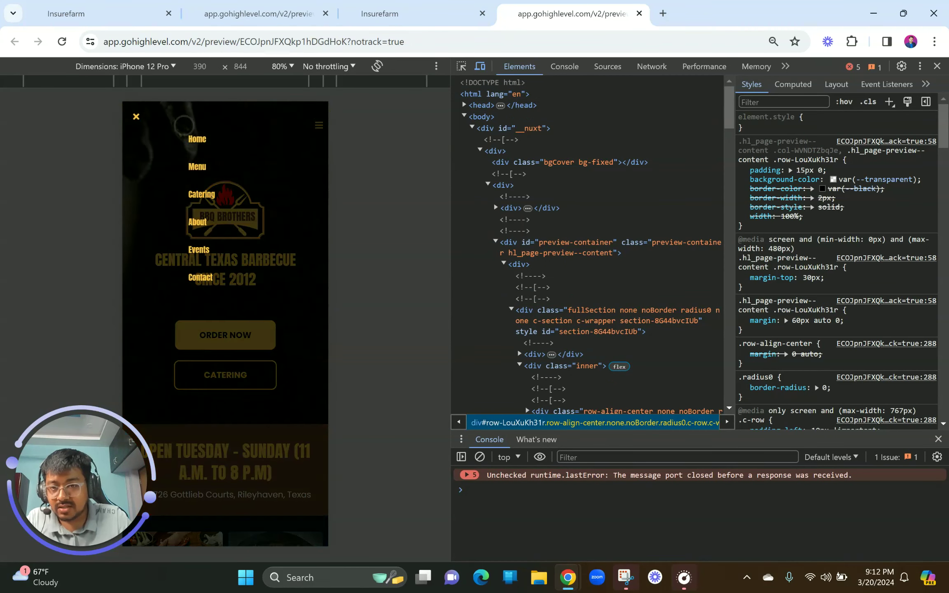
pyautogui.click(136, 116)
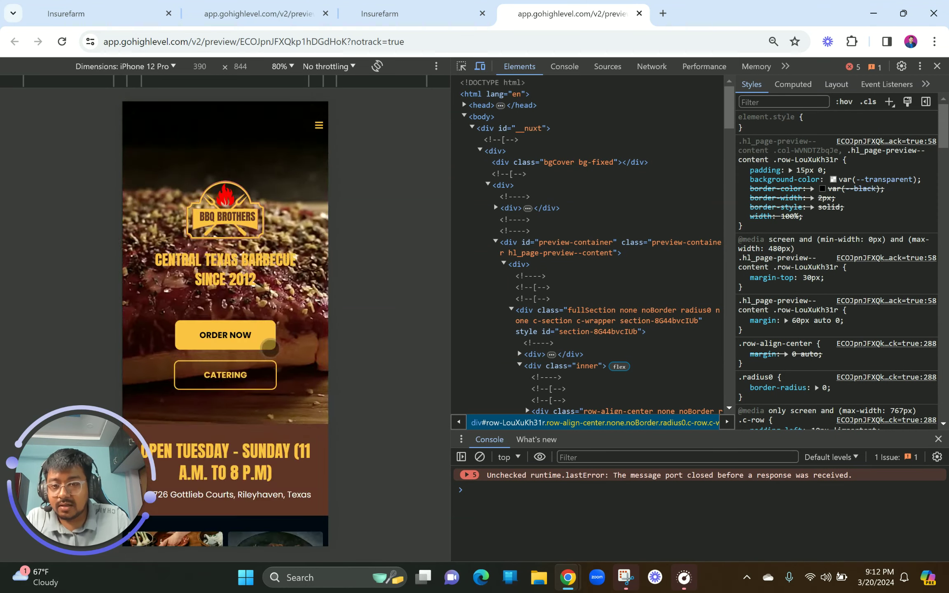
pyautogui.scroll(-5, 270, 350)
pyautogui.scroll(-3, 270, 351)
pyautogui.scroll(-1, 226, 325)
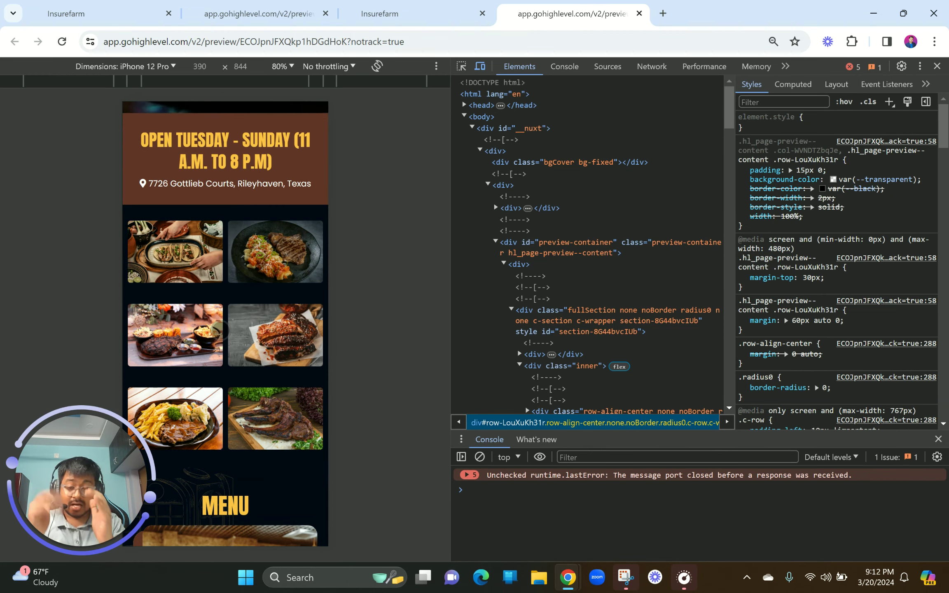
pyautogui.scroll(-10, 220, 329)
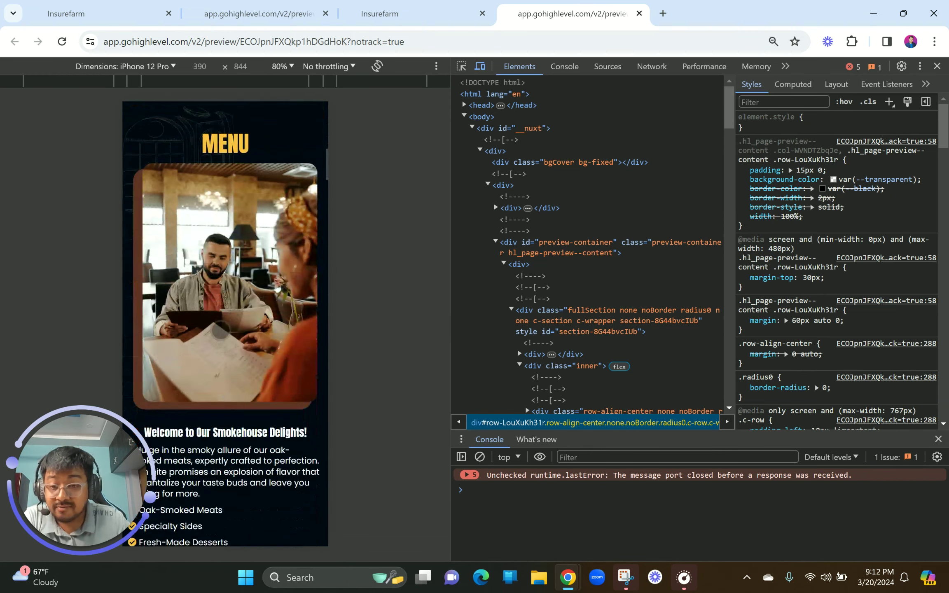
pyautogui.scroll(-10, 221, 329)
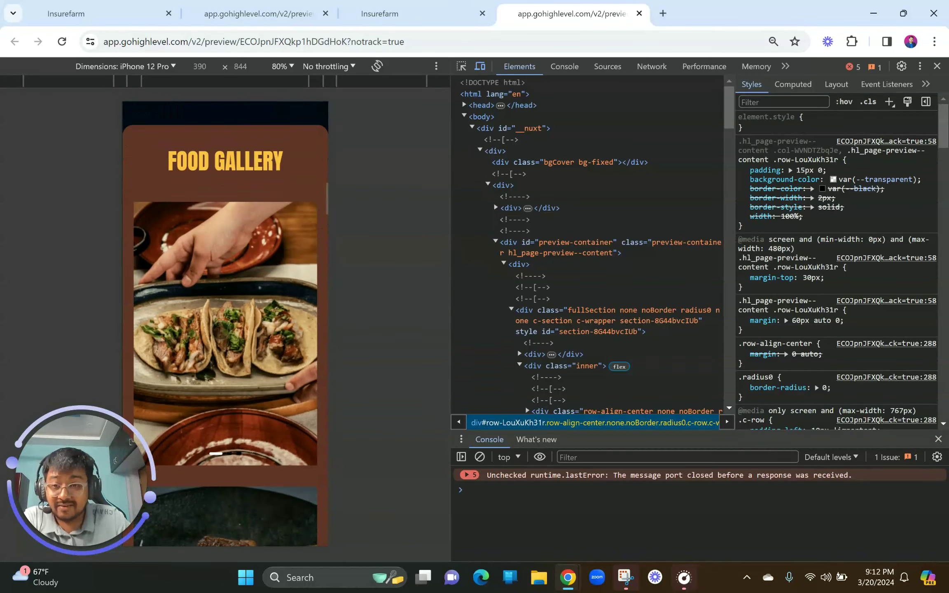
pyautogui.scroll(2, 221, 329)
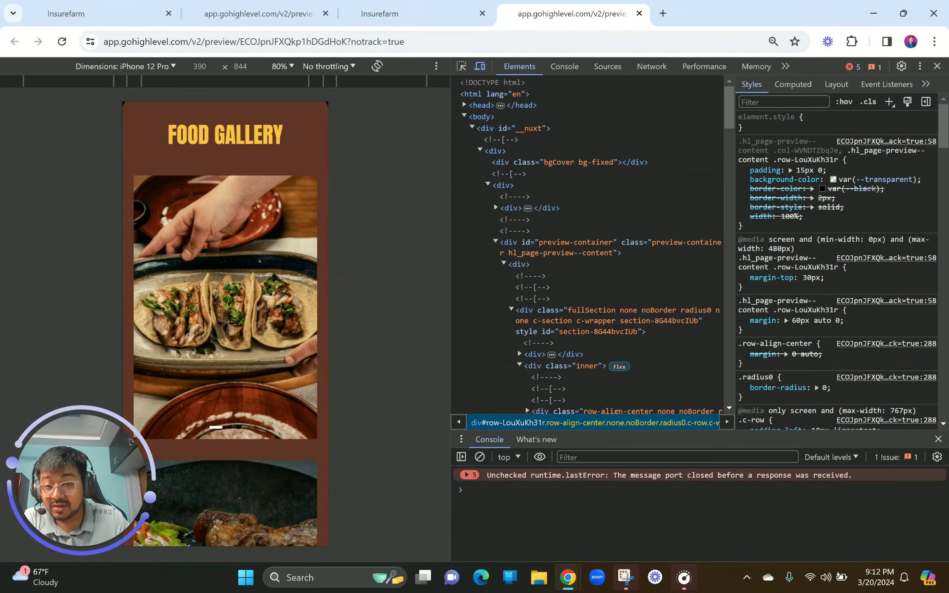
pyautogui.scroll(-2, 269, 203)
pyautogui.scroll(3, 268, 204)
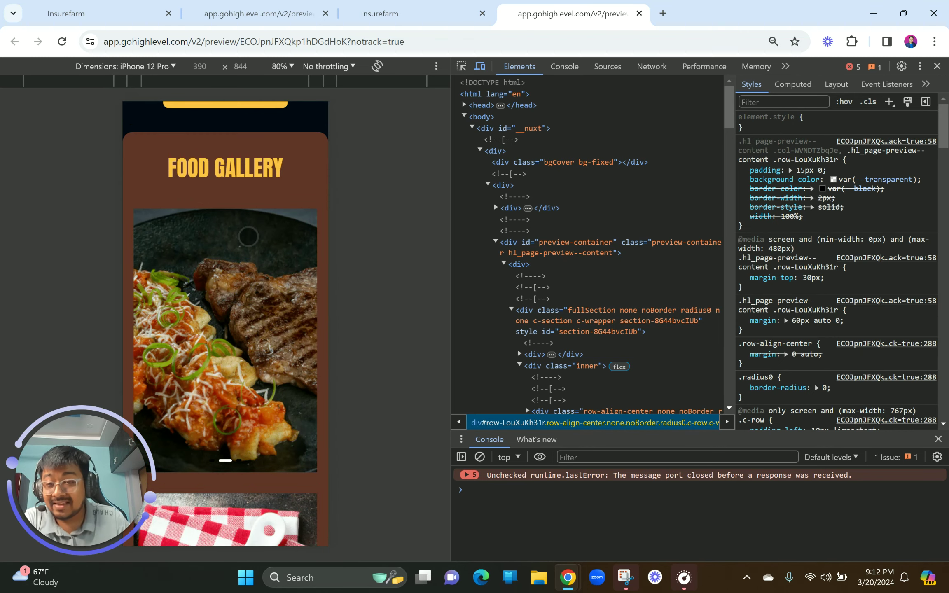
pyautogui.scroll(-15, 248, 237)
pyautogui.scroll(15, 251, 244)
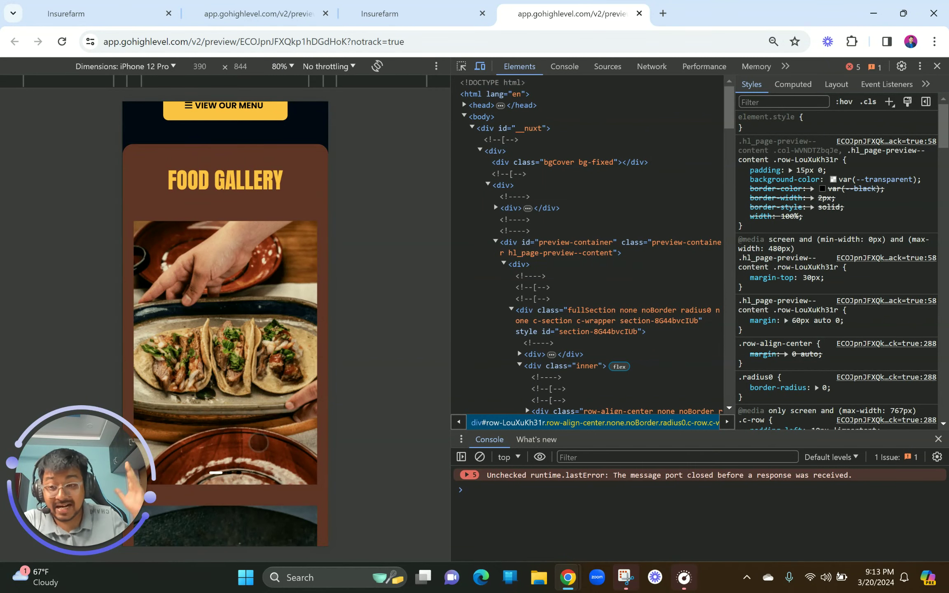
pyautogui.scroll(-10, 258, 443)
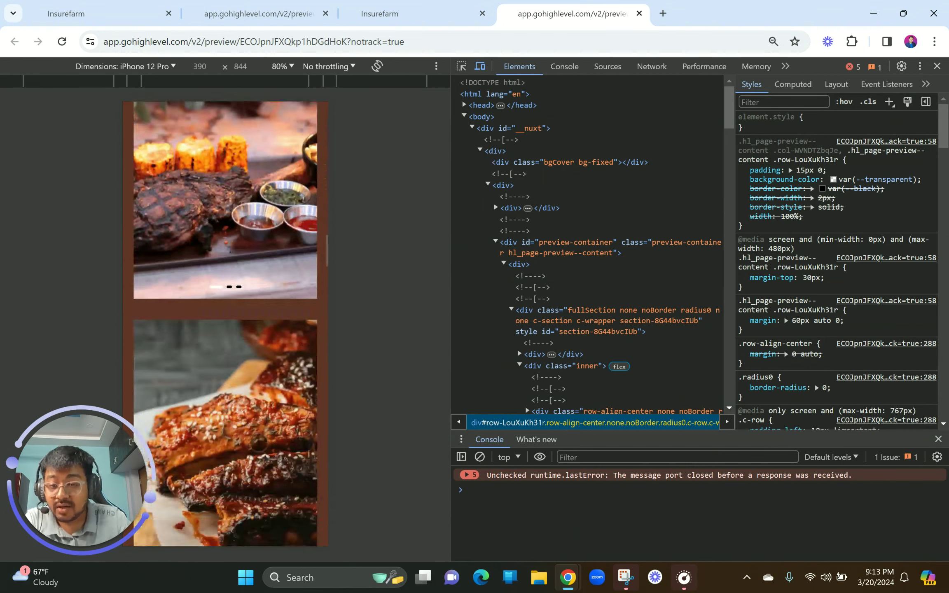
pyautogui.scroll(-3, 163, 185)
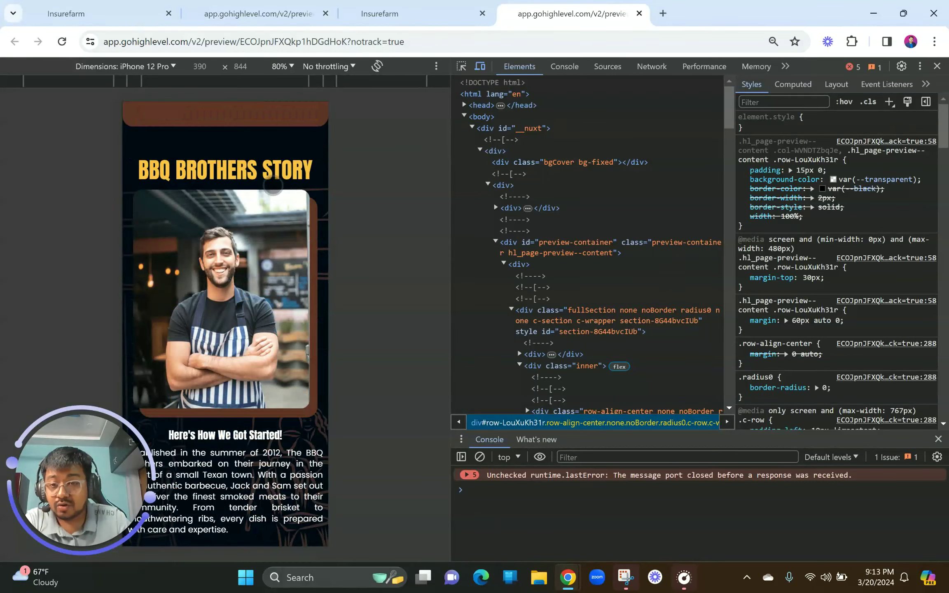
pyautogui.scroll(-3, 290, 188)
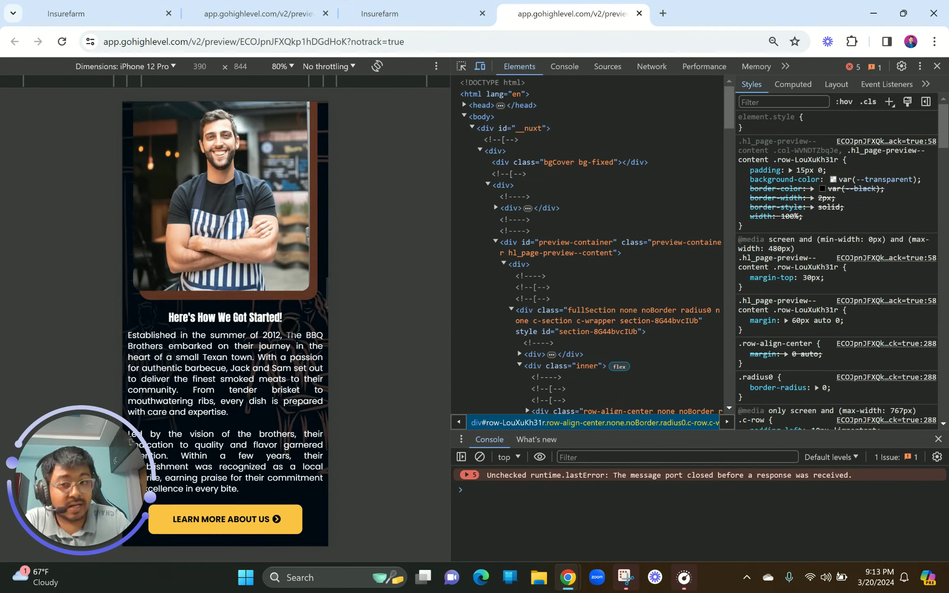
pyautogui.scroll(3, 290, 327)
pyautogui.scroll(-6, 290, 328)
pyautogui.scroll(3, 304, 343)
pyautogui.scroll(3, 304, 341)
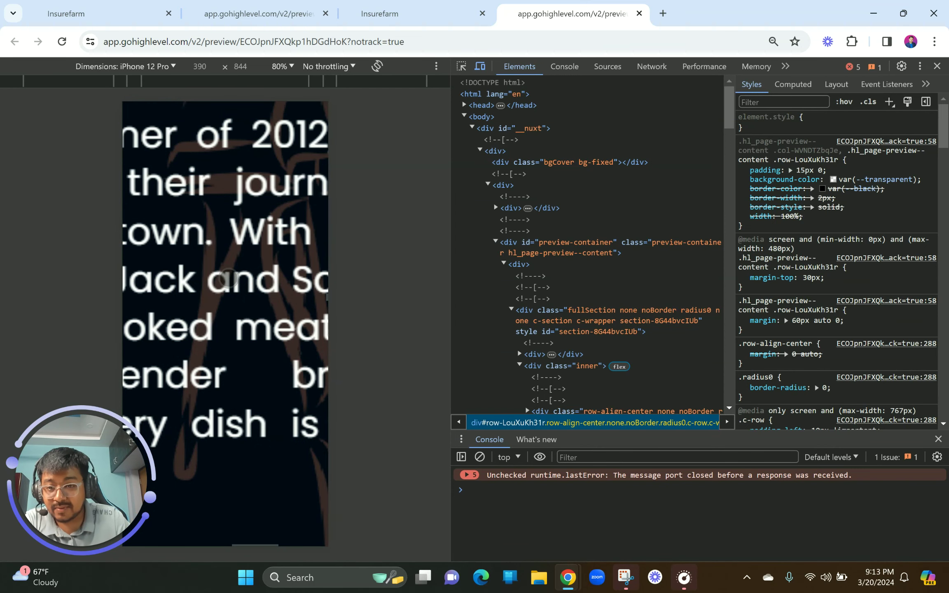
pyautogui.scroll(-3, 228, 279)
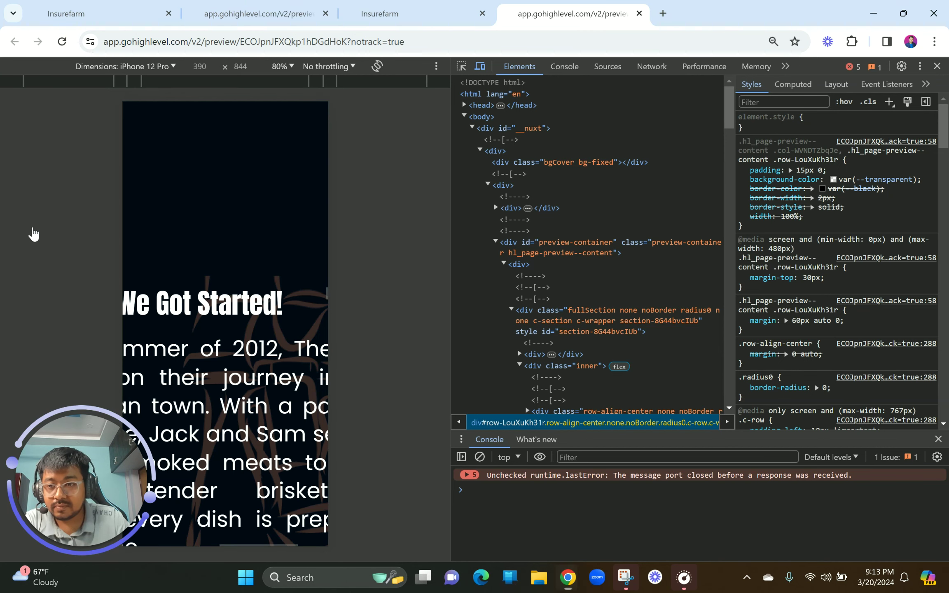
pyautogui.hotkey('ctrl', '2')
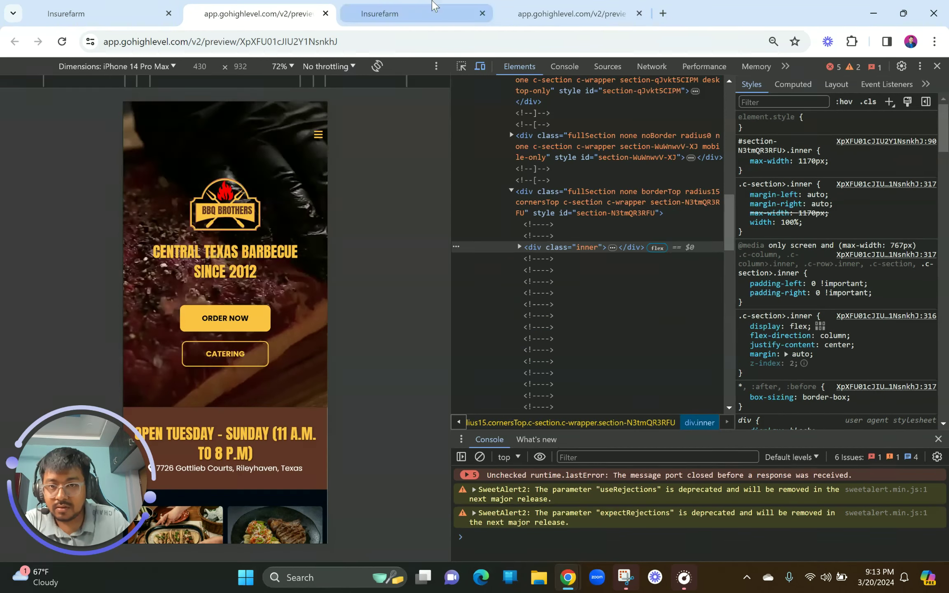
pyautogui.click(433, 7)
pyautogui.click(560, 17)
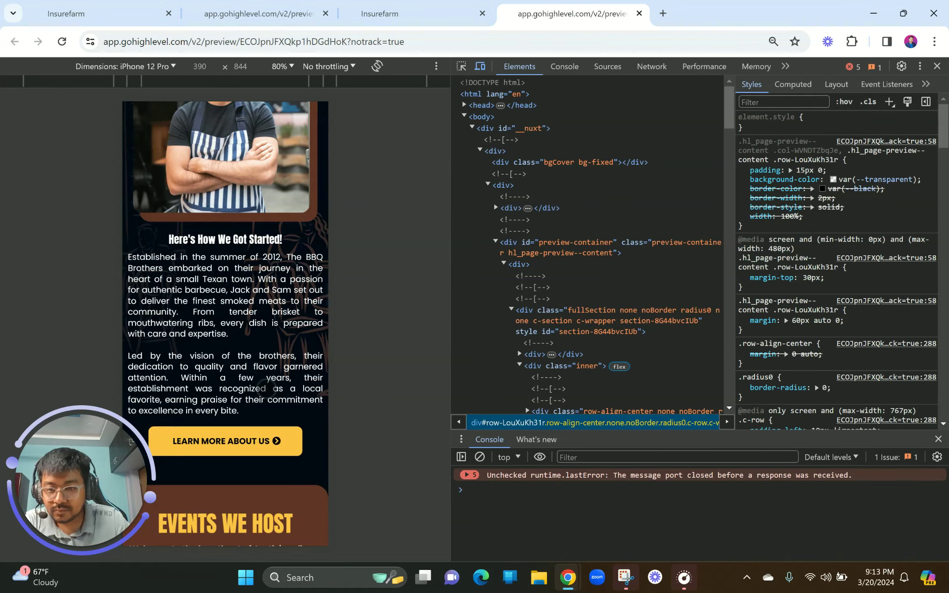
pyautogui.scroll(-3, 254, 379)
pyautogui.scroll(-5, 252, 373)
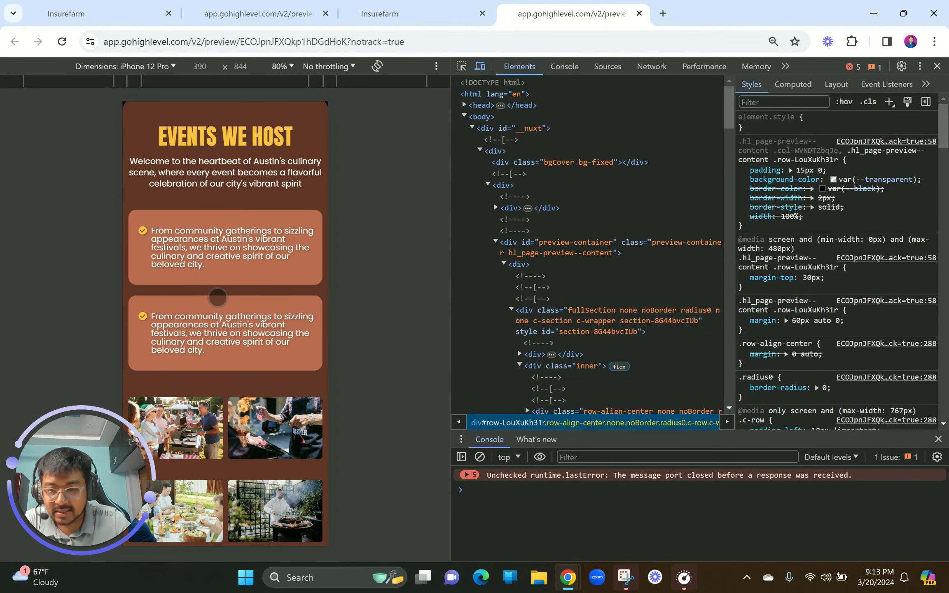
pyautogui.scroll(-1, 217, 297)
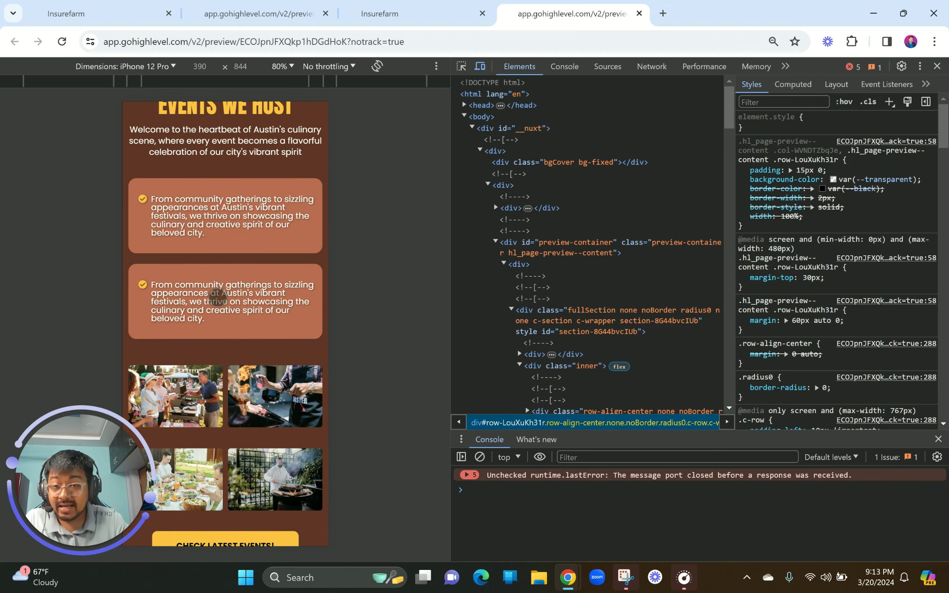
pyautogui.scroll(-5, 217, 295)
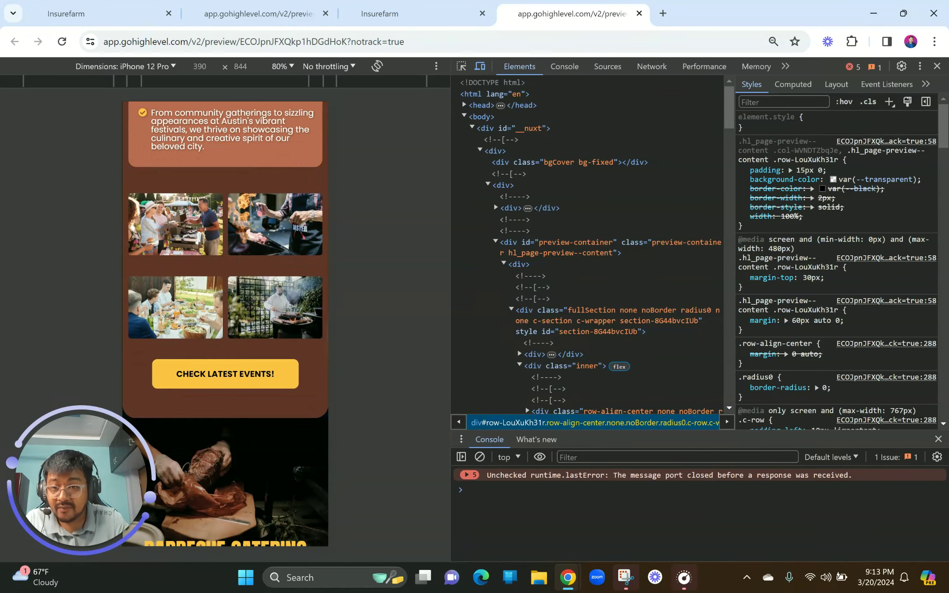
pyautogui.scroll(-8, 226, 266)
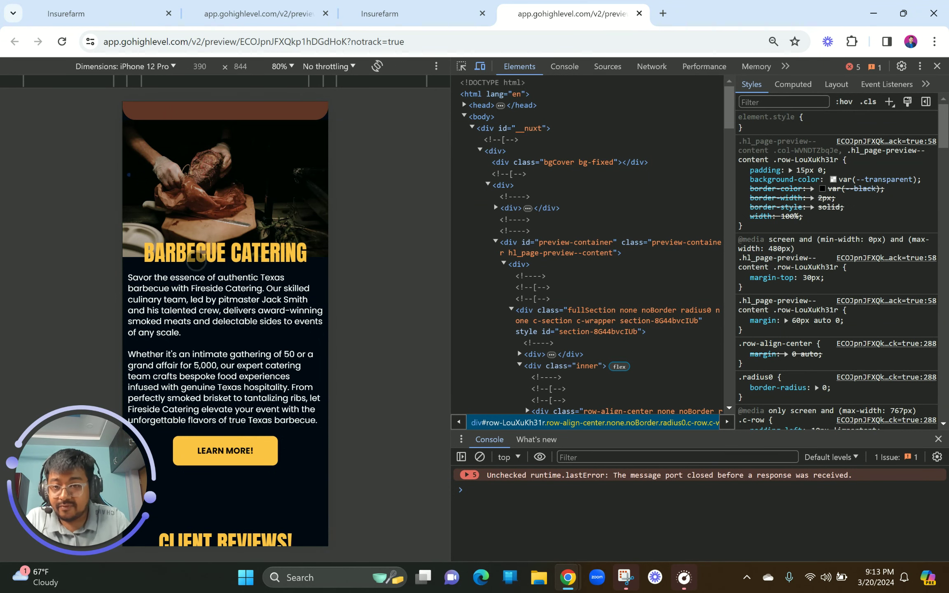
pyautogui.scroll(-3, 218, 161)
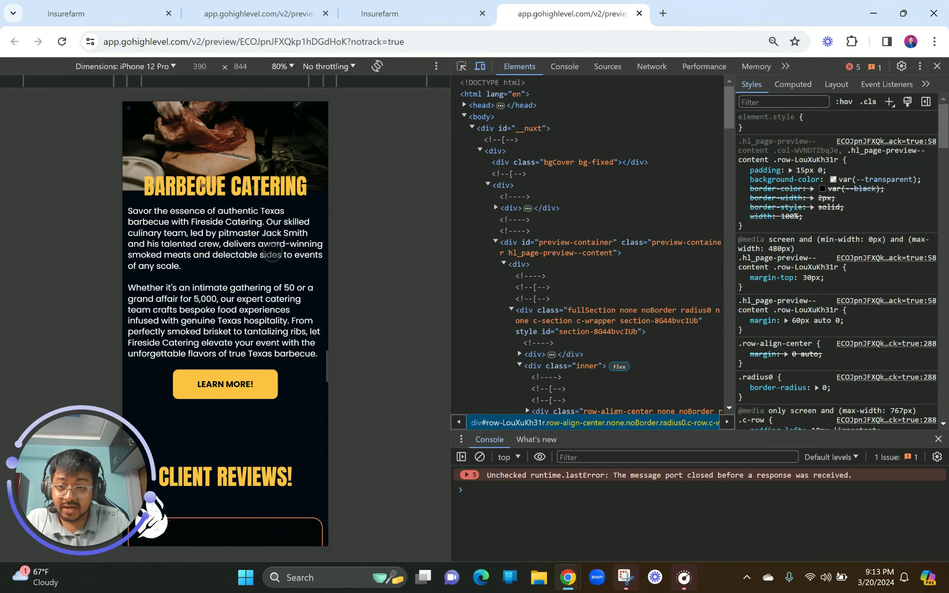
pyautogui.scroll(-6, 237, 283)
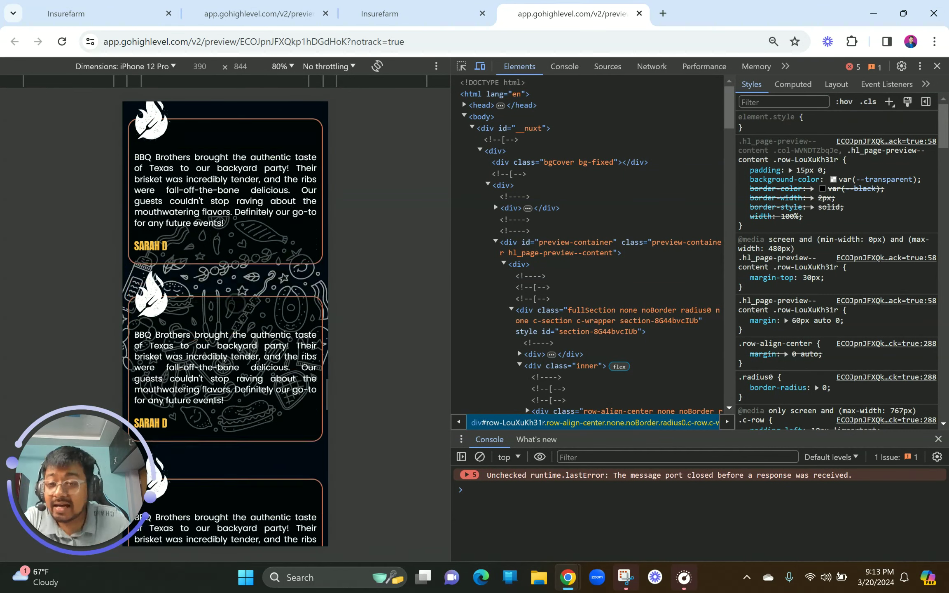
pyautogui.scroll(-3, 225, 324)
pyautogui.scroll(-10, 184, 345)
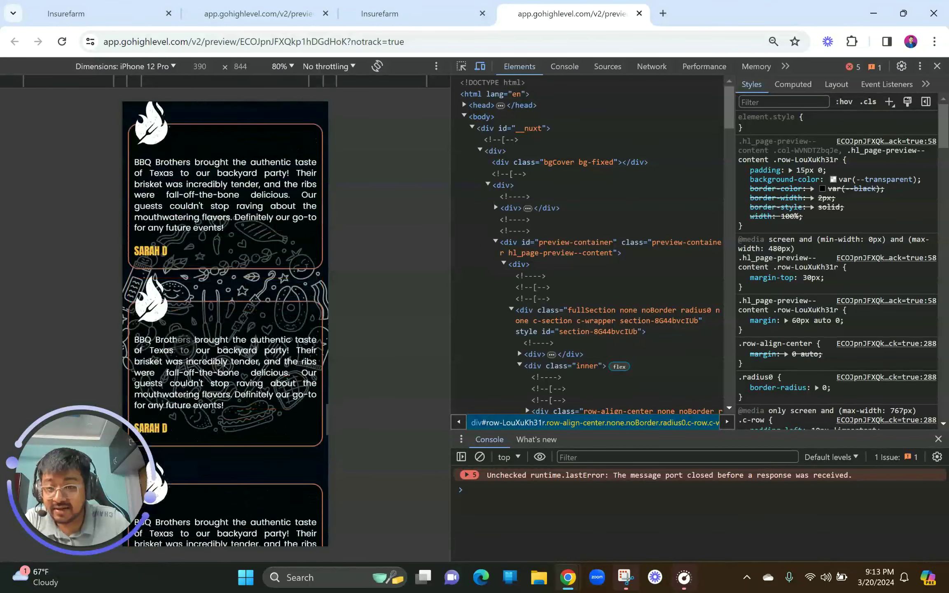
pyautogui.scroll(-8, 184, 346)
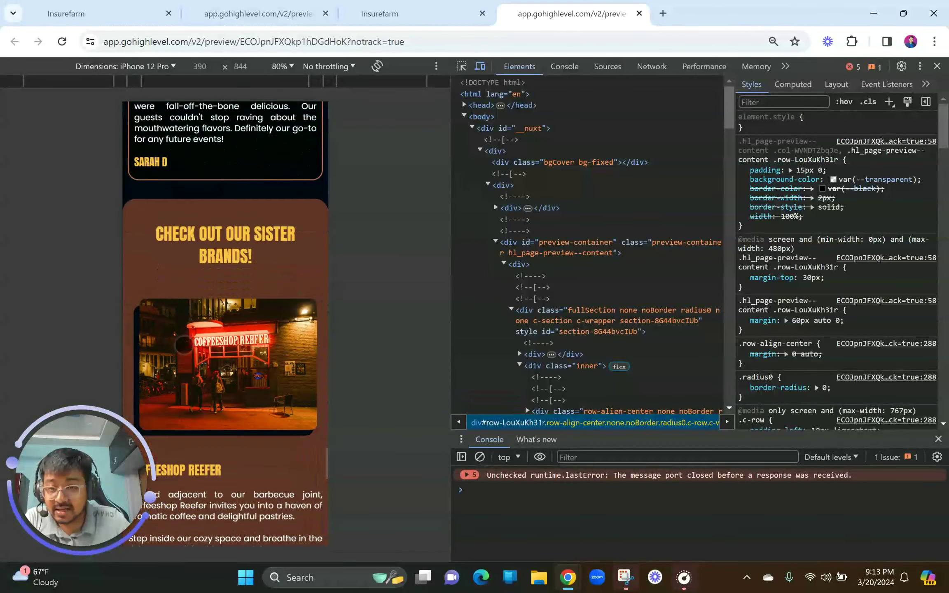
pyautogui.scroll(-15, 220, 349)
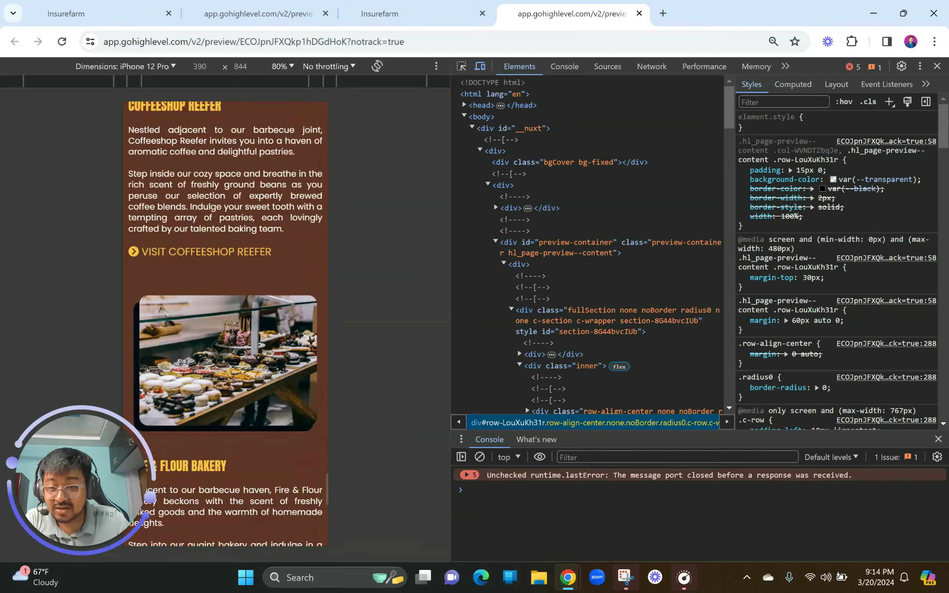
pyautogui.scroll(-1, 221, 349)
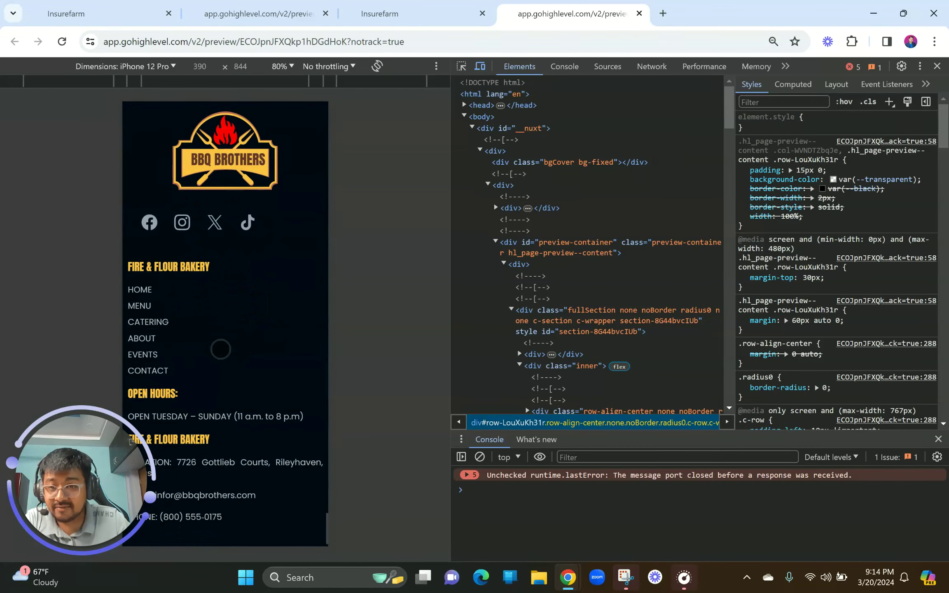
pyautogui.scroll(20, 221, 349)
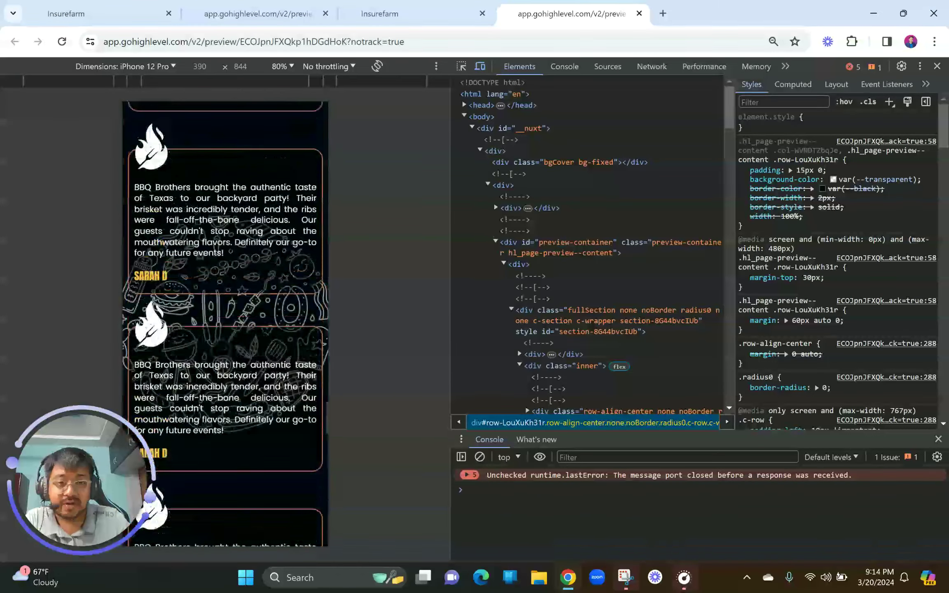
pyautogui.scroll(20, 221, 349)
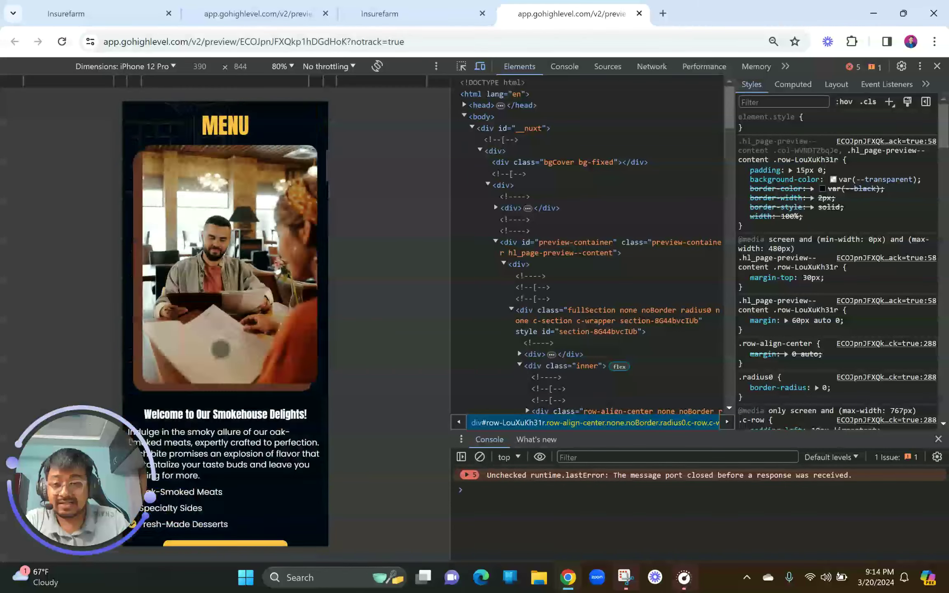
# Move the preview tab beside the builder and close DevTools to view the desktop layout
pyautogui.click(419, 8)
pyautogui.moveTo(307, 9); pyautogui.dragTo(421, 5)
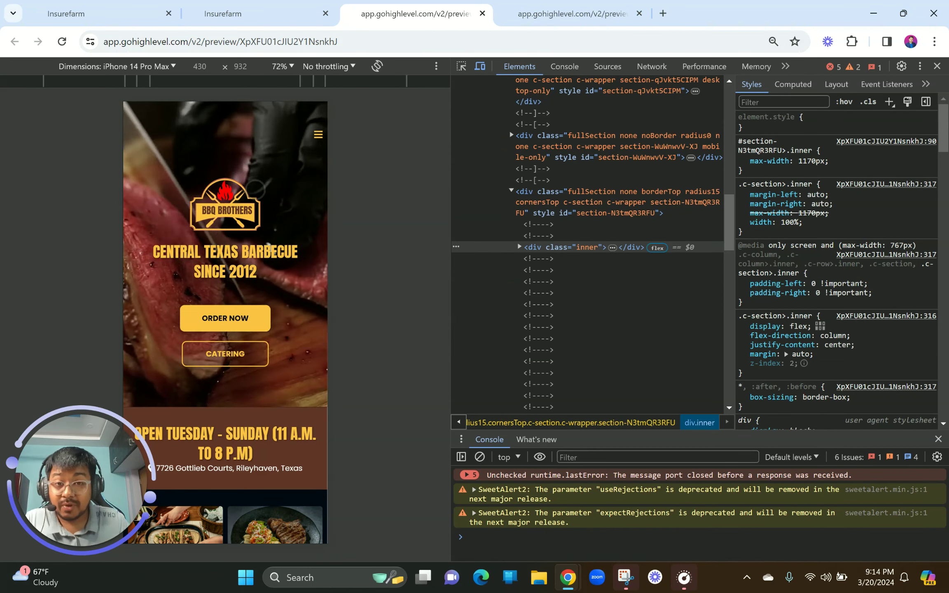
pyautogui.click(519, 10)
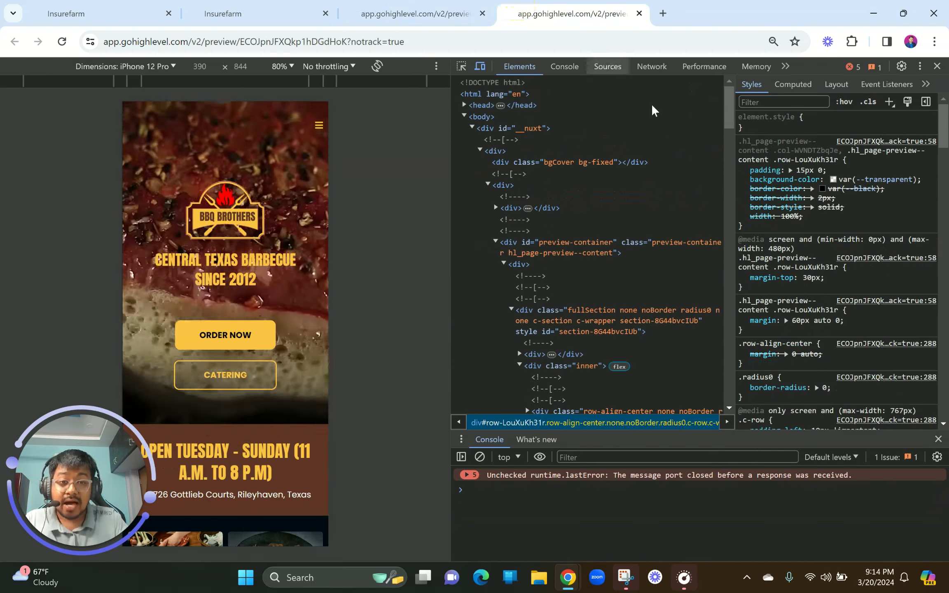
pyautogui.click(939, 67)
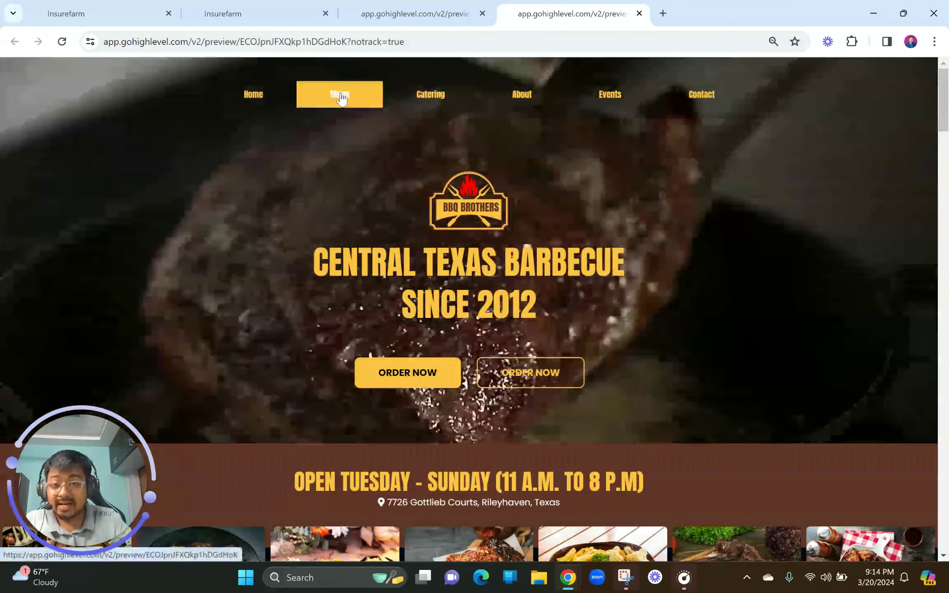